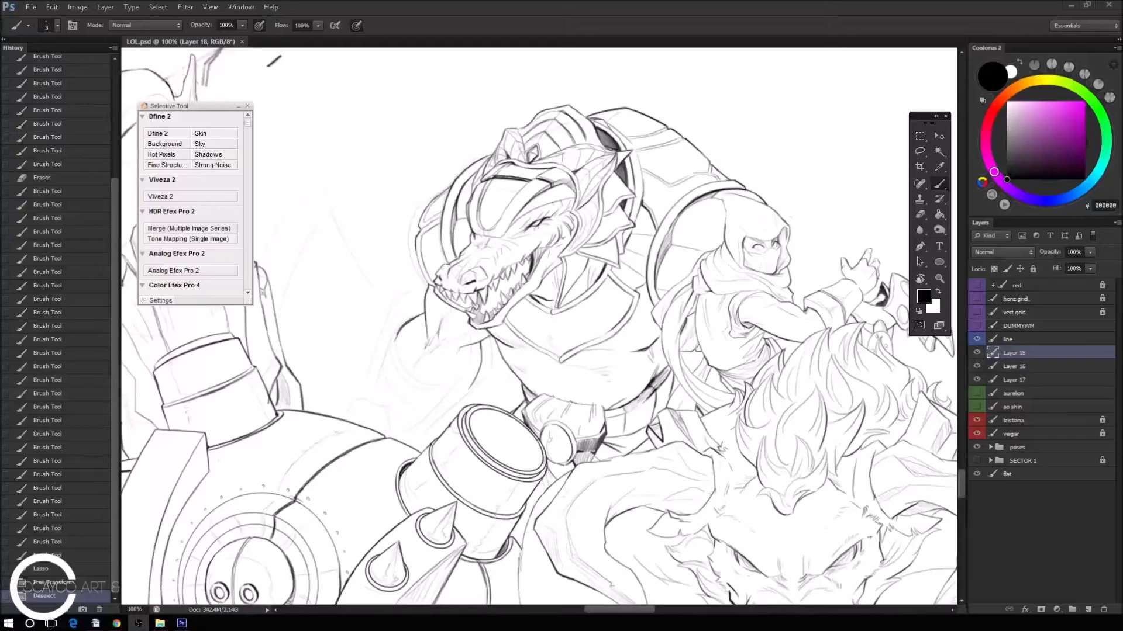
Compare the ink layer on and off, then ink lines along the reptile's snout and jaw.
click(976, 353)
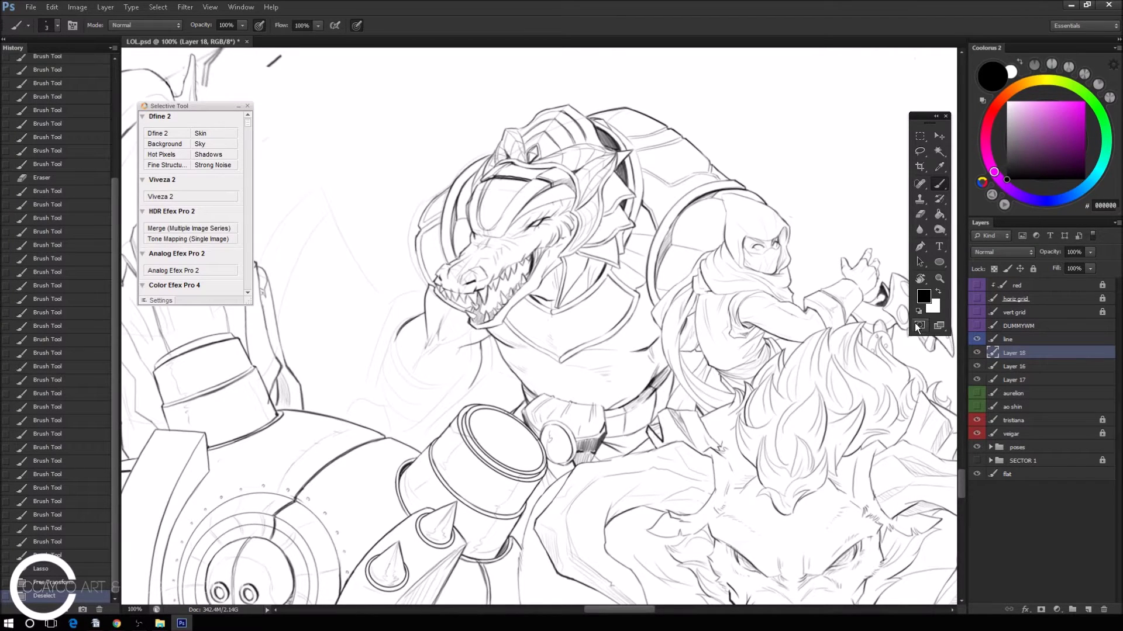
scroll(513, 224, up, 2)
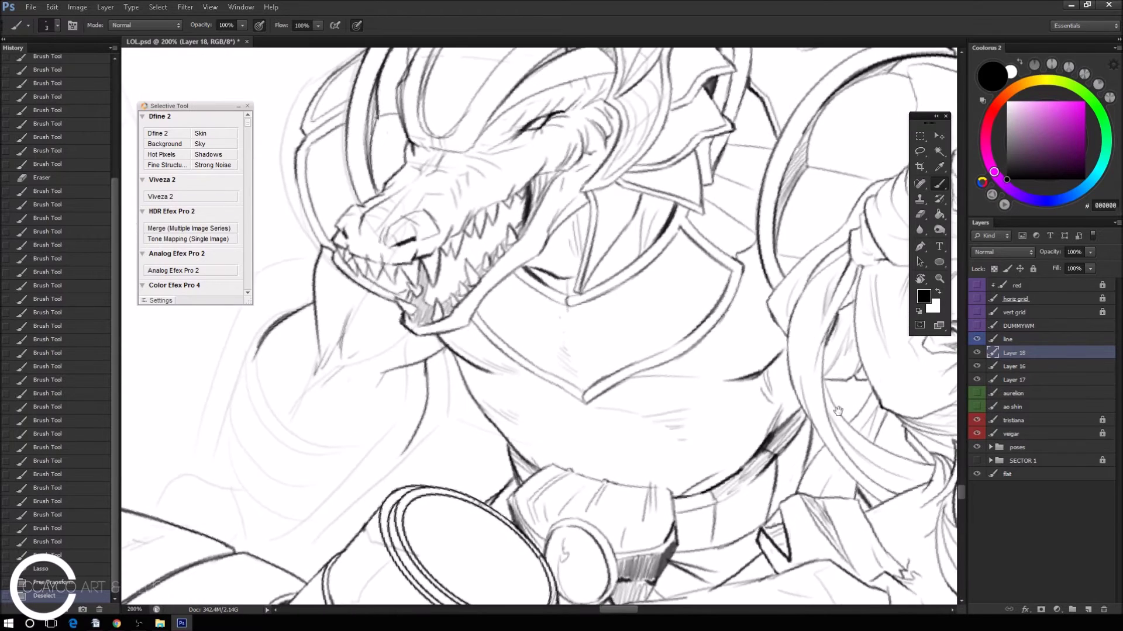
drag(820, 457, 842, 354)
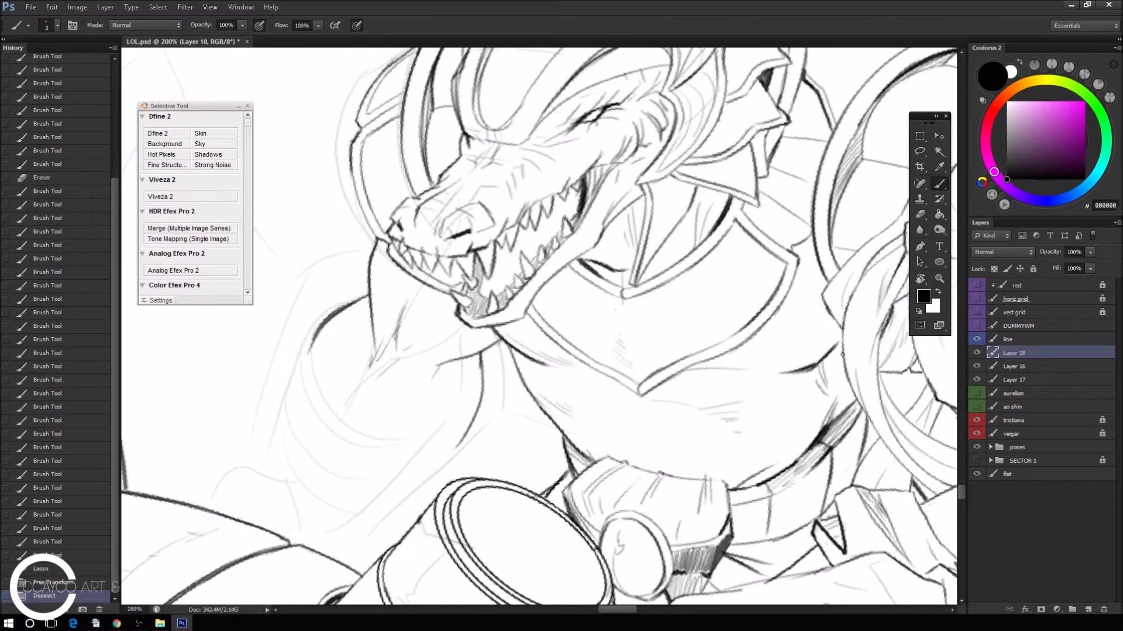
key(ctrl+minus)
key(ctrl+plus)
drag(393, 258, 477, 197)
drag(498, 258, 503, 196)
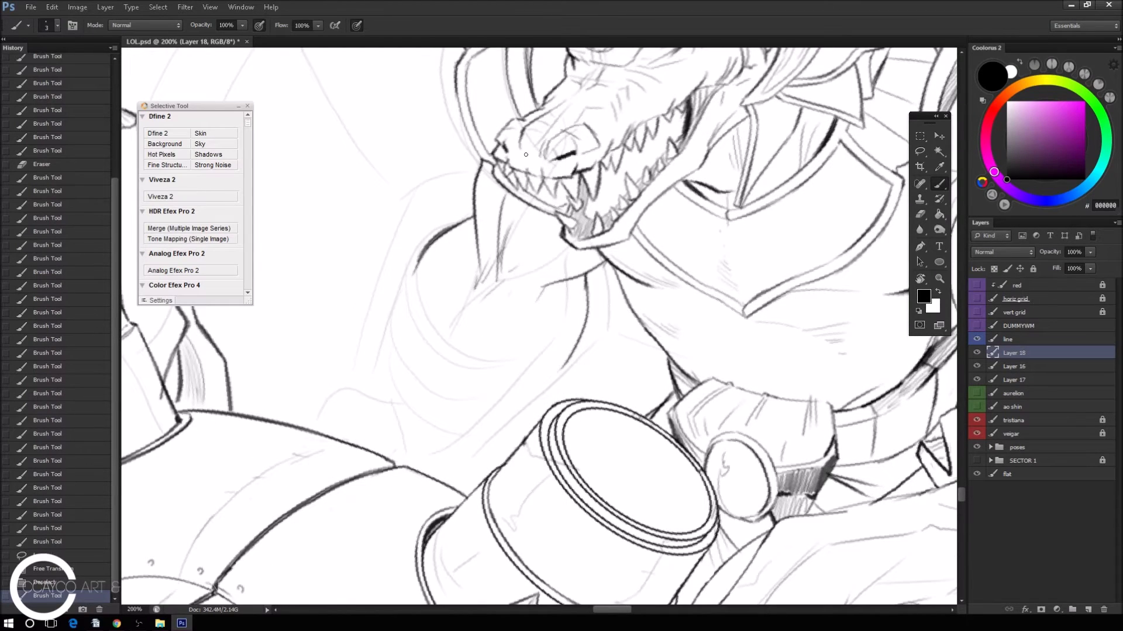
mouse_move(561, 282)
mouse_down()
mouse_move(563, 295)
mouse_move(536, 261)
mouse_move(546, 315)
mouse_up()
Erase stray lines beside the jaw and ink the first mane strokes below it.
key(e)
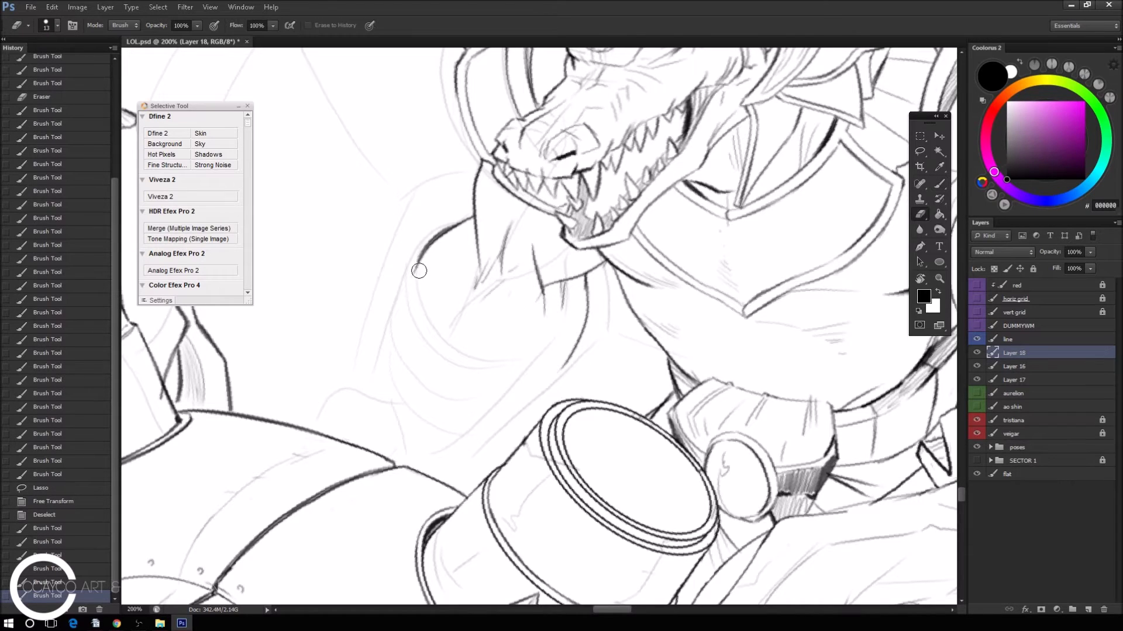
drag(434, 246, 465, 202)
key(b)
click(472, 229)
mouse_move(475, 231)
mouse_down()
mouse_move(455, 251)
mouse_move(448, 303)
mouse_up()
Ink and redo the mane strands hanging under the chin.
drag(463, 256, 430, 330)
key(ctrl+z)
drag(449, 273, 436, 313)
drag(451, 267, 431, 313)
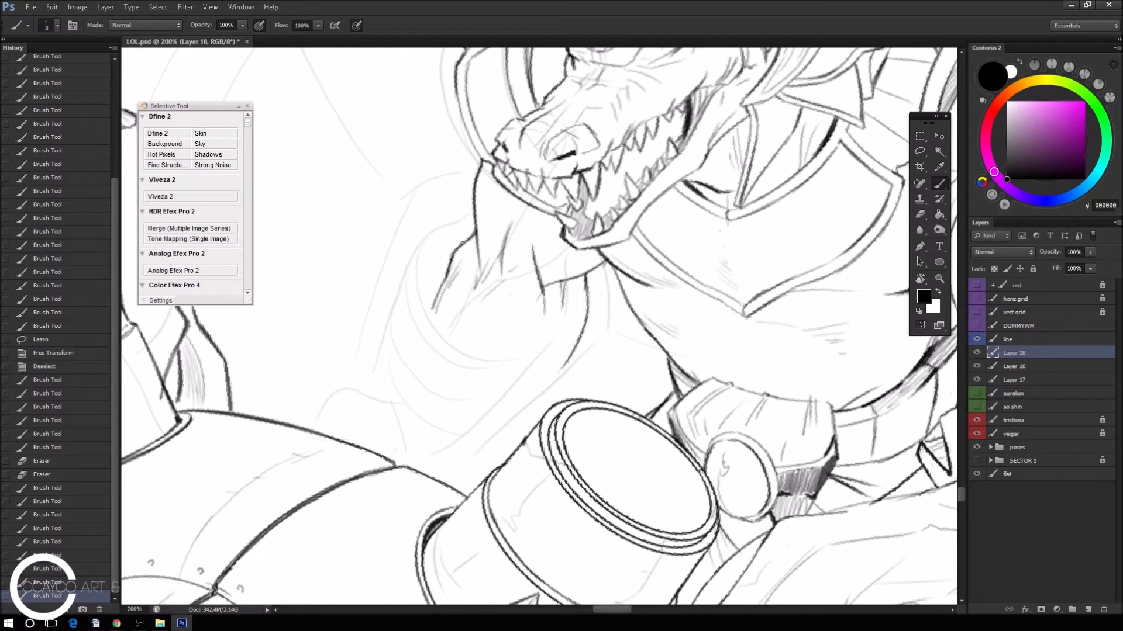
mouse_move(608, 263)
mouse_down()
mouse_move(603, 254)
mouse_move(620, 287)
mouse_up()
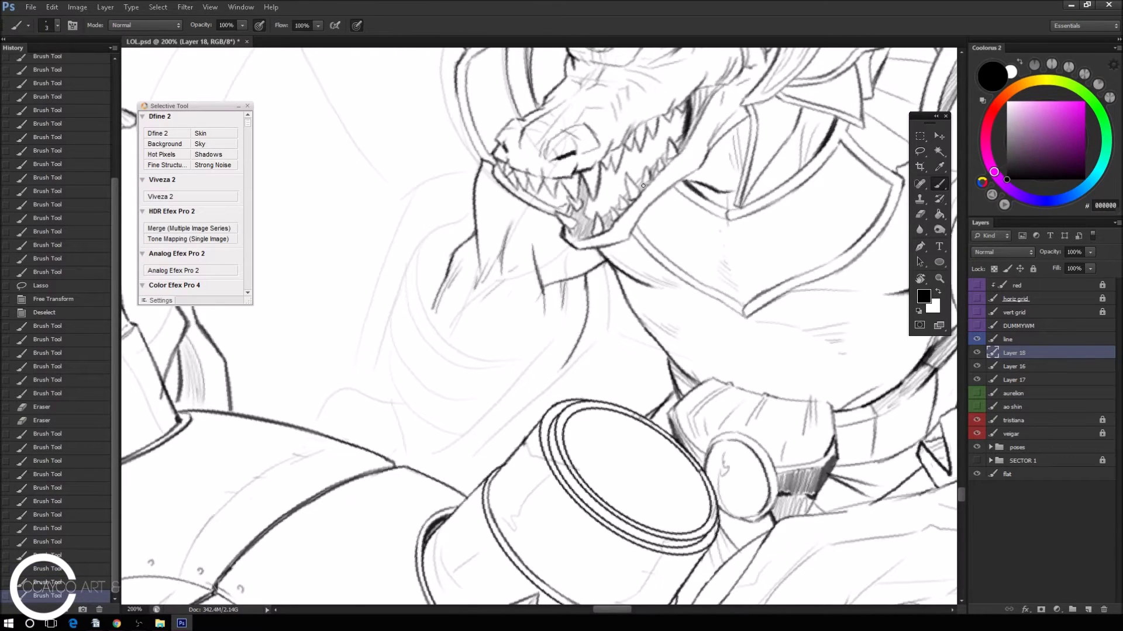
Ink further mane strokes toward the neck and erase stray marks lower on the mane.
drag(643, 185, 594, 168)
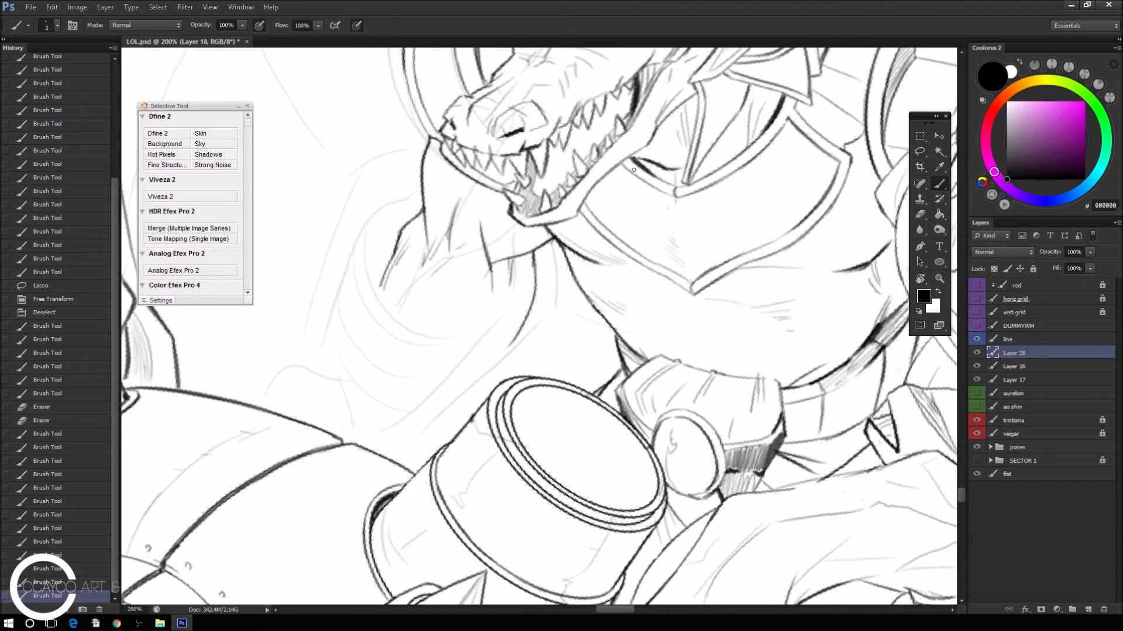
drag(451, 240, 395, 331)
key(ctrl+z)
mouse_move(414, 242)
mouse_down()
mouse_move(393, 309)
mouse_move(486, 319)
mouse_move(518, 301)
mouse_move(510, 311)
mouse_up()
drag(403, 222, 396, 232)
key(e)
mouse_move(450, 319)
mouse_down()
mouse_move(400, 293)
mouse_move(408, 268)
mouse_move(433, 310)
mouse_move(465, 313)
mouse_up()
key(b)
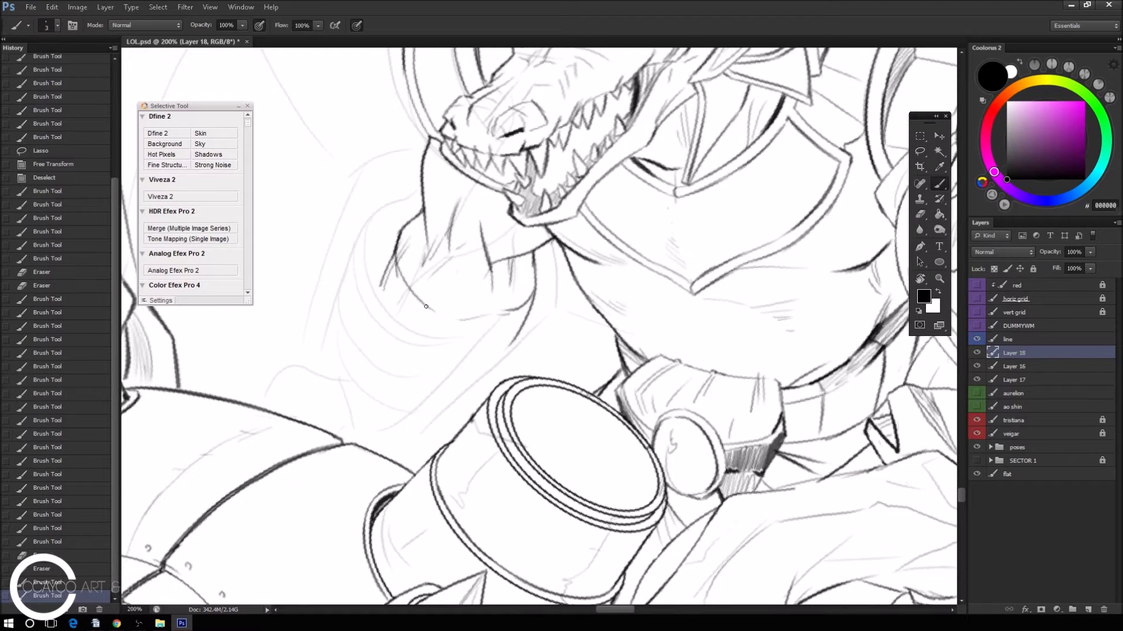
Try a long curved line up the mane's edge, then zoom out to review the head.
drag(378, 374, 401, 232)
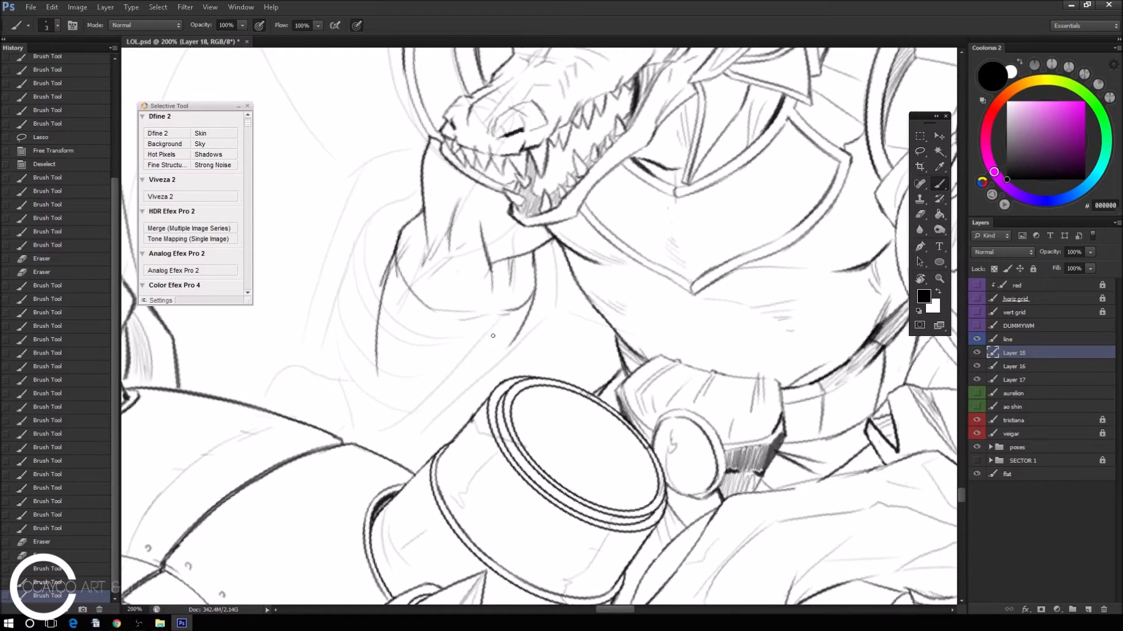
key(ctrl+z)
mouse_move(475, 386)
mouse_down()
mouse_move(514, 333)
mouse_move(482, 404)
mouse_move(506, 353)
mouse_move(456, 395)
mouse_up()
key(ctrl+minus)
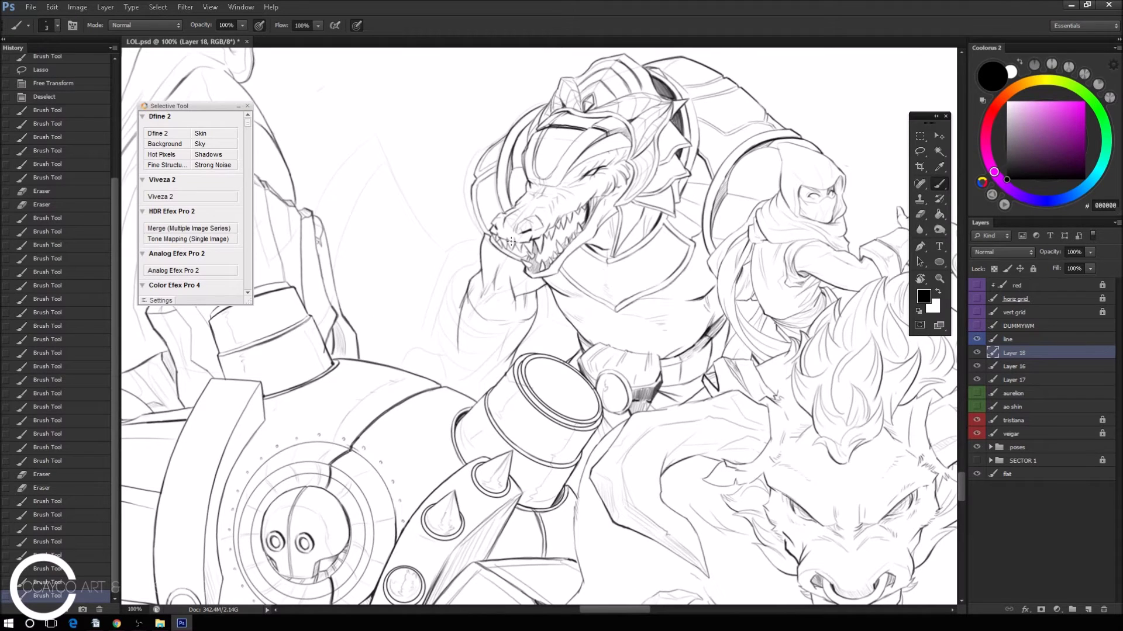
key(ctrl+minus)
Darken the neck's left and lower contour and add first faint strokes across it.
key(ctrl+plus)
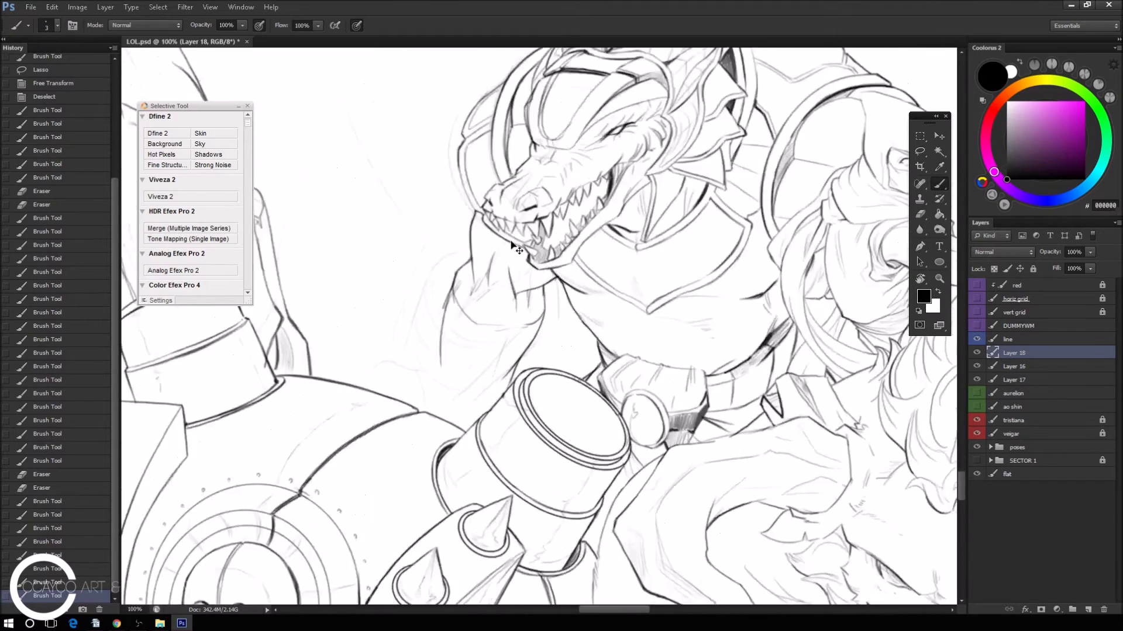
key(ctrl+plus)
drag(386, 358, 411, 254)
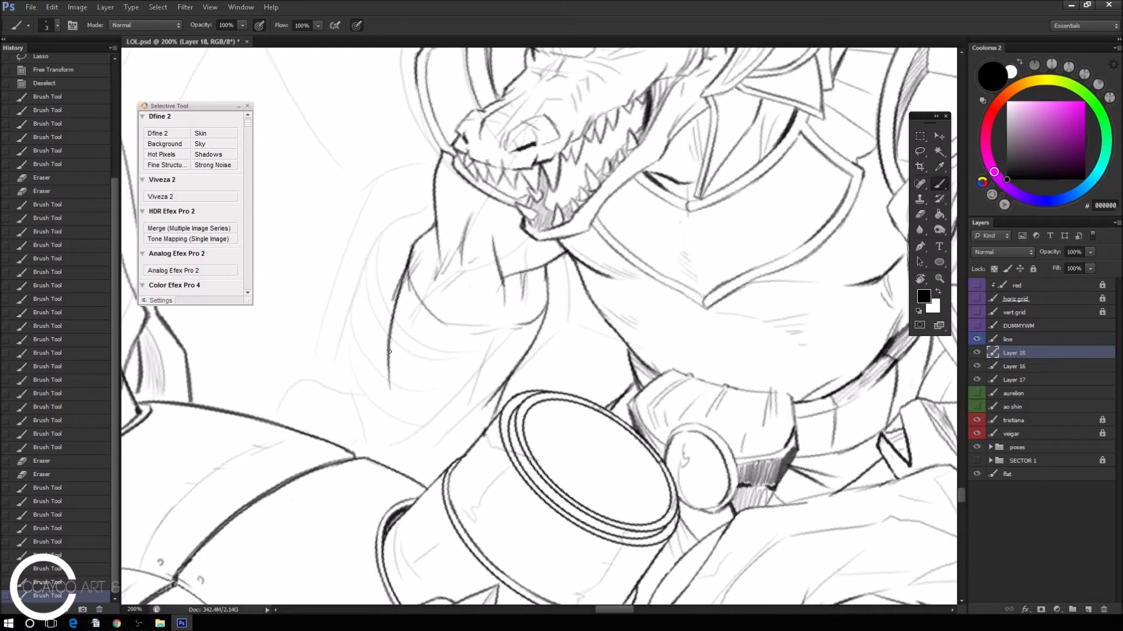
drag(414, 425, 387, 374)
mouse_move(479, 434)
mouse_down()
mouse_move(427, 430)
mouse_move(490, 416)
mouse_move(465, 442)
mouse_up()
mouse_move(393, 335)
mouse_down()
mouse_move(430, 410)
mouse_move(390, 325)
mouse_up()
Add a series of faint curved strokes across the reptile's neck.
drag(461, 419, 426, 380)
drag(404, 327, 410, 374)
mouse_move(459, 406)
mouse_down()
mouse_move(399, 363)
mouse_move(486, 401)
mouse_up()
drag(400, 324, 436, 397)
drag(401, 345, 483, 391)
drag(474, 377, 506, 390)
drag(401, 280, 432, 379)
drag(409, 322, 492, 363)
mouse_move(405, 302)
mouse_down()
mouse_move(514, 350)
mouse_move(539, 333)
mouse_move(504, 366)
mouse_move(514, 366)
mouse_up()
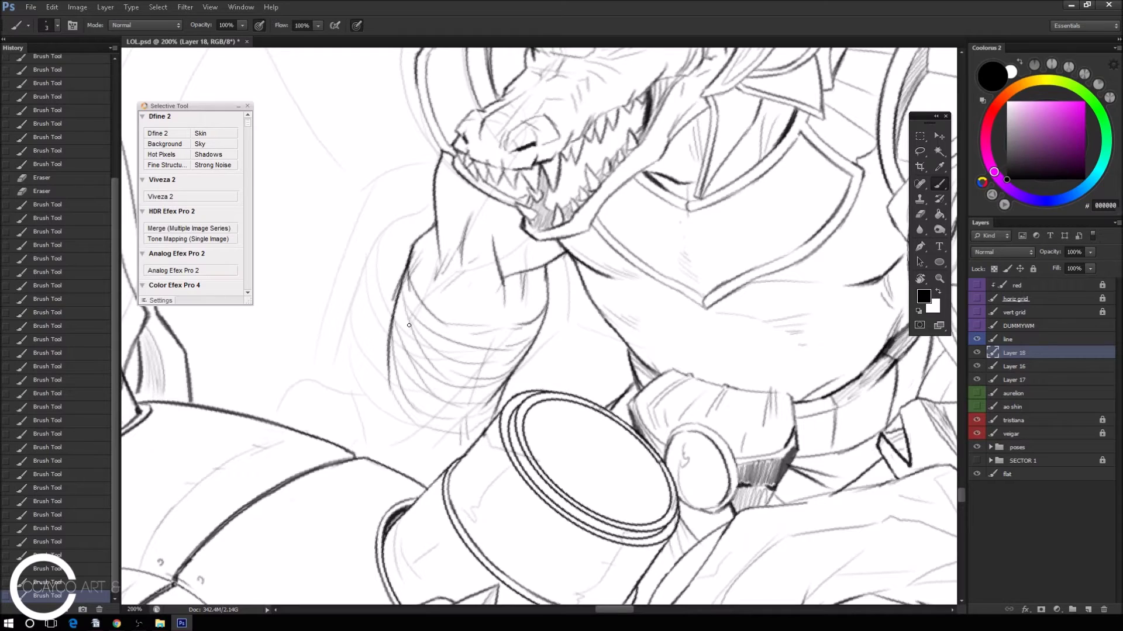
Erase part of the neck's left line and redraw it darker.
key(e)
drag(386, 301, 397, 276)
key(b)
drag(386, 378, 394, 271)
drag(387, 354, 384, 369)
mouse_move(414, 228)
mouse_down()
mouse_move(386, 355)
mouse_move(391, 316)
mouse_up()
drag(412, 248, 385, 362)
Thicken the upper neck outline and extend it up toward the jaw.
drag(398, 291, 386, 383)
drag(415, 231, 402, 274)
drag(417, 233, 401, 277)
drag(419, 230, 406, 264)
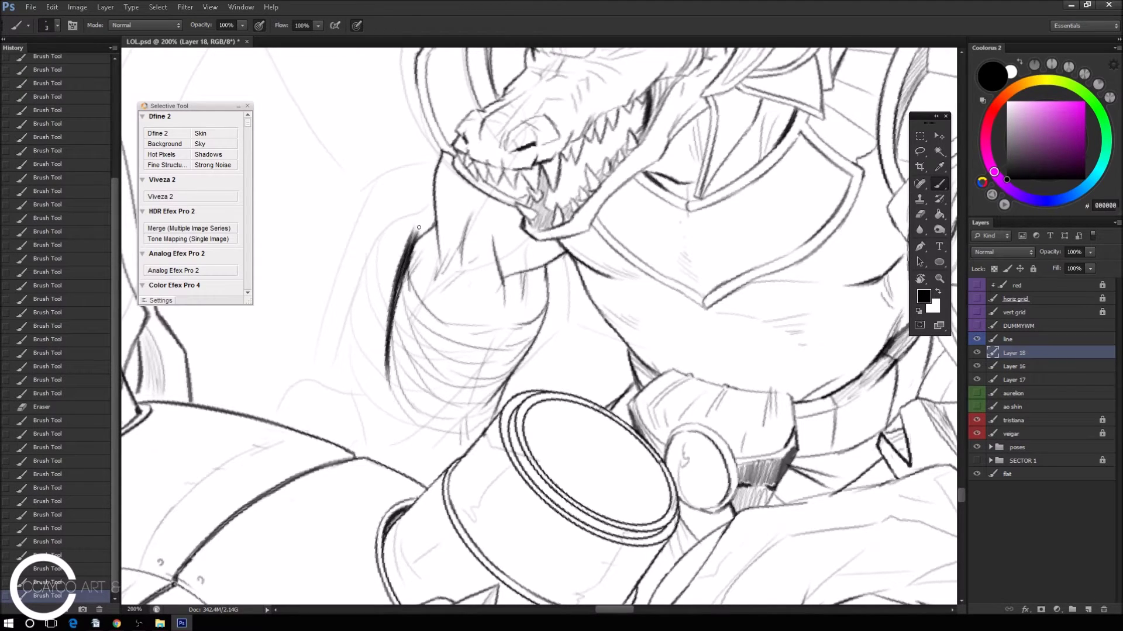
mouse_move(420, 224)
mouse_down()
mouse_move(413, 232)
mouse_move(433, 216)
mouse_up()
mouse_move(416, 224)
mouse_down()
mouse_move(435, 212)
mouse_move(431, 222)
mouse_up()
Thicken and extend the top of the neck outline, undoing an unwanted stroke.
key(e)
key(b)
mouse_move(418, 227)
mouse_down()
mouse_move(403, 232)
mouse_move(423, 206)
mouse_up()
mouse_move(410, 227)
mouse_down()
mouse_move(416, 208)
mouse_move(395, 235)
mouse_move(373, 348)
mouse_move(402, 227)
mouse_up()
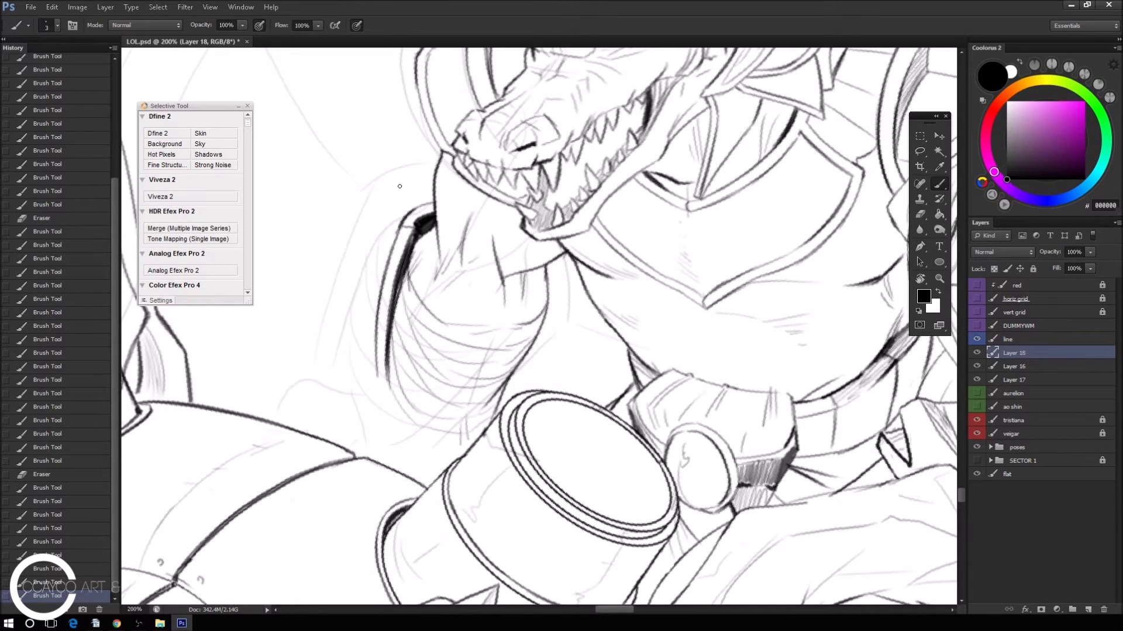
mouse_move(408, 215)
mouse_down()
mouse_move(374, 350)
mouse_move(384, 234)
mouse_up()
key(ctrl+z)
Ink thin strokes just left of the neck outline.
key(ctrl+z)
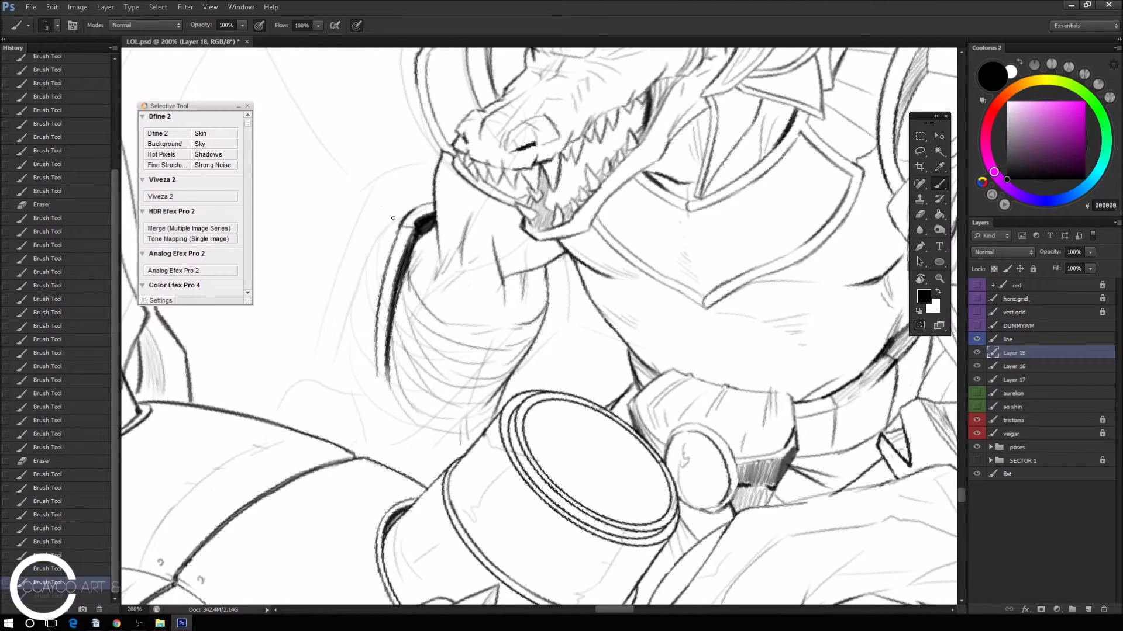
drag(386, 225, 370, 331)
key(ctrl+z)
drag(383, 227, 369, 368)
drag(365, 284, 377, 383)
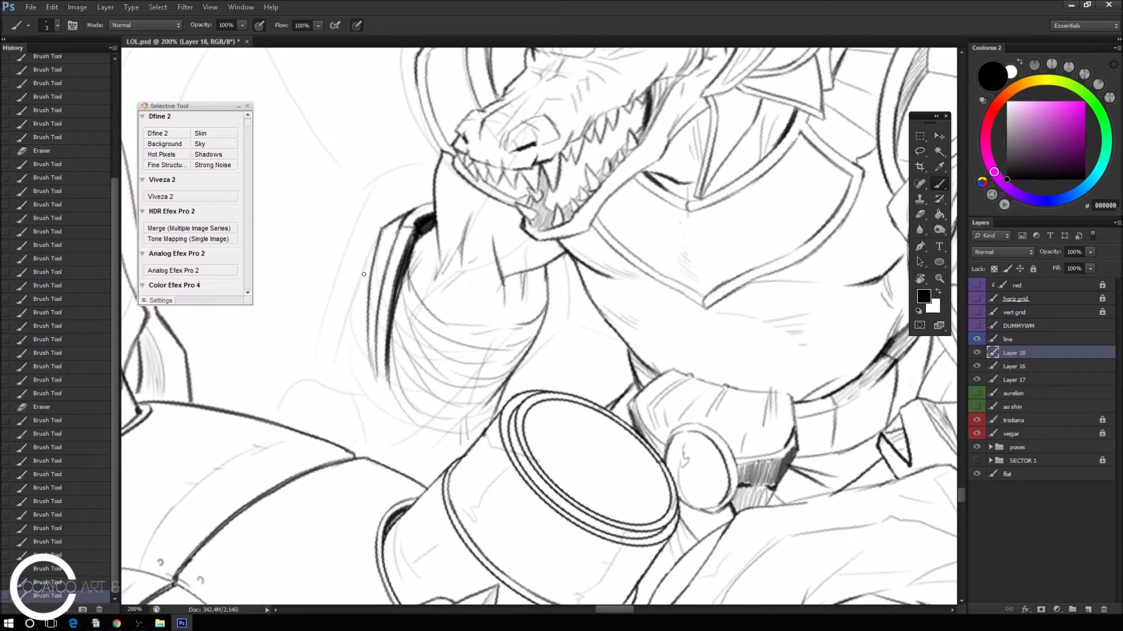
scroll(364, 248, down, 3)
scroll(364, 249, down, 1)
scroll(365, 250, up, 1)
scroll(368, 254, up, 3)
Review the whole character, then erase a small stray mark.
key(ctrl+minus)
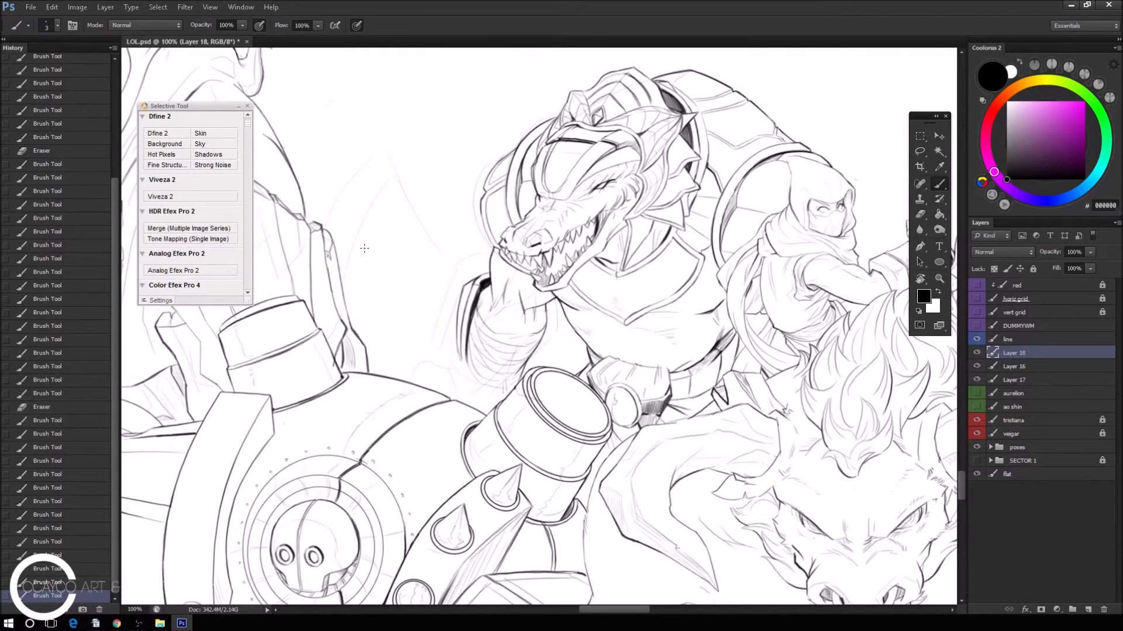
key(ctrl+minus)
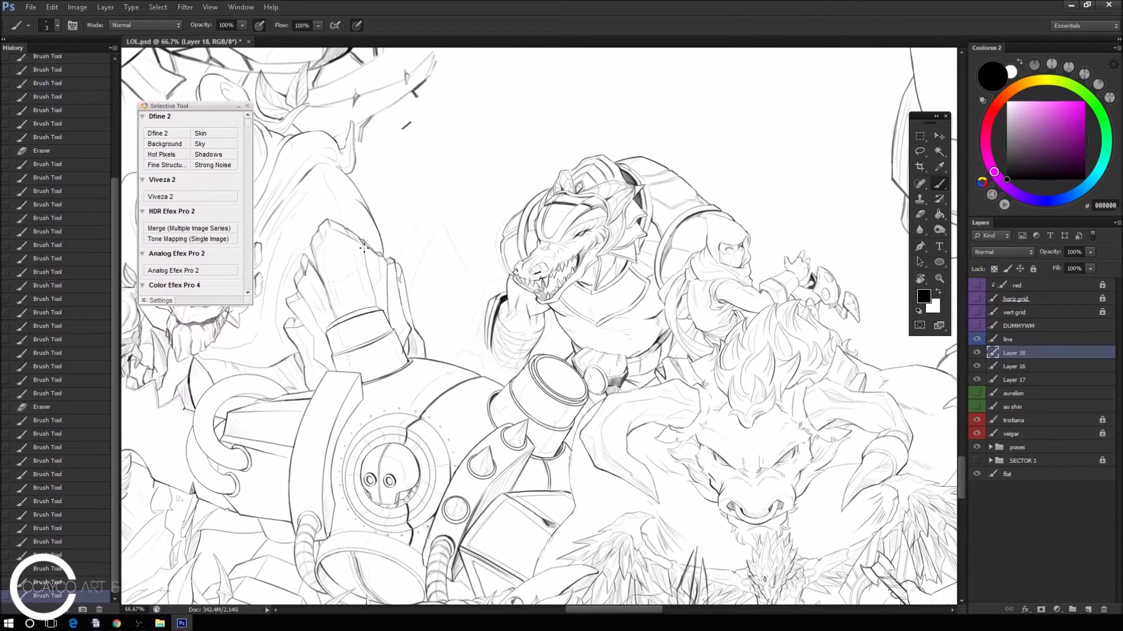
key(ctrl+plus)
key(ctrl+plus)
key(e)
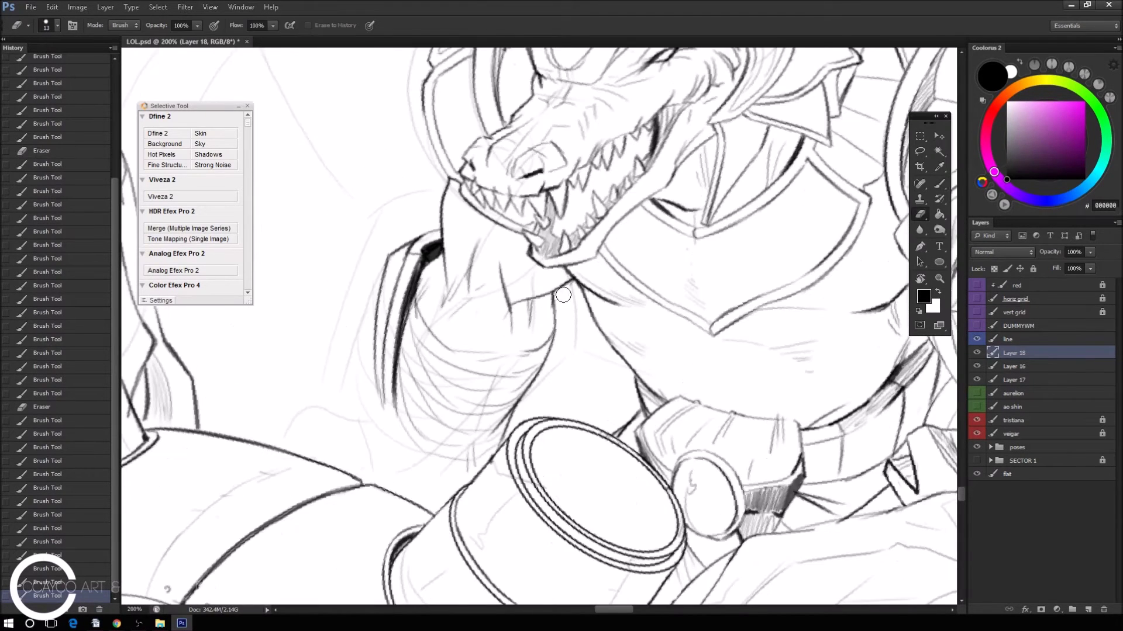
click(565, 287)
click(920, 151)
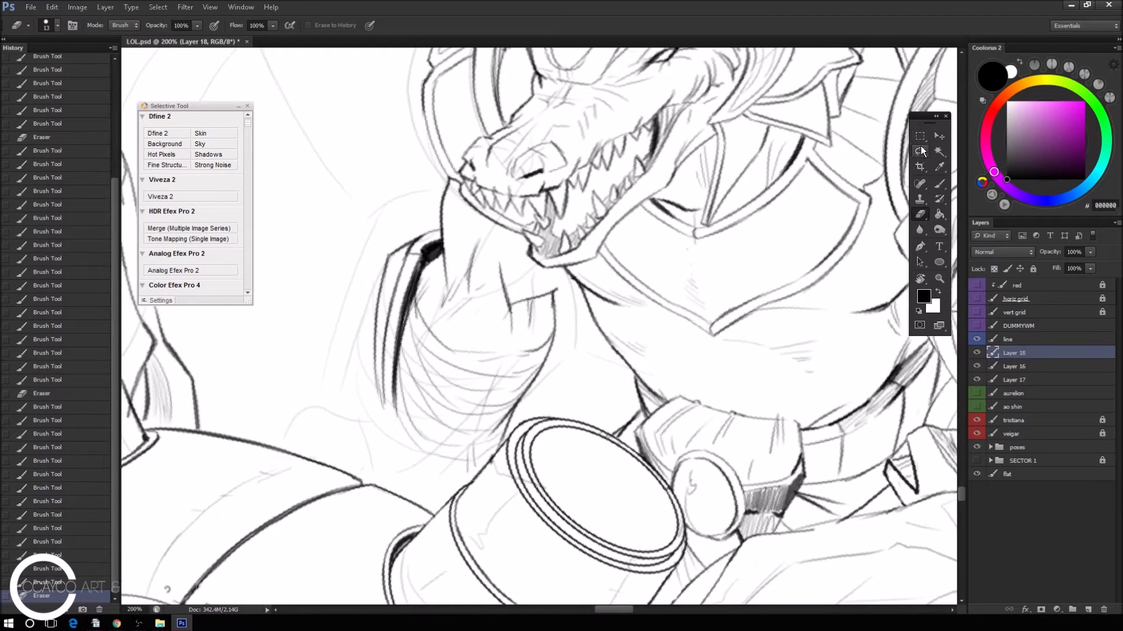
Lasso the mane section under the jaw and rotate and move it to a better angle.
mouse_move(570, 289)
mouse_down()
mouse_move(505, 442)
mouse_move(398, 371)
mouse_up()
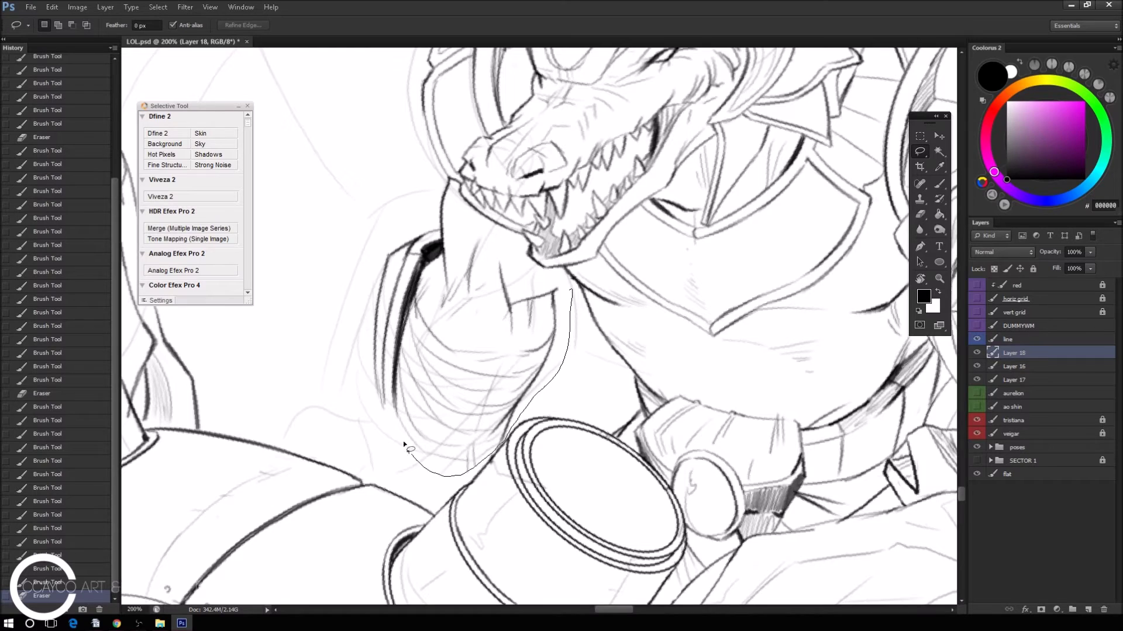
drag(413, 302, 538, 345)
mouse_move(546, 311)
mouse_down()
mouse_move(539, 324)
mouse_move(504, 252)
mouse_up()
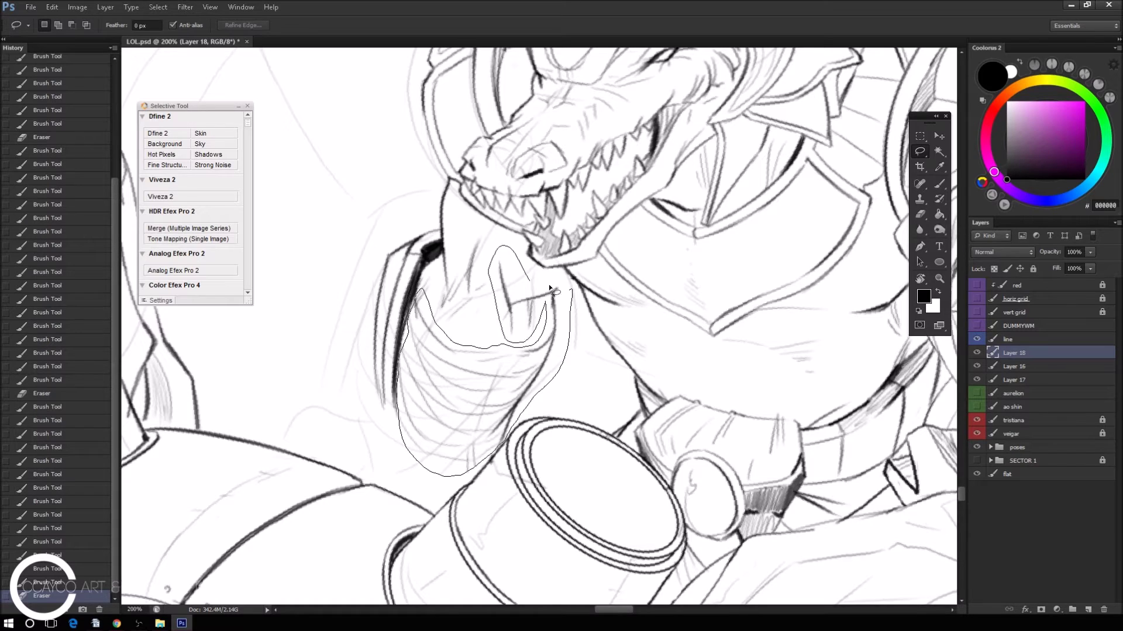
key(ctrl+t)
mouse_move(556, 376)
mouse_down()
mouse_move(578, 382)
mouse_move(566, 392)
mouse_move(590, 420)
mouse_up()
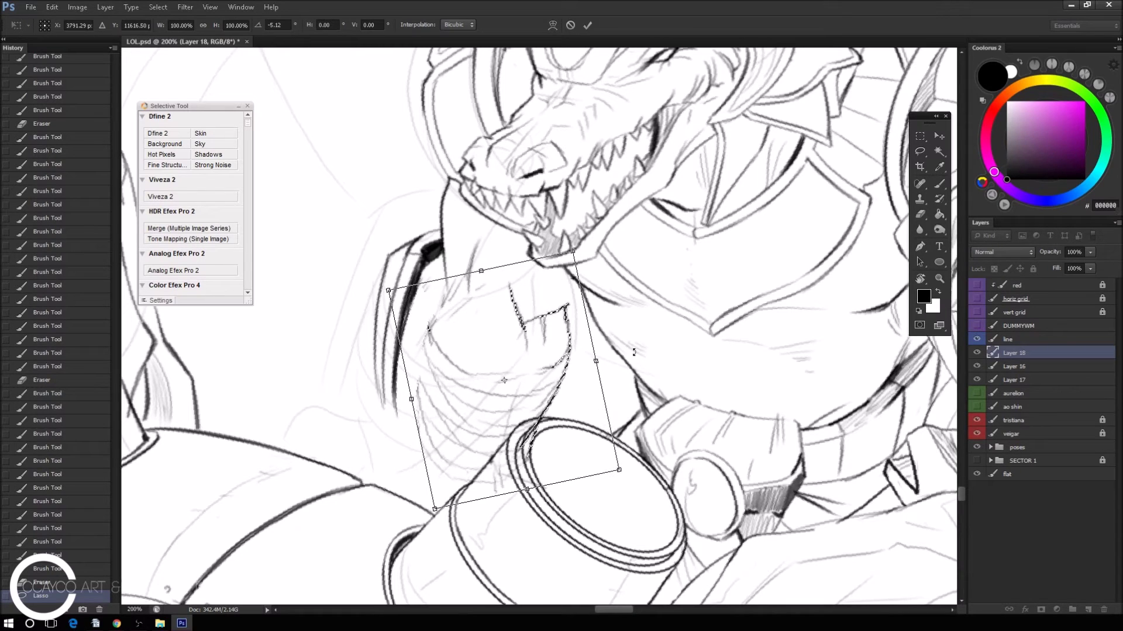
key(Return)
key(ctrl+d)
Ink short strokes at the jaw's underside and check the whole scene.
key(b)
drag(562, 307, 579, 291)
key(ctrl+minus)
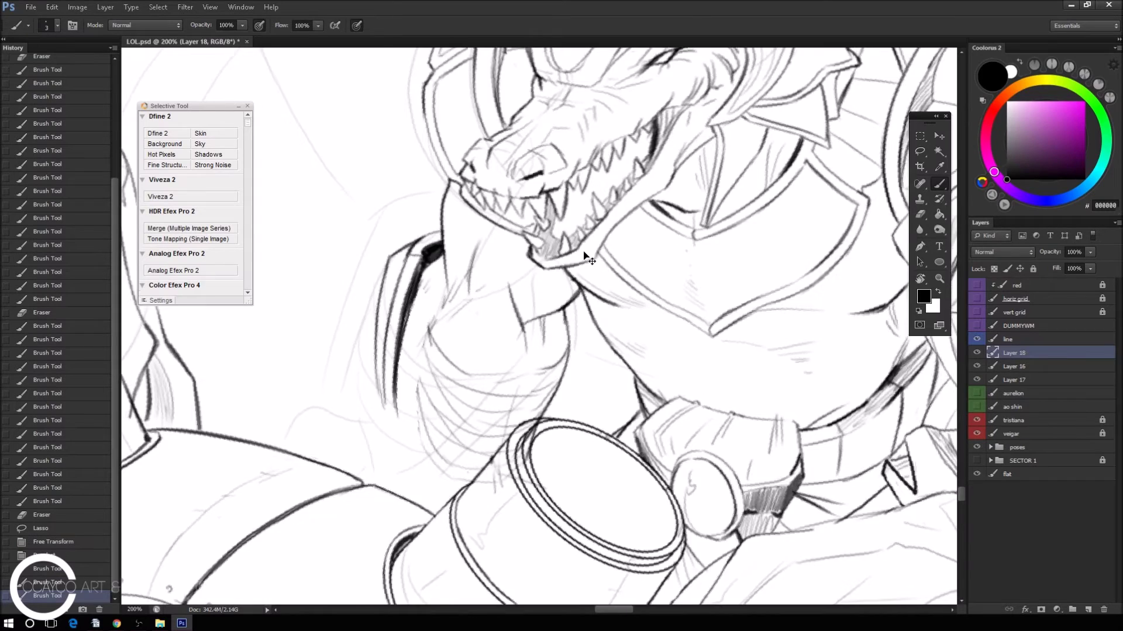
key(ctrl+minus)
key(ctrl+plus)
key(ctrl+plus)
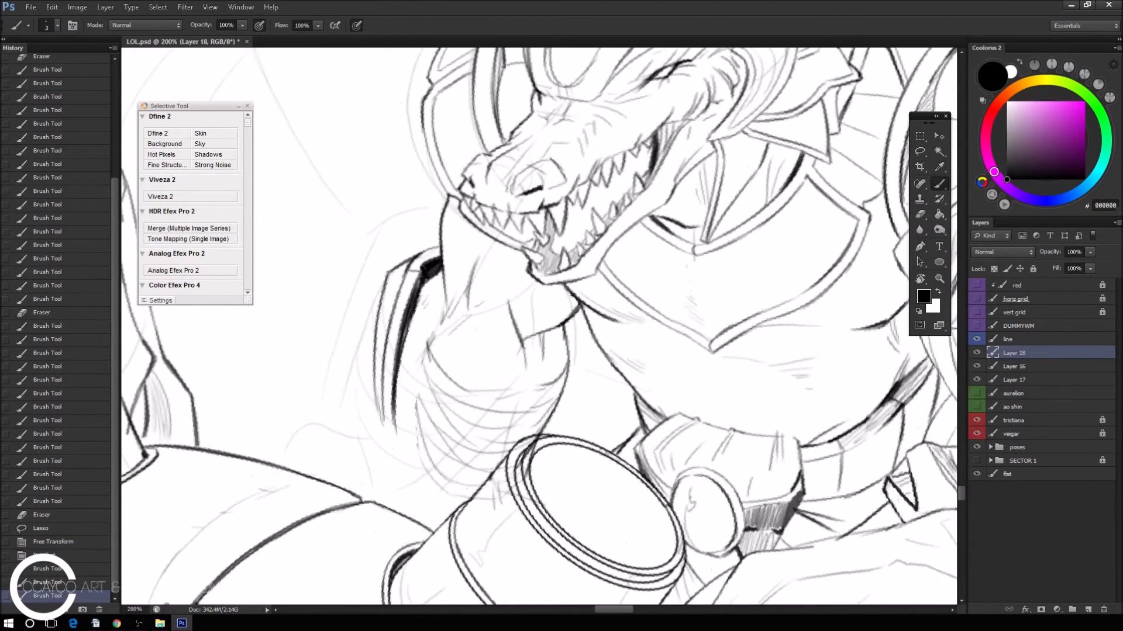
Erase a stray mark near the jaw and thicken the ink lines under it.
key(e)
mouse_move(448, 348)
mouse_down()
mouse_move(432, 338)
mouse_move(438, 272)
mouse_up()
key(b)
drag(419, 307, 451, 234)
drag(439, 272, 426, 283)
drag(437, 265, 402, 365)
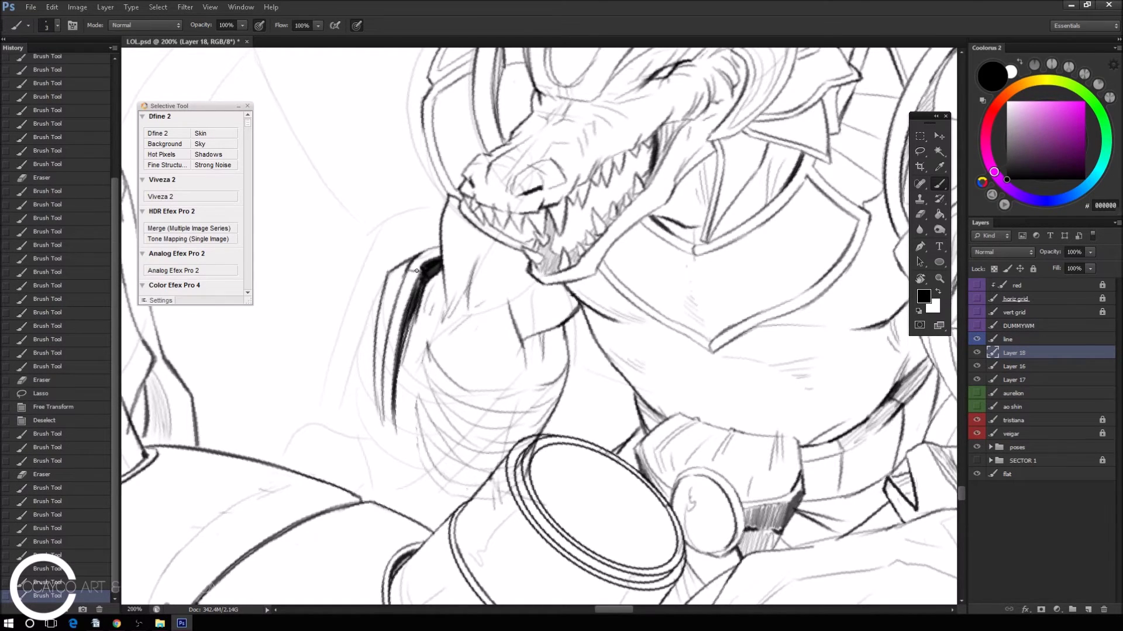
key(ctrl+minus)
key(ctrl+plus)
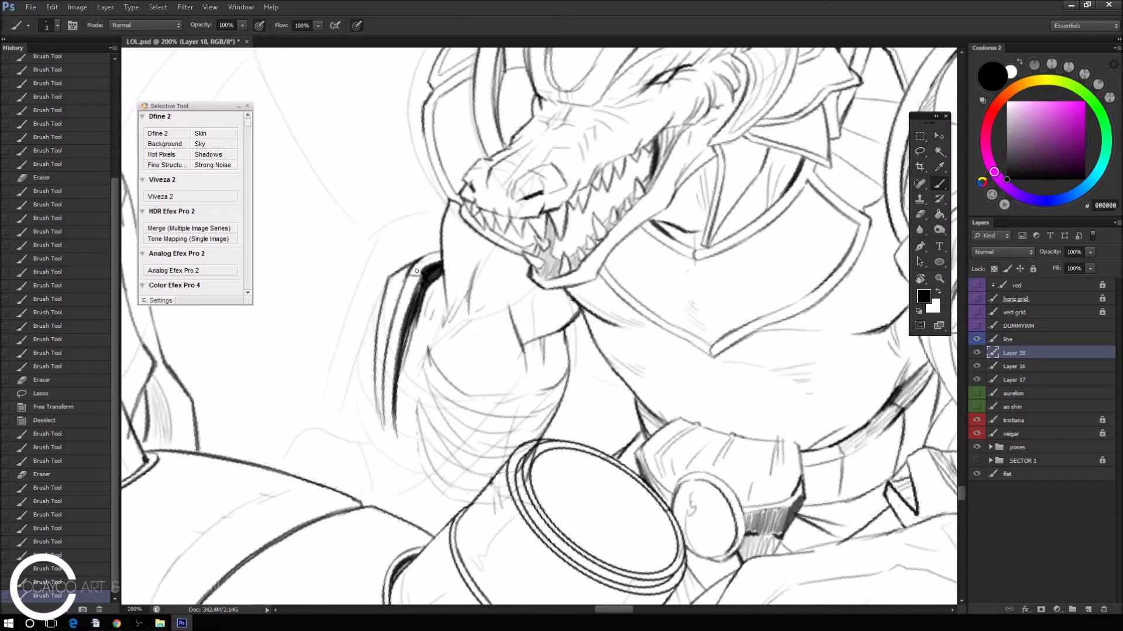
Trim the neck ink line, then thicken and extend it downward.
key(e)
mouse_move(459, 331)
mouse_down()
mouse_move(442, 281)
mouse_move(402, 347)
mouse_move(399, 445)
mouse_up()
key(b)
mouse_move(414, 326)
mouse_down()
mouse_move(400, 431)
mouse_move(400, 407)
mouse_up()
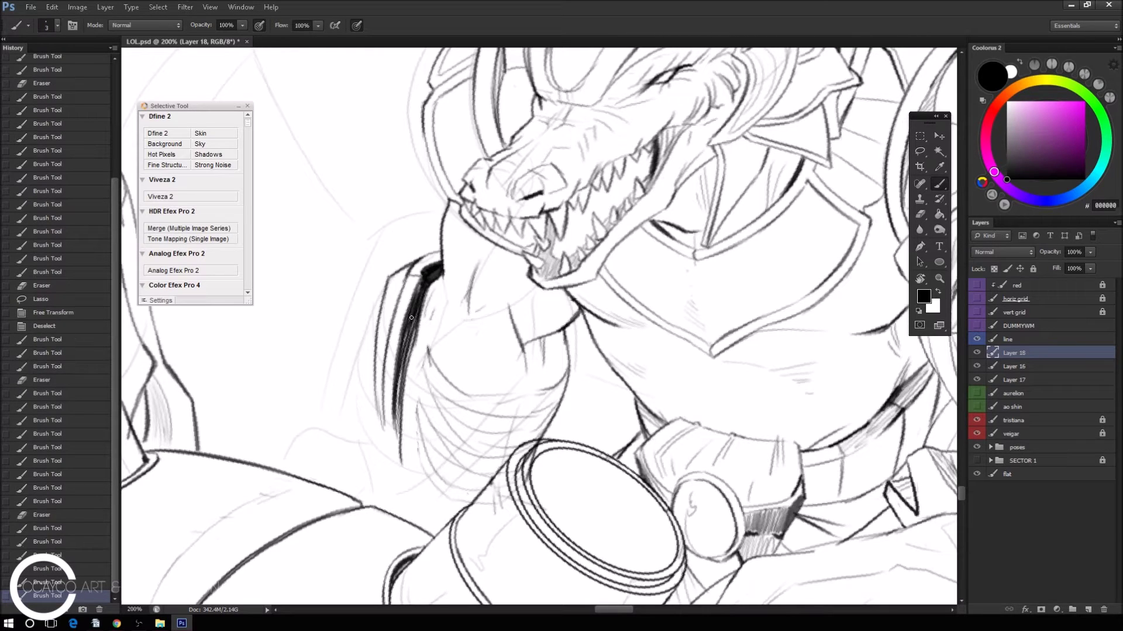
drag(416, 325, 397, 407)
drag(410, 348, 398, 448)
drag(402, 395, 401, 454)
Redraw the neck line with cleaner, darker, thicker strokes.
drag(400, 407, 401, 455)
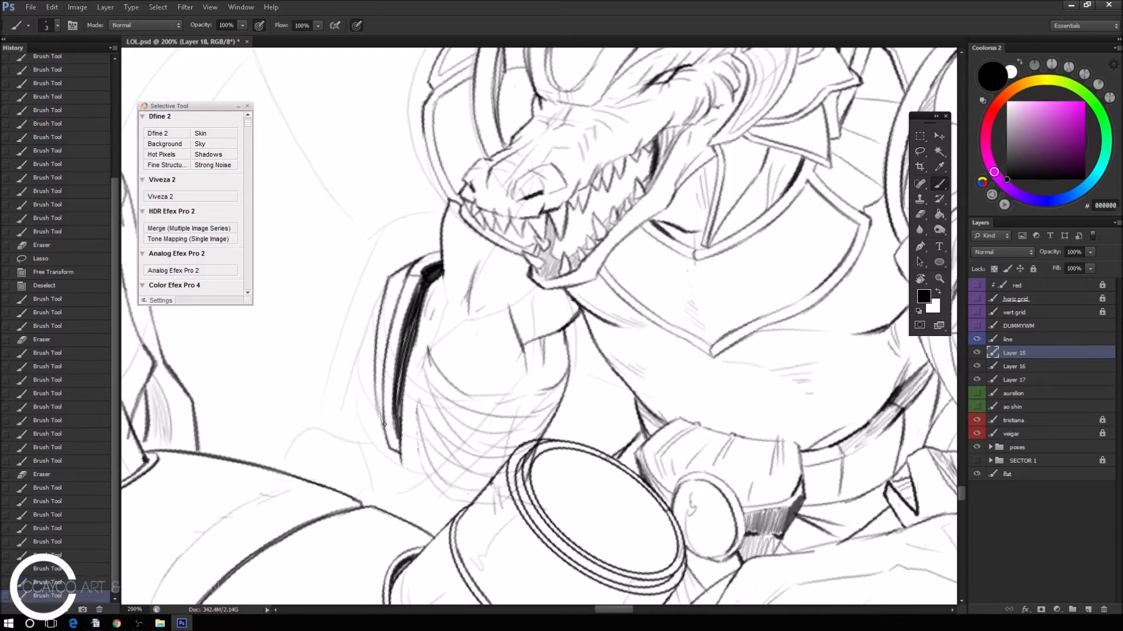
drag(390, 390, 377, 440)
mouse_move(423, 309)
mouse_down()
mouse_move(429, 359)
mouse_move(416, 410)
mouse_up()
drag(402, 366, 409, 473)
drag(424, 386, 409, 465)
mouse_move(404, 362)
mouse_down()
mouse_move(404, 414)
mouse_move(446, 497)
mouse_move(478, 490)
mouse_up()
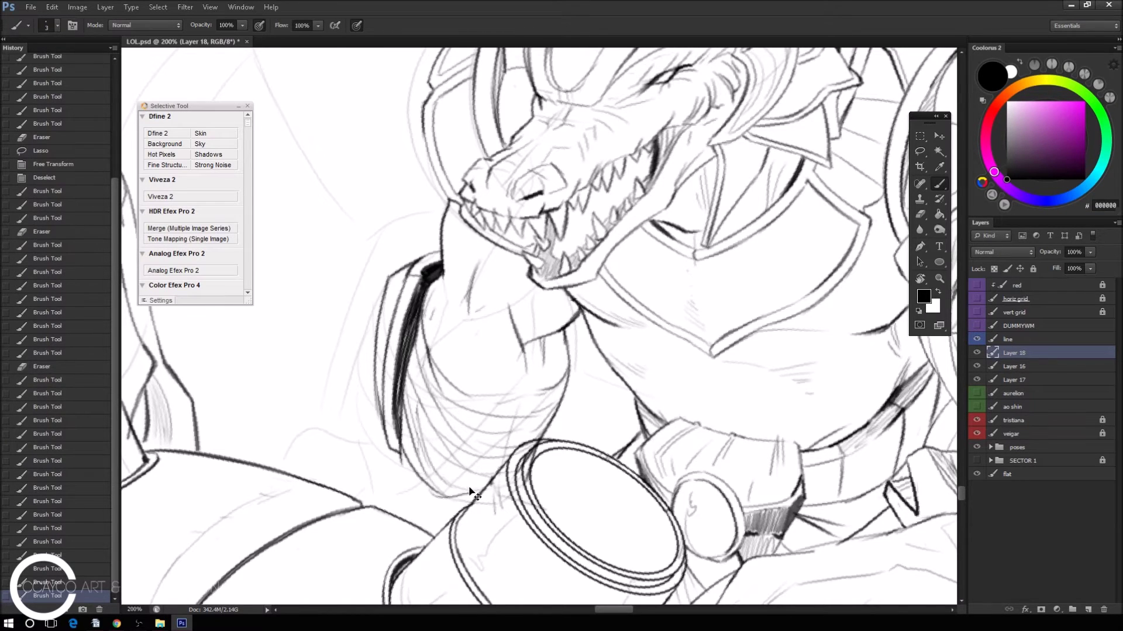
Darken the neck line further and the line across the lower neck.
drag(442, 327, 422, 455)
drag(441, 348, 420, 437)
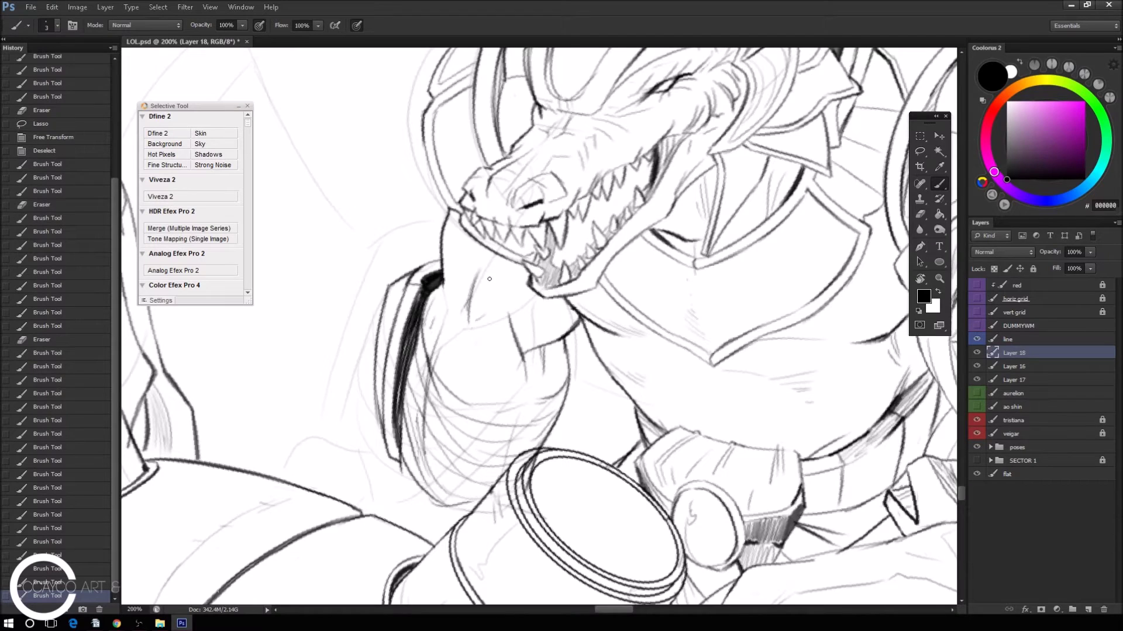
drag(479, 409, 532, 402)
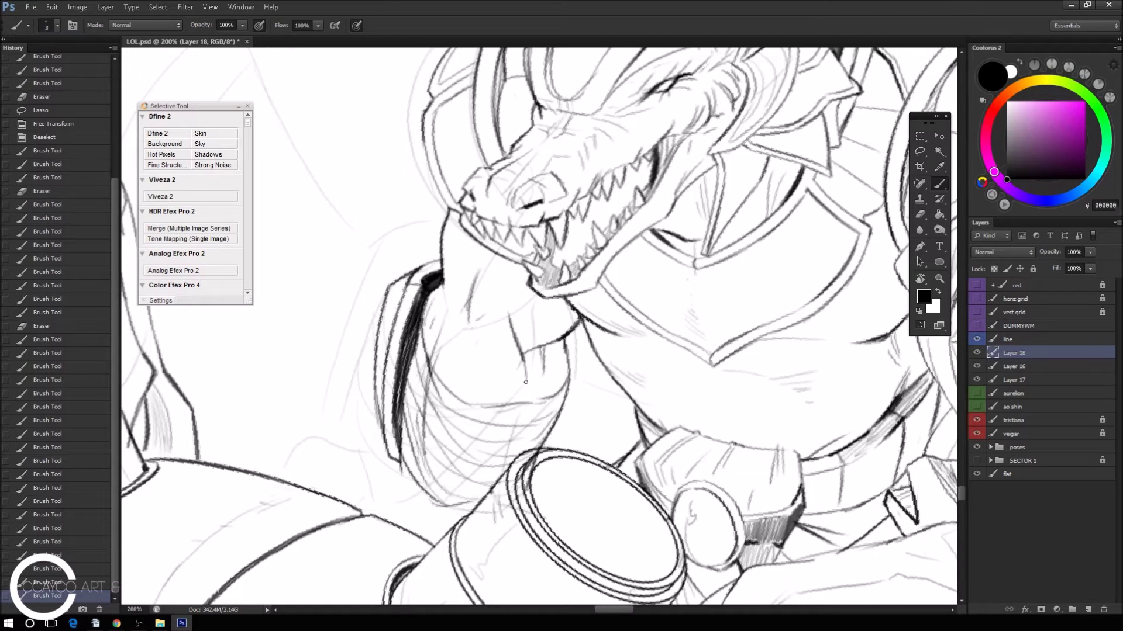
key(ctrl+minus)
key(ctrl+minus)
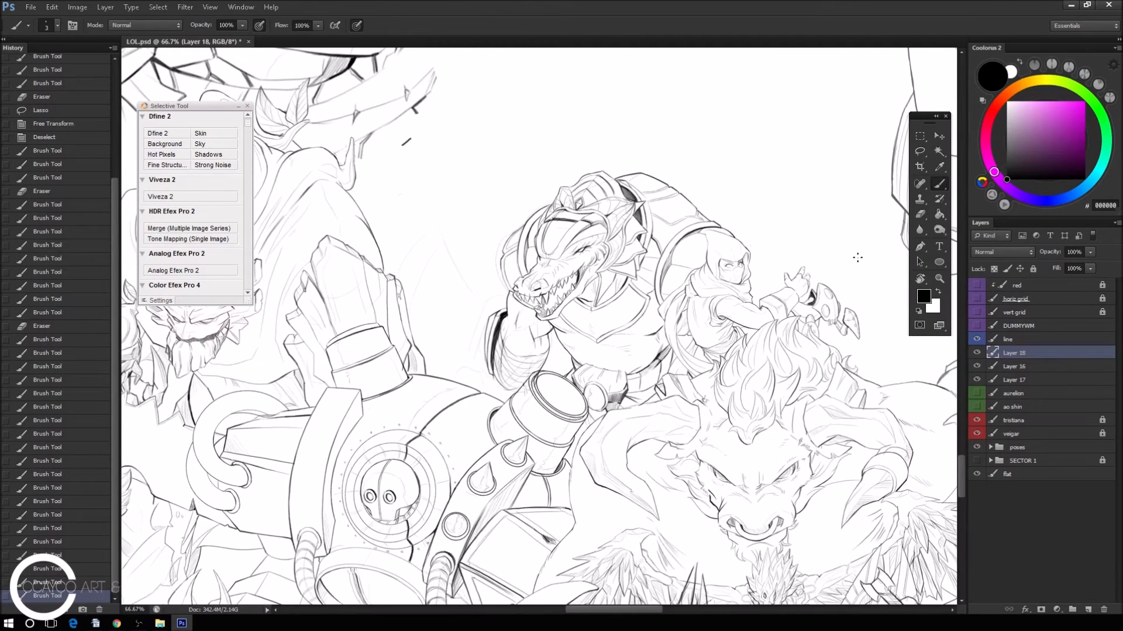
key(ctrl+plus)
key(ctrl+plus)
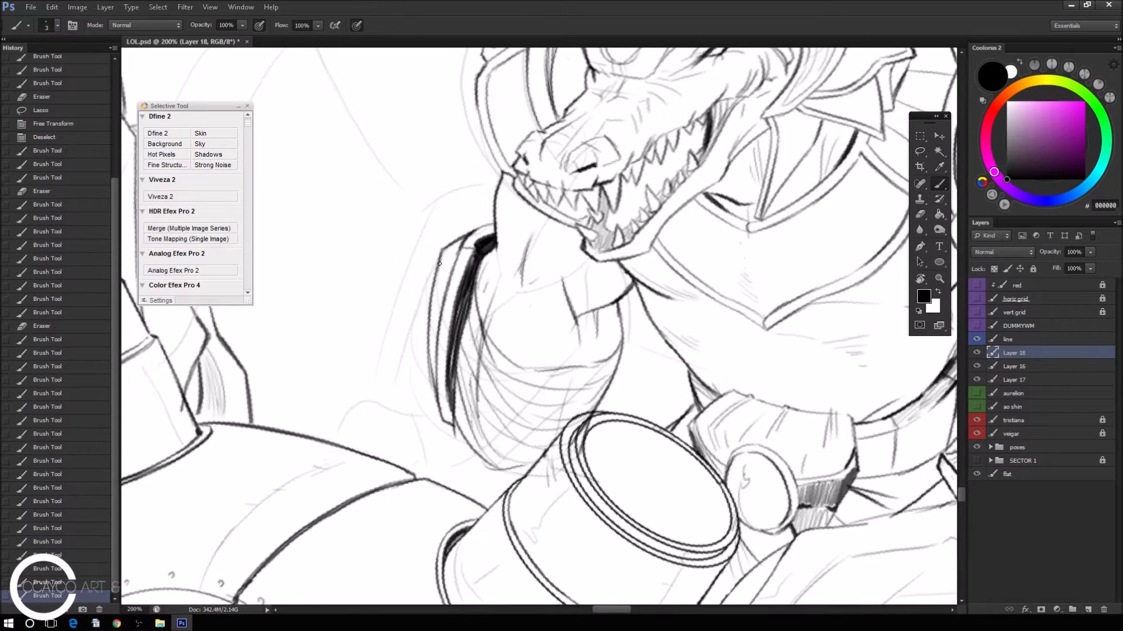
Extend the mane line down toward the shoulder and erase a stray stroke there.
drag(454, 437, 426, 480)
mouse_move(509, 474)
mouse_down()
mouse_move(484, 463)
mouse_move(480, 476)
mouse_move(481, 467)
mouse_move(524, 469)
mouse_move(496, 486)
mouse_move(489, 470)
mouse_move(503, 476)
mouse_up()
key(e)
key(b)
key(e)
key(b)
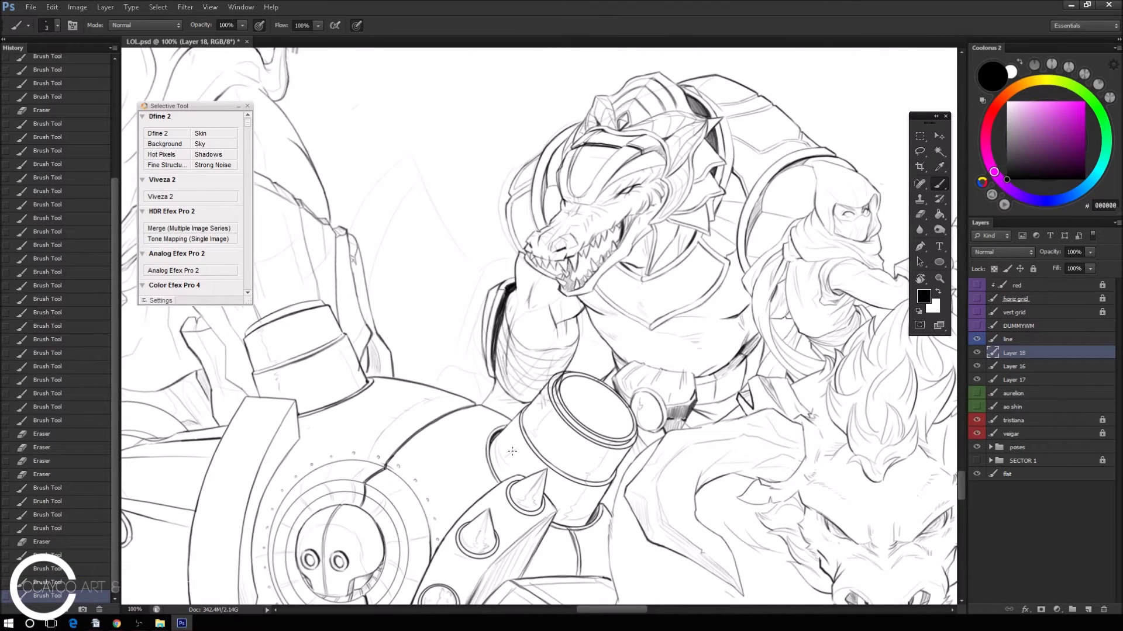
drag(807, 367, 766, 357)
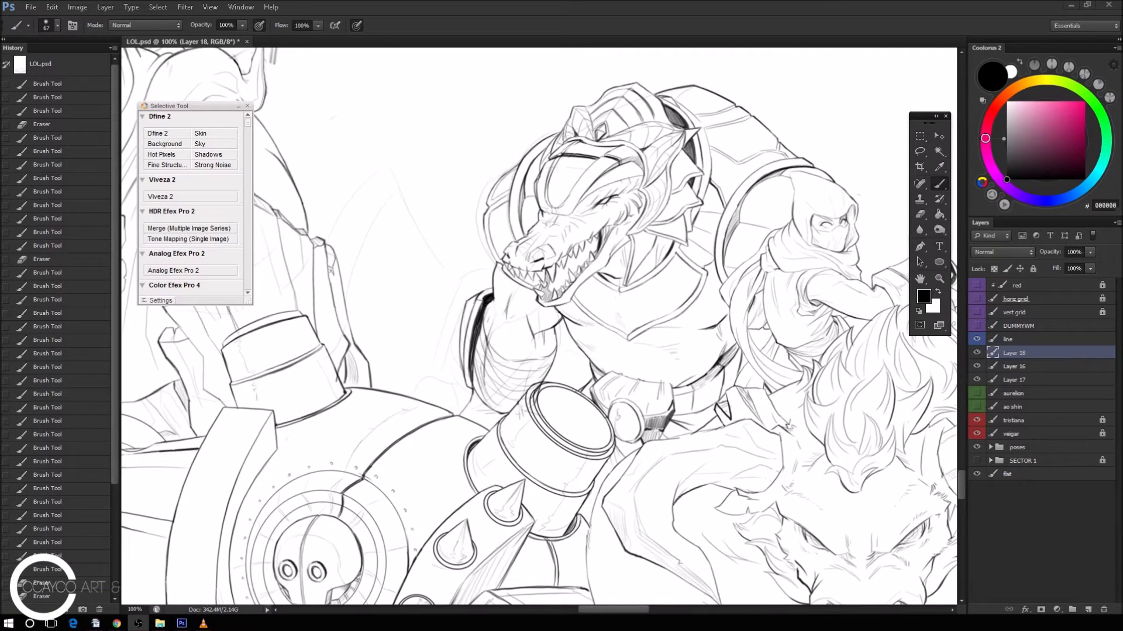
Delete Layer 17 and place a new Layer 19 between Layer 18 and Layer 16.
click(976, 352)
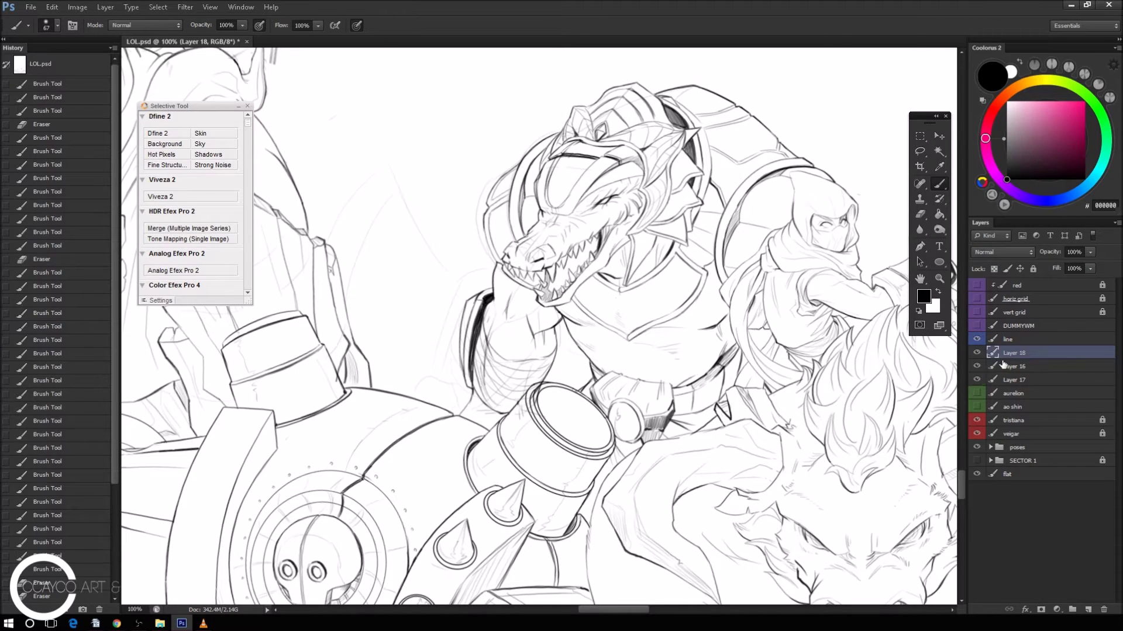
click(976, 353)
click(976, 366)
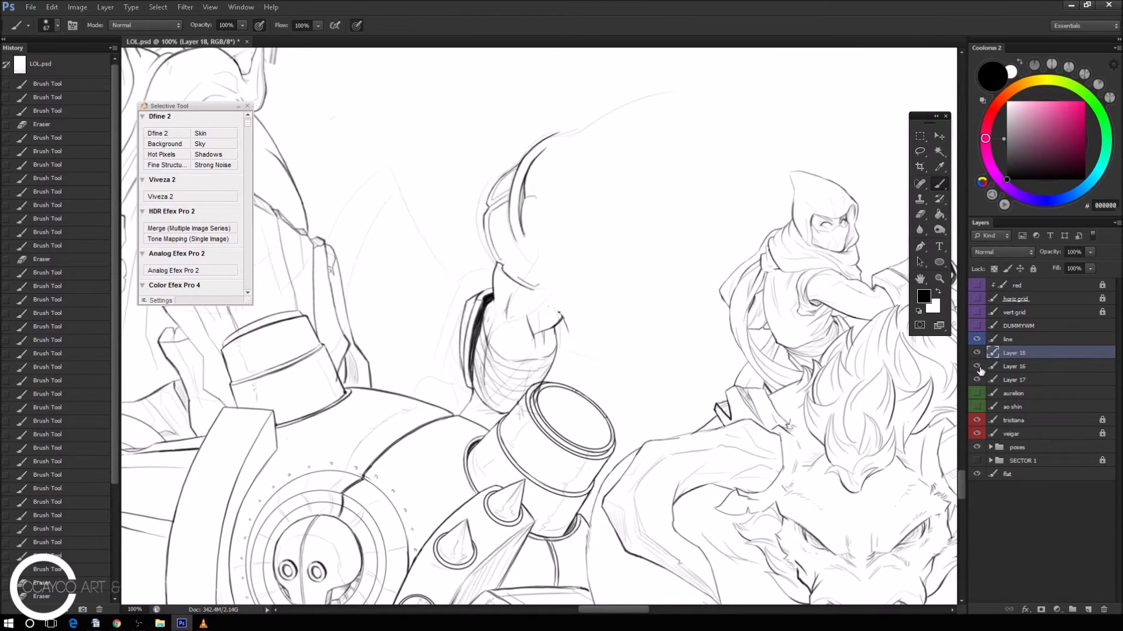
click(977, 354)
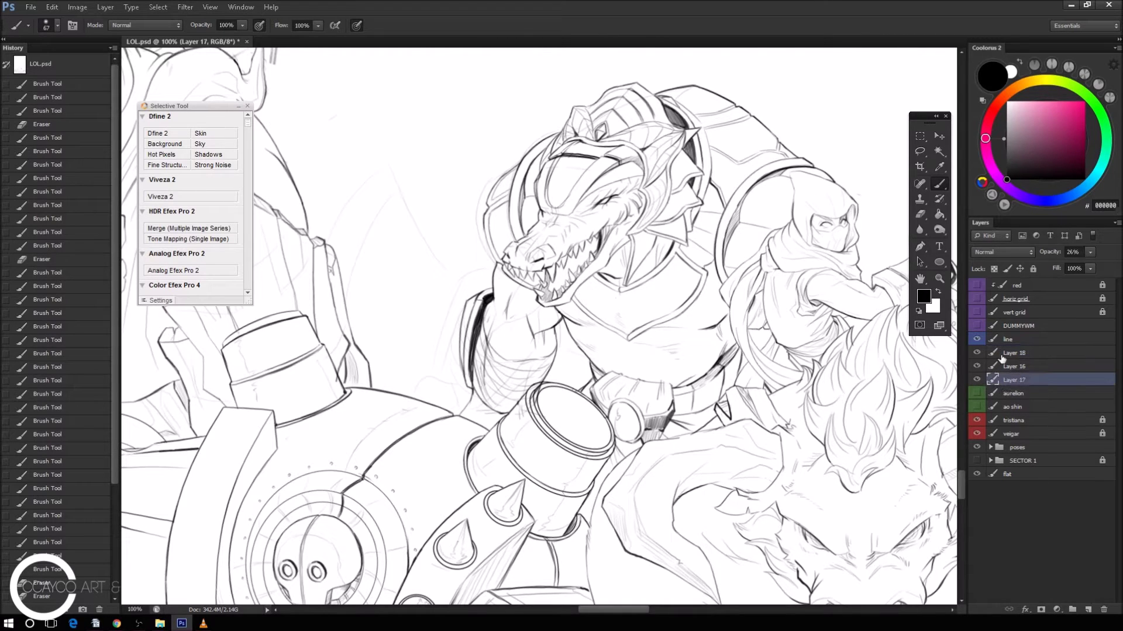
drag(1033, 394, 1103, 609)
click(1061, 577)
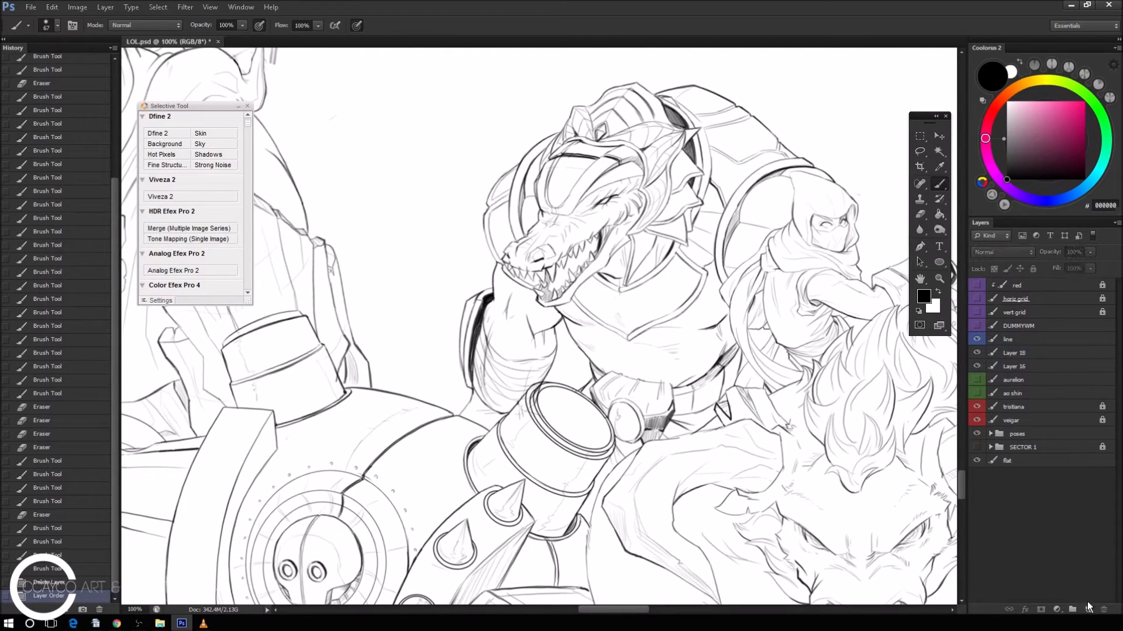
click(1087, 608)
drag(1046, 291, 1049, 357)
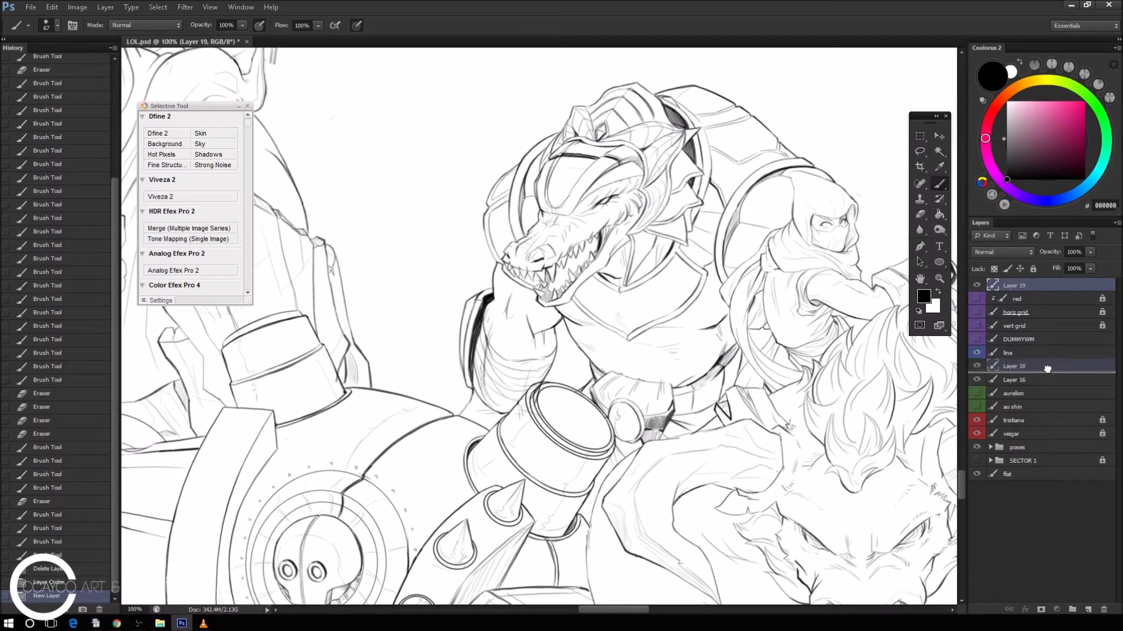
Erase stray marks on the figure, then try and undo a soft guide stroke toward the snout.
key(e)
drag(877, 201, 854, 208)
drag(796, 318, 816, 227)
key(b)
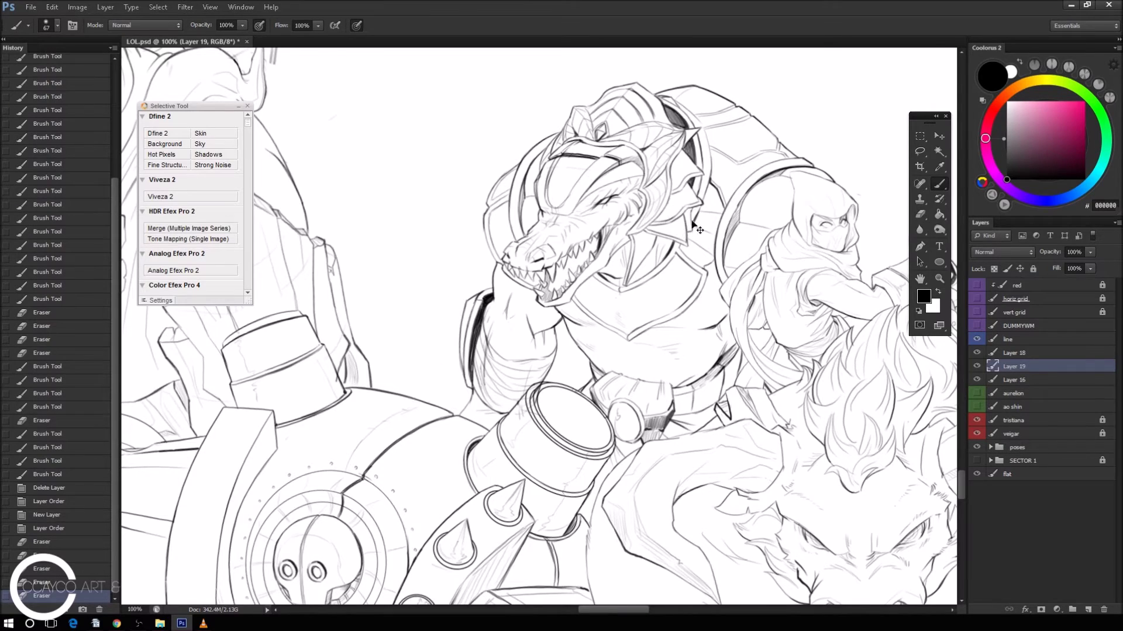
key(ctrl+minus)
key(ctrl+minus)
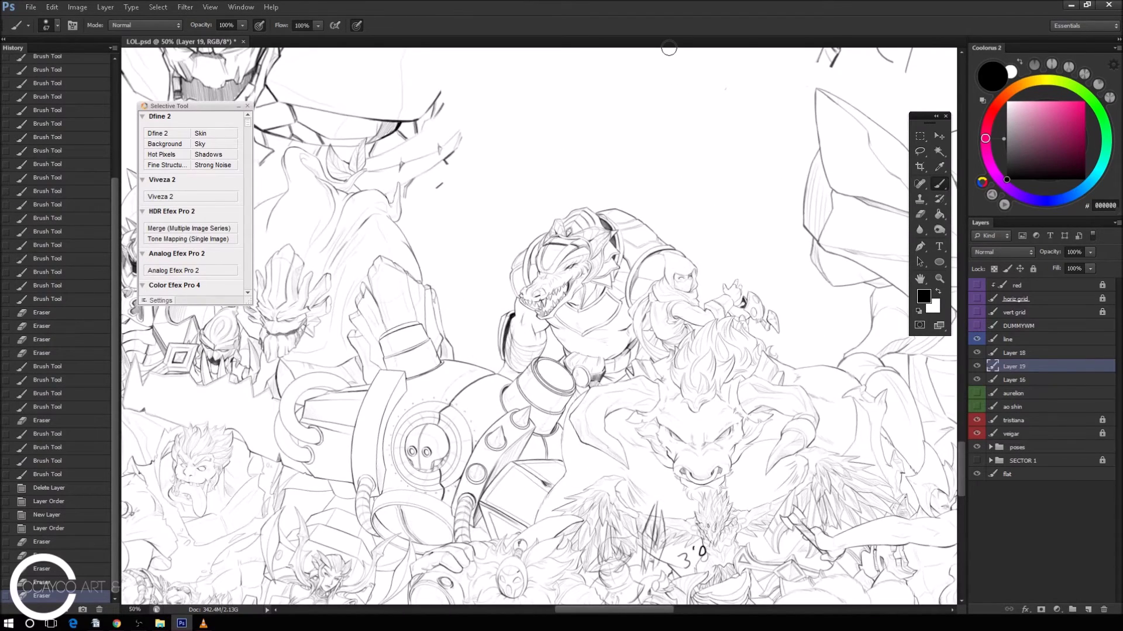
key(ctrl+plus)
key(ctrl+plus)
drag(362, 434, 603, 162)
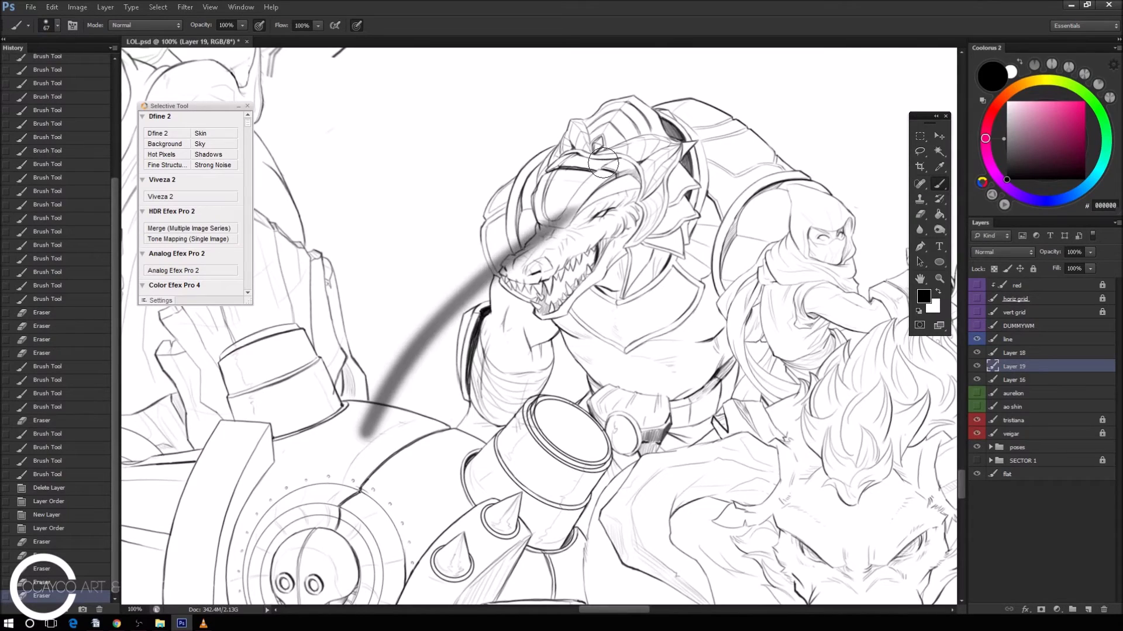
key(ctrl+z)
Switch to a hard round brush at 3 px and test a guide line.
right_click(367, 137)
click(474, 255)
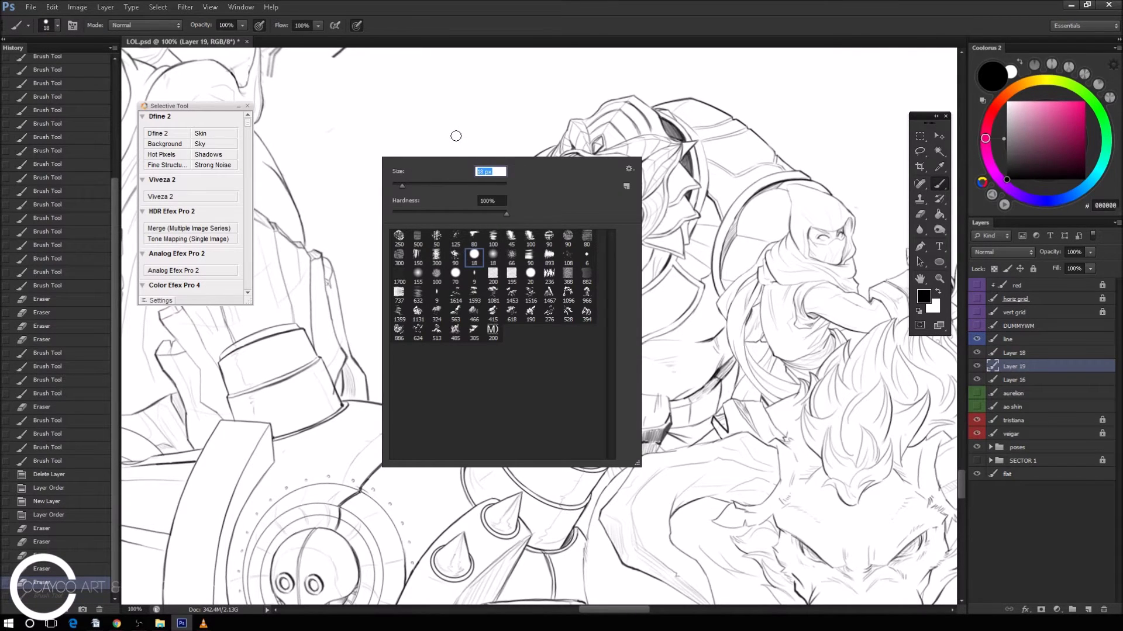
text(3)
key(Return)
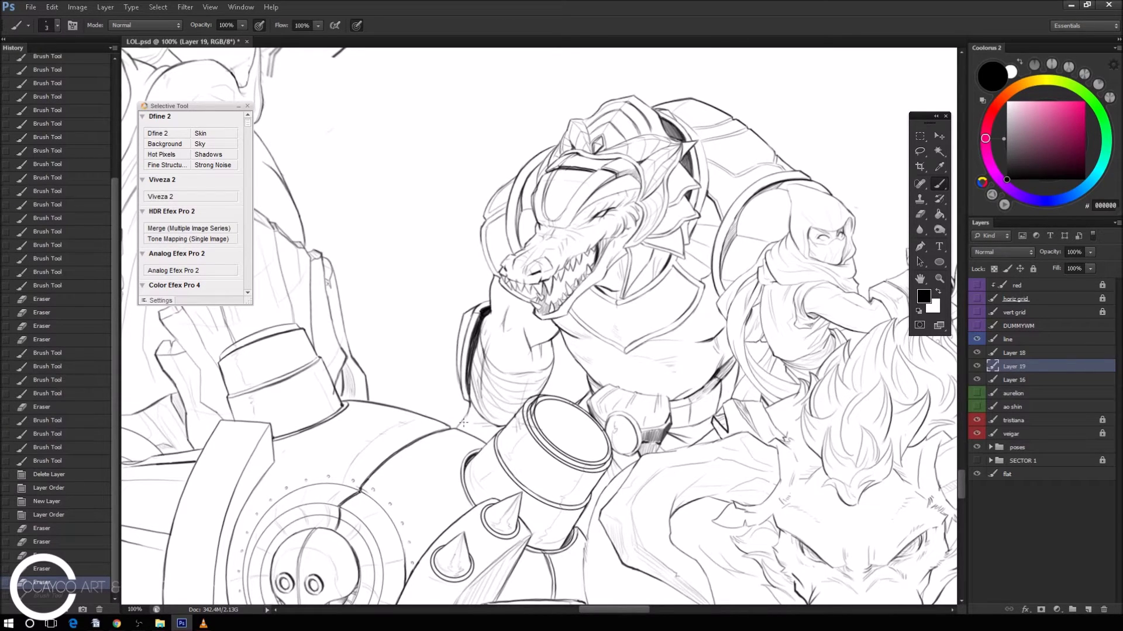
drag(311, 446, 687, 249)
key(ctrl+z)
Sketch construction lines up the torso and head, then erase them with a 13 px eraser.
scroll(618, 205, down, 2)
scroll(618, 205, down, 1)
scroll(618, 204, up, 2)
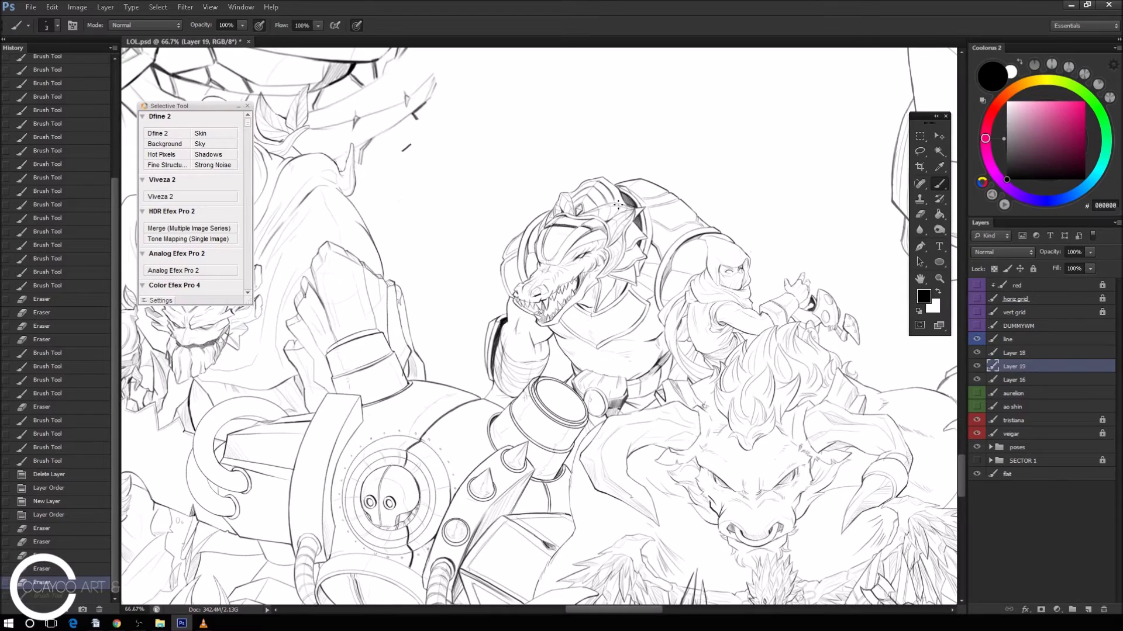
scroll(552, 341, up, 1)
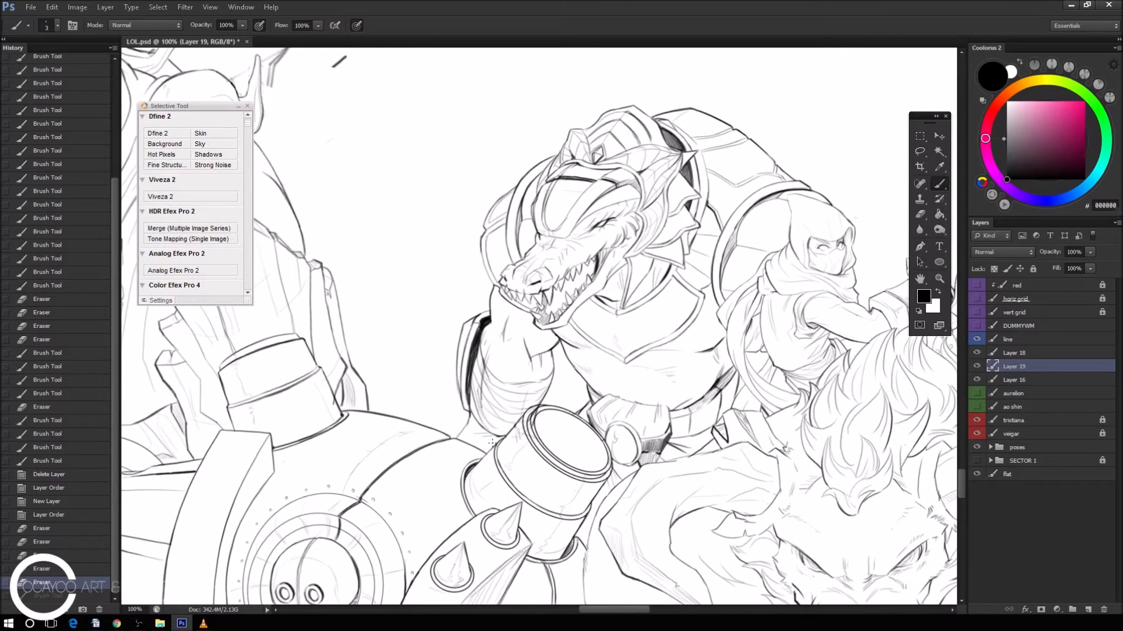
mouse_move(525, 429)
mouse_down()
mouse_move(562, 374)
mouse_move(591, 183)
mouse_move(548, 108)
mouse_move(592, 180)
mouse_up()
key(e)
right_click(536, 92)
click(556, 119)
key(Return)
mouse_move(546, 105)
mouse_down()
mouse_move(556, 160)
mouse_move(575, 138)
mouse_move(573, 311)
mouse_move(582, 240)
mouse_up()
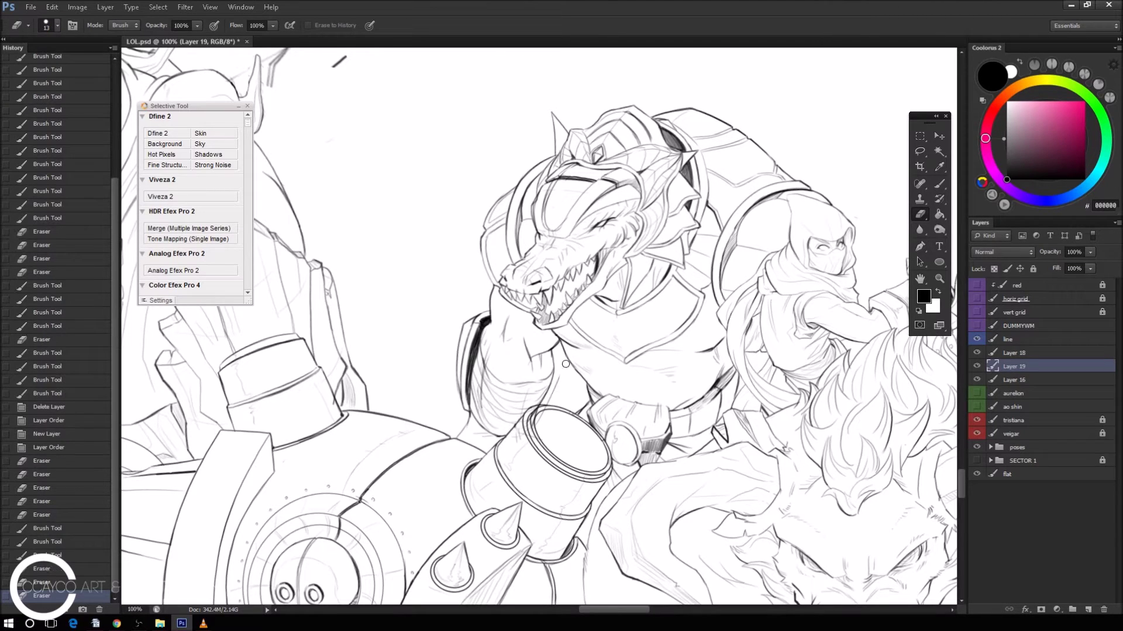
Restore the forehead centre line and erase small stray marks on the head.
key(ctrl+z)
key(ctrl+z)
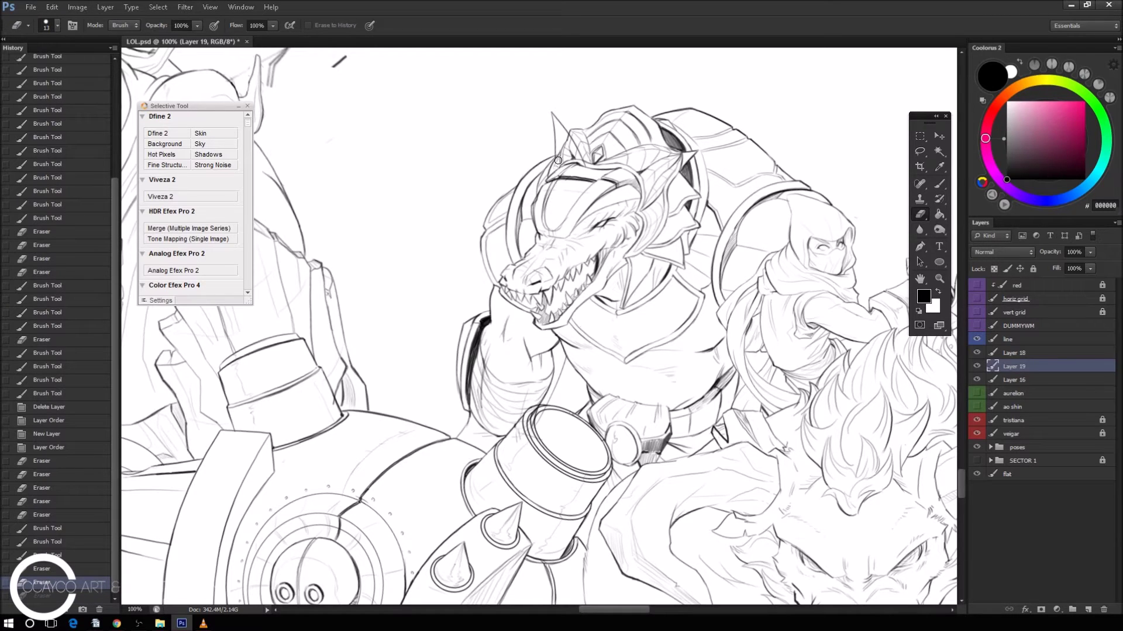
drag(558, 161, 576, 139)
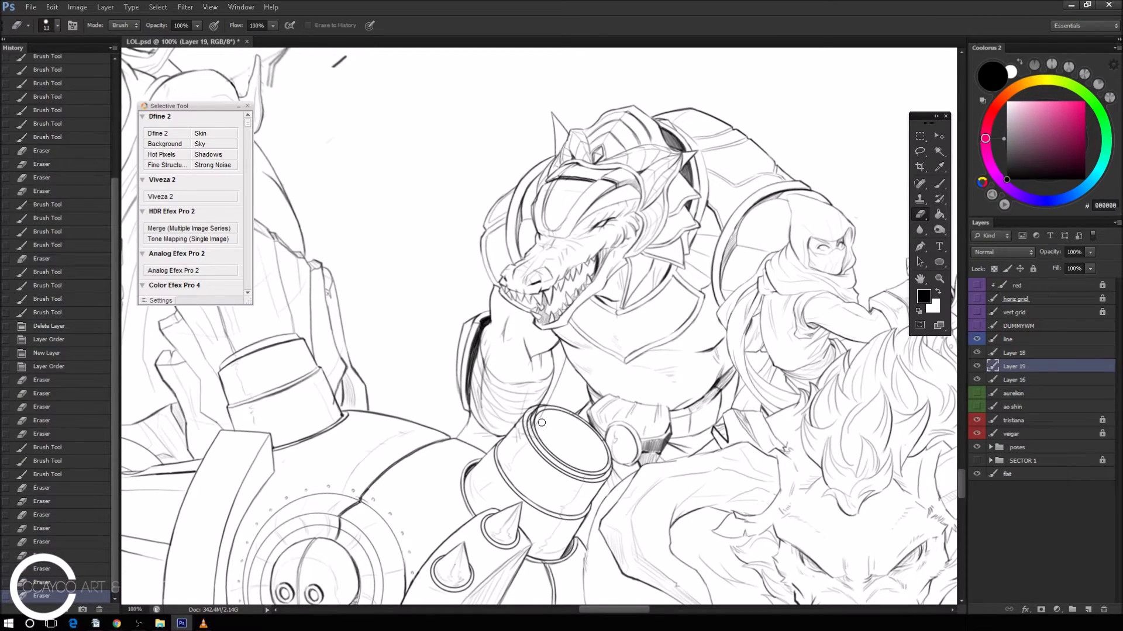
drag(547, 438, 547, 413)
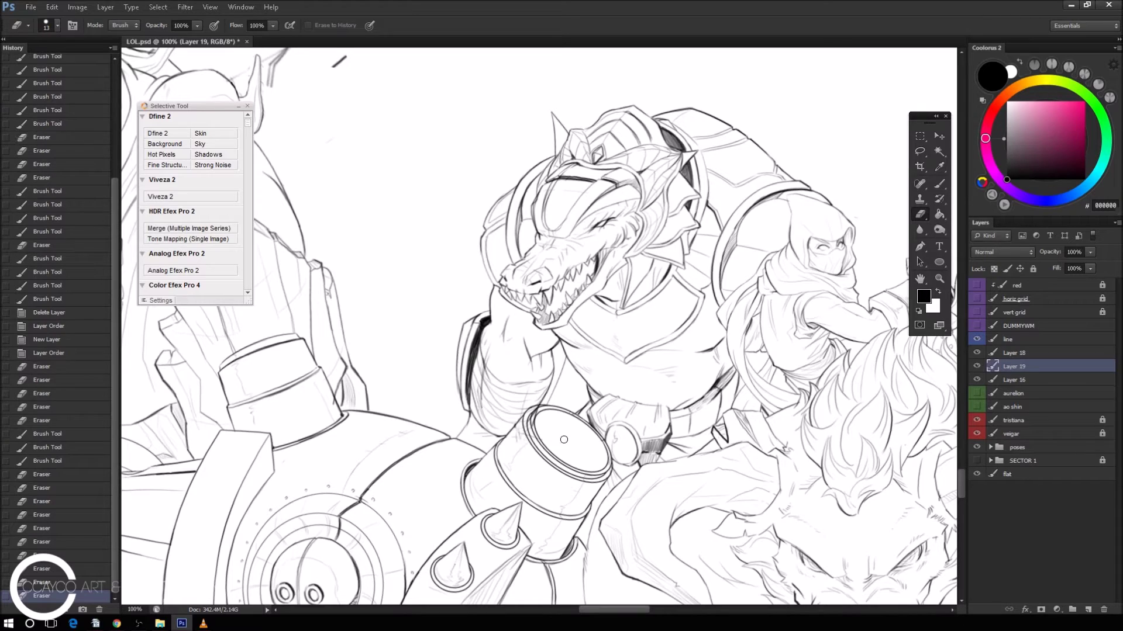
click(977, 380)
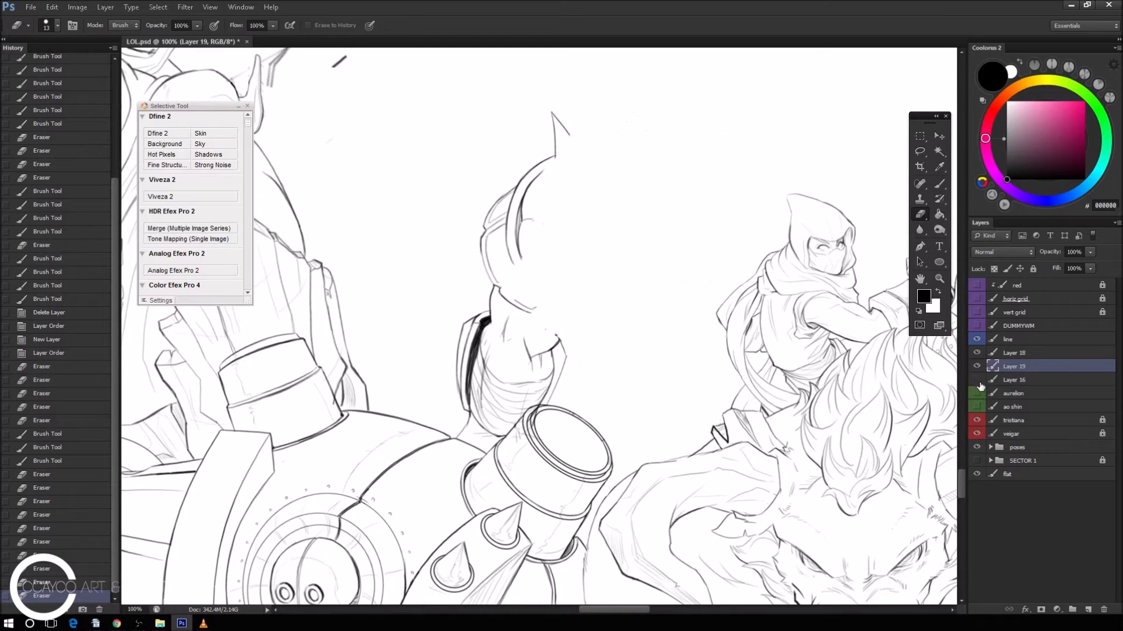
click(976, 353)
click(977, 353)
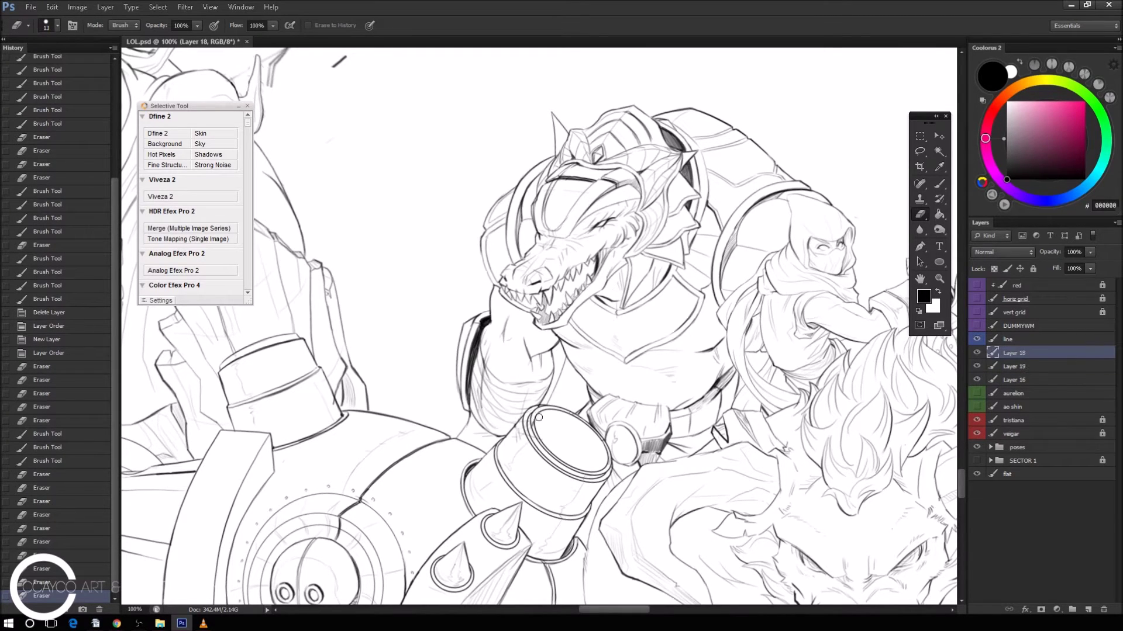
mouse_move(520, 444)
mouse_down()
mouse_move(534, 433)
mouse_move(518, 459)
mouse_up()
Select Layers 19 and 16 together and hide Layer 18 to compare.
click(1017, 367)
click(1015, 380)
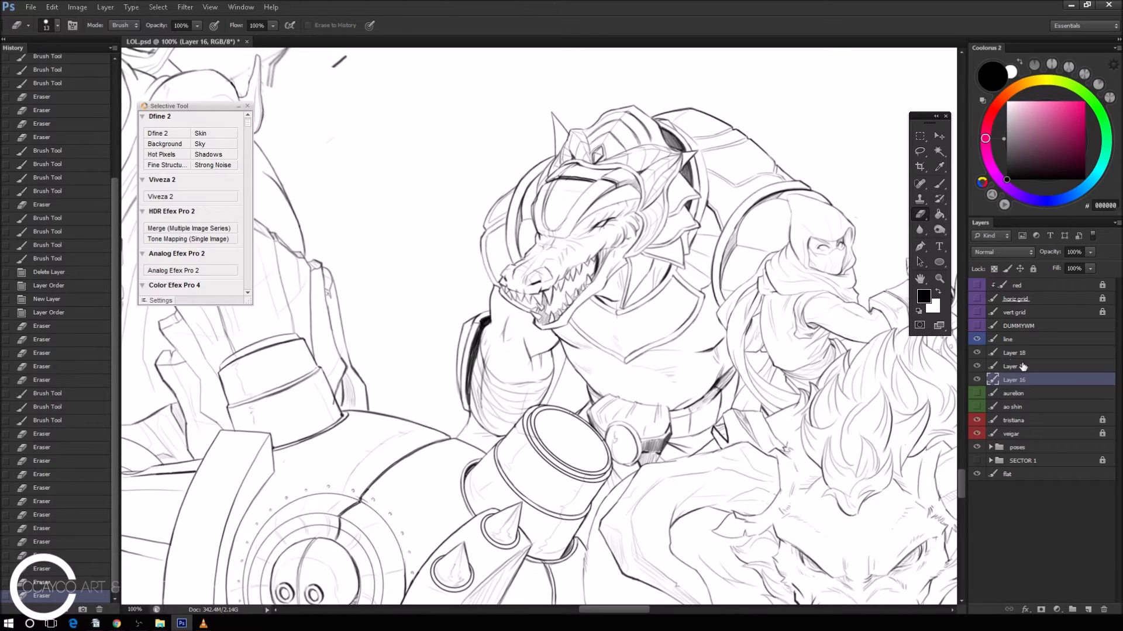
click(977, 352)
Merge Layers 18, 19 and 16 into the single line layer.
click(1021, 353)
shift+click(1017, 380)
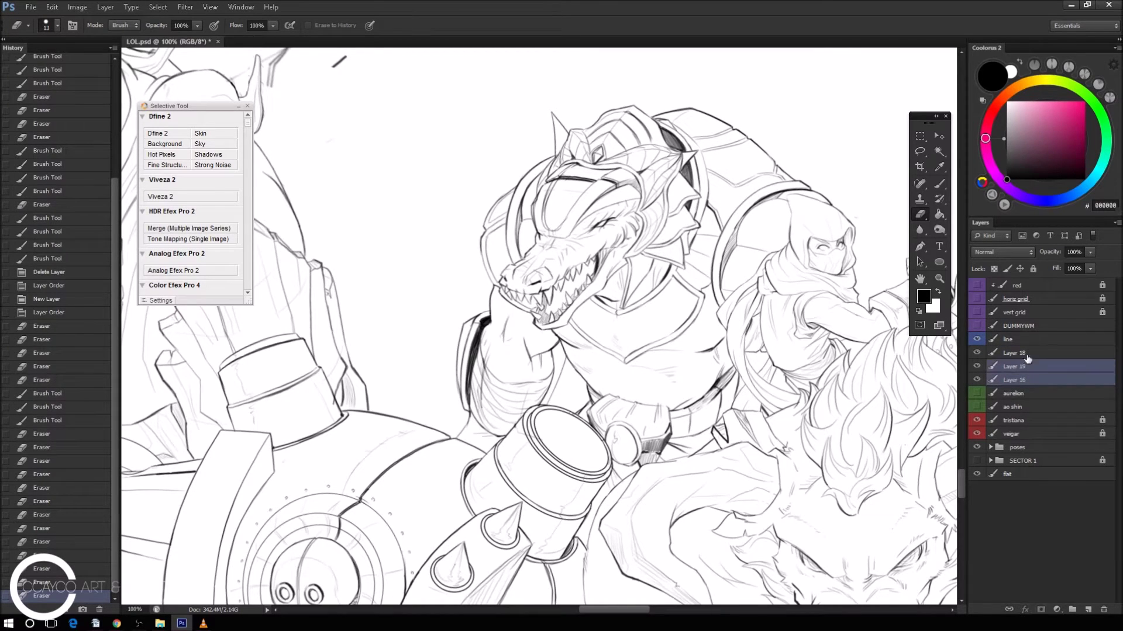
ctrl+click(1007, 339)
key(ctrl+e)
click(976, 339)
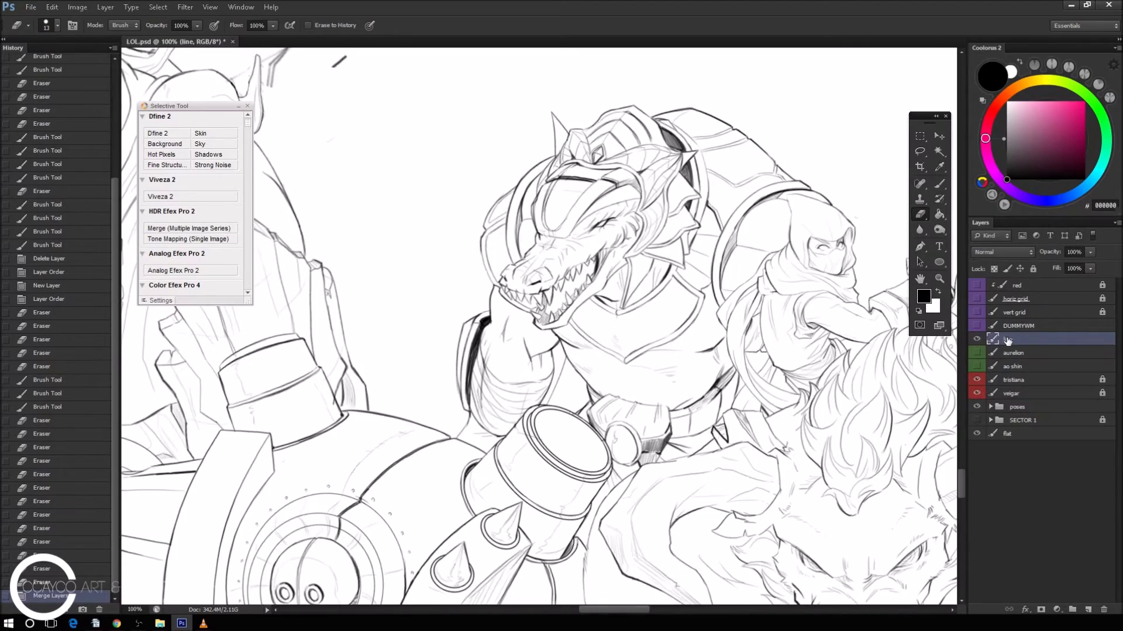
Zoom out to the whole crowd and make the aurelion layer active with the Brush.
key(ctrl+minus)
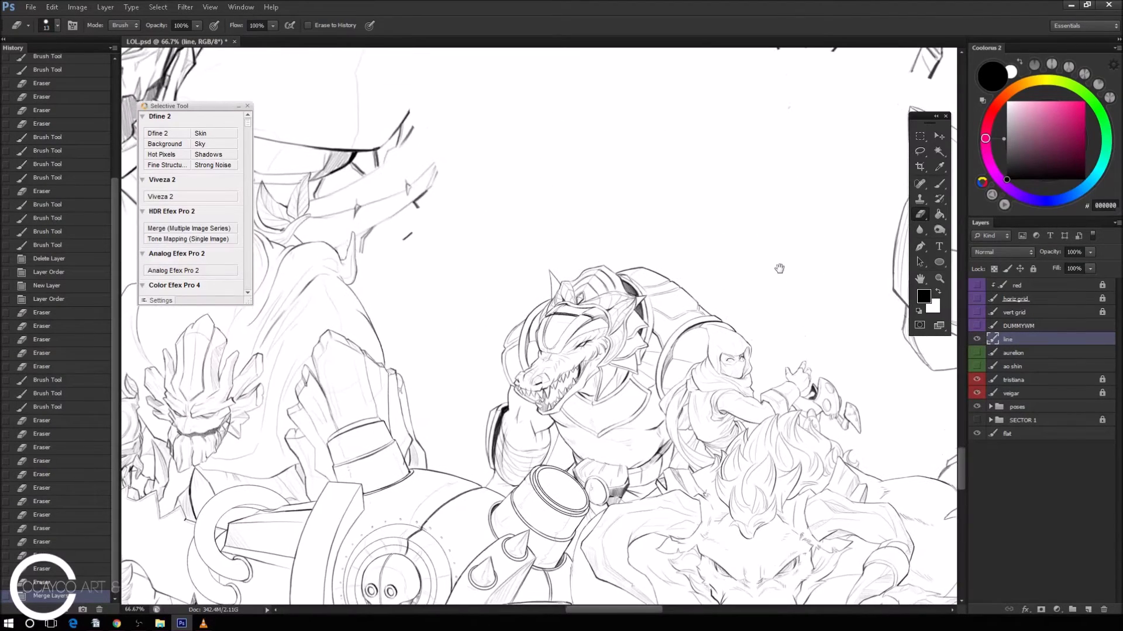
key(ctrl+minus)
key(ctrl+minus)
key(ctrl+minus)
click(977, 366)
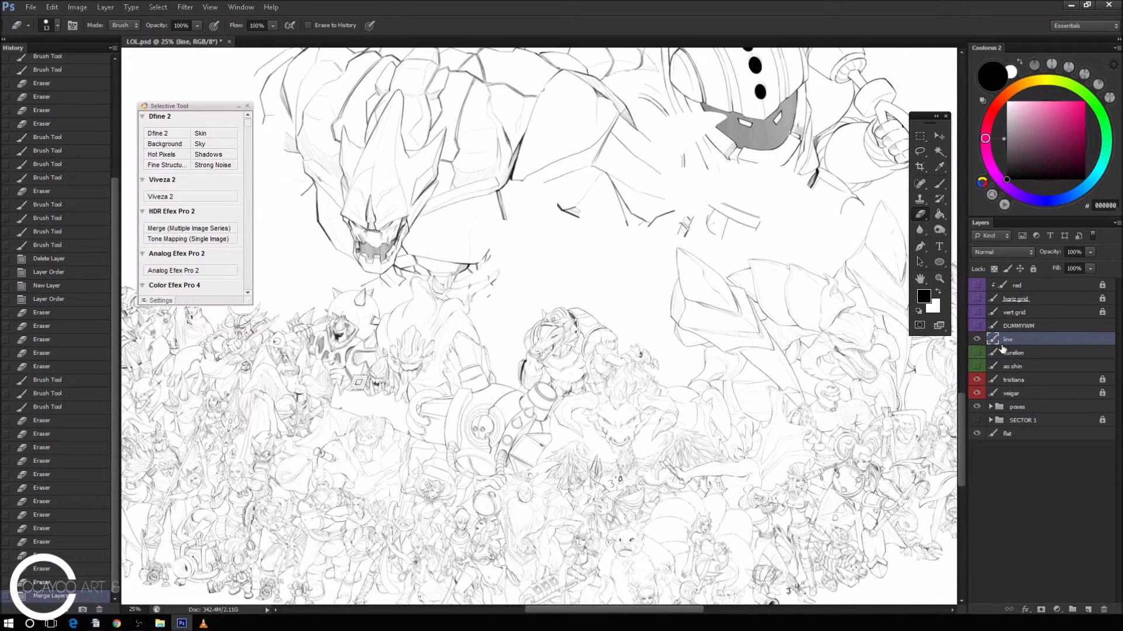
click(1011, 352)
key(b)
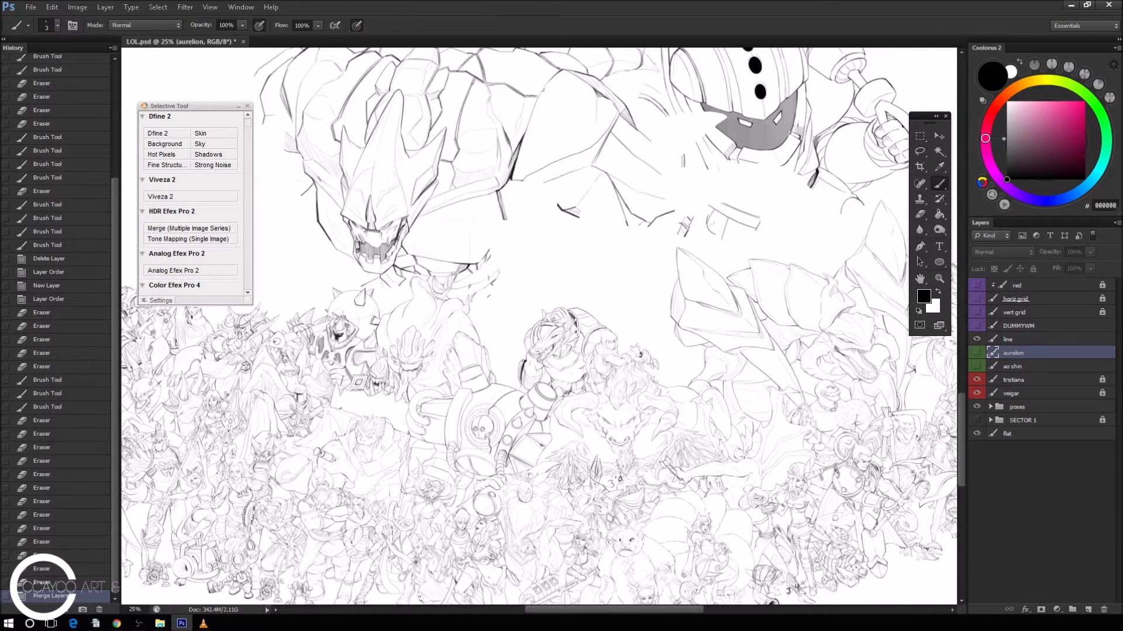
key(alt+Tab)
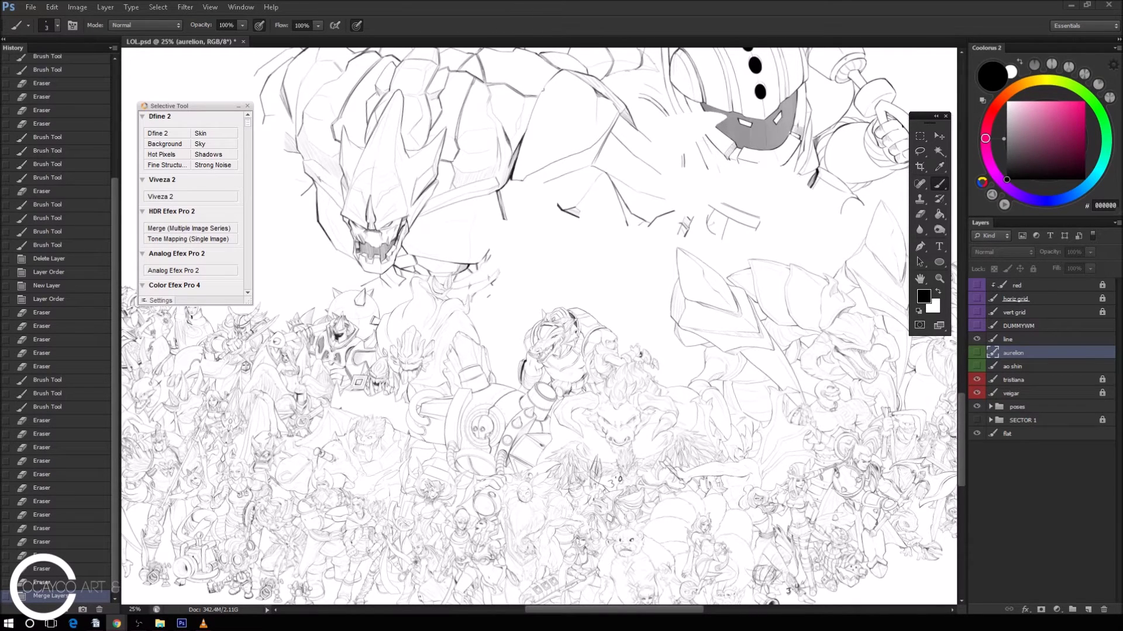
Add a new sketch layer with a 31 px brush in purple 5B2F85.
click(1043, 580)
click(1089, 610)
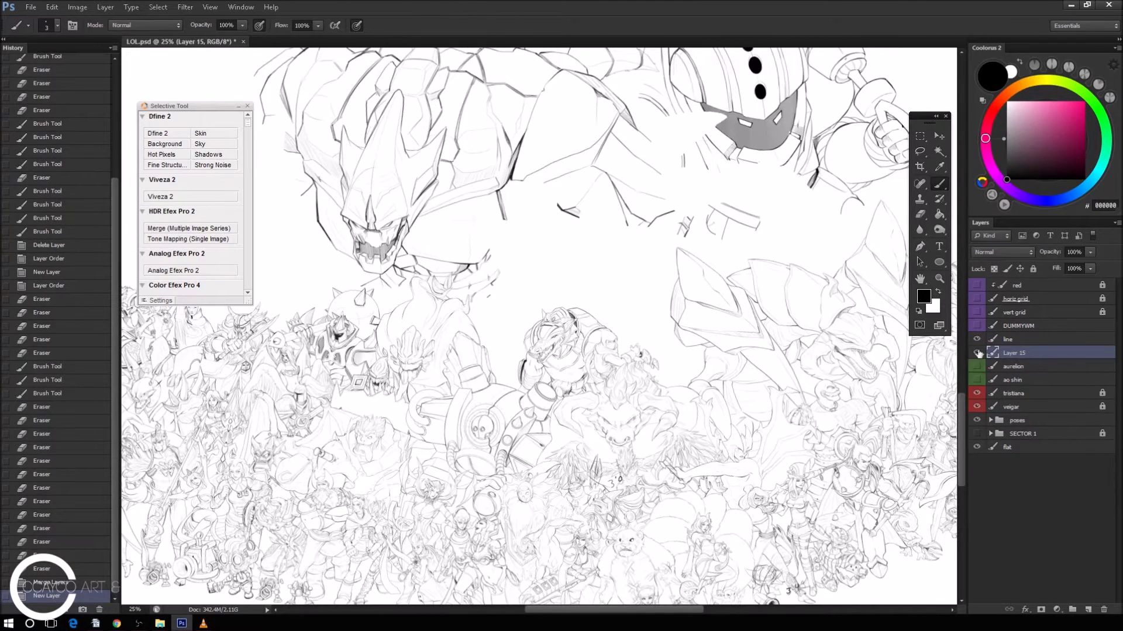
right_click(832, 231)
click(864, 257)
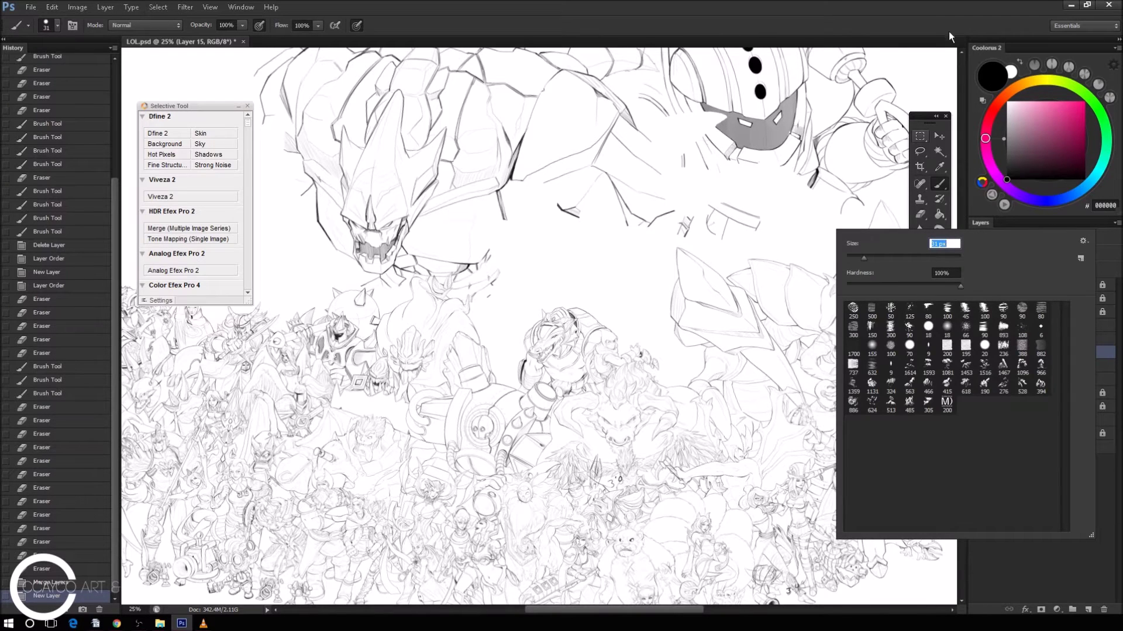
key(Return)
mouse_move(815, 308)
mouse_down()
mouse_move(822, 265)
mouse_move(837, 293)
mouse_up()
click(1014, 193)
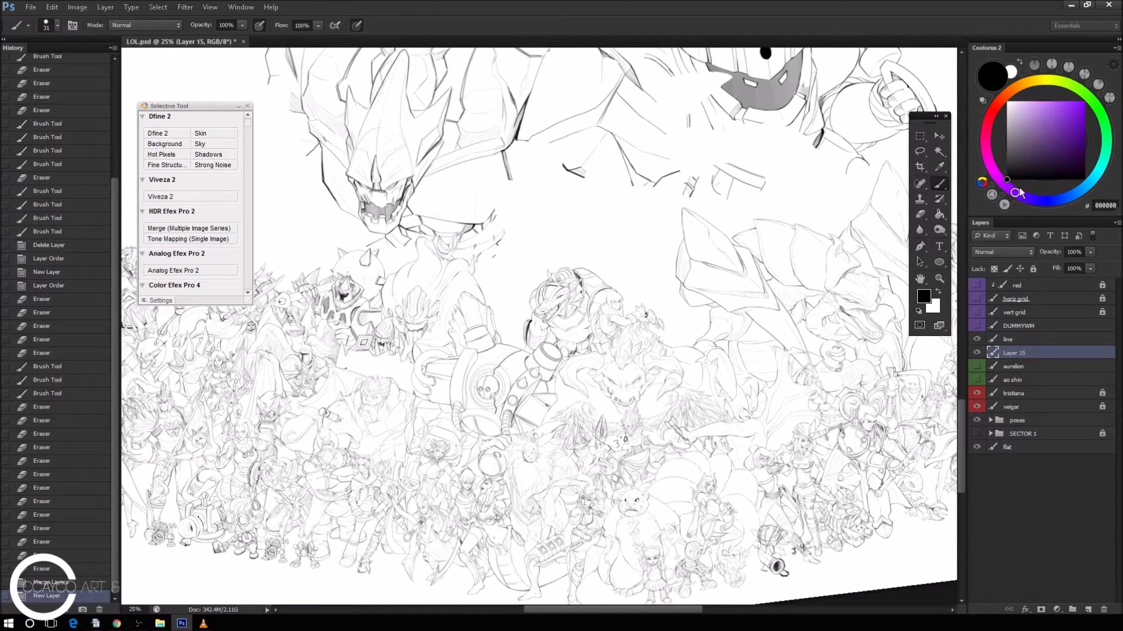
click(1057, 138)
Level the view, zoom to 50% on the crocodile, and sketch a purple arc above its head.
drag(837, 336, 833, 381)
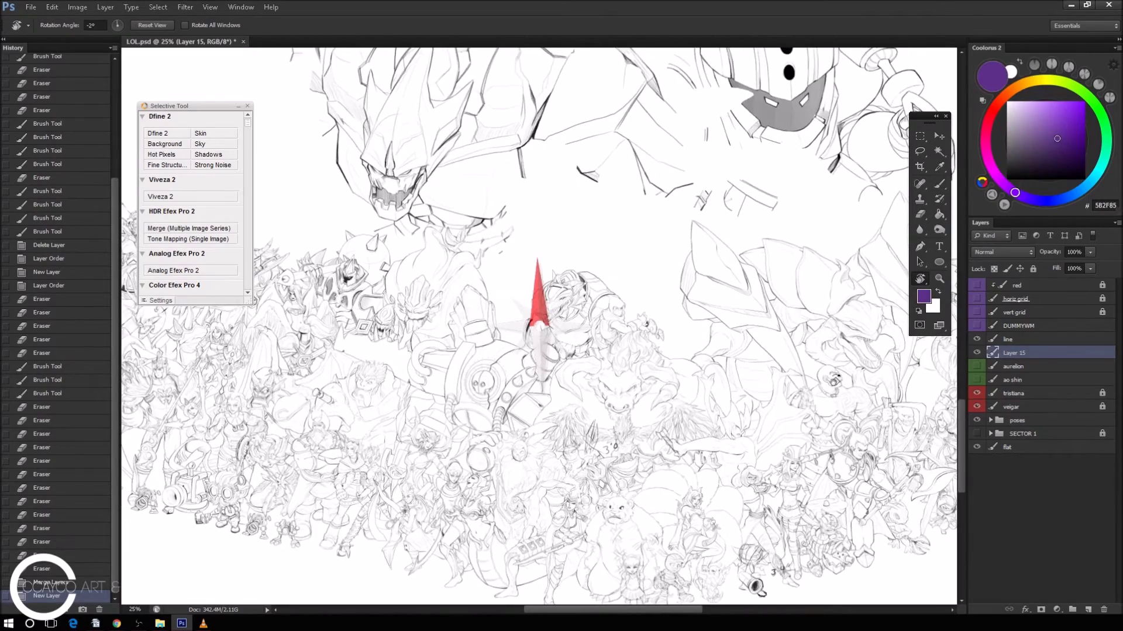
mouse_move(833, 409)
mouse_down()
mouse_move(833, 373)
mouse_move(755, 294)
mouse_move(774, 287)
mouse_up()
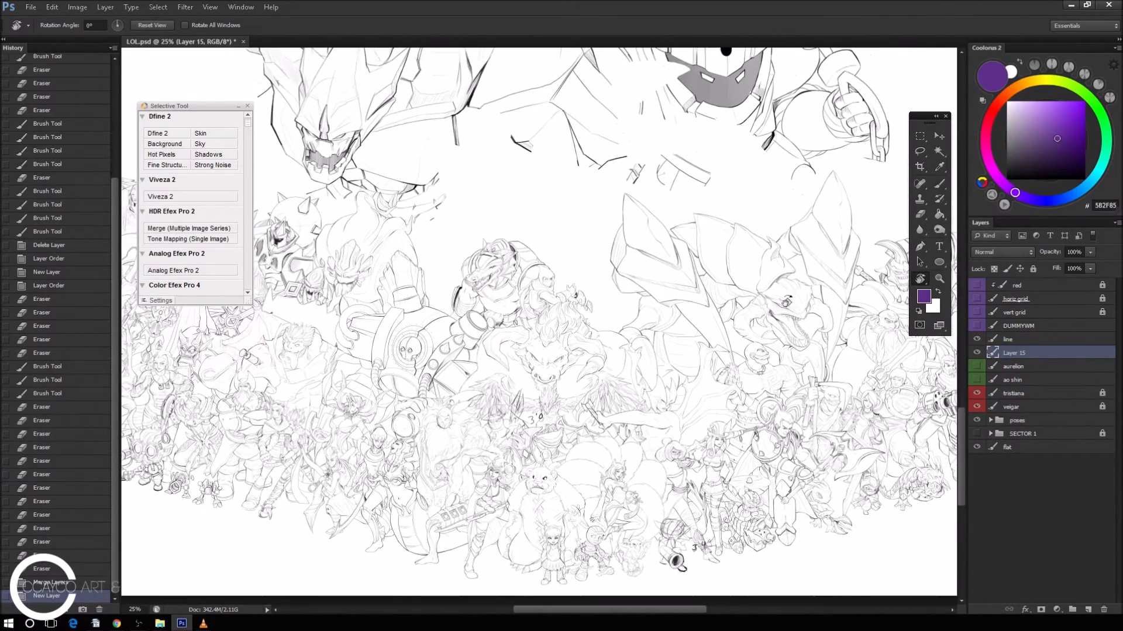
key(ctrl+plus)
drag(802, 377, 818, 409)
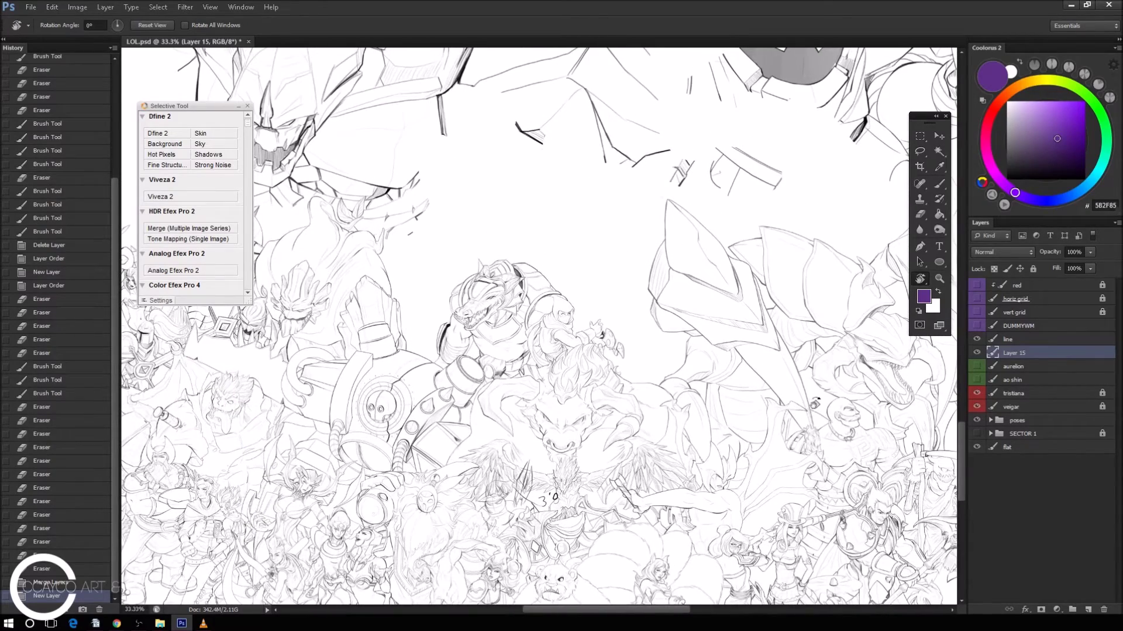
key(ctrl+plus)
drag(859, 424, 868, 411)
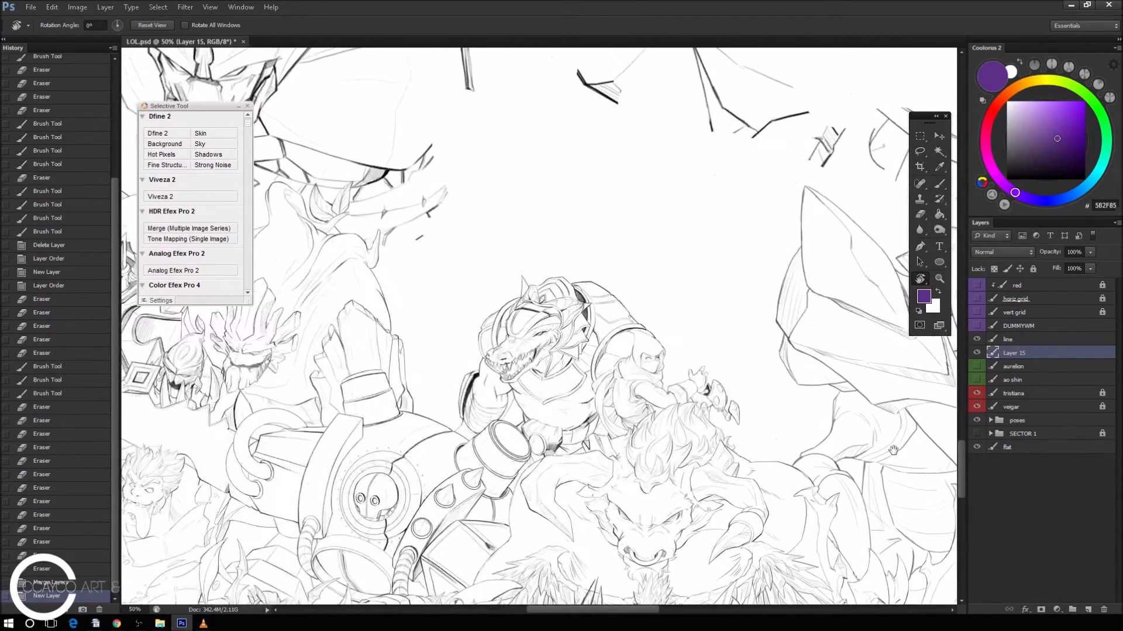
key(b)
drag(423, 254, 456, 217)
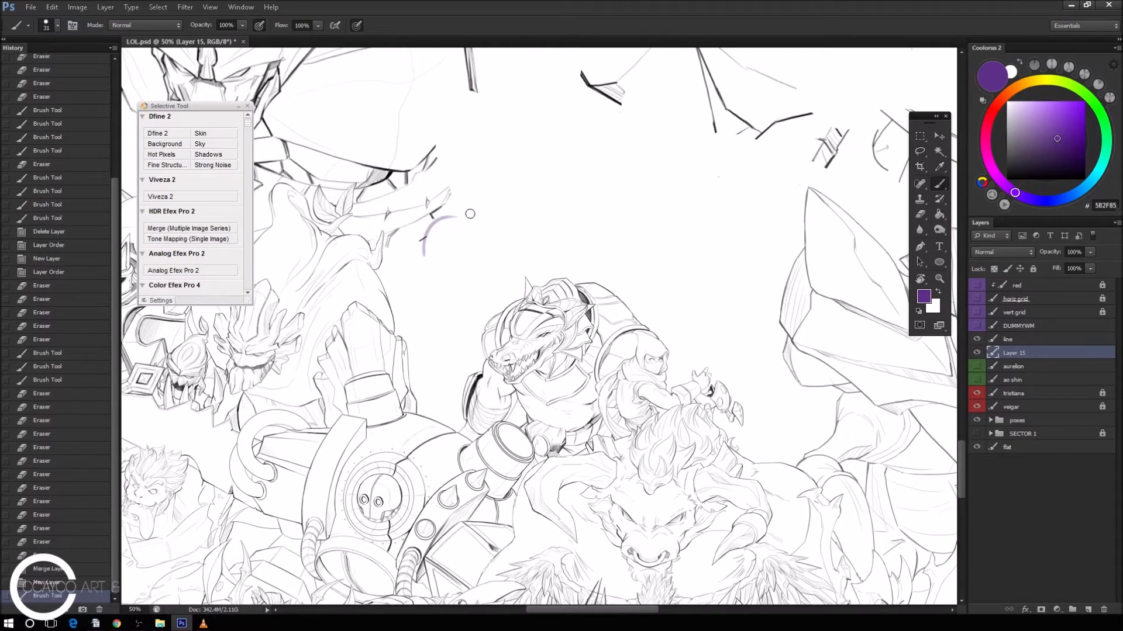
Sketch the purple mane arcs above the head, undoing misdrawn strokes.
mouse_move(519, 265)
mouse_down()
mouse_move(632, 288)
mouse_move(539, 268)
mouse_move(379, 168)
mouse_up()
key(e)
key(b)
drag(448, 219, 430, 269)
mouse_move(448, 234)
mouse_down()
mouse_move(433, 281)
mouse_move(426, 258)
mouse_move(450, 288)
mouse_move(486, 243)
mouse_move(482, 229)
mouse_move(547, 256)
mouse_up()
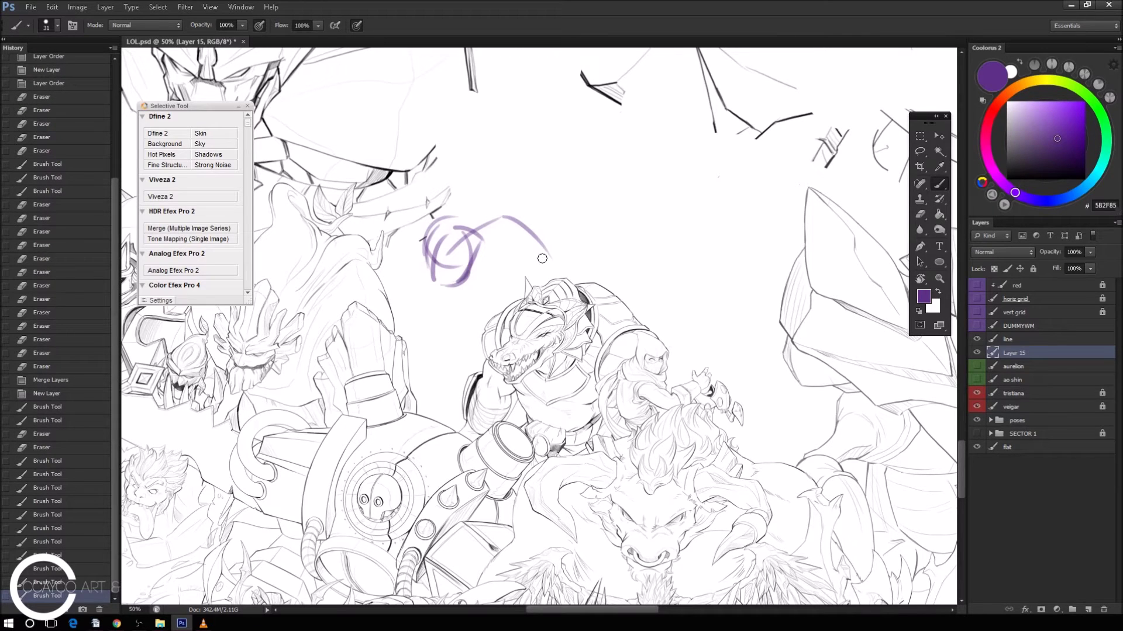
key(ctrl+z)
mouse_move(459, 240)
mouse_down()
mouse_move(578, 216)
mouse_move(605, 271)
mouse_up()
key(ctrl+z)
mouse_move(500, 266)
mouse_down()
mouse_move(461, 304)
mouse_move(490, 272)
mouse_move(543, 280)
mouse_up()
mouse_move(479, 233)
mouse_down()
mouse_move(535, 204)
mouse_move(604, 268)
mouse_up()
drag(428, 233, 435, 289)
mouse_move(439, 228)
mouse_down()
mouse_move(422, 282)
mouse_move(447, 281)
mouse_move(476, 254)
mouse_move(474, 201)
mouse_move(501, 183)
mouse_move(469, 188)
mouse_move(535, 216)
mouse_move(529, 234)
mouse_up()
key(ctrl+z)
key(ctrl+z)
key(ctrl+z)
Sketch curves beside the jaw and long back spikes, then shift and rotate the sketch about 6°.
mouse_move(462, 324)
mouse_down()
mouse_move(476, 358)
mouse_move(470, 351)
mouse_up()
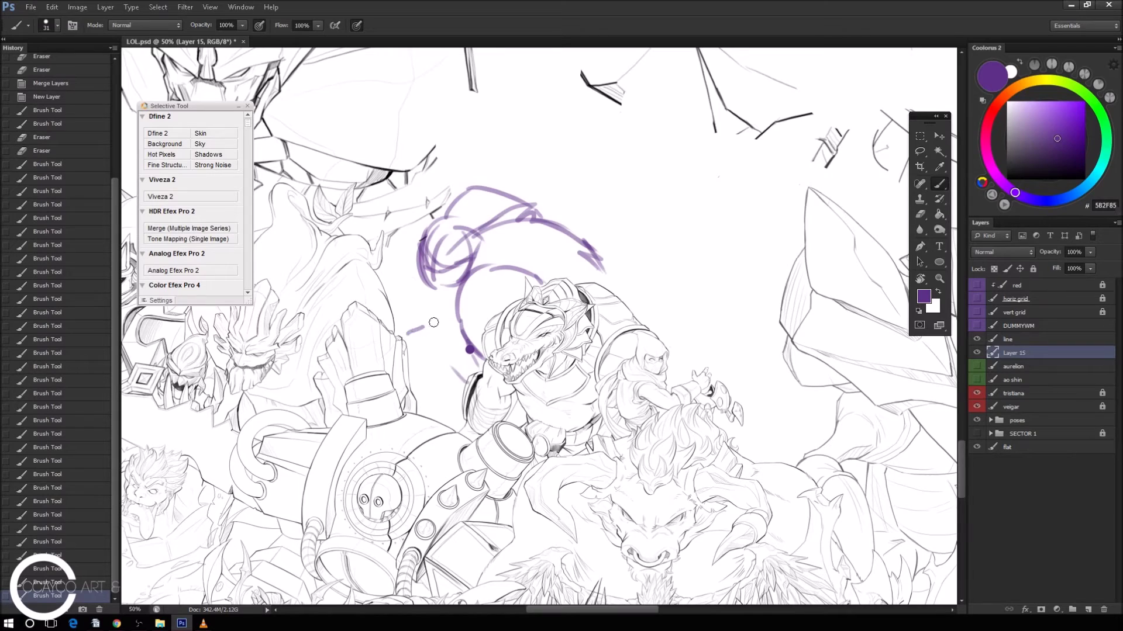
drag(407, 334, 456, 389)
mouse_move(405, 357)
mouse_down()
mouse_move(449, 415)
mouse_move(470, 413)
mouse_move(412, 310)
mouse_move(378, 208)
mouse_up()
drag(449, 394, 360, 258)
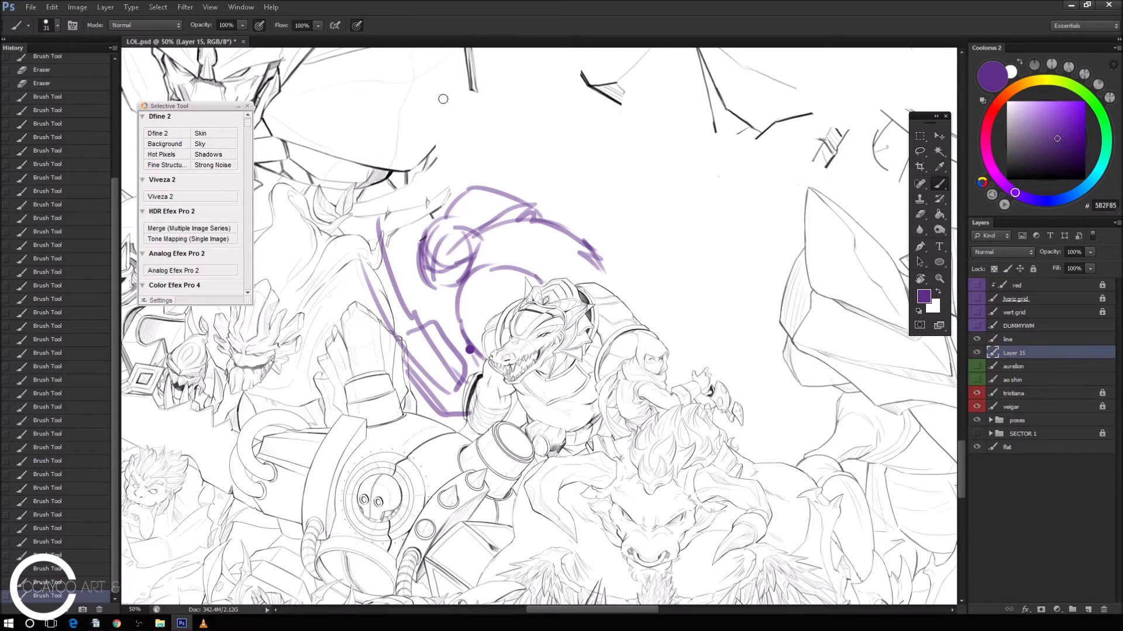
key(ctrl+t)
mouse_move(566, 218)
mouse_down()
mouse_move(664, 250)
mouse_move(667, 269)
mouse_up()
drag(585, 233, 595, 250)
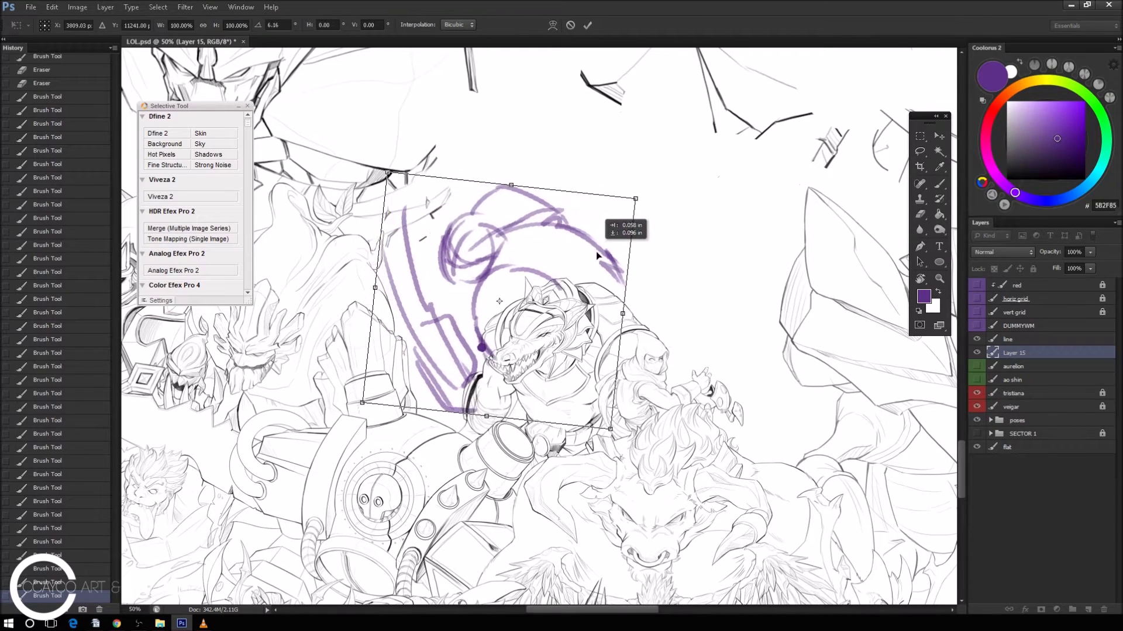
Nudge the transformed sketch into place, apply it, and add more purple mane strokes.
mouse_move(596, 250)
mouse_down()
mouse_move(626, 245)
mouse_move(591, 233)
mouse_up()
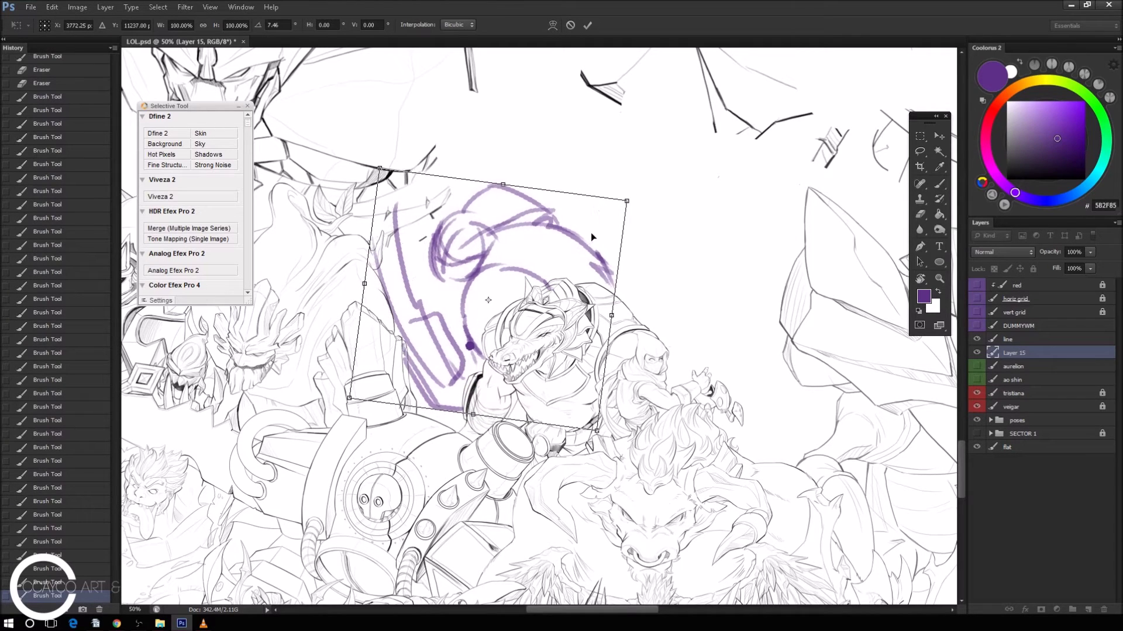
key(Return)
key(ctrl+minus)
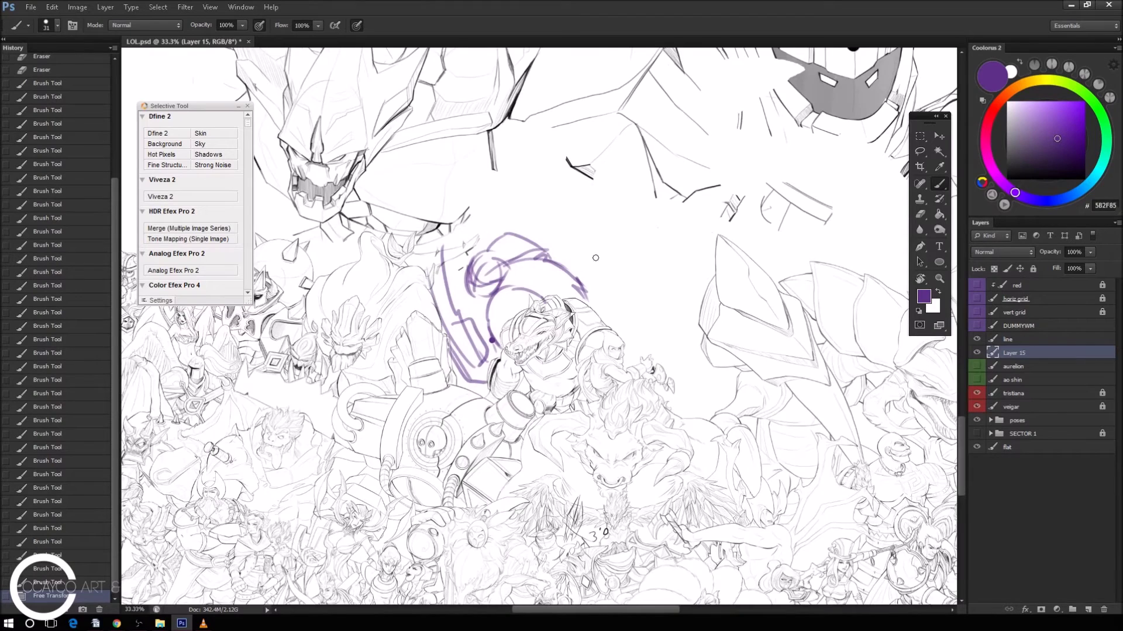
key(ctrl+plus)
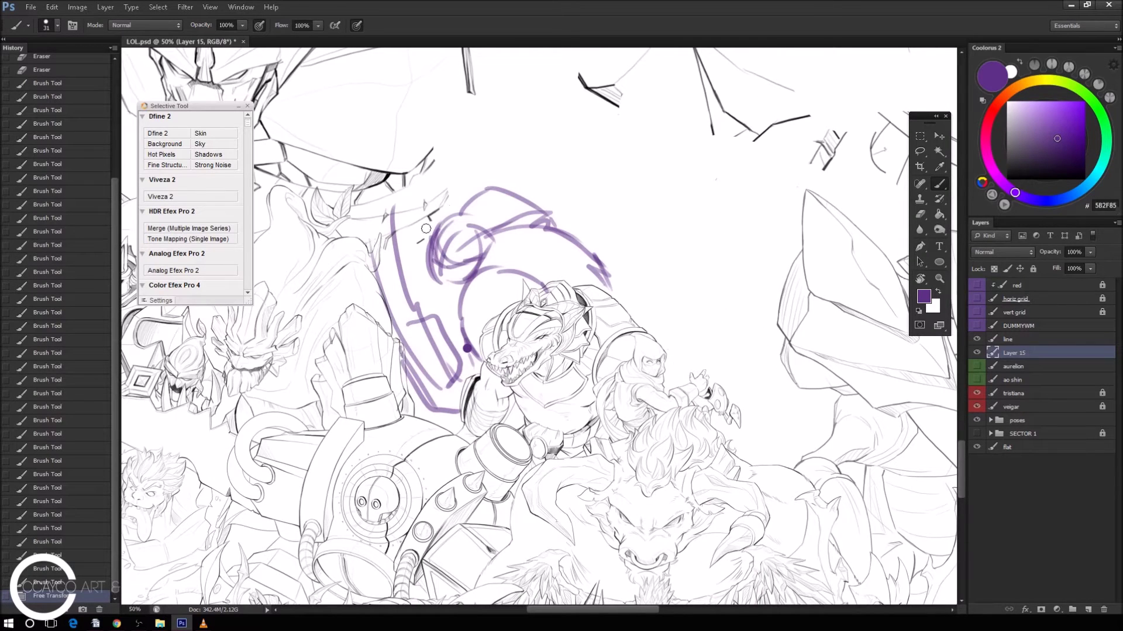
mouse_move(431, 257)
mouse_down()
mouse_move(431, 316)
mouse_move(453, 338)
mouse_up()
drag(462, 286, 456, 327)
drag(485, 238, 479, 248)
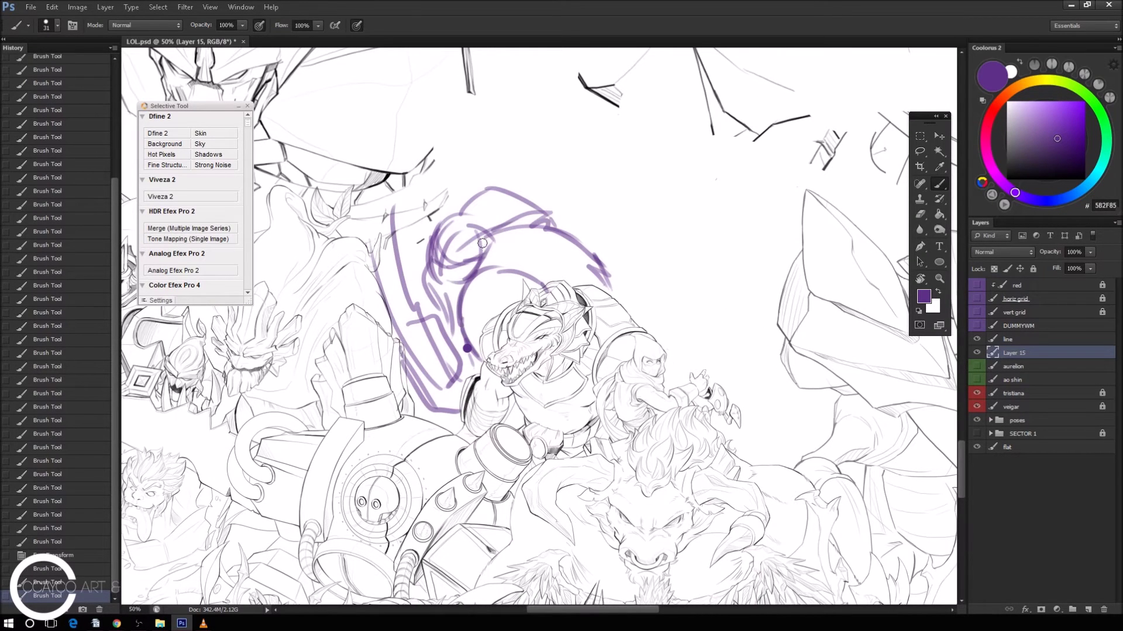
Fade Layer 15 to 19% opacity and add a new Layer 16 above it.
click(1090, 252)
drag(1051, 265, 1047, 265)
click(1089, 610)
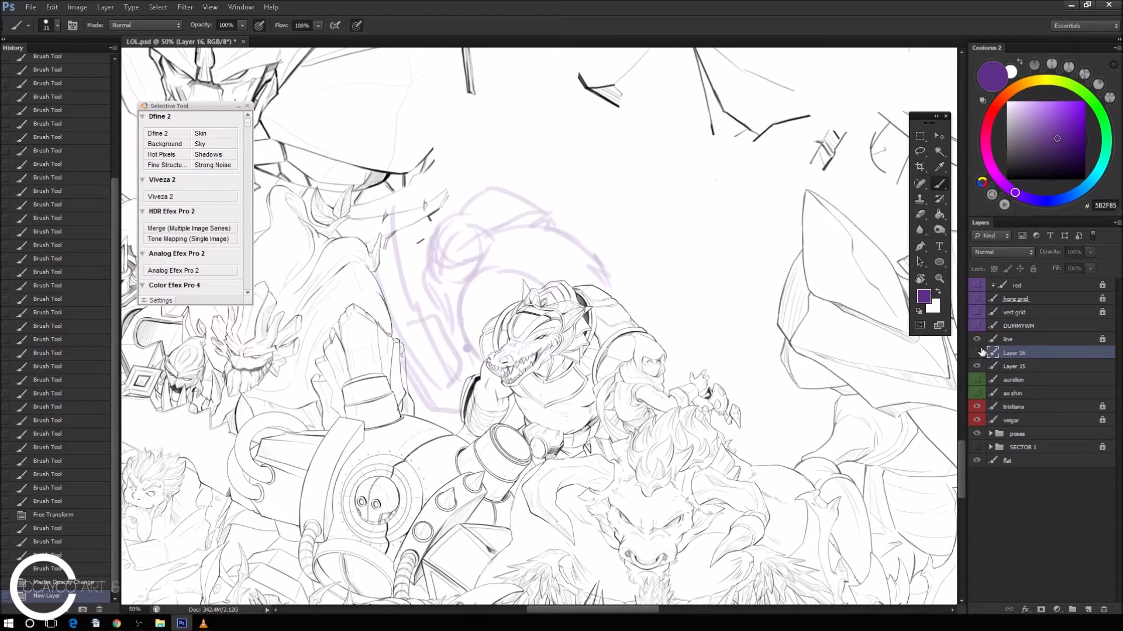
Set black paint and a 3 px brush, then zoom to 200% on the crocodile's mane.
key(d)
right_click(786, 291)
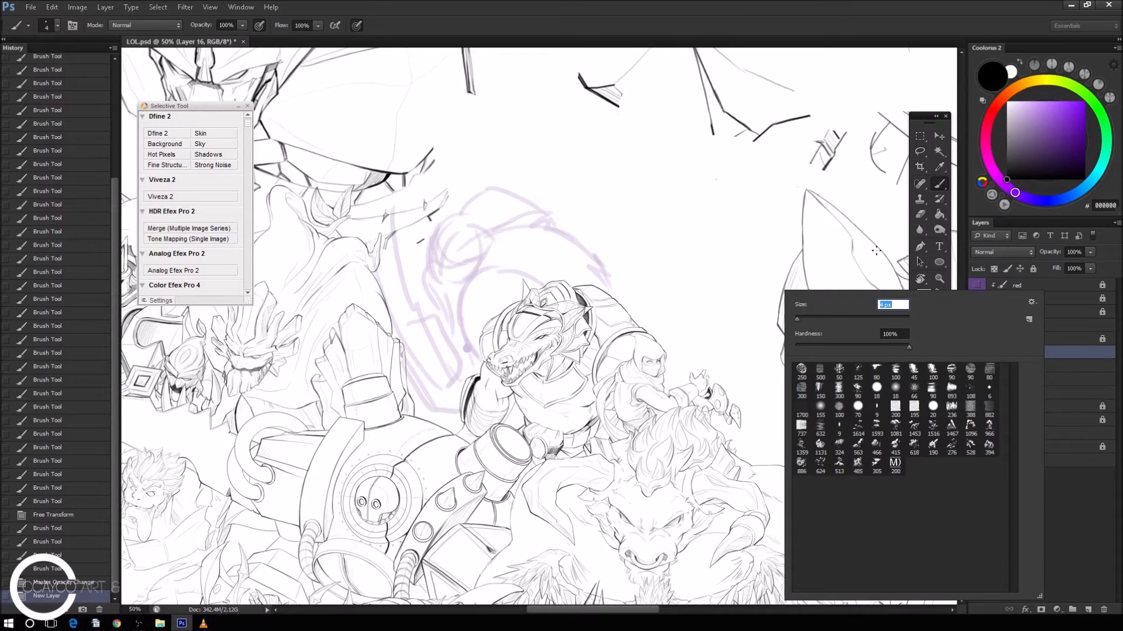
key(Return)
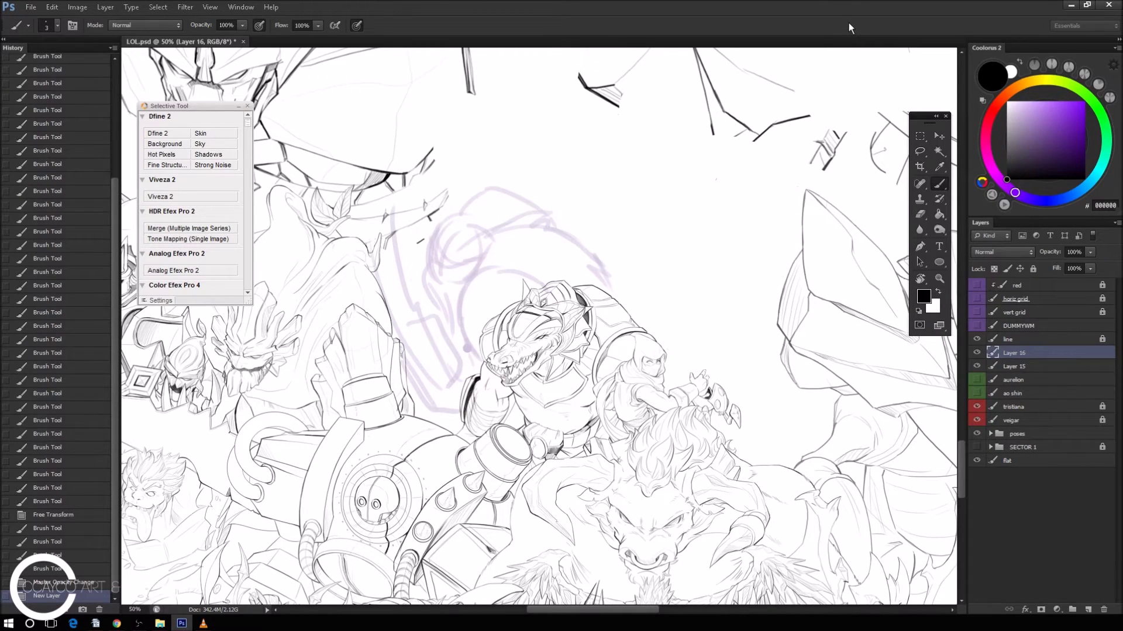
drag(673, 338, 722, 336)
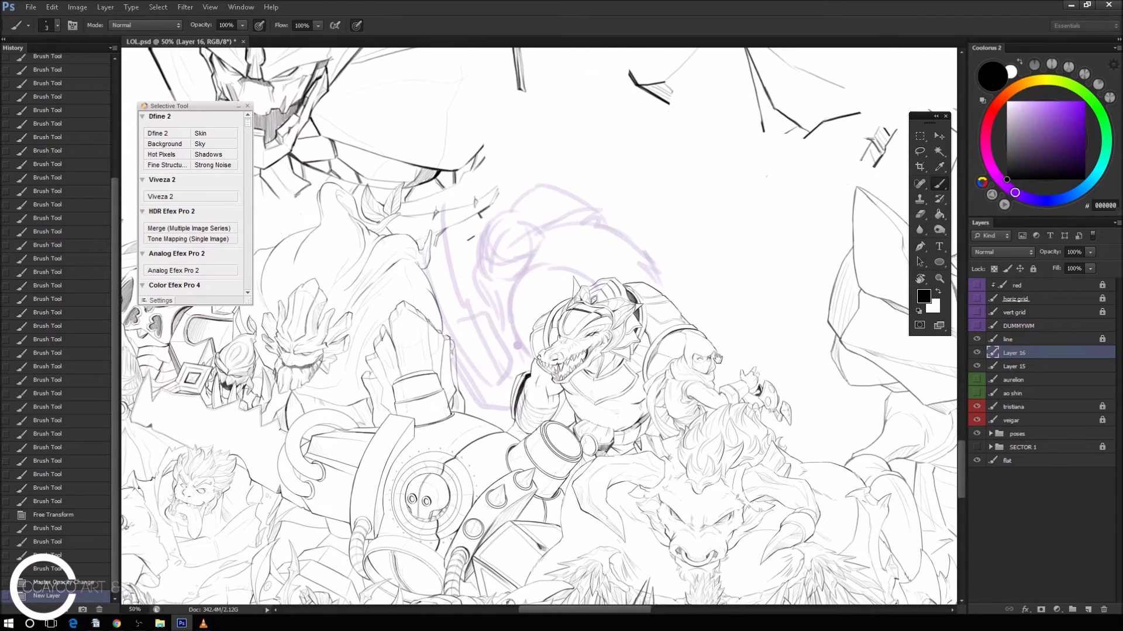
key(ctrl+plus)
key(ctrl+plus)
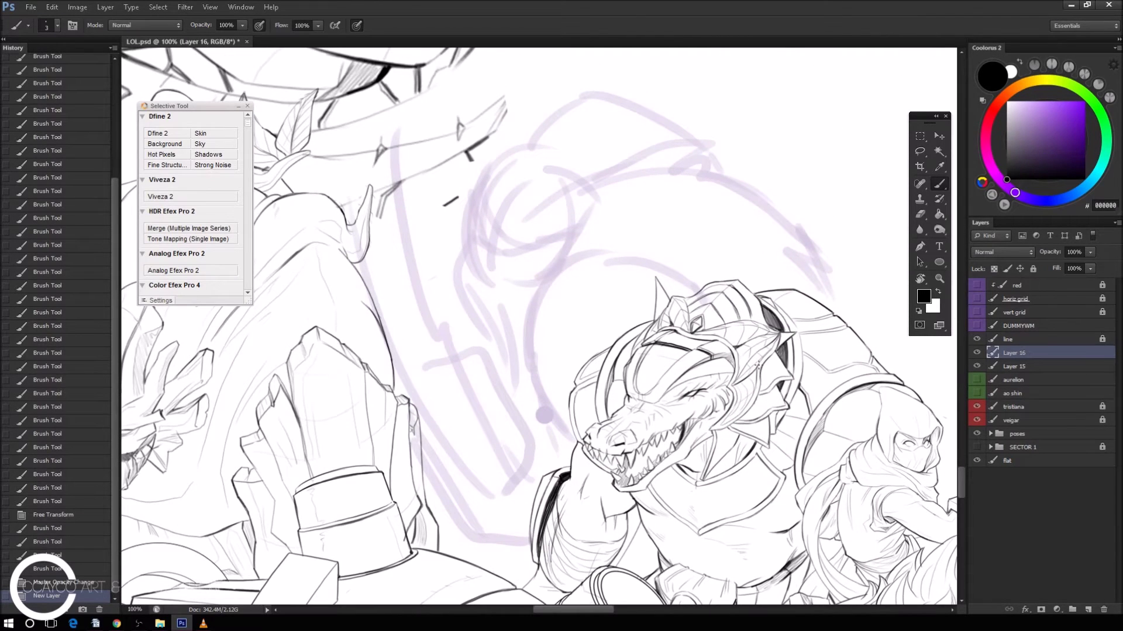
key(alt+Tab)
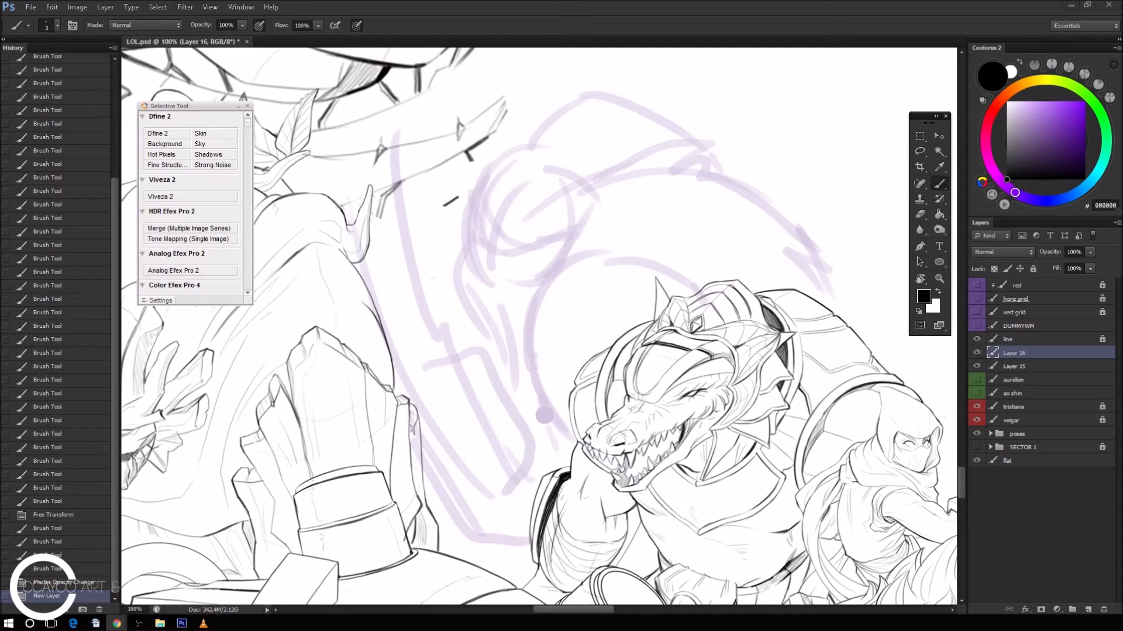
click(638, 26)
key(ctrl+plus)
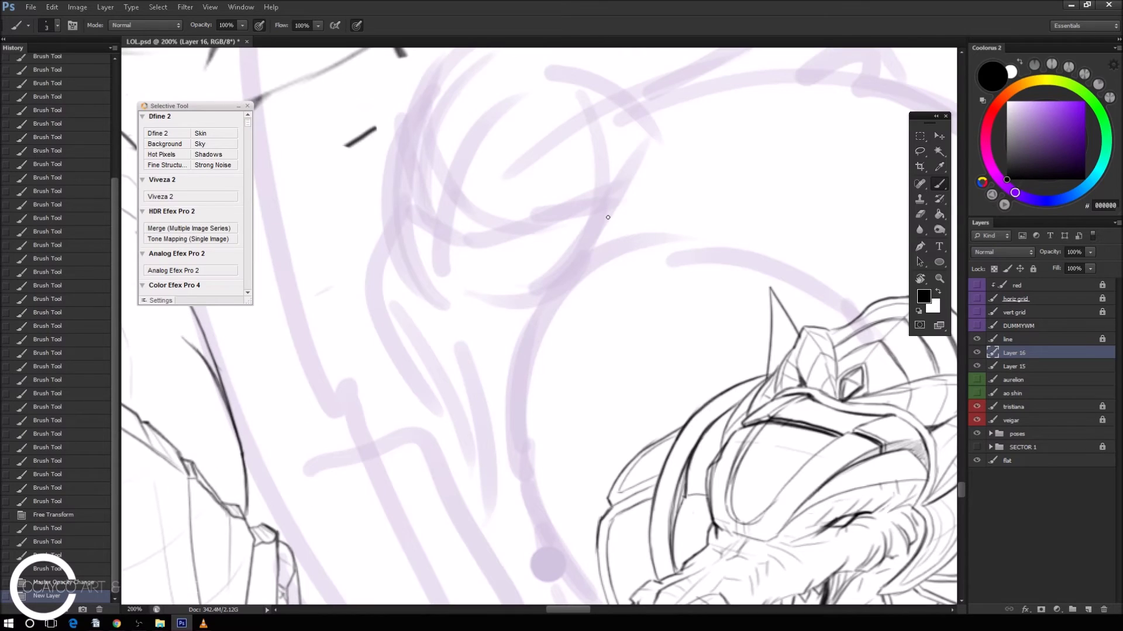
Ink a long thin curved line down the mane, redrawing its ends.
drag(584, 556, 606, 406)
drag(582, 549, 614, 382)
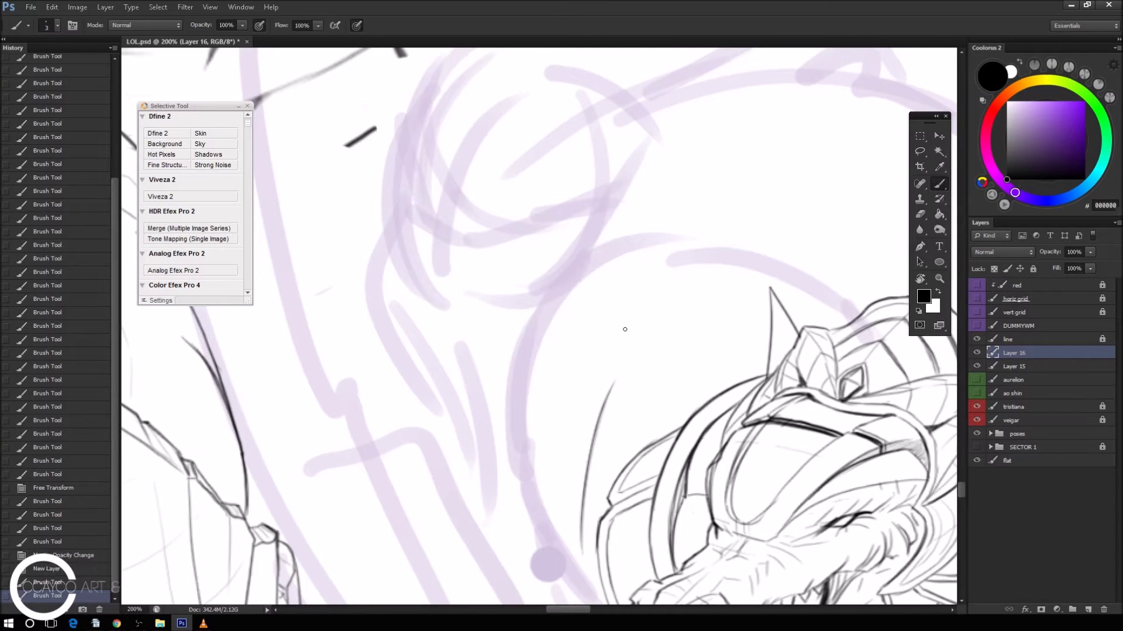
key(ctrl+alt+z)
key(ctrl+alt+z)
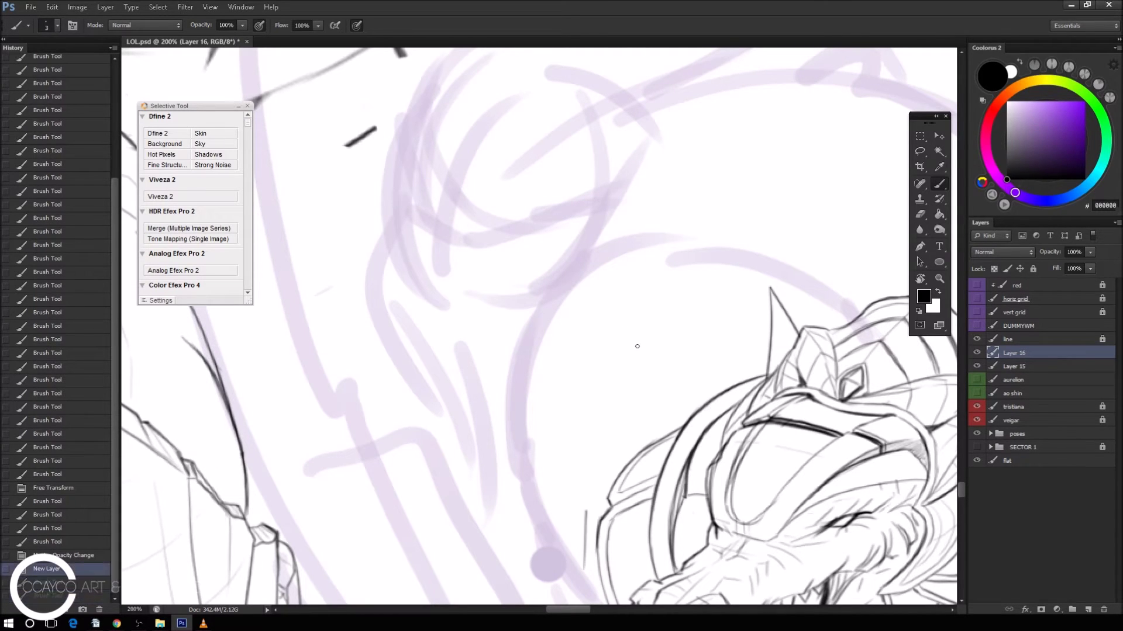
drag(625, 367, 585, 556)
drag(588, 515, 585, 576)
mouse_move(590, 494)
mouse_down()
mouse_move(585, 572)
mouse_move(587, 478)
mouse_up()
mouse_move(602, 422)
mouse_down()
mouse_move(630, 366)
mouse_move(621, 378)
mouse_up()
Extend the head outline down-right toward the spike, redoing strokes until clean.
mouse_move(796, 303)
mouse_down()
mouse_move(735, 301)
mouse_move(582, 406)
mouse_move(626, 444)
mouse_up()
drag(572, 421, 629, 447)
key(ctrl+z)
key(ctrl+z)
drag(573, 419, 702, 491)
key(ctrl+z)
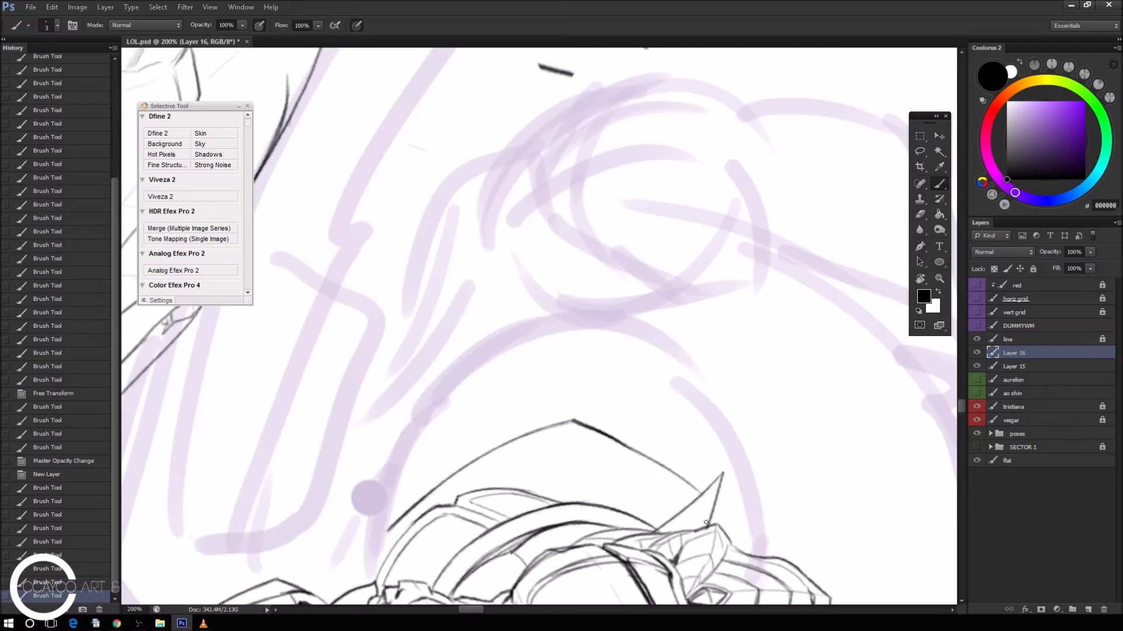
key(ctrl+z)
drag(626, 444, 699, 491)
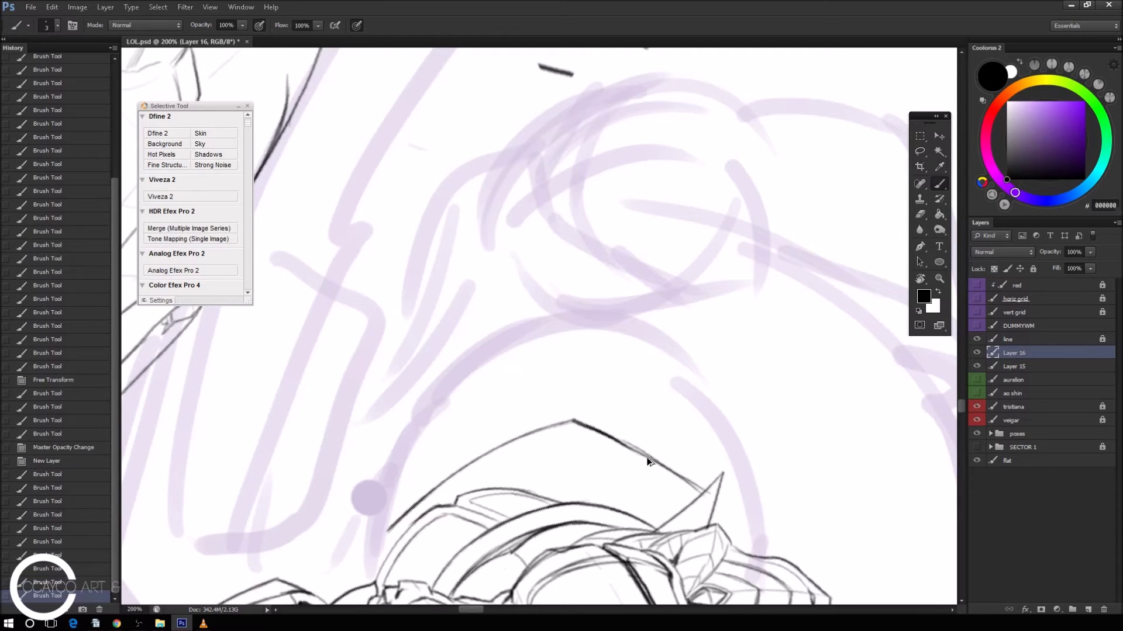
key(ctrl+z)
mouse_move(625, 443)
mouse_down()
mouse_move(697, 489)
mouse_move(744, 545)
mouse_up()
key(ctrl+z)
drag(715, 500, 748, 535)
Erase stray ink near the spike and rotate the canvas to show the helmet top.
key(e)
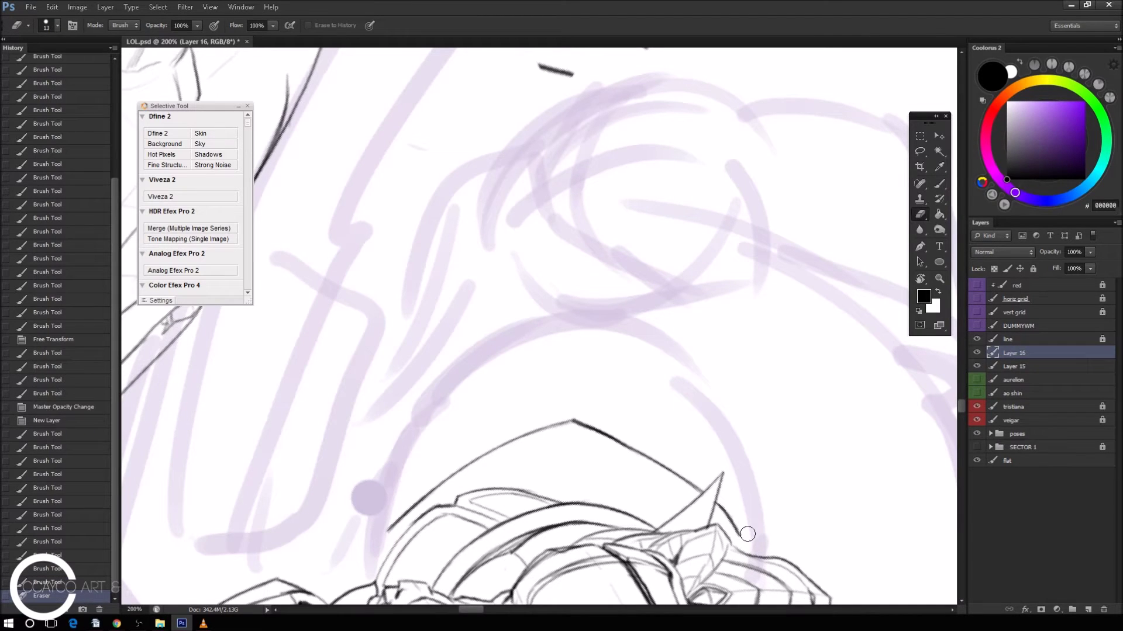
click(748, 535)
key(r)
drag(739, 380, 660, 230)
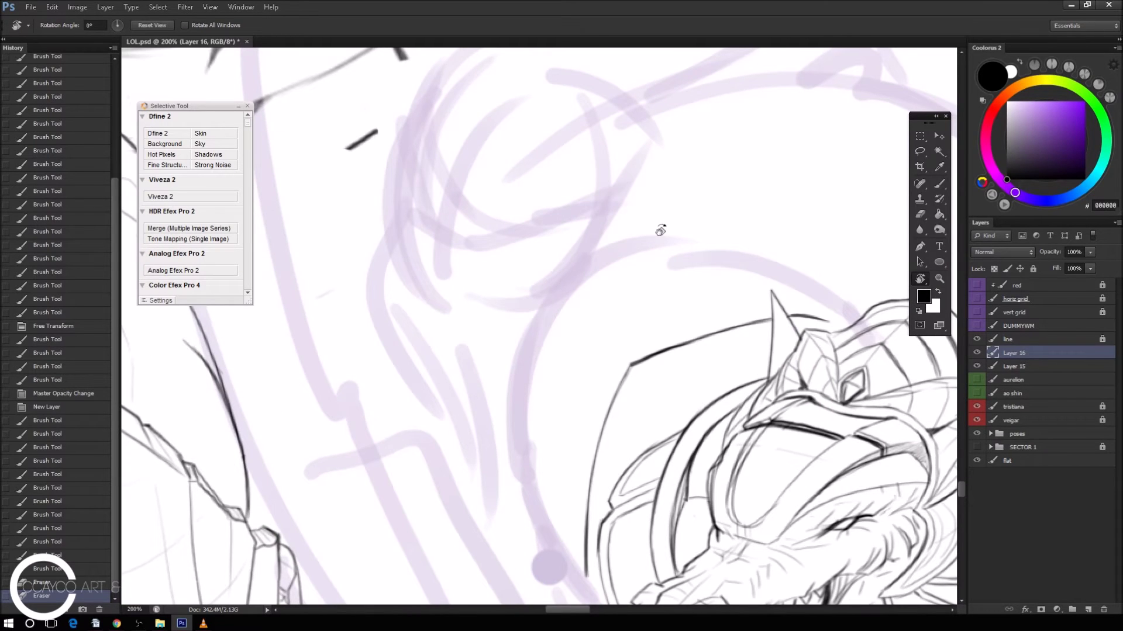
drag(693, 340, 692, 293)
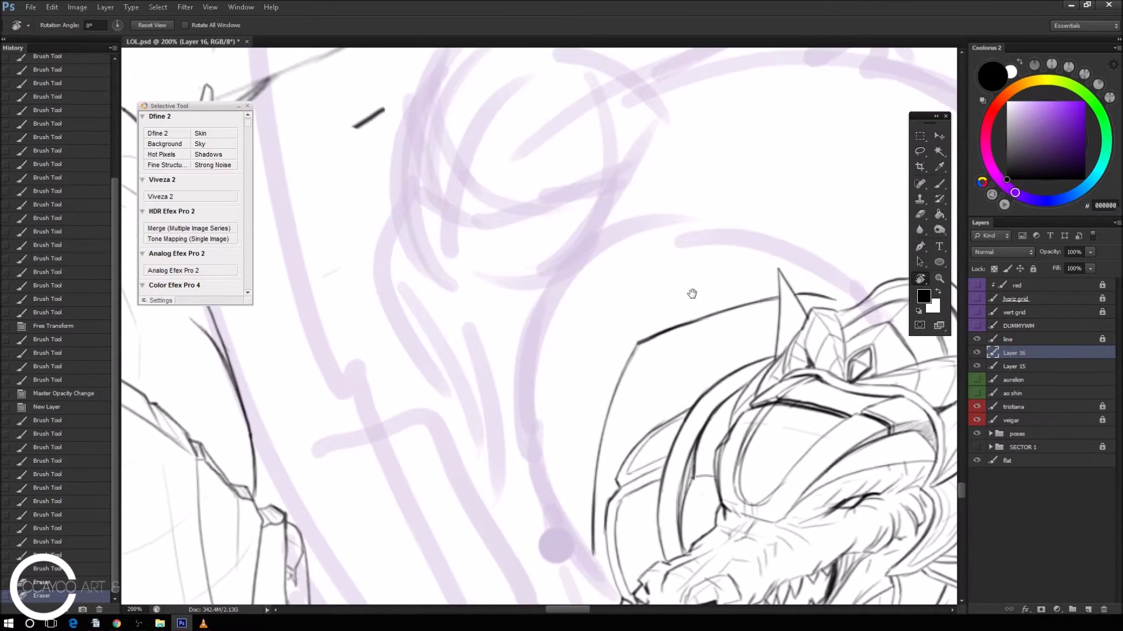
Ink the helmet's left curve, top edge and right downward curve.
key(b)
drag(555, 520, 581, 309)
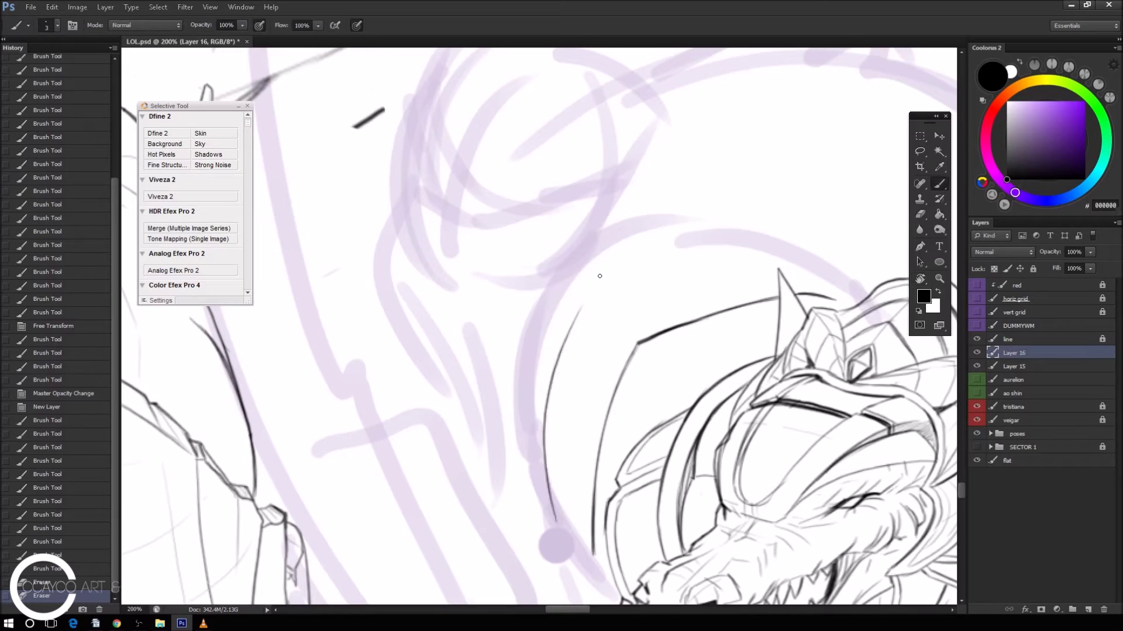
drag(582, 305, 786, 262)
key(ctrl+z)
drag(584, 305, 799, 264)
drag(581, 309, 626, 284)
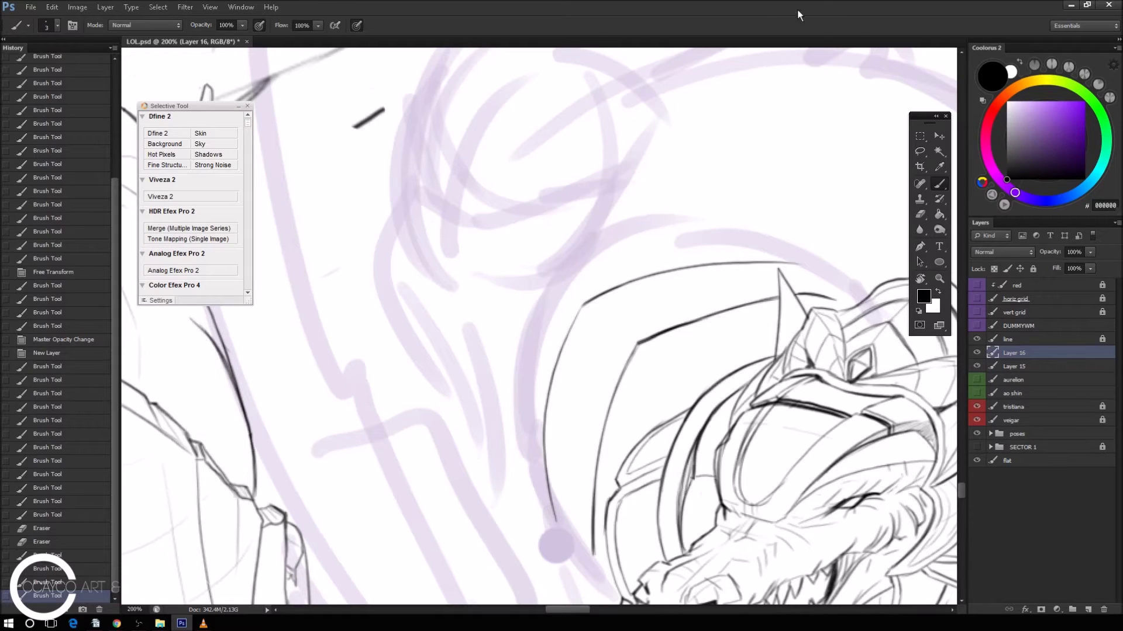
drag(798, 266, 865, 304)
key(ctrl+z)
key(ctrl+z)
drag(798, 265, 869, 304)
key(ctrl+z)
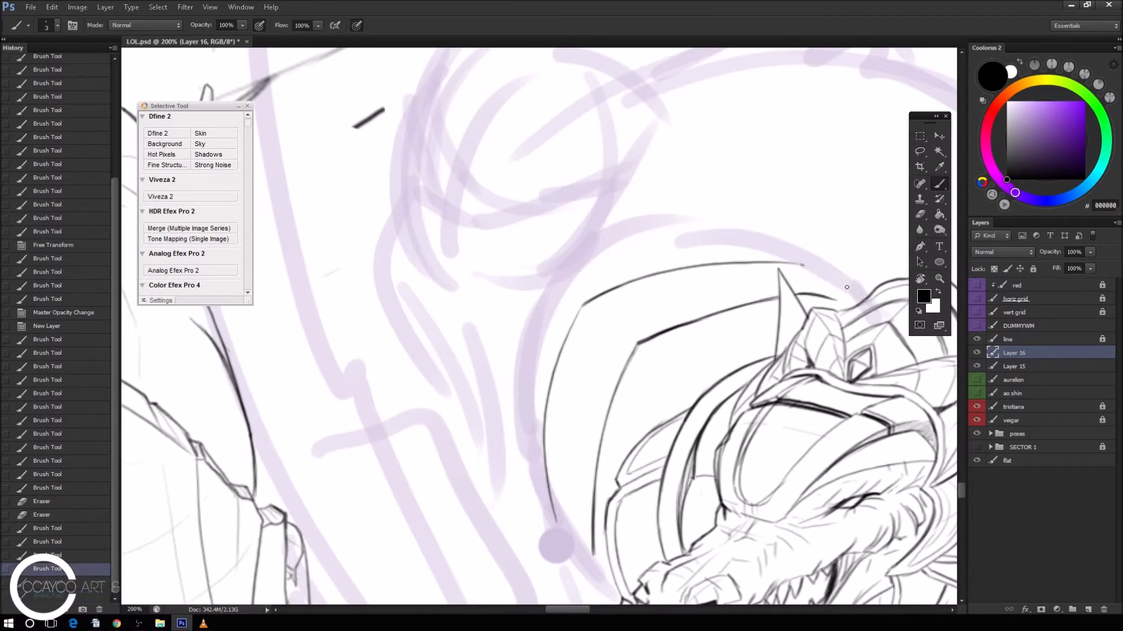
mouse_move(802, 263)
mouse_down()
mouse_move(866, 301)
mouse_move(833, 274)
mouse_move(865, 302)
mouse_move(849, 283)
mouse_up()
key(ctrl+z)
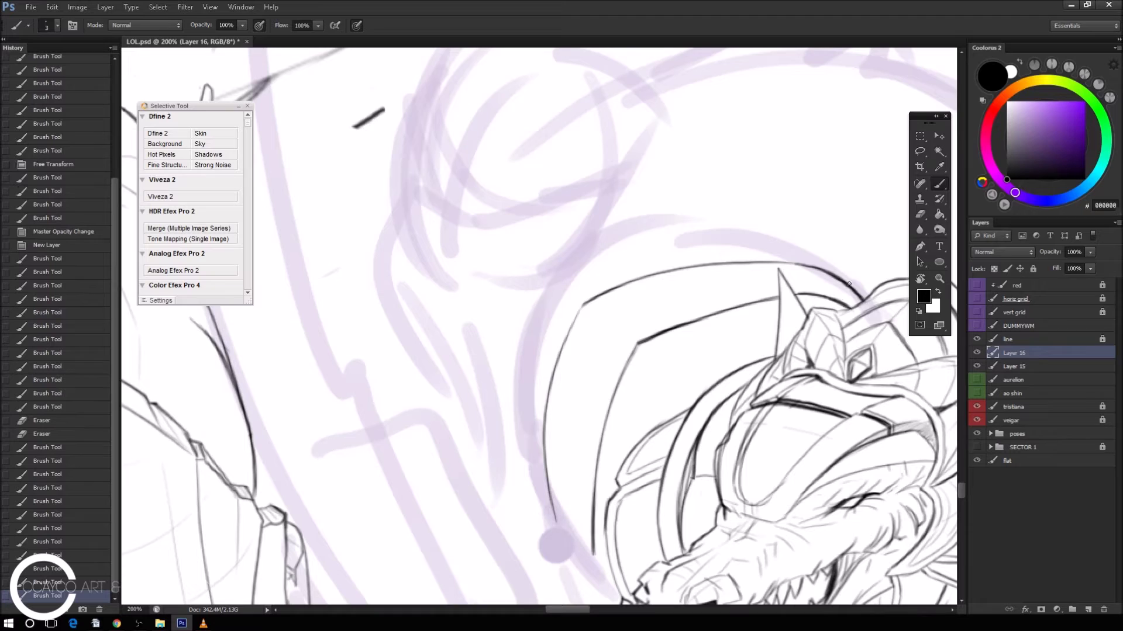
Ink the helmet's left outline down to the jaw.
scroll(731, 351, down, 2)
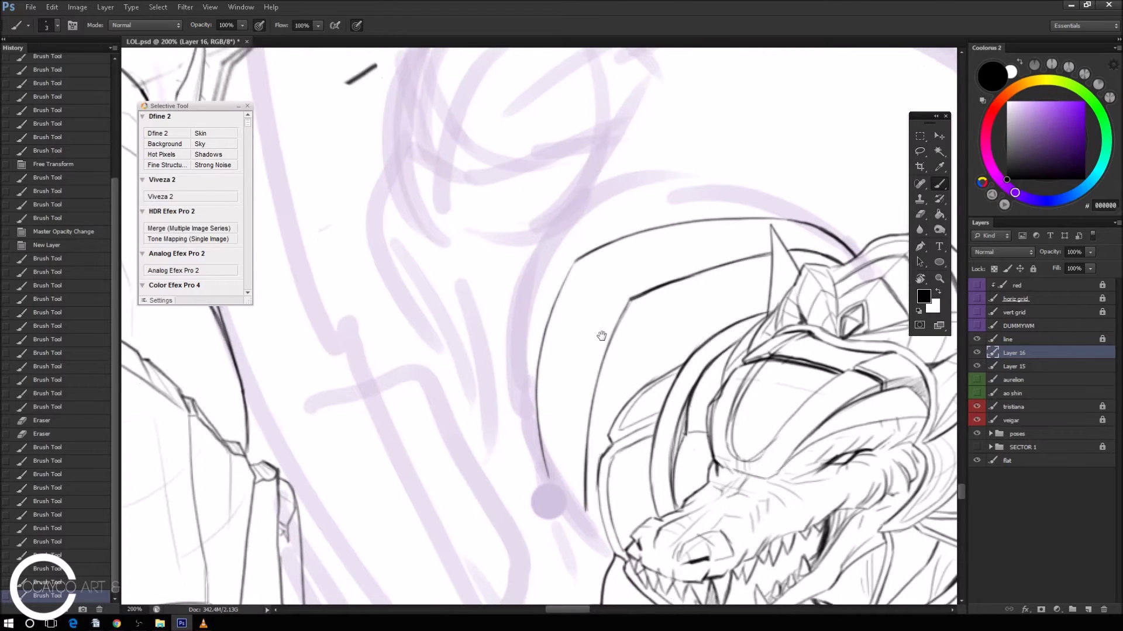
scroll(614, 439, down, 2)
drag(572, 450, 602, 502)
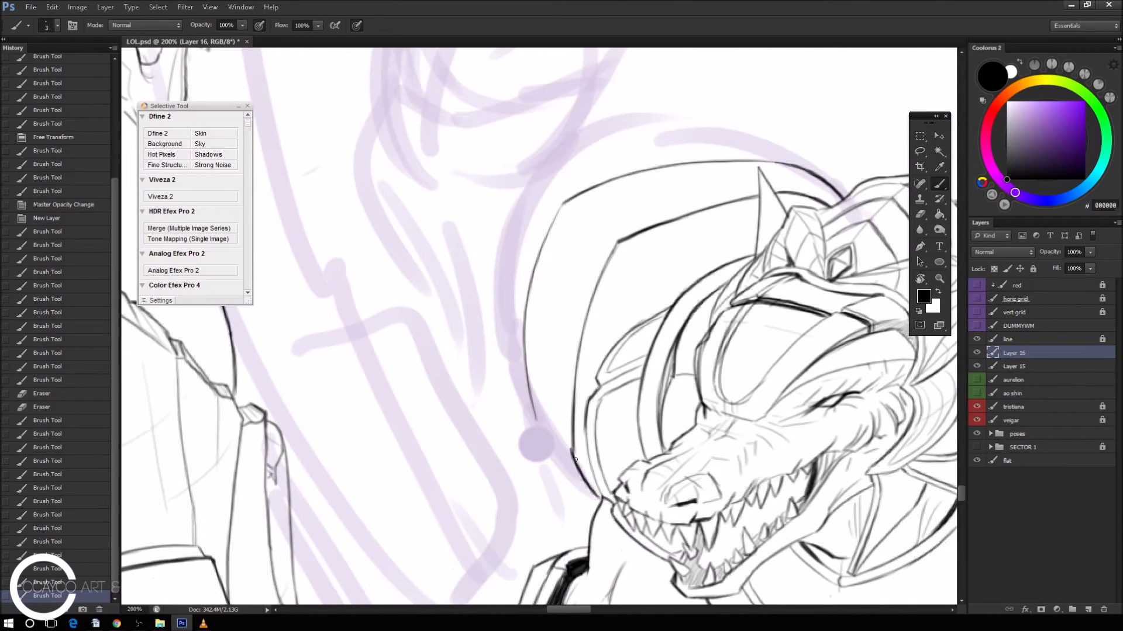
drag(572, 443, 572, 456)
drag(528, 380, 539, 427)
mouse_move(523, 357)
mouse_down()
mouse_move(541, 430)
mouse_move(578, 472)
mouse_up()
key(ctrl+z)
drag(535, 416, 591, 485)
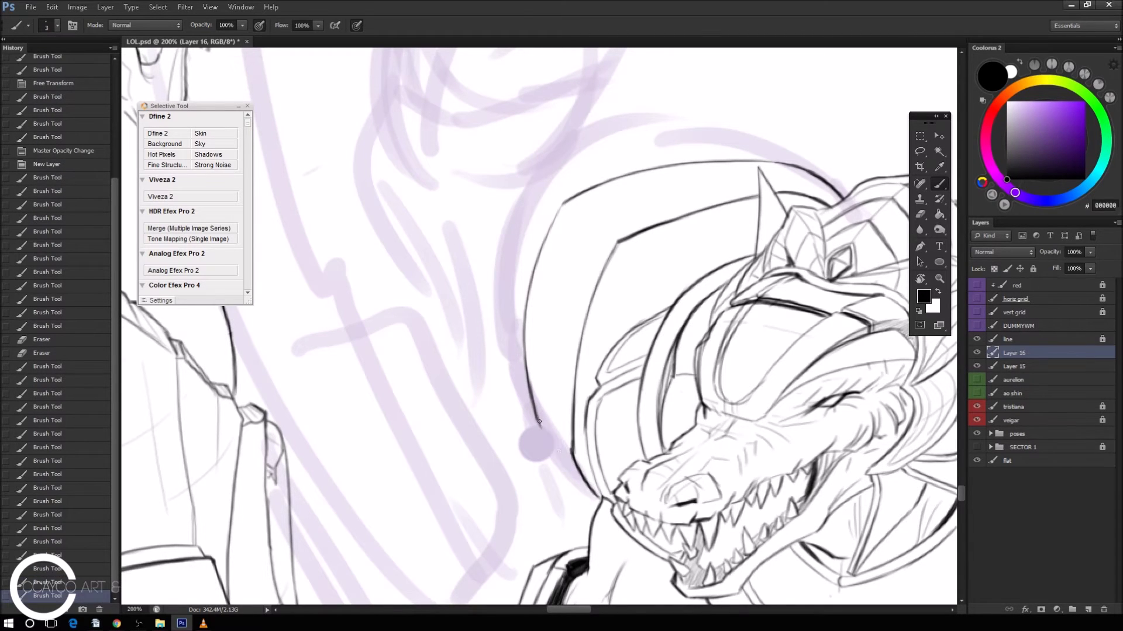
Ink the long outer helmet curve upward and along the top contour.
mouse_move(697, 307)
mouse_down()
mouse_move(875, 410)
mouse_move(653, 324)
mouse_up()
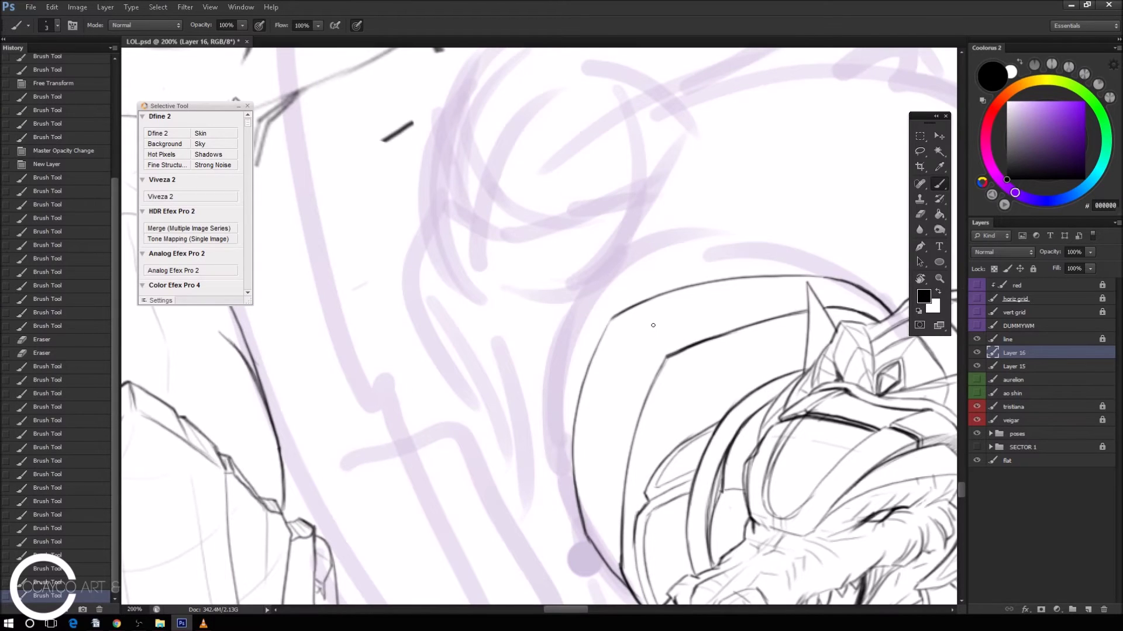
mouse_move(587, 548)
mouse_down()
mouse_move(550, 489)
mouse_move(643, 266)
mouse_up()
key(ctrl+z)
drag(552, 491, 644, 254)
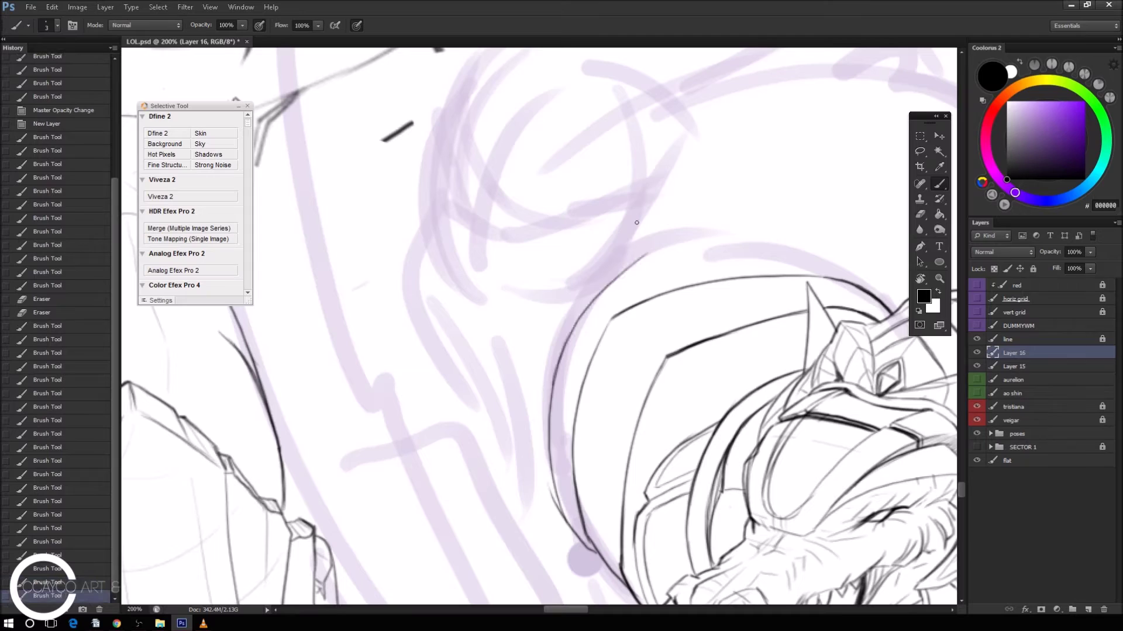
drag(600, 293, 769, 246)
Erase and redraw part of the top contour, cleaning stray ink on the helmet edge.
key(ctrl+z)
key(ctrl+z)
key(e)
drag(578, 304, 644, 248)
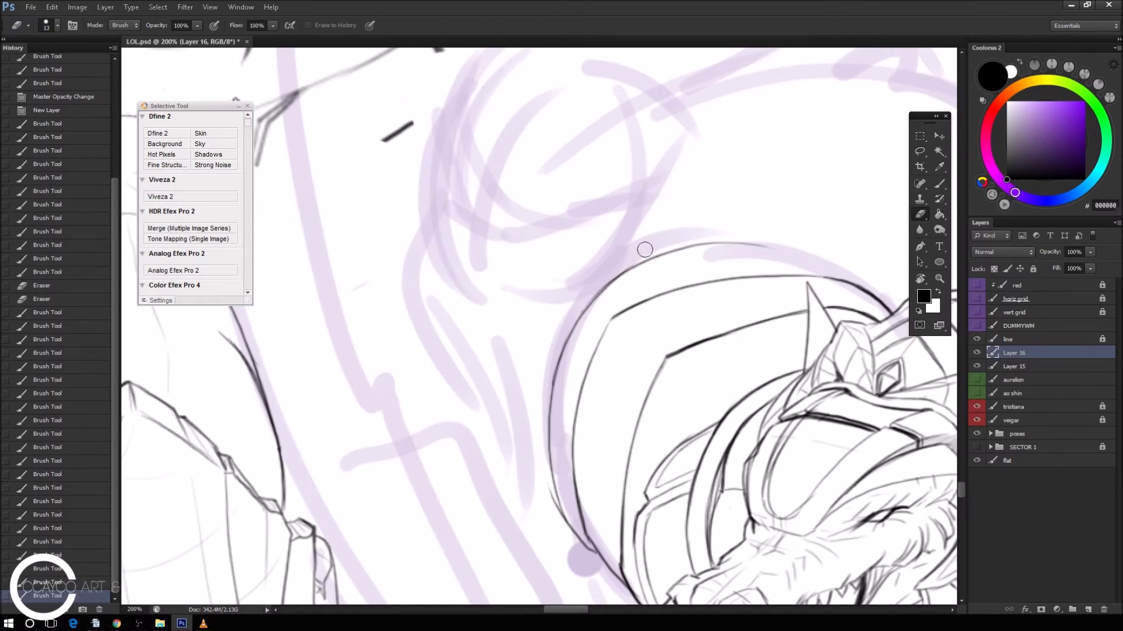
key(b)
drag(601, 288, 637, 266)
click(638, 267)
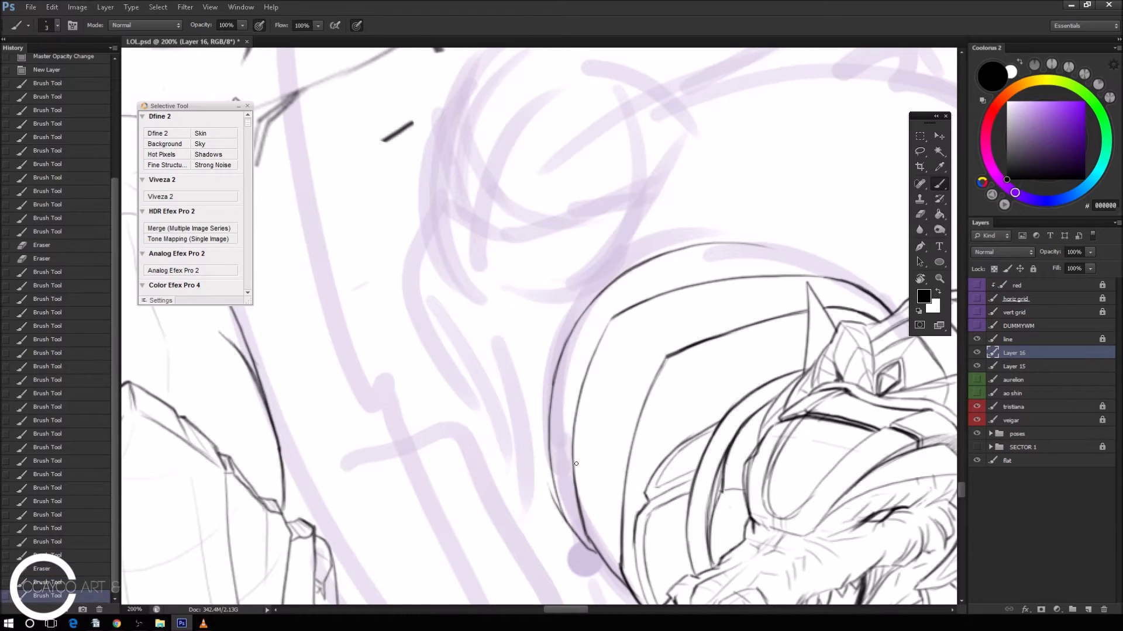
key(e)
drag(561, 519, 570, 541)
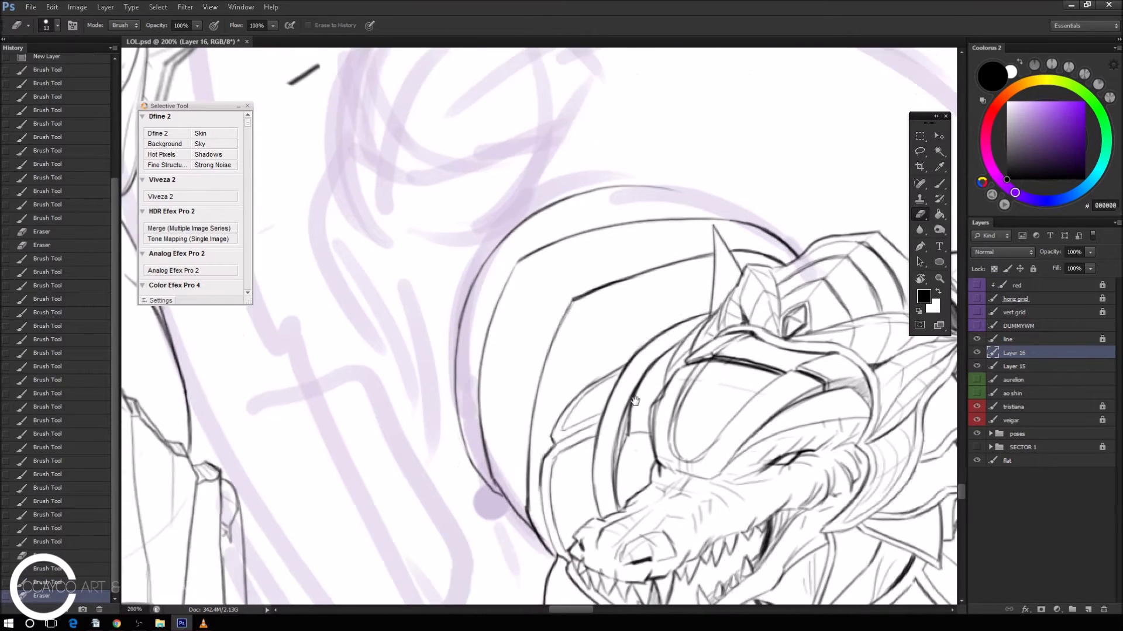
Rotate the view and ink the top helmet contour curving down on the right.
drag(769, 123, 801, 258)
key(b)
drag(667, 199, 740, 231)
key(ctrl+z)
drag(667, 198, 740, 231)
key(ctrl+z)
drag(652, 202, 754, 240)
key(ctrl+z)
drag(655, 202, 752, 237)
drag(690, 204, 765, 255)
drag(720, 218, 778, 268)
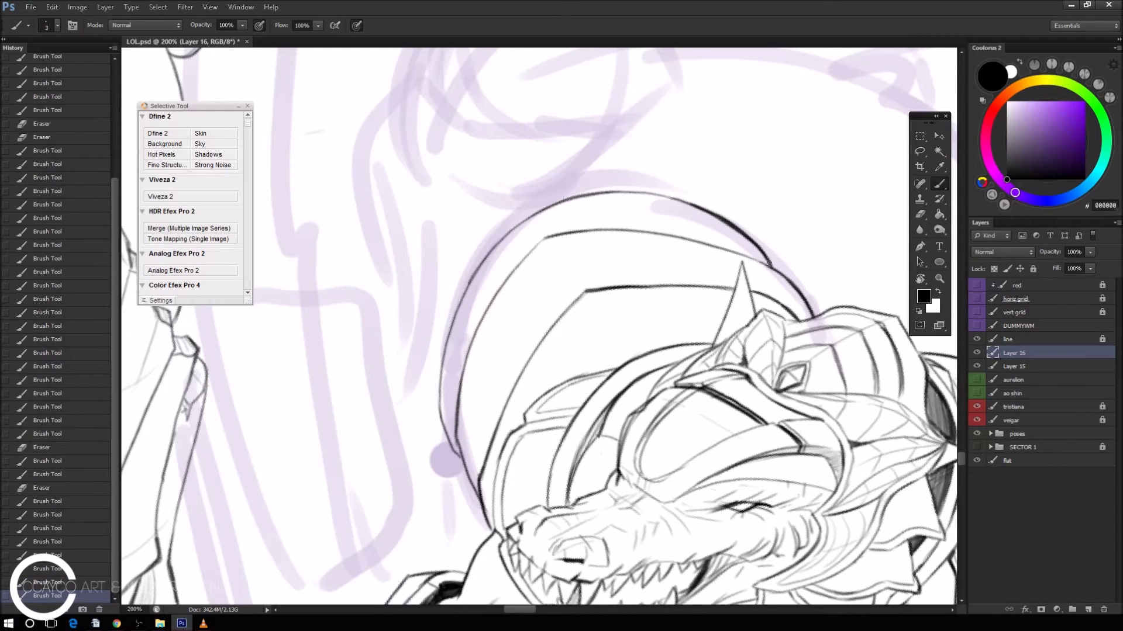
drag(746, 221, 766, 251)
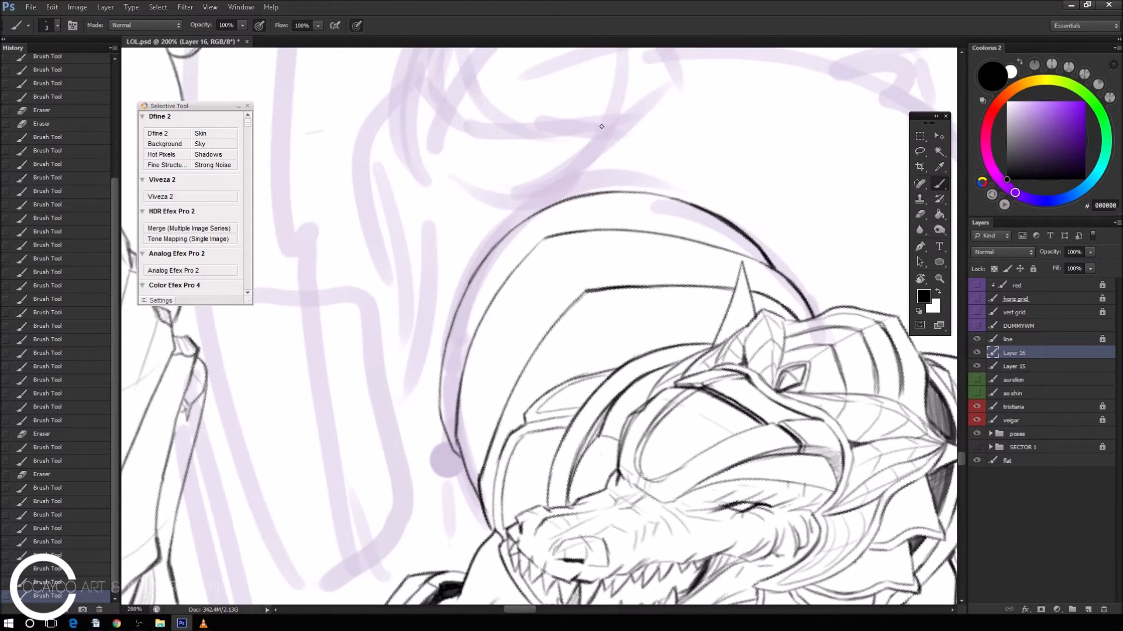
Draw the first rivet on the helmet edge and undo a stray mark.
mouse_move(518, 242)
mouse_down()
mouse_move(507, 256)
mouse_move(501, 240)
mouse_move(498, 258)
mouse_move(504, 238)
mouse_move(517, 244)
mouse_move(501, 243)
mouse_up()
key(e)
key(b)
key(ctrl+z)
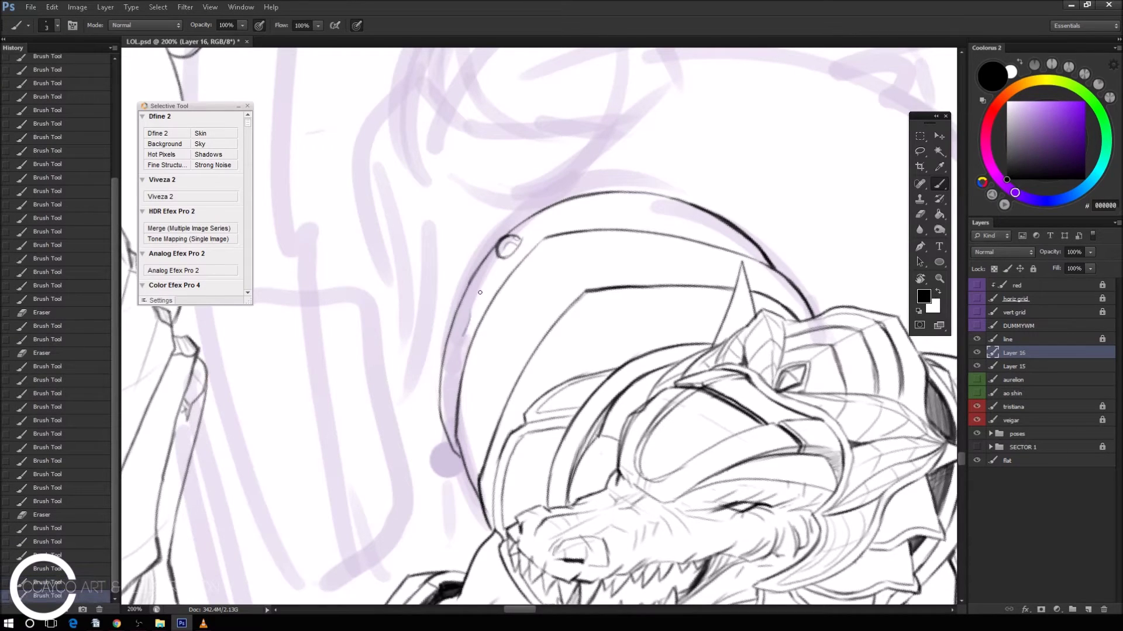
Draw two small oval rivets on the helmet rim's left side and touch them up.
mouse_move(469, 314)
mouse_down()
mouse_move(458, 334)
mouse_move(458, 313)
mouse_up()
key(e)
key(b)
drag(455, 330, 469, 307)
mouse_move(448, 420)
mouse_down()
mouse_move(440, 392)
mouse_move(447, 422)
mouse_up()
key(e)
key(b)
drag(439, 365, 438, 353)
drag(445, 420, 448, 404)
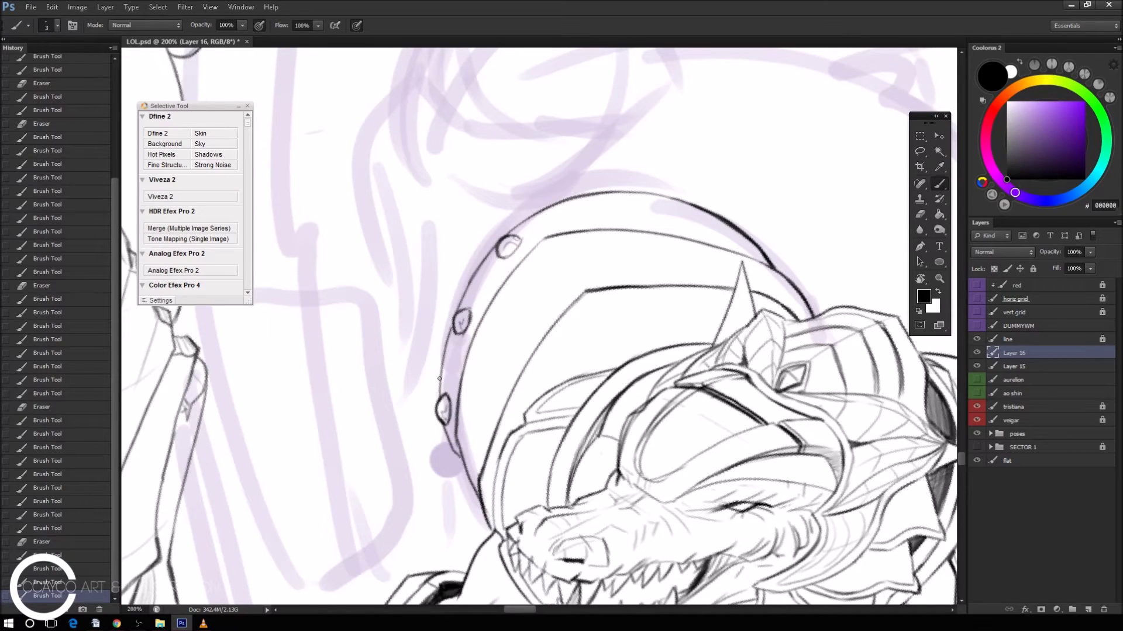
Re-stroke the helmet top curve darker, then zoom out to check the drawing.
mouse_move(567, 210)
mouse_down()
mouse_move(608, 213)
mouse_move(579, 208)
mouse_move(603, 210)
mouse_move(597, 198)
mouse_move(579, 203)
mouse_move(604, 197)
mouse_move(696, 217)
mouse_move(663, 205)
mouse_move(694, 213)
mouse_move(673, 205)
mouse_up()
key(ctrl+z)
key(e)
key(b)
drag(673, 205, 756, 245)
key(e)
key(b)
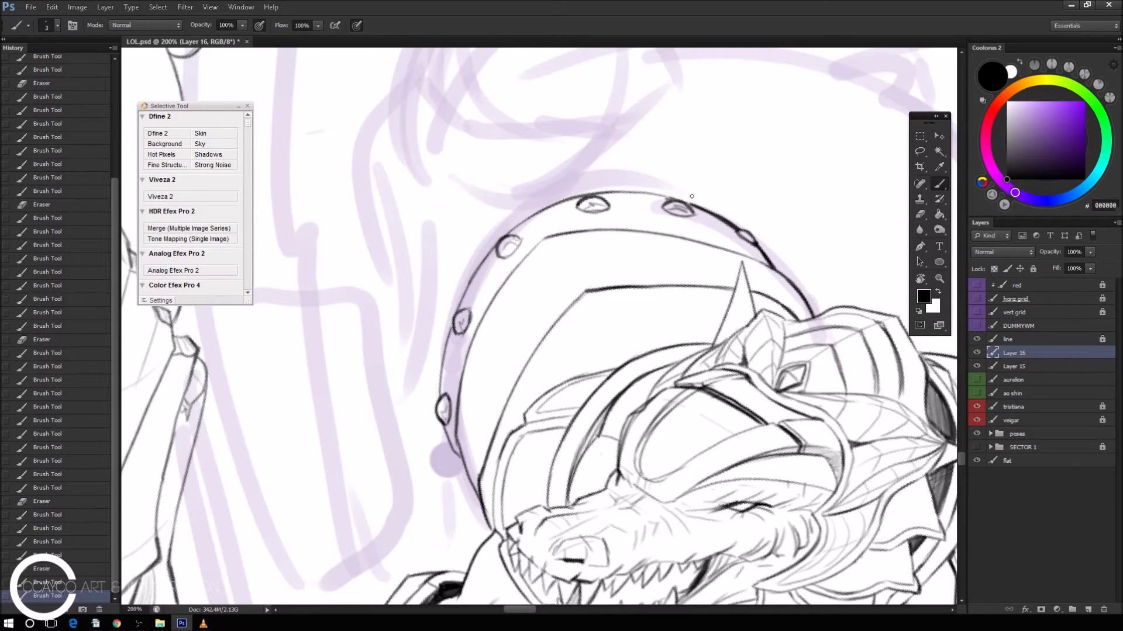
key(ctrl+minus)
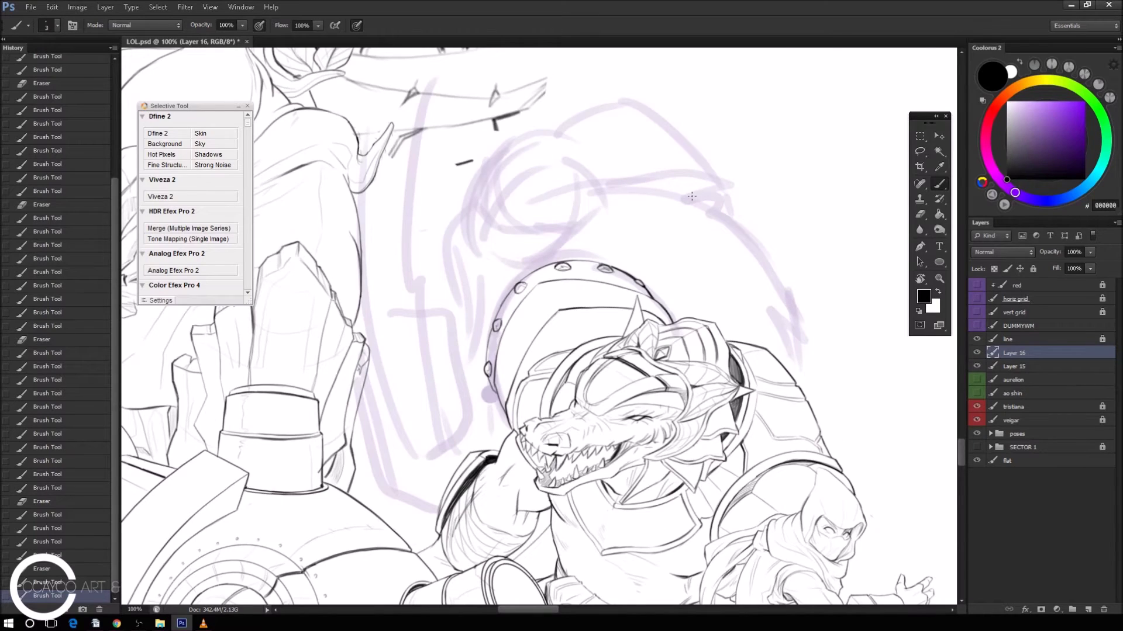
Zoom back in and ink the inner left helmet band line.
key(ctrl+plus)
mouse_move(470, 480)
mouse_down()
mouse_move(457, 442)
mouse_move(472, 372)
mouse_up()
key(ctrl+z)
mouse_move(462, 440)
mouse_down()
mouse_move(477, 354)
mouse_move(535, 275)
mouse_up()
key(ctrl+z)
mouse_move(473, 363)
mouse_down()
mouse_move(541, 259)
mouse_move(535, 236)
mouse_move(542, 255)
mouse_move(598, 138)
mouse_move(619, 146)
mouse_up()
Rotate the canvas and ink the upper helmet band strokes, cleaning up small details.
key(r)
drag(497, 279, 549, 200)
drag(506, 251, 582, 175)
drag(628, 144, 585, 174)
key(e)
key(b)
mouse_move(637, 135)
mouse_down()
mouse_move(628, 142)
mouse_move(681, 121)
mouse_move(779, 338)
mouse_up()
key(r)
key(e)
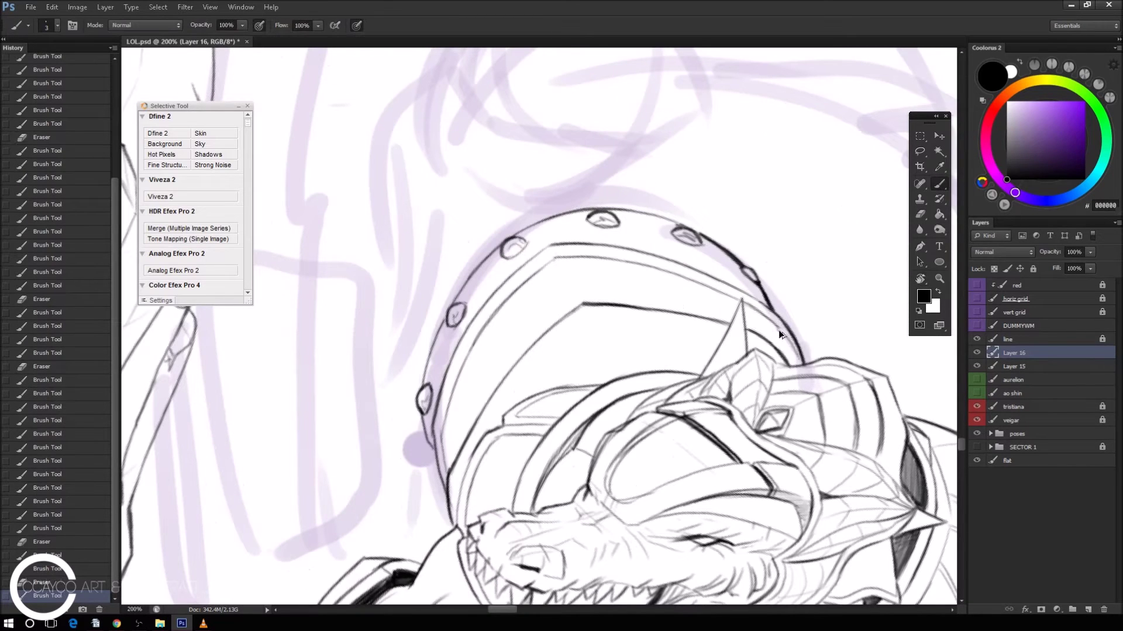
drag(778, 329, 799, 365)
key(ctrl+z)
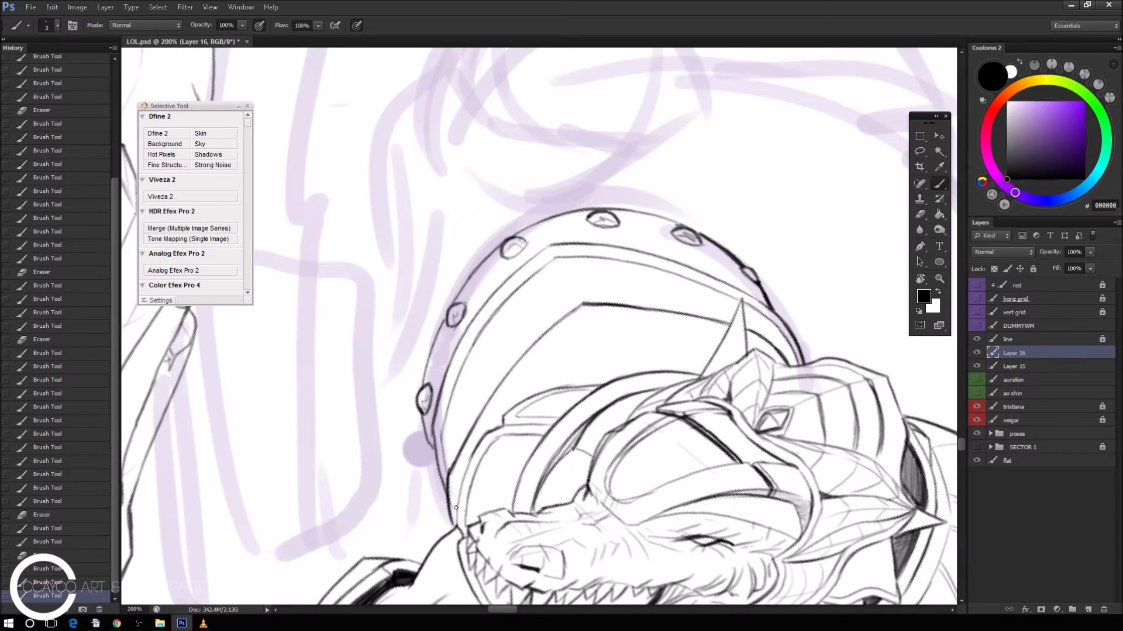
Ink short lines near the visor and its inner edge.
mouse_move(435, 431)
mouse_down()
mouse_move(455, 520)
mouse_move(464, 461)
mouse_move(512, 389)
mouse_up()
drag(474, 447, 538, 351)
key(ctrl+alt+z)
key(ctrl+alt+z)
key(ctrl+shift+z)
key(ctrl+shift+z)
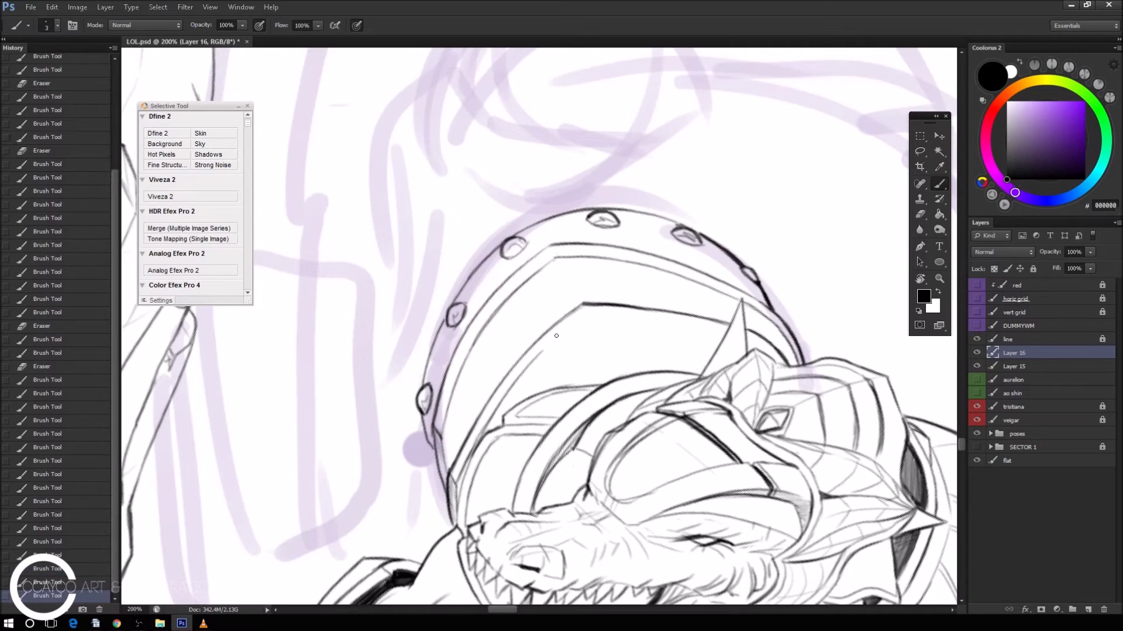
drag(515, 385, 583, 304)
Rotate the view and ink the visor edge line, touching up its segments.
key(r)
drag(696, 286, 731, 380)
key(b)
drag(547, 278, 642, 187)
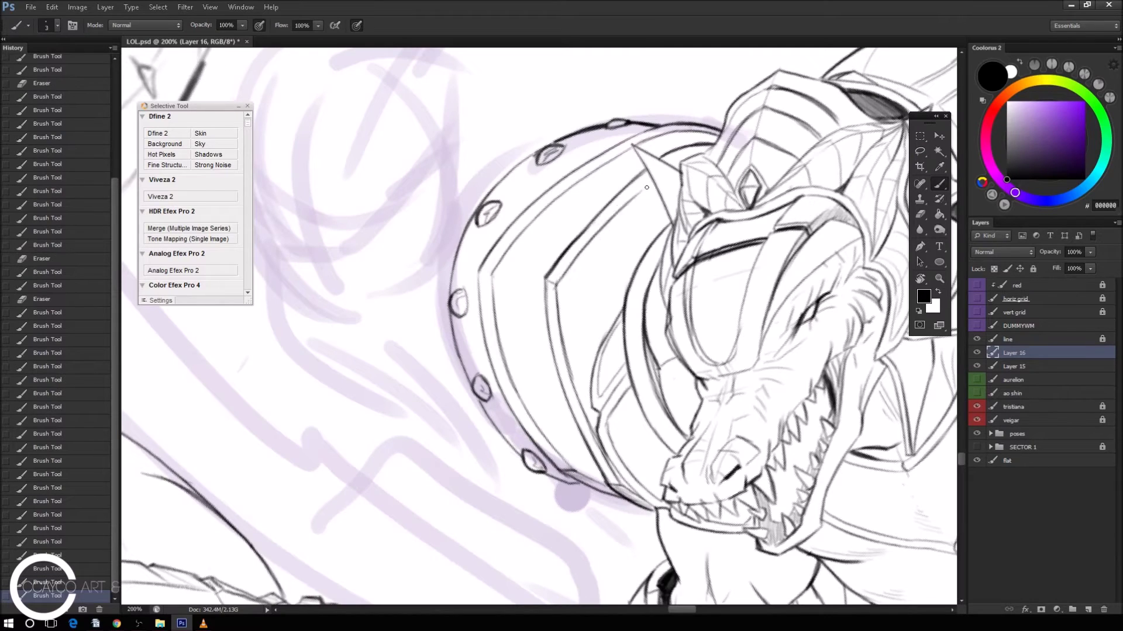
drag(602, 234, 652, 180)
mouse_move(603, 225)
mouse_down()
mouse_move(658, 178)
mouse_move(641, 200)
mouse_move(666, 184)
mouse_move(626, 219)
mouse_up()
key(e)
key(b)
drag(579, 251, 591, 237)
Rotate the canvas back upright, add a small helmet mark and zoom out.
key(r)
drag(784, 325, 805, 333)
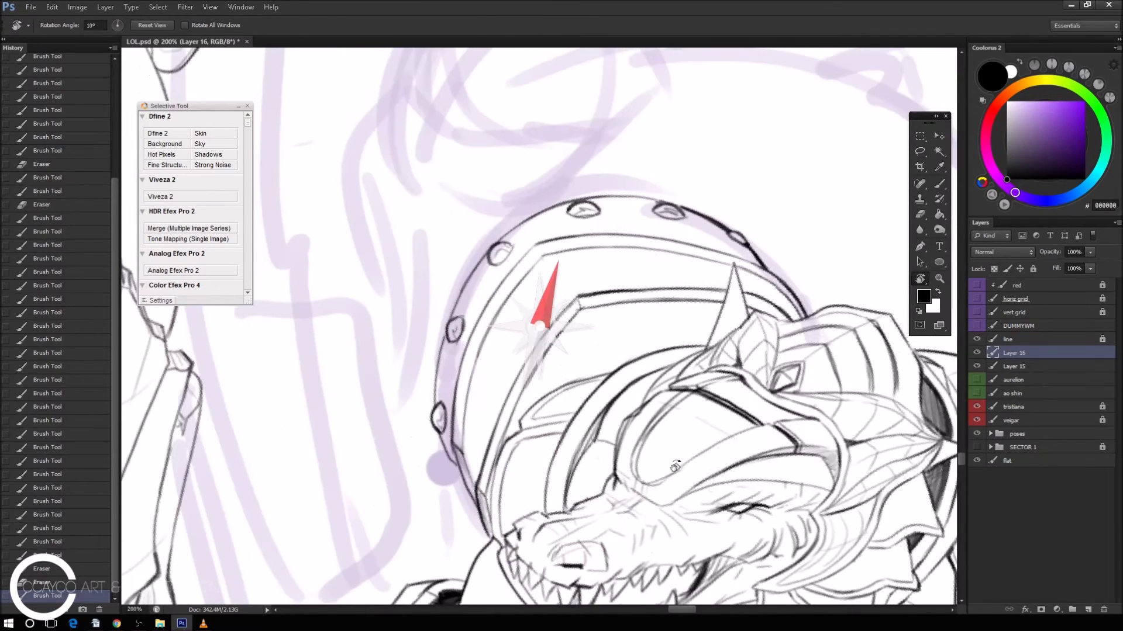
key(b)
click(432, 430)
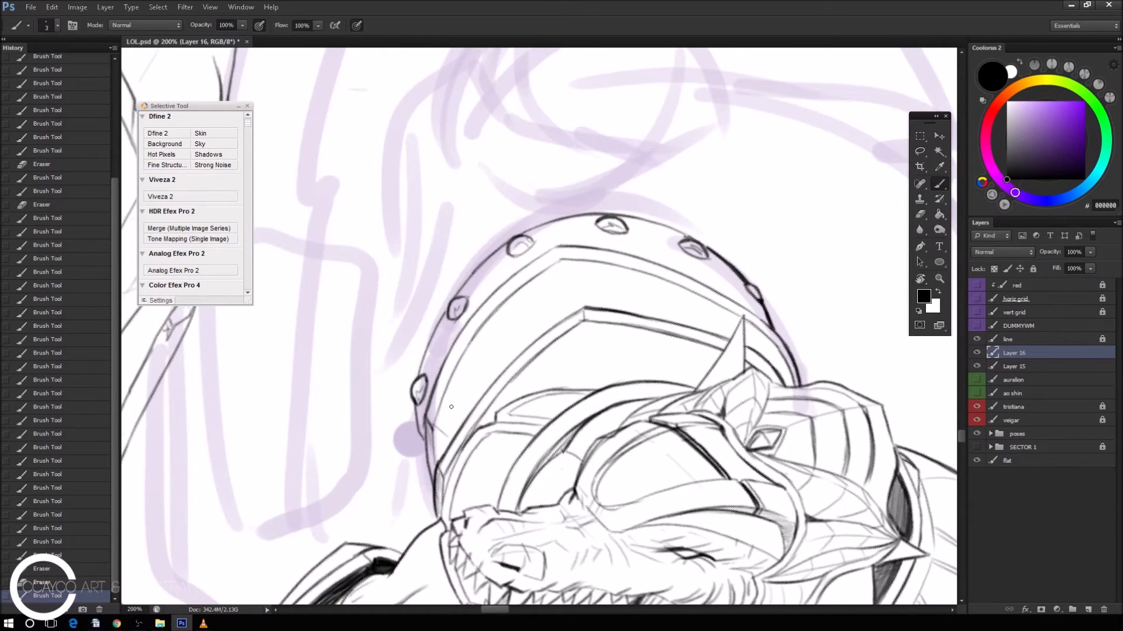
mouse_move(626, 218)
mouse_down()
mouse_move(738, 274)
mouse_move(774, 234)
mouse_up()
key(ctrl+minus)
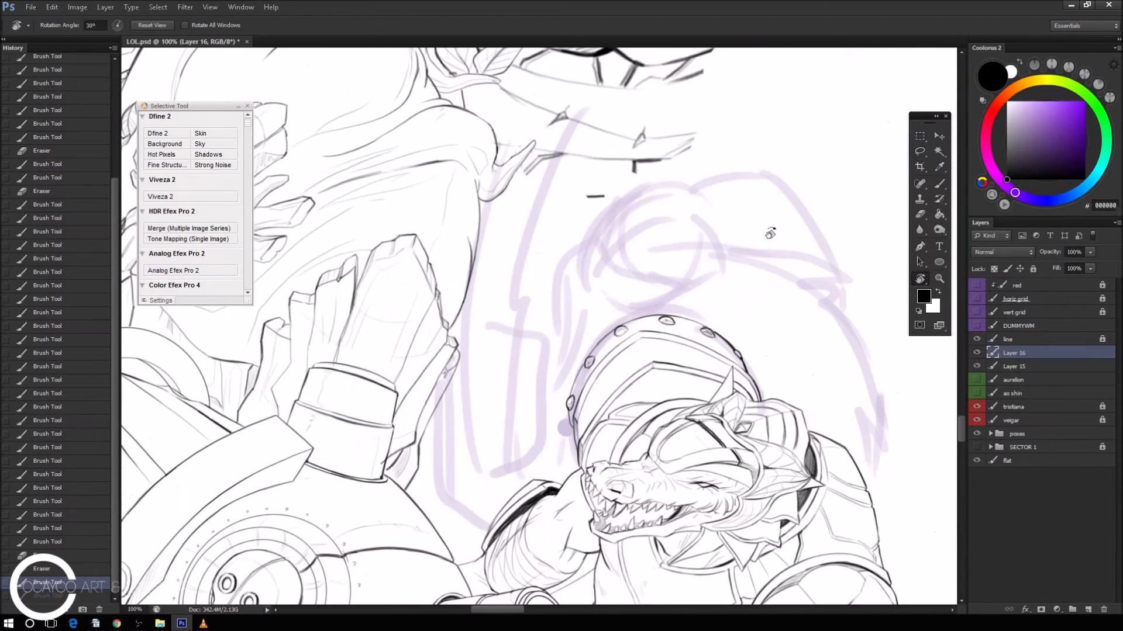
Unlock the 'line' layer, erase a stray mark from the line art, and relock it.
key(r)
key(alt+bracketright)
click(1033, 269)
key(e)
click(553, 185)
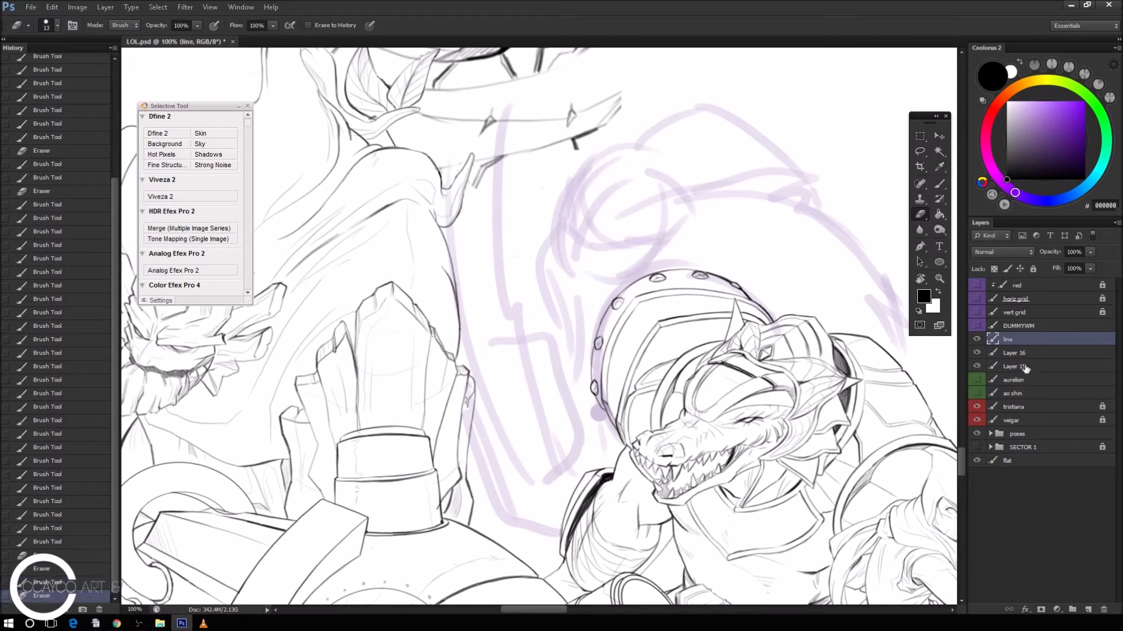
click(1033, 268)
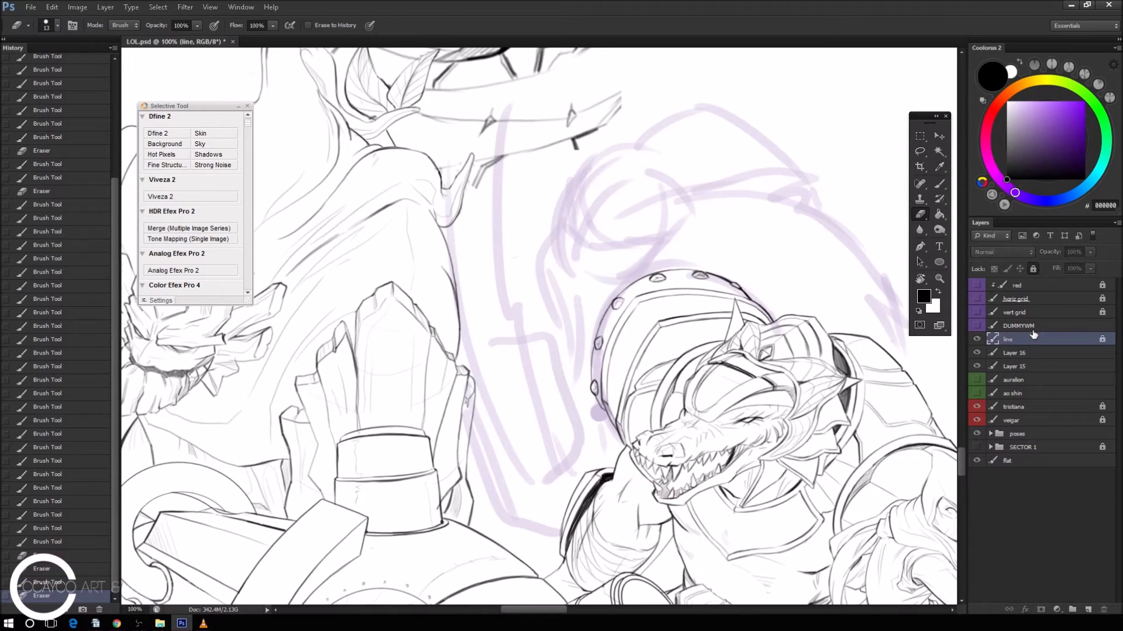
Return to Layer 16 with the sketch above the helmet zoomed to 200% and rotated.
click(1034, 353)
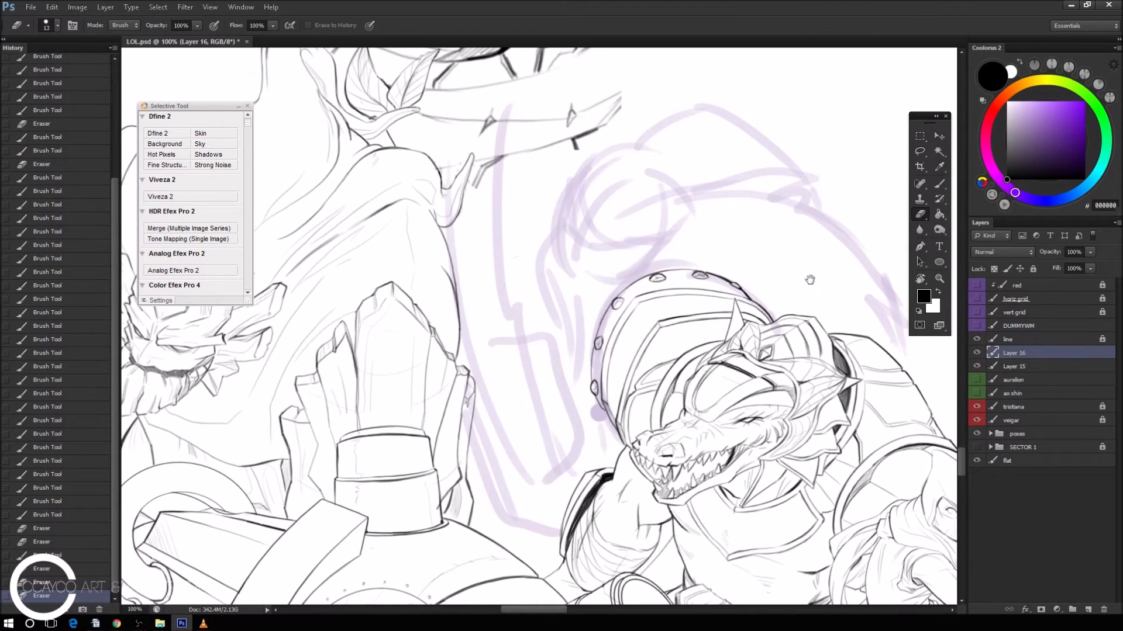
key(ctrl+plus)
mouse_move(805, 240)
mouse_down()
mouse_move(738, 246)
mouse_move(694, 195)
mouse_move(699, 220)
mouse_up()
key(r)
mouse_move(775, 158)
mouse_down()
mouse_move(763, 136)
mouse_move(701, 153)
mouse_up()
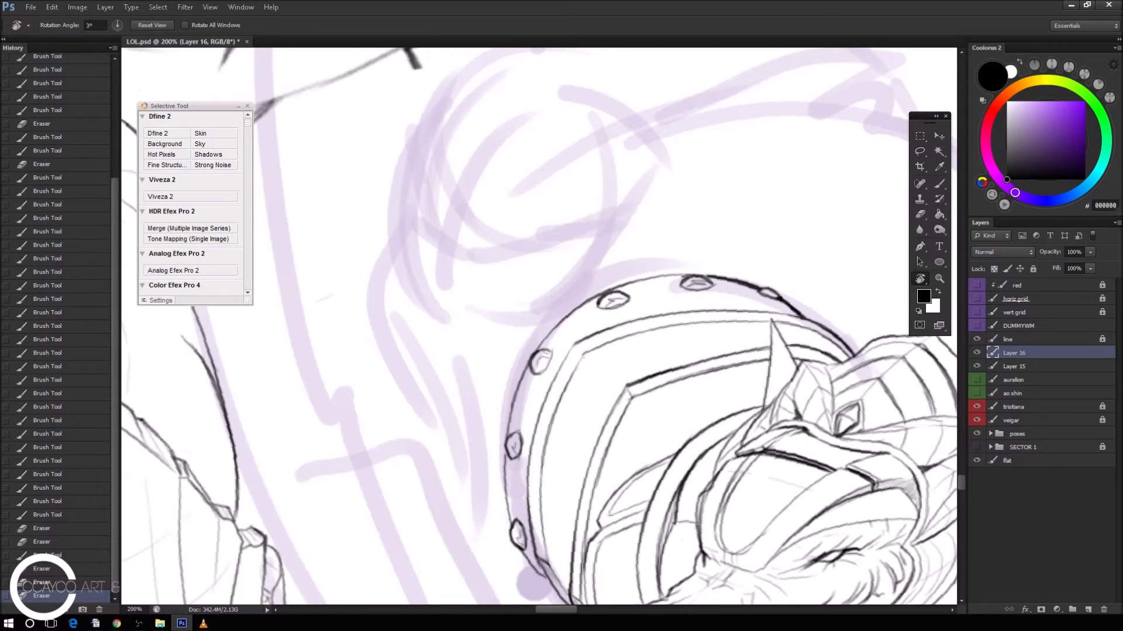
Ink first attempts at the eye stroke and its curving line, then undo them.
key(b)
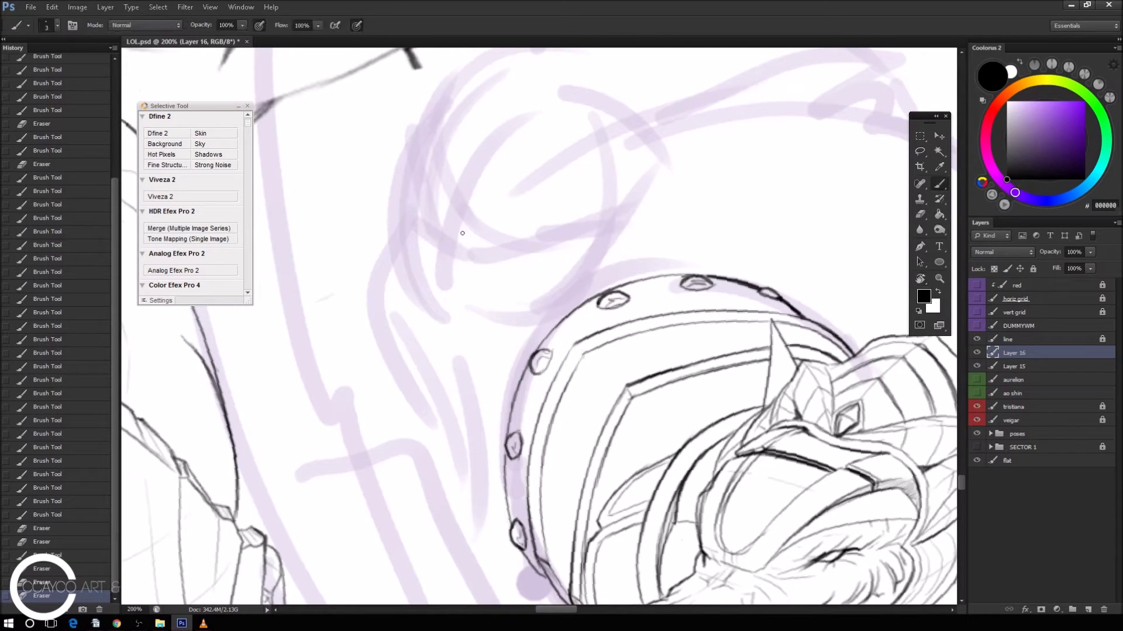
mouse_move(468, 215)
mouse_down()
mouse_move(468, 248)
mouse_move(508, 229)
mouse_up()
key(ctrl+z)
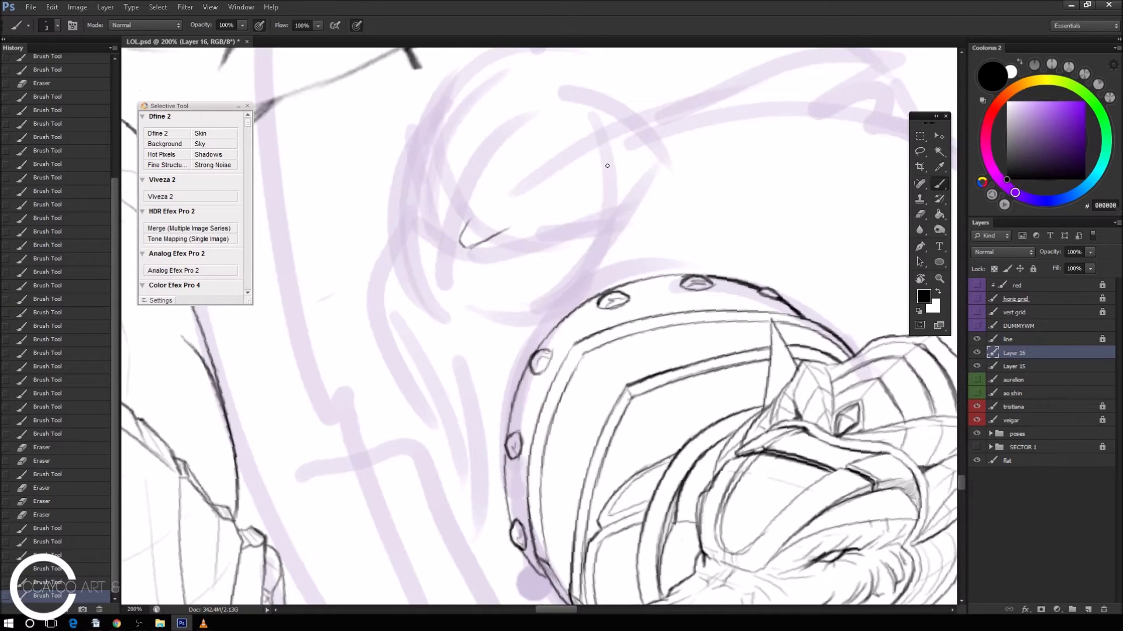
mouse_move(470, 246)
mouse_down()
mouse_move(515, 227)
mouse_move(546, 232)
mouse_up()
key(ctrl+z)
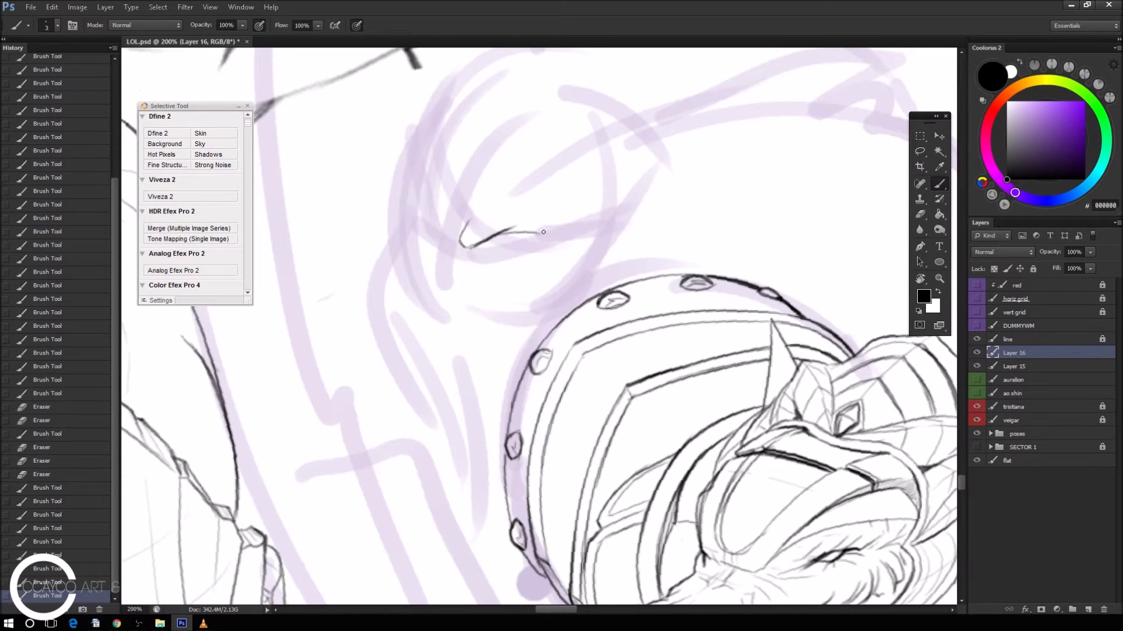
mouse_move(470, 246)
mouse_down()
mouse_move(545, 234)
mouse_move(550, 203)
mouse_up()
mouse_move(547, 204)
mouse_down()
mouse_move(553, 218)
mouse_move(528, 222)
mouse_move(538, 225)
mouse_up()
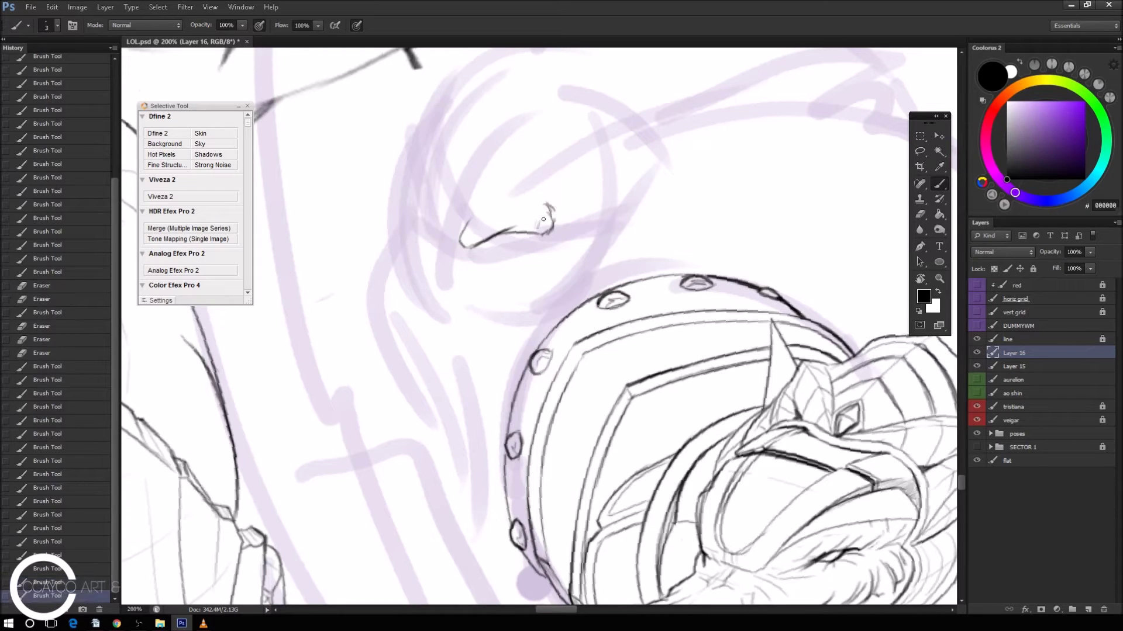
mouse_move(526, 235)
mouse_down()
mouse_move(487, 248)
mouse_move(533, 232)
mouse_move(500, 252)
mouse_up()
key(ctrl+alt+z)
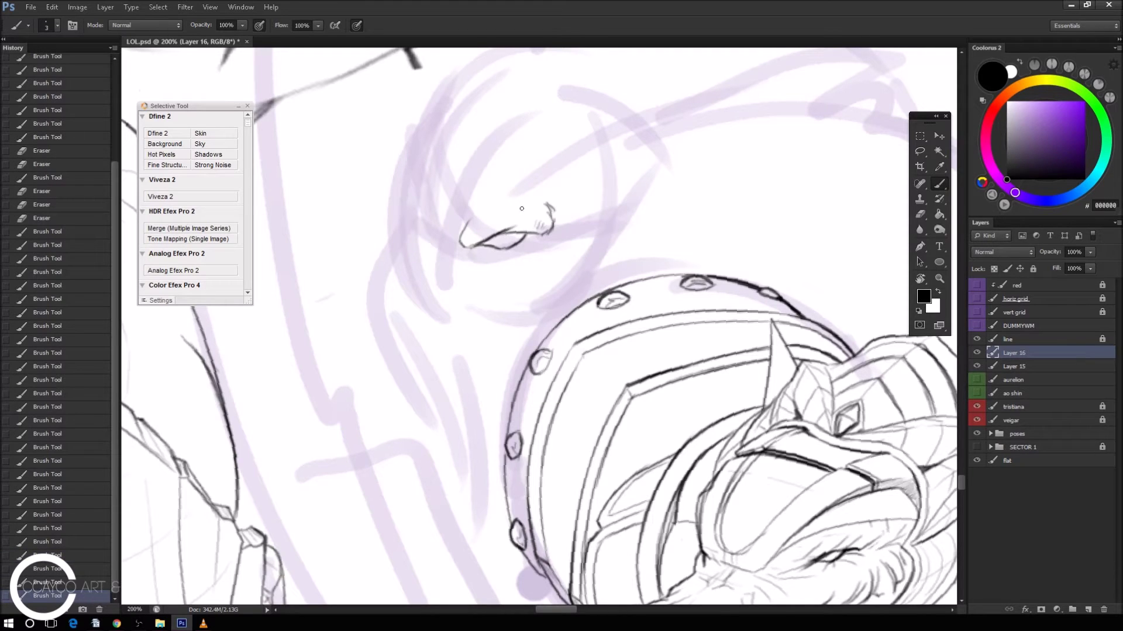
Erase the eye shape's stray end strokes and draw the eye's upper lid.
drag(462, 232, 544, 206)
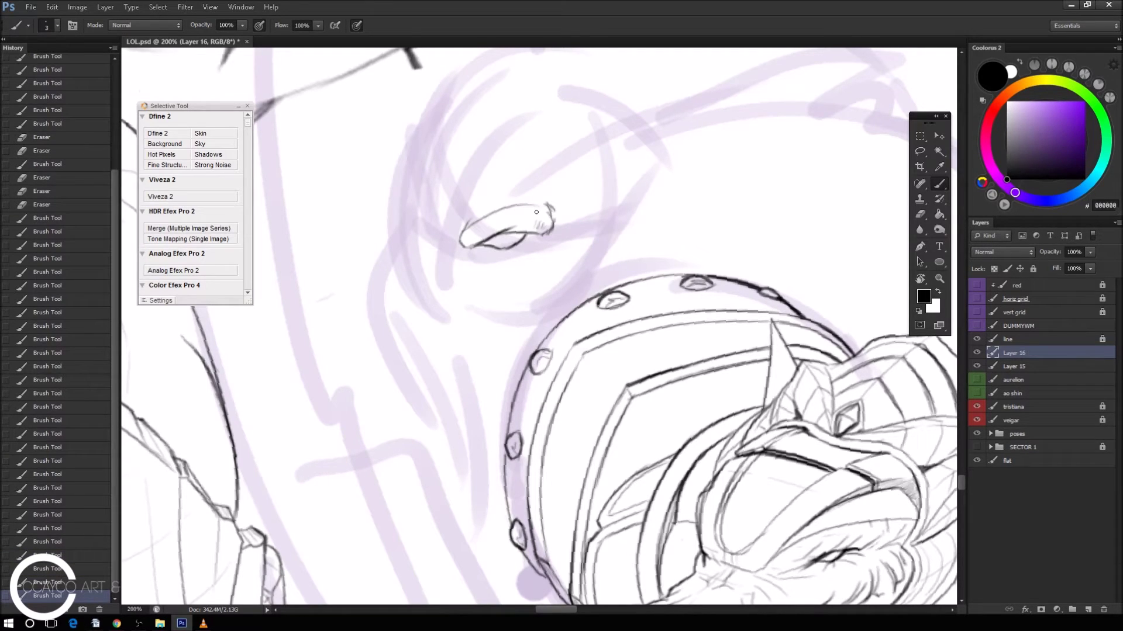
key(ctrl+z)
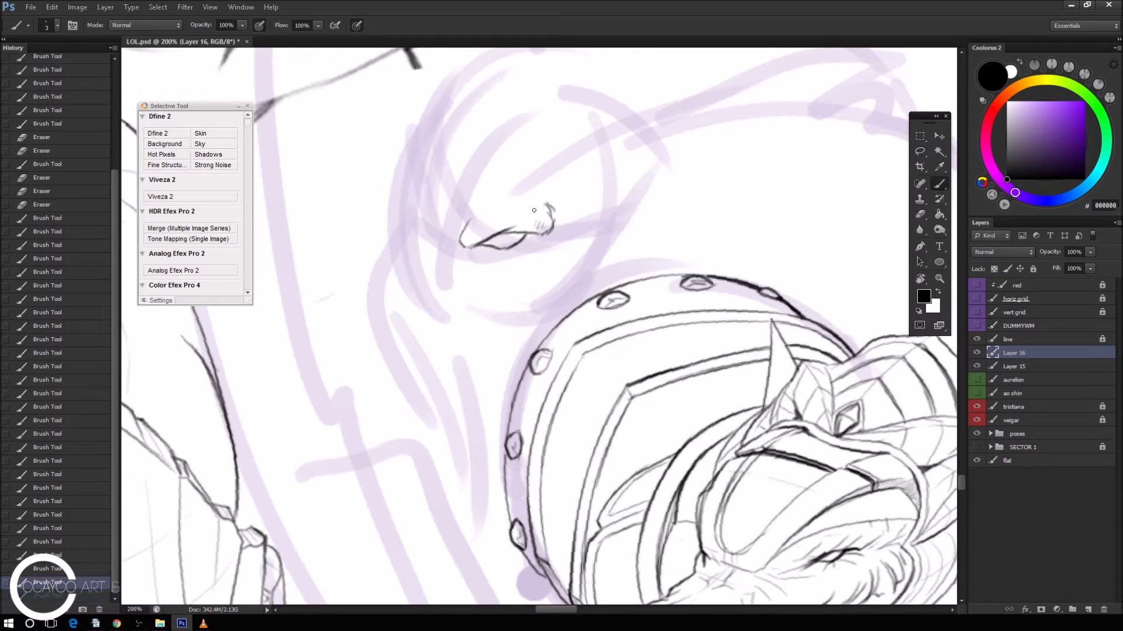
key(e)
drag(547, 210, 550, 234)
mouse_move(471, 231)
mouse_down()
mouse_move(454, 244)
mouse_move(530, 205)
mouse_up()
key(b)
key(ctrl+z)
mouse_move(461, 235)
mouse_down()
mouse_move(518, 211)
mouse_move(485, 240)
mouse_move(526, 233)
mouse_move(476, 247)
mouse_move(539, 217)
mouse_move(523, 210)
mouse_move(539, 226)
mouse_up()
Rework the eye's inner stroke and upper contour, trimming and undoing strokes.
key(e)
key(ctrl+z)
key(b)
key(ctrl+z)
key(e)
key(b)
key(e)
key(b)
key(ctrl+z)
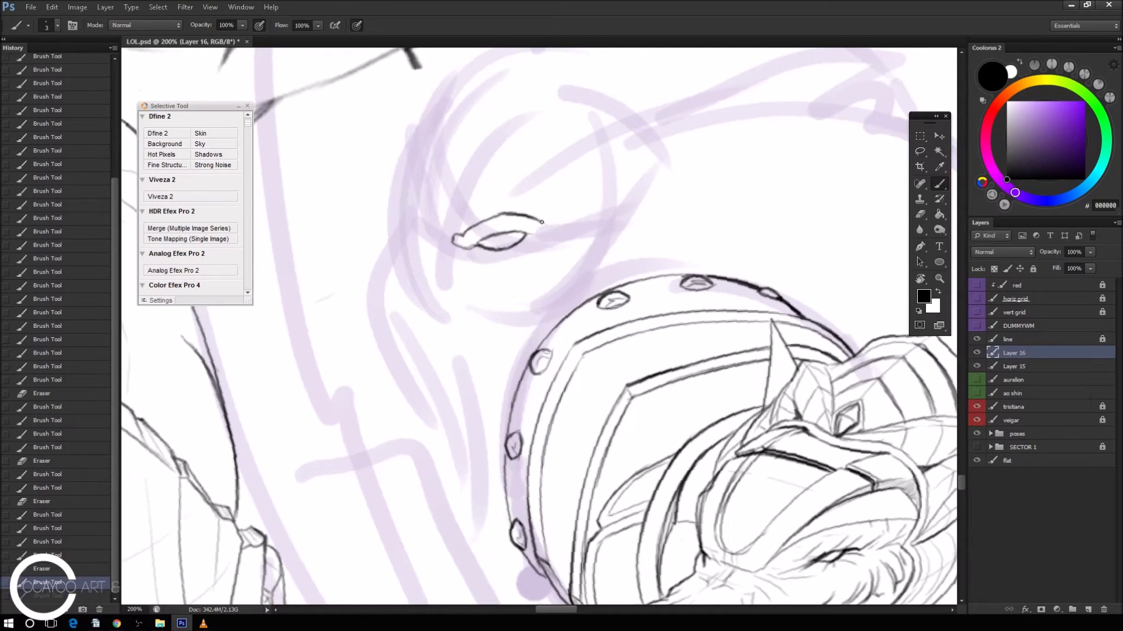
Close the eye's right end, clean its underside, and add a straight trailing line.
drag(549, 235, 529, 252)
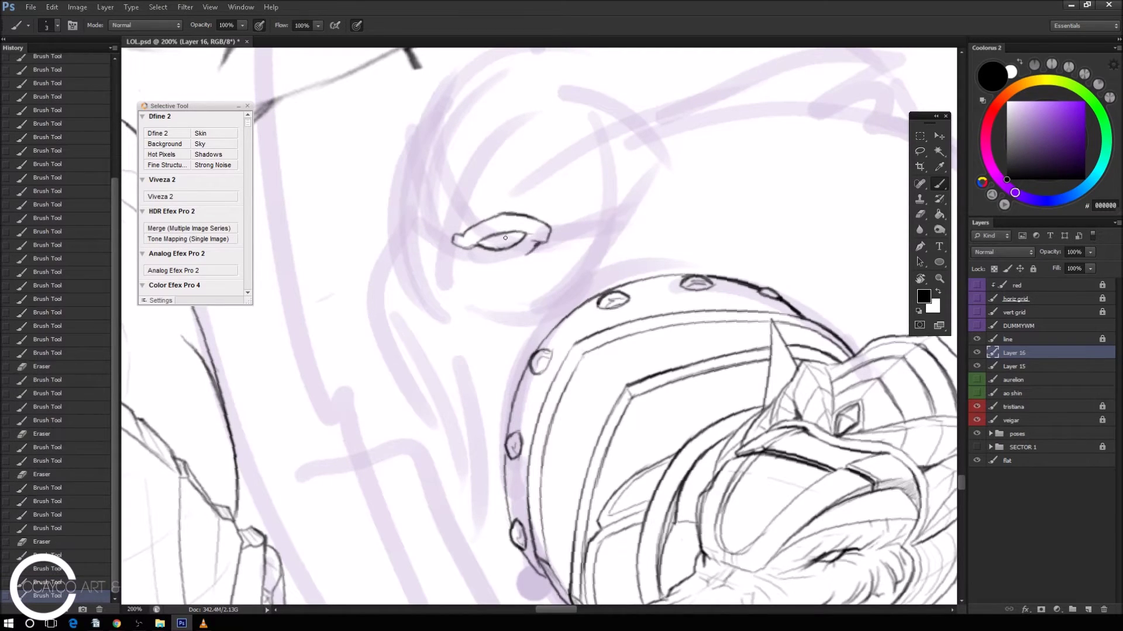
mouse_move(459, 250)
mouse_down()
mouse_move(475, 268)
mouse_move(514, 264)
mouse_move(479, 278)
mouse_move(485, 266)
mouse_move(461, 249)
mouse_move(485, 266)
mouse_move(524, 261)
mouse_up()
key(e)
key(b)
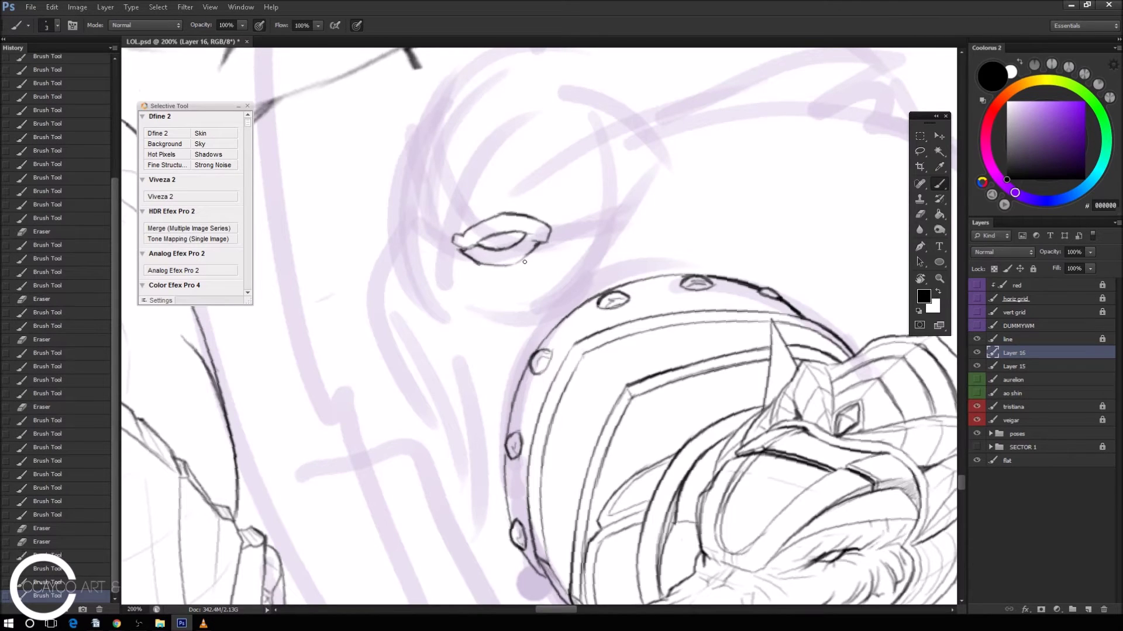
shift+click(623, 243)
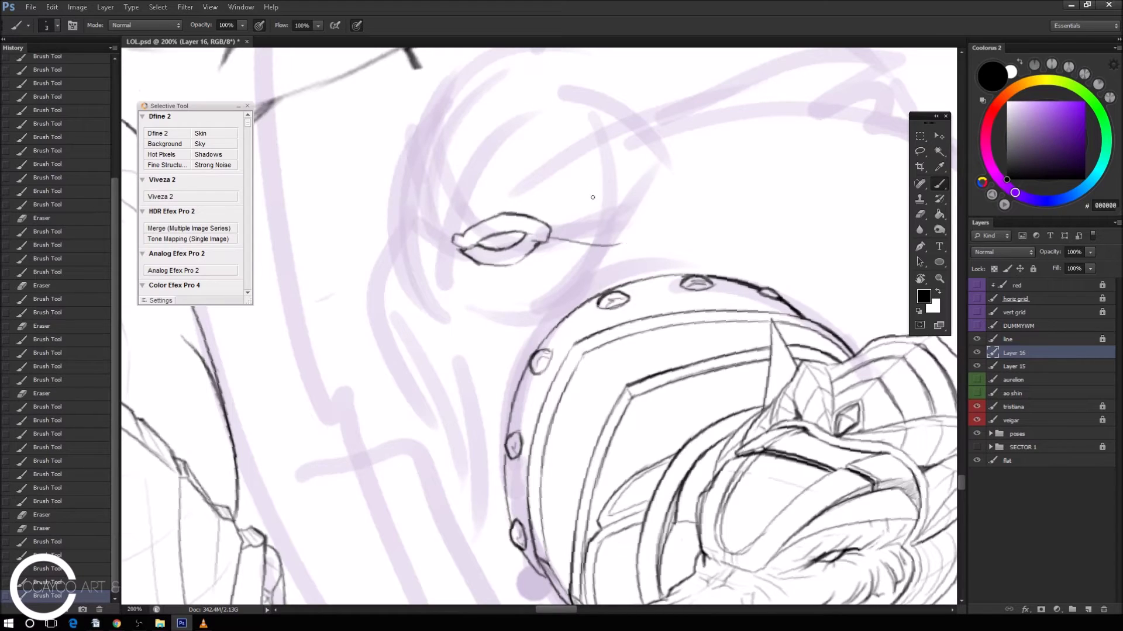
Ink the fin rising from the trailing line, hatching its tip and left edge.
drag(608, 239, 630, 246)
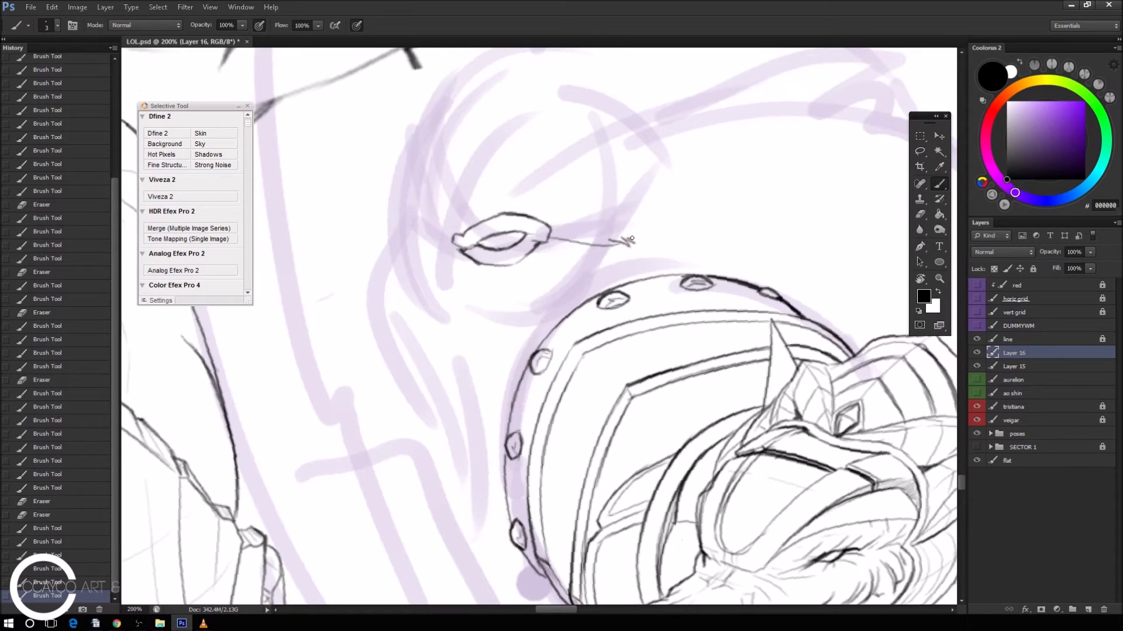
mouse_move(635, 237)
mouse_down()
mouse_move(682, 156)
mouse_move(659, 188)
mouse_move(661, 175)
mouse_move(584, 203)
mouse_move(575, 237)
mouse_up()
key(e)
key(b)
key(ctrl+z)
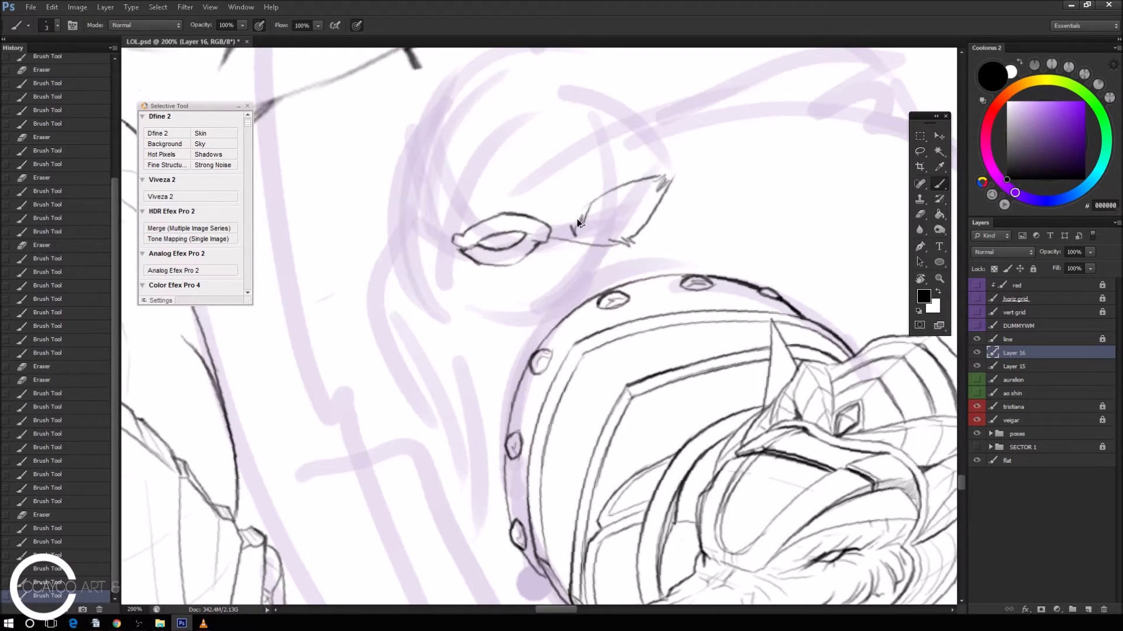
drag(592, 202, 576, 237)
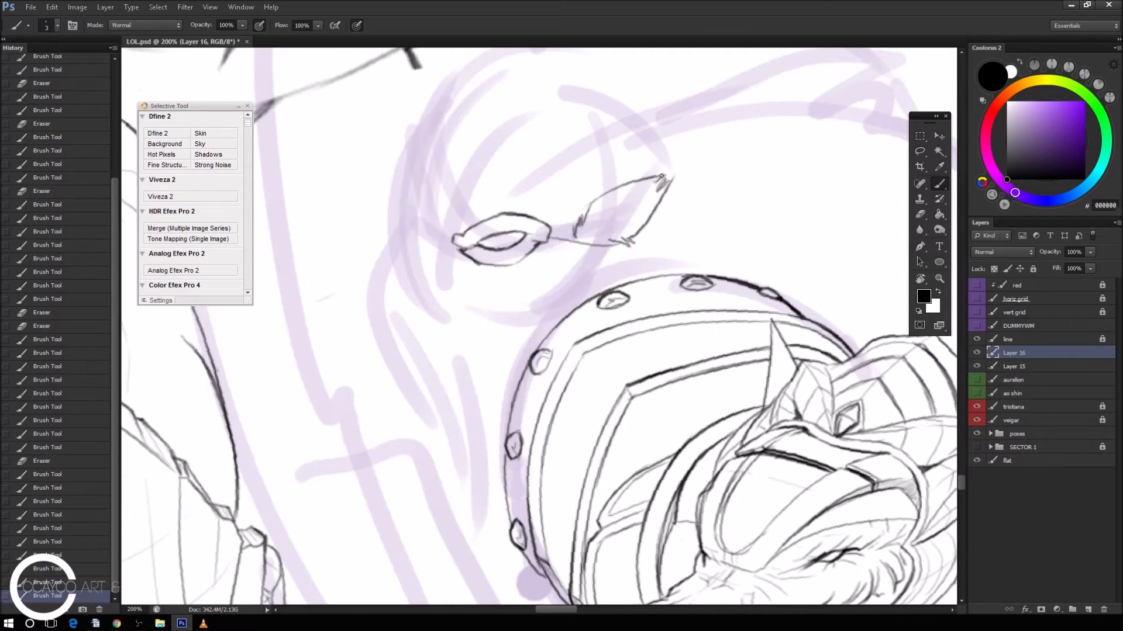
key(ctrl+z)
mouse_move(669, 173)
mouse_down()
mouse_move(659, 204)
mouse_move(685, 167)
mouse_move(686, 139)
mouse_move(558, 188)
mouse_up()
drag(574, 177, 556, 193)
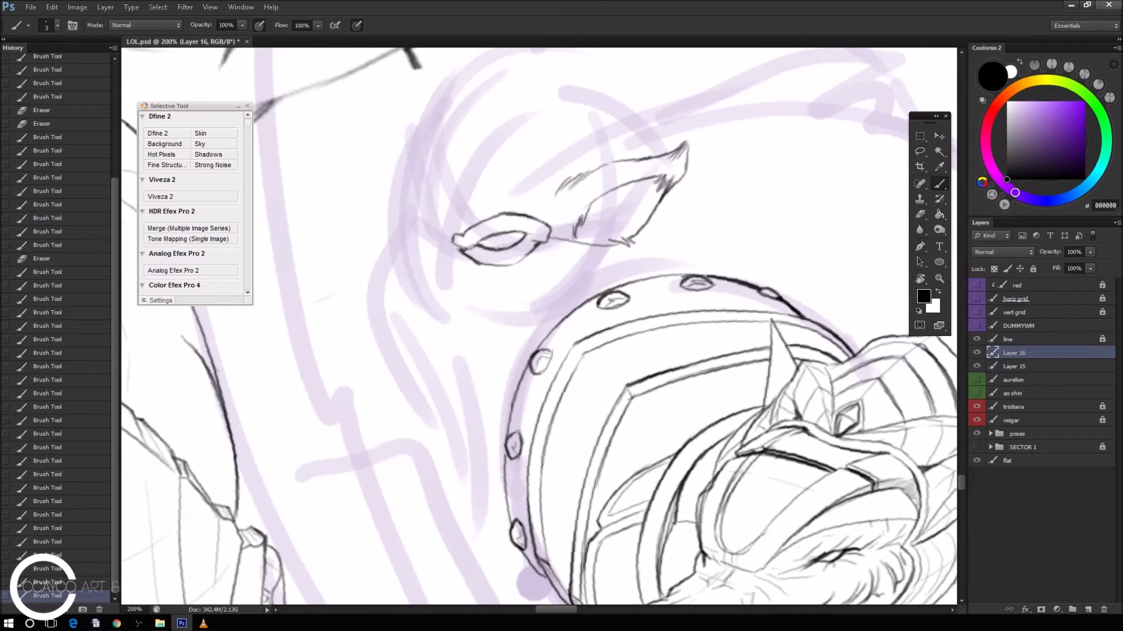
Draw short lines and stripes beneath the eye, undoing the last two.
drag(529, 255, 576, 264)
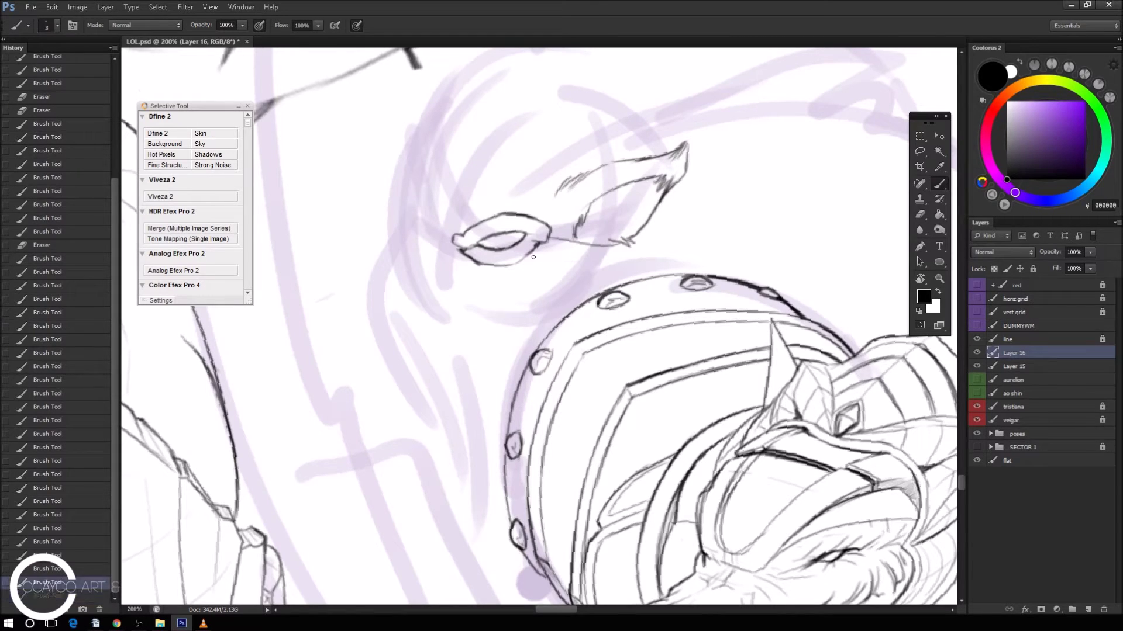
key(ctrl+z)
drag(525, 256, 549, 258)
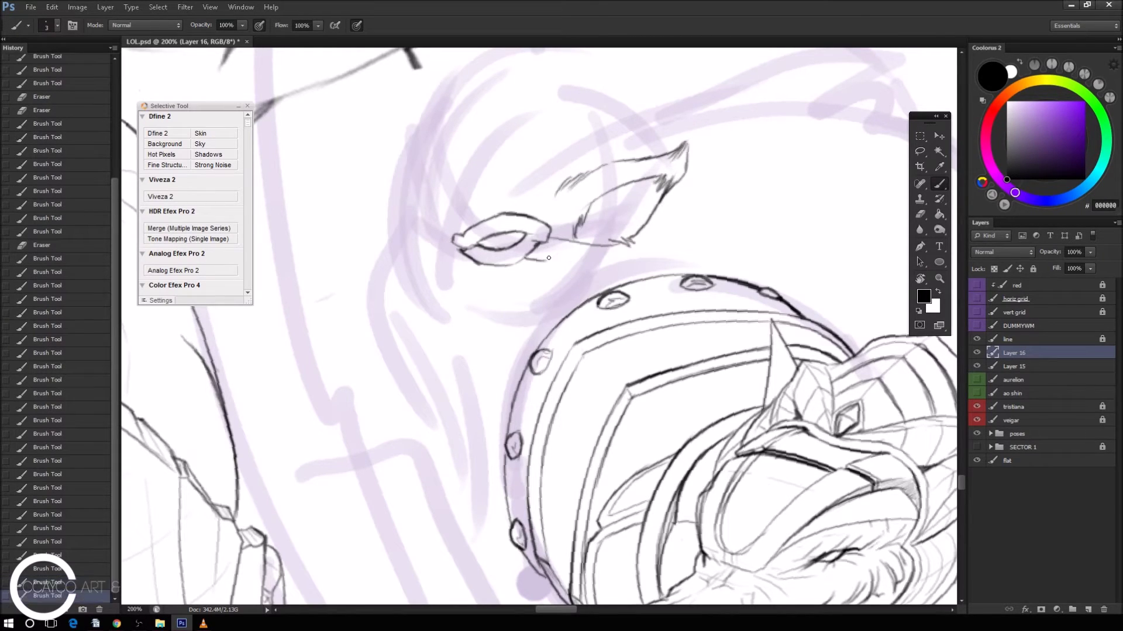
mouse_move(533, 257)
mouse_down()
mouse_move(597, 263)
mouse_move(572, 263)
mouse_move(594, 256)
mouse_move(549, 237)
mouse_up()
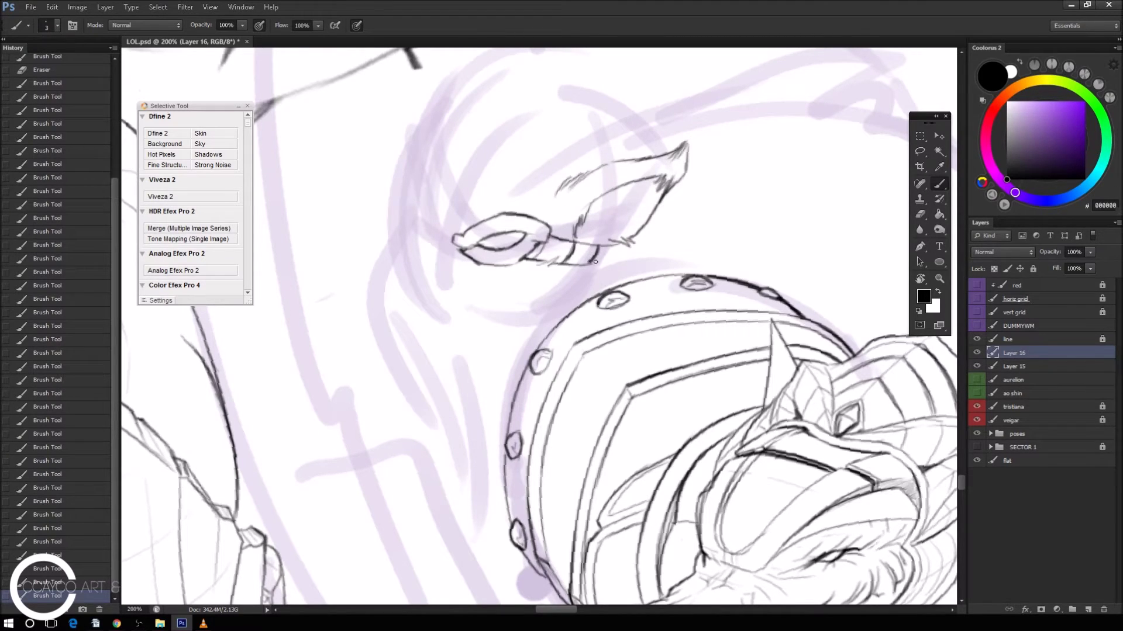
drag(542, 259, 548, 243)
mouse_move(567, 263)
mouse_down()
mouse_move(581, 241)
mouse_move(613, 246)
mouse_move(587, 264)
mouse_up()
mouse_move(602, 279)
mouse_down()
mouse_move(618, 262)
mouse_move(606, 266)
mouse_move(629, 263)
mouse_move(620, 284)
mouse_up()
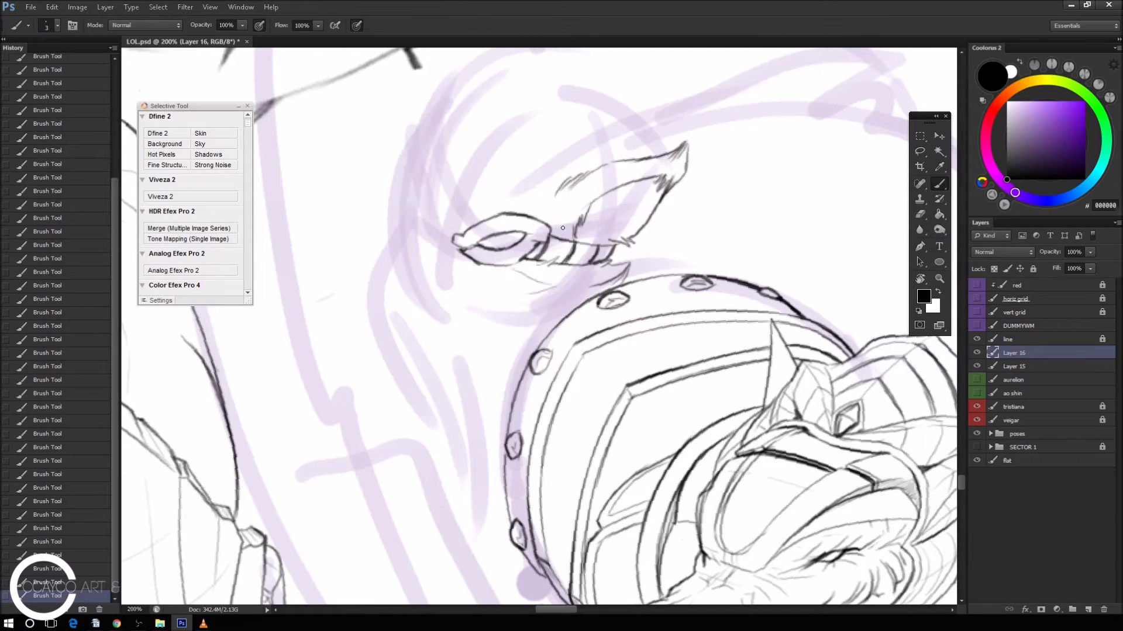
key(ctrl+alt+z)
key(ctrl+alt+z)
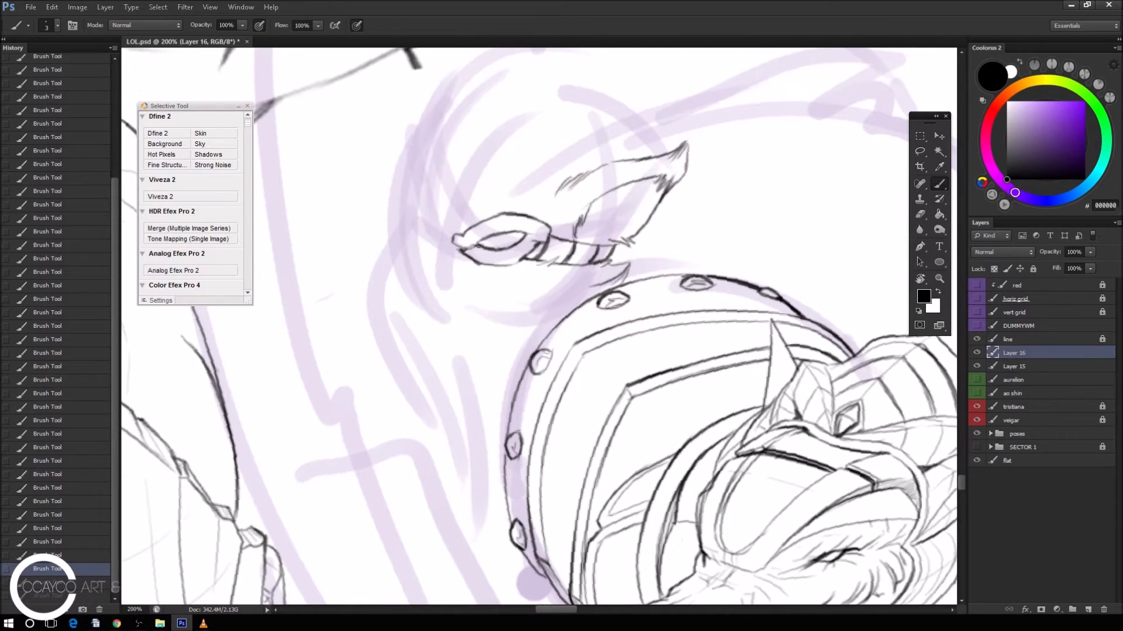
Add lines down from the eye, diagonal band stripes, and short hair strands below.
drag(502, 267, 514, 302)
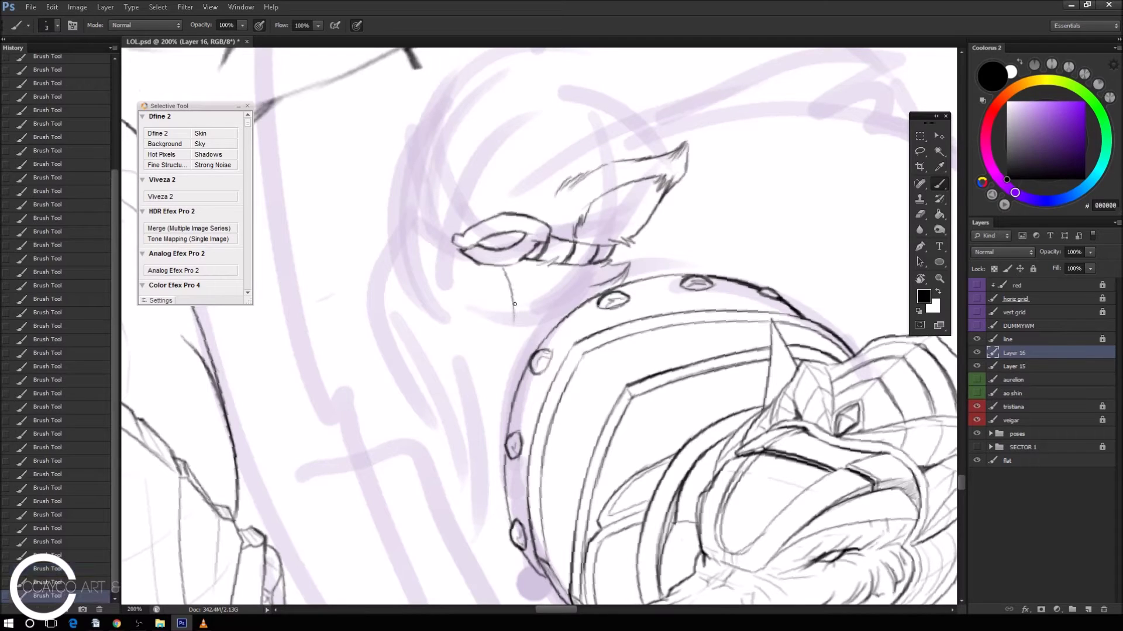
mouse_move(472, 263)
mouse_down()
mouse_move(488, 302)
mouse_move(476, 305)
mouse_move(499, 278)
mouse_move(508, 284)
mouse_move(489, 301)
mouse_move(511, 300)
mouse_move(504, 276)
mouse_up()
key(e)
mouse_move(553, 237)
mouse_down()
mouse_move(542, 260)
mouse_move(596, 262)
mouse_move(573, 260)
mouse_up()
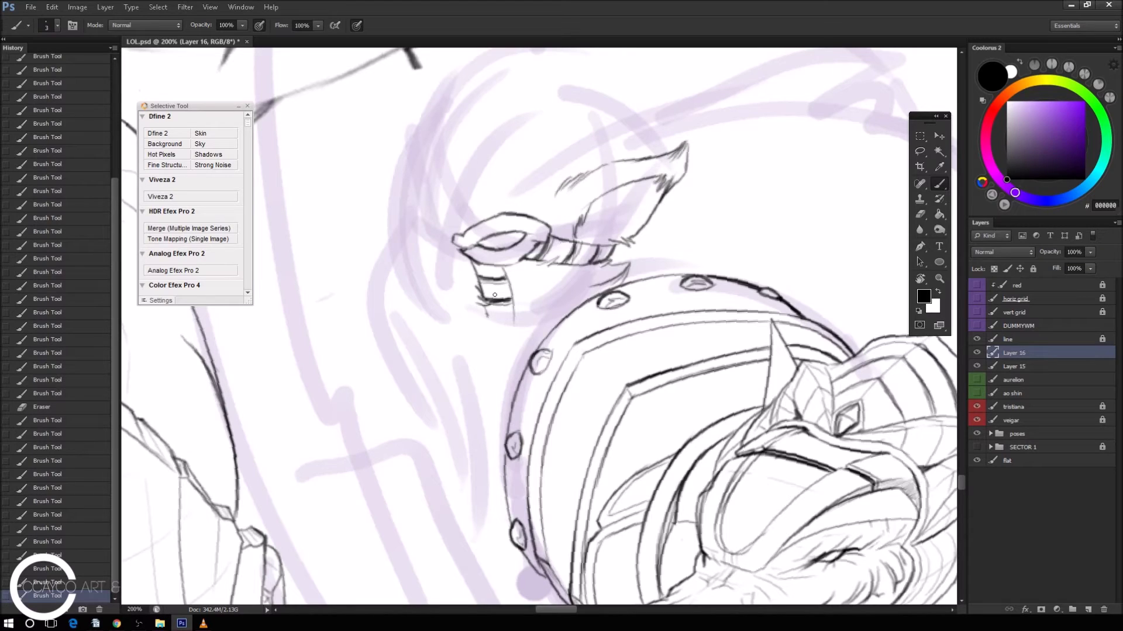
drag(515, 318, 522, 327)
drag(523, 319, 542, 333)
drag(553, 286, 566, 298)
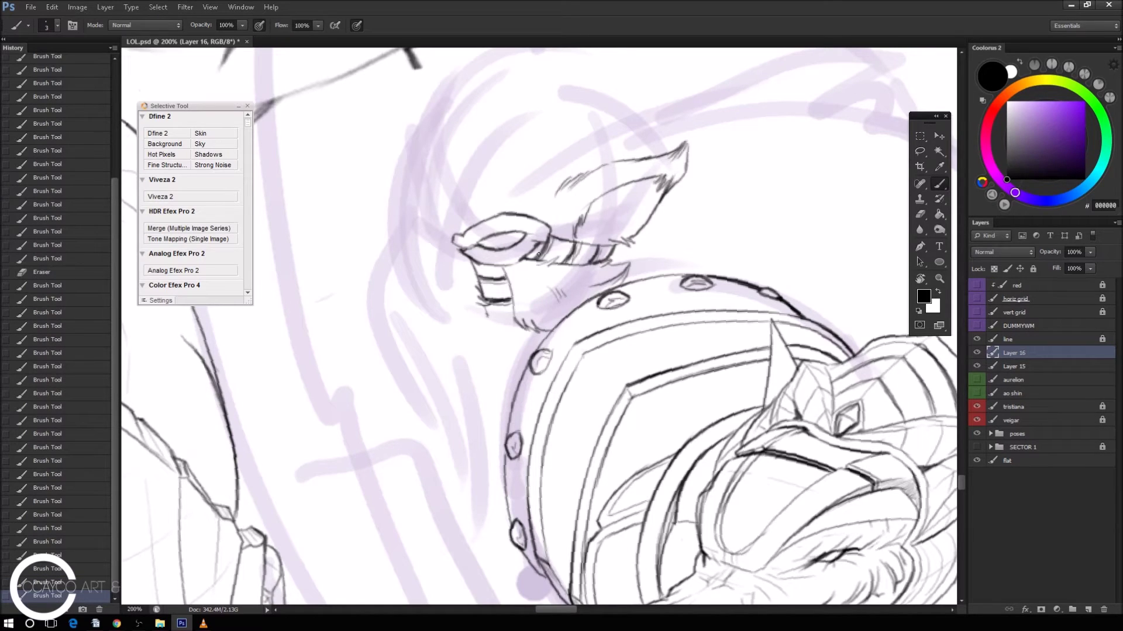
mouse_move(453, 222)
mouse_down()
mouse_move(474, 254)
mouse_move(456, 151)
mouse_up()
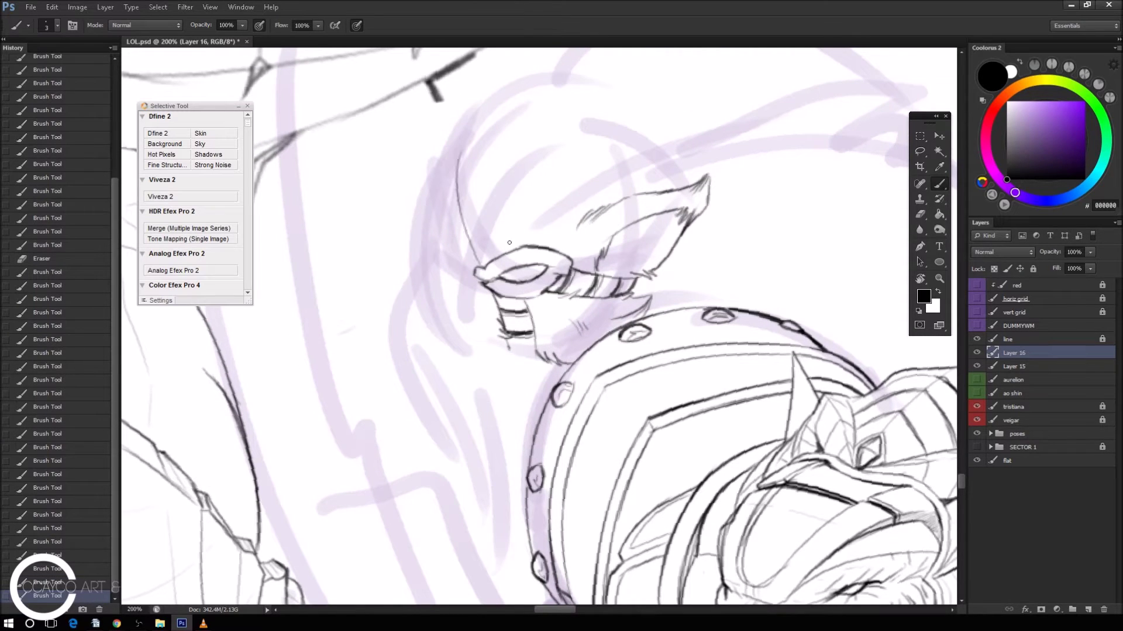
Draw the curved horn line rising above the head and its cross-bands.
drag(510, 253, 483, 175)
mouse_move(486, 184)
mouse_down()
mouse_move(475, 128)
mouse_move(490, 119)
mouse_move(456, 180)
mouse_move(459, 166)
mouse_up()
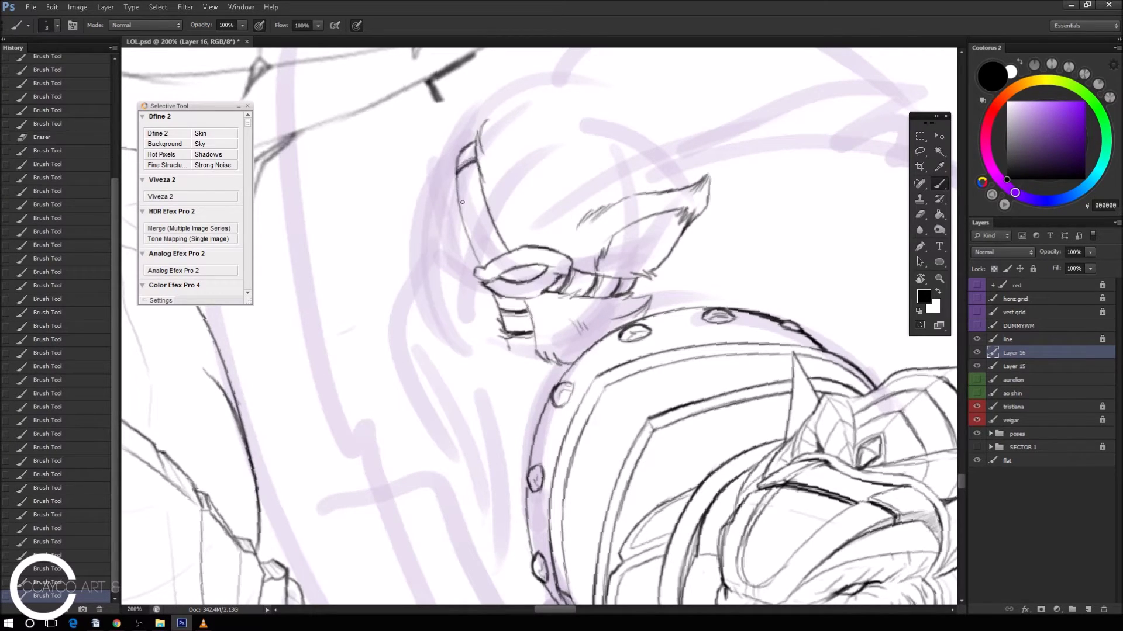
mouse_move(460, 208)
mouse_down()
mouse_move(483, 196)
mouse_move(460, 208)
mouse_move(484, 204)
mouse_move(496, 228)
mouse_move(466, 236)
mouse_move(494, 226)
mouse_move(504, 248)
mouse_move(475, 266)
mouse_move(487, 271)
mouse_up()
key(ctrl+z)
key(ctrl+z)
Add short fur strokes up the horn base's left edge.
mouse_move(461, 270)
mouse_down()
mouse_move(447, 277)
mouse_move(435, 267)
mouse_move(422, 216)
mouse_move(450, 239)
mouse_up()
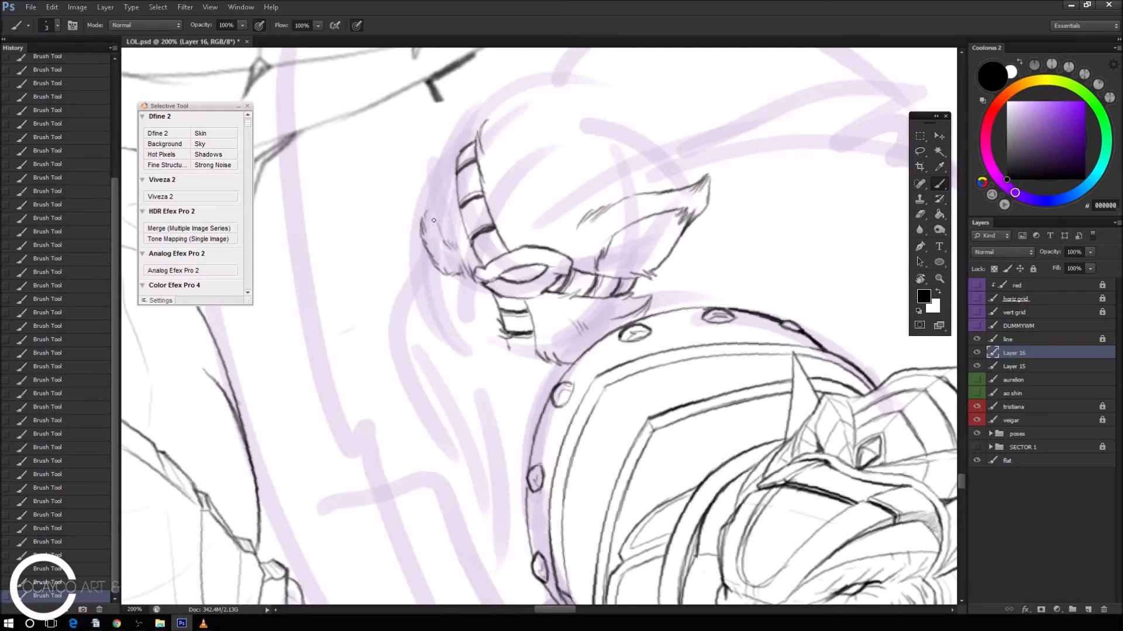
drag(433, 207, 424, 224)
drag(434, 186, 430, 205)
mouse_move(447, 153)
mouse_down()
mouse_move(433, 199)
mouse_move(450, 129)
mouse_move(466, 146)
mouse_move(433, 190)
mouse_up()
Brush fur strokes down the lower left of the horn base.
scroll(397, 103, down, 3)
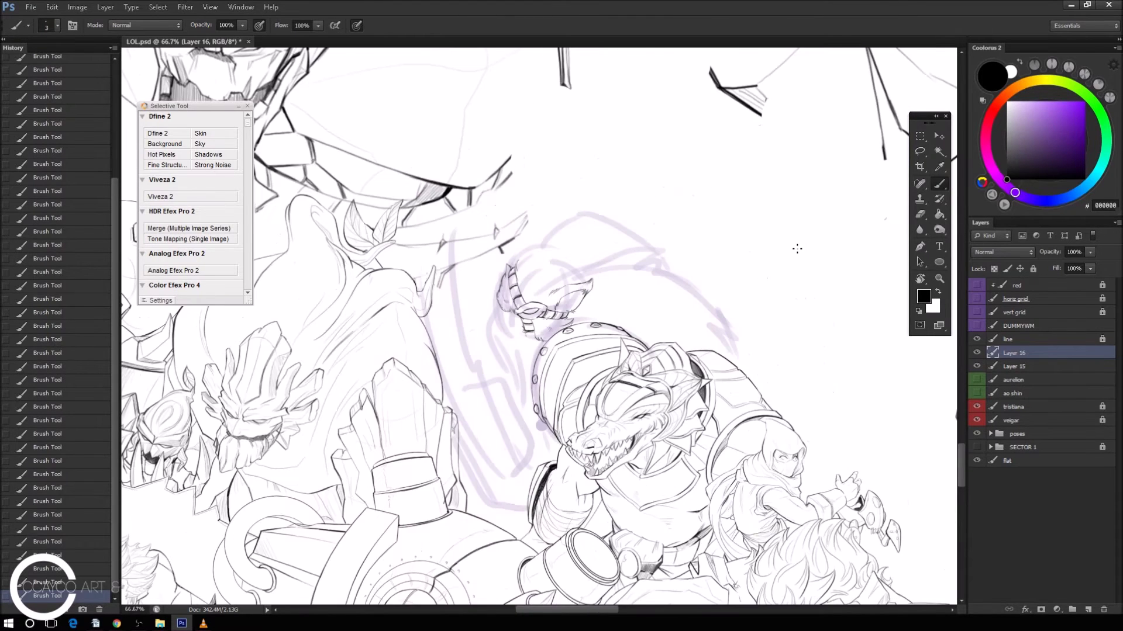
scroll(559, 217, up, 3)
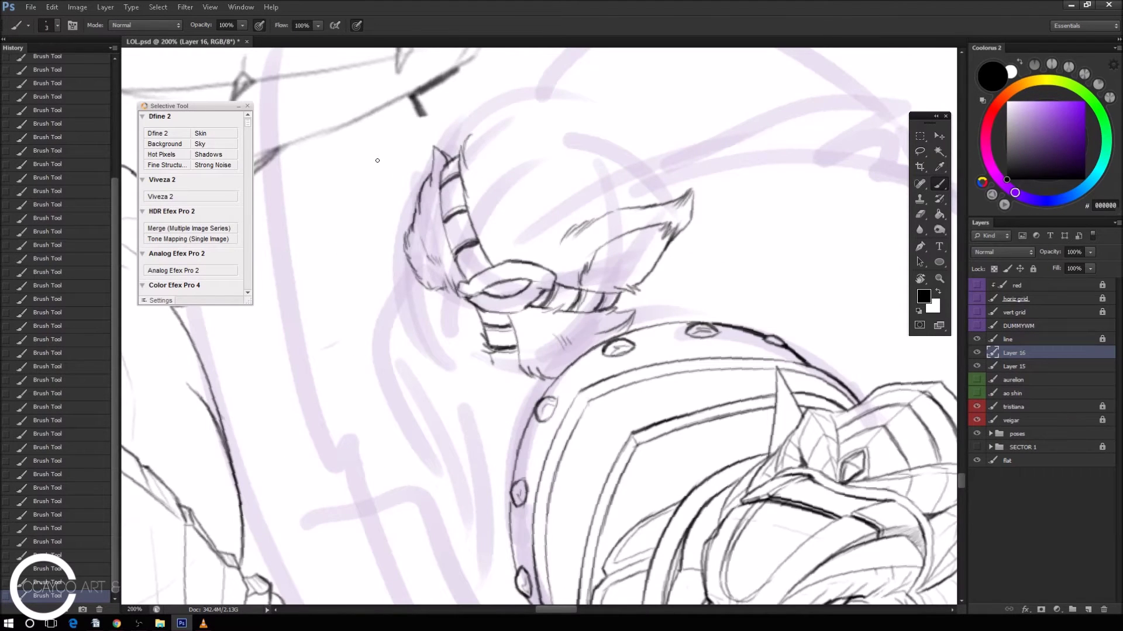
mouse_move(422, 289)
mouse_down()
mouse_move(435, 309)
mouse_move(474, 316)
mouse_up()
key(ctrl+z)
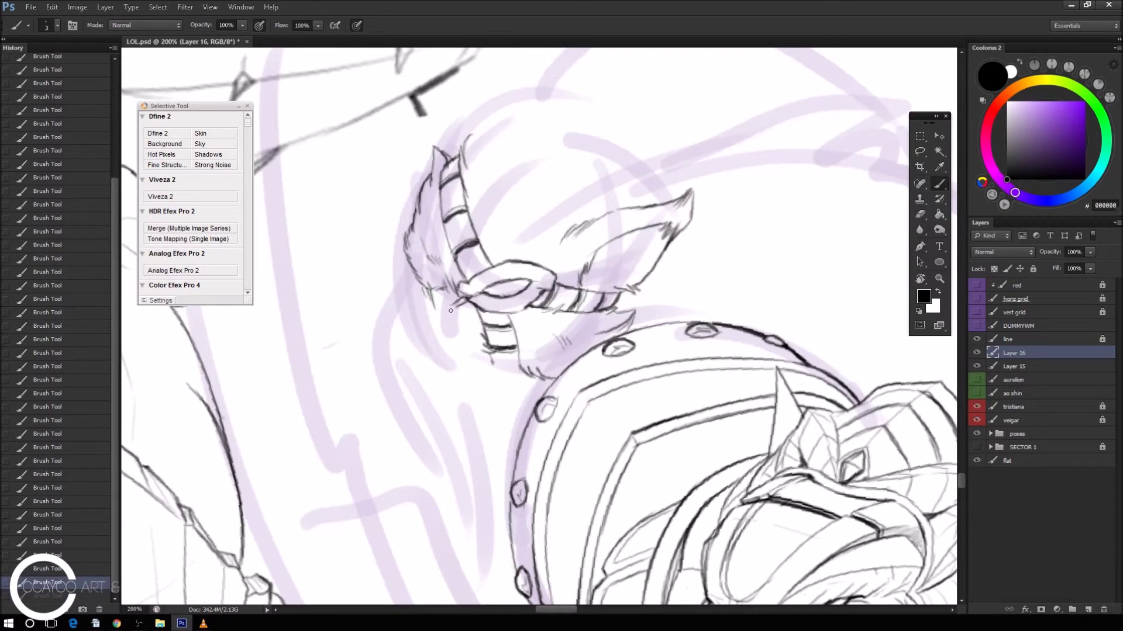
drag(479, 310, 470, 329)
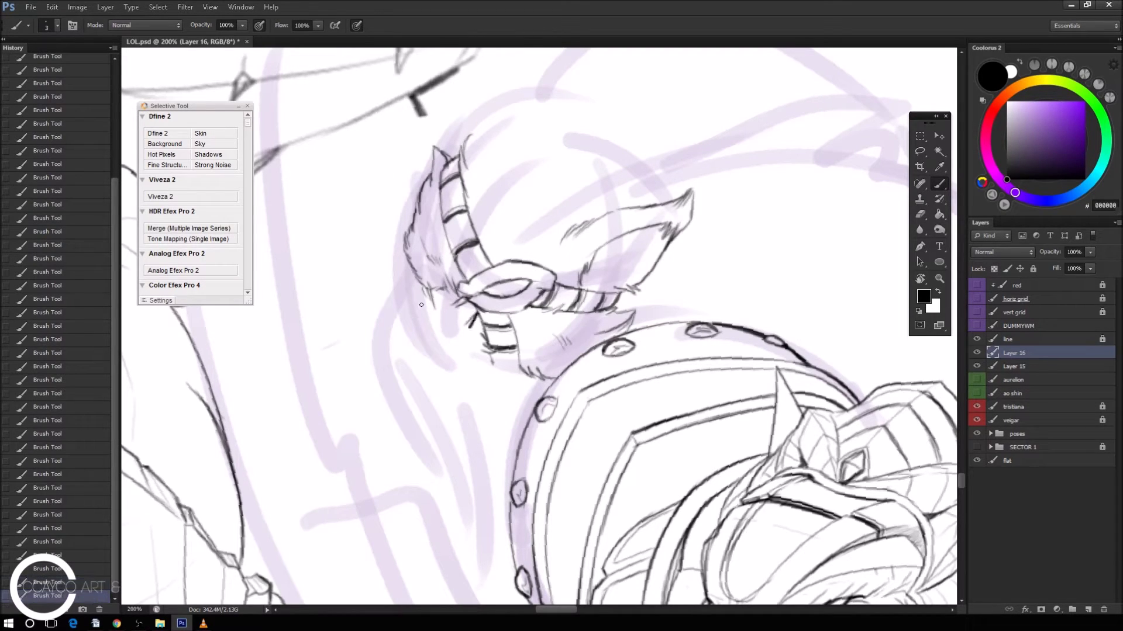
drag(422, 286, 443, 344)
mouse_move(416, 292)
mouse_down()
mouse_move(405, 325)
mouse_move(447, 346)
mouse_move(405, 338)
mouse_move(407, 350)
mouse_move(443, 348)
mouse_up()
Start the snout with a bold line at the jaw's left end.
drag(404, 348, 403, 339)
drag(449, 349, 460, 331)
key(ctrl+z)
key(ctrl+z)
key(ctrl+z)
Ink the face's left contour and the chin outline.
mouse_move(413, 269)
mouse_down()
mouse_move(389, 321)
mouse_move(408, 297)
mouse_up()
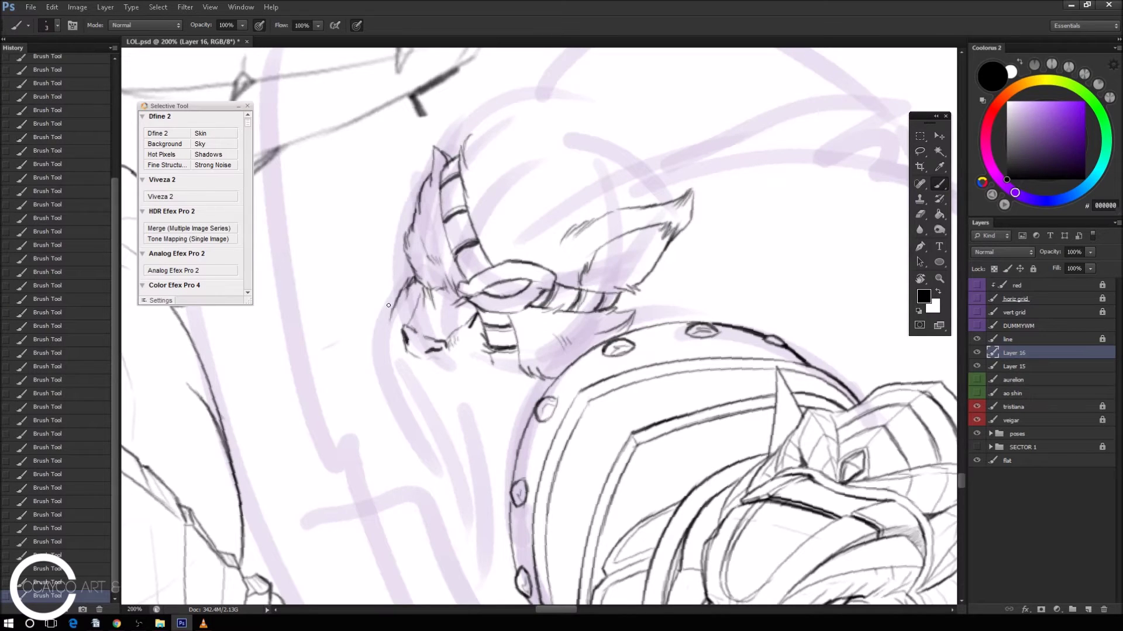
mouse_move(395, 302)
mouse_down()
mouse_move(381, 351)
mouse_move(451, 389)
mouse_move(484, 384)
mouse_up()
key(ctrl+z)
drag(498, 381, 497, 370)
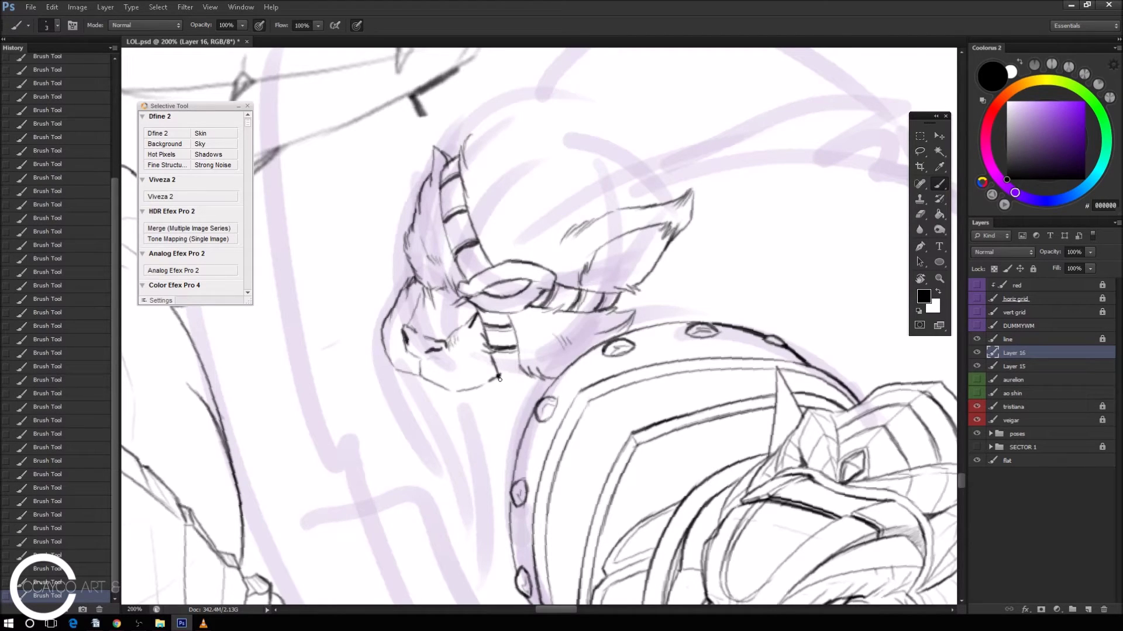
drag(498, 370, 504, 390)
mouse_move(495, 365)
mouse_down()
mouse_move(496, 379)
mouse_move(439, 375)
mouse_move(449, 383)
mouse_move(409, 365)
mouse_up()
key(ctrl+alt+z)
key(ctrl+alt+z)
Draw the bottom chin and jaw line and a fang hanging below.
drag(392, 366, 421, 380)
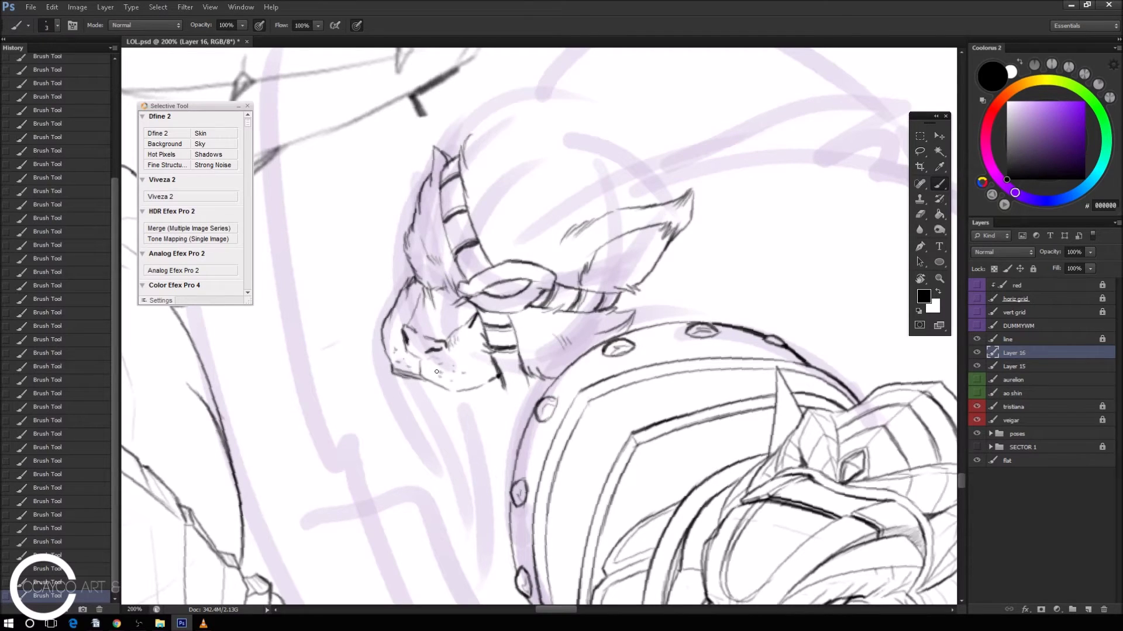
mouse_move(408, 377)
mouse_down()
mouse_move(449, 392)
mouse_move(396, 371)
mouse_move(453, 395)
mouse_move(498, 369)
mouse_move(495, 380)
mouse_up()
key(ctrl+z)
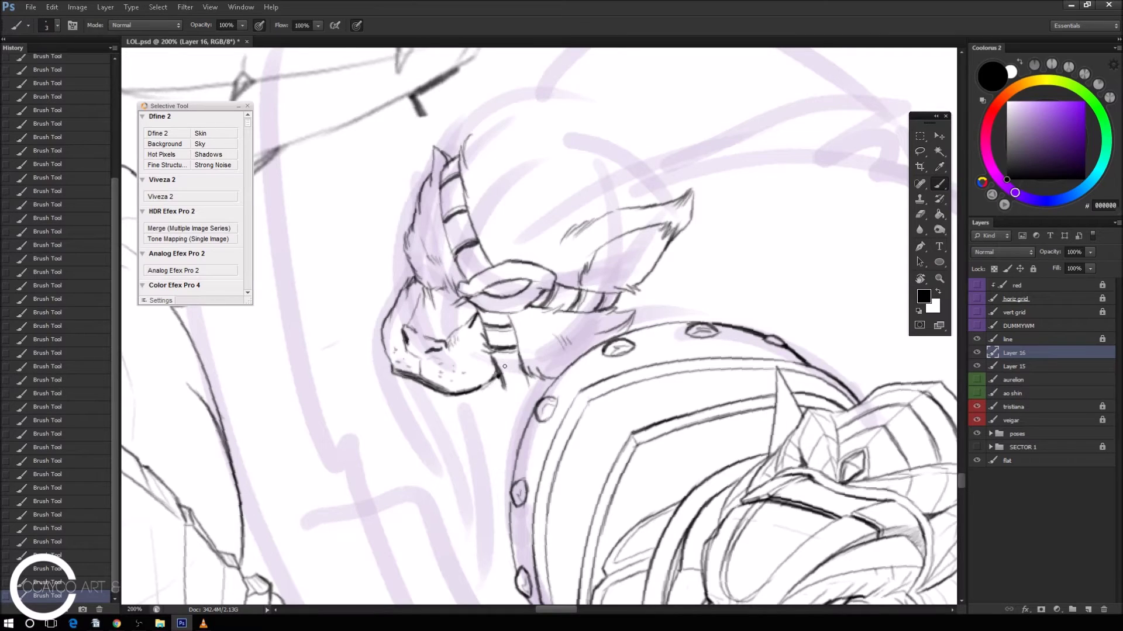
drag(470, 392, 451, 425)
key(ctrl+z)
key(e)
key(b)
mouse_move(399, 377)
mouse_down()
mouse_move(396, 393)
mouse_move(409, 376)
mouse_move(426, 392)
mouse_move(446, 389)
mouse_move(458, 409)
mouse_move(448, 400)
mouse_move(497, 386)
mouse_up()
Clean up the collar strokes and redraw the lower jaw contour.
key(e)
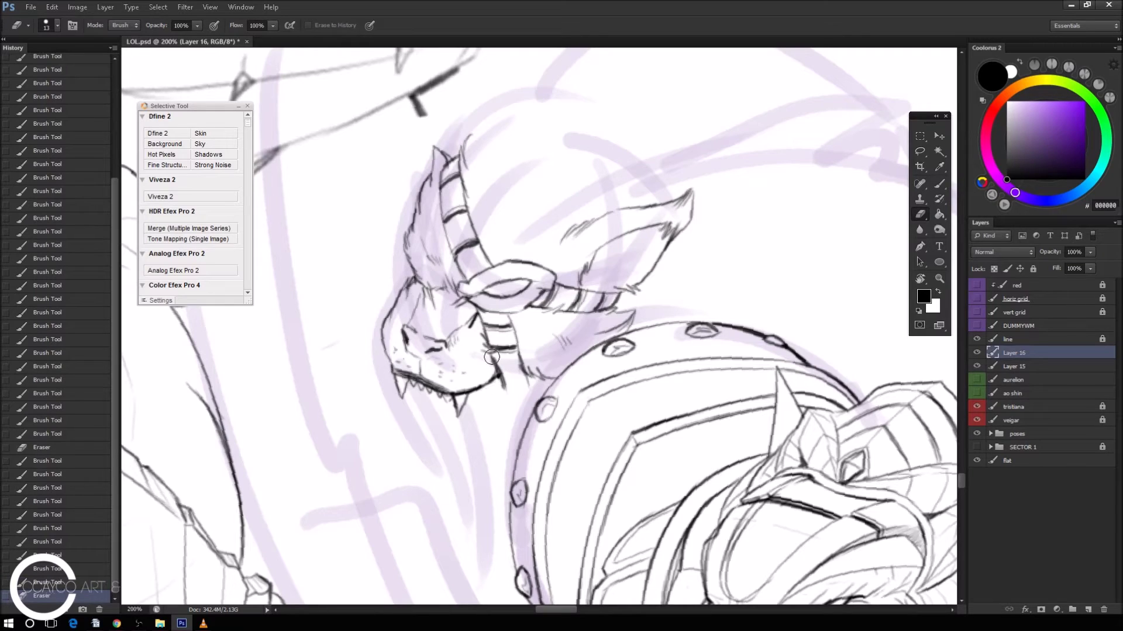
key(b)
mouse_move(487, 329)
mouse_down()
mouse_move(502, 330)
mouse_move(501, 383)
mouse_up()
key(e)
key(b)
mouse_move(479, 315)
mouse_down()
mouse_move(507, 379)
mouse_move(508, 361)
mouse_up()
mouse_move(511, 324)
mouse_down()
mouse_move(532, 373)
mouse_move(517, 328)
mouse_move(534, 337)
mouse_move(532, 359)
mouse_move(494, 383)
mouse_up()
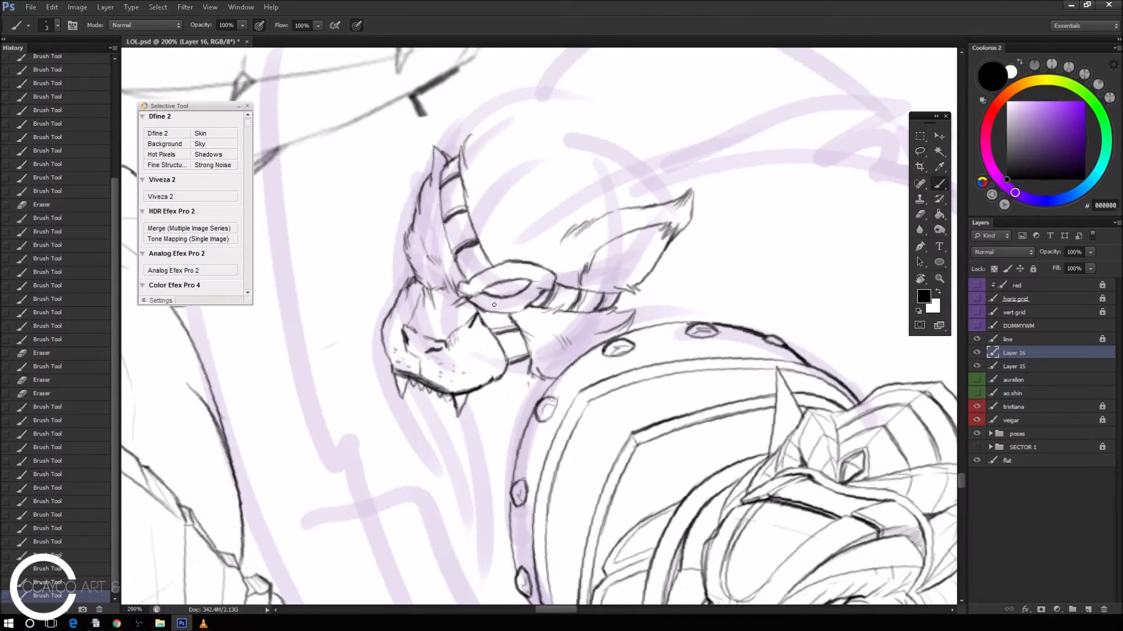
drag(479, 324, 471, 314)
Redraw the snout's left and upper-right outline and the jaw's lower right edge.
mouse_move(395, 306)
mouse_down()
mouse_move(412, 267)
mouse_move(386, 322)
mouse_move(410, 264)
mouse_up()
key(e)
key(b)
mouse_move(390, 304)
mouse_down()
mouse_move(383, 332)
mouse_move(396, 387)
mouse_move(462, 393)
mouse_up()
drag(456, 391, 505, 379)
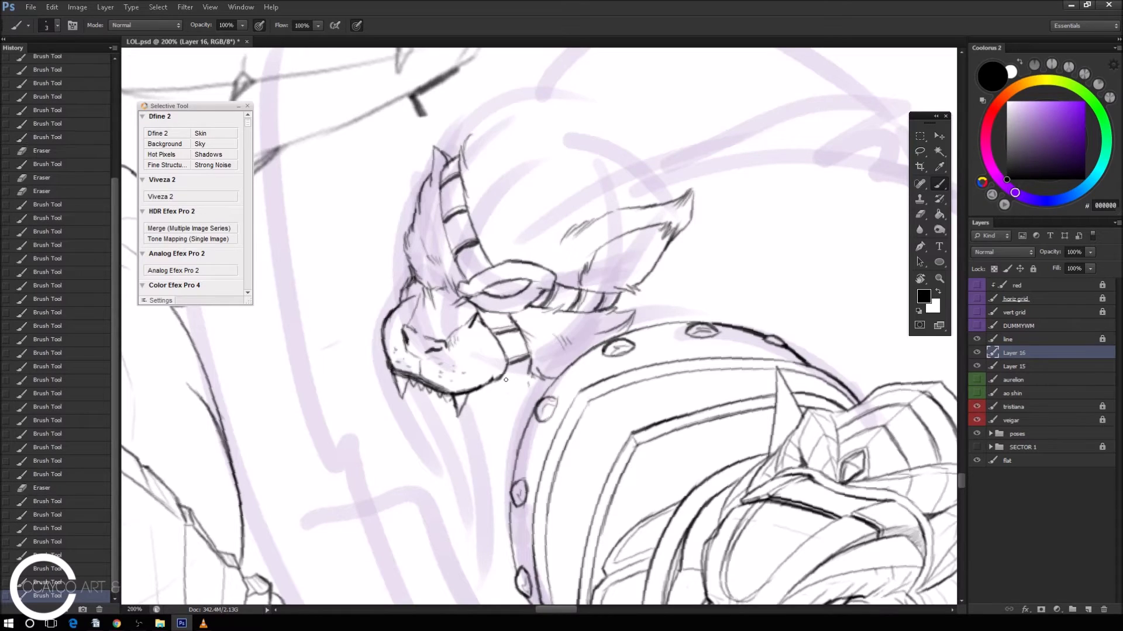
mouse_move(491, 322)
mouse_down()
mouse_move(493, 351)
mouse_move(473, 332)
mouse_up()
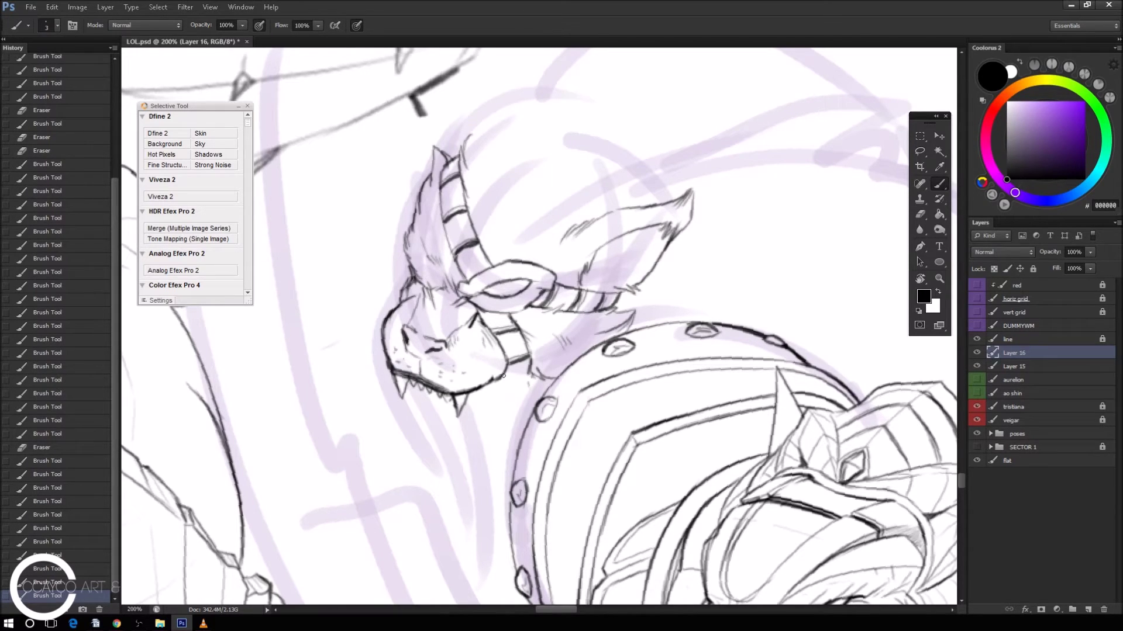
drag(504, 369, 503, 381)
key(ctrl+z)
mouse_move(468, 438)
mouse_down()
mouse_move(499, 392)
mouse_move(479, 434)
mouse_move(460, 440)
mouse_up()
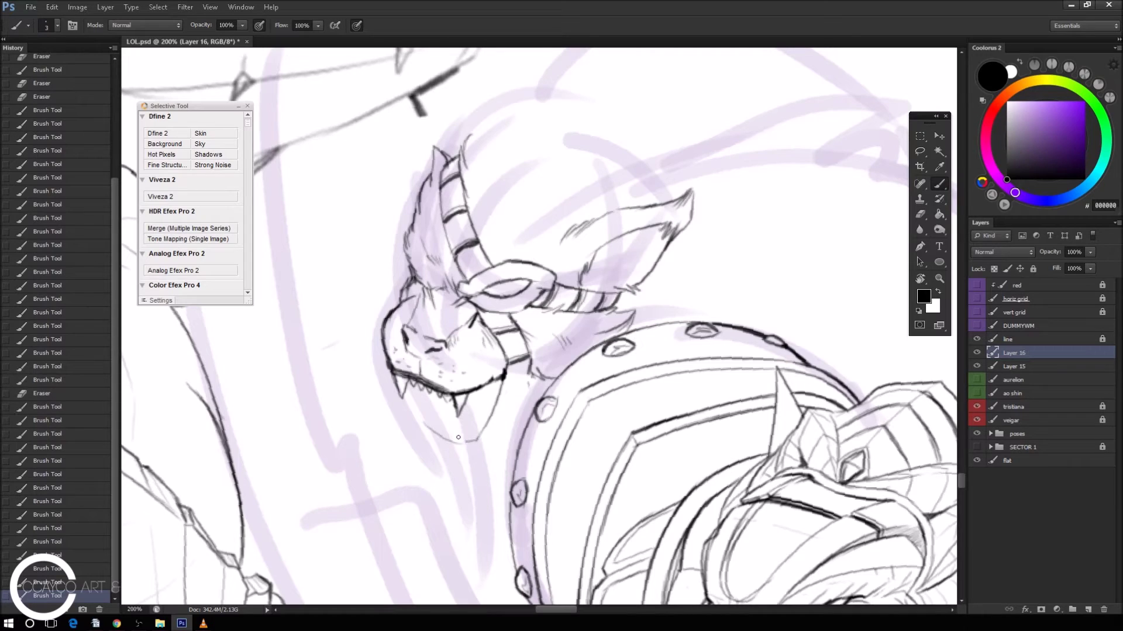
Replace the under-chin curve with a reshaped chin and jaw right side.
key(ctrl+z)
drag(468, 444, 419, 430)
mouse_move(426, 389)
mouse_down()
mouse_move(412, 428)
mouse_move(444, 450)
mouse_up()
drag(422, 437, 481, 450)
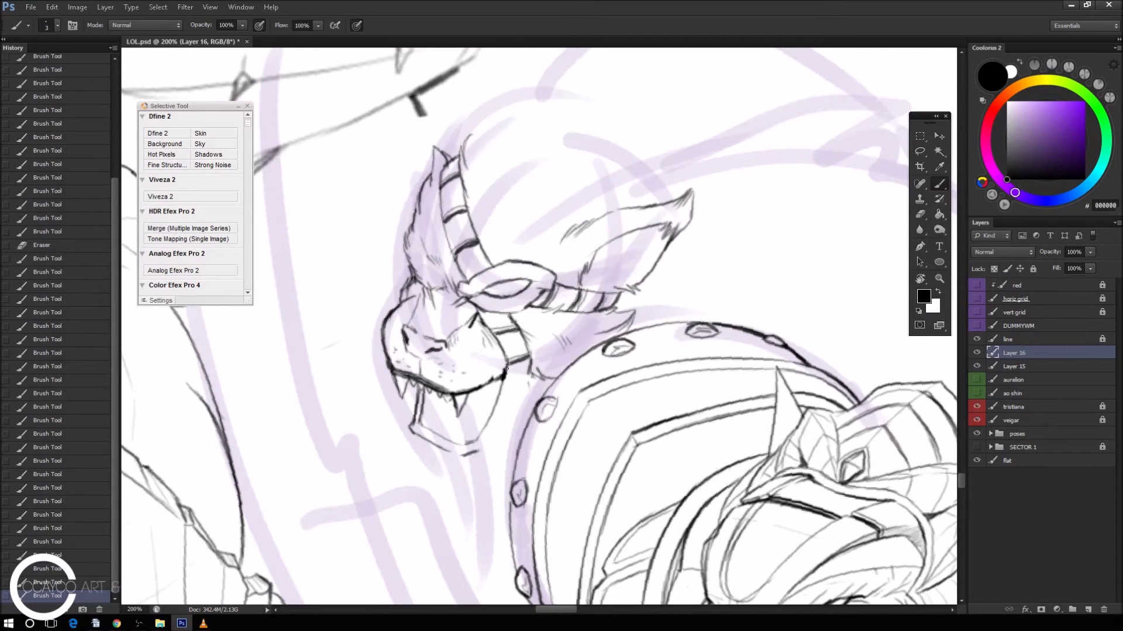
drag(510, 363, 479, 452)
drag(508, 370, 481, 445)
Darken and thicken the lower jaw outline on all sides.
mouse_move(422, 389)
mouse_down()
mouse_move(415, 435)
mouse_move(478, 449)
mouse_move(506, 379)
mouse_up()
drag(487, 432, 508, 377)
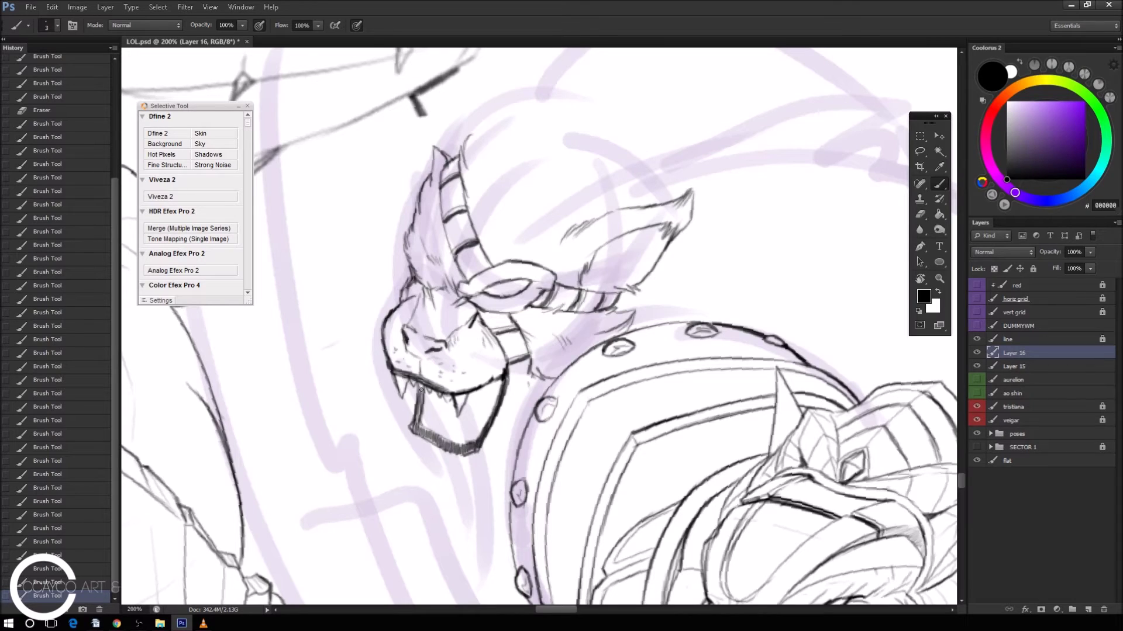
mouse_move(413, 431)
mouse_down()
mouse_move(450, 453)
mouse_move(483, 451)
mouse_move(460, 448)
mouse_up()
mouse_move(426, 432)
mouse_down()
mouse_move(466, 456)
mouse_move(449, 446)
mouse_up()
drag(422, 389, 420, 414)
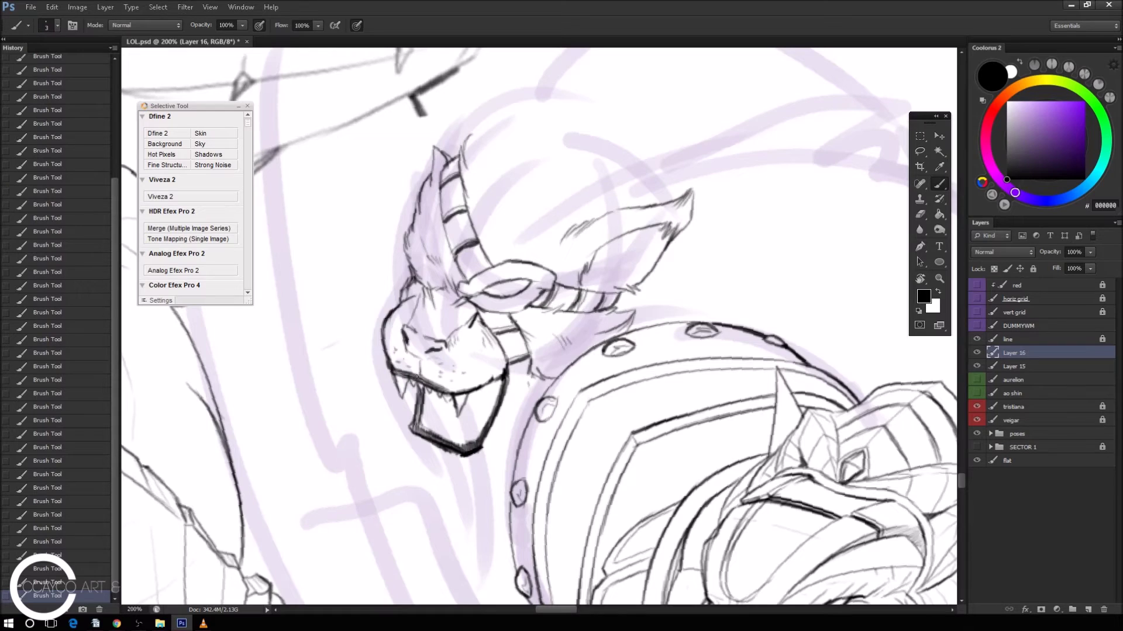
Draw a fang and small teeth inside the lower jaw.
mouse_move(441, 396)
mouse_down()
mouse_move(439, 421)
mouse_move(455, 434)
mouse_up()
mouse_move(496, 390)
mouse_down()
mouse_move(470, 443)
mouse_move(450, 441)
mouse_up()
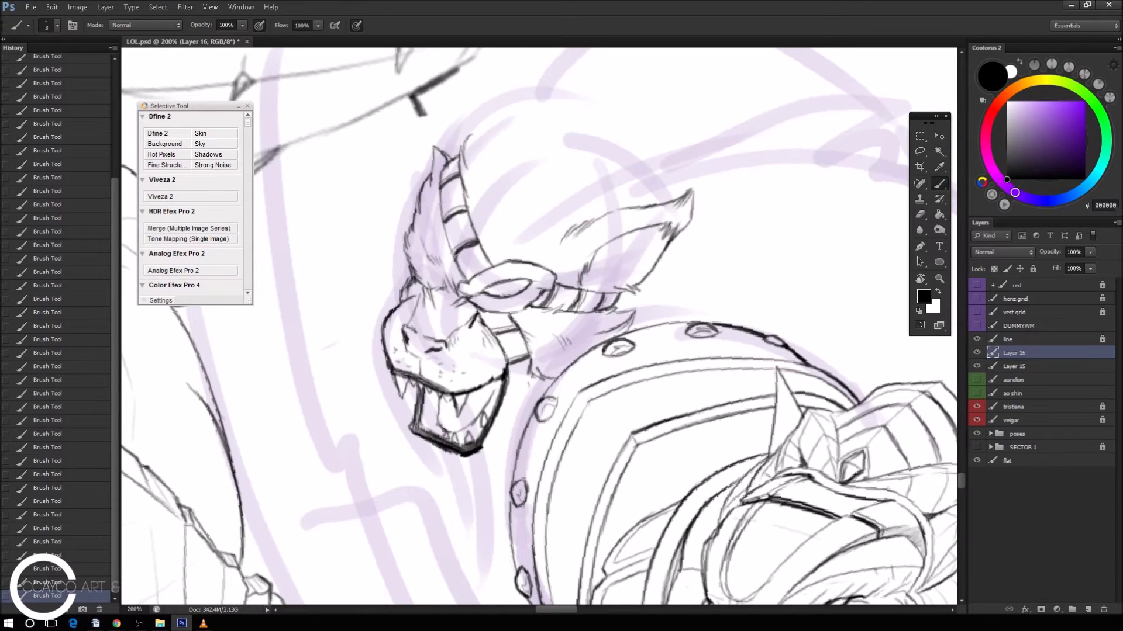
key(ctrl+z)
drag(423, 416, 430, 427)
mouse_move(425, 397)
mouse_down()
mouse_move(430, 406)
mouse_move(491, 383)
mouse_up()
Erase part of the lower jaw's bottom edge.
scroll(488, 371, down, 3)
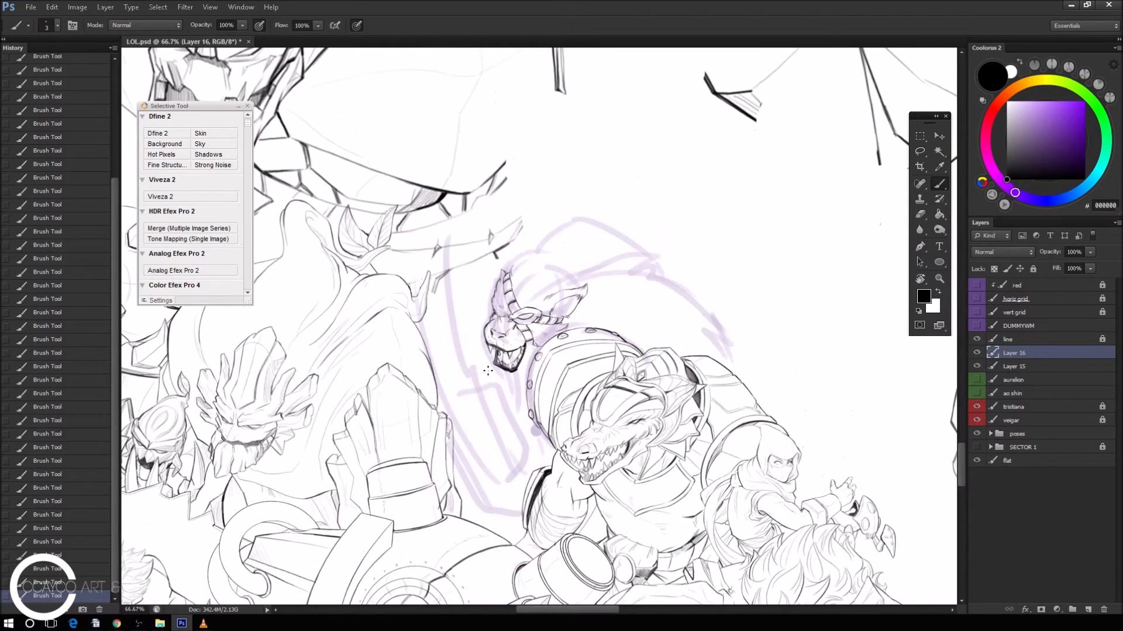
scroll(488, 371, up, 1)
scroll(488, 370, up, 1)
key(e)
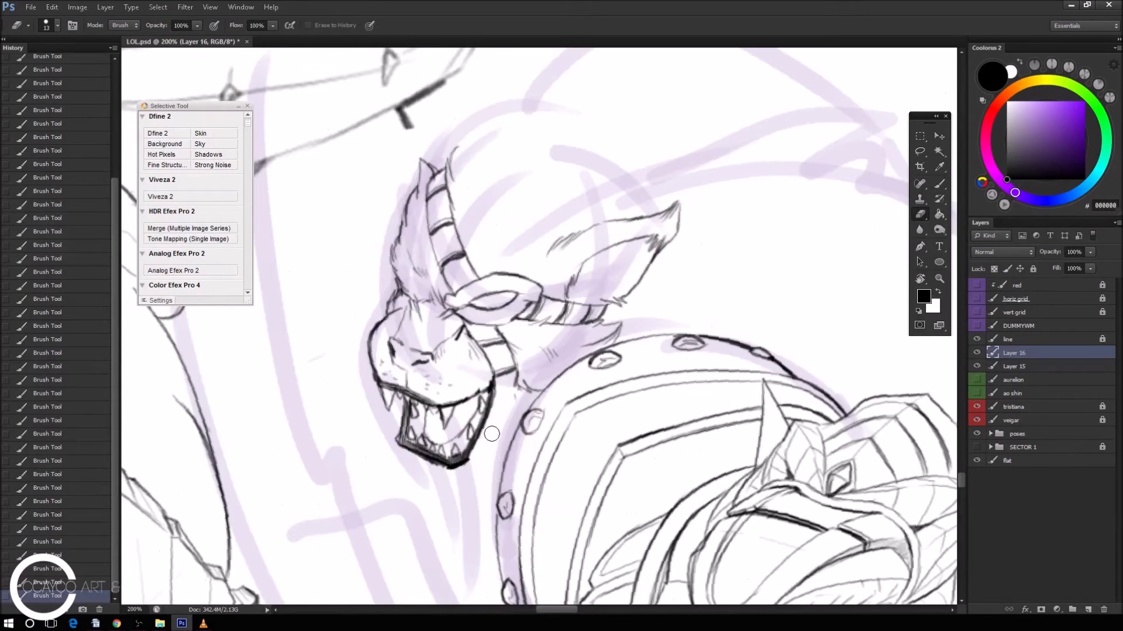
drag(470, 462, 450, 483)
mouse_move(502, 403)
mouse_down()
mouse_move(485, 437)
mouse_move(469, 435)
mouse_up()
Add short brush strokes below the jaw and beside the jaw strap.
key(b)
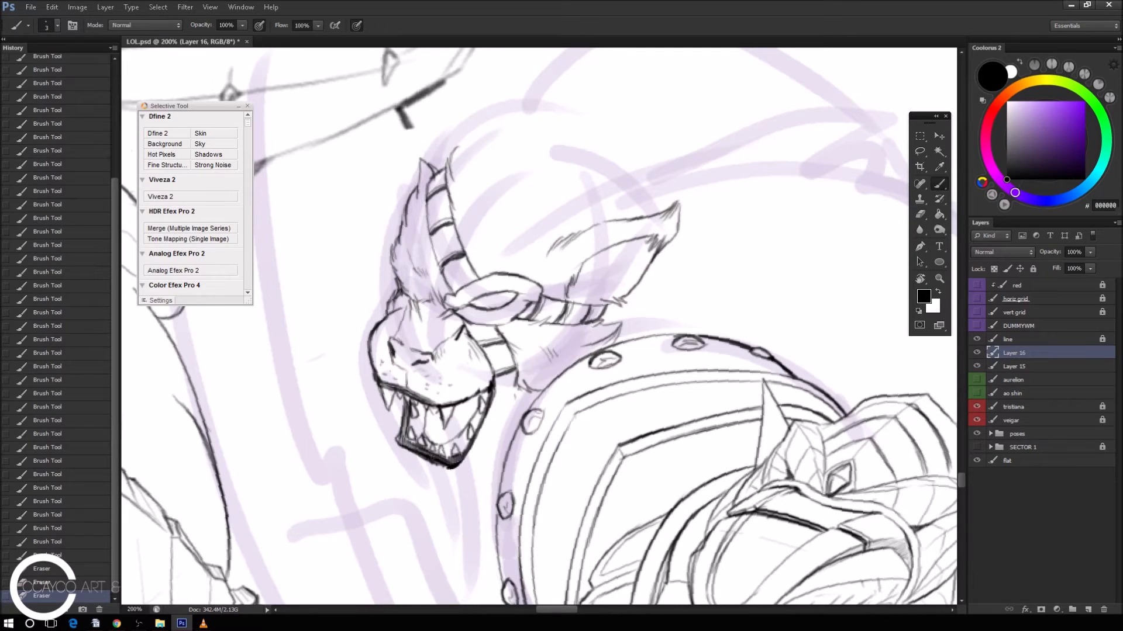
mouse_move(409, 455)
mouse_down()
mouse_move(388, 479)
mouse_move(421, 486)
mouse_up()
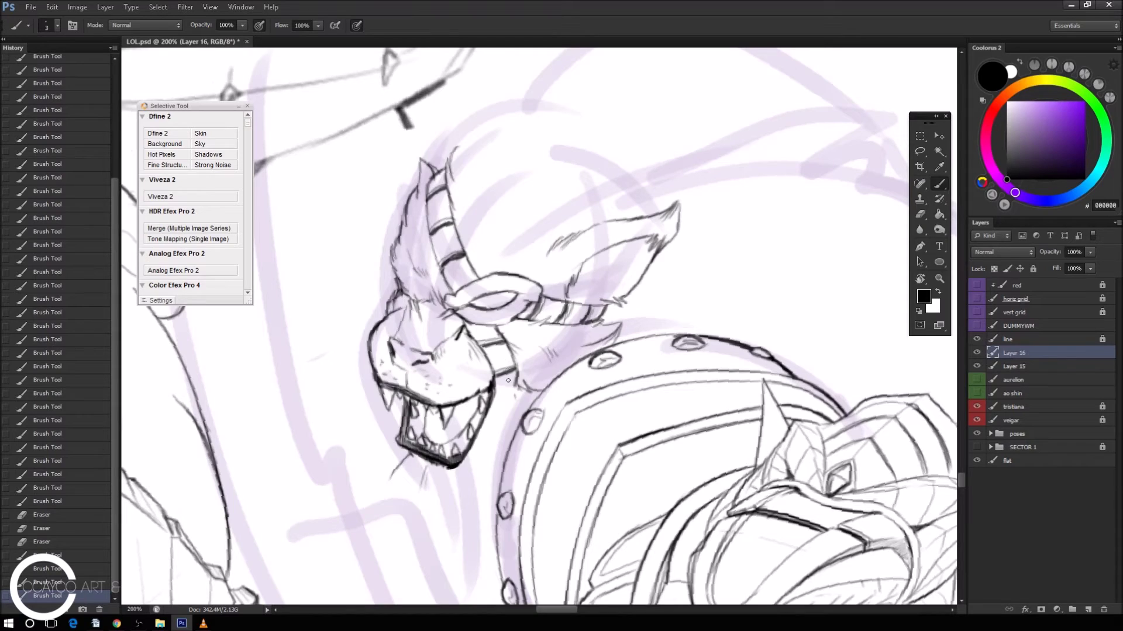
drag(496, 398, 517, 391)
key(ctrl+z)
mouse_move(514, 403)
mouse_down()
mouse_move(520, 389)
mouse_move(507, 396)
mouse_up()
mouse_move(515, 387)
mouse_down()
mouse_move(504, 392)
mouse_move(506, 429)
mouse_move(480, 459)
mouse_up()
Draw short and long curved fur strands hanging below the jaw.
drag(497, 418, 478, 453)
drag(497, 422, 485, 447)
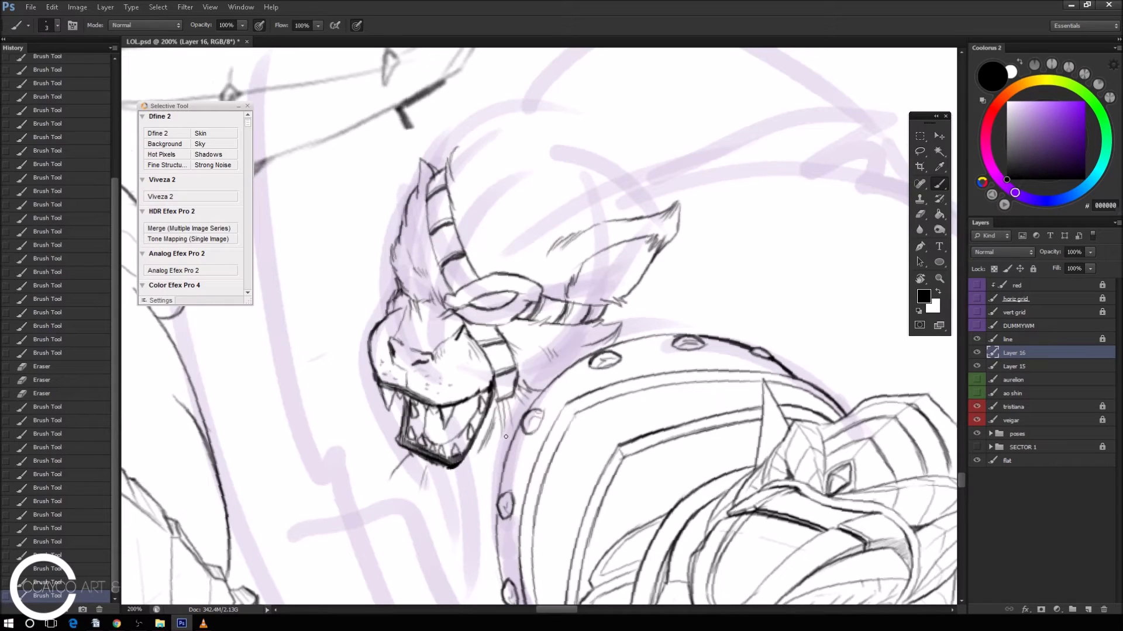
drag(502, 438, 460, 509)
drag(485, 457, 454, 524)
drag(497, 479, 457, 529)
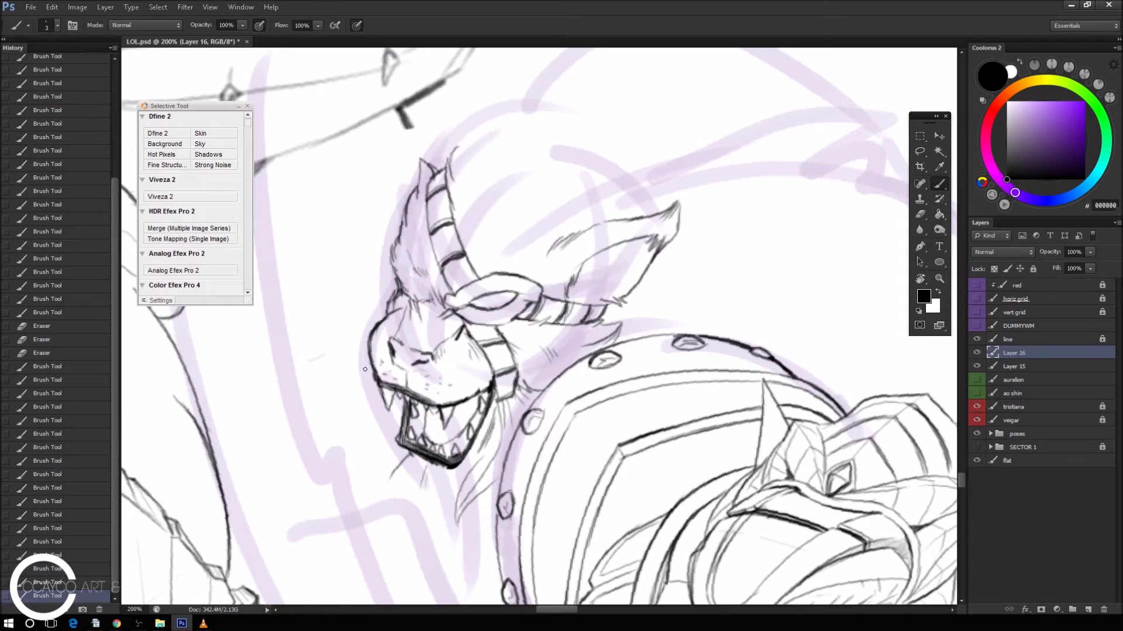
Try several thin strands below the jaw's left side, undoing each attempt.
drag(391, 479, 393, 524)
key(ctrl+z)
drag(389, 475, 390, 538)
key(ctrl+z)
drag(386, 484, 383, 541)
key(ctrl+z)
mouse_move(393, 475)
mouse_down()
mouse_move(390, 543)
mouse_move(403, 558)
mouse_up()
key(ctrl+z)
drag(387, 508, 391, 539)
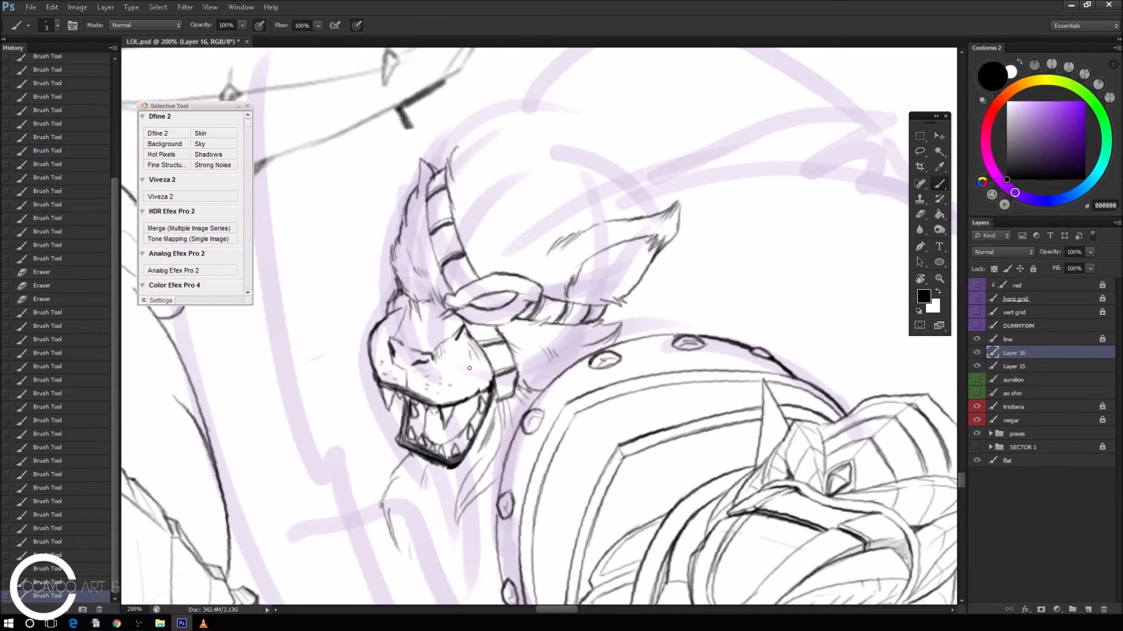
key(ctrl+minus)
drag(544, 358, 542, 310)
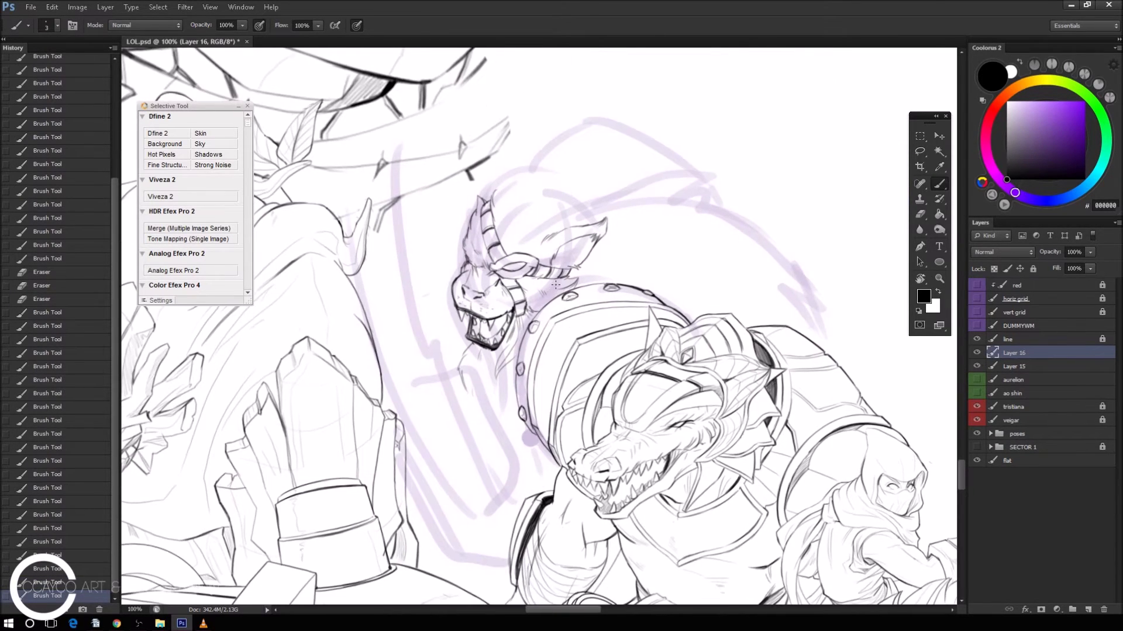
Draw lighter fur strokes below the jaw, replacing an undone dark stroke.
key(ctrl+plus)
drag(433, 392, 403, 508)
mouse_move(411, 433)
mouse_down()
mouse_move(402, 509)
mouse_move(406, 475)
mouse_up()
key(ctrl+z)
mouse_move(421, 418)
mouse_down()
mouse_move(403, 477)
mouse_move(409, 506)
mouse_up()
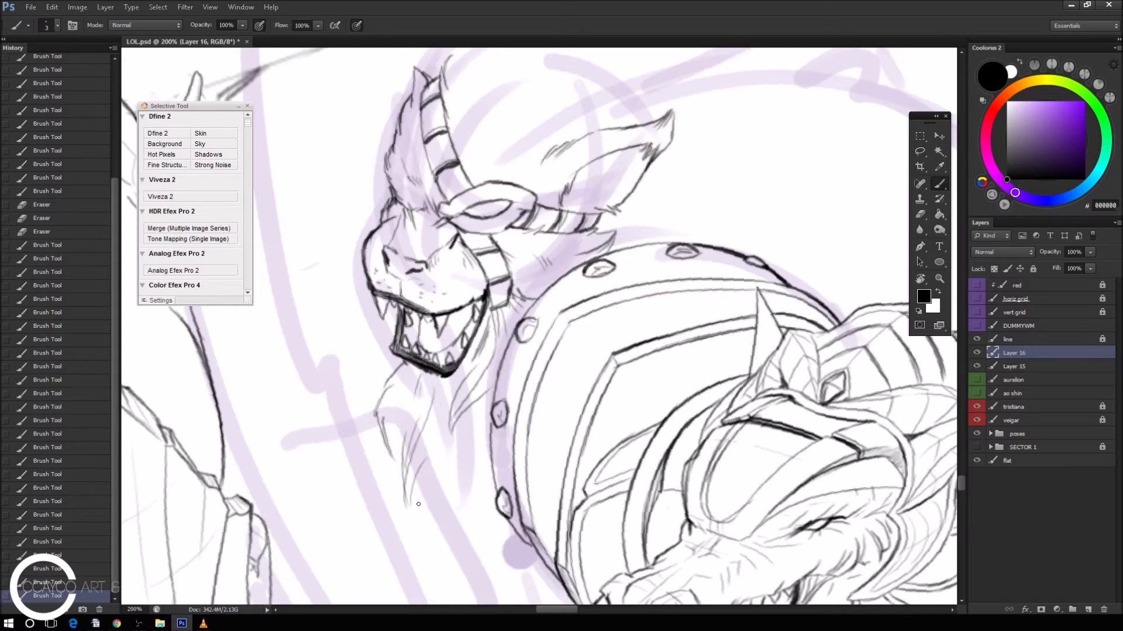
drag(436, 500, 404, 511)
mouse_move(409, 458)
mouse_down()
mouse_move(401, 506)
mouse_move(445, 470)
mouse_up()
Add fur strands across the neck and along the left side of the jaw.
mouse_move(487, 422)
mouse_down()
mouse_move(437, 453)
mouse_move(489, 453)
mouse_up()
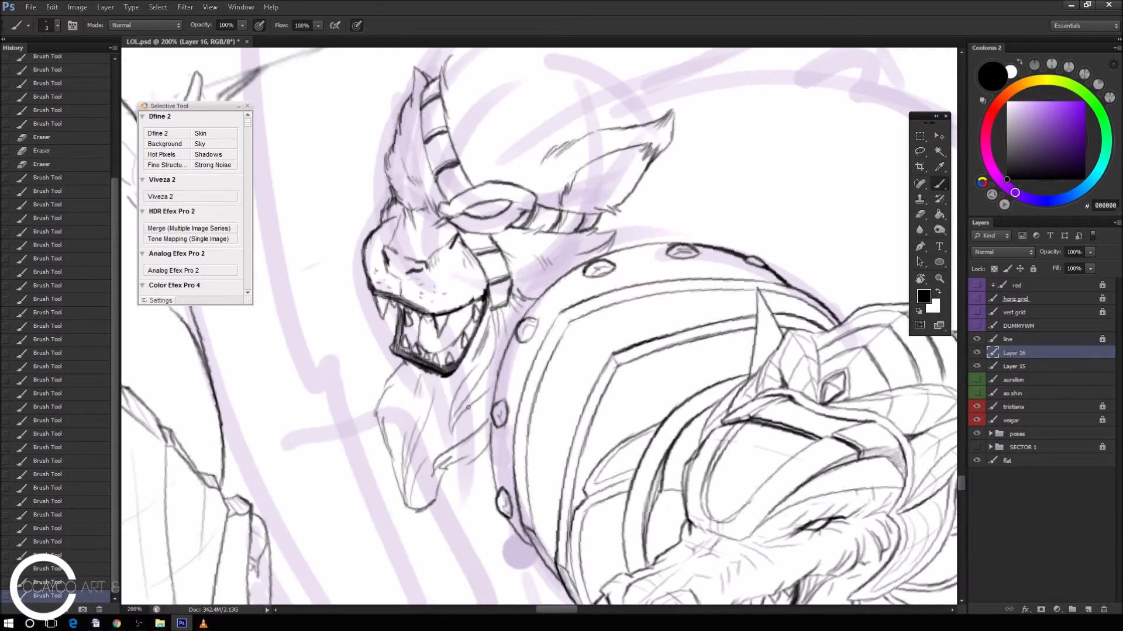
mouse_move(490, 452)
mouse_down()
mouse_move(453, 496)
mouse_move(477, 487)
mouse_up()
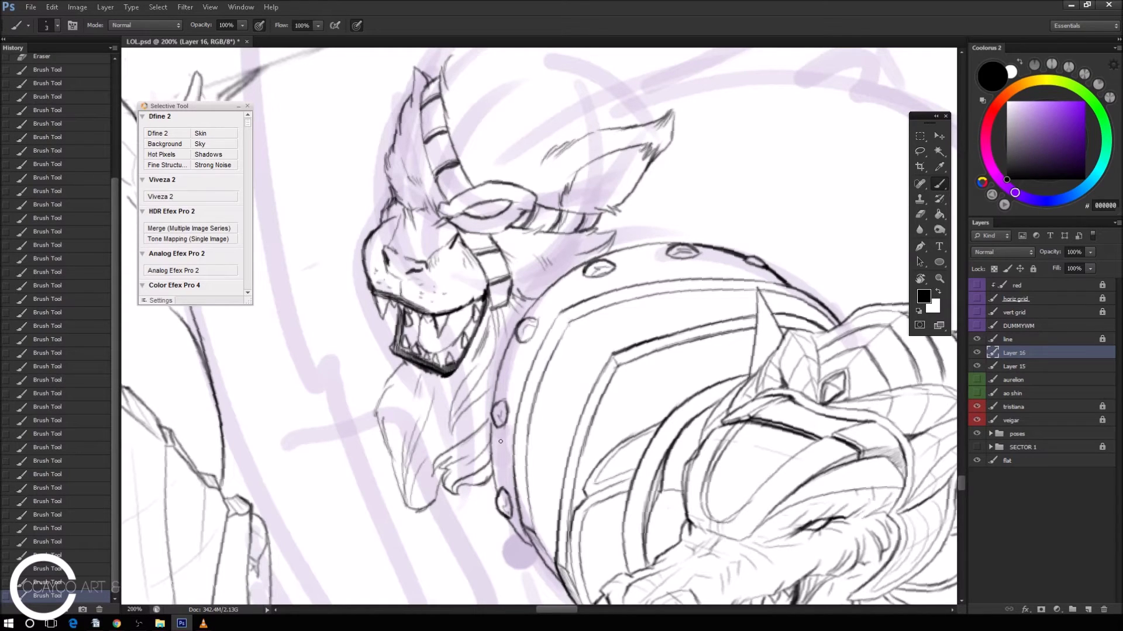
drag(387, 377, 375, 326)
mouse_move(371, 287)
mouse_down()
mouse_move(349, 331)
mouse_move(357, 392)
mouse_up()
mouse_move(380, 339)
mouse_down()
mouse_move(360, 390)
mouse_move(377, 389)
mouse_up()
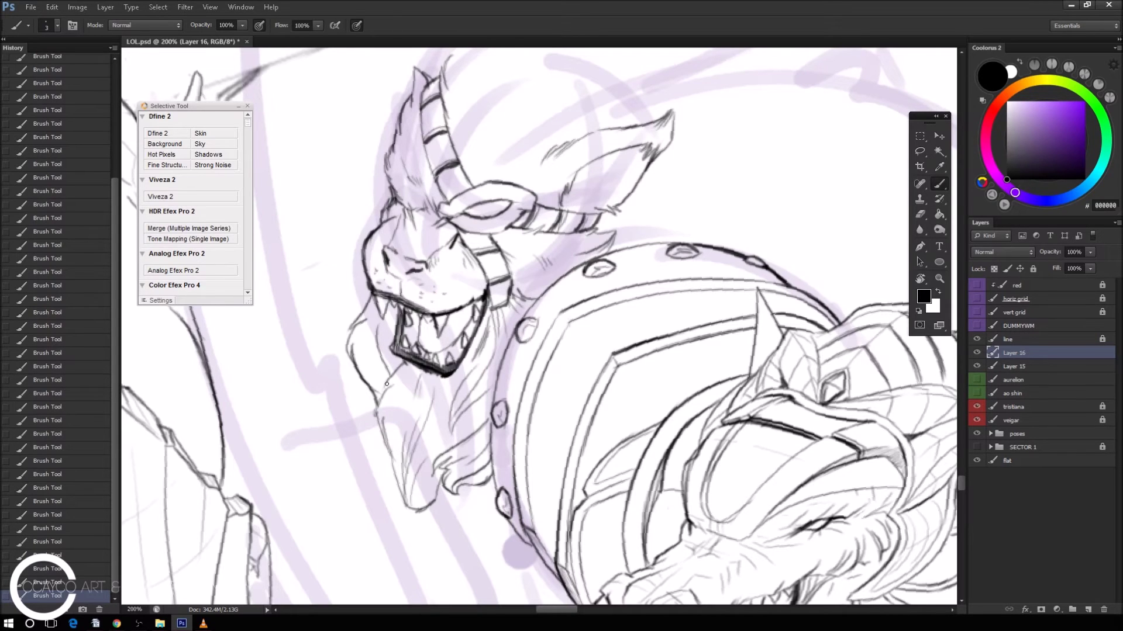
Erase part of the horn ring and redraw its lines with the Brush.
key(ctrl+minus)
key(ctrl+plus)
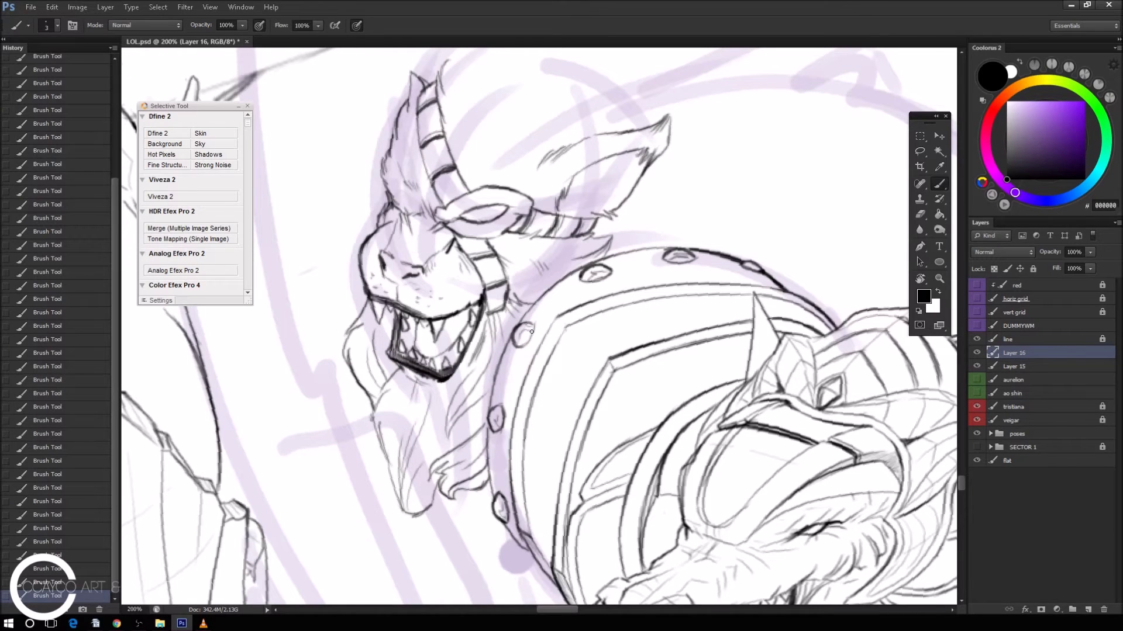
drag(532, 332, 576, 359)
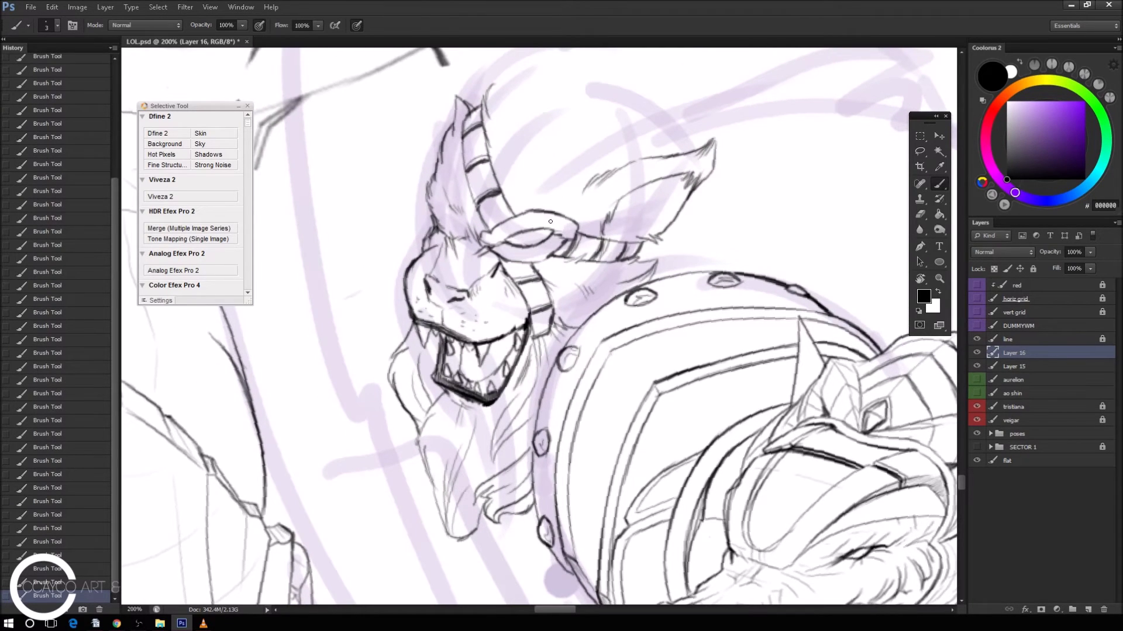
key(e)
mouse_move(566, 213)
mouse_down()
mouse_move(515, 231)
mouse_move(558, 231)
mouse_move(529, 231)
mouse_up()
key(b)
drag(502, 239, 540, 228)
drag(504, 237, 532, 224)
drag(507, 233, 533, 227)
key(ctrl+minus)
key(ctrl+minus)
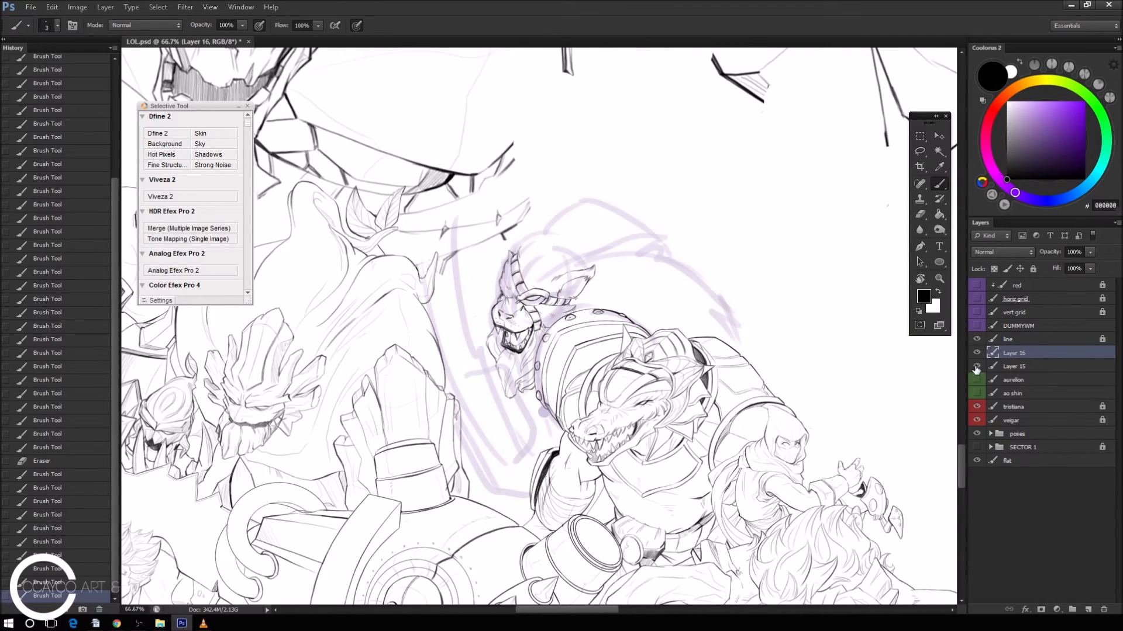
click(976, 366)
click(976, 368)
key(ctrl+plus)
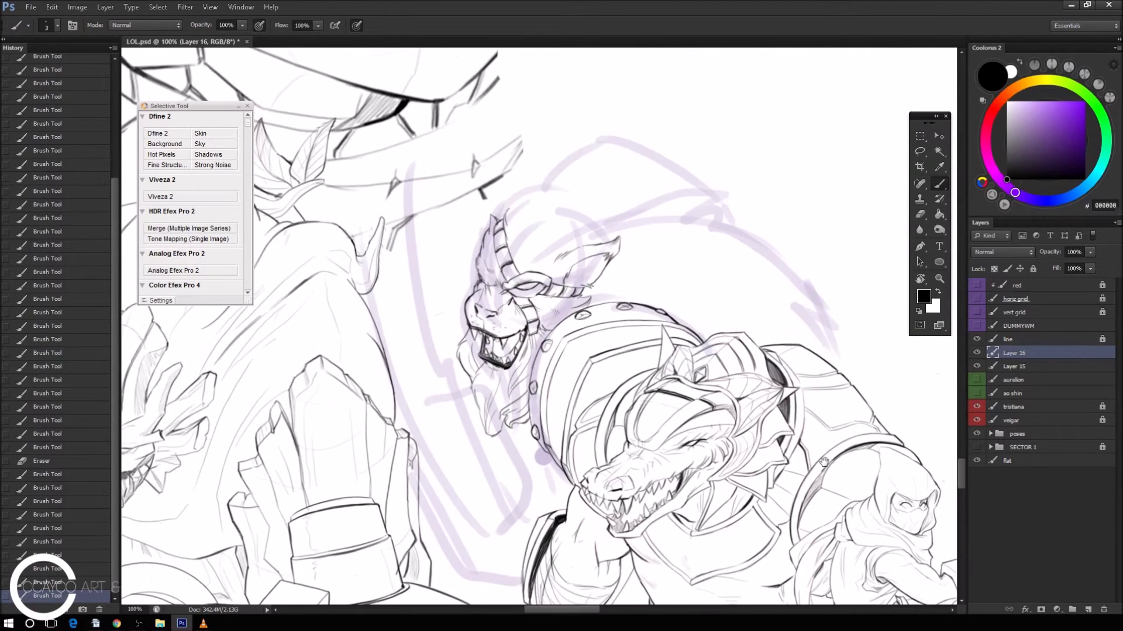
drag(819, 447, 739, 460)
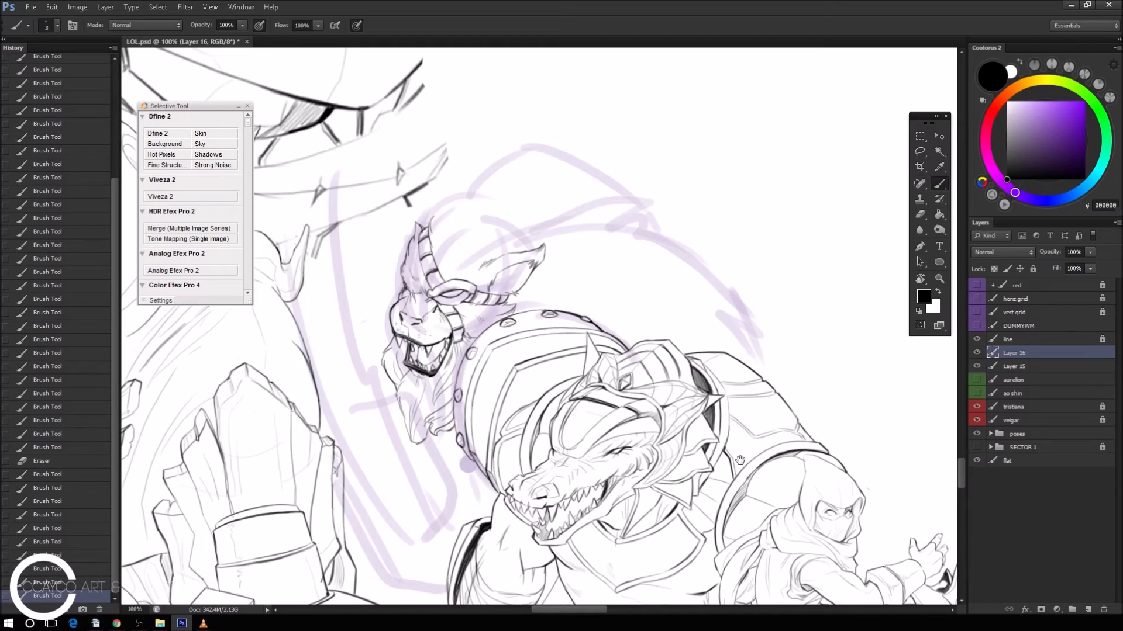
scroll(527, 291, up, 5)
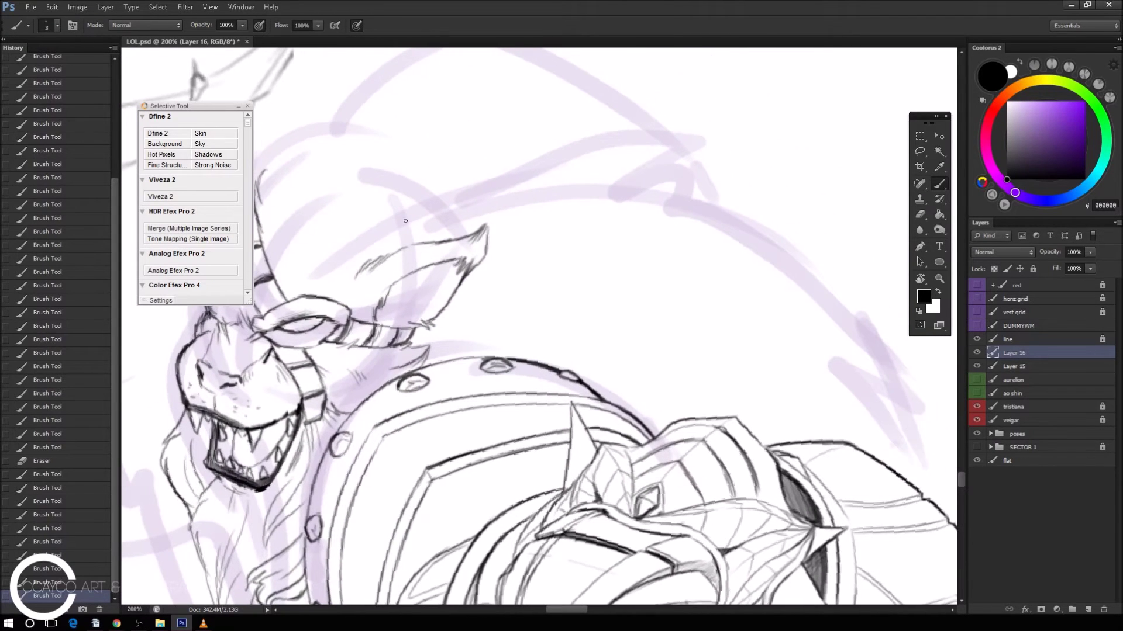
Ink the spike outline rising behind the ear and curving back down.
mouse_move(447, 307)
mouse_down()
mouse_move(507, 315)
mouse_move(541, 334)
mouse_move(560, 368)
mouse_up()
drag(529, 321, 565, 369)
drag(532, 322, 636, 353)
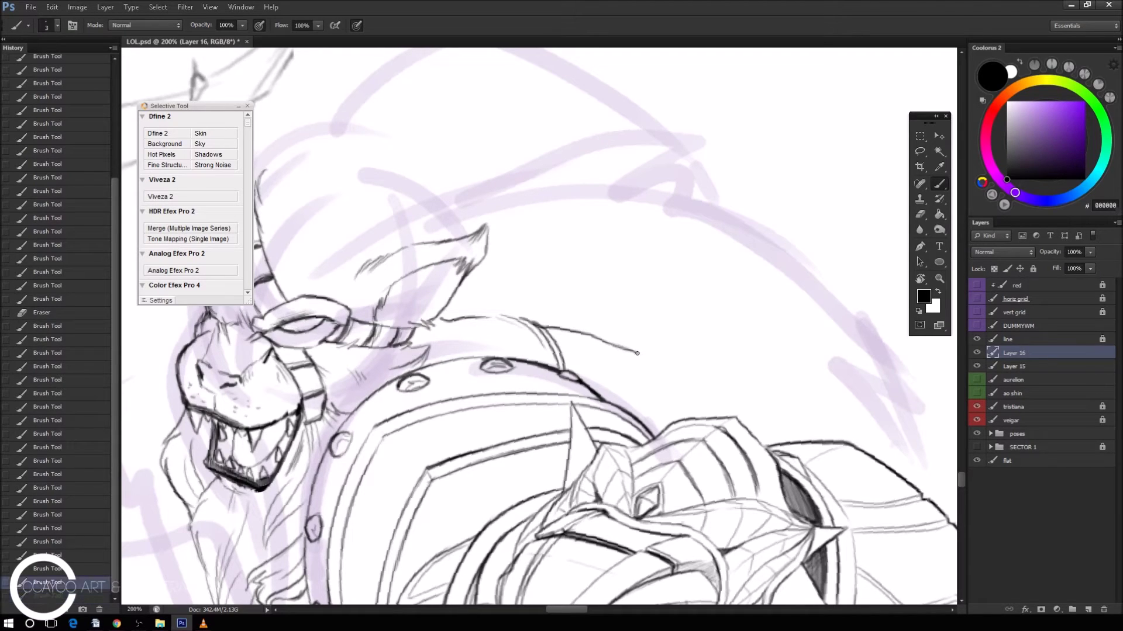
mouse_move(612, 344)
mouse_down()
mouse_move(607, 386)
mouse_move(592, 393)
mouse_up()
Clean stray strokes near the spike using a 10 px Eraser.
key(e)
drag(656, 373, 647, 337)
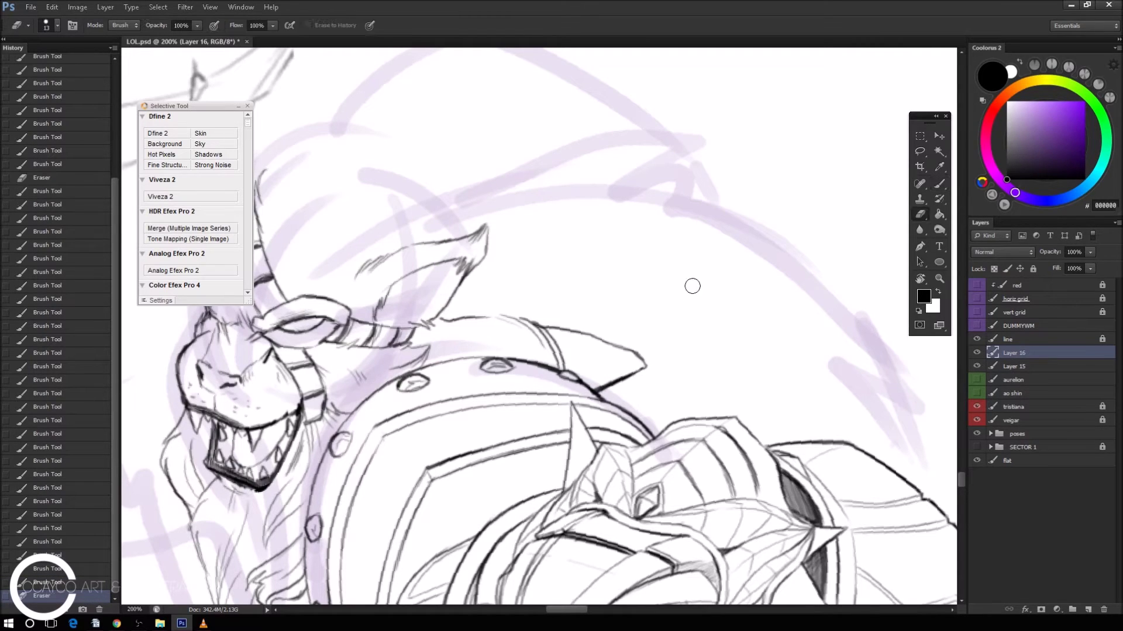
right_click(675, 229)
drag(696, 264, 692, 264)
key(Return)
key(b)
mouse_move(565, 349)
mouse_down()
mouse_move(640, 362)
mouse_move(594, 383)
mouse_move(605, 385)
mouse_move(631, 371)
mouse_move(561, 349)
mouse_move(619, 351)
mouse_up()
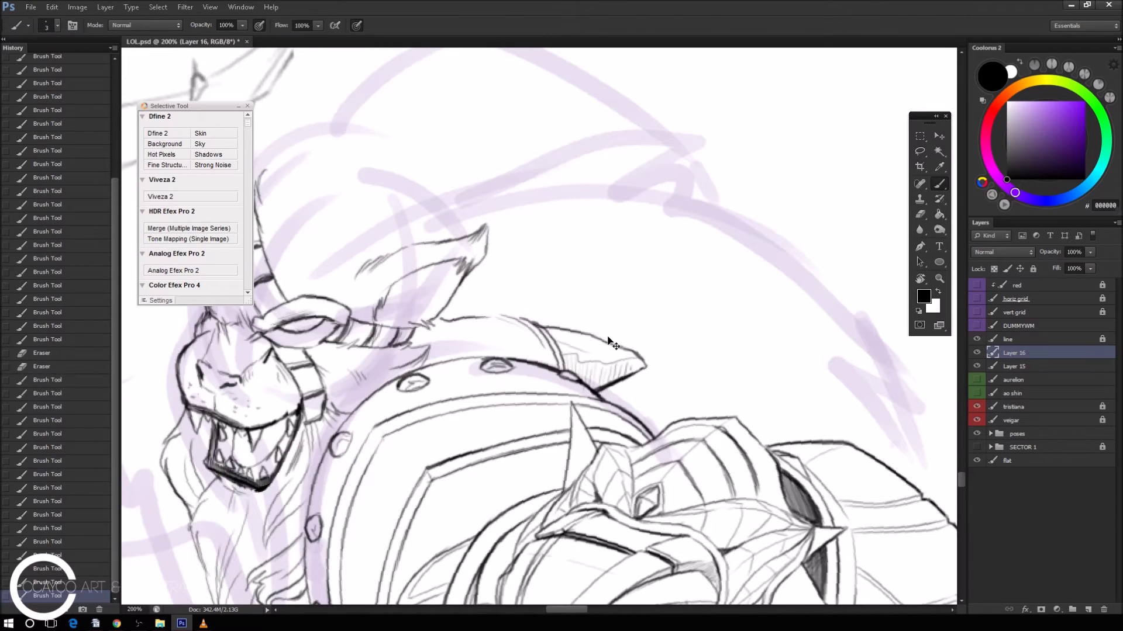
Save LOL.psd with Ctrl+S.
scroll(760, 313, down, 3)
key(ctrl+s)
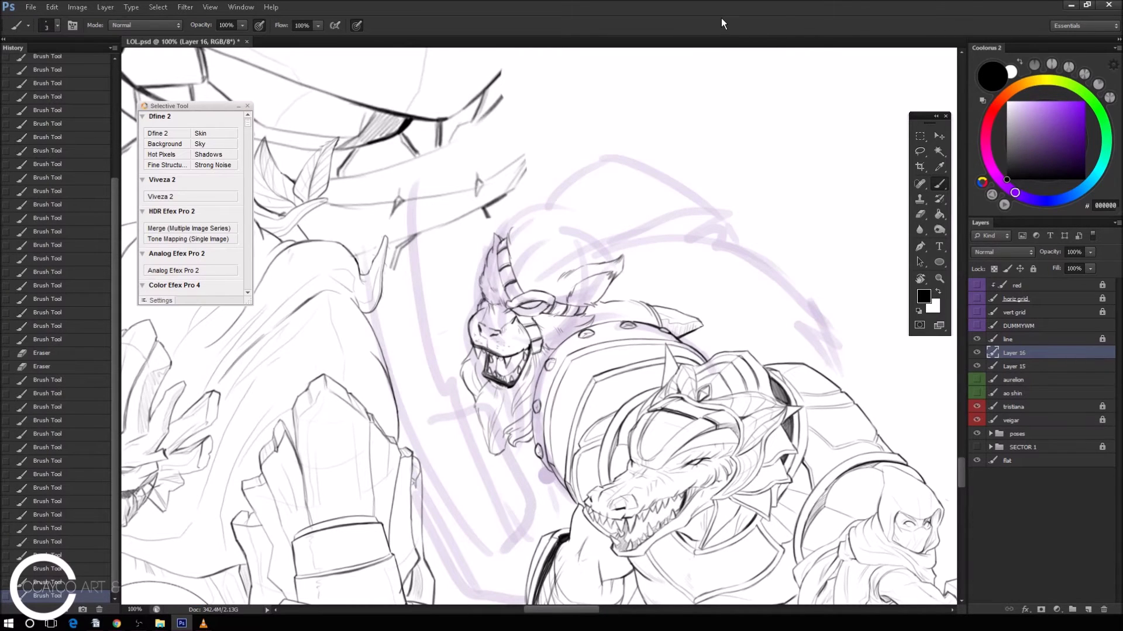
scroll(624, 180, up, 3)
drag(689, 202, 625, 216)
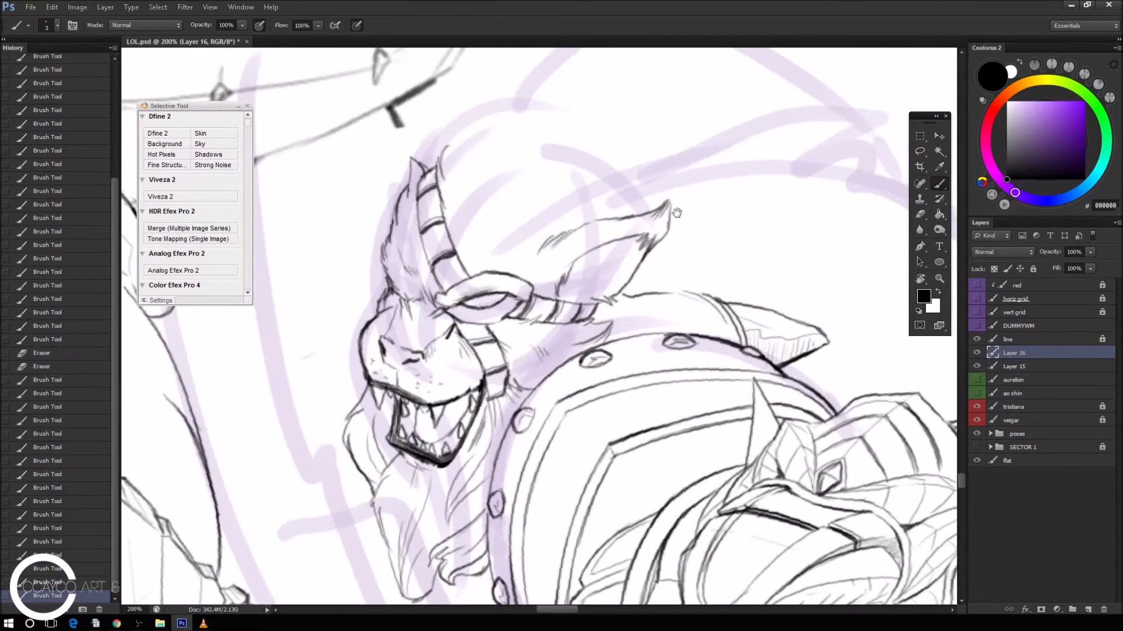
Ink the ear's upper outline and hatch across the face and ear.
mouse_move(447, 181)
mouse_down()
mouse_move(468, 147)
mouse_move(547, 136)
mouse_move(597, 154)
mouse_up()
mouse_move(560, 173)
mouse_down()
mouse_move(617, 166)
mouse_move(597, 209)
mouse_move(500, 250)
mouse_up()
drag(524, 210, 495, 258)
drag(517, 213, 497, 257)
drag(484, 208, 473, 261)
mouse_move(496, 183)
mouse_down()
mouse_move(466, 261)
mouse_move(457, 254)
mouse_up()
Hatch dark hair strands into the mane, redoing one stroke.
drag(462, 200, 448, 243)
drag(460, 167, 444, 229)
drag(480, 135, 434, 218)
key(ctrl+z)
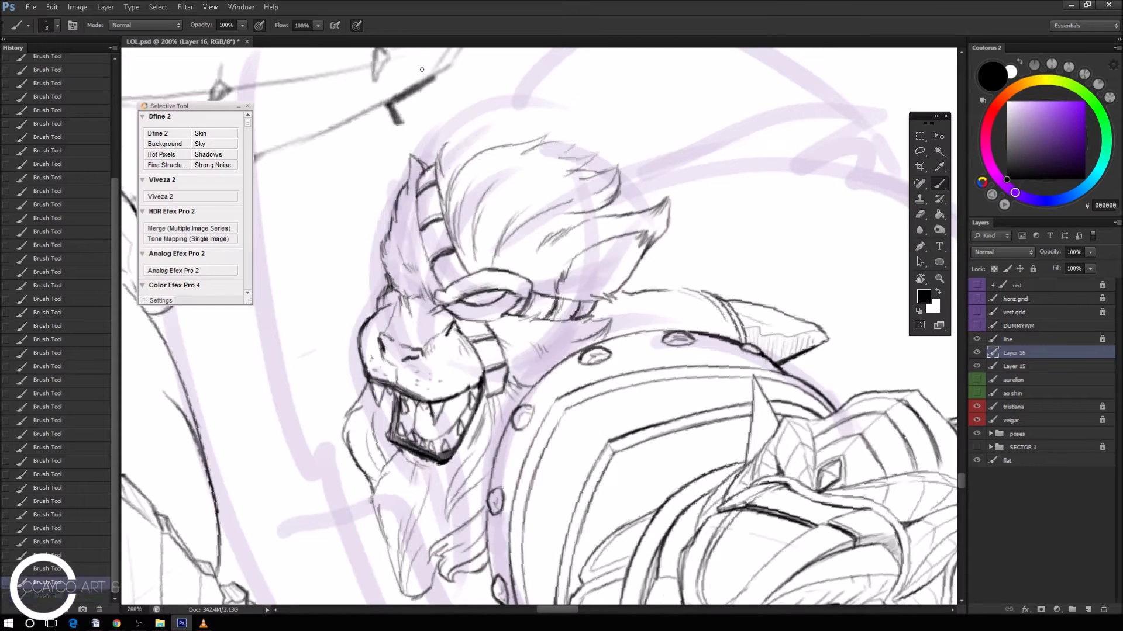
drag(460, 152, 443, 205)
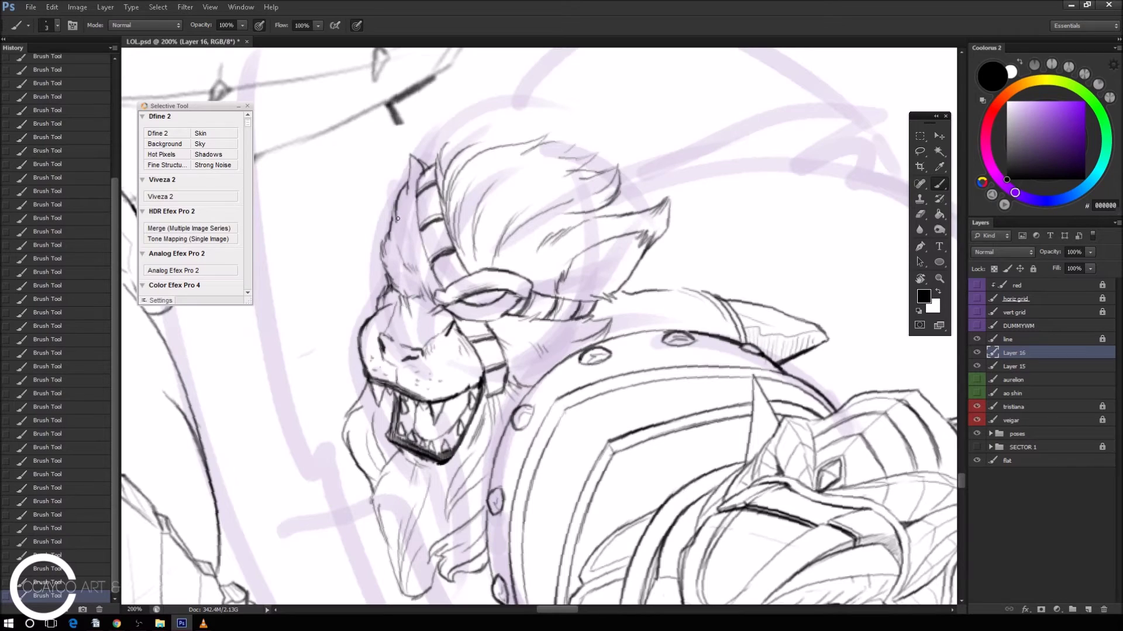
Erase a spot near the horn tip and ink hair strands atop the head.
drag(388, 231, 401, 134)
key(ctrl+z)
key(e)
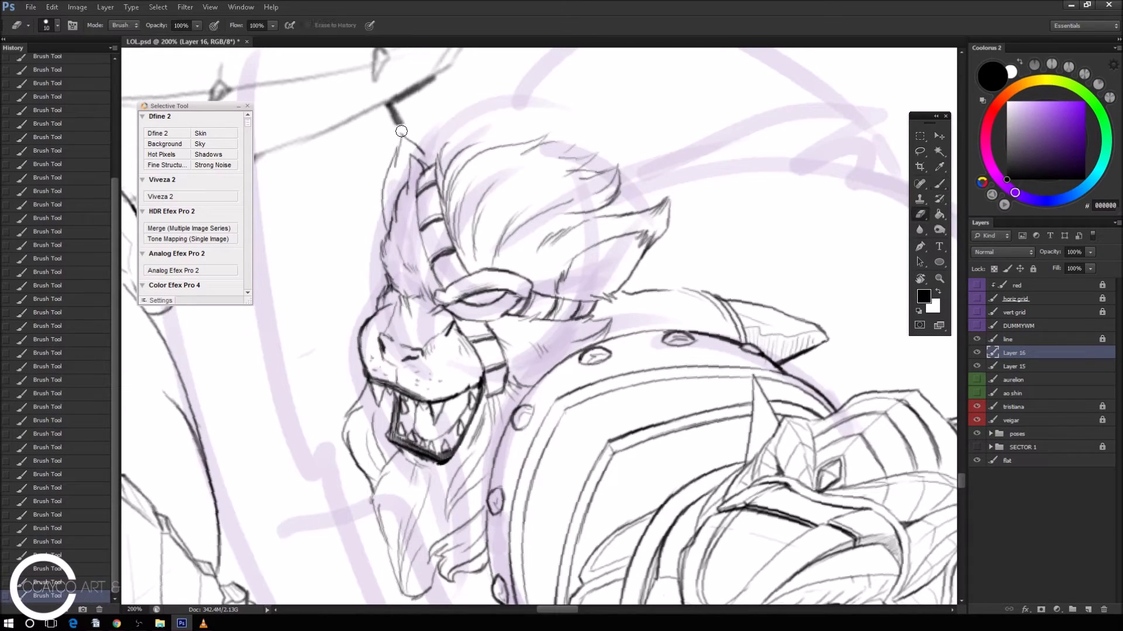
drag(402, 132, 427, 154)
key(b)
drag(408, 139, 432, 156)
Review the head zoomed out, glance at the browser, then zoom back to 200%.
key(ctrl+minus)
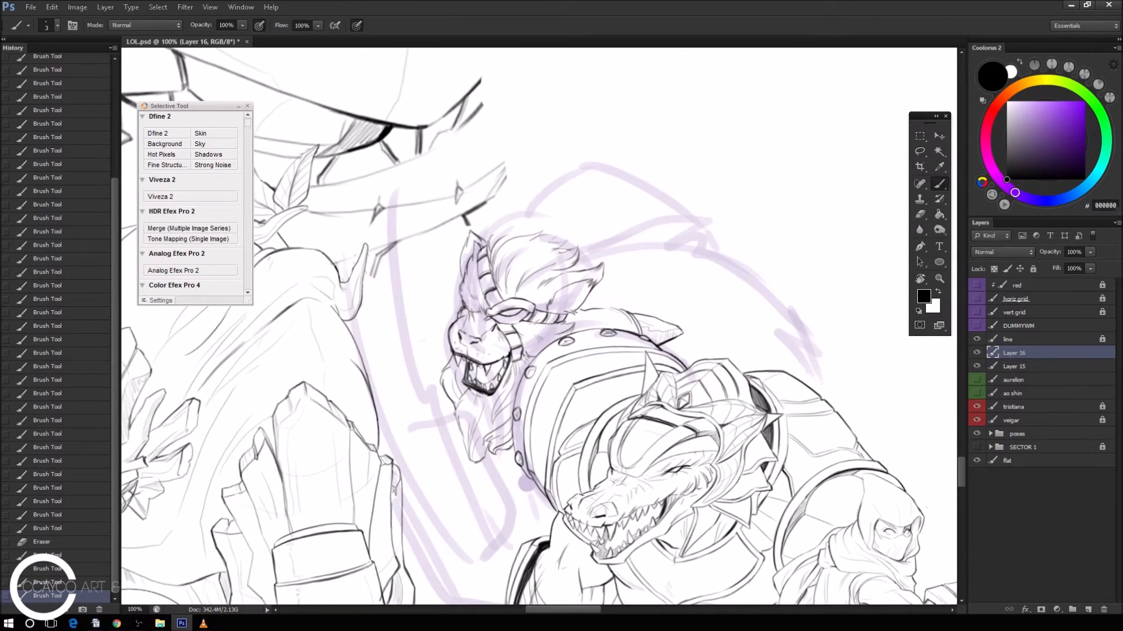
click(117, 624)
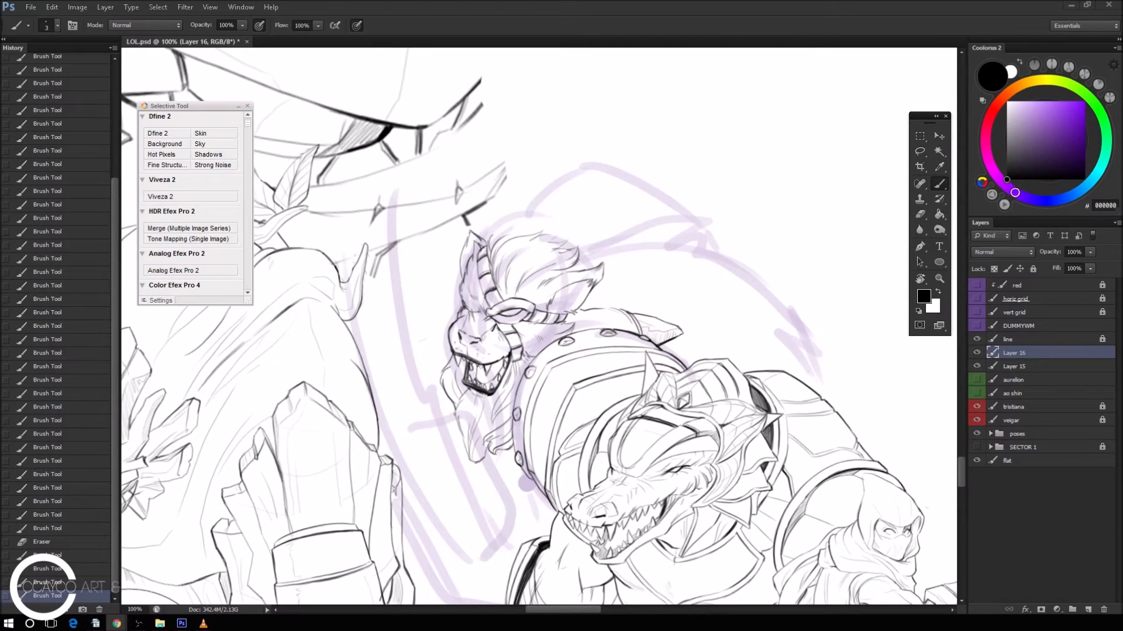
click(768, 285)
drag(723, 244, 739, 275)
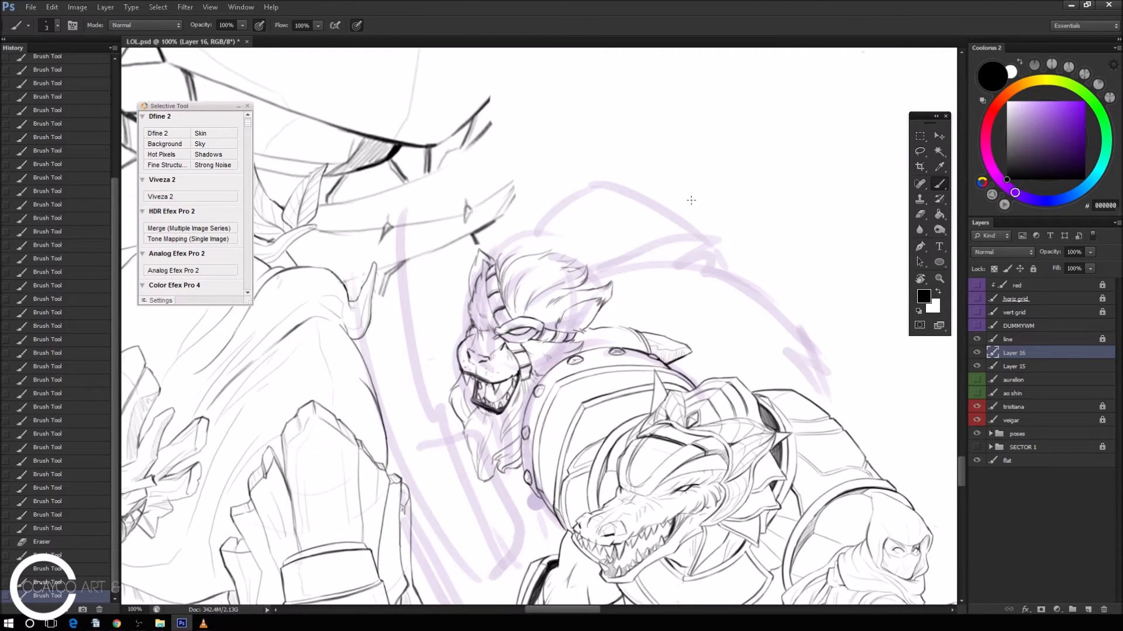
key(alt+Tab)
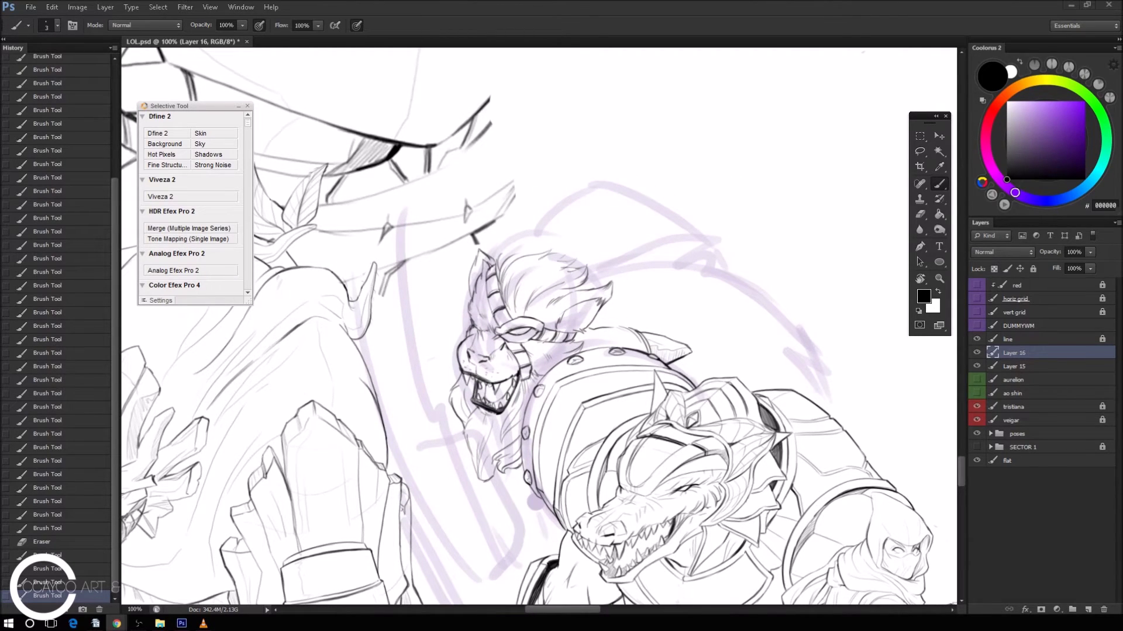
key(alt+Tab)
drag(765, 261, 757, 274)
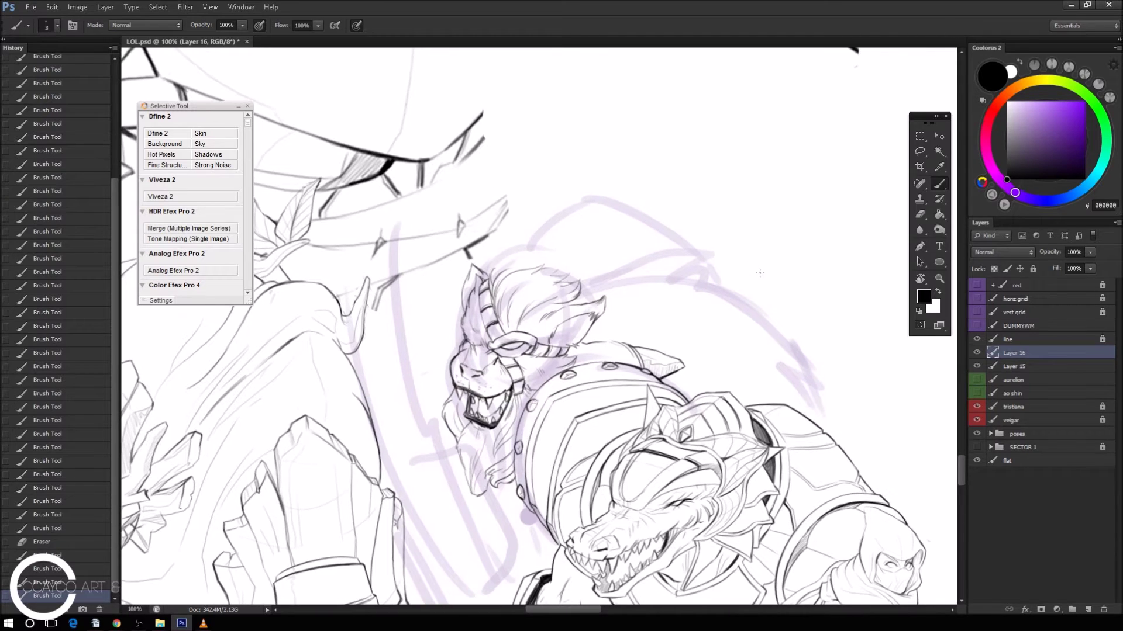
key(ctrl+plus)
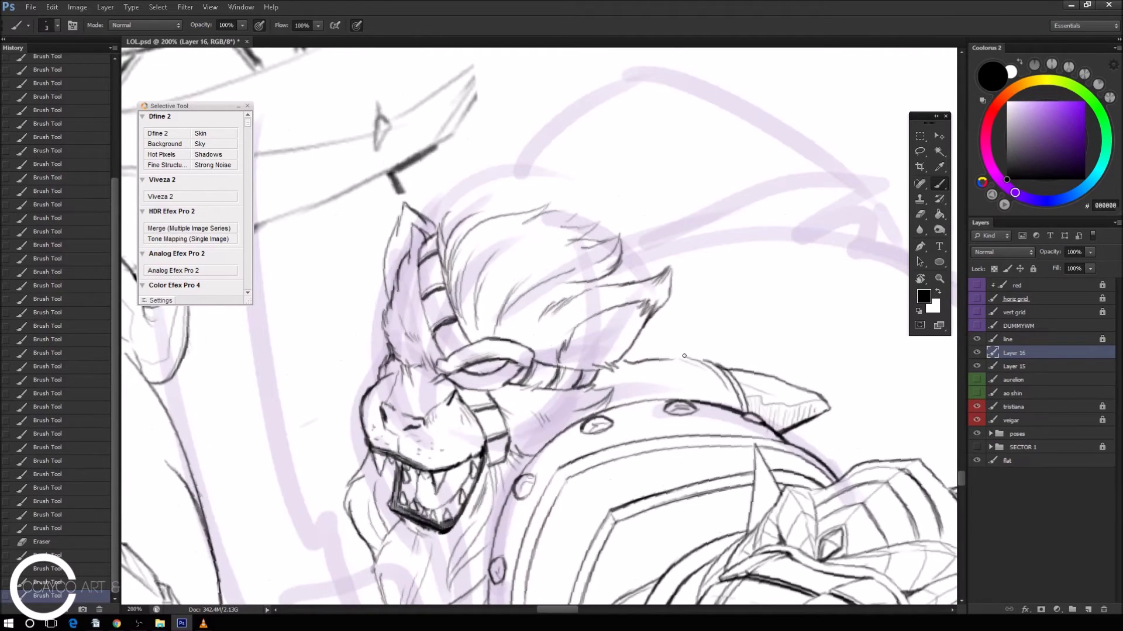
Ink small hair strands plus the curved back and top of the mane.
mouse_move(643, 359)
mouse_down()
mouse_move(651, 335)
mouse_move(656, 345)
mouse_up()
drag(654, 354, 658, 345)
mouse_move(656, 354)
mouse_down()
mouse_move(701, 353)
mouse_move(710, 339)
mouse_up()
mouse_move(715, 337)
mouse_down()
mouse_move(699, 268)
mouse_move(724, 323)
mouse_up()
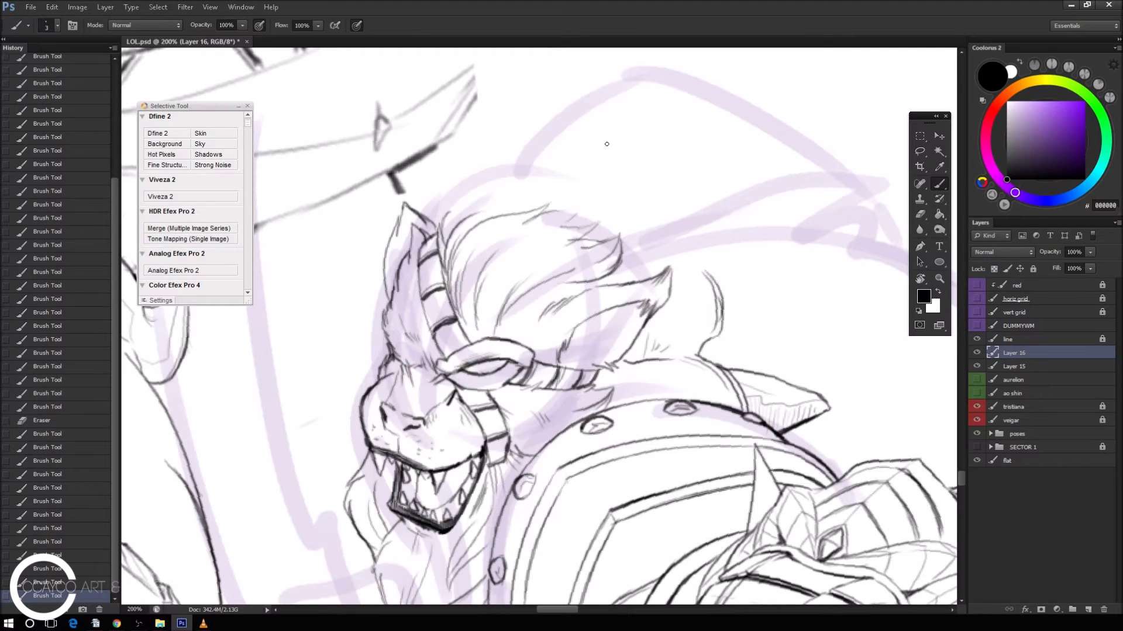
drag(710, 270, 726, 324)
mouse_move(694, 265)
mouse_down()
mouse_move(720, 280)
mouse_move(680, 267)
mouse_up()
mouse_move(689, 310)
mouse_down()
mouse_move(696, 332)
mouse_move(680, 322)
mouse_move(677, 274)
mouse_up()
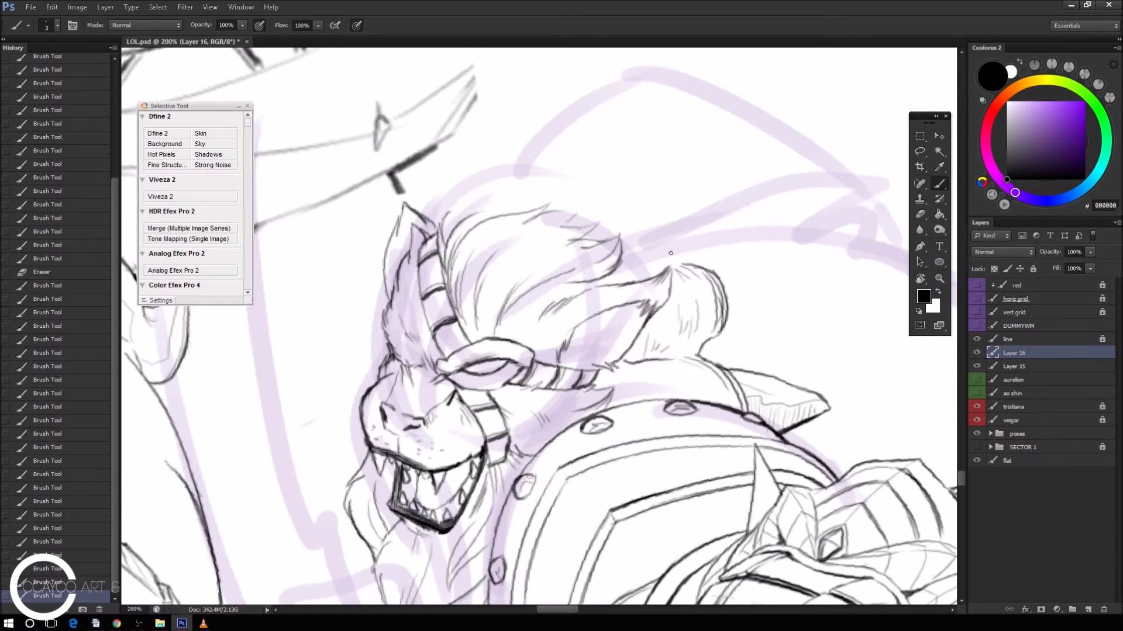
Ink the hair outline with short strokes, undoing one.
mouse_move(630, 268)
mouse_down()
mouse_move(660, 267)
mouse_move(641, 251)
mouse_move(646, 269)
mouse_up()
drag(664, 261, 652, 270)
drag(638, 258, 625, 271)
mouse_move(682, 250)
mouse_down()
mouse_move(672, 265)
mouse_move(654, 221)
mouse_up()
key(ctrl+z)
Draw lines along the top of the hair, then undo the recent ones.
mouse_move(555, 205)
mouse_down()
mouse_move(623, 196)
mouse_move(672, 259)
mouse_up()
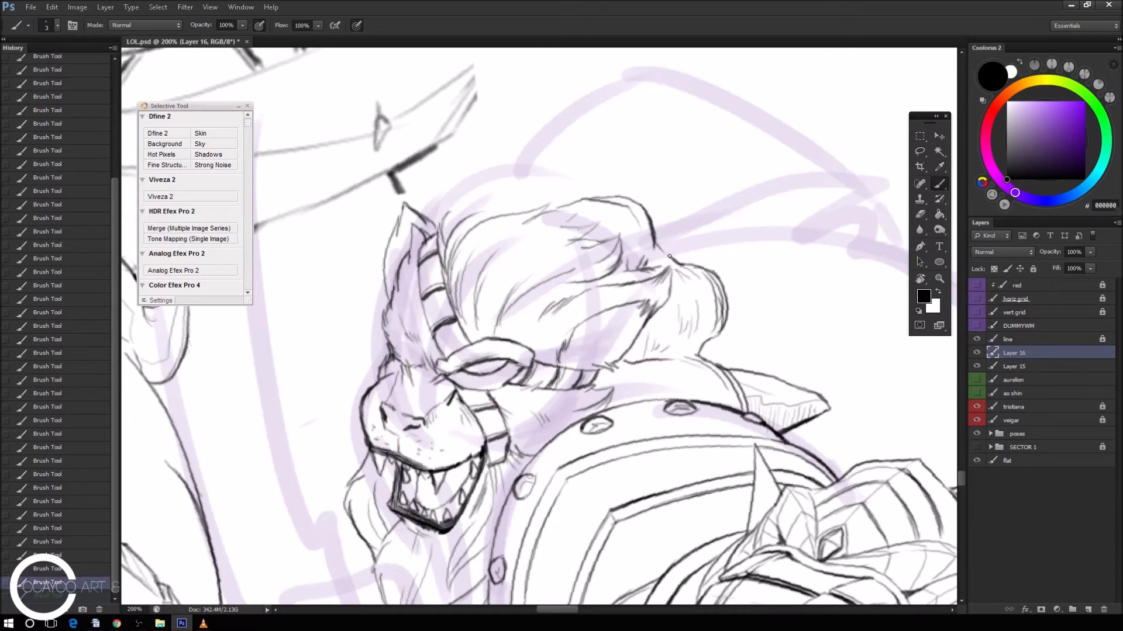
drag(586, 202, 627, 221)
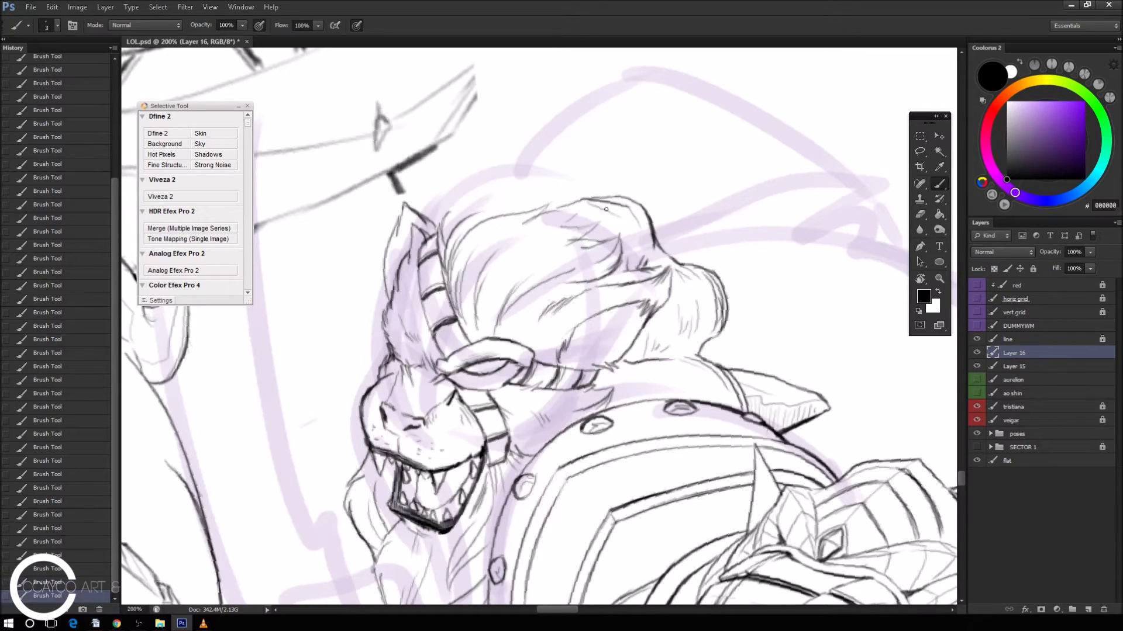
drag(551, 208, 590, 200)
drag(481, 215, 510, 205)
key(ctrl+alt+z)
key(ctrl+alt+z)
mouse_move(530, 193)
mouse_down()
mouse_move(555, 206)
mouse_move(484, 209)
mouse_move(520, 192)
mouse_move(462, 221)
mouse_move(448, 242)
mouse_up()
key(ctrl+alt+z)
drag(498, 138, 547, 231)
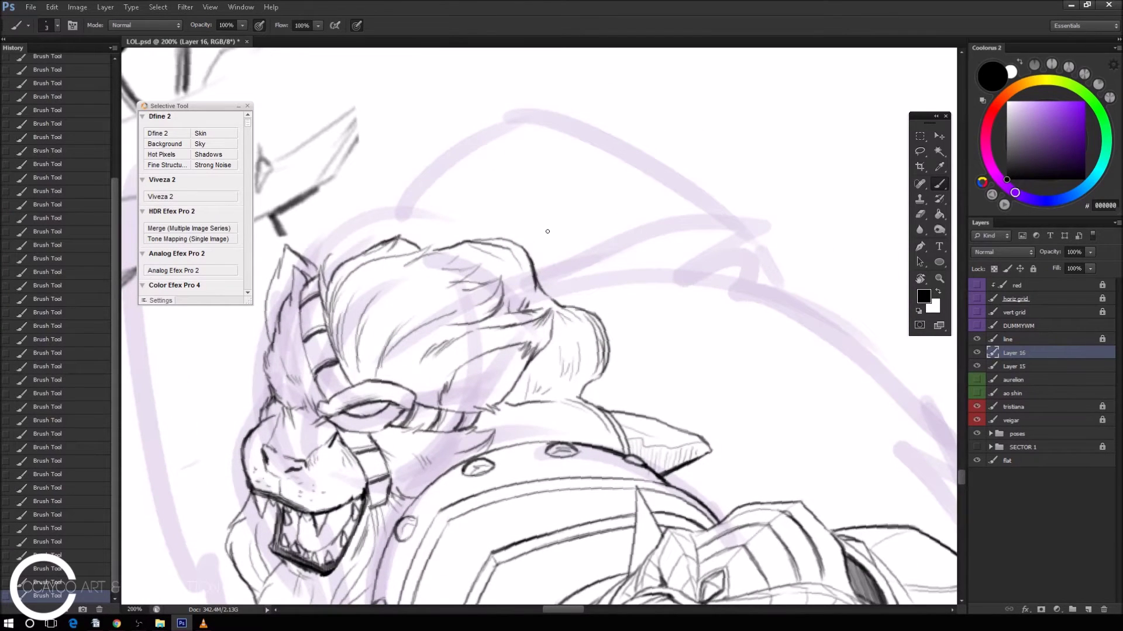
Extend the hair outline rightward, hatch the lower ear and redo a hair-top stroke.
drag(606, 374, 660, 343)
mouse_move(587, 307)
mouse_down()
mouse_move(677, 321)
mouse_move(636, 358)
mouse_move(605, 354)
mouse_move(610, 376)
mouse_up()
mouse_move(655, 336)
mouse_down()
mouse_move(618, 368)
mouse_move(640, 356)
mouse_up()
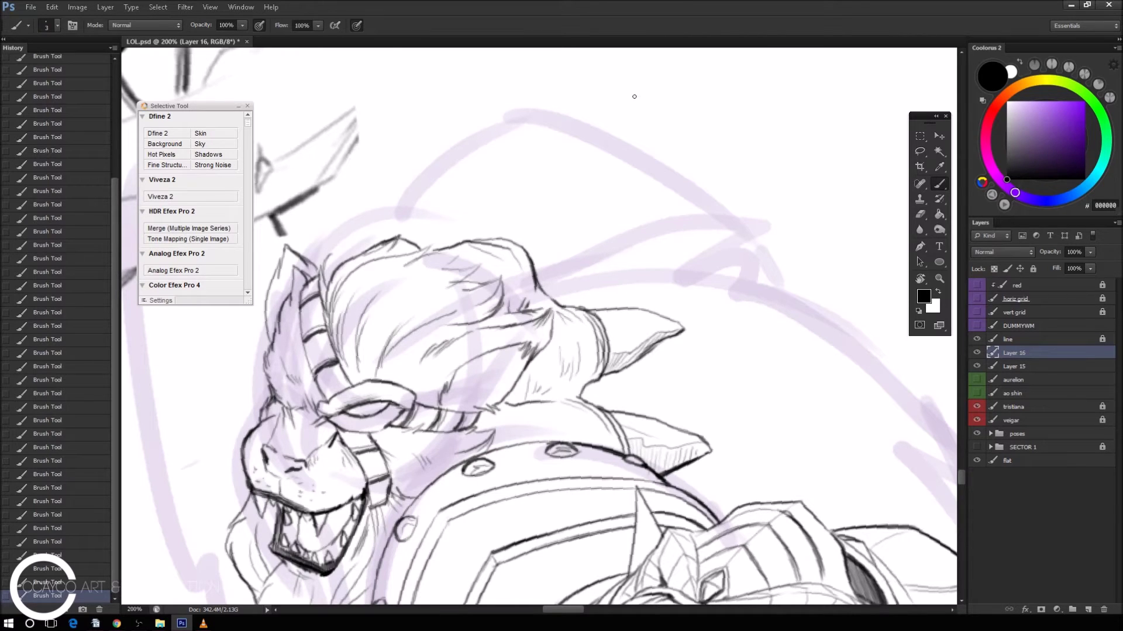
drag(498, 235, 587, 231)
key(ctrl+z)
mouse_move(487, 241)
mouse_down()
mouse_move(595, 237)
mouse_move(541, 288)
mouse_up()
Trim the hair tip and stray lines near the ear, adding a short mane stroke.
key(e)
mouse_move(596, 231)
mouse_down()
mouse_move(533, 264)
mouse_move(559, 253)
mouse_up()
key(b)
drag(798, 413, 867, 427)
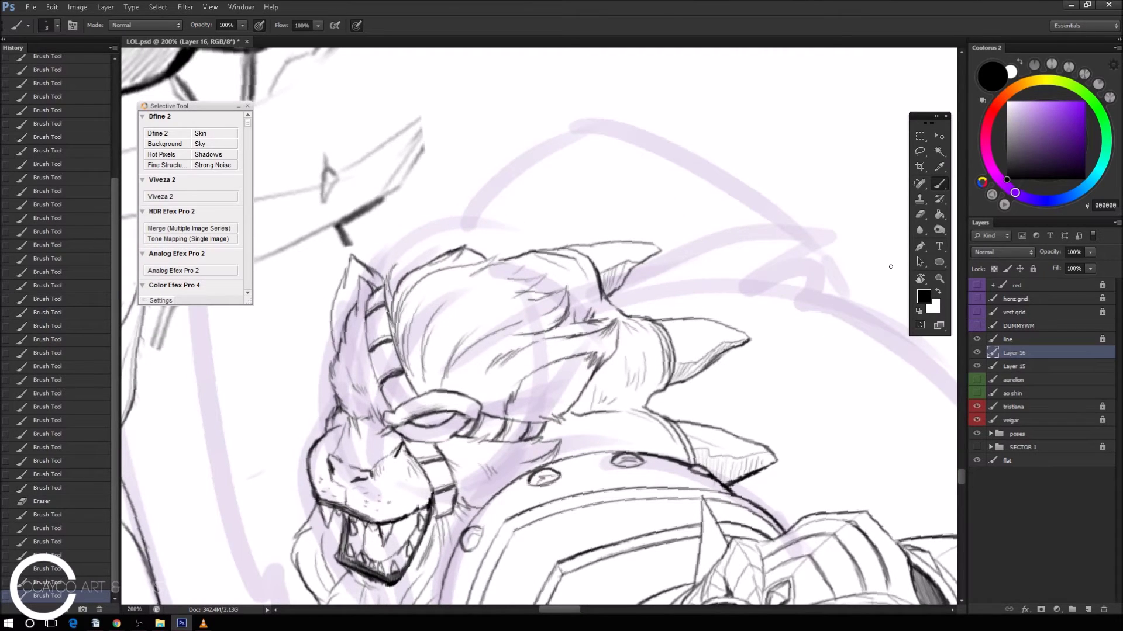
key(e)
mouse_move(579, 242)
mouse_down()
mouse_move(618, 277)
mouse_move(584, 242)
mouse_up()
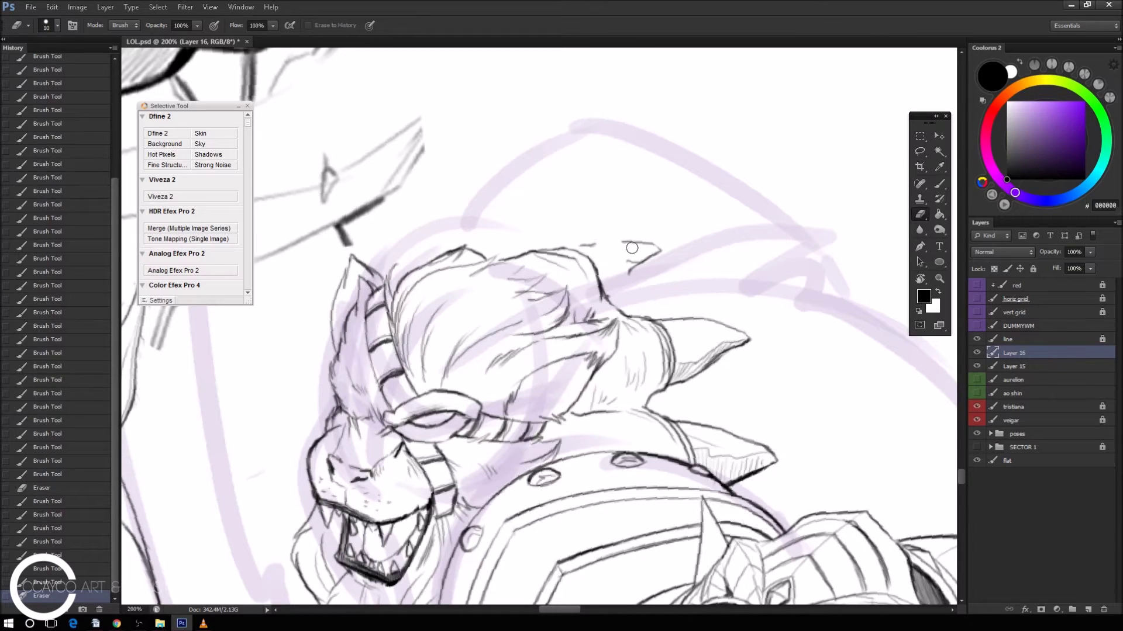
key(b)
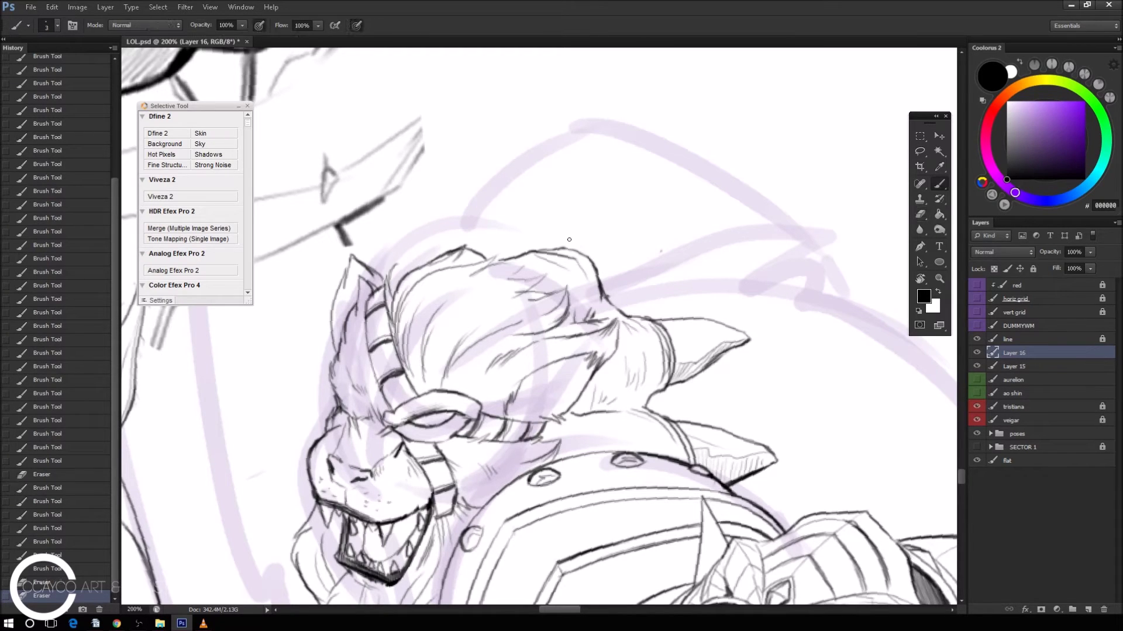
Draw and thicken the ear spike rising from the head.
mouse_move(542, 251)
mouse_down()
mouse_move(637, 226)
mouse_move(606, 293)
mouse_up()
key(e)
key(b)
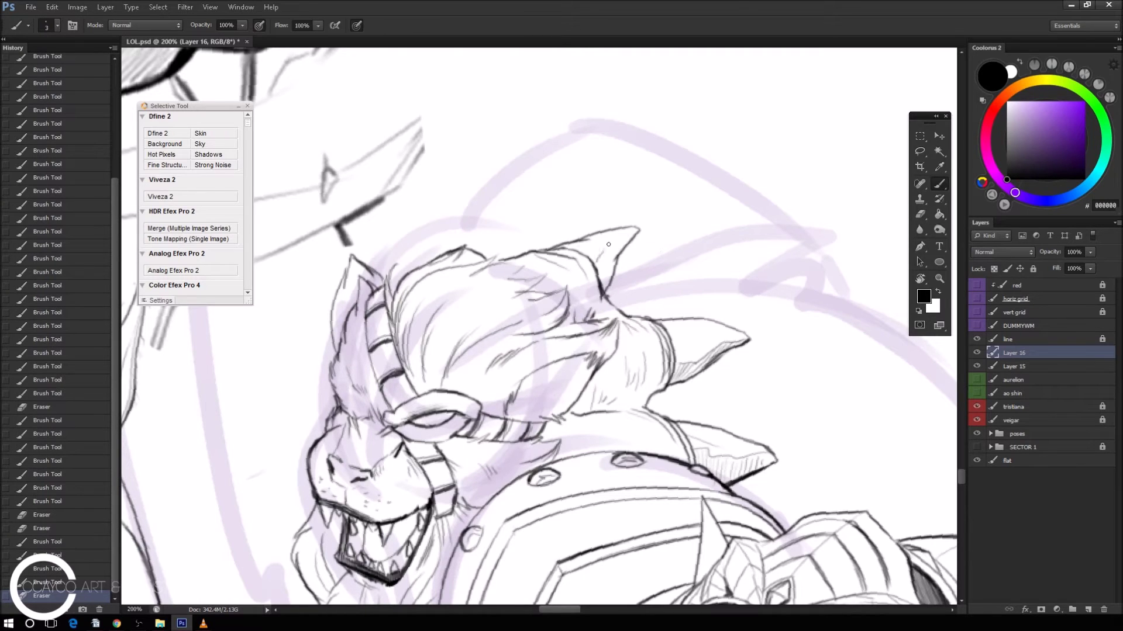
drag(588, 254, 617, 244)
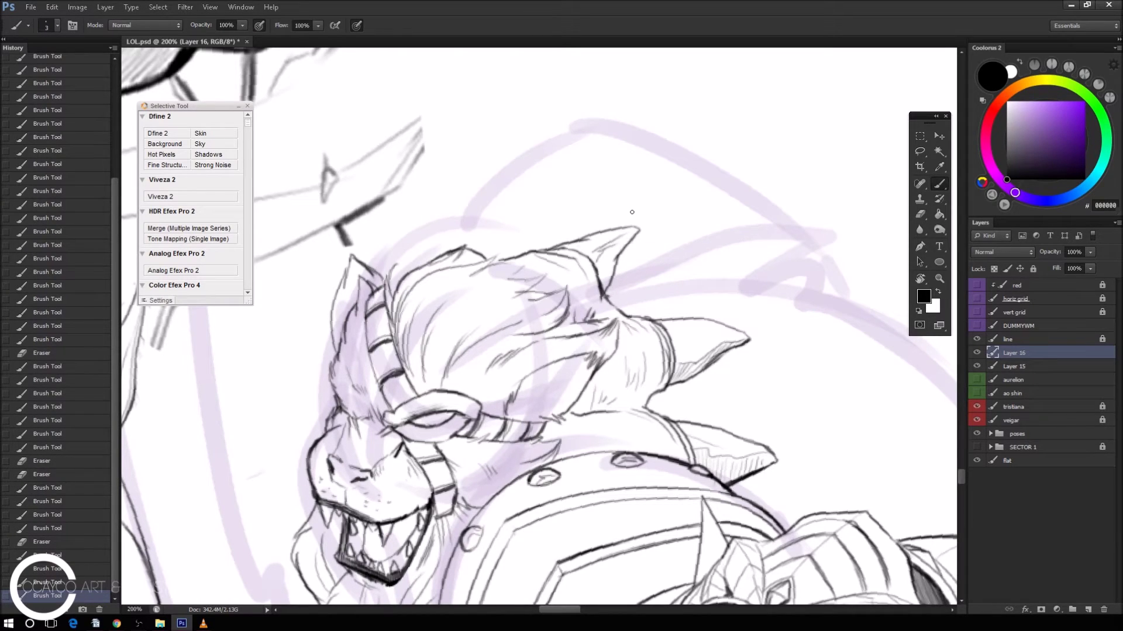
Try short head-outline strokes, undo them, and zoom out to check the character.
mouse_move(466, 248)
mouse_down()
mouse_move(500, 231)
mouse_move(502, 260)
mouse_move(484, 237)
mouse_up()
key(ctrl+z)
mouse_move(481, 236)
mouse_down()
mouse_move(504, 230)
mouse_move(502, 253)
mouse_move(503, 233)
mouse_up()
key(ctrl+z)
key(ctrl+minus)
scroll(784, 408, down, 2)
scroll(784, 408, down, 1)
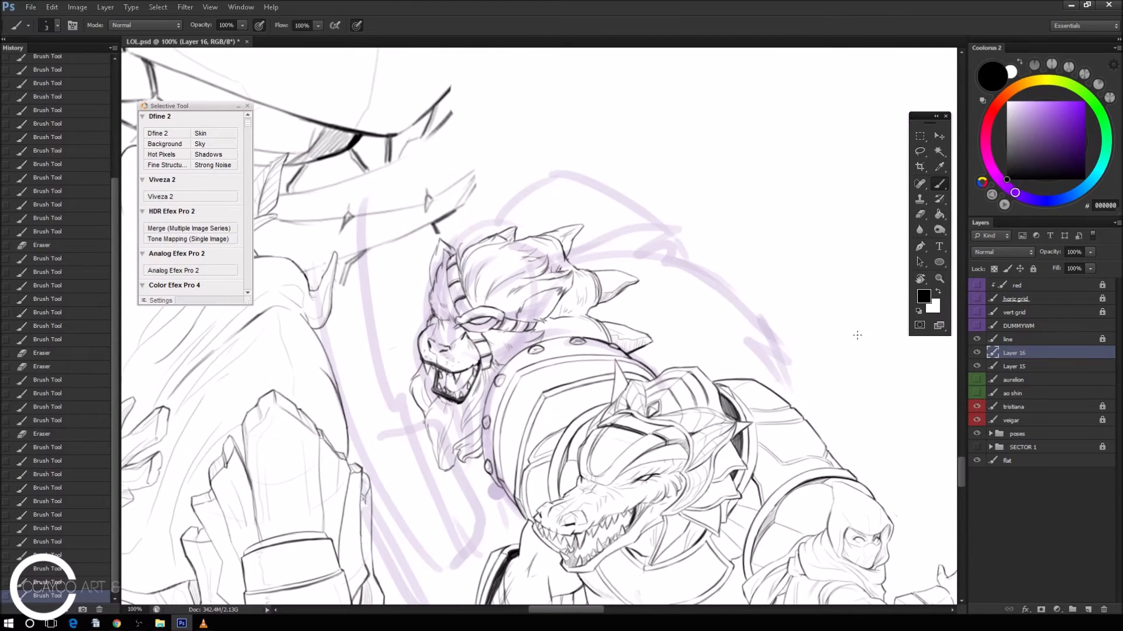
Zoom in to 200%, rotate the view and try the first back-curve strokes, undoing each.
key(ctrl+plus)
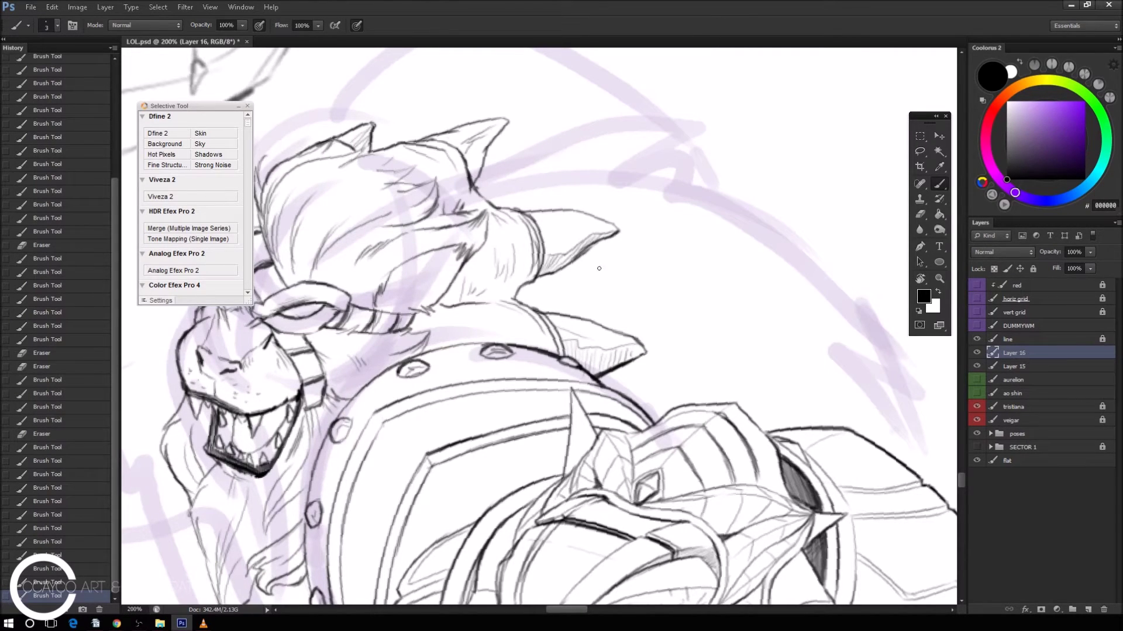
drag(525, 290, 710, 296)
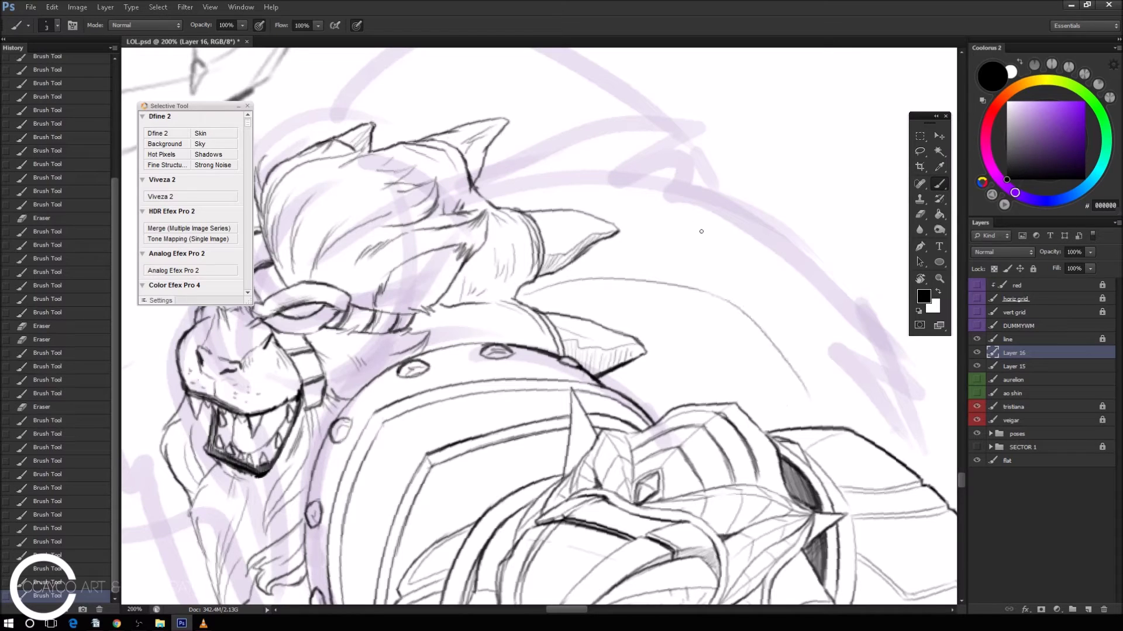
key(ctrl+z)
key(r)
drag(777, 233, 701, 304)
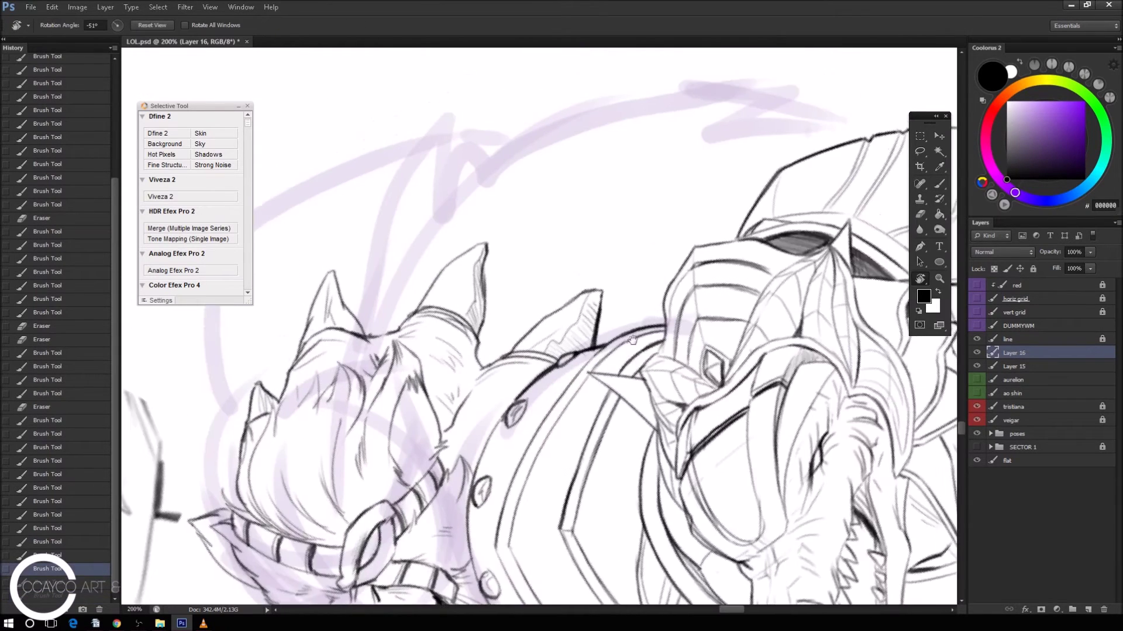
key(b)
mouse_move(725, 199)
mouse_down()
mouse_move(438, 412)
mouse_move(746, 187)
mouse_up()
key(ctrl+z)
drag(821, 190, 752, 189)
key(ctrl+z)
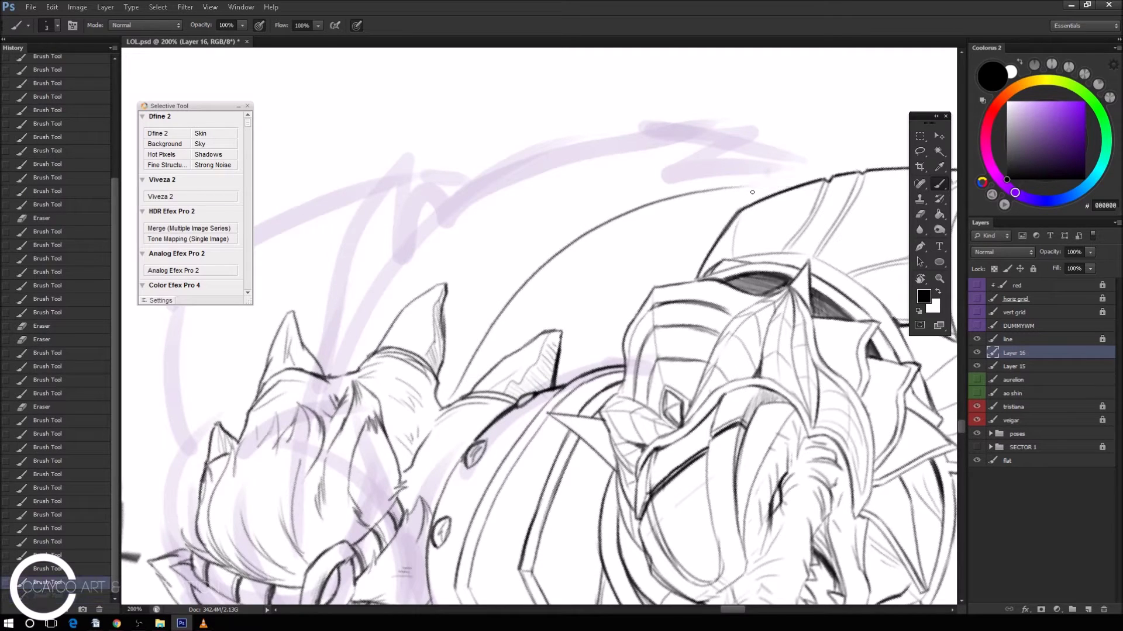
Ink the back curve and upper back edge toward the armour, erasing a stray mark.
drag(459, 389, 617, 273)
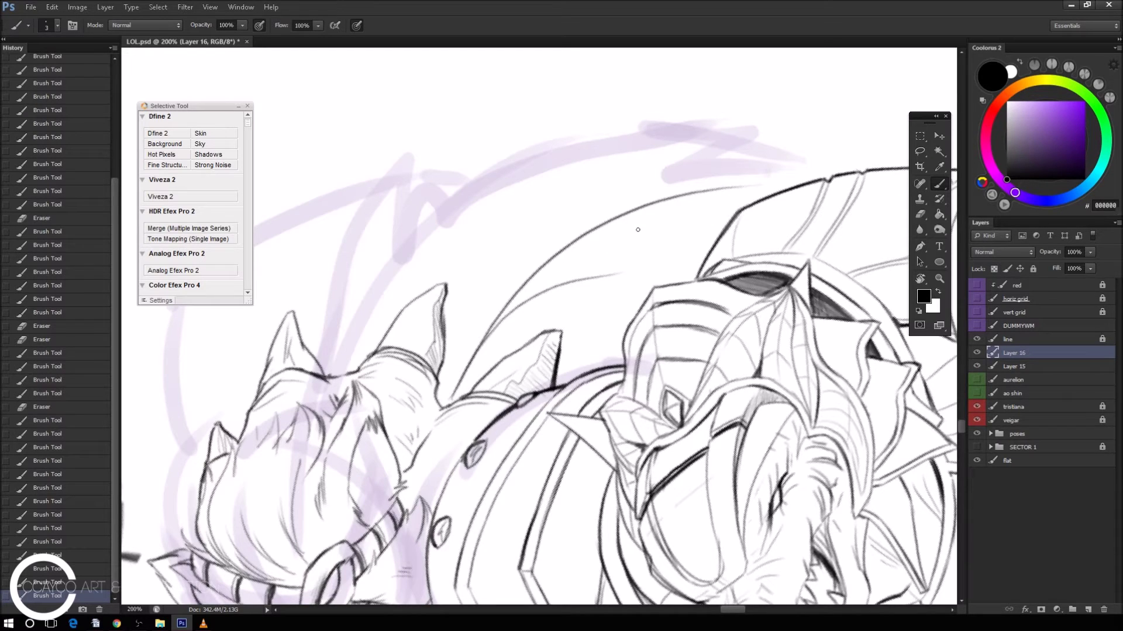
mouse_move(617, 274)
mouse_down()
mouse_move(602, 360)
mouse_move(607, 329)
mouse_move(559, 383)
mouse_up()
mouse_move(621, 273)
mouse_down()
mouse_move(666, 264)
mouse_move(663, 288)
mouse_up()
key(ctrl+z)
key(ctrl+z)
drag(683, 231, 673, 283)
drag(608, 224, 689, 230)
key(e)
click(689, 230)
key(b)
drag(680, 235, 719, 231)
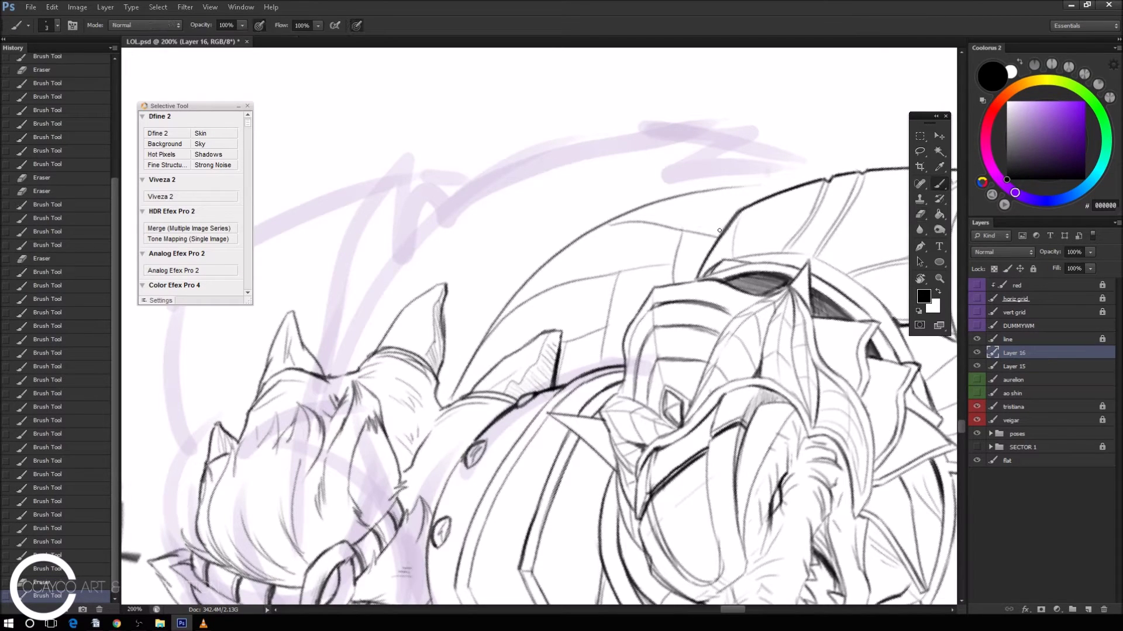
drag(711, 191, 745, 206)
key(r)
drag(622, 343, 603, 383)
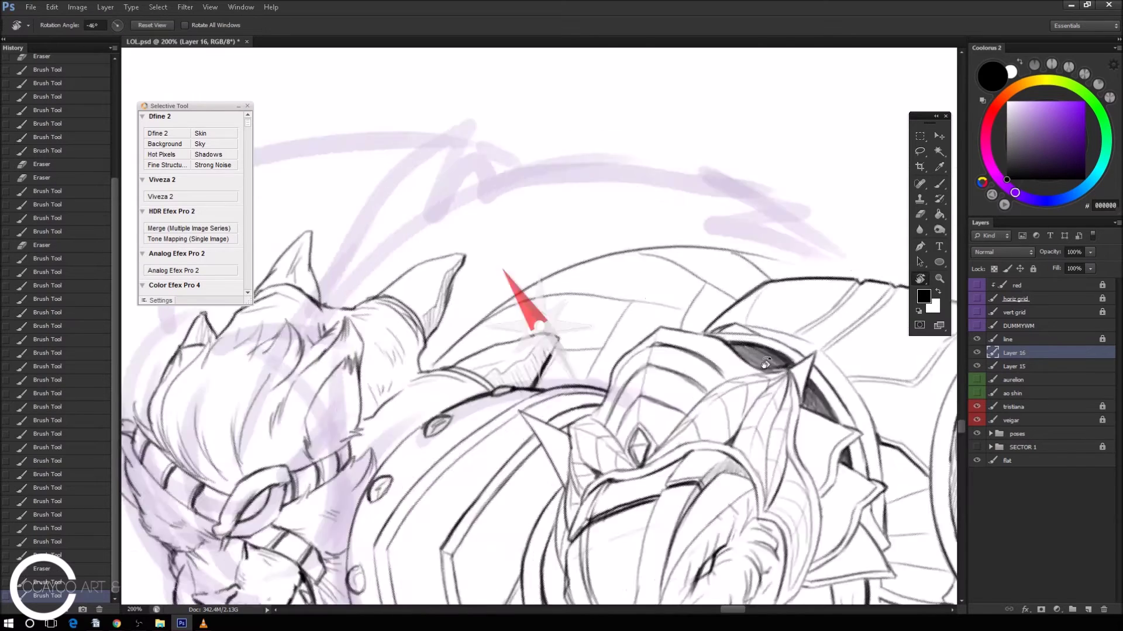
Erase the rough back lines and draw a new curved back line down the right.
key(e)
drag(594, 269, 556, 288)
drag(596, 328, 649, 383)
drag(580, 296, 576, 299)
key(b)
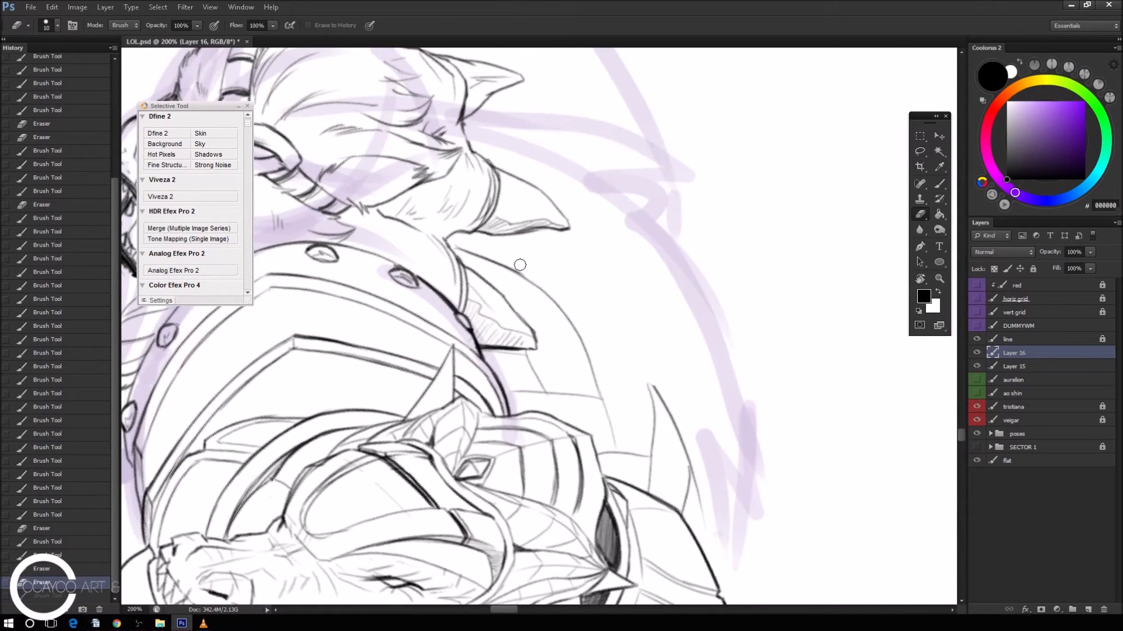
mouse_move(514, 273)
mouse_down()
mouse_move(570, 323)
mouse_move(602, 324)
mouse_move(641, 365)
mouse_move(654, 409)
mouse_move(684, 447)
mouse_up()
Redraw the lower back line, extending it down past the armoured shoulder.
key(e)
key(b)
mouse_move(653, 388)
mouse_down()
mouse_move(681, 438)
mouse_move(685, 477)
mouse_up()
drag(676, 436, 689, 500)
key(ctrl+z)
key(e)
drag(693, 456, 699, 514)
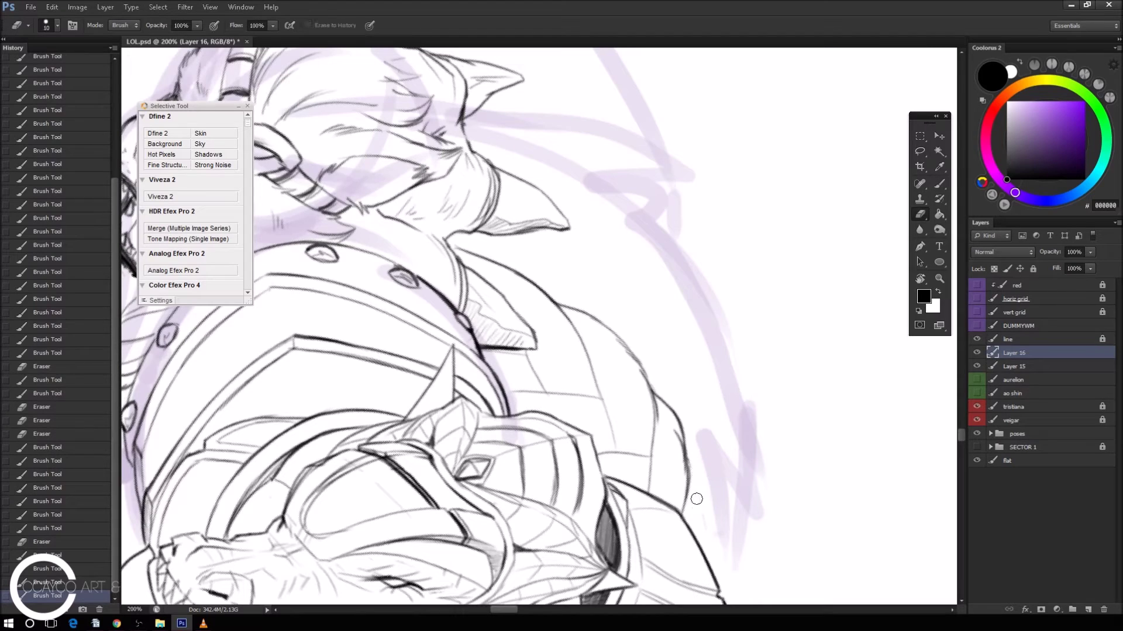
key(b)
drag(683, 454, 699, 541)
key(ctrl+z)
drag(685, 463, 701, 542)
Redraw the collar lines, join them to the back curve and clean up below the collar.
key(e)
key(b)
mouse_move(485, 251)
mouse_down()
mouse_move(557, 306)
mouse_move(580, 344)
mouse_up()
drag(558, 307, 585, 348)
key(e)
mouse_move(544, 384)
mouse_down()
mouse_move(518, 352)
mouse_move(547, 385)
mouse_move(515, 386)
mouse_move(587, 397)
mouse_move(619, 438)
mouse_up()
key(b)
key(e)
key(b)
key(e)
key(b)
mouse_move(601, 386)
mouse_down()
mouse_move(617, 447)
mouse_move(649, 455)
mouse_move(653, 480)
mouse_up()
key(e)
key(b)
key(ctrl+minus)
key(ctrl+minus)
Level the canvas rotation and try several higher back arcs, undoing them all.
key(r)
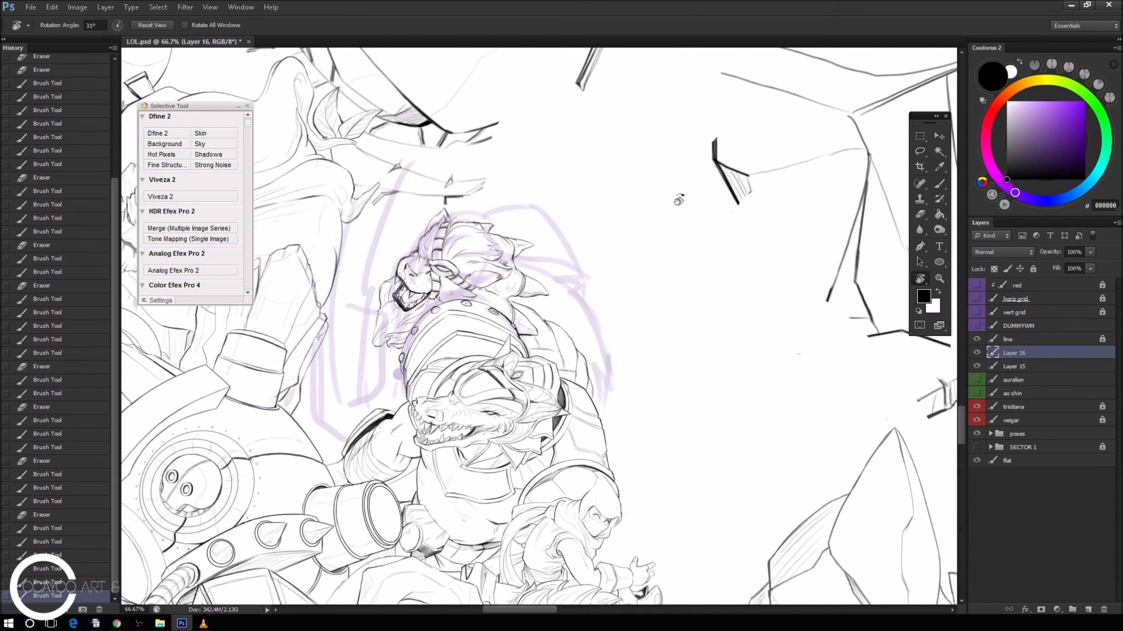
key(ctrl+plus)
key(ctrl+plus)
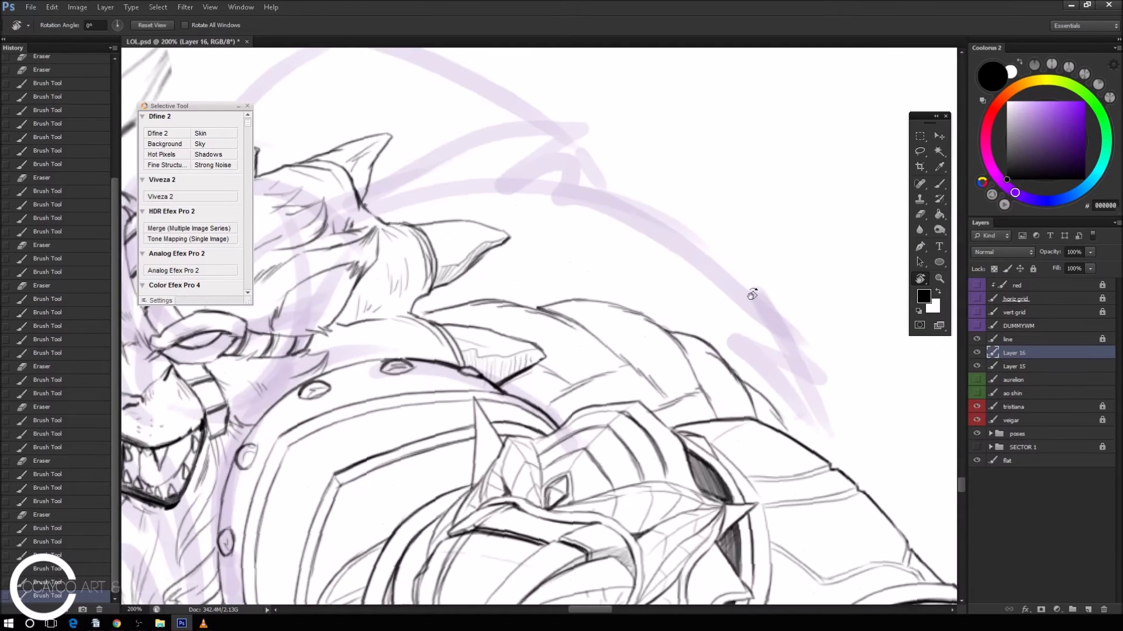
key(b)
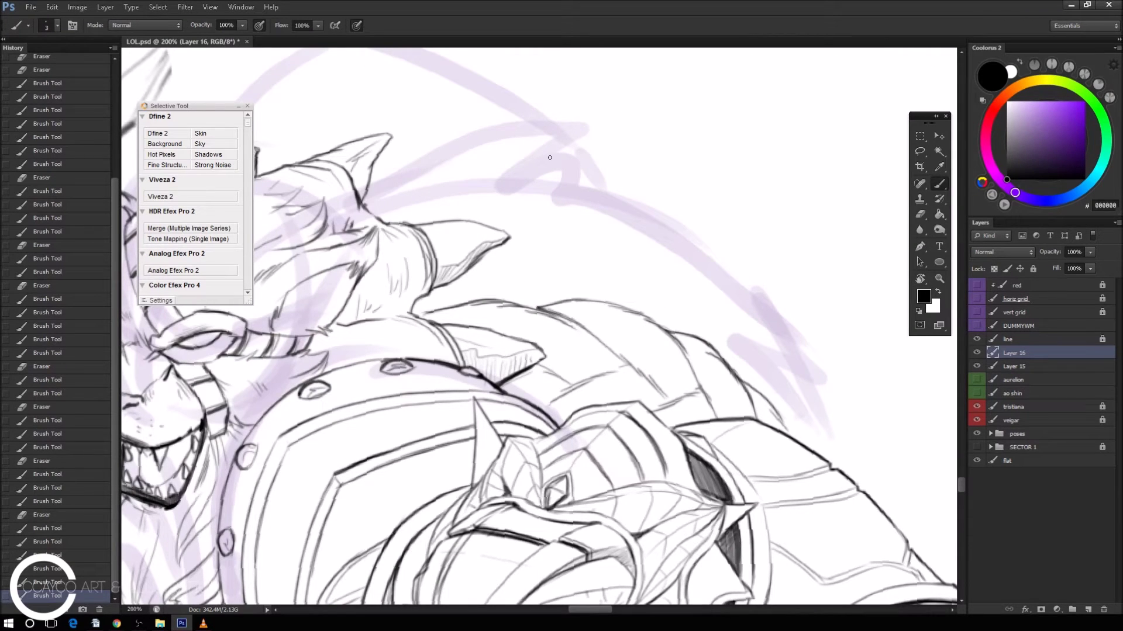
key(ctrl+z)
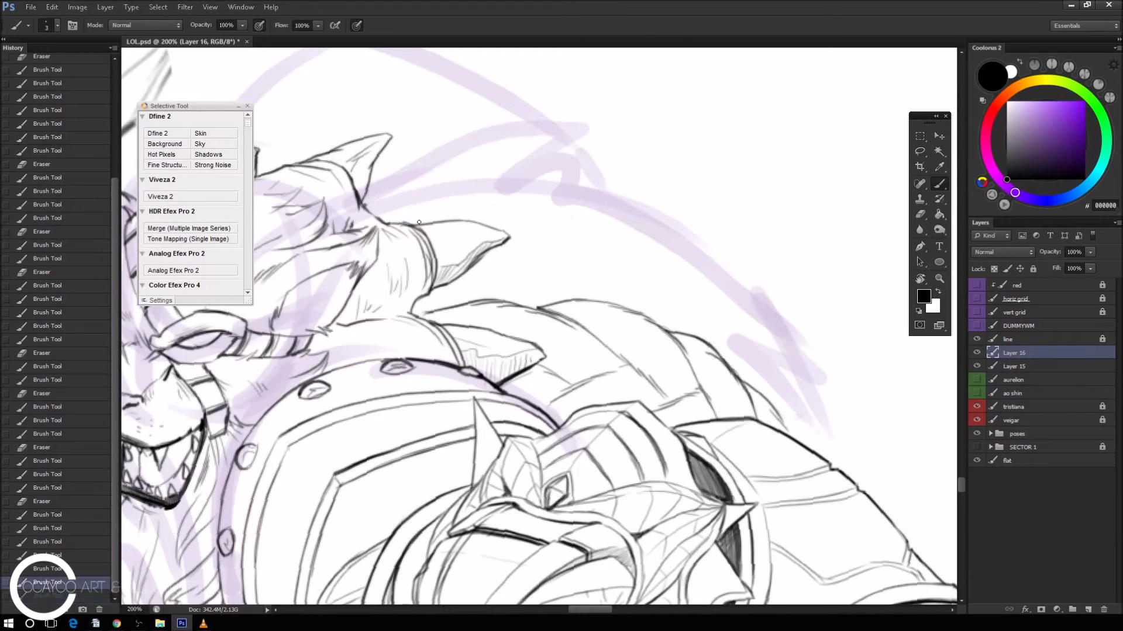
drag(418, 223, 698, 316)
key(ctrl+z)
mouse_move(412, 225)
mouse_down()
mouse_move(778, 296)
mouse_move(781, 387)
mouse_up()
key(ctrl+z)
drag(771, 310, 783, 421)
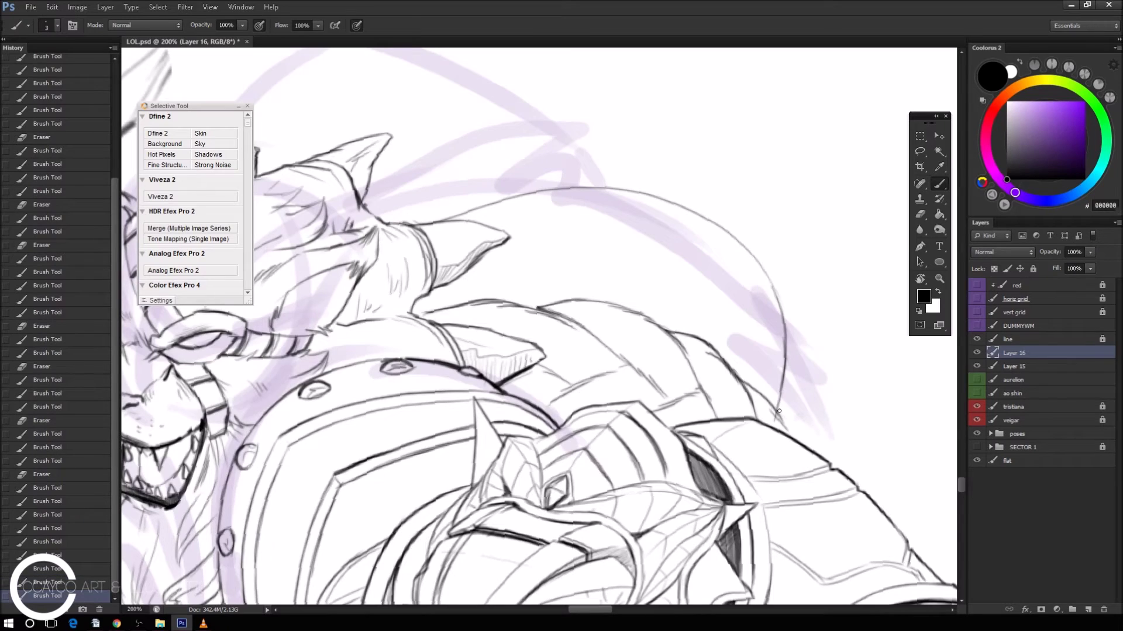
key(ctrl+minus)
key(ctrl+alt+z)
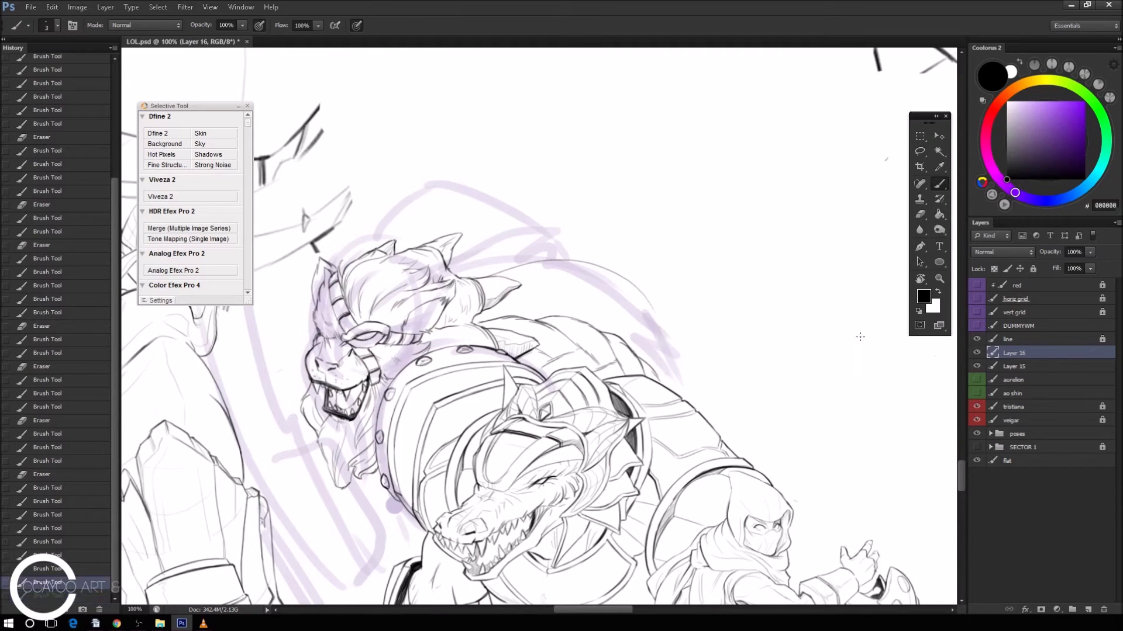
key(ctrl+alt+z)
key(ctrl+alt+z)
key(ctrl+plus)
Draw the long back arc behind the ears and extend it down the right side.
mouse_move(362, 206)
mouse_down()
mouse_move(722, 259)
mouse_move(796, 429)
mouse_up()
key(ctrl+z)
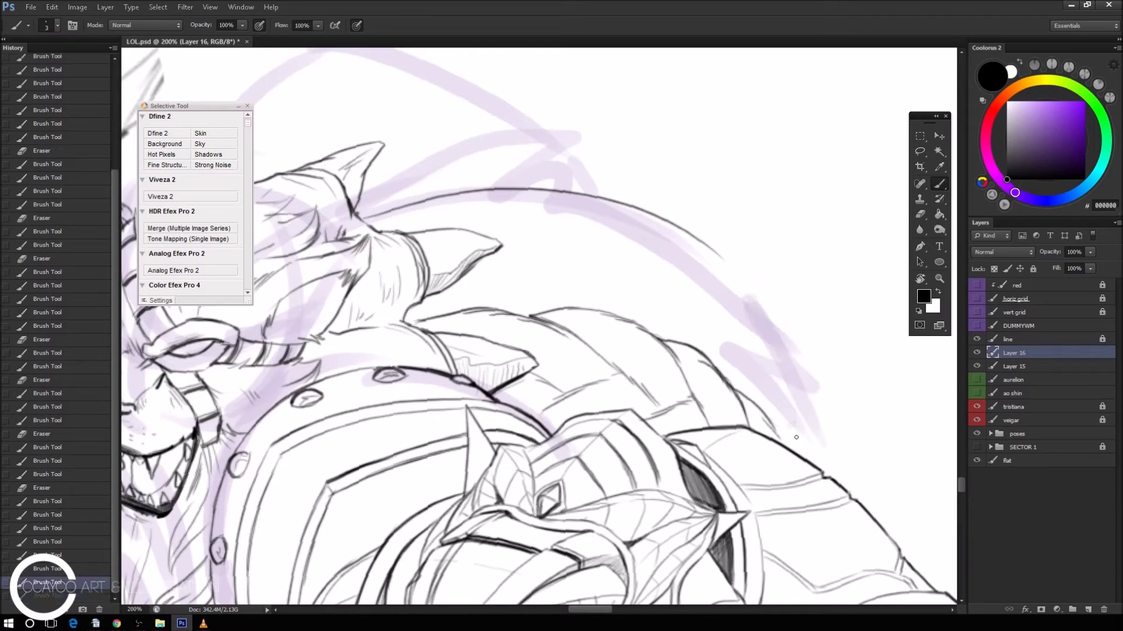
drag(719, 258, 783, 351)
key(ctrl+z)
drag(719, 258, 781, 357)
mouse_move(755, 299)
mouse_down()
mouse_move(801, 436)
mouse_move(795, 409)
mouse_up()
key(ctrl+z)
drag(757, 310, 797, 430)
drag(781, 376, 793, 435)
Clean up the arc's lower end as a single stroke and touch up near the jaw.
key(ctrl+z)
mouse_move(774, 341)
mouse_down()
mouse_move(789, 448)
mouse_move(799, 445)
mouse_up()
drag(782, 389, 799, 453)
drag(763, 357, 797, 441)
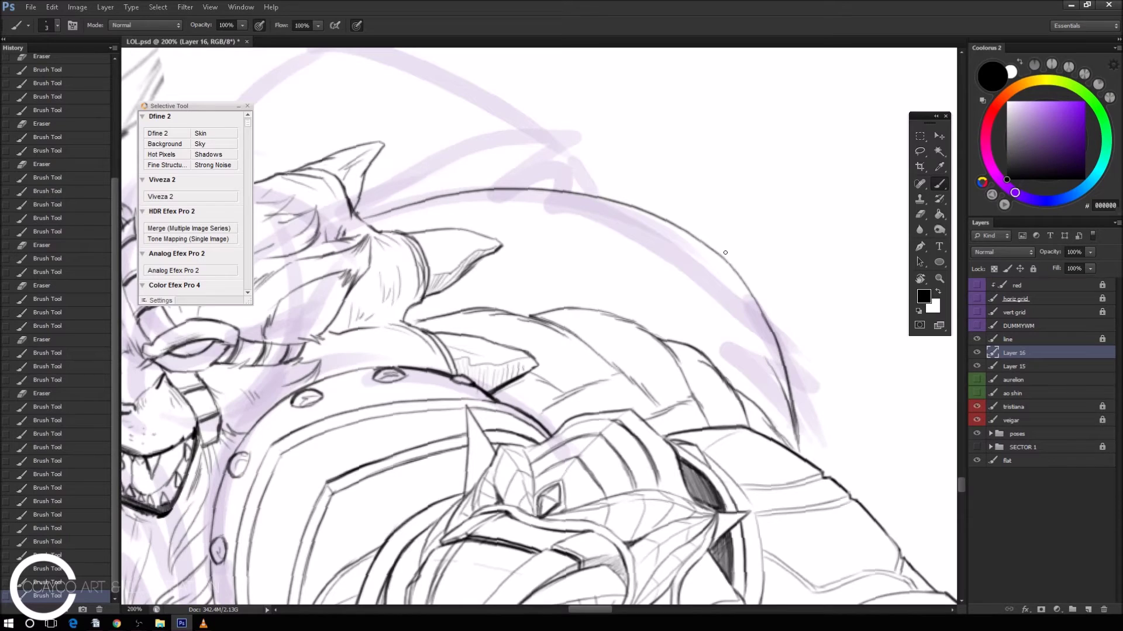
mouse_move(414, 315)
mouse_down()
mouse_move(533, 250)
mouse_move(516, 231)
mouse_move(535, 230)
mouse_up()
key(ctrl+z)
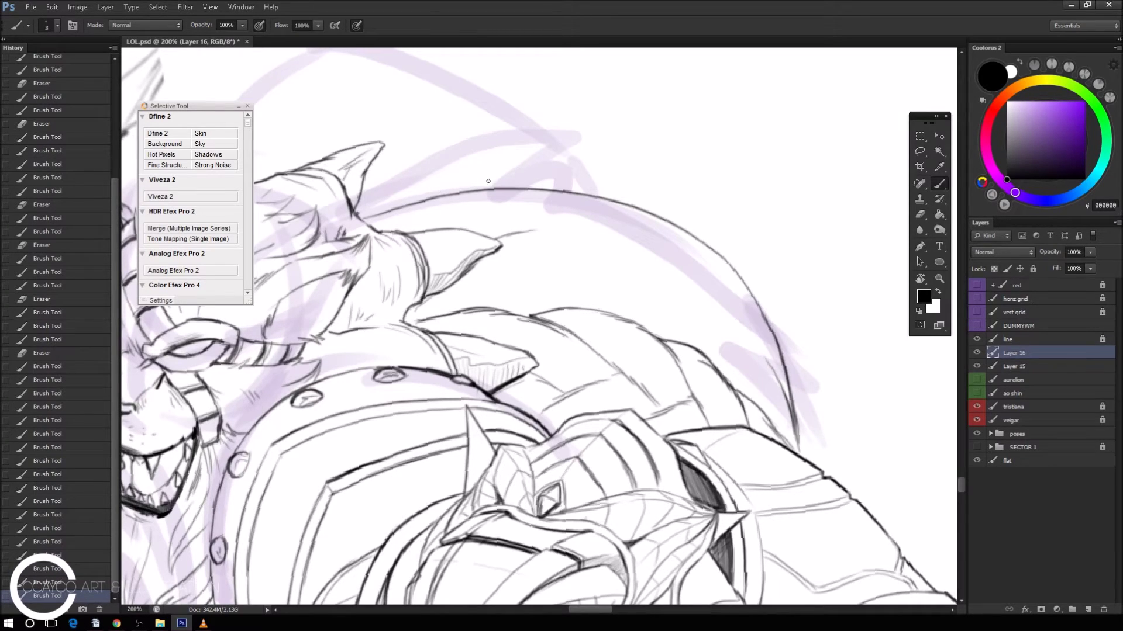
Draw curving strand lines across the mane over the pink sketch, erasing and redrawing one short line.
drag(441, 199, 528, 225)
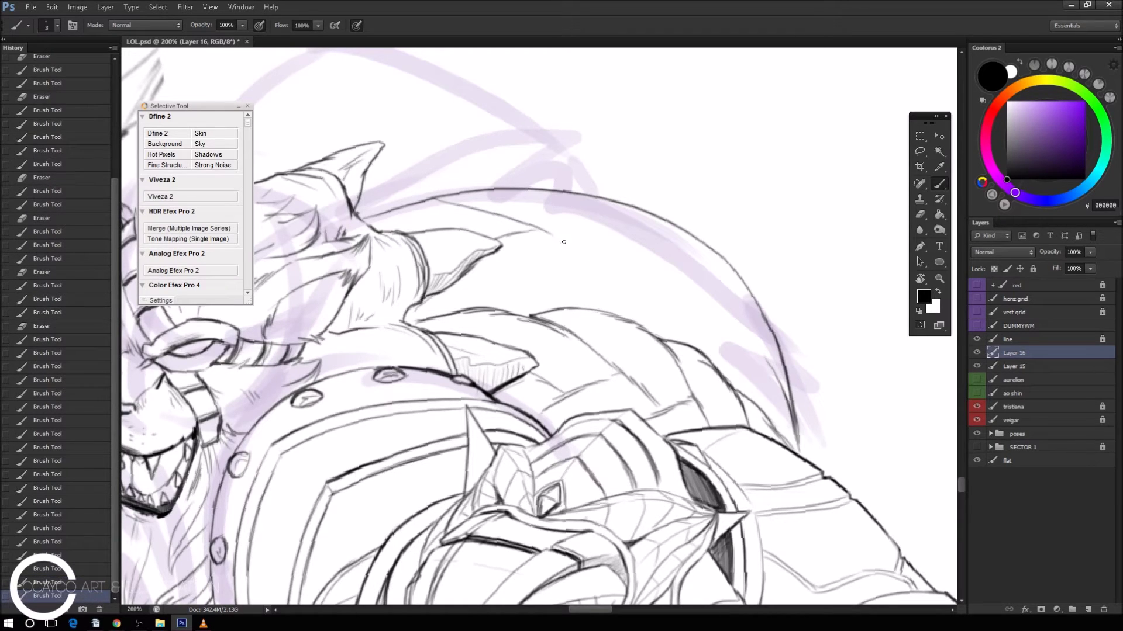
drag(515, 217, 614, 259)
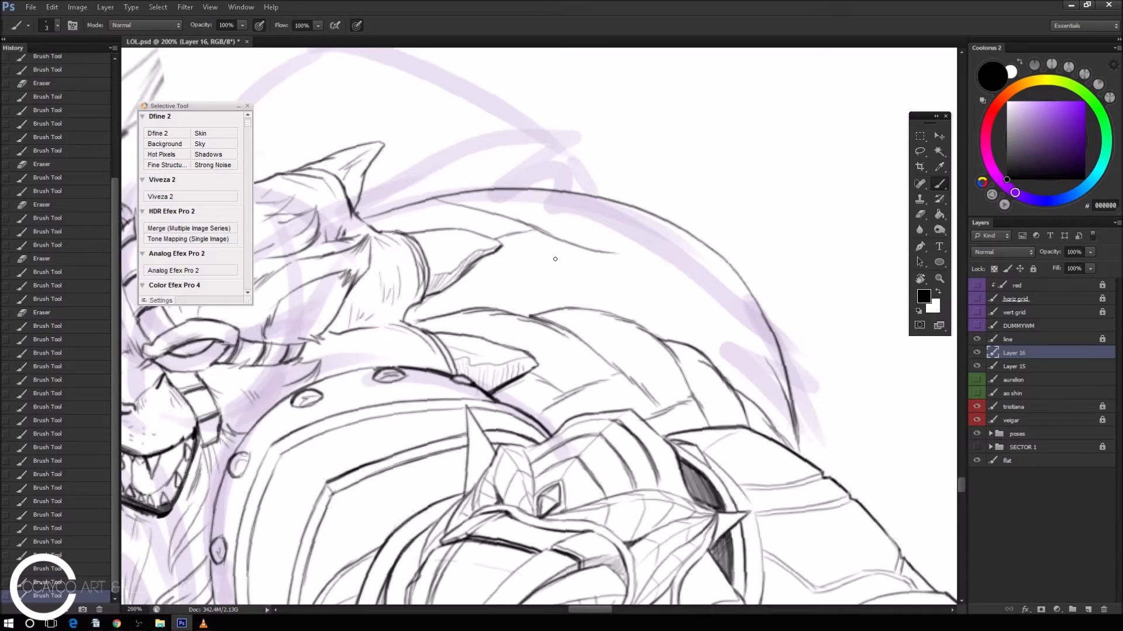
mouse_move(502, 312)
mouse_down()
mouse_move(594, 258)
mouse_move(629, 255)
mouse_up()
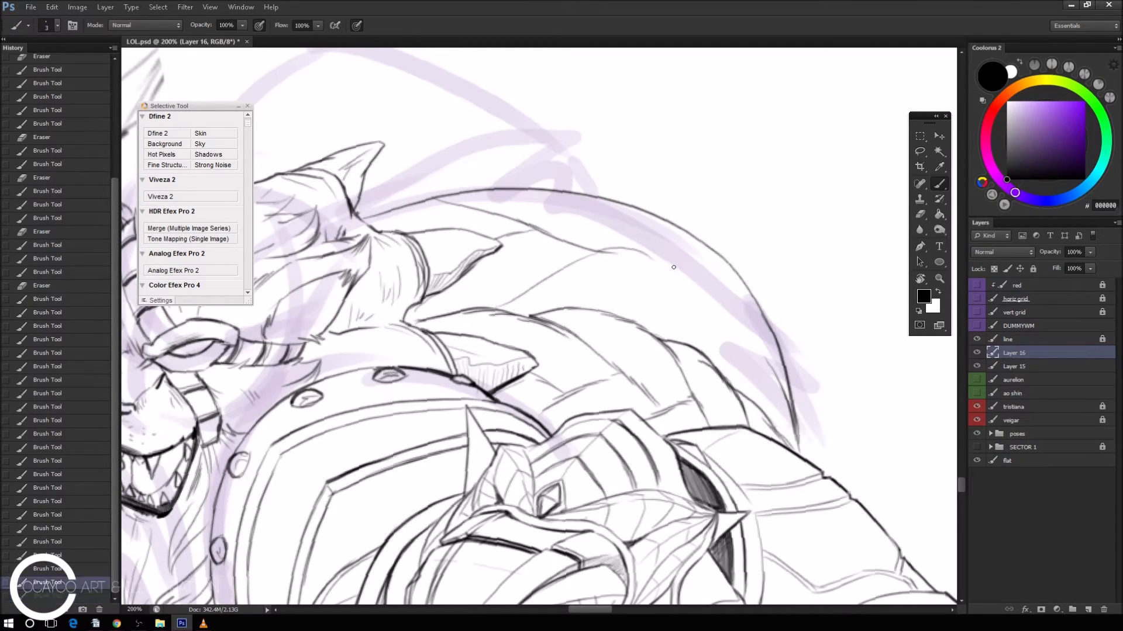
key(e)
mouse_move(622, 256)
mouse_down()
mouse_move(597, 255)
mouse_move(676, 259)
mouse_up()
key(b)
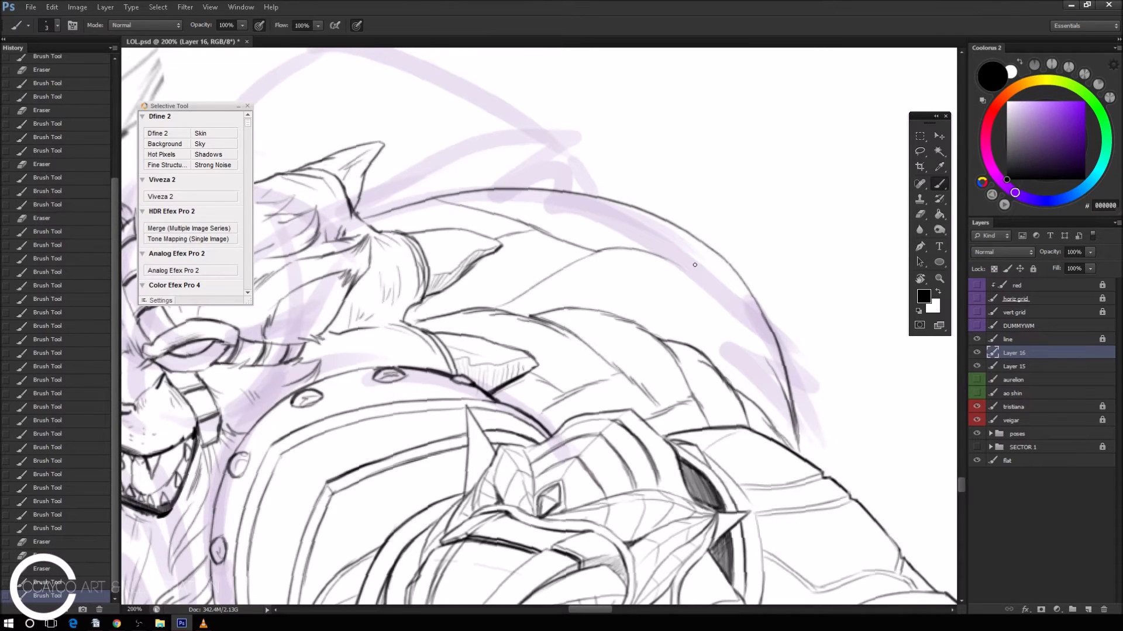
drag(595, 308, 702, 267)
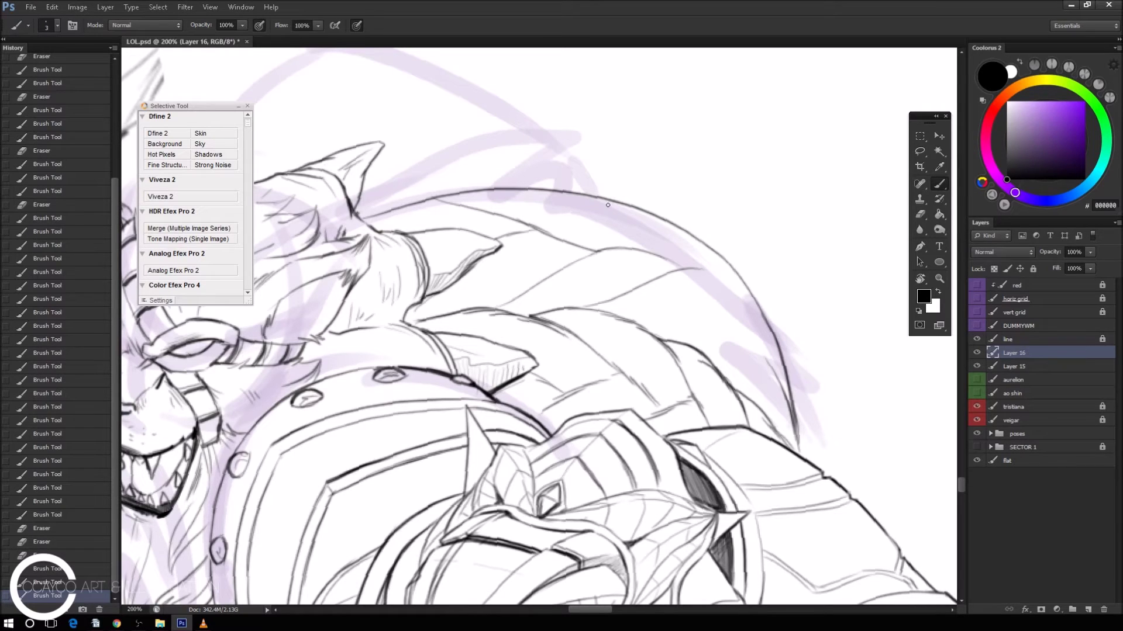
drag(585, 258, 670, 196)
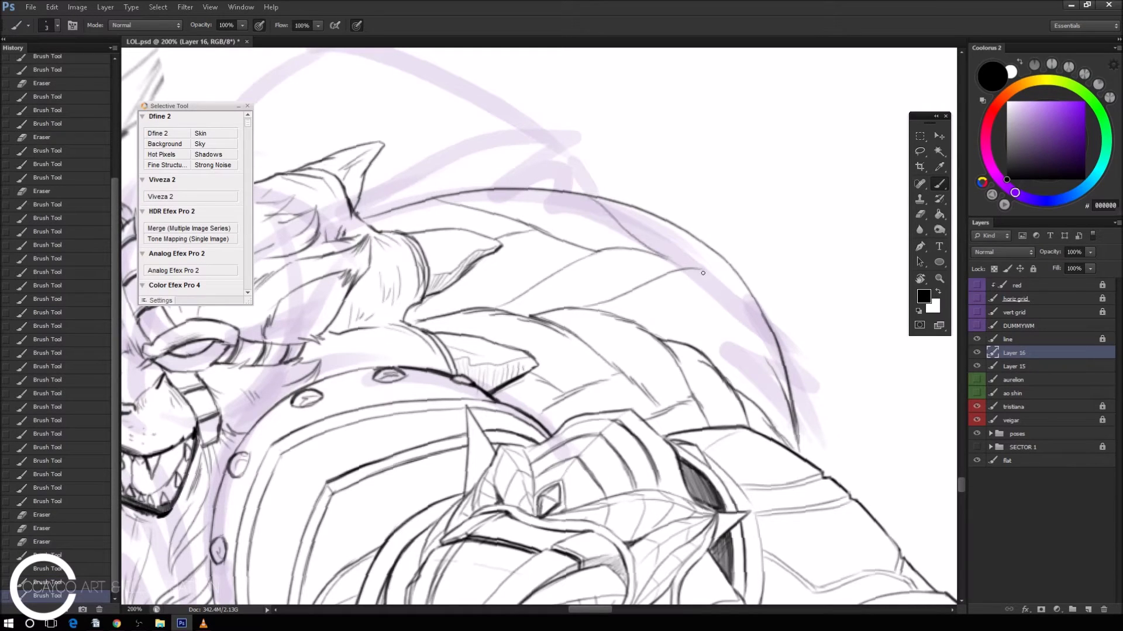
Add strand strokes lower on and along the mane curve, trim one, then rotate the canvas.
drag(725, 282, 717, 275)
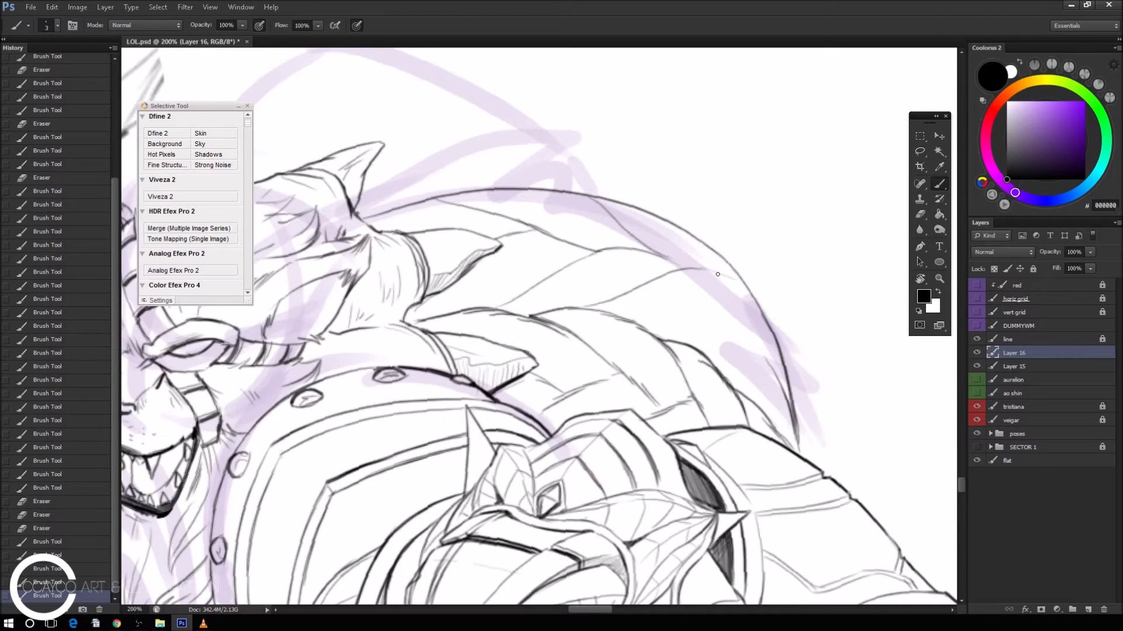
drag(648, 334, 748, 304)
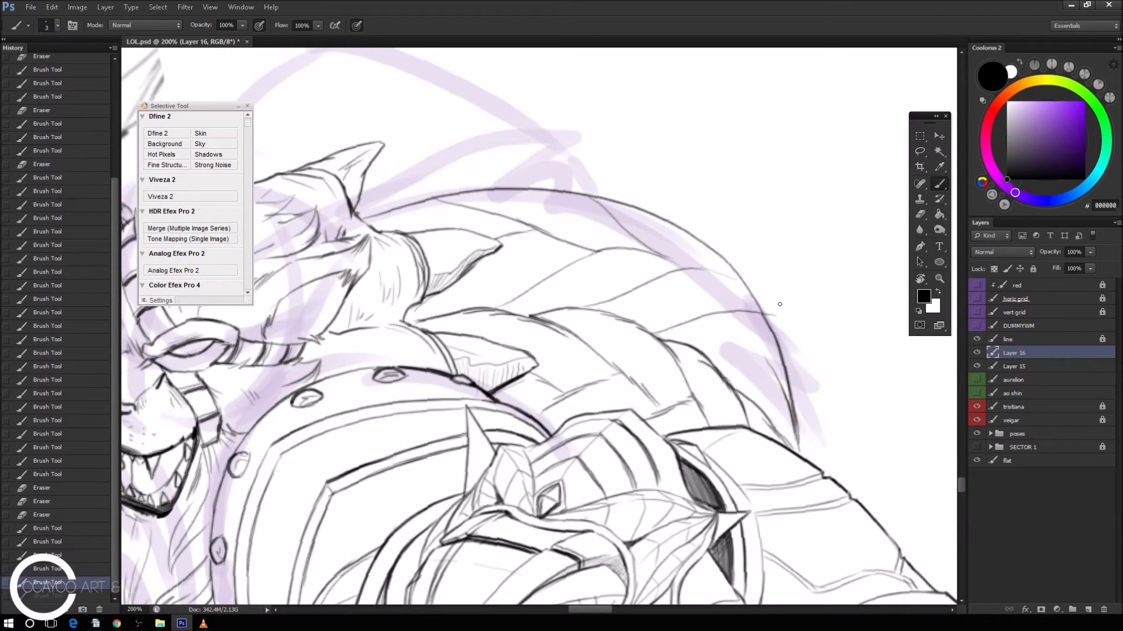
drag(702, 270, 760, 304)
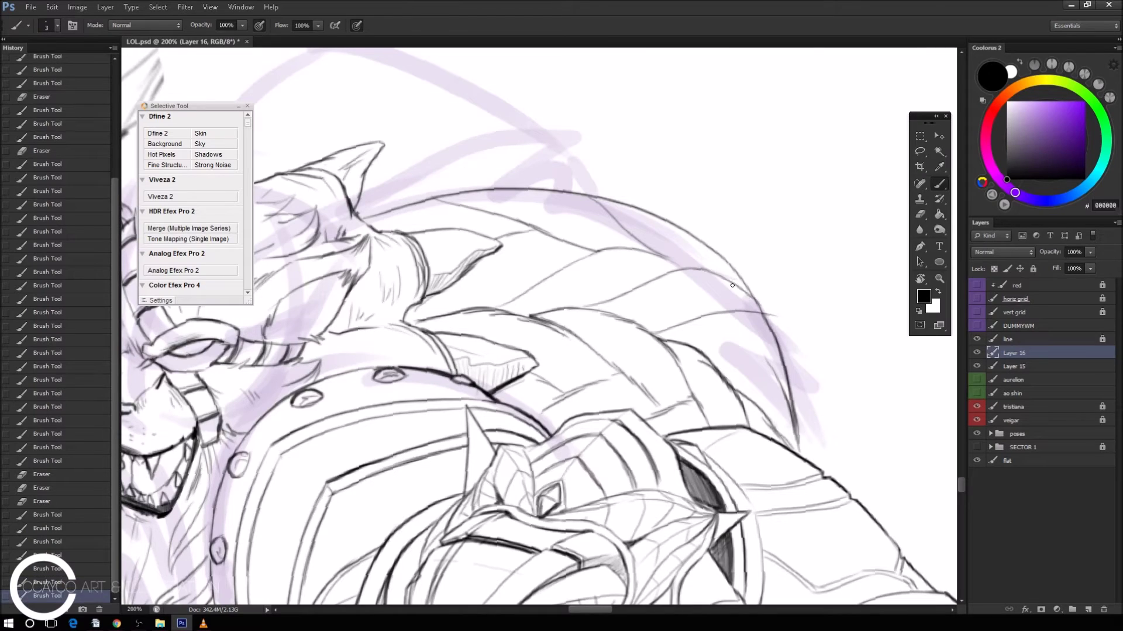
mouse_move(701, 269)
mouse_down()
mouse_move(768, 314)
mouse_move(721, 257)
mouse_up()
key(e)
key(b)
key(r)
drag(770, 205, 591, 105)
Erase parts of the pink guide strokes and draw the mane's outer curve, undoing a stray stroke.
key(e)
drag(383, 275, 469, 210)
key(b)
drag(381, 283, 476, 209)
drag(430, 239, 535, 184)
key(ctrl+z)
key(e)
key(b)
key(ctrl+z)
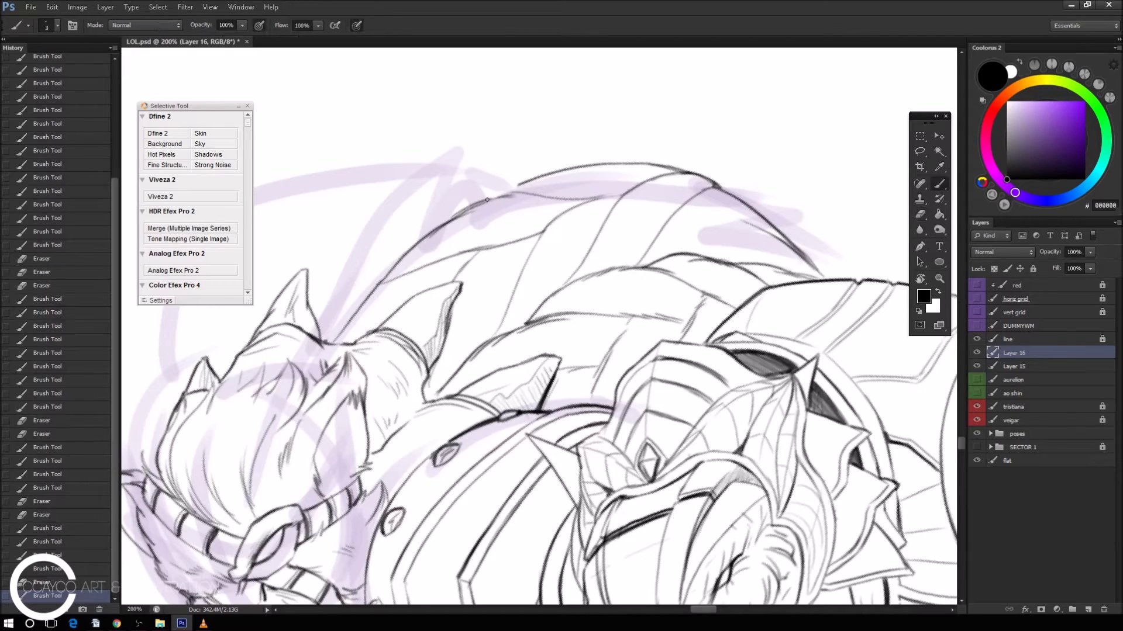
Redraw the mane's top curve extending right, and redraw then trim the stroke near the ear.
key(e)
mouse_move(629, 163)
mouse_down()
mouse_move(528, 176)
mouse_move(576, 168)
mouse_up()
key(b)
key(ctrl+z)
mouse_move(519, 190)
mouse_down()
mouse_move(576, 168)
mouse_move(643, 162)
mouse_up()
drag(576, 168, 643, 163)
drag(369, 287, 334, 341)
key(ctrl+z)
mouse_move(354, 298)
mouse_down()
mouse_move(331, 342)
mouse_move(372, 287)
mouse_move(484, 228)
mouse_up()
key(ctrl+z)
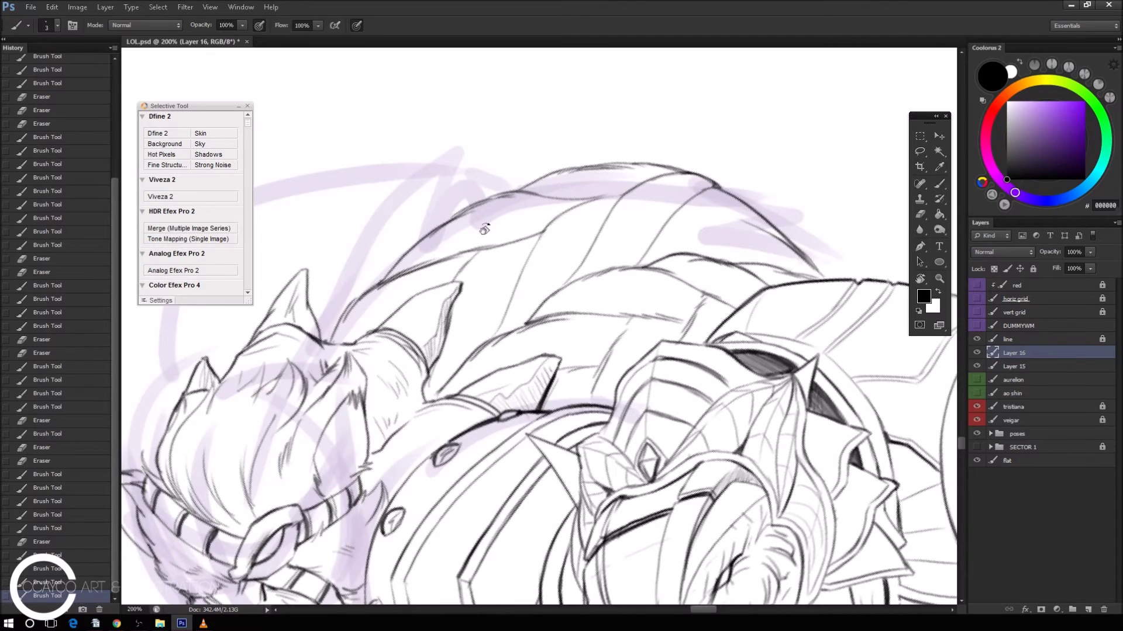
Erase and redraw strand strokes in the middle of the mane.
key(e)
mouse_move(564, 249)
mouse_down()
mouse_move(541, 258)
mouse_move(492, 326)
mouse_move(587, 217)
mouse_up()
key(b)
key(ctrl+z)
key(e)
key(b)
mouse_move(587, 284)
mouse_down()
mouse_move(666, 214)
mouse_move(633, 227)
mouse_move(651, 244)
mouse_up()
Undo recent strokes, redraw short strand strokes, and erase unwanted lines on the mane's right.
key(ctrl+alt+z)
key(ctrl+alt+z)
key(ctrl+alt+z)
key(ctrl+alt+z)
drag(584, 291, 640, 242)
key(ctrl+z)
drag(588, 290, 664, 215)
key(e)
mouse_move(743, 229)
mouse_down()
mouse_move(666, 275)
mouse_move(729, 239)
mouse_up()
key(b)
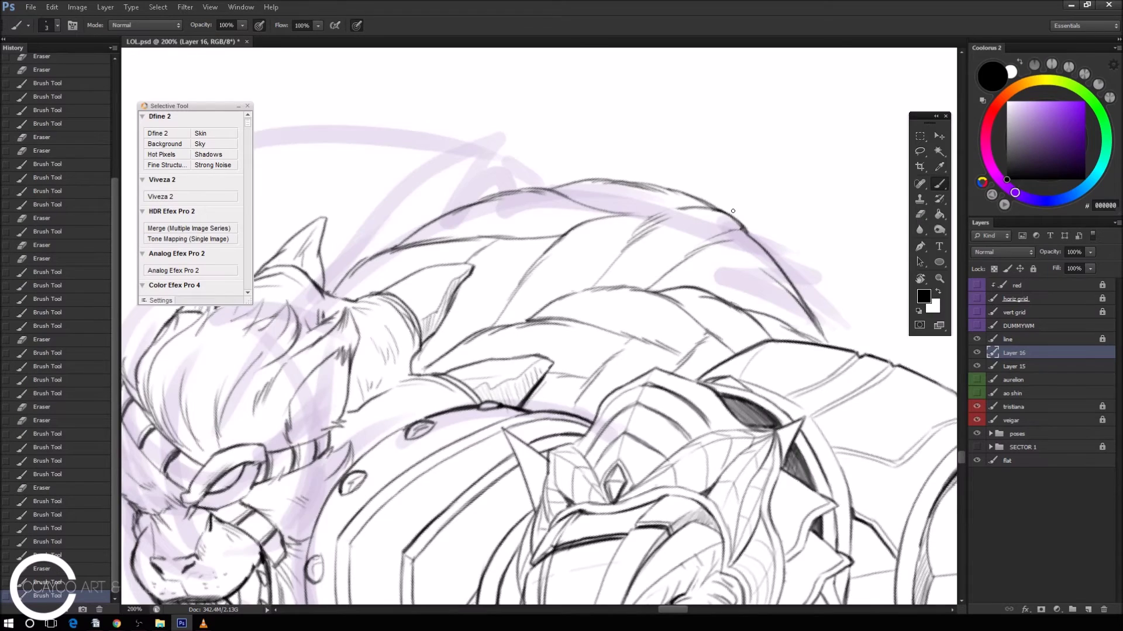
key(ctrl+minus)
key(ctrl+plus)
Fill the mane with short hatching strokes from near the ear to its right side.
mouse_move(698, 291)
mouse_down()
mouse_move(769, 275)
mouse_move(799, 297)
mouse_up()
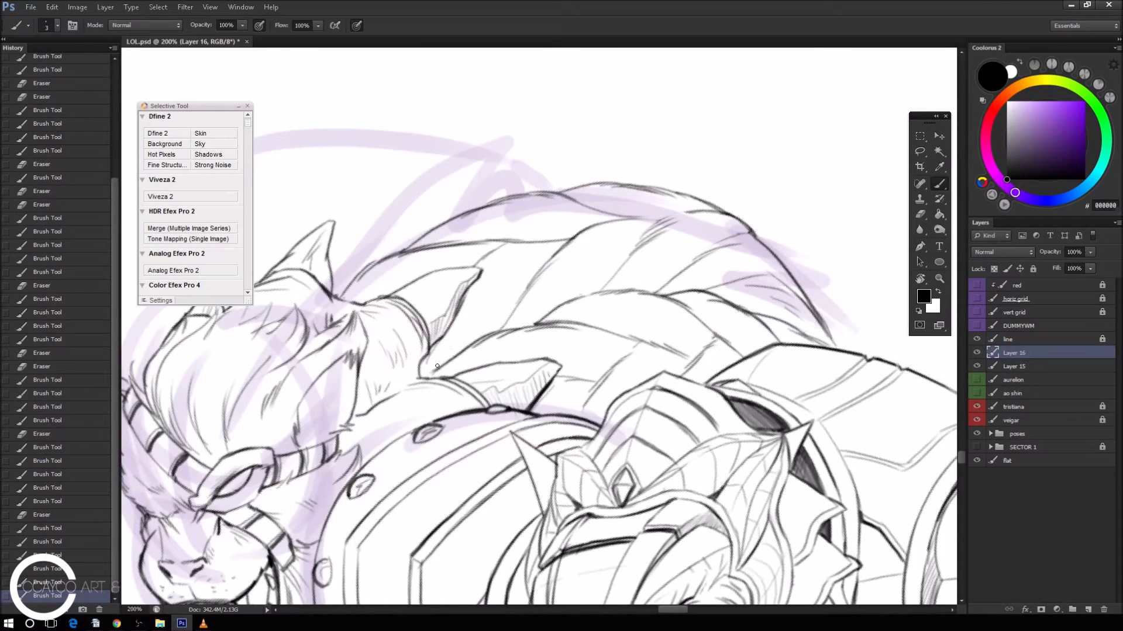
drag(442, 346, 439, 369)
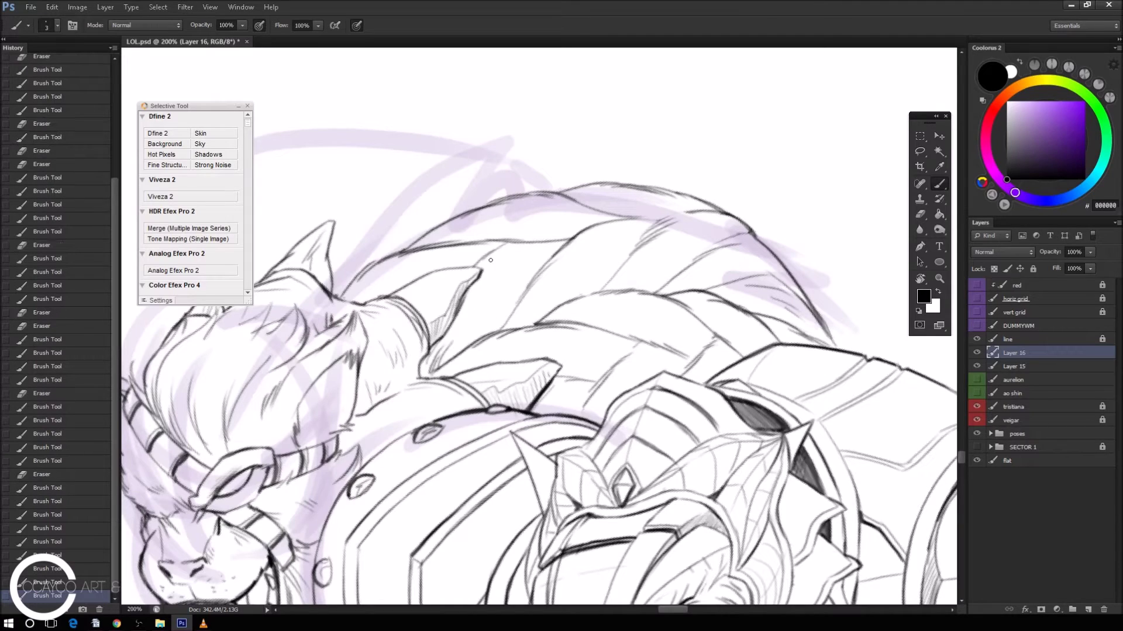
drag(478, 263, 488, 252)
mouse_move(519, 295)
mouse_down()
mouse_move(494, 333)
mouse_move(516, 301)
mouse_up()
drag(536, 278, 522, 293)
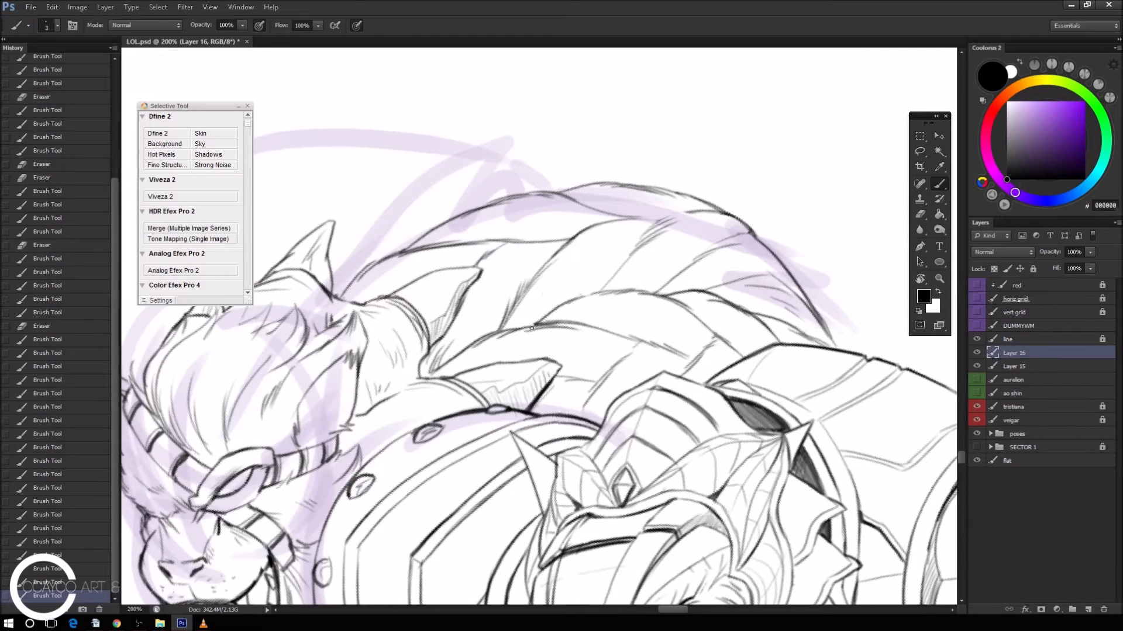
mouse_move(611, 270)
mouse_down()
mouse_move(597, 292)
mouse_move(613, 272)
mouse_move(601, 294)
mouse_move(610, 282)
mouse_up()
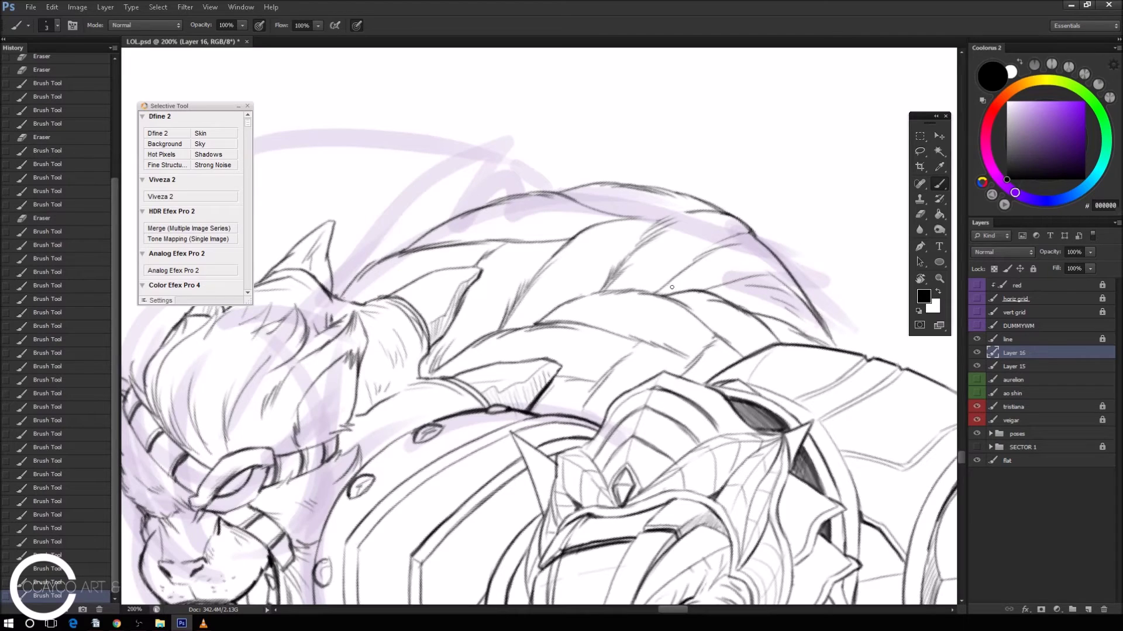
mouse_move(680, 264)
mouse_down()
mouse_move(662, 286)
mouse_move(715, 288)
mouse_up()
drag(723, 265, 707, 282)
key(ctrl+minus)
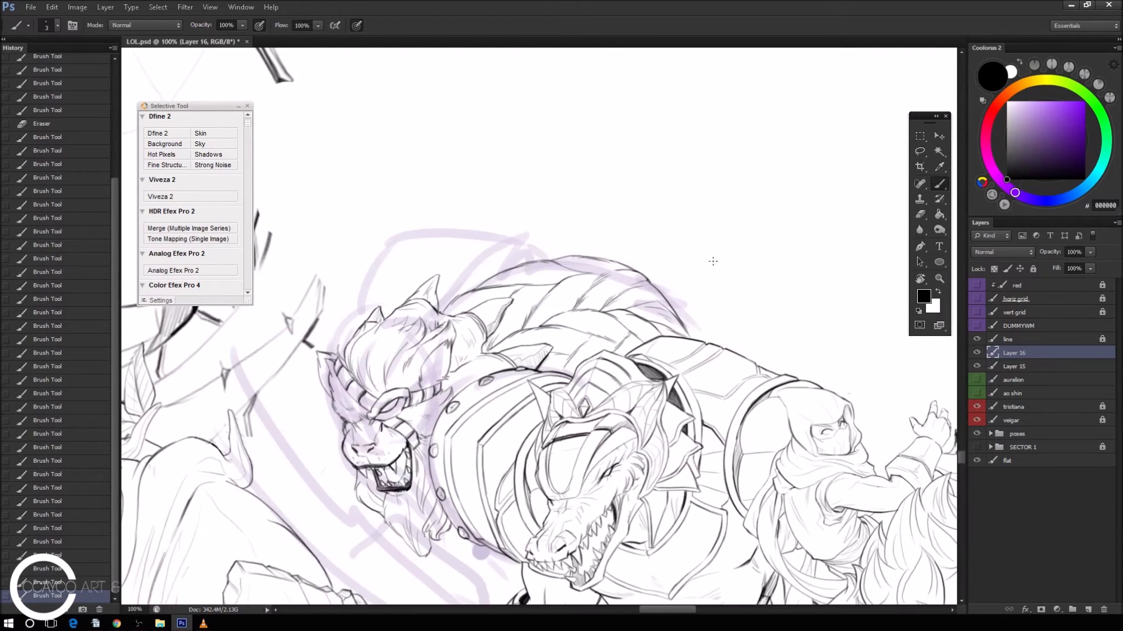
Zoom in on the mane top and redraw the curve rising from the ear tip until it fits.
drag(828, 460, 878, 441)
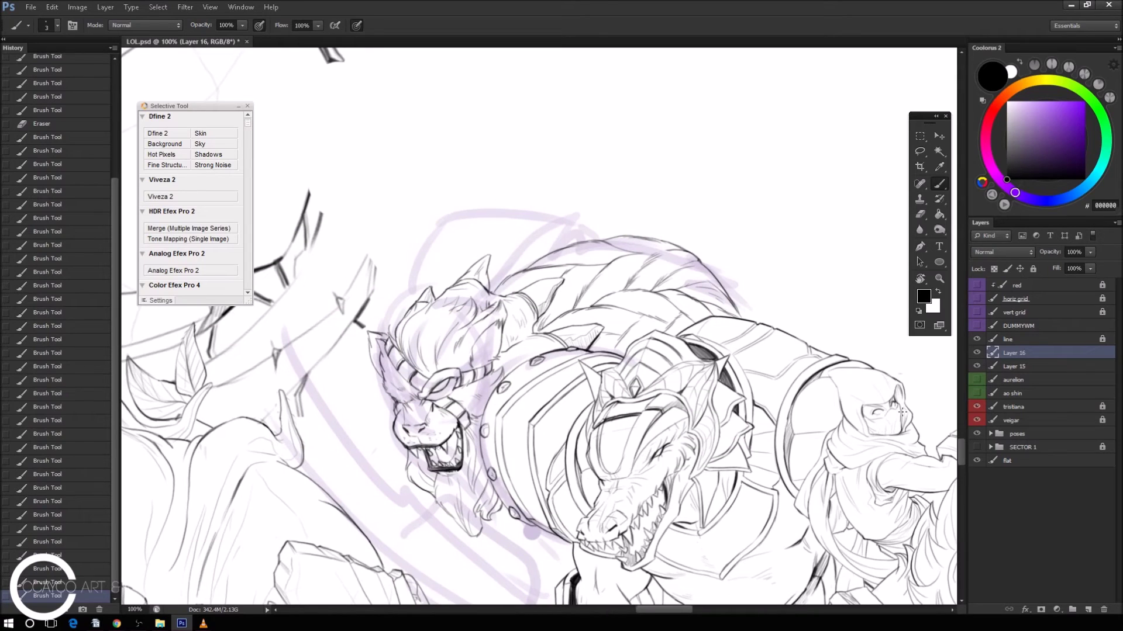
key(ctrl+plus)
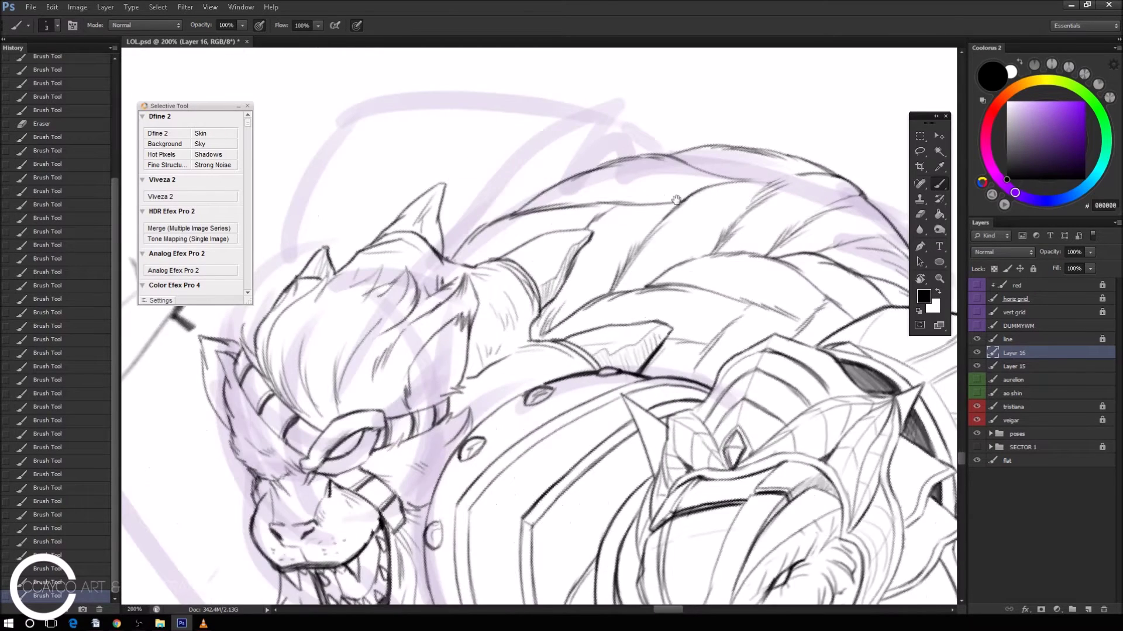
drag(564, 108, 621, 145)
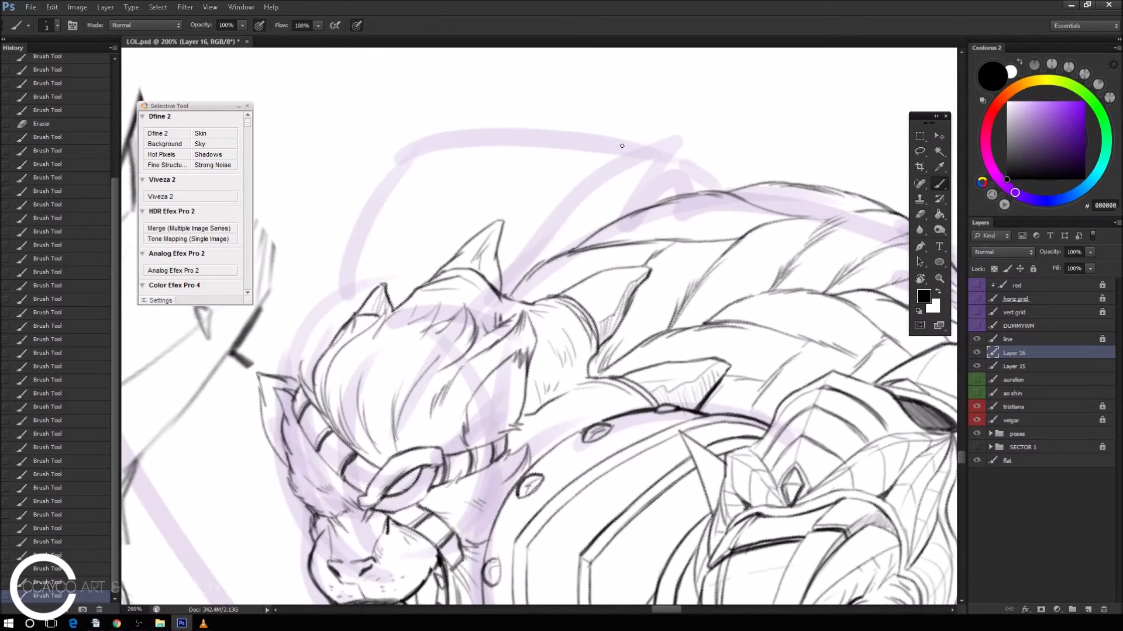
drag(500, 241, 716, 174)
key(ctrl+z)
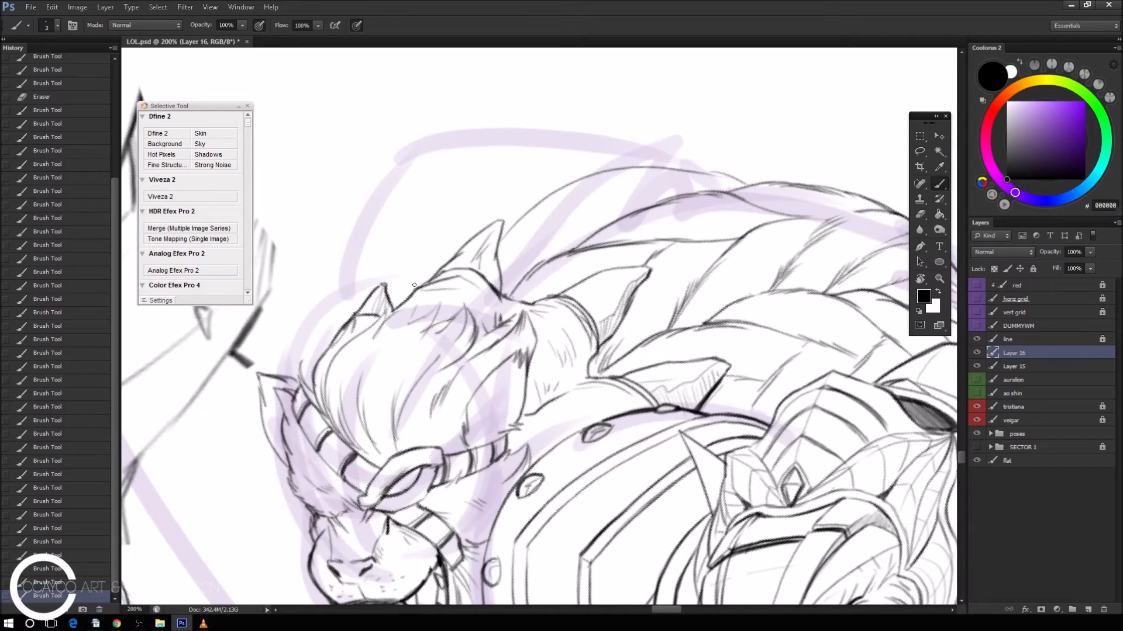
drag(395, 293, 578, 178)
key(ctrl+z)
drag(392, 302, 630, 149)
key(ctrl+z)
mouse_move(385, 312)
mouse_down()
mouse_move(620, 161)
mouse_move(787, 170)
mouse_up()
Erase old lines along the mane's top edge and draw new fur strokes there.
drag(848, 294, 738, 365)
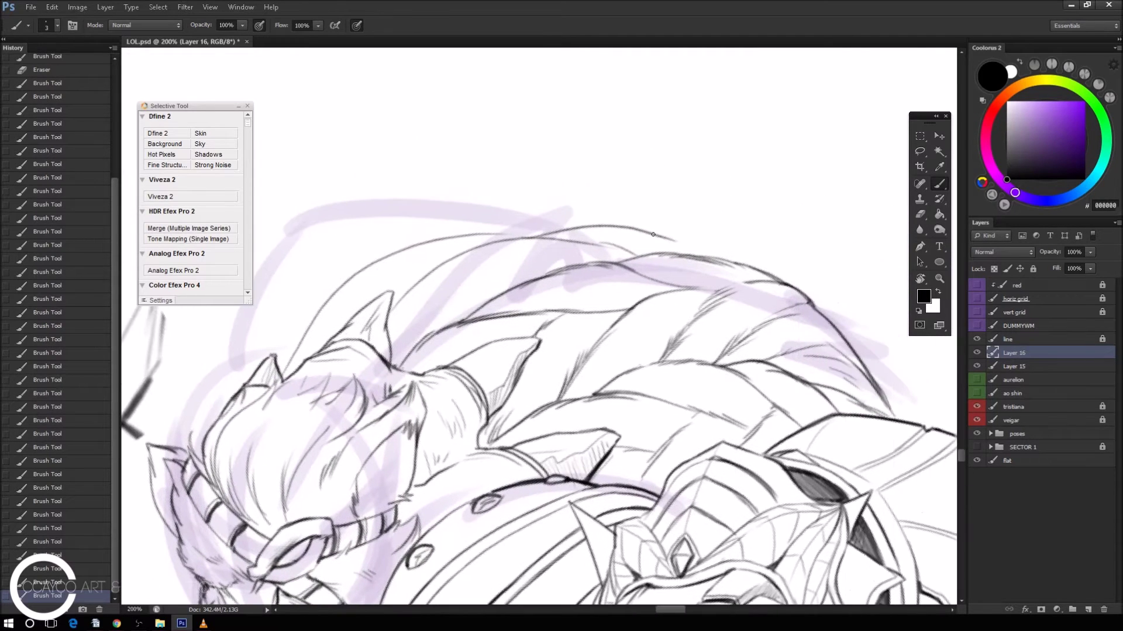
drag(650, 232, 693, 248)
key(e)
drag(448, 261, 410, 296)
drag(488, 246, 431, 279)
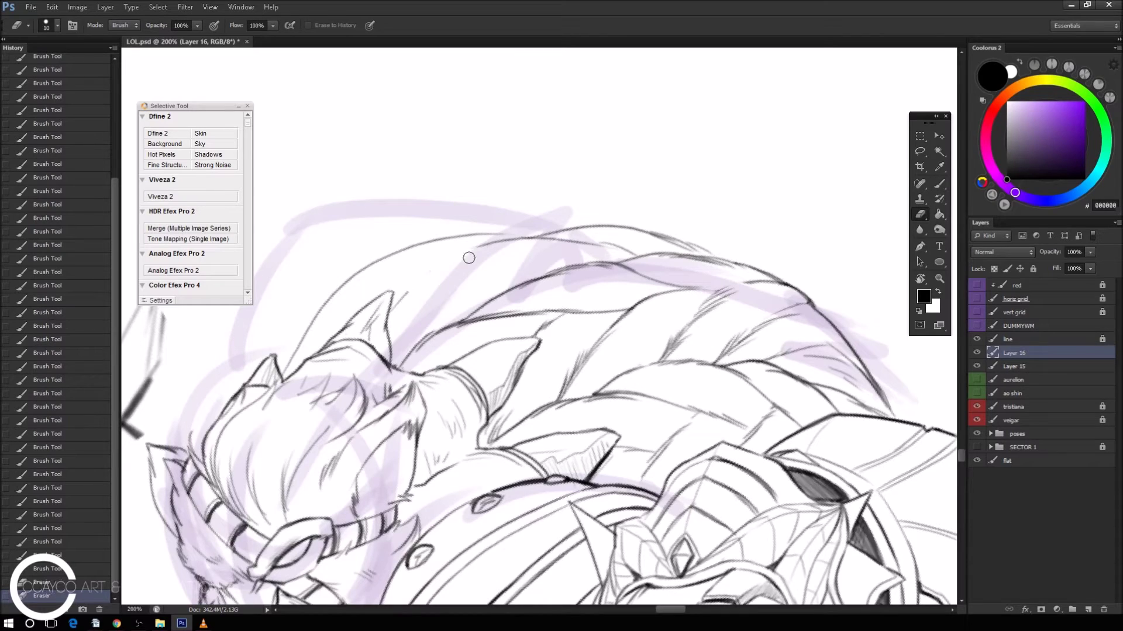
key(b)
mouse_move(389, 310)
mouse_down()
mouse_move(471, 263)
mouse_move(553, 252)
mouse_up()
key(e)
mouse_move(477, 255)
mouse_down()
mouse_move(541, 237)
mouse_move(515, 231)
mouse_move(551, 238)
mouse_up()
key(b)
Add fur strokes along the mane edge down to the ear, replacing one stray stroke.
drag(470, 266, 529, 260)
drag(389, 342, 471, 312)
drag(465, 240, 518, 232)
key(e)
drag(339, 306, 383, 261)
key(b)
mouse_move(295, 351)
mouse_down()
mouse_move(361, 286)
mouse_move(399, 268)
mouse_up()
drag(348, 290, 455, 242)
mouse_move(304, 338)
mouse_down()
mouse_move(367, 285)
mouse_move(430, 269)
mouse_up()
drag(287, 370, 356, 312)
Erase a small line on the mane and zoom out to view the whole lion head.
key(e)
drag(444, 266, 404, 286)
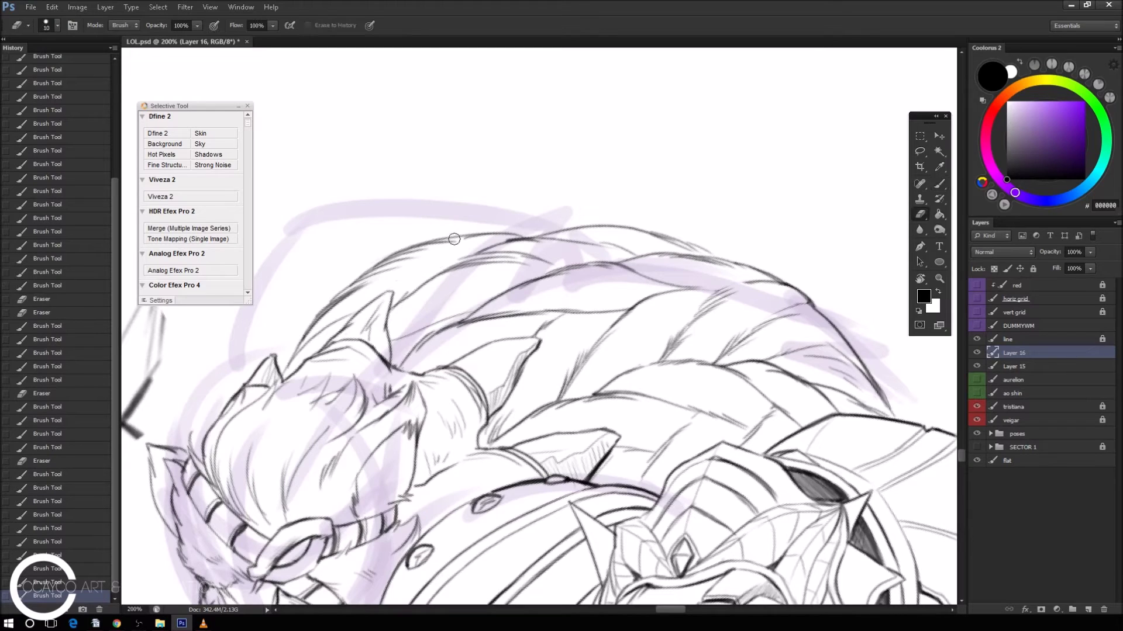
key(ctrl+minus)
mouse_move(454, 238)
mouse_down()
mouse_move(800, 355)
mouse_move(798, 330)
mouse_up()
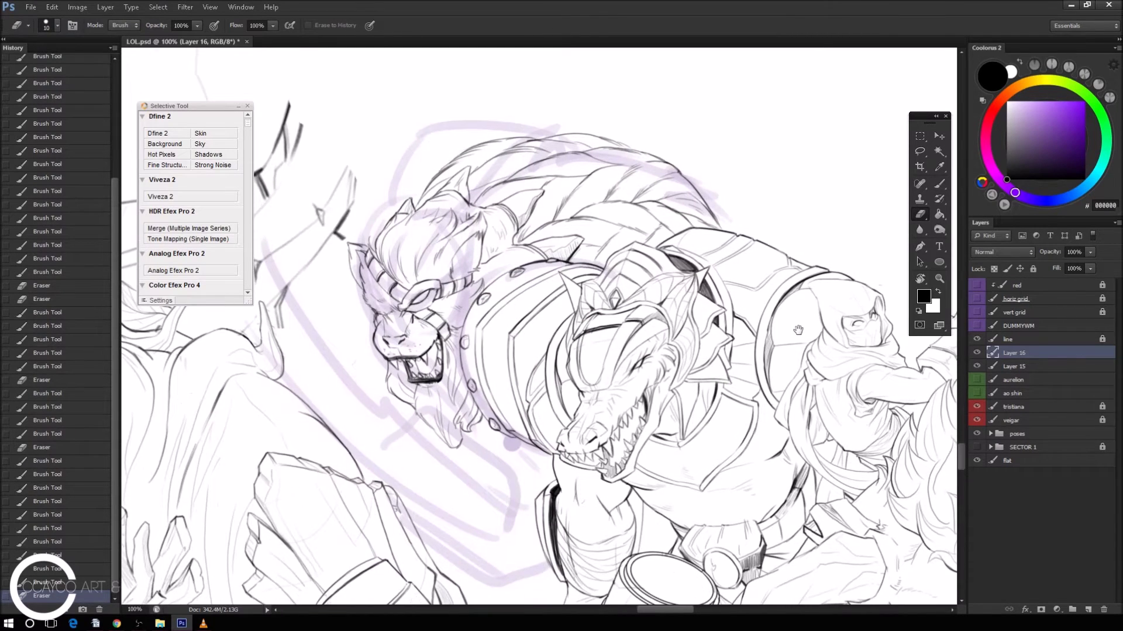
click(976, 366)
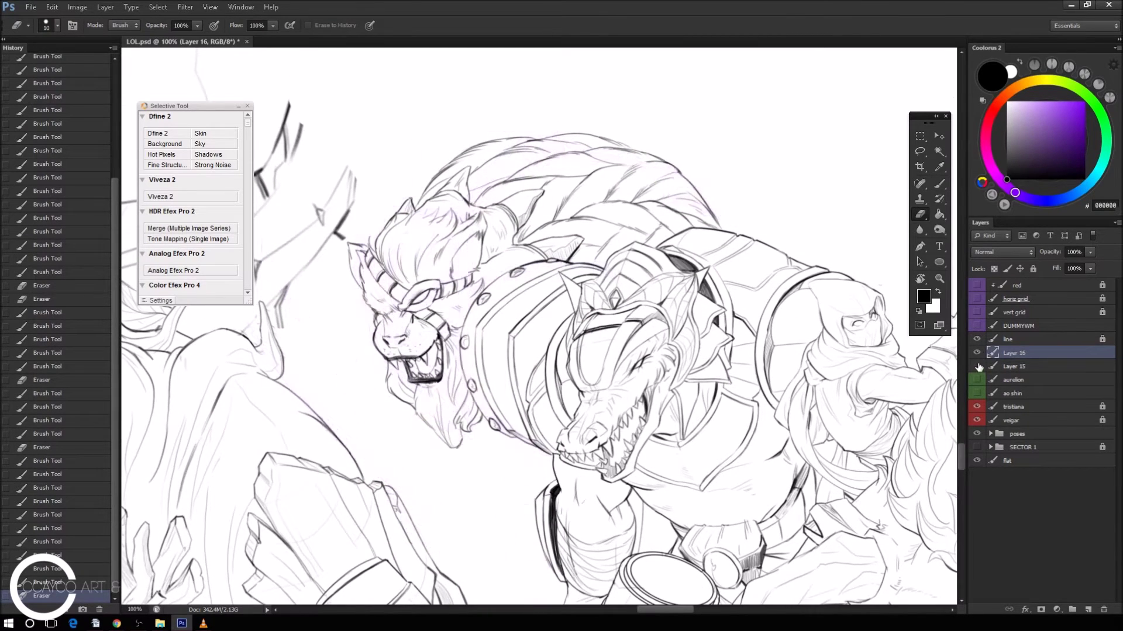
click(976, 366)
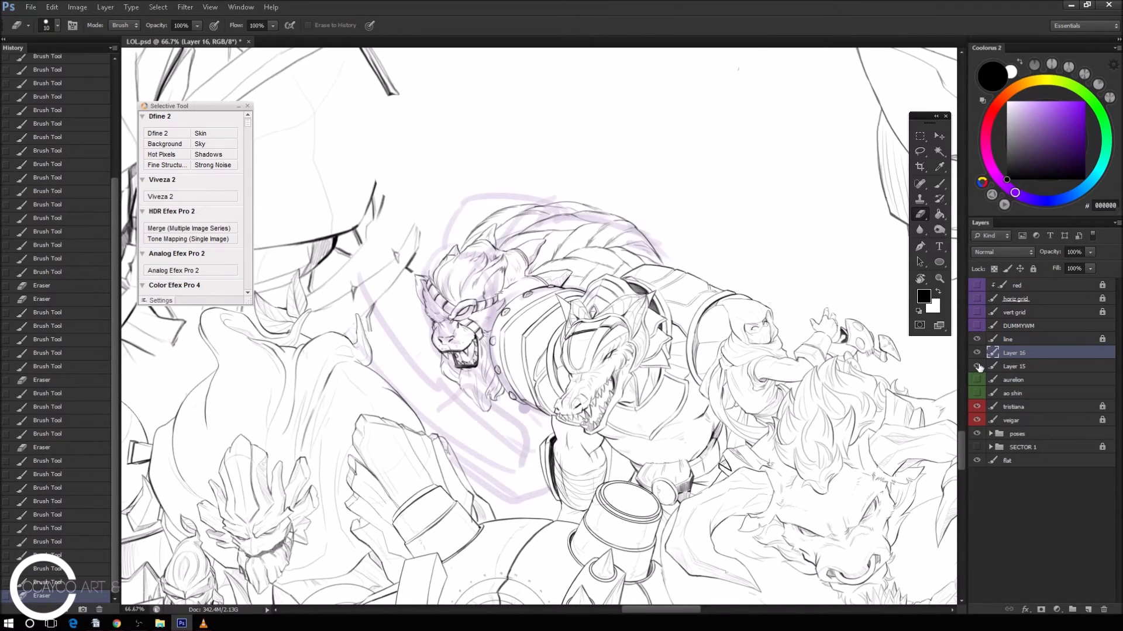
mouse_move(785, 462)
mouse_down()
mouse_move(889, 361)
mouse_move(849, 405)
mouse_up()
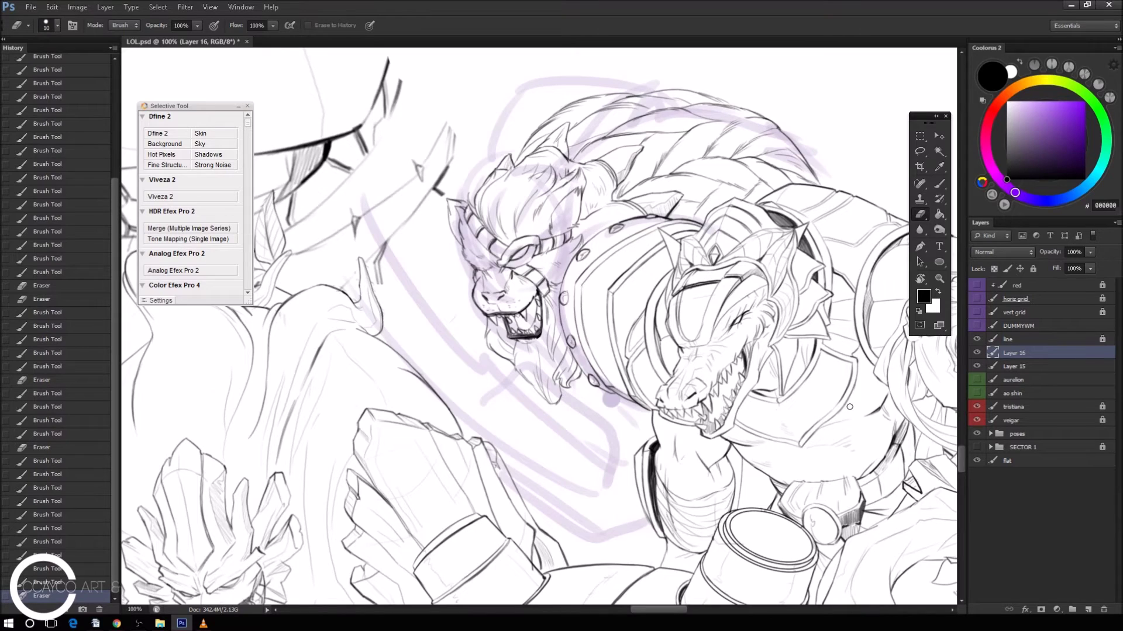
drag(627, 210, 645, 291)
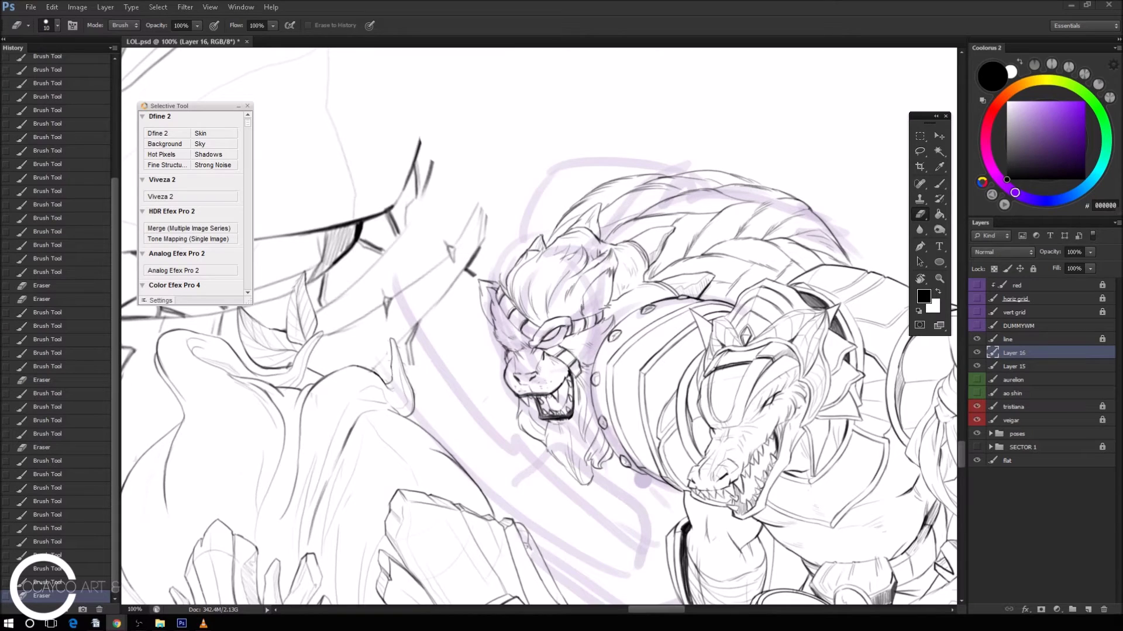
key(ctrl+plus)
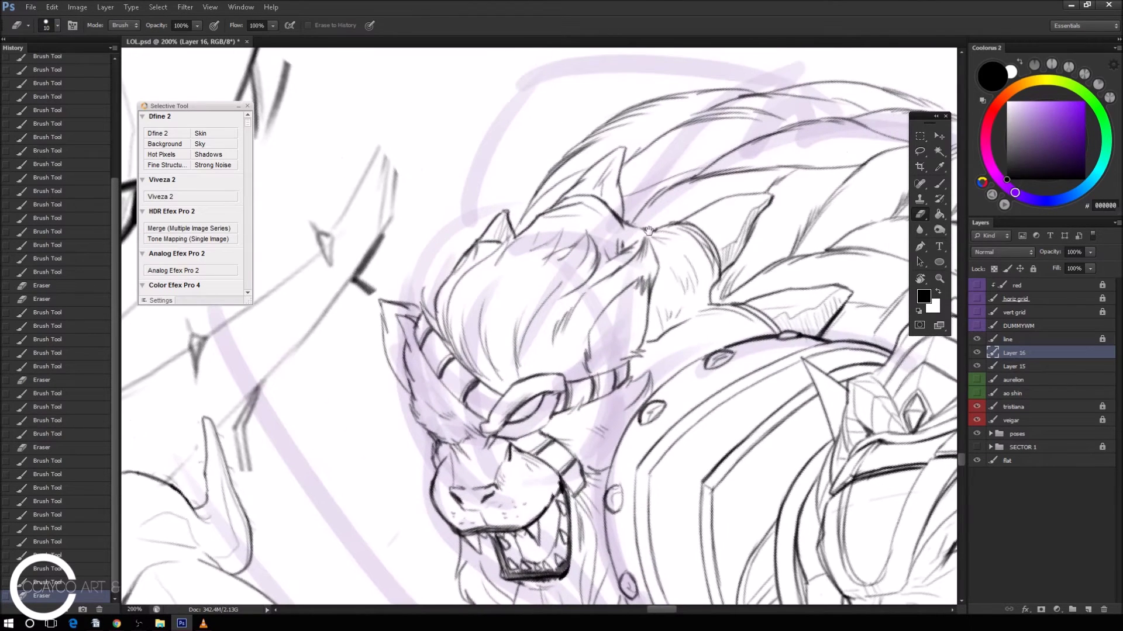
Hatch the lion's head and mane on Layer 16, erasing a few stray hair strokes.
key(b)
mouse_move(447, 279)
mouse_down()
mouse_move(560, 123)
mouse_move(612, 106)
mouse_up()
mouse_move(455, 267)
mouse_down()
mouse_move(504, 184)
mouse_move(510, 232)
mouse_up()
drag(506, 213, 516, 223)
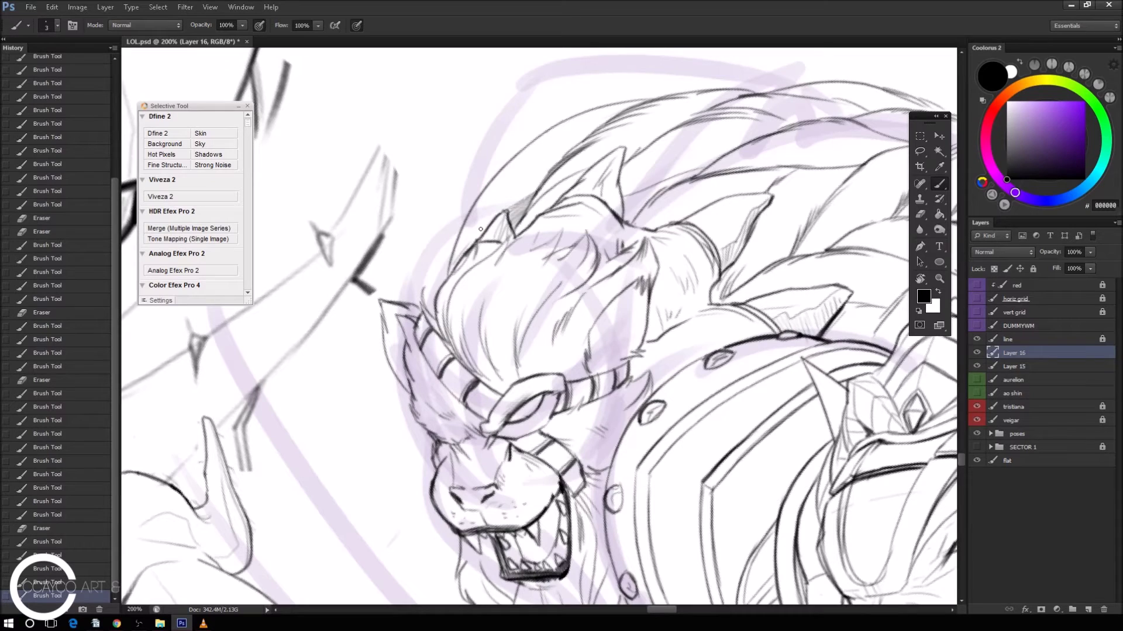
drag(479, 229, 459, 253)
mouse_move(506, 207)
mouse_down()
mouse_move(597, 120)
mouse_move(641, 101)
mouse_up()
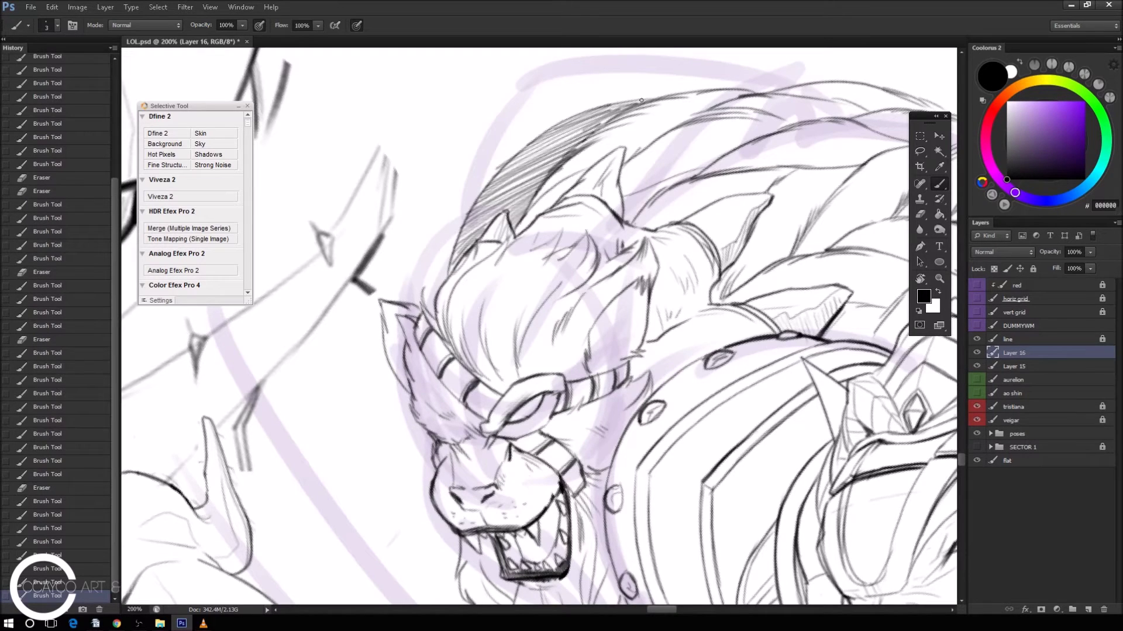
key(e)
mouse_move(494, 166)
mouse_down()
mouse_move(511, 143)
mouse_move(446, 253)
mouse_up()
Refine the mane hatching with extra strokes and small eraser trims.
key(ctrl+minus)
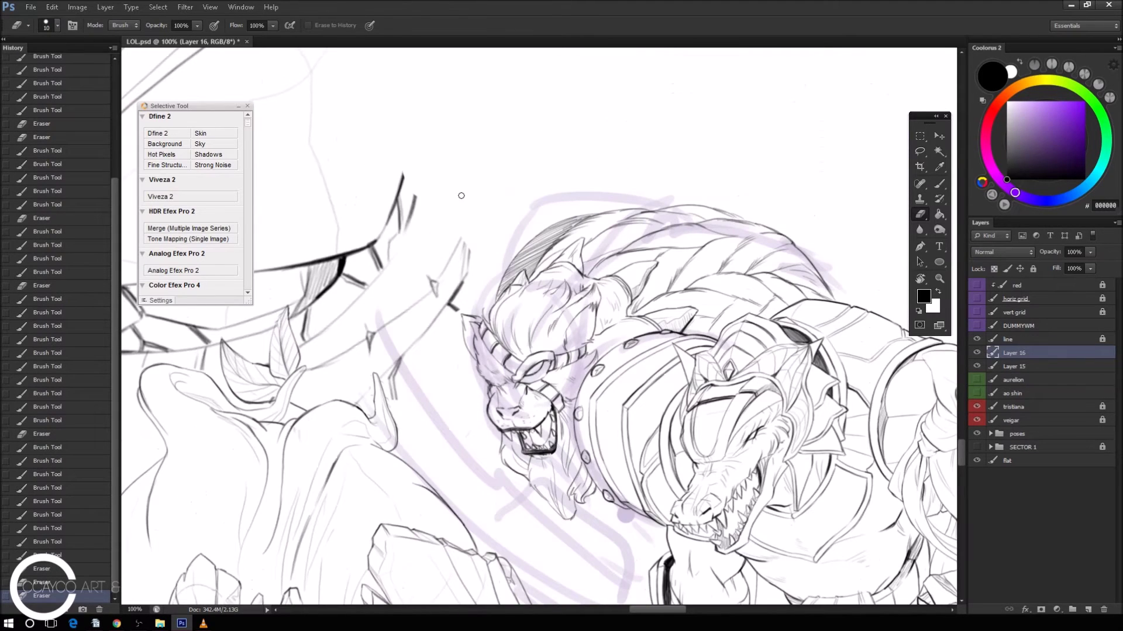
key(b)
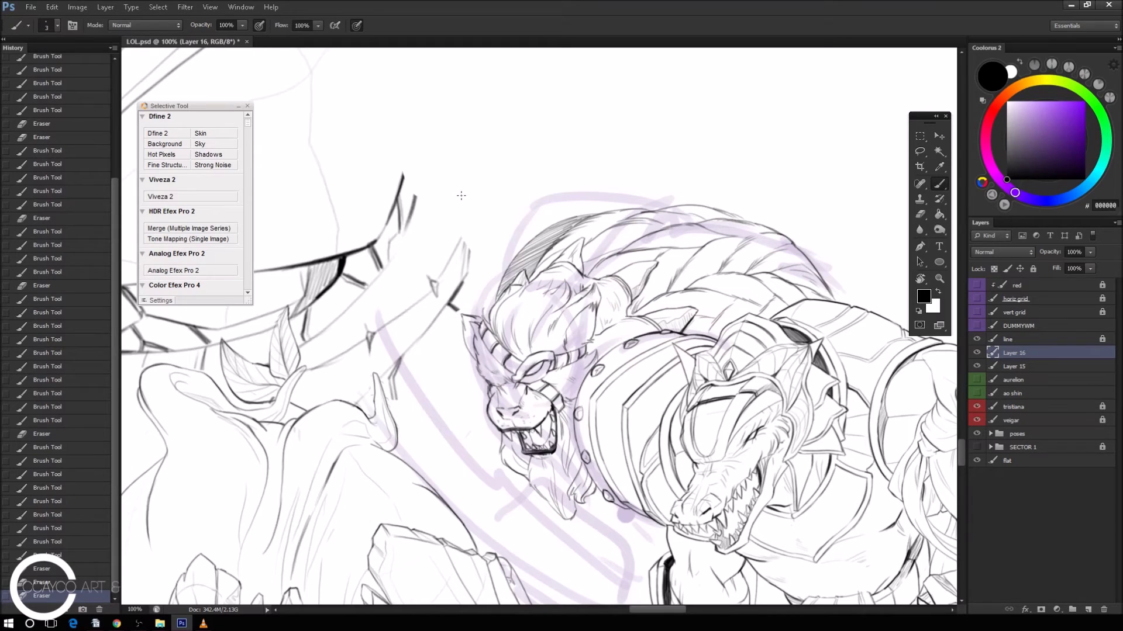
key(ctrl+plus)
drag(454, 218, 483, 234)
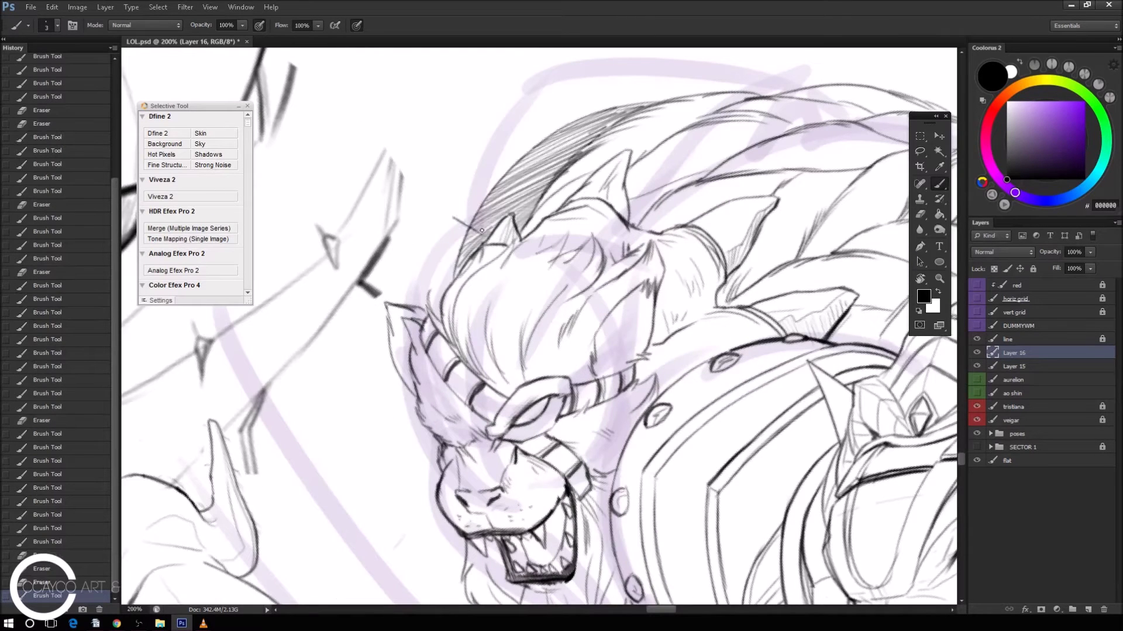
key(e)
mouse_move(486, 206)
mouse_down()
mouse_move(495, 218)
mouse_move(502, 209)
mouse_move(475, 190)
mouse_move(494, 215)
mouse_move(474, 222)
mouse_move(497, 213)
mouse_up()
key(b)
key(e)
key(b)
drag(478, 194, 495, 214)
mouse_move(477, 197)
mouse_down()
mouse_move(497, 213)
mouse_move(467, 214)
mouse_move(476, 192)
mouse_move(445, 231)
mouse_up()
key(e)
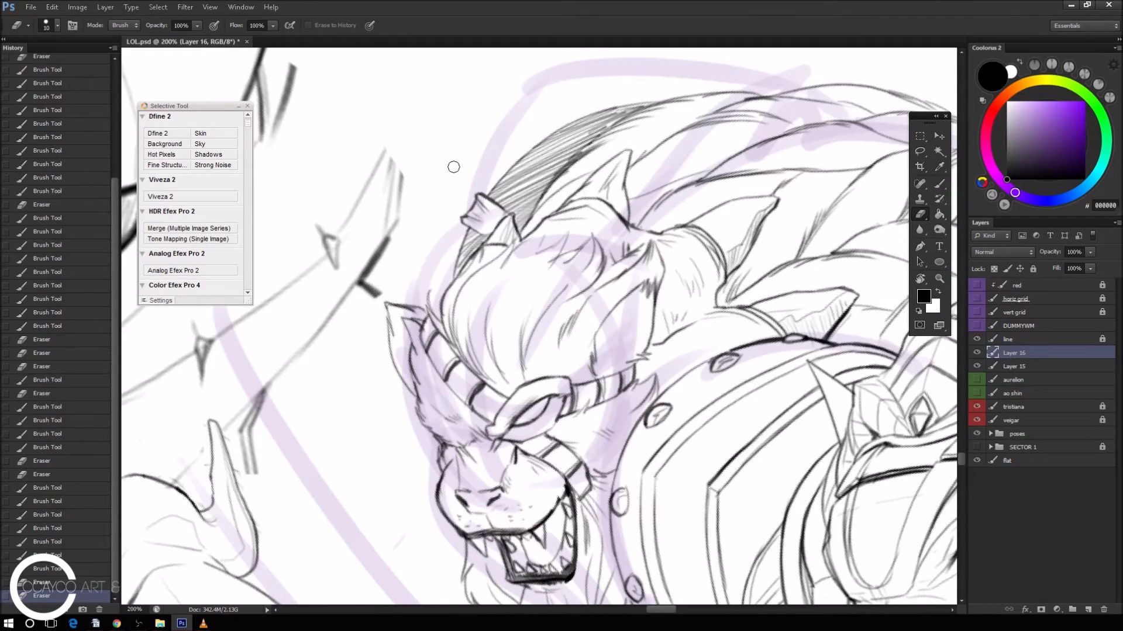
key(b)
Darken the upper mane edge with hatching, redoing unsatisfactory strokes with Ctrl+Z.
mouse_move(461, 226)
mouse_down()
mouse_move(445, 288)
mouse_move(457, 273)
mouse_up()
drag(520, 150, 481, 190)
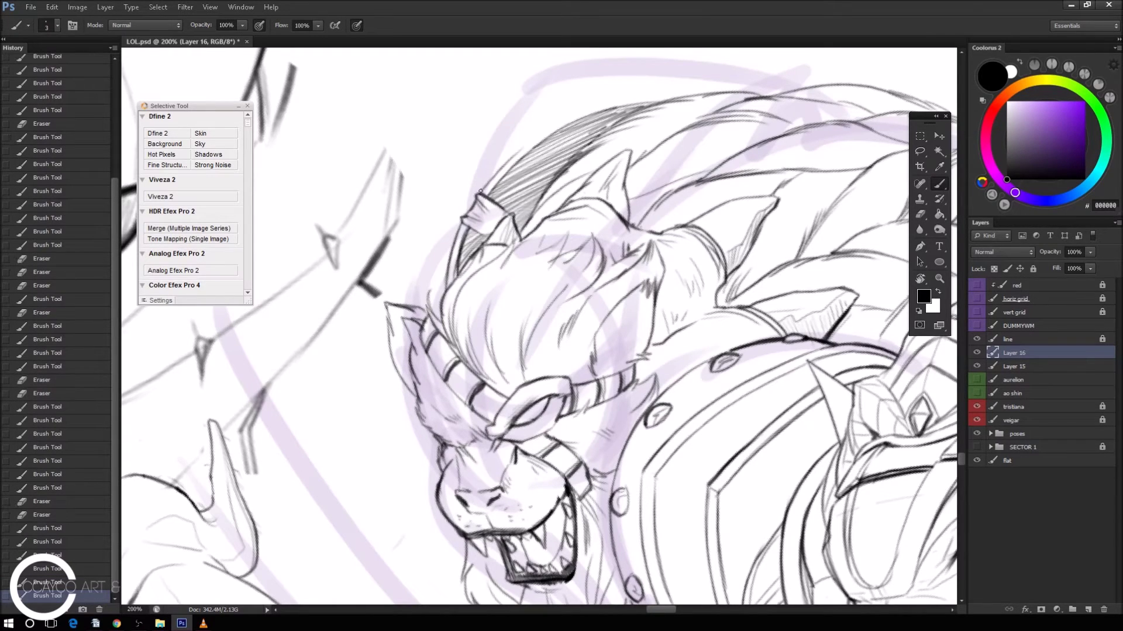
drag(549, 119, 480, 188)
drag(582, 105, 481, 194)
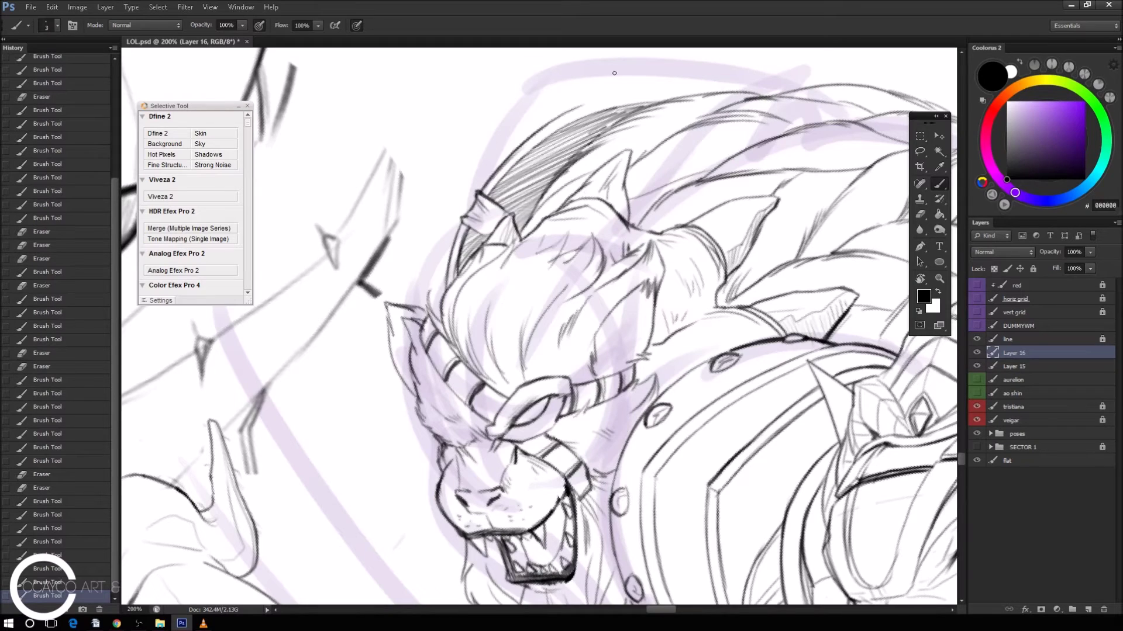
drag(651, 200, 608, 252)
drag(573, 85, 453, 179)
key(ctrl+z)
drag(519, 117, 453, 174)
drag(570, 94, 489, 142)
key(ctrl+z)
drag(570, 93, 468, 160)
key(ctrl+z)
key(ctrl+z)
mouse_move(554, 103)
mouse_down()
mouse_move(570, 94)
mouse_move(476, 153)
mouse_up()
key(ctrl+z)
drag(579, 88, 484, 140)
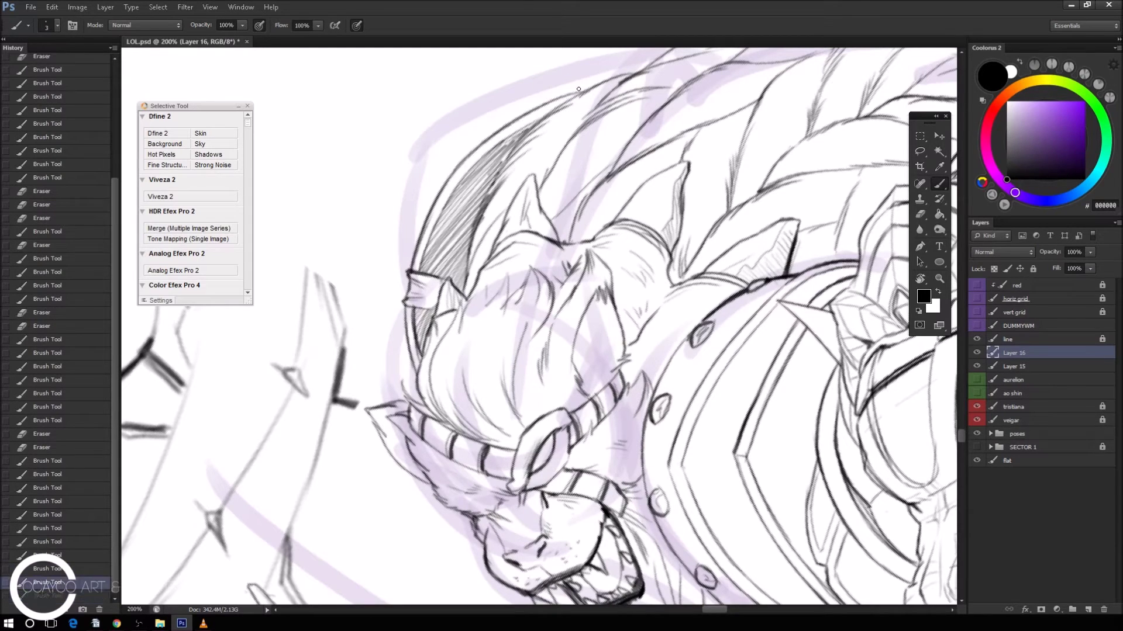
mouse_move(584, 89)
mouse_down()
mouse_move(509, 123)
mouse_move(577, 87)
mouse_up()
Tilt the canvas view and draw a tall horn line above the head, redrawing it several times.
key(ctrl+minus)
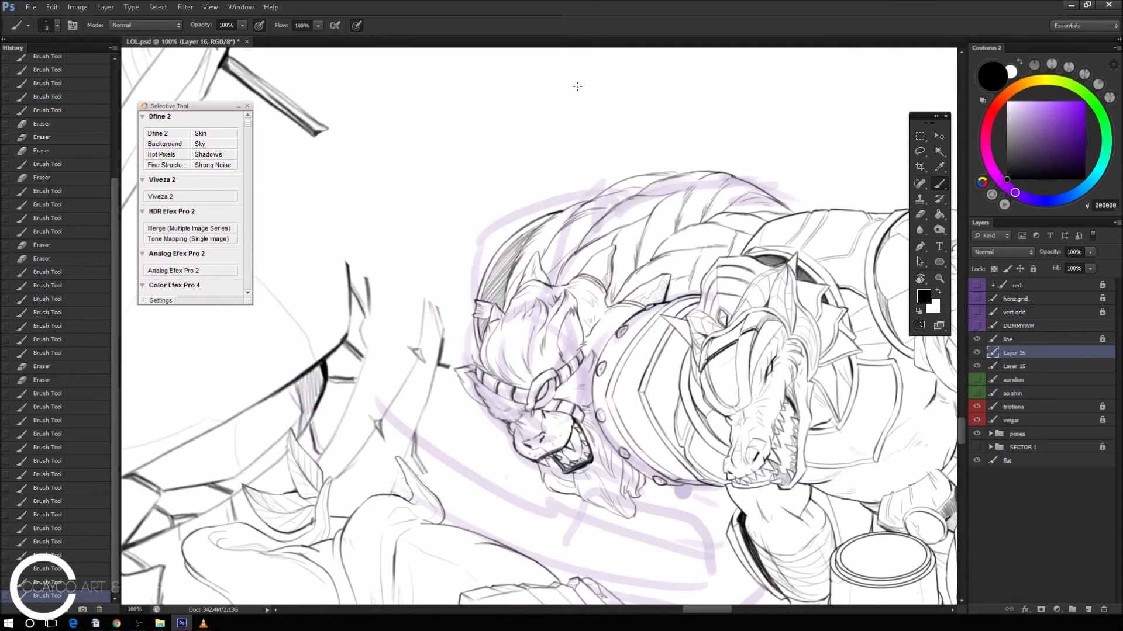
key(r)
drag(862, 460, 667, 535)
mouse_move(777, 496)
mouse_down()
mouse_move(821, 473)
mouse_move(836, 439)
mouse_up()
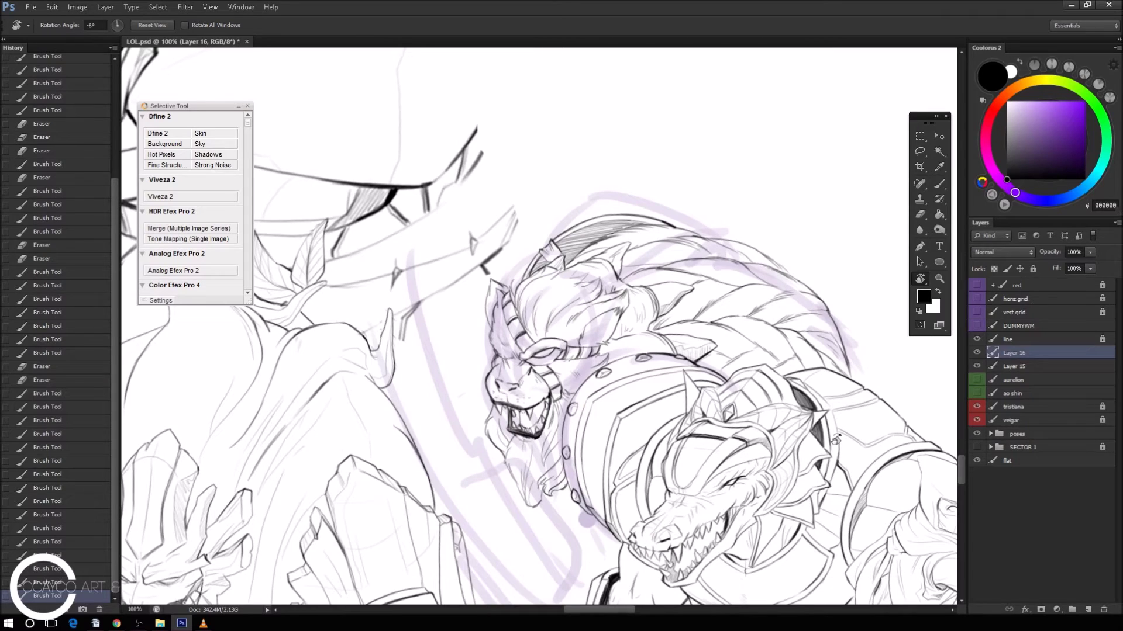
key(b)
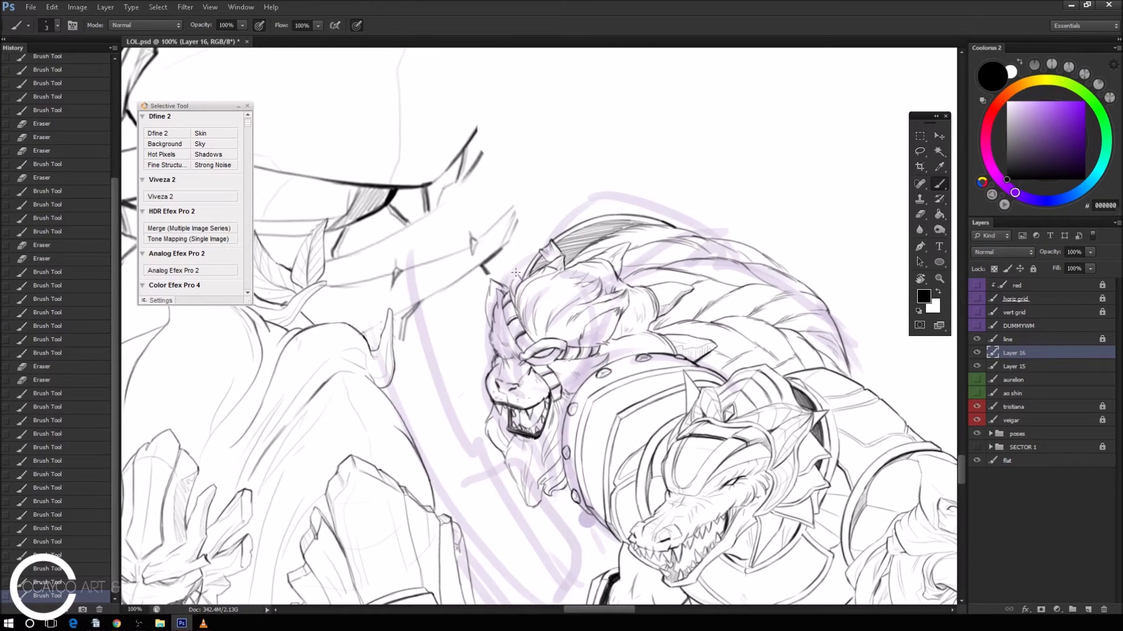
drag(509, 265, 489, 165)
key(ctrl+z)
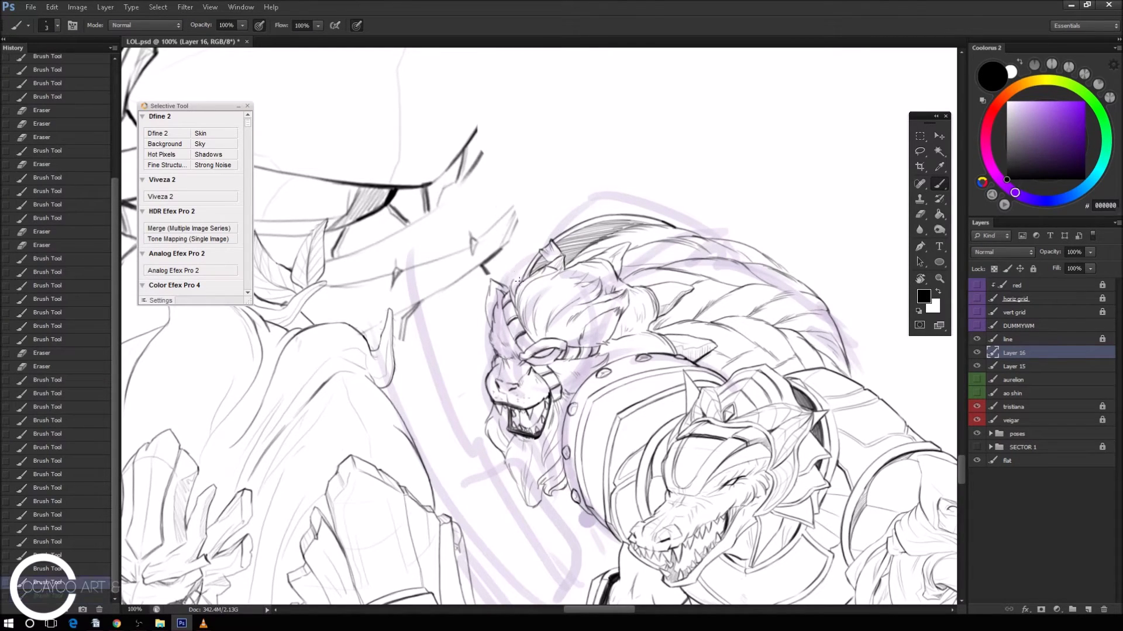
drag(513, 267, 517, 156)
key(ctrl+z)
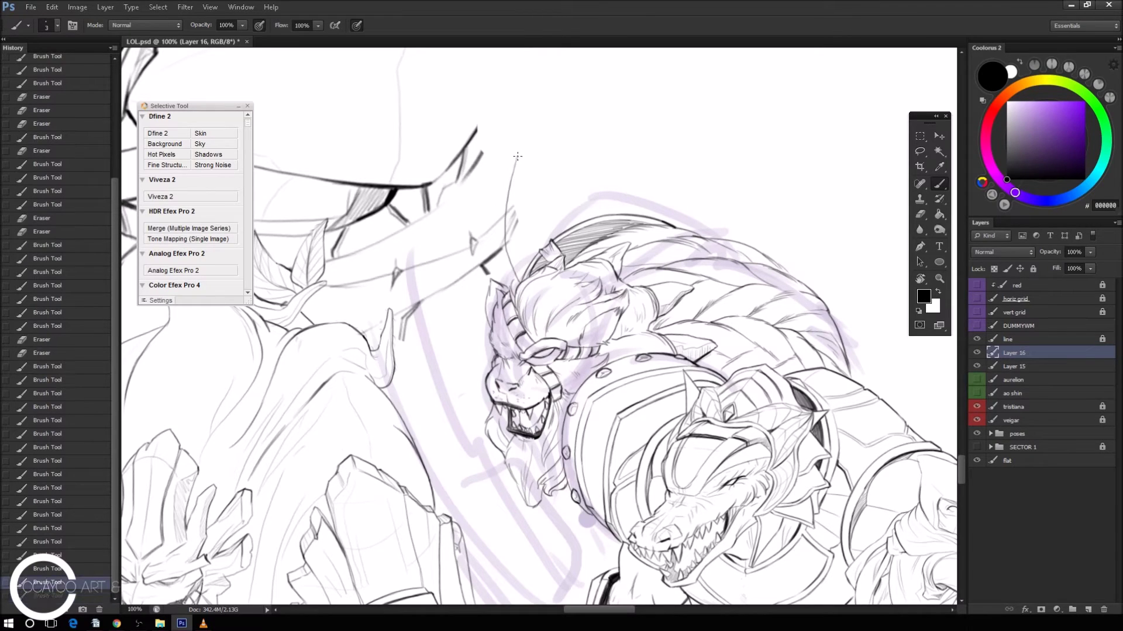
mouse_move(516, 233)
mouse_down()
mouse_move(518, 162)
mouse_move(524, 222)
mouse_up()
key(ctrl+z)
drag(519, 153, 527, 222)
key(ctrl+alt+z)
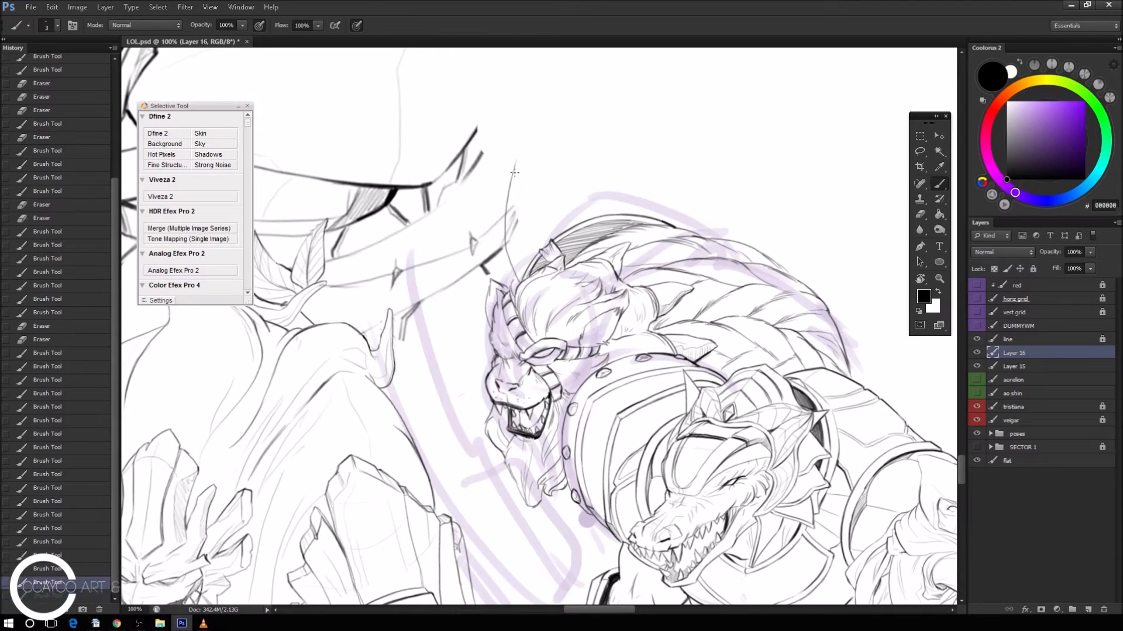
key(ctrl+alt+z)
mouse_move(514, 170)
mouse_down()
mouse_move(523, 154)
mouse_move(538, 250)
mouse_move(519, 221)
mouse_move(510, 258)
mouse_up()
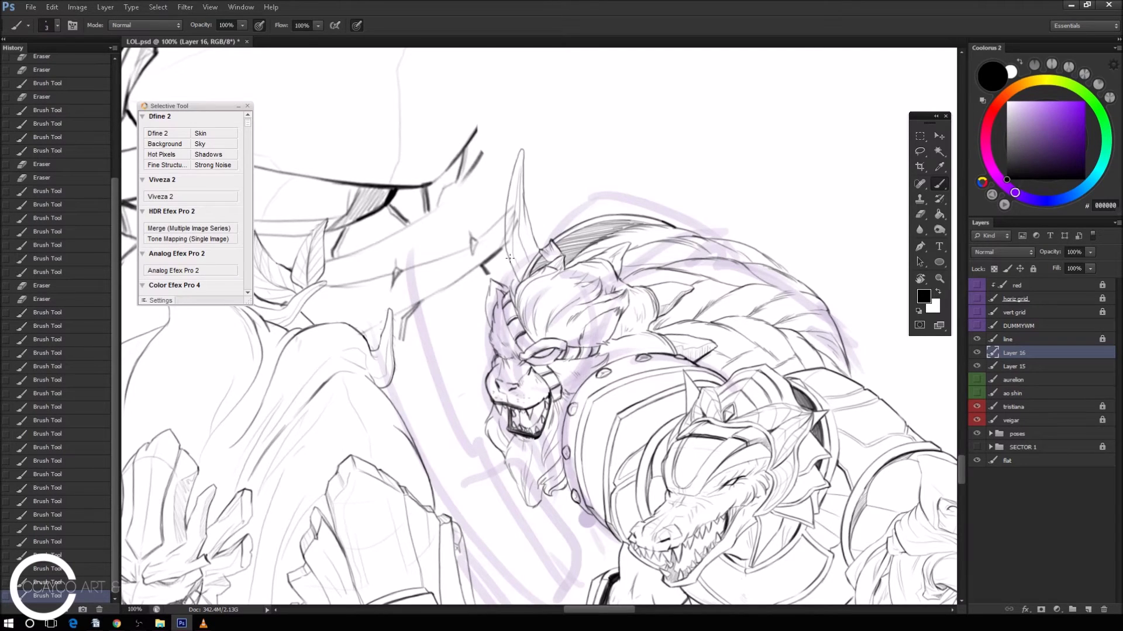
Hatch the horn spike, clean its tip, and sketch a second spike on the mane.
mouse_move(531, 225)
mouse_down()
mouse_move(551, 243)
mouse_move(507, 250)
mouse_move(518, 282)
mouse_move(504, 233)
mouse_up()
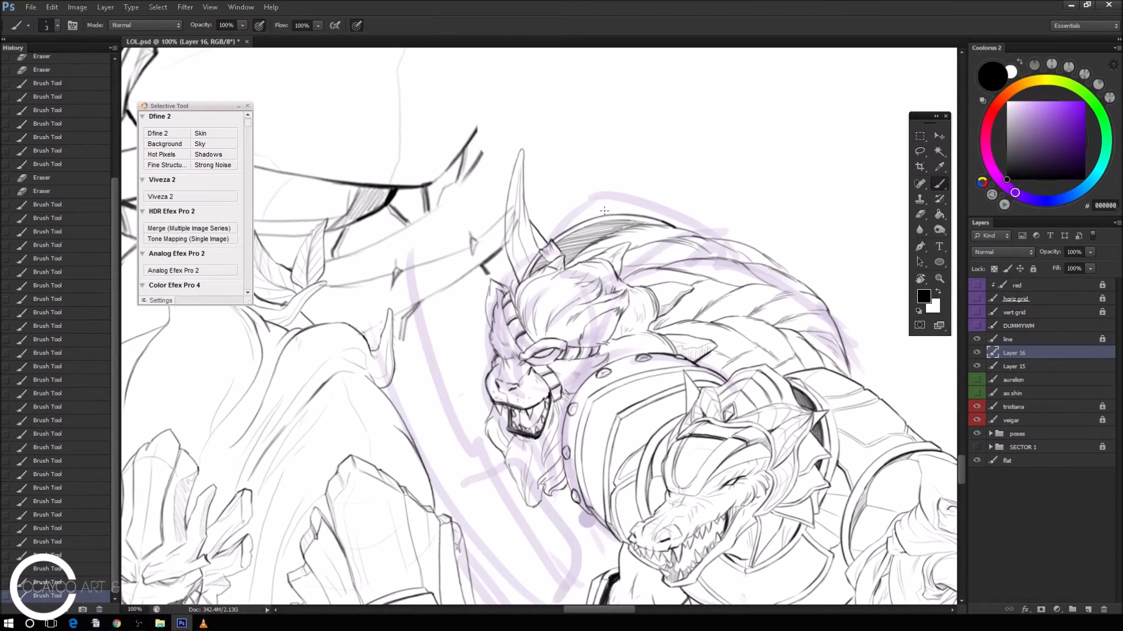
mouse_move(594, 218)
mouse_down()
mouse_move(593, 185)
mouse_move(602, 177)
mouse_move(608, 188)
mouse_move(605, 175)
mouse_up()
key(ctrl+z)
key(e)
click(600, 174)
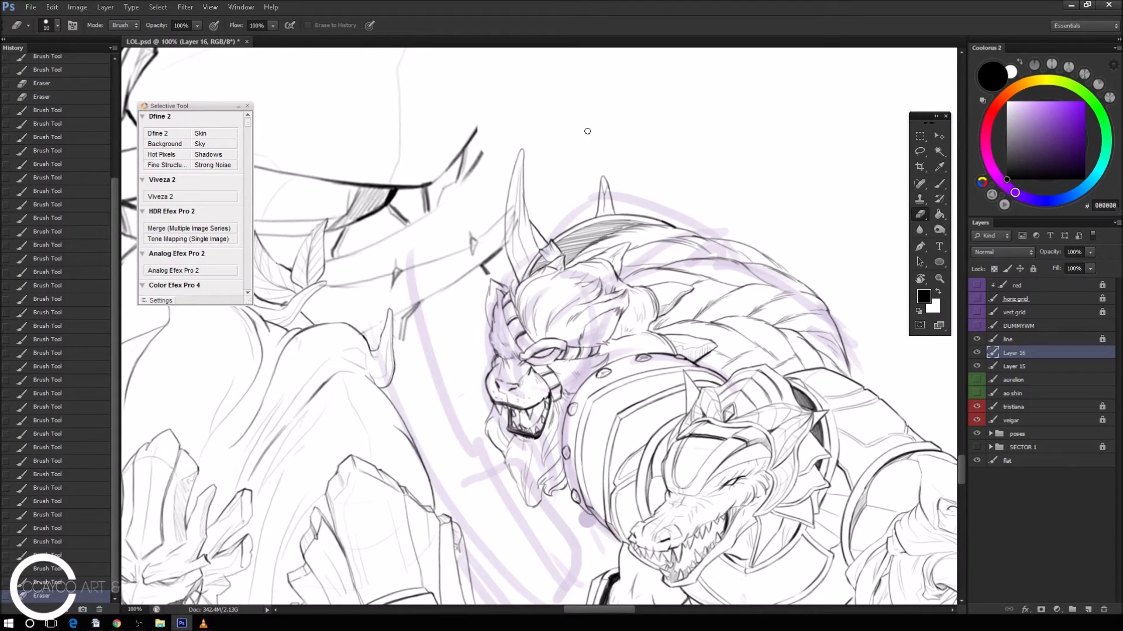
key(b)
mouse_move(486, 350)
mouse_down()
mouse_move(446, 286)
mouse_move(477, 322)
mouse_up()
mouse_move(447, 278)
mouse_down()
mouse_move(481, 314)
mouse_move(462, 303)
mouse_move(490, 348)
mouse_move(459, 316)
mouse_up()
drag(617, 257, 611, 145)
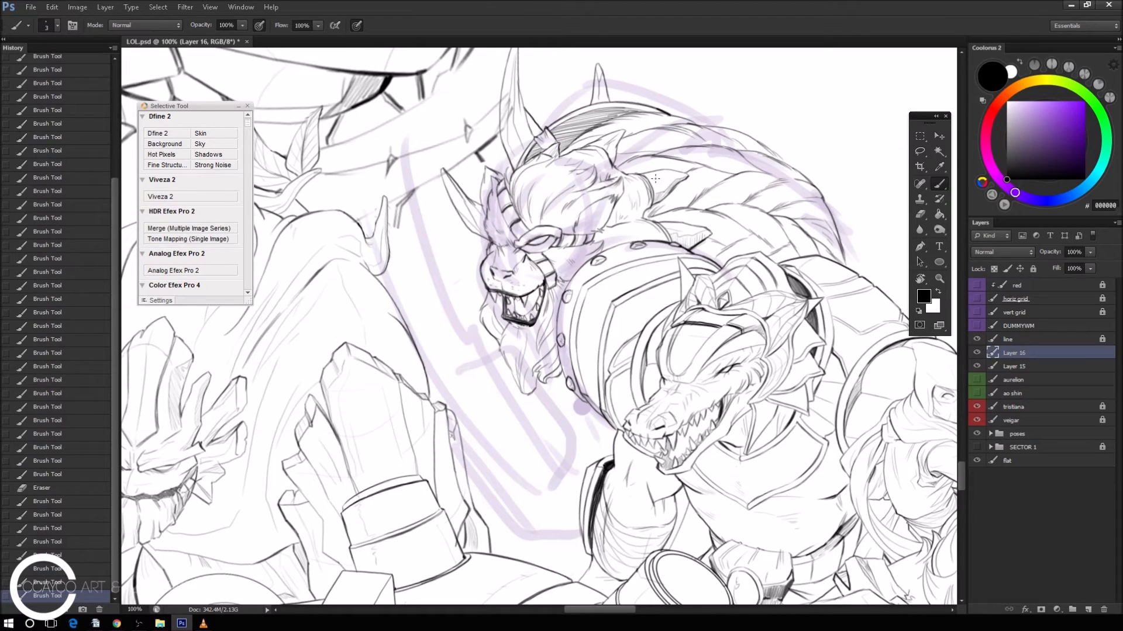
Hide the purple sketch layer, save the file, and turn the canvas view upright.
click(977, 366)
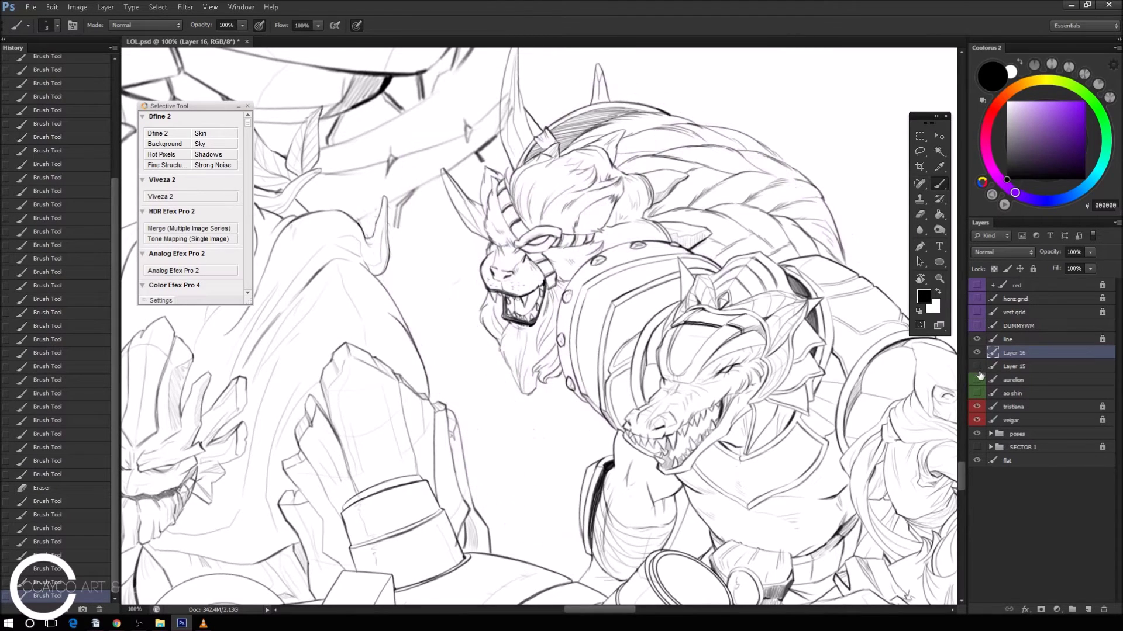
key(ctrl+minus)
key(ctrl+minus)
scroll(771, 266, down, 2)
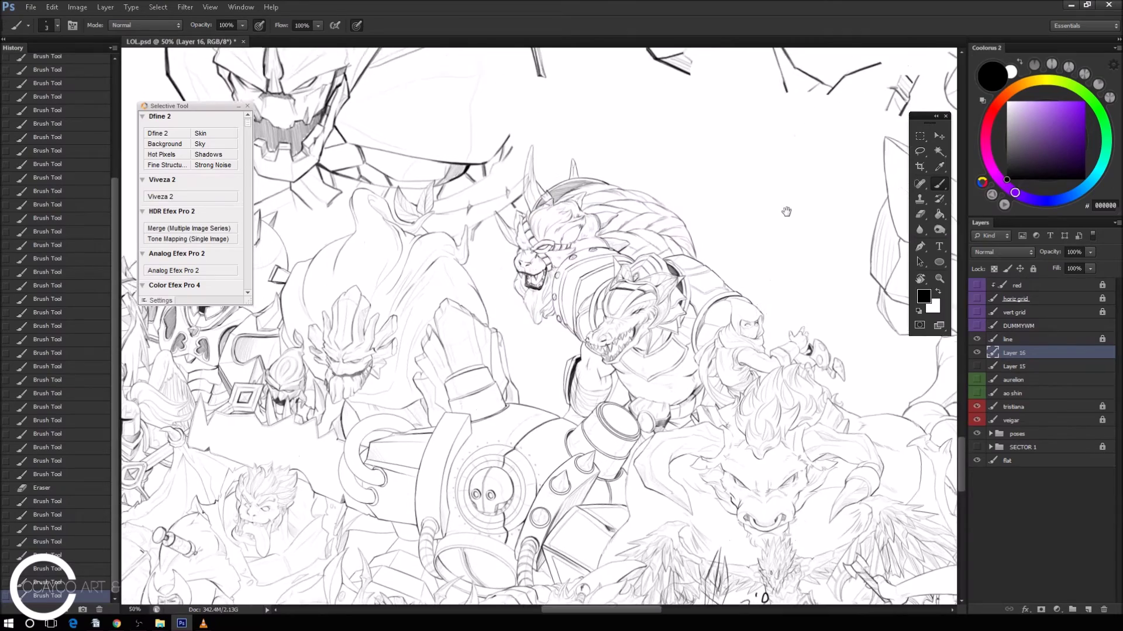
key(ctrl+s)
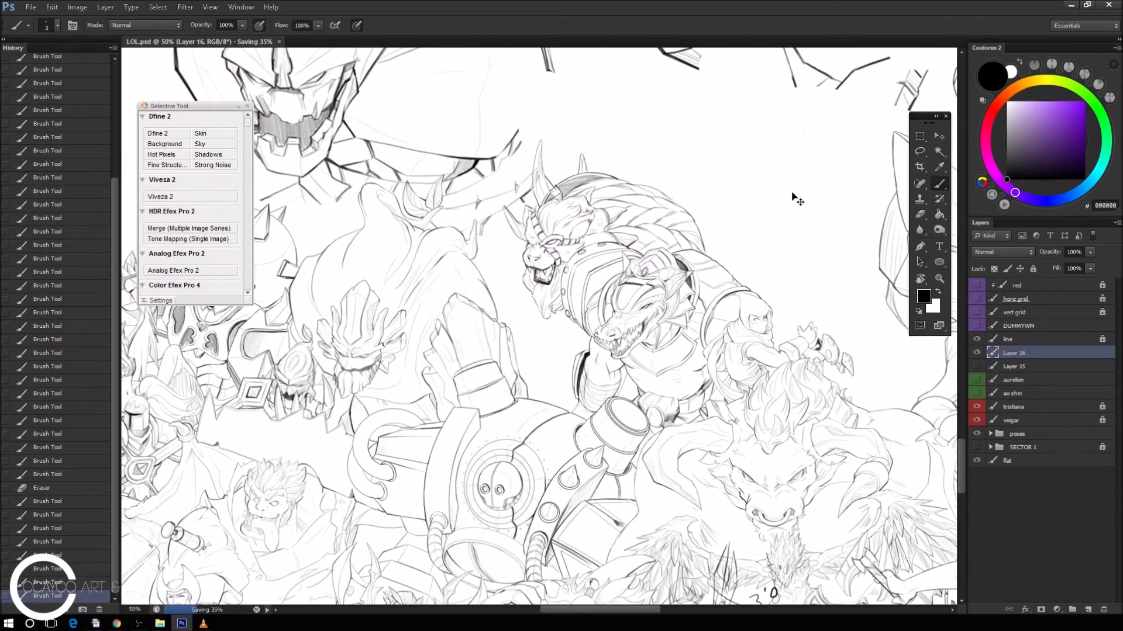
key(ctrl+minus)
key(r)
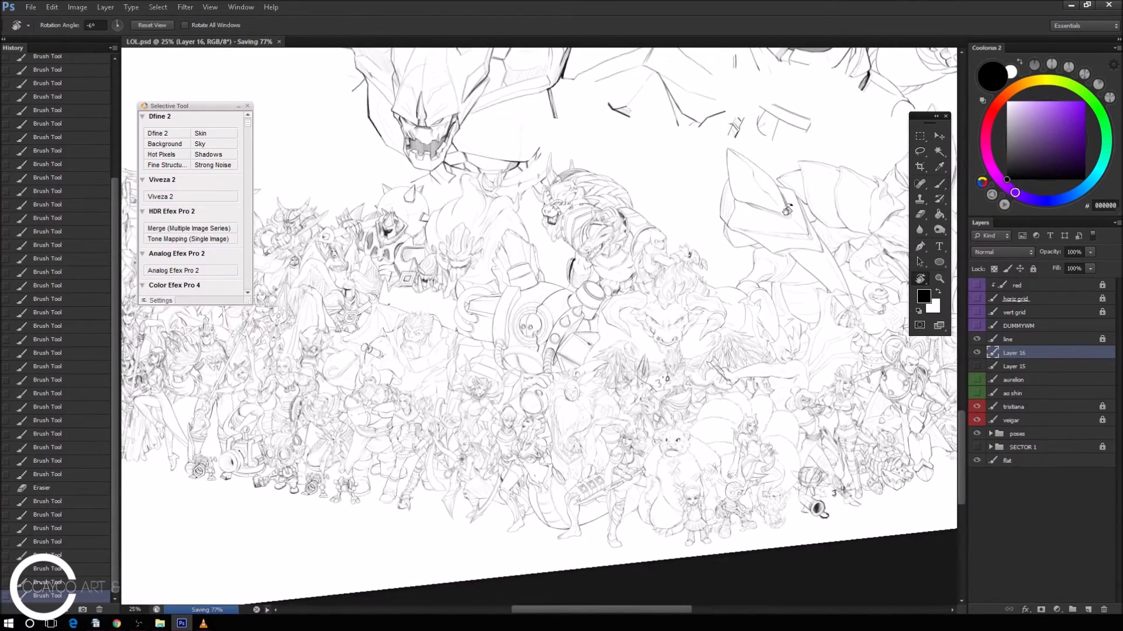
drag(783, 206, 791, 221)
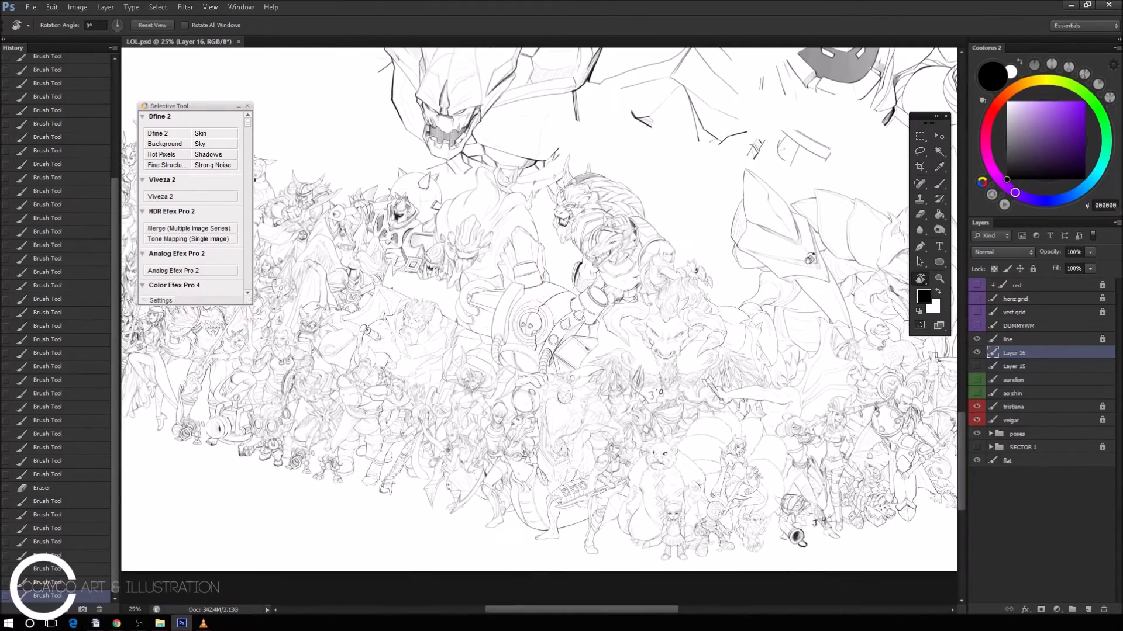
key(ctrl+plus)
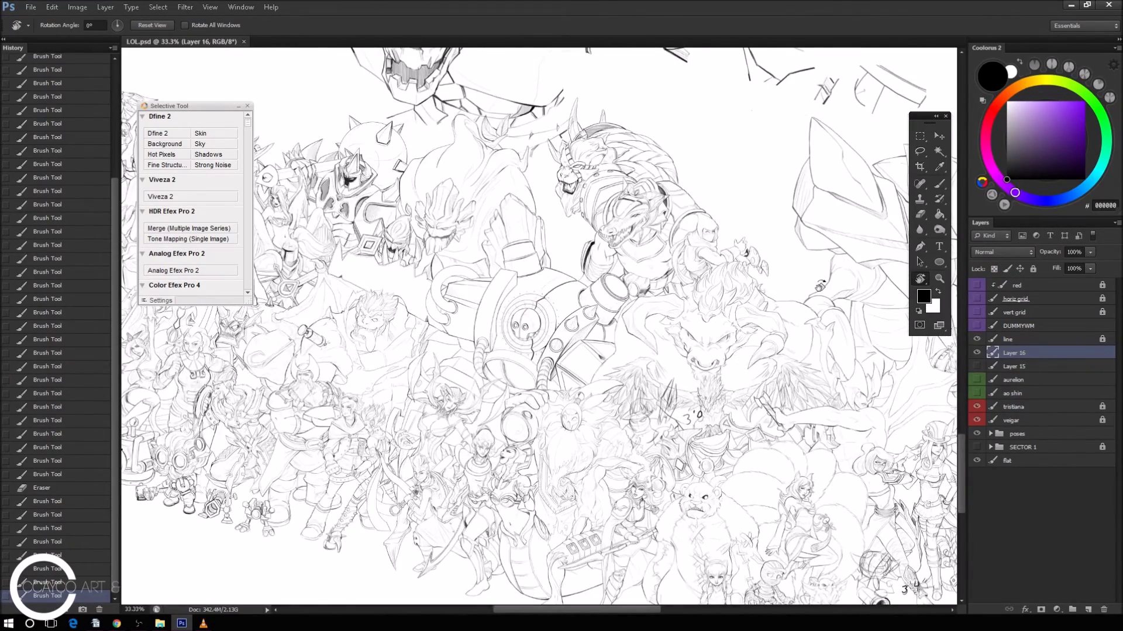
key(ctrl+plus)
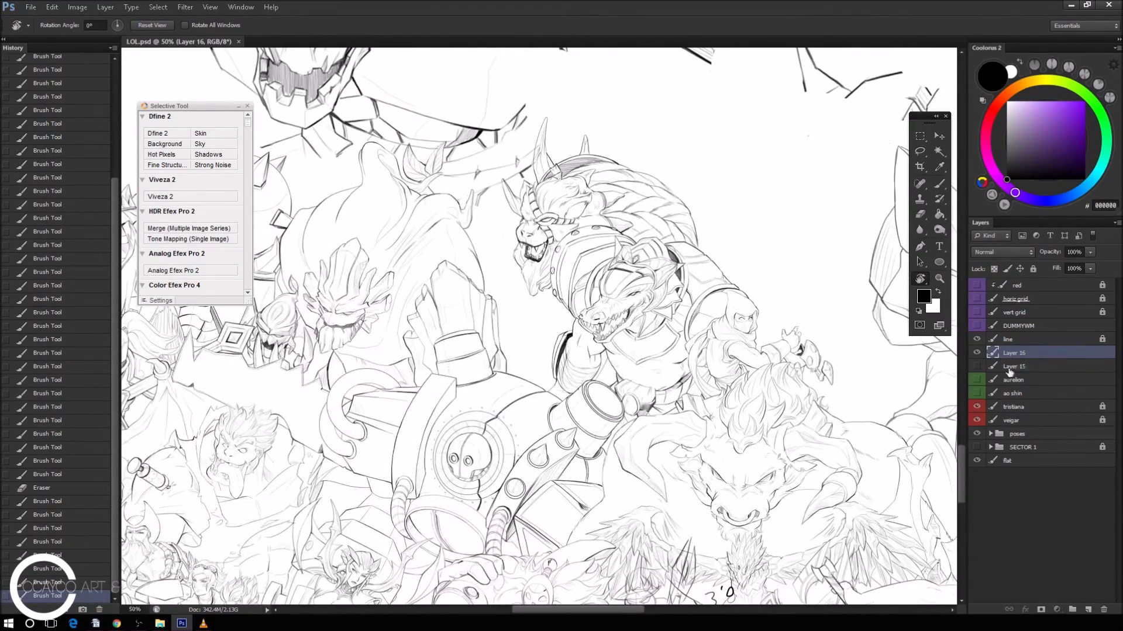
Scale Layers 15 and 16 together to about 94% and rotate them about -8°.
shift+click(1019, 367)
click(976, 366)
key(ctrl+t)
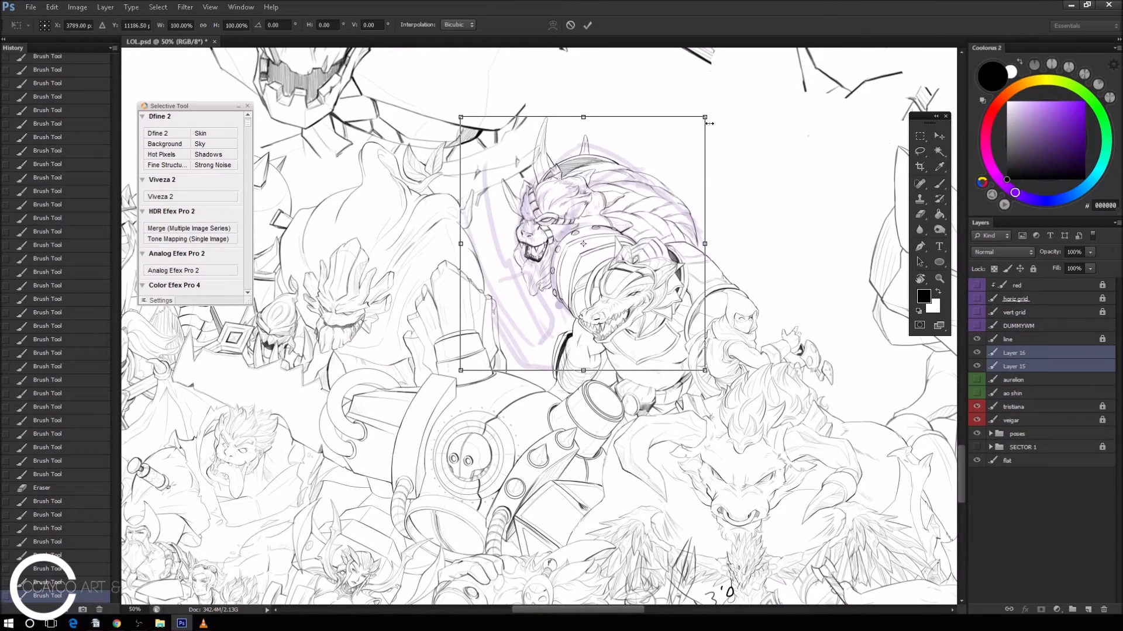
drag(705, 115, 687, 134)
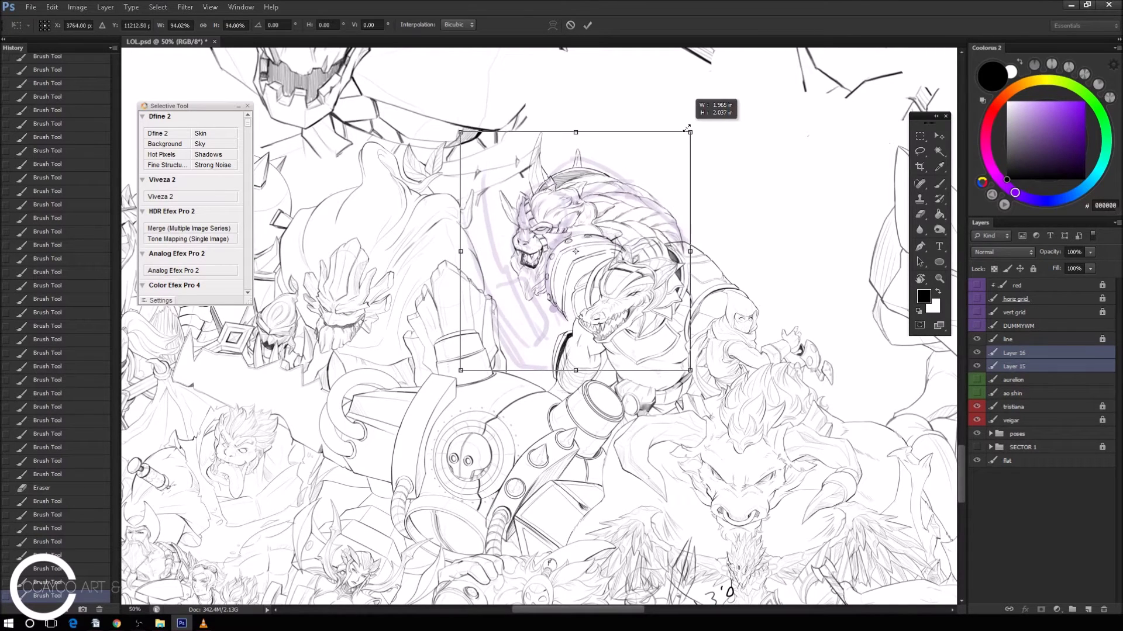
mouse_move(693, 183)
mouse_down()
mouse_move(681, 167)
mouse_move(678, 194)
mouse_up()
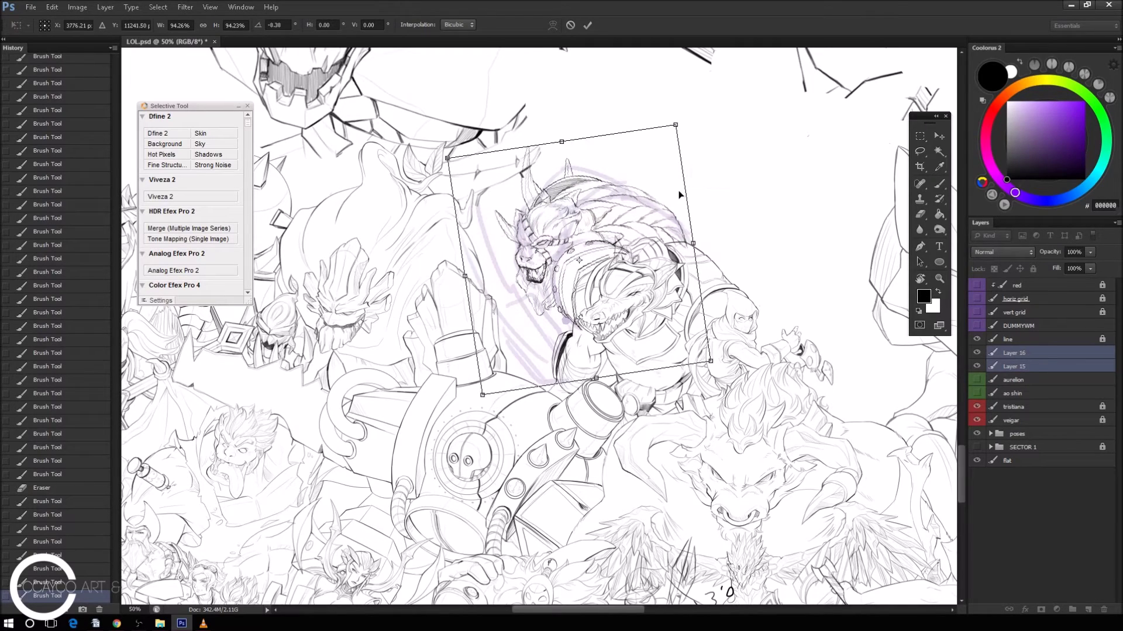
key(Return)
scroll(556, 246, up, 5)
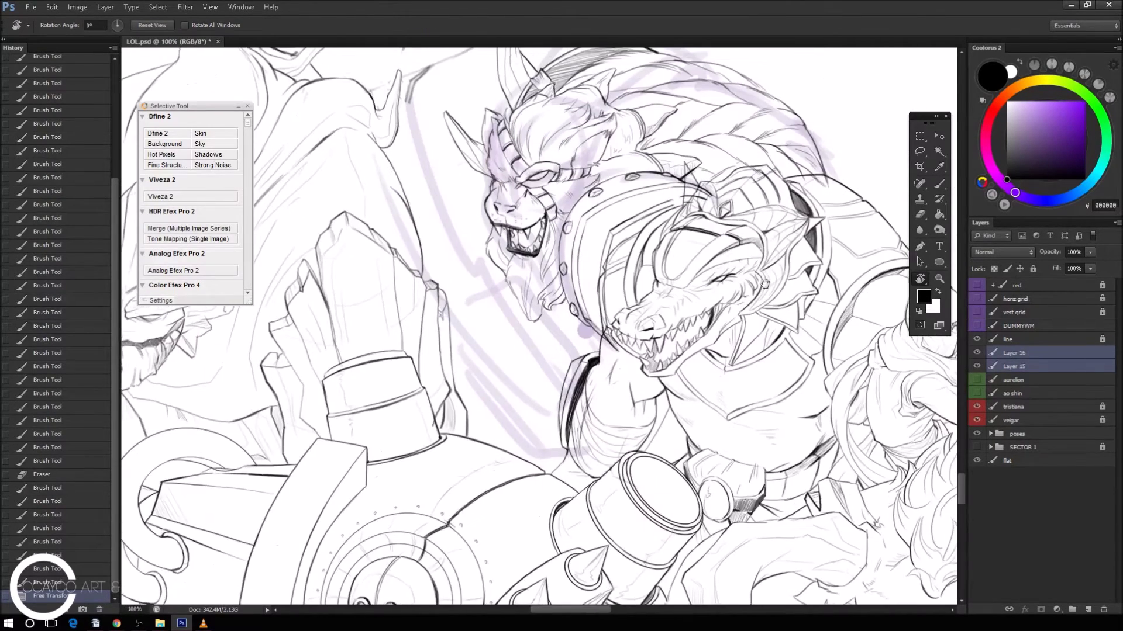
key(e)
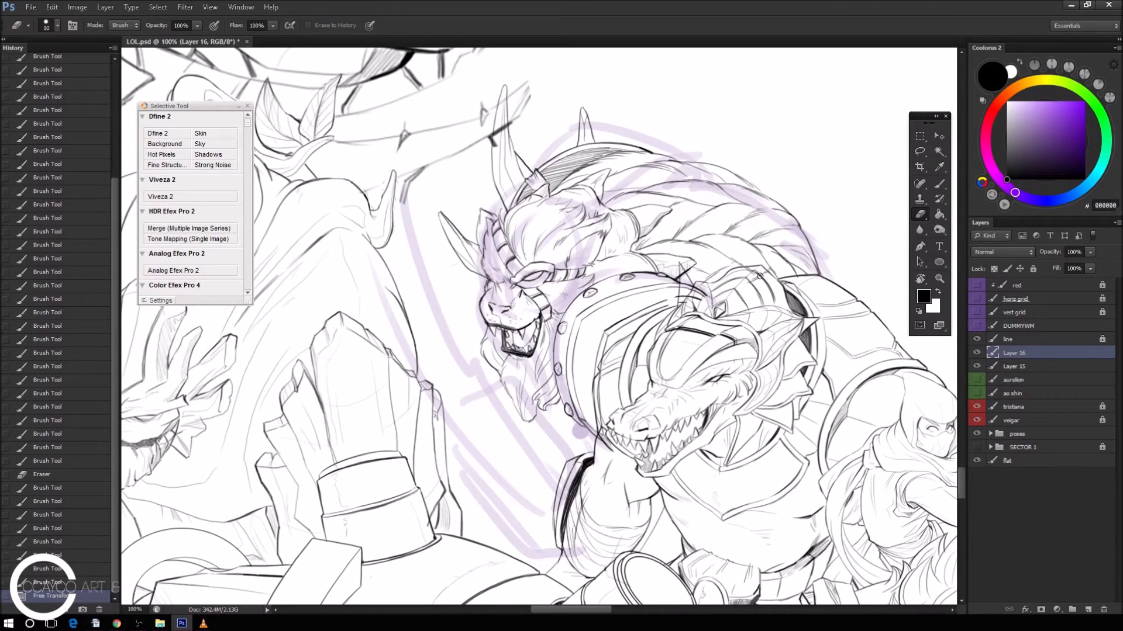
Erase stray linework around the armor, add two touch-up strokes, and save the file.
mouse_move(724, 270)
mouse_down()
mouse_move(718, 285)
mouse_move(678, 264)
mouse_up()
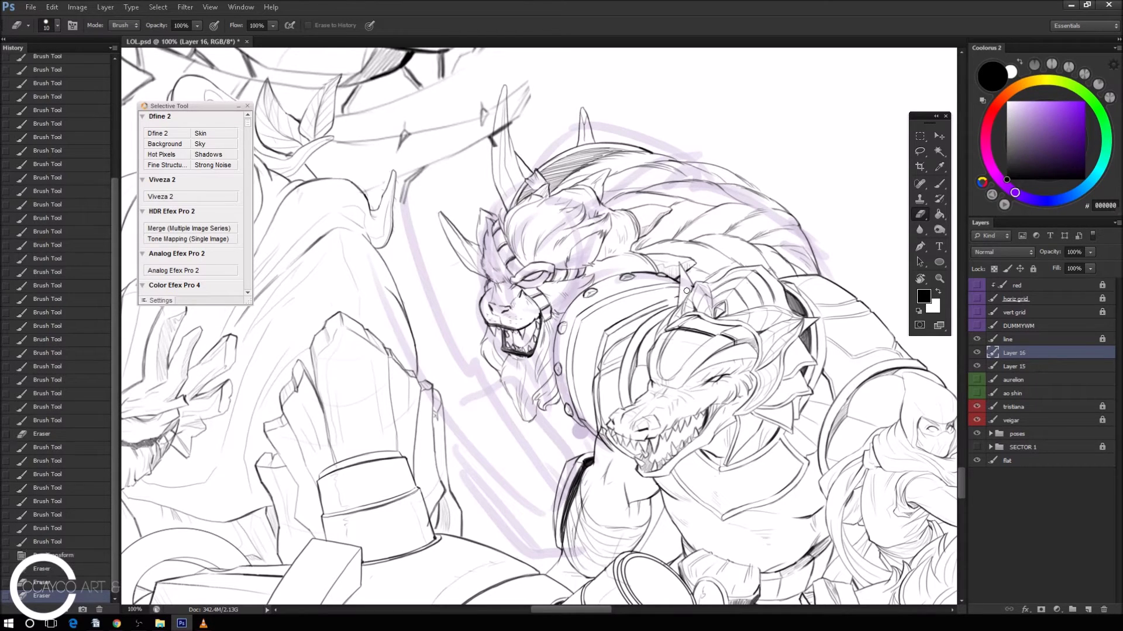
drag(689, 295, 680, 278)
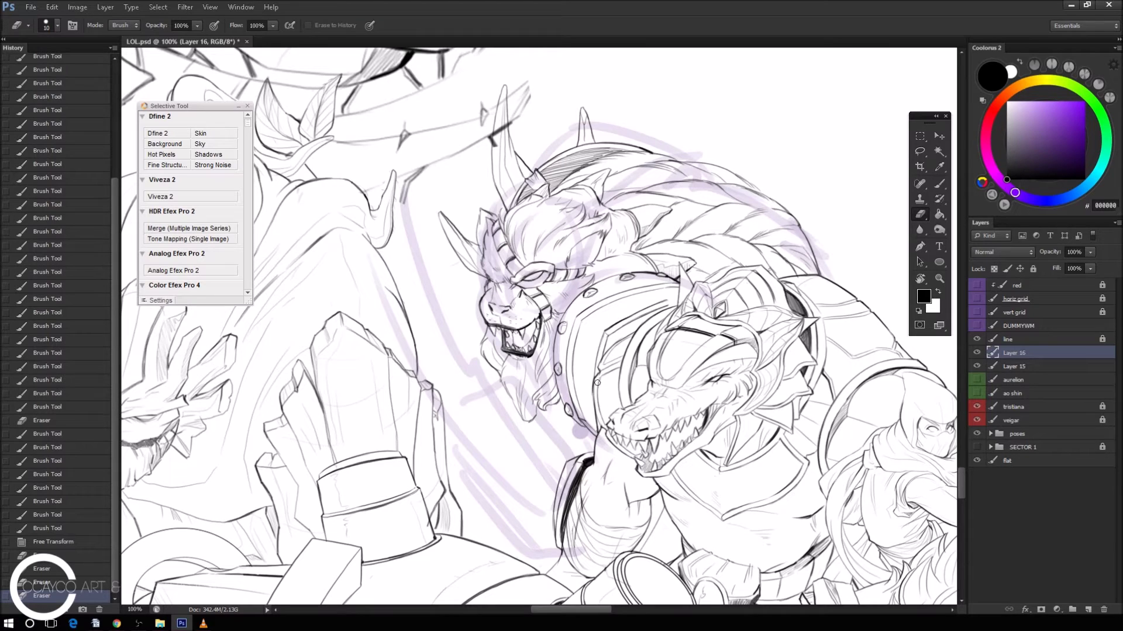
drag(597, 389, 593, 313)
key(ctrl+plus)
key(b)
drag(786, 266, 817, 280)
drag(757, 298, 842, 265)
key(e)
key(ctrl+minus)
key(b)
drag(790, 416, 777, 310)
key(ctrl+s)
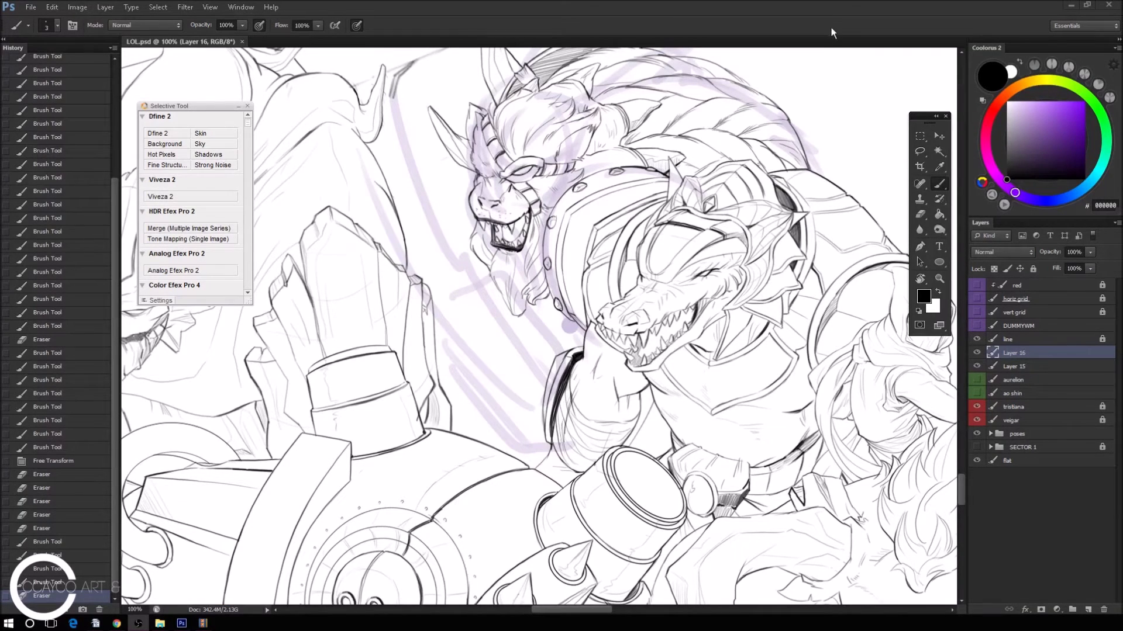
Add a short corrective stroke near the horned beast's head.
drag(719, 181, 754, 282)
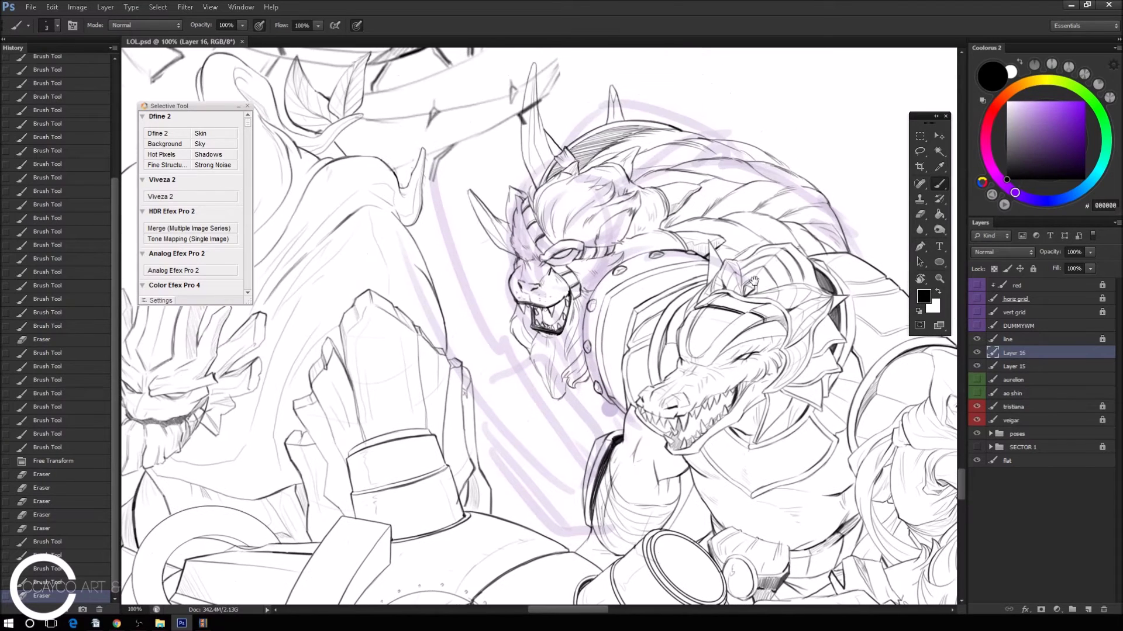
drag(714, 130, 694, 106)
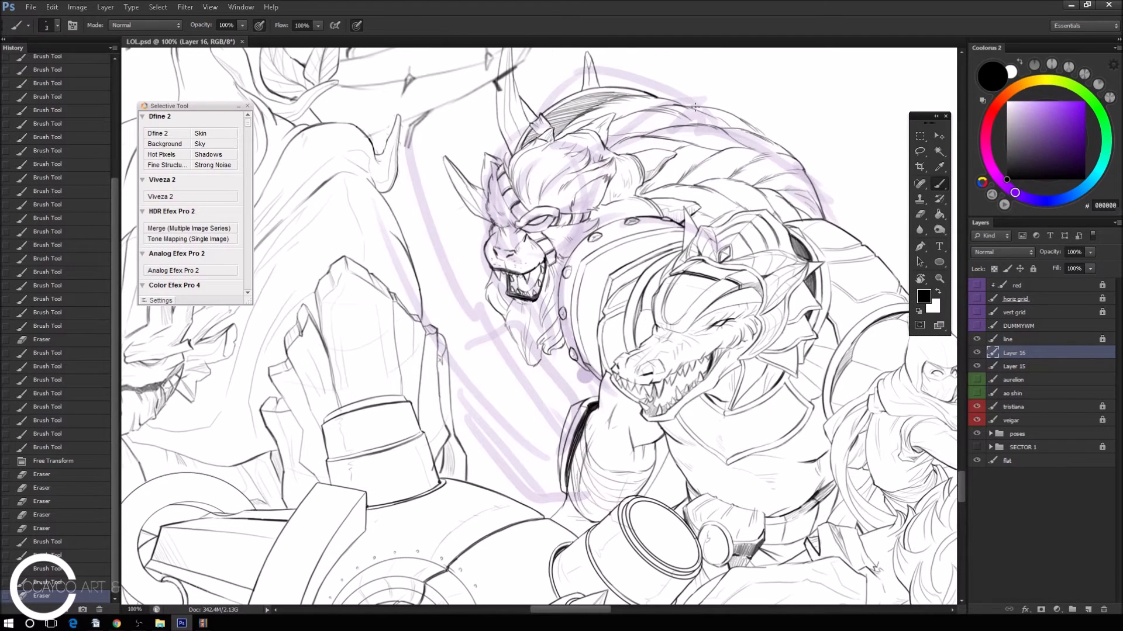
drag(754, 128, 766, 137)
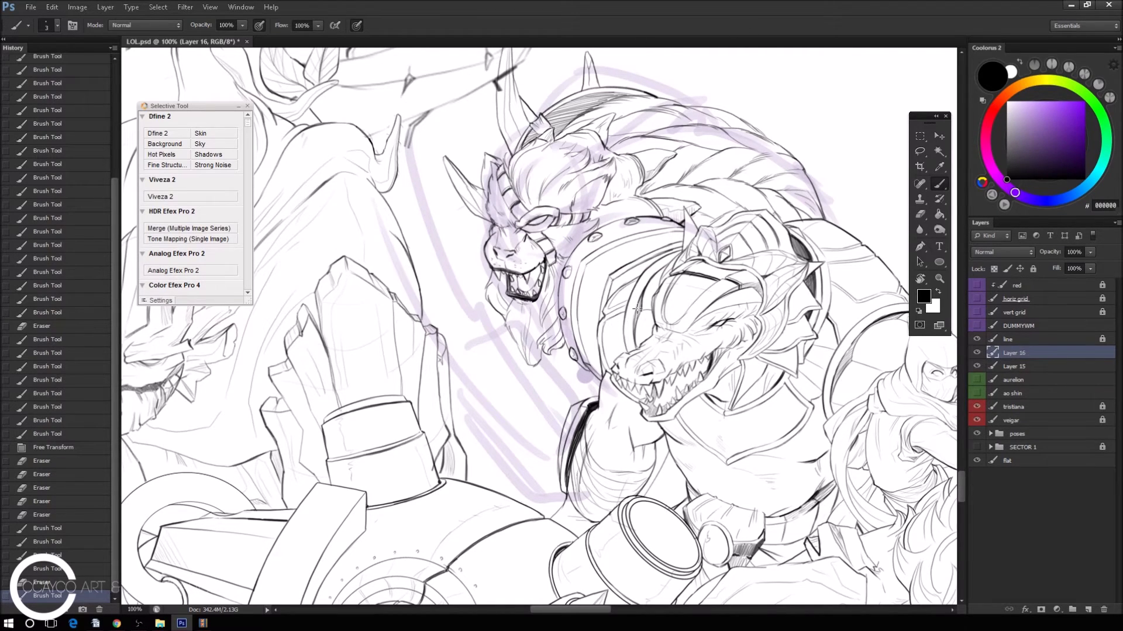
drag(739, 255, 655, 199)
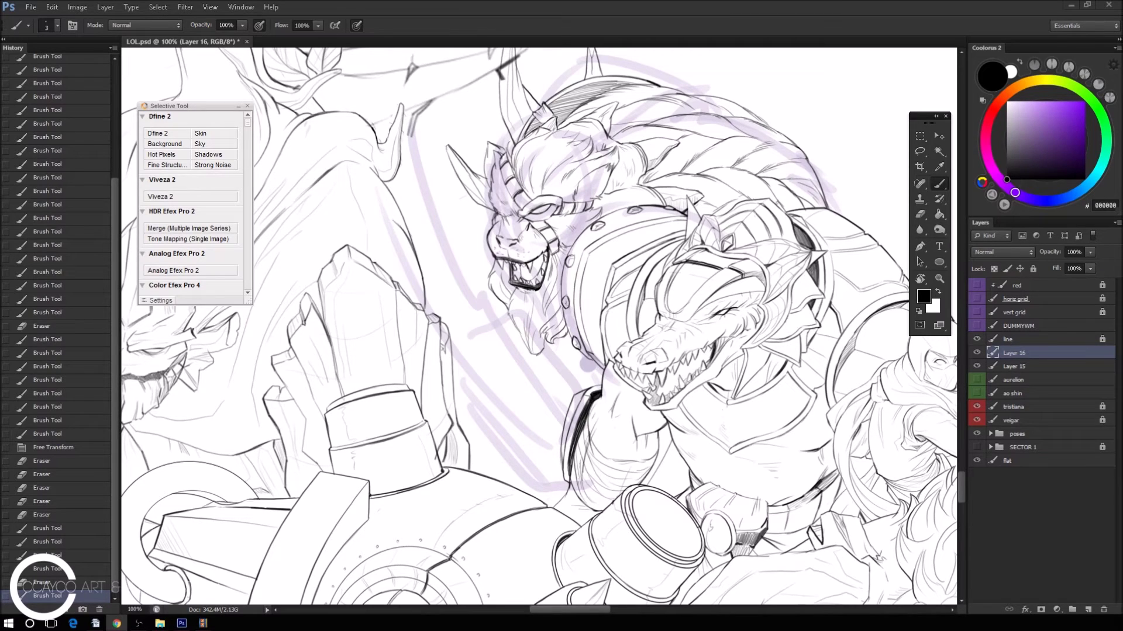
click(588, 29)
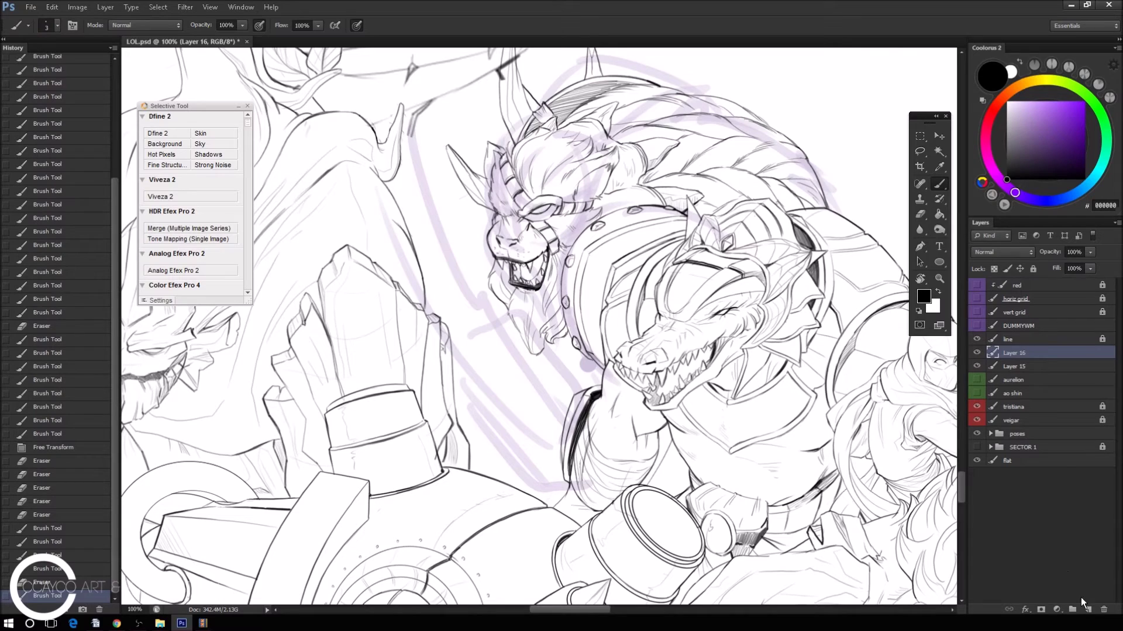
Add new Layer 17 and set a thin 3 px brush.
click(1088, 610)
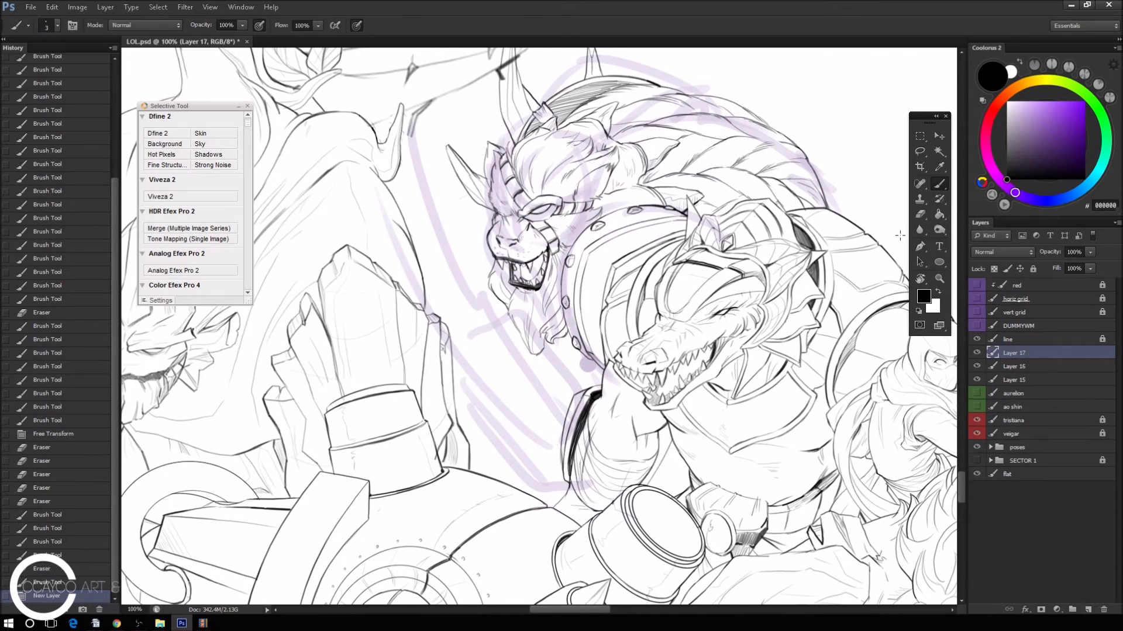
key(e)
drag(538, 117, 563, 125)
right_click(577, 141)
right_click(634, 97)
click(647, 35)
key(e)
right_click(633, 96)
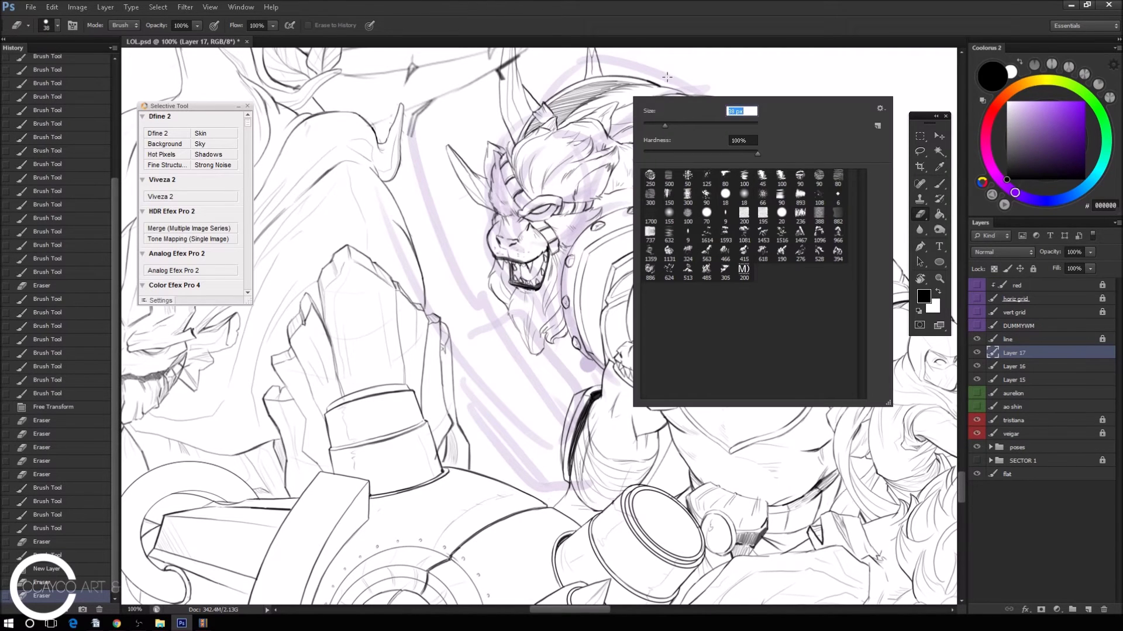
right_click(676, 105)
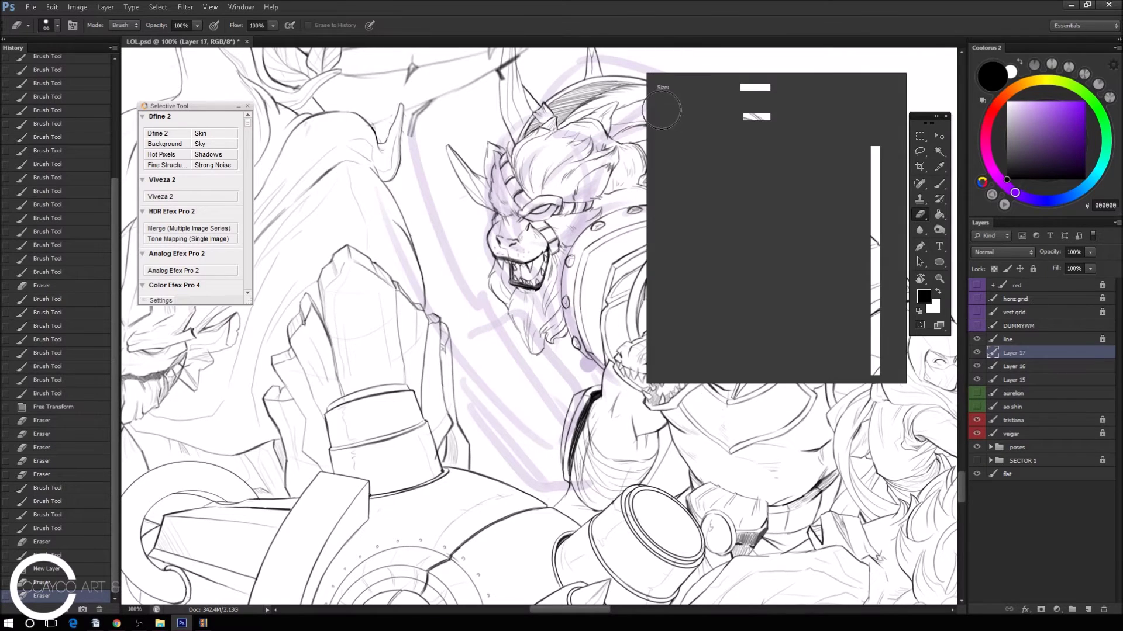
click(642, 97)
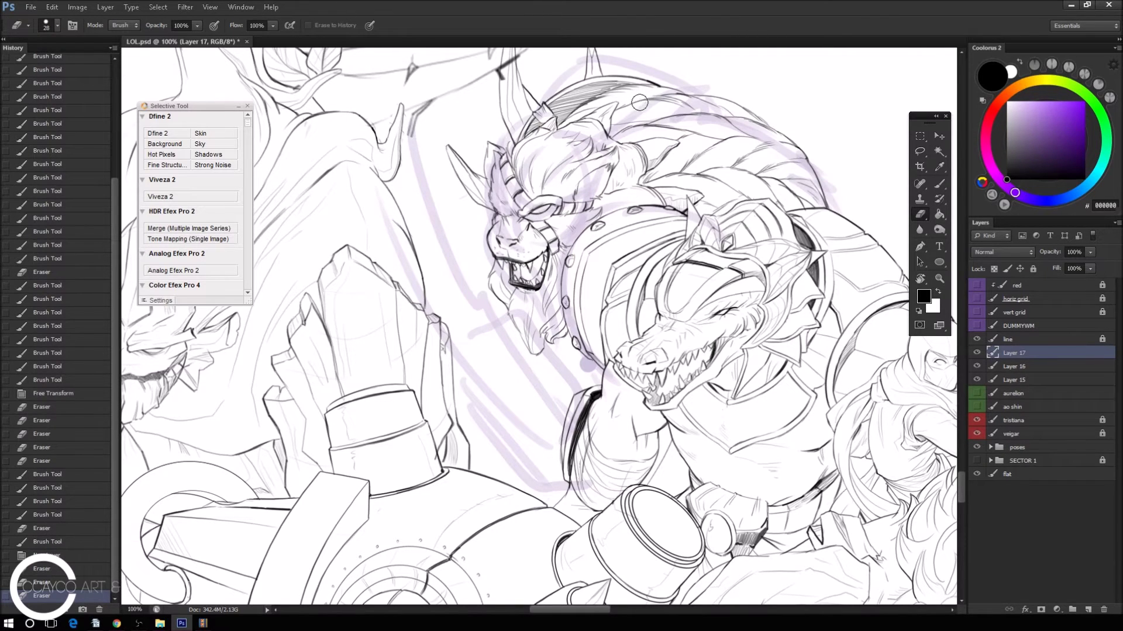
key(b)
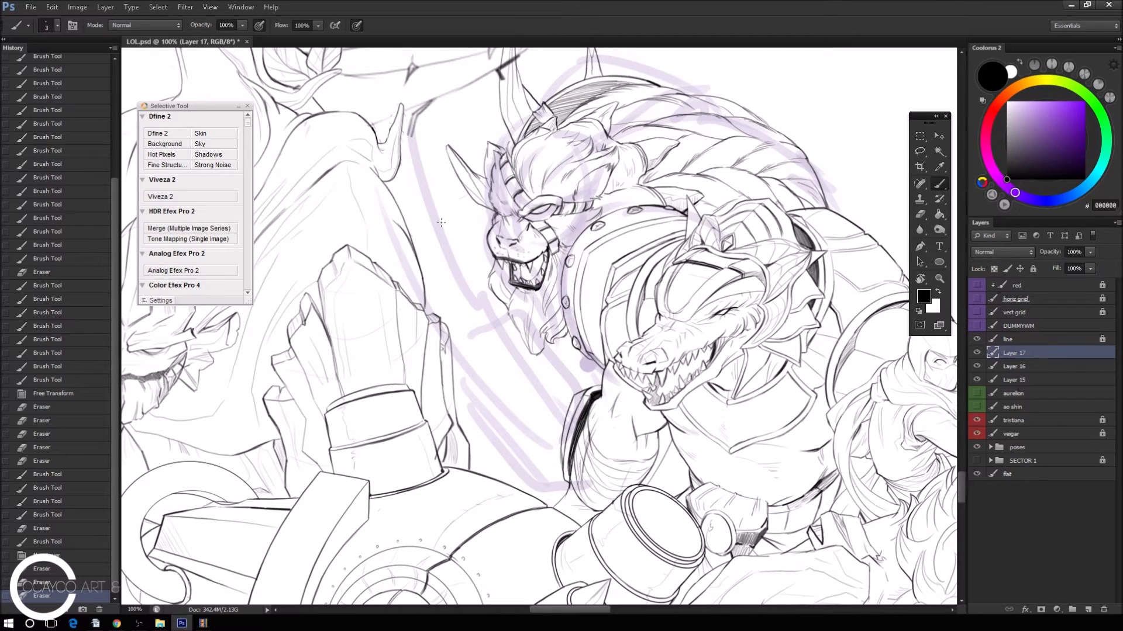
Sketch construction lines and an oval around the crocodile's head, snout and neck.
mouse_move(642, 285)
mouse_down()
mouse_move(690, 337)
mouse_move(691, 269)
mouse_move(708, 351)
mouse_up()
drag(673, 255, 687, 313)
drag(605, 293, 600, 316)
drag(605, 316, 654, 393)
mouse_move(615, 301)
mouse_down()
mouse_move(640, 424)
mouse_move(666, 421)
mouse_up()
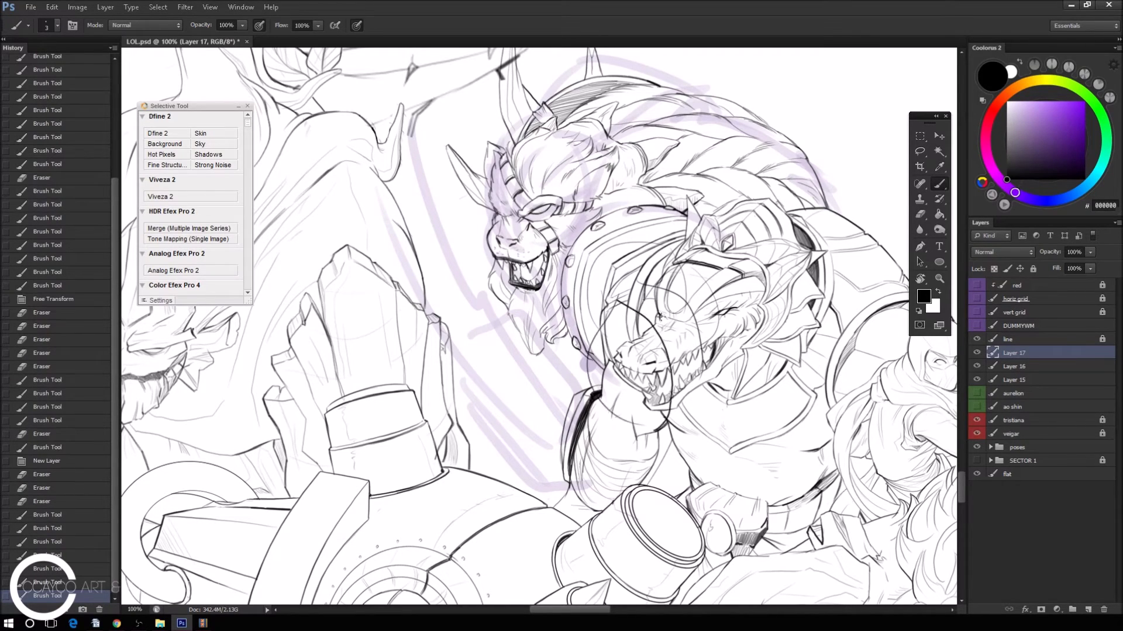
drag(632, 319, 637, 409)
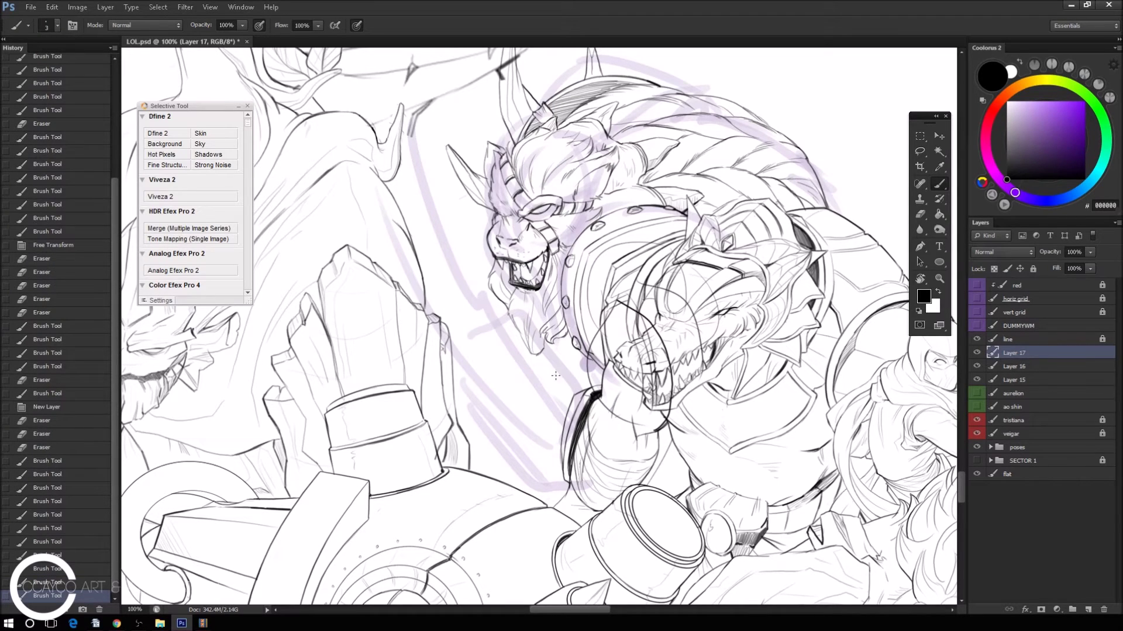
drag(544, 354, 632, 416)
drag(605, 379, 629, 409)
Draw jaw and chest lines and hatch the area left of the crocodile's jaw.
drag(489, 391, 607, 479)
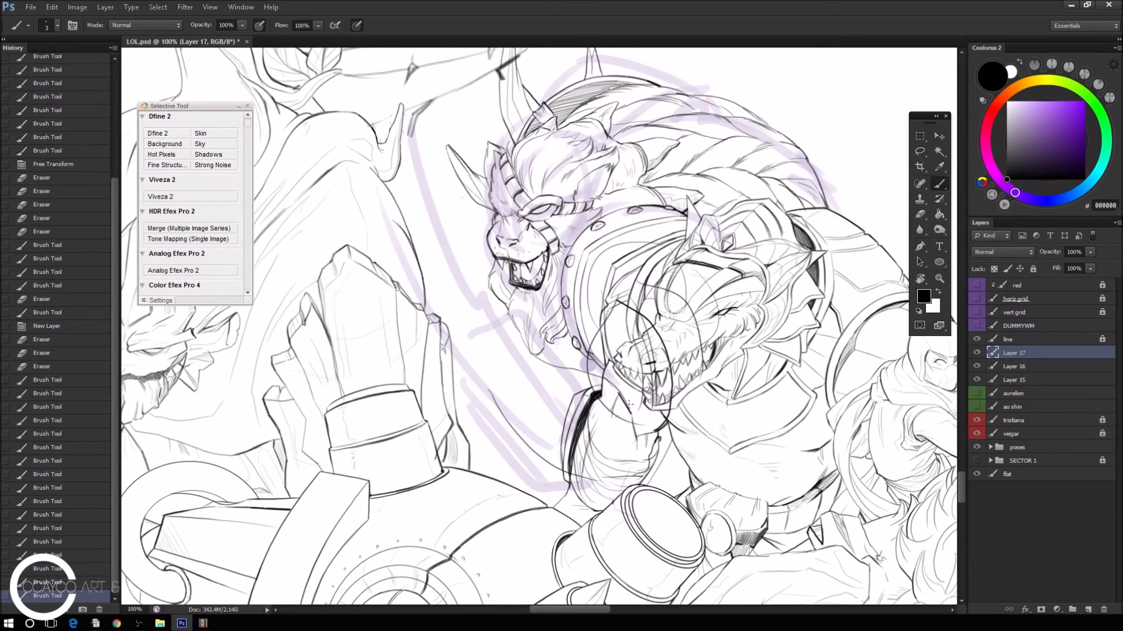
drag(660, 434, 665, 459)
drag(680, 399, 658, 446)
drag(692, 359, 678, 442)
mouse_move(589, 474)
mouse_down()
mouse_move(608, 412)
mouse_move(538, 458)
mouse_up()
drag(593, 403, 541, 450)
drag(585, 379, 530, 438)
drag(565, 358, 513, 425)
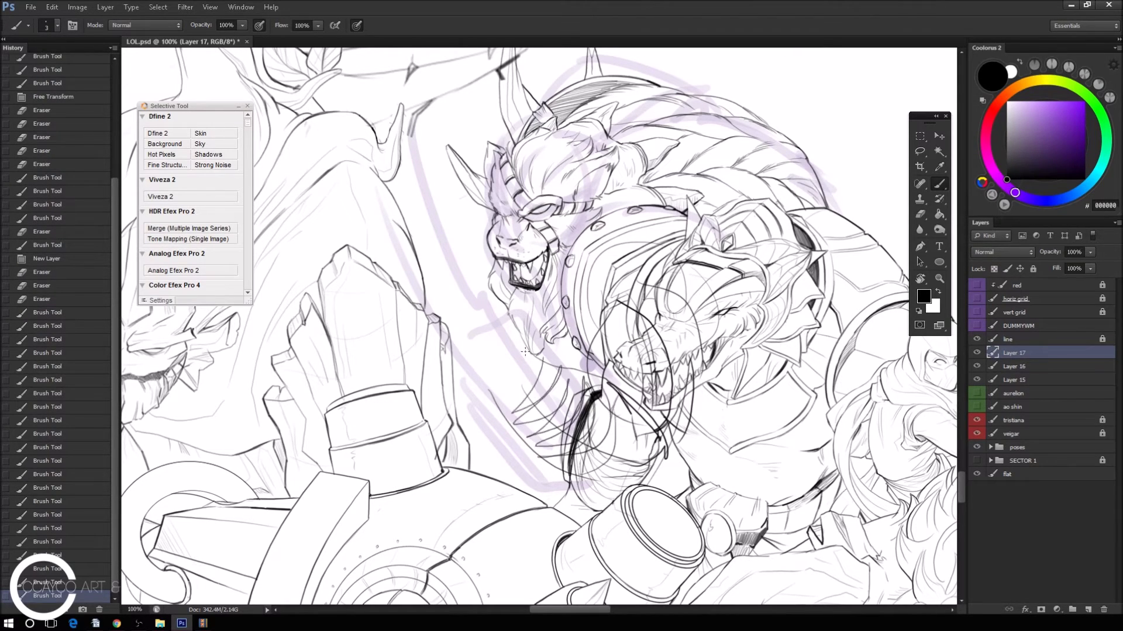
Delete Layer 15 and reselect Layer 17 with its sketch visible.
click(1019, 380)
key(Delete)
click(984, 354)
click(978, 353)
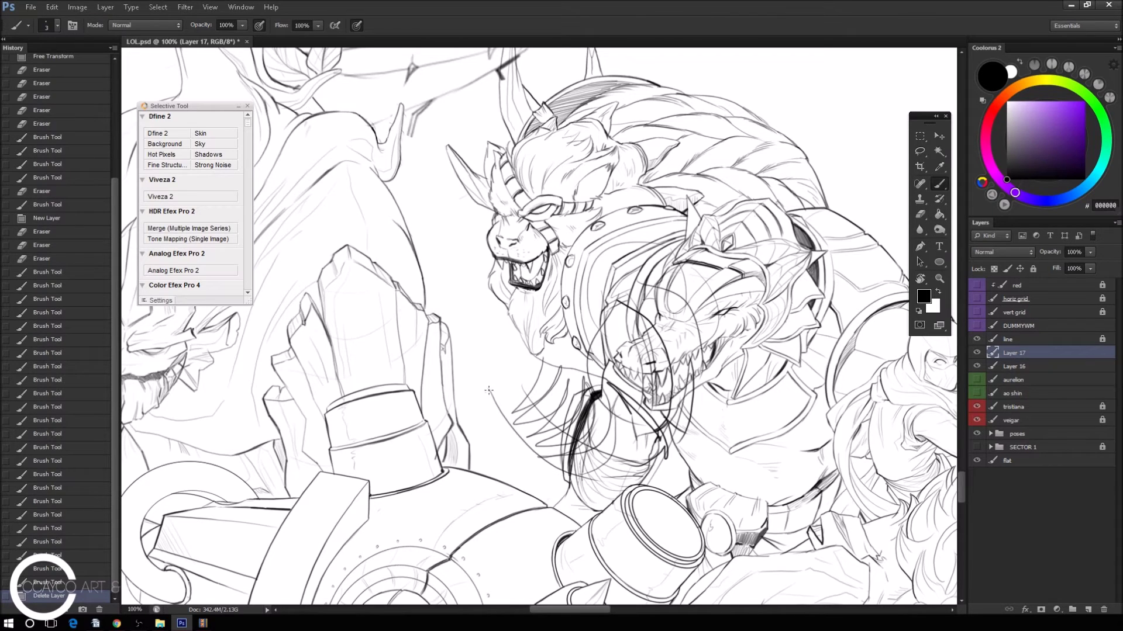
Sketch an arm and hand reaching up beneath the lion's jaw with rough hatching.
mouse_move(500, 412)
mouse_down()
mouse_move(471, 371)
mouse_move(496, 324)
mouse_up()
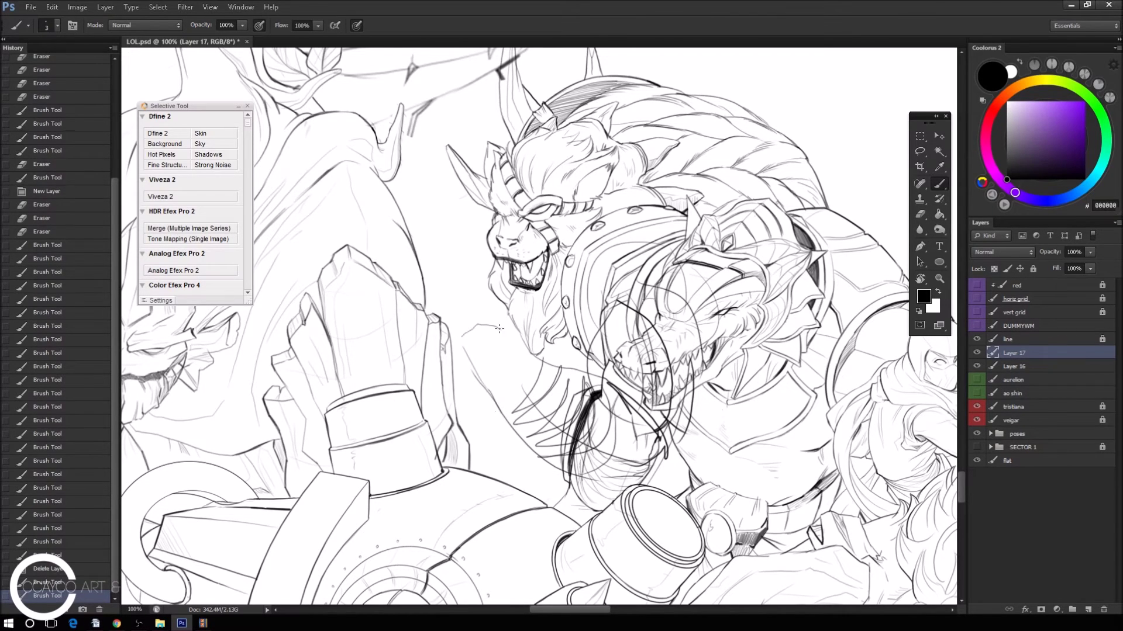
mouse_move(532, 362)
mouse_down()
mouse_move(497, 331)
mouse_move(496, 282)
mouse_move(471, 287)
mouse_up()
drag(518, 381, 459, 311)
mouse_move(485, 389)
mouse_down()
mouse_move(438, 342)
mouse_move(437, 298)
mouse_move(453, 348)
mouse_up()
mouse_move(468, 337)
mouse_down()
mouse_move(449, 326)
mouse_move(462, 311)
mouse_move(526, 304)
mouse_up()
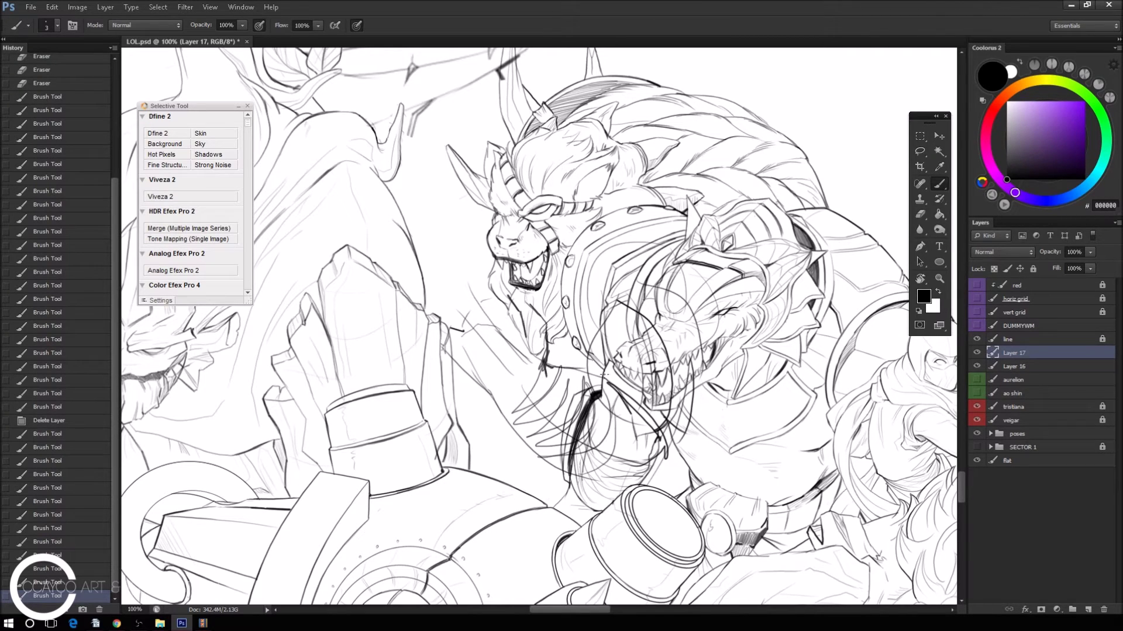
drag(547, 356, 586, 366)
mouse_move(518, 301)
mouse_down()
mouse_move(530, 328)
mouse_move(552, 323)
mouse_move(504, 296)
mouse_move(489, 309)
mouse_move(484, 292)
mouse_move(506, 297)
mouse_move(455, 353)
mouse_move(543, 459)
mouse_up()
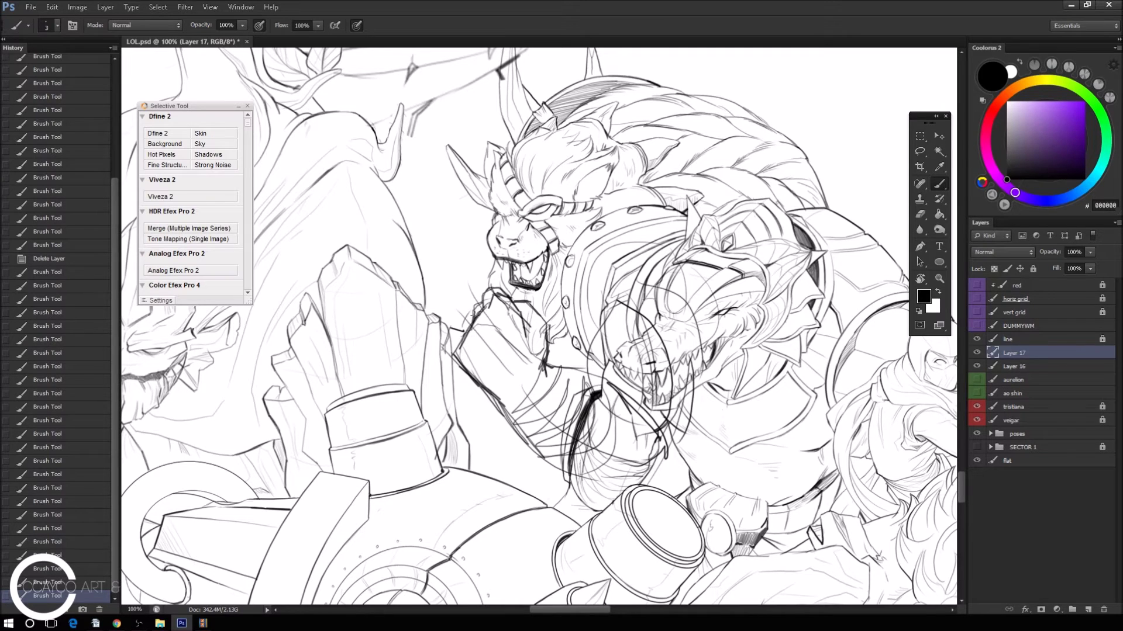
Sketch the clenched fist and banded gauntlet under the beast's chin, erasing a stray mark.
mouse_move(485, 337)
mouse_down()
mouse_move(479, 309)
mouse_move(461, 341)
mouse_move(523, 424)
mouse_move(488, 409)
mouse_up()
key(e)
drag(558, 482, 565, 478)
key(b)
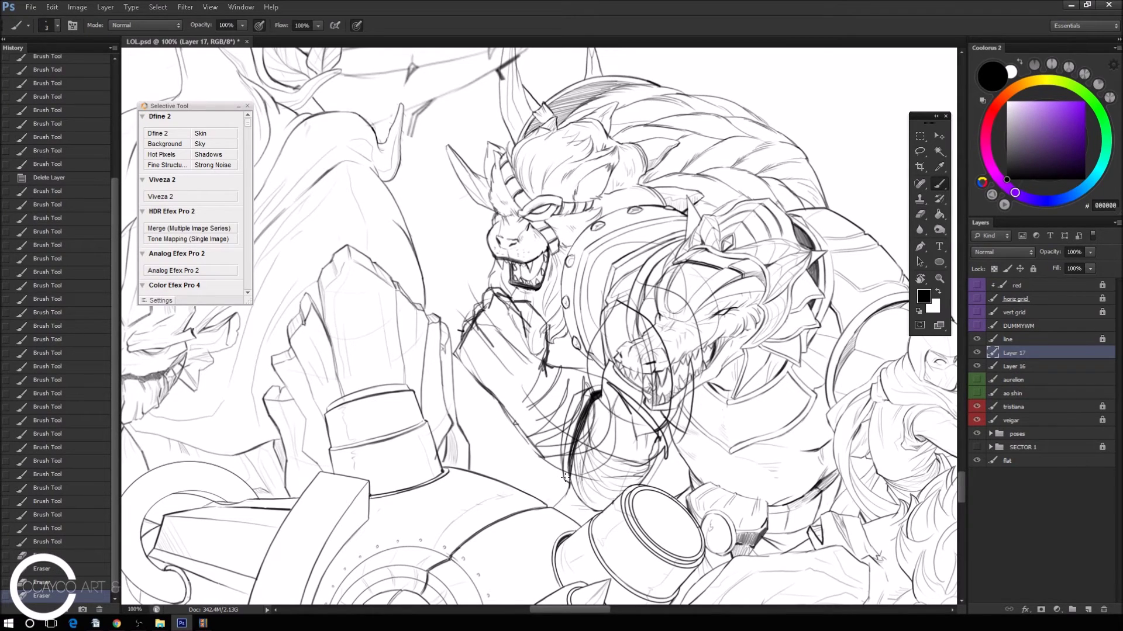
mouse_move(480, 319)
mouse_down()
mouse_move(508, 306)
mouse_move(468, 354)
mouse_move(509, 405)
mouse_move(537, 361)
mouse_up()
drag(514, 363, 550, 416)
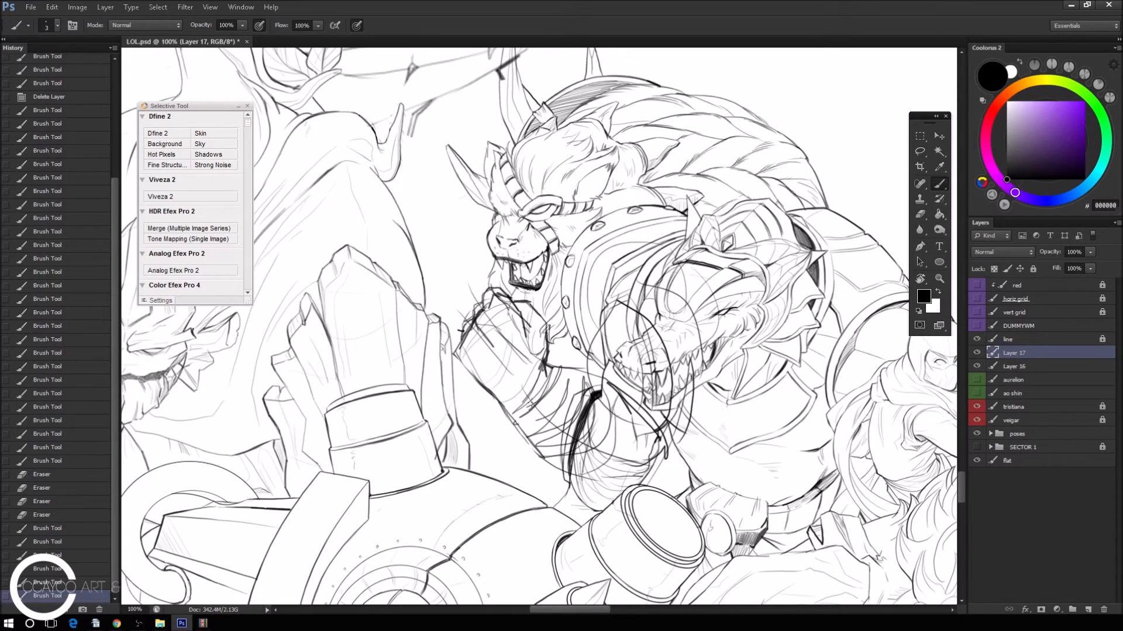
drag(539, 382, 545, 395)
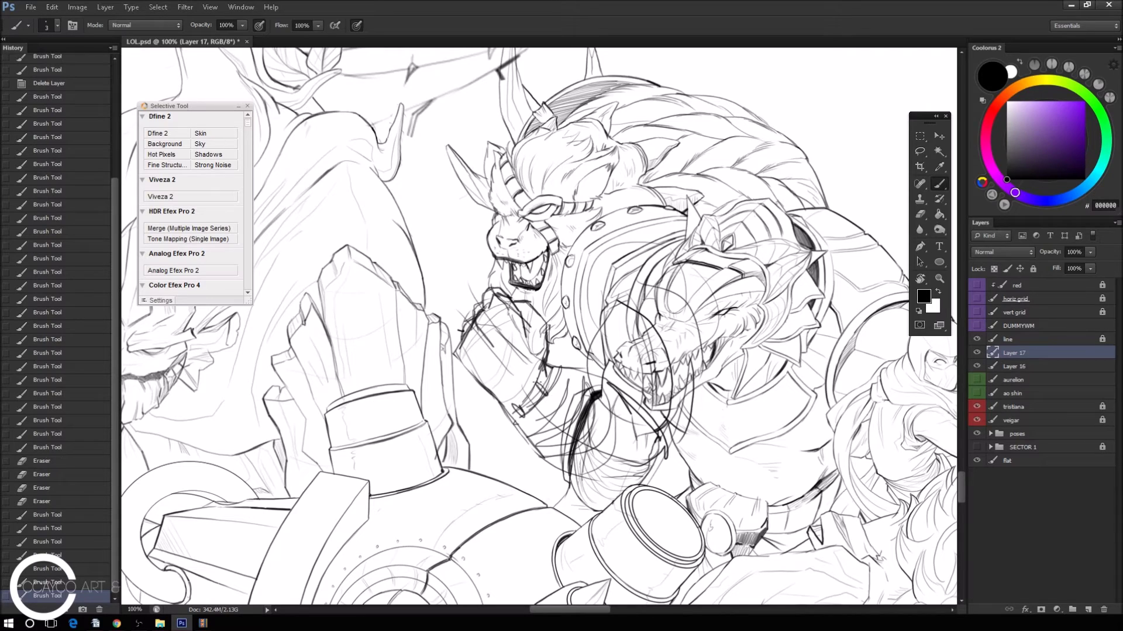
mouse_move(559, 370)
mouse_down()
mouse_move(543, 406)
mouse_move(504, 422)
mouse_up()
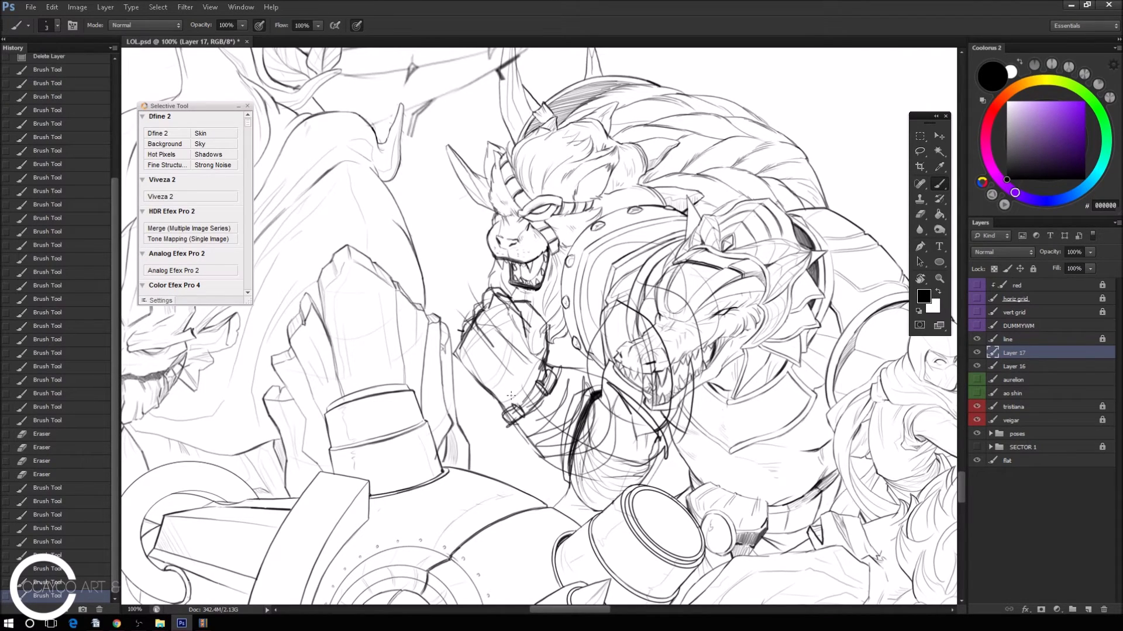
right_click(454, 231)
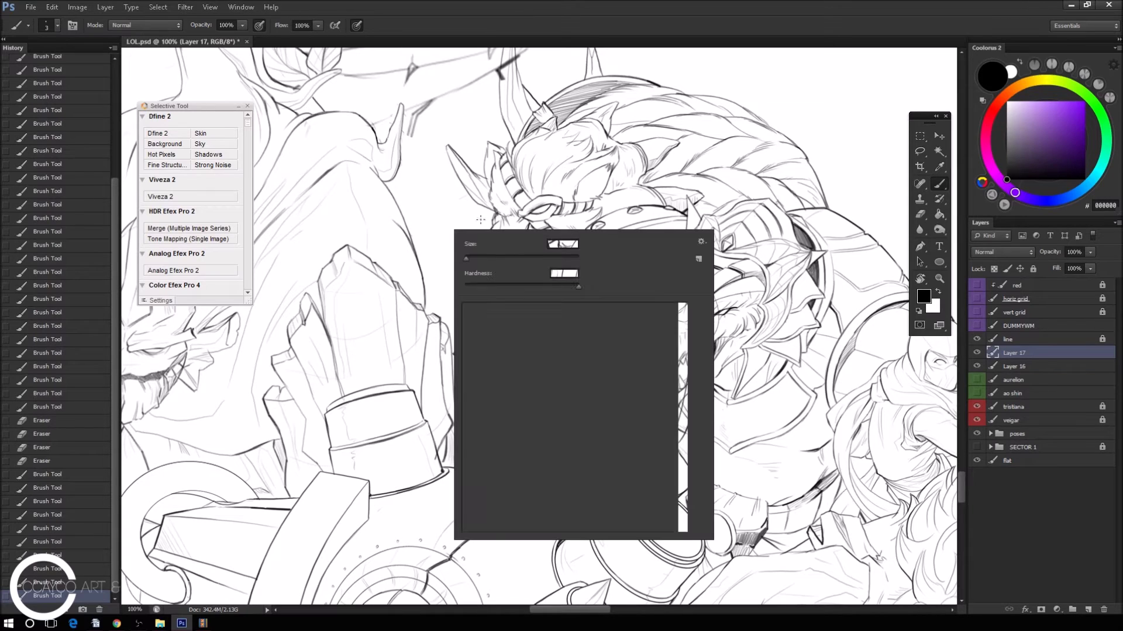
Add strokes to the fist outline and shrink the brush to 8 px.
key(Return)
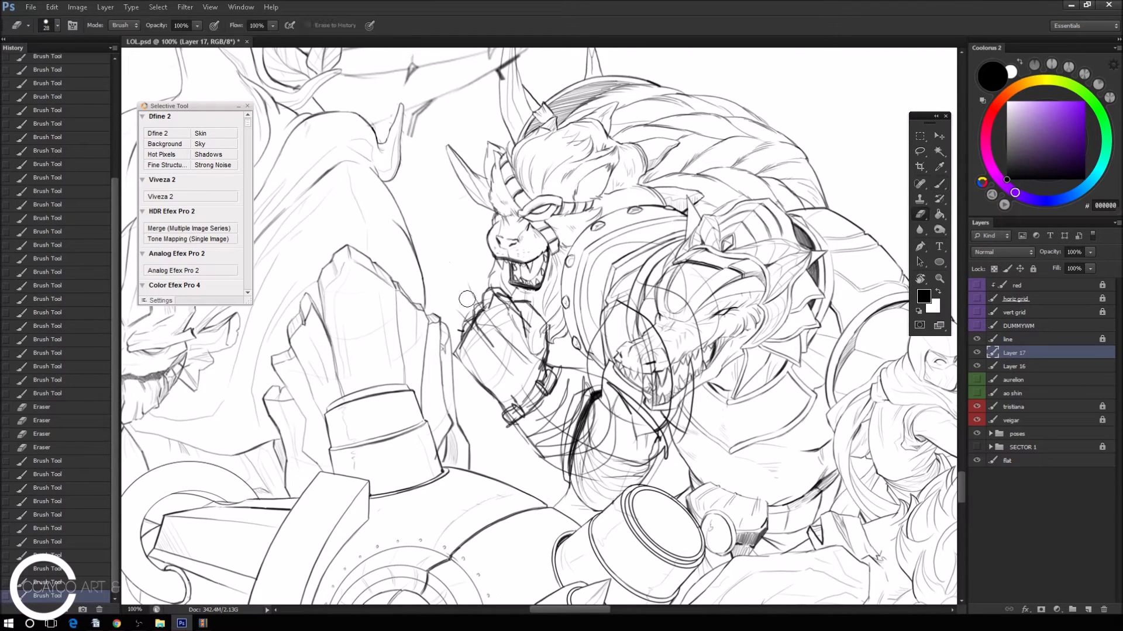
mouse_move(523, 404)
mouse_down()
mouse_move(541, 384)
mouse_move(550, 397)
mouse_up()
right_click(471, 294)
drag(488, 325, 481, 326)
key(Return)
key(e)
key(b)
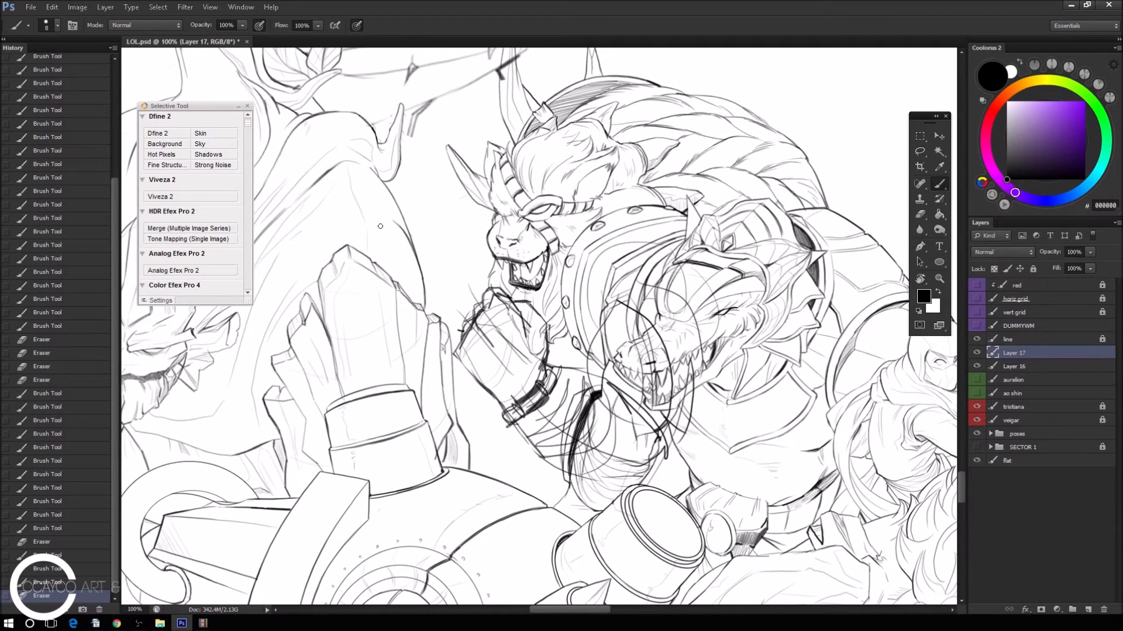
Draw long diagonal lines along the gauntlet's edges, undoing an overlong stroke.
drag(540, 393, 403, 143)
key(ctrl+z)
drag(539, 390, 451, 271)
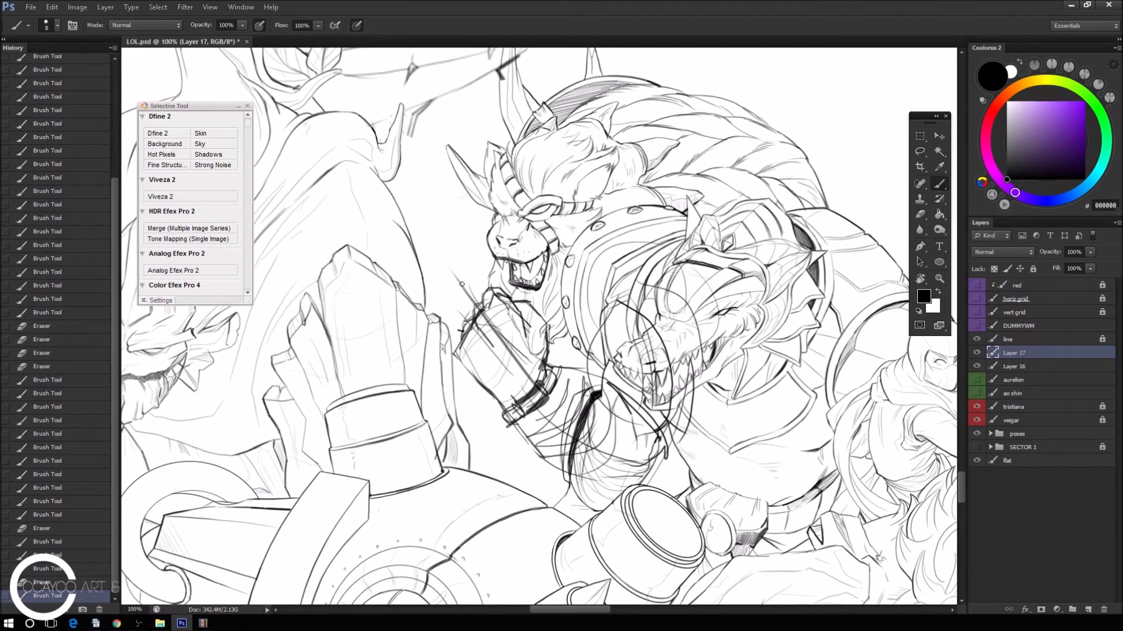
drag(541, 389, 468, 280)
mouse_move(515, 409)
mouse_down()
mouse_move(426, 289)
mouse_move(439, 299)
mouse_up()
drag(504, 389, 437, 299)
drag(503, 386, 438, 301)
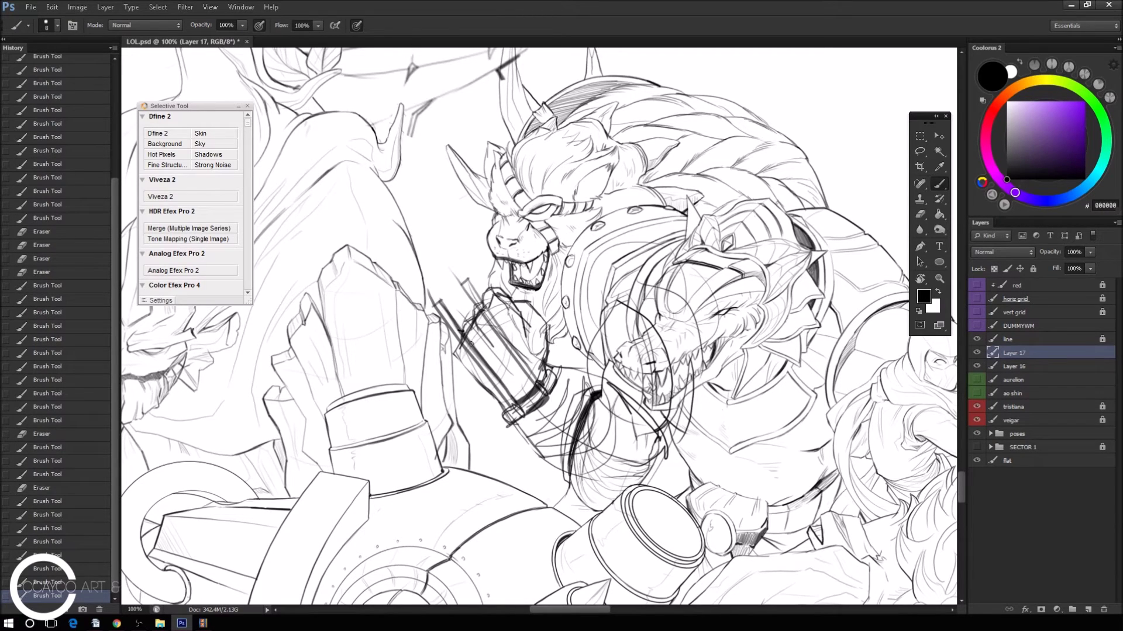
drag(516, 397, 466, 326)
Redraw and darken the gauntlet edge lines, reinforcing them upward.
key(ctrl+z)
key(ctrl+z)
mouse_move(518, 377)
mouse_down()
mouse_move(463, 325)
mouse_move(500, 322)
mouse_move(483, 300)
mouse_up()
mouse_move(514, 402)
mouse_down()
mouse_move(463, 326)
mouse_move(516, 344)
mouse_move(486, 303)
mouse_up()
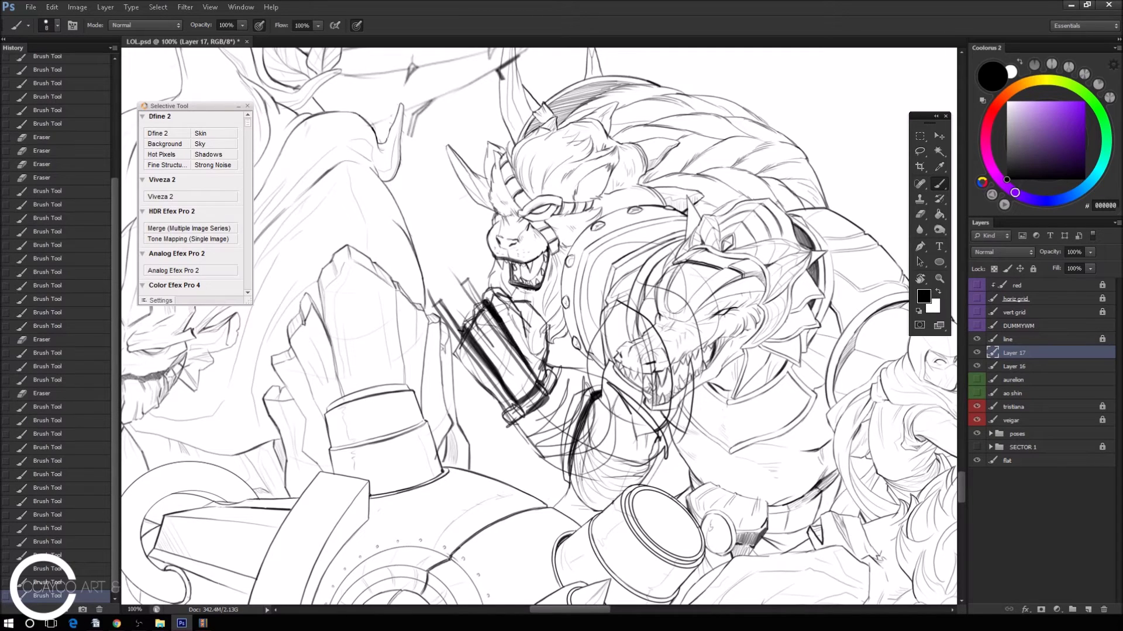
drag(417, 249, 404, 222)
drag(386, 193, 355, 167)
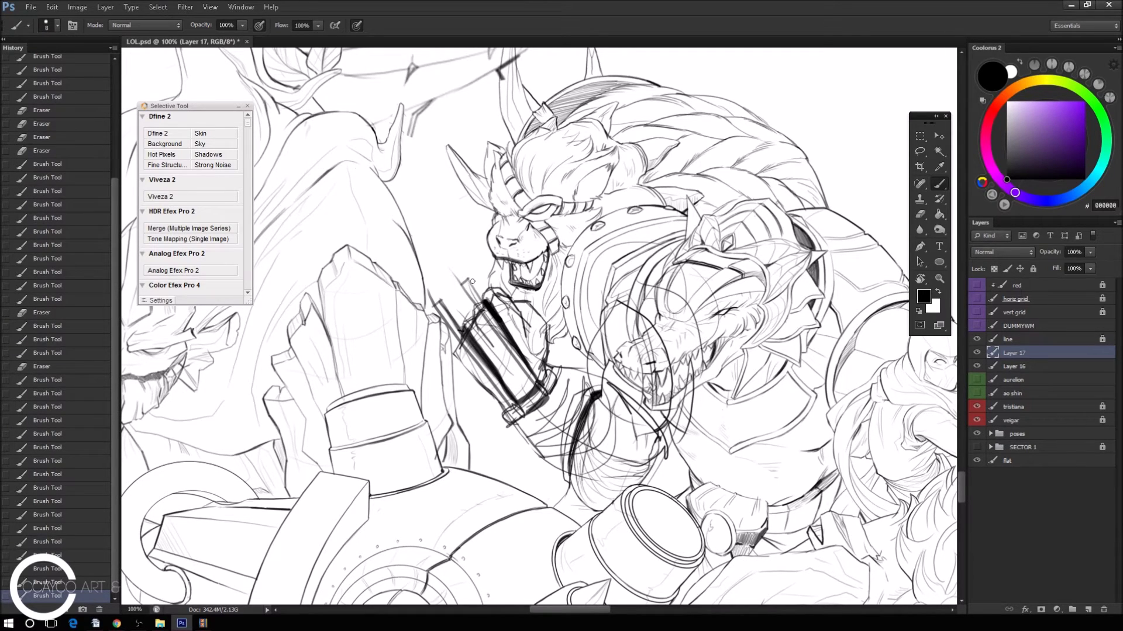
mouse_move(470, 281)
mouse_down()
mouse_move(449, 257)
mouse_move(436, 301)
mouse_move(427, 278)
mouse_move(449, 259)
mouse_up()
Sketch both long edges of the sword blade, extending them down to the gauntlet.
key(e)
key(b)
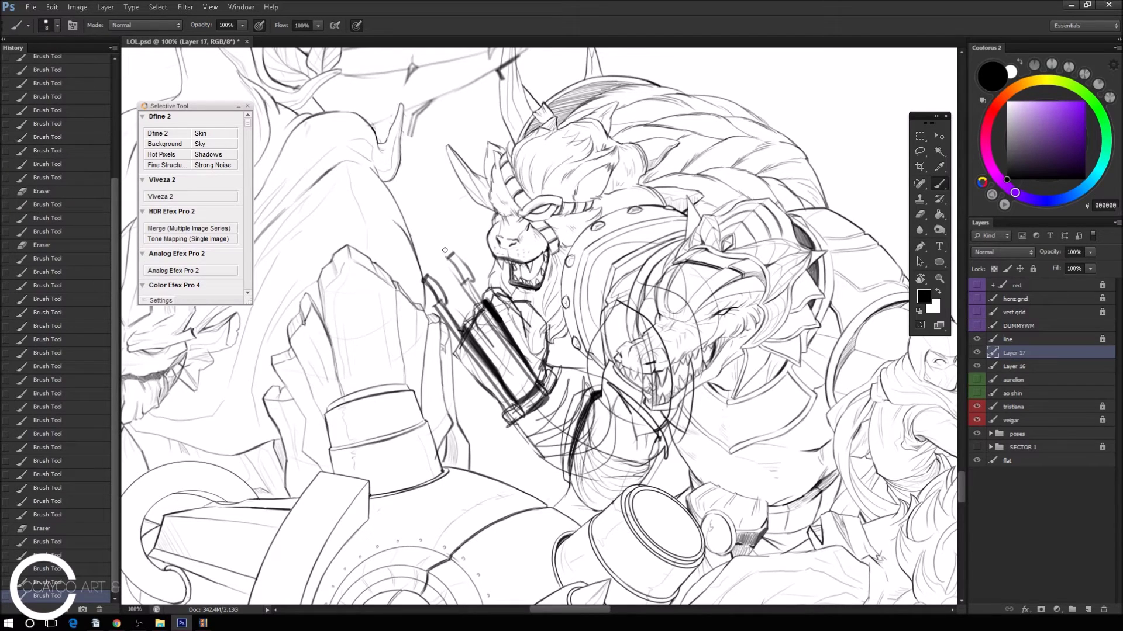
mouse_move(436, 230)
mouse_down()
mouse_move(457, 260)
mouse_move(437, 227)
mouse_up()
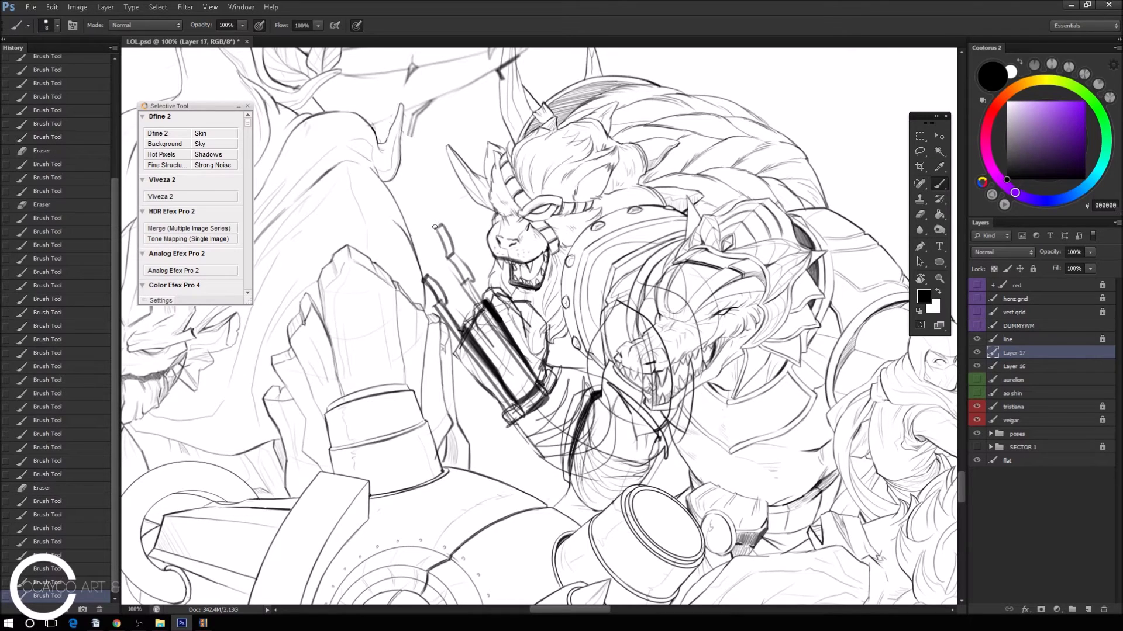
drag(440, 234, 396, 140)
drag(474, 261, 394, 133)
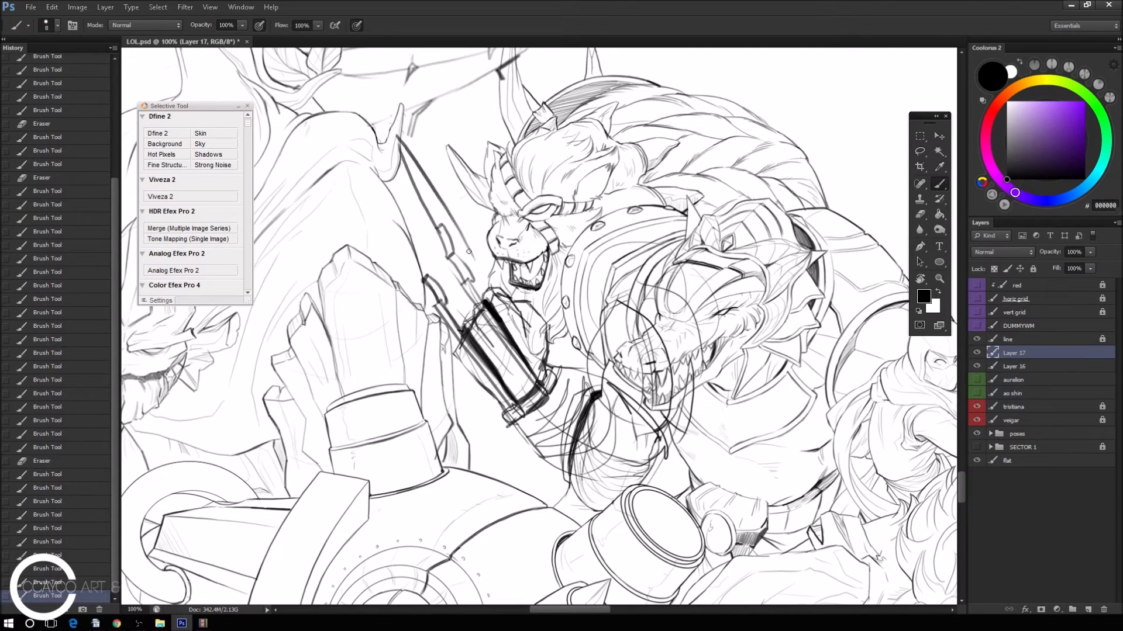
drag(474, 254, 490, 302)
mouse_move(381, 182)
mouse_down()
mouse_move(470, 307)
mouse_move(474, 337)
mouse_up()
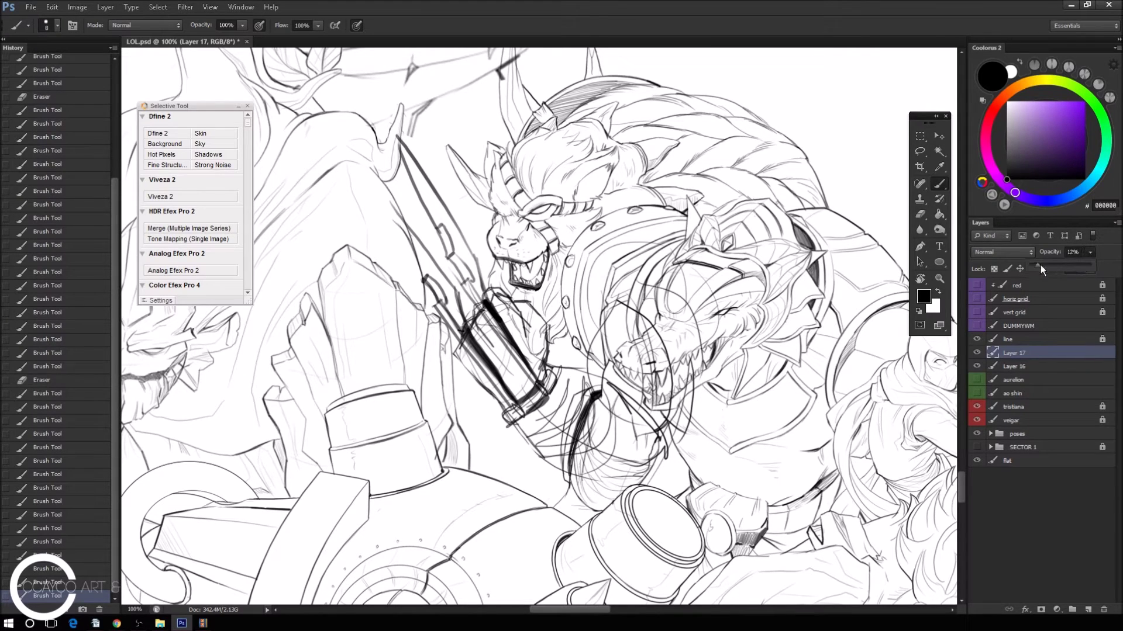
Fade the sword sketch, make Layer 16 active, and set a fine 3 px brush.
click(1032, 366)
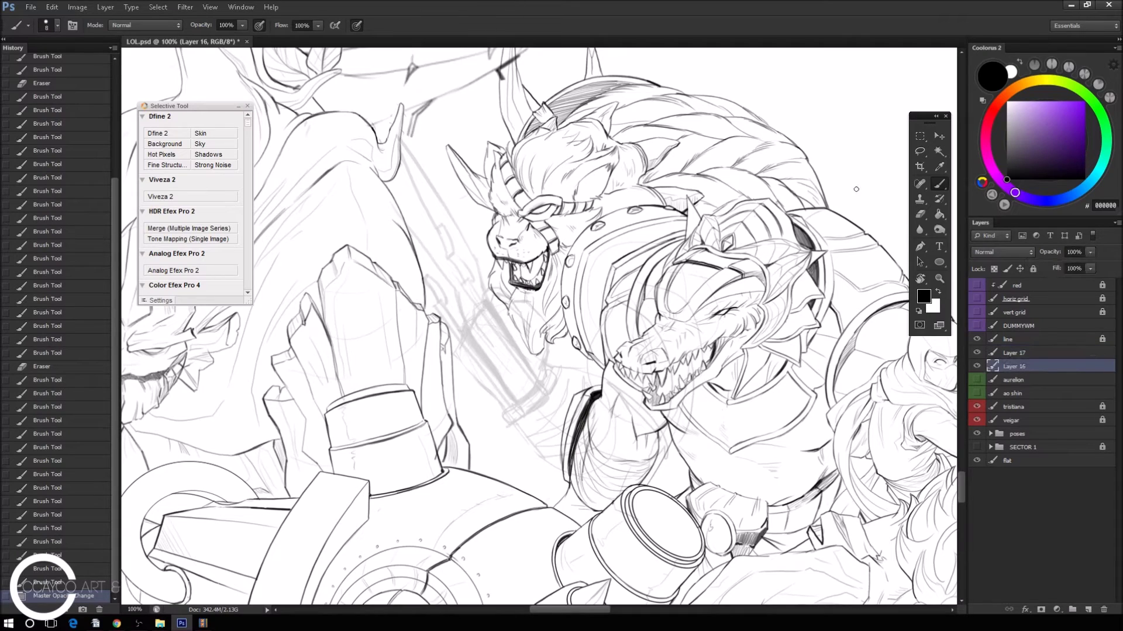
right_click(844, 114)
click(844, 160)
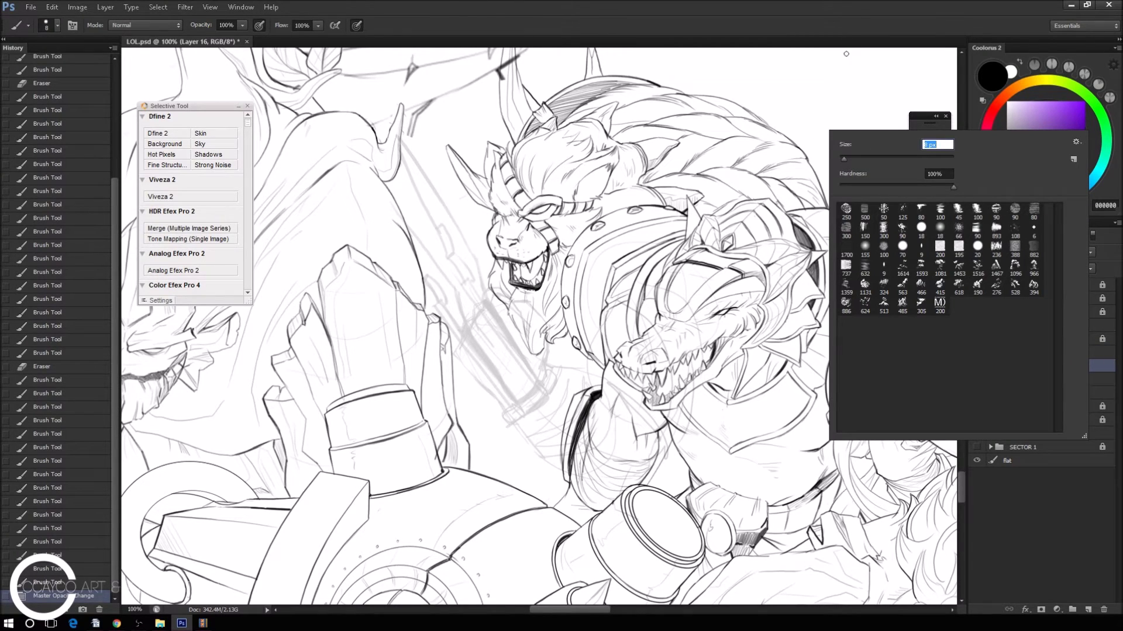
drag(842, 162, 841, 160)
drag(839, 160, 841, 159)
click(841, 159)
click(841, 159)
click(854, 27)
Erase small stray marks and zoom in on the sword to 200%.
drag(836, 104, 842, 108)
drag(771, 165, 775, 168)
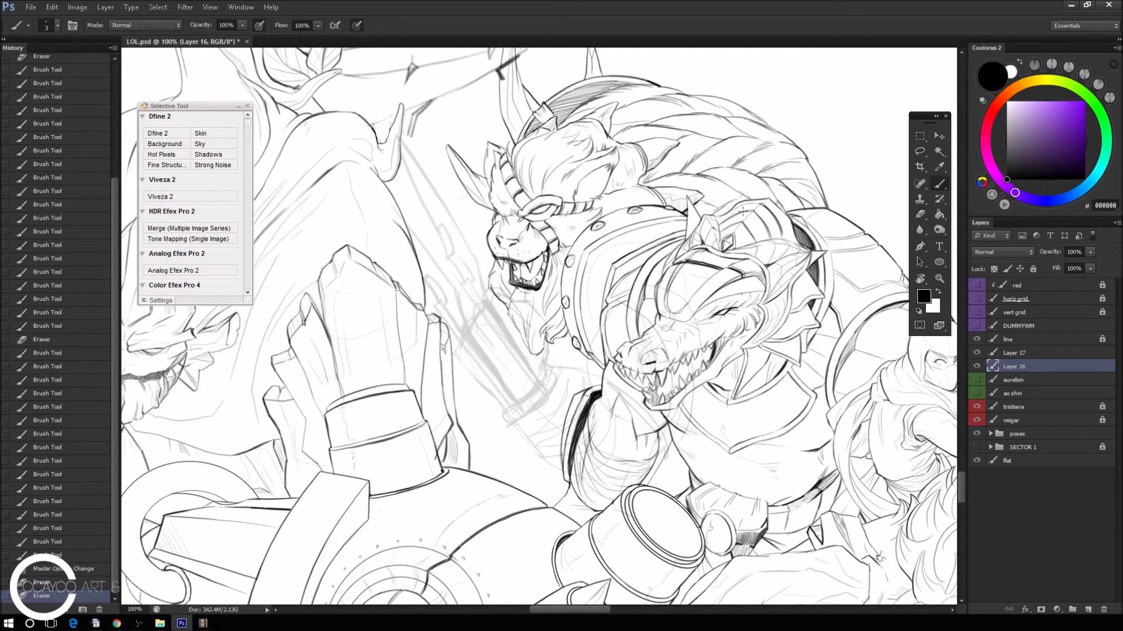
key(ctrl+plus)
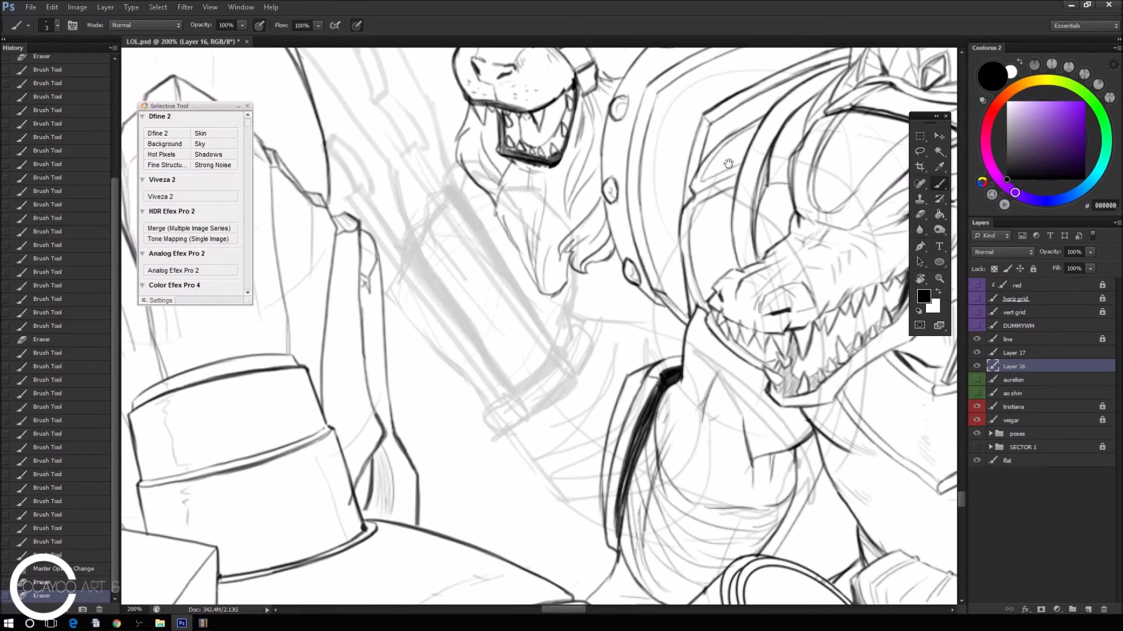
Rotate the canvas to a comfortable drawing angle and check Layer 16 by toggling its visibility.
mouse_move(670, 383)
mouse_down()
mouse_move(741, 290)
mouse_move(590, 548)
mouse_up()
key(r)
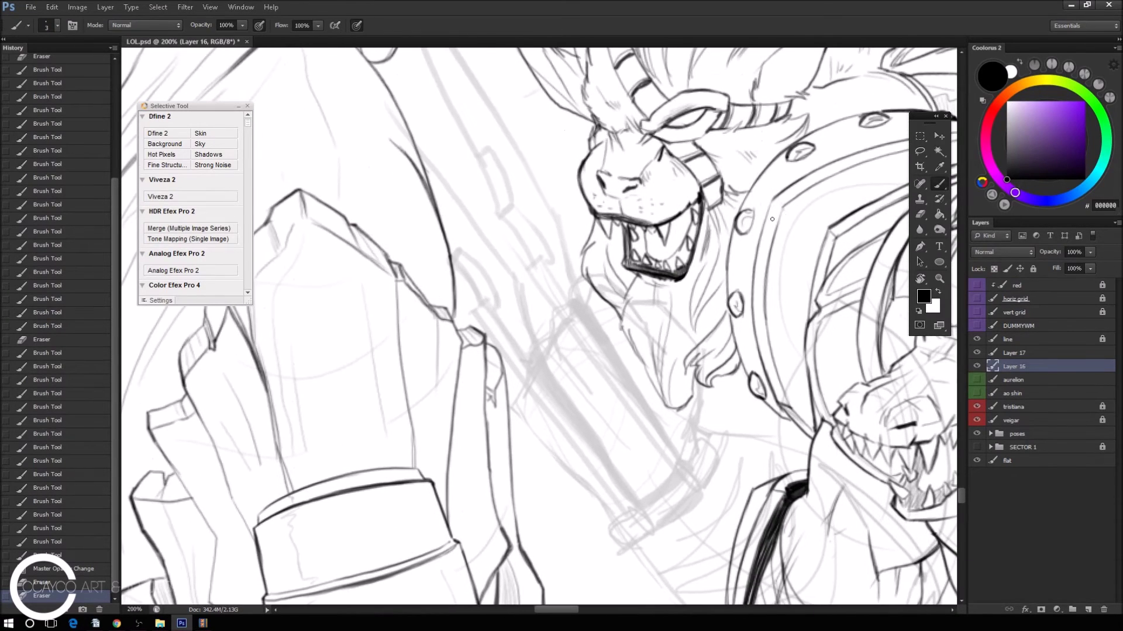
mouse_move(590, 548)
mouse_down()
mouse_move(615, 353)
mouse_move(528, 402)
mouse_up()
key(b)
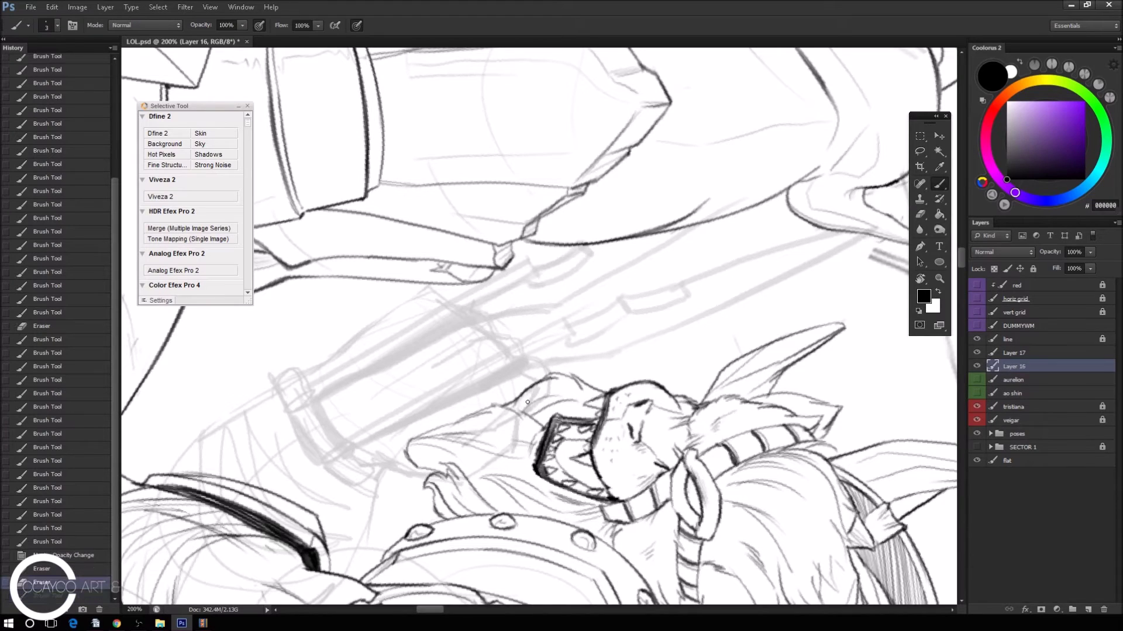
click(976, 364)
key(e)
click(835, 290)
key(b)
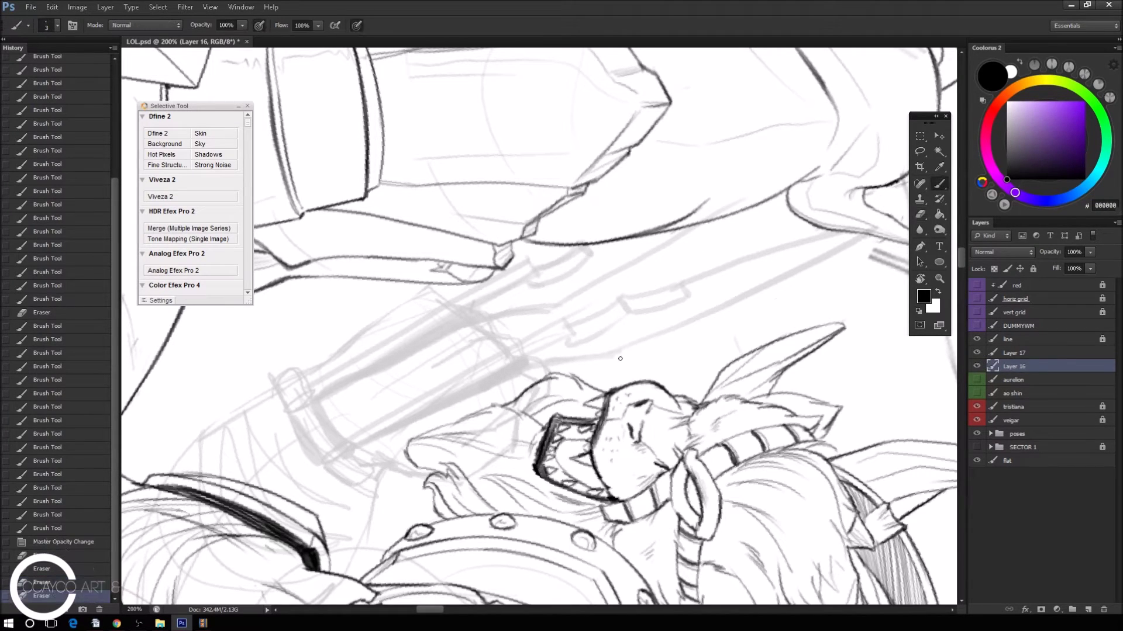
Ink straight lines along the blade's long edge, undoing misplaced strokes.
shift+click(614, 355)
key(ctrl+z)
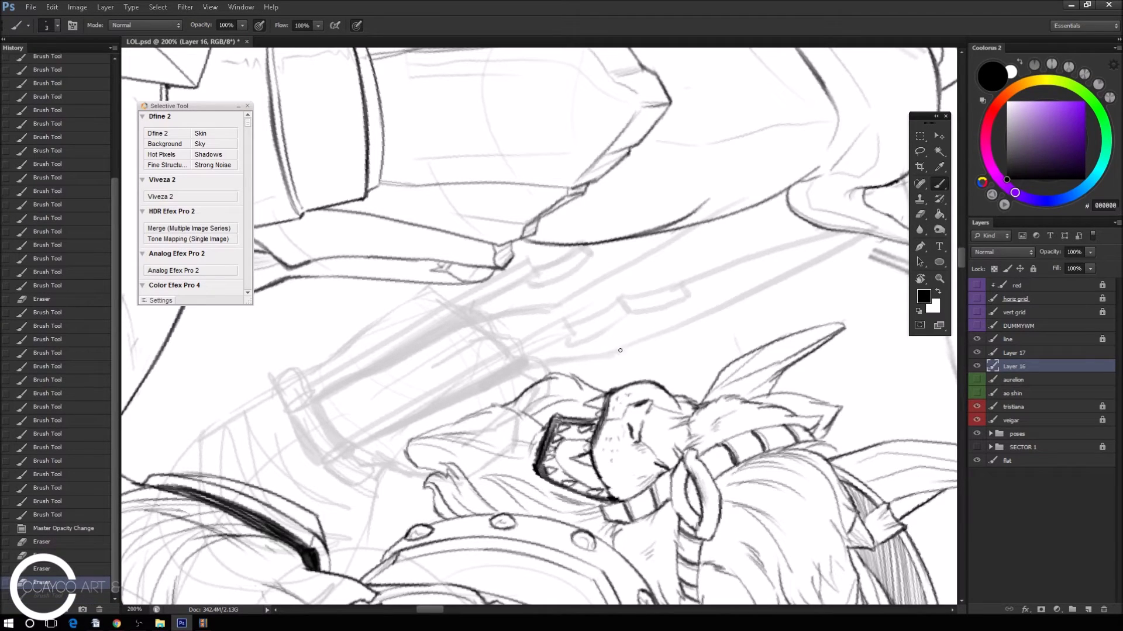
shift+click(869, 239)
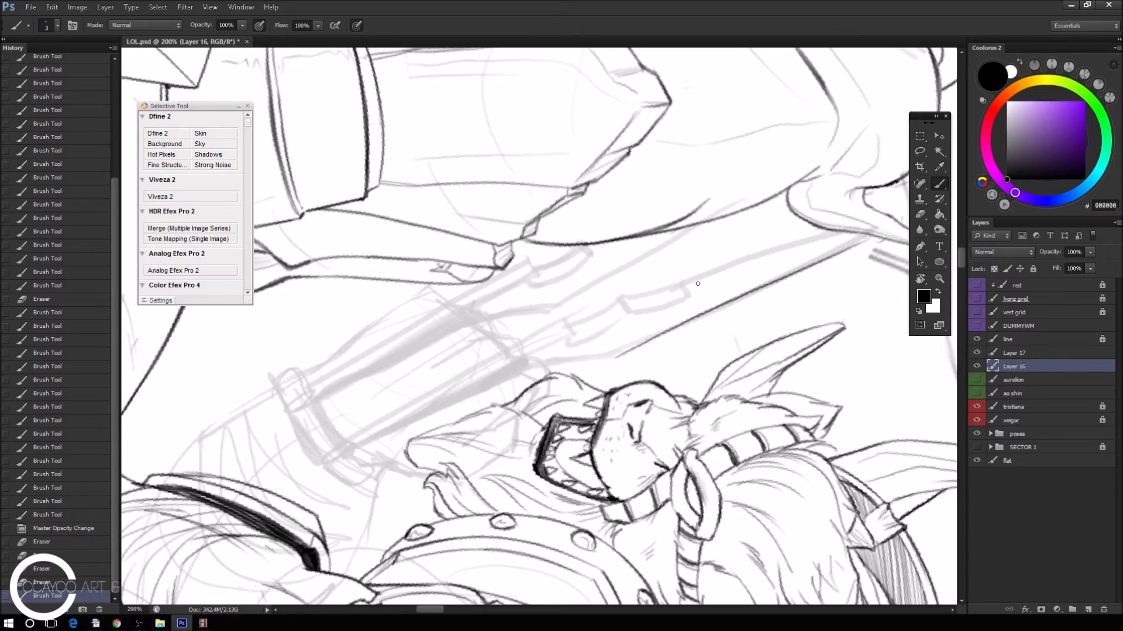
shift+click(631, 311)
key(ctrl+z)
key(ctrl+z)
Erase the line's overshooting end and extend and reinforce the blade edge.
key(ctrl+z)
drag(632, 312, 674, 289)
shift+click(884, 218)
key(ctrl+z)
shift+click(873, 229)
drag(693, 278, 828, 235)
key(e)
drag(895, 221, 871, 234)
key(b)
drag(818, 261, 865, 235)
key(ctrl+z)
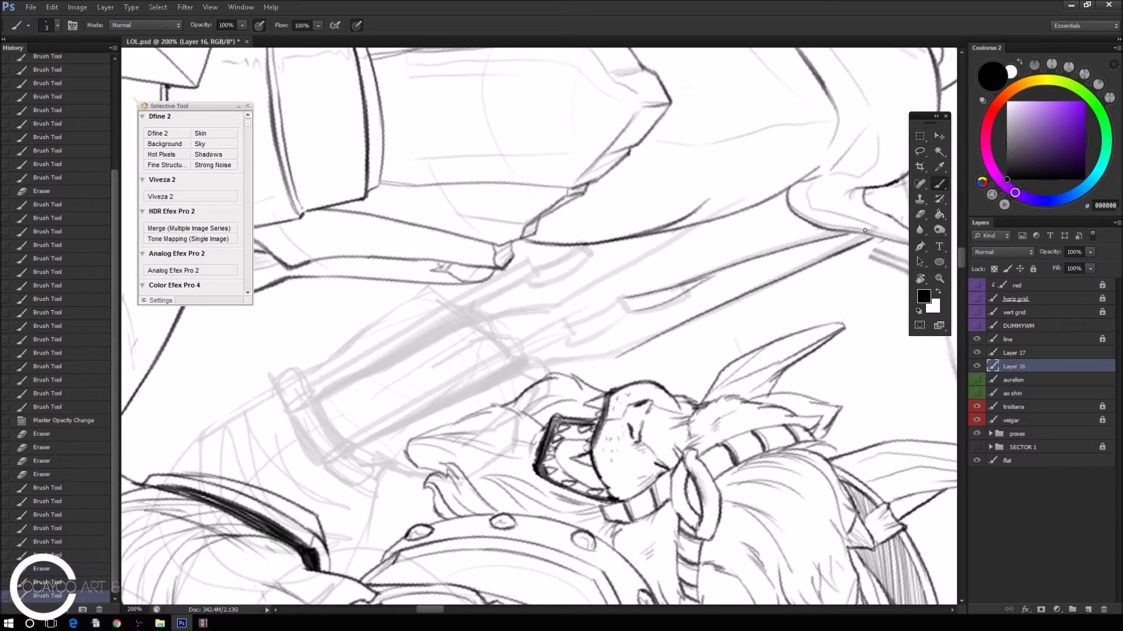
drag(667, 301, 716, 275)
Redraw the blade tip with short strokes, retrying until it sits right.
key(ctrl+z)
drag(660, 304, 713, 274)
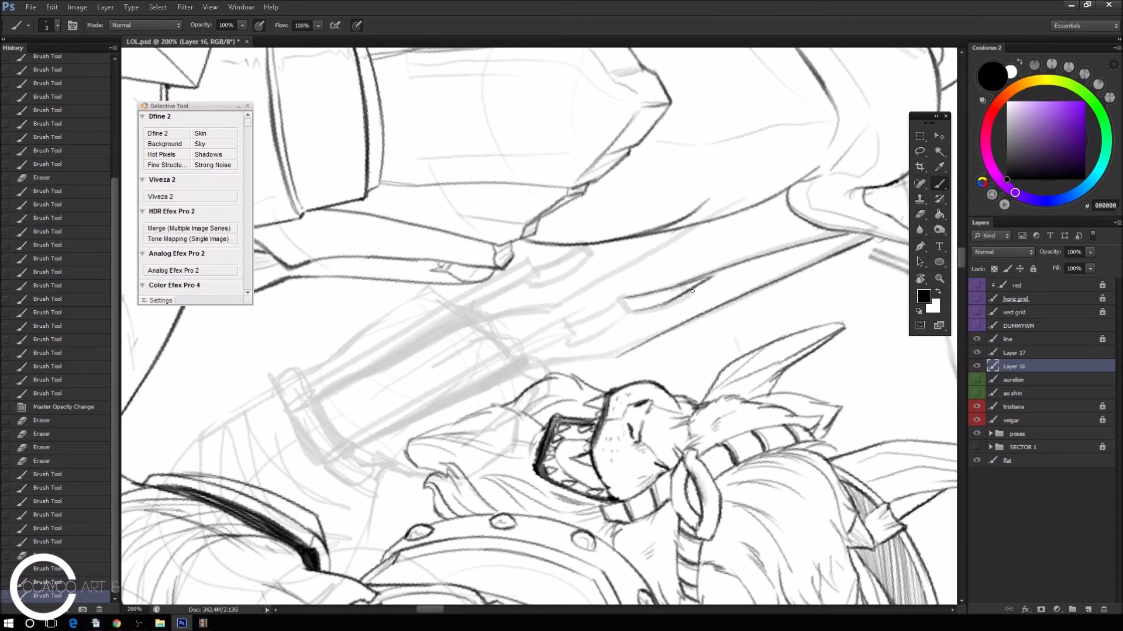
mouse_move(621, 298)
mouse_down()
mouse_move(629, 311)
mouse_move(645, 299)
mouse_move(631, 296)
mouse_up()
key(ctrl+z)
drag(712, 304, 673, 328)
key(ctrl+z)
mouse_move(571, 323)
mouse_down()
mouse_move(614, 283)
mouse_move(573, 322)
mouse_move(602, 315)
mouse_move(576, 335)
mouse_move(546, 320)
mouse_up()
Set the eraser size to 8 px.
key(e)
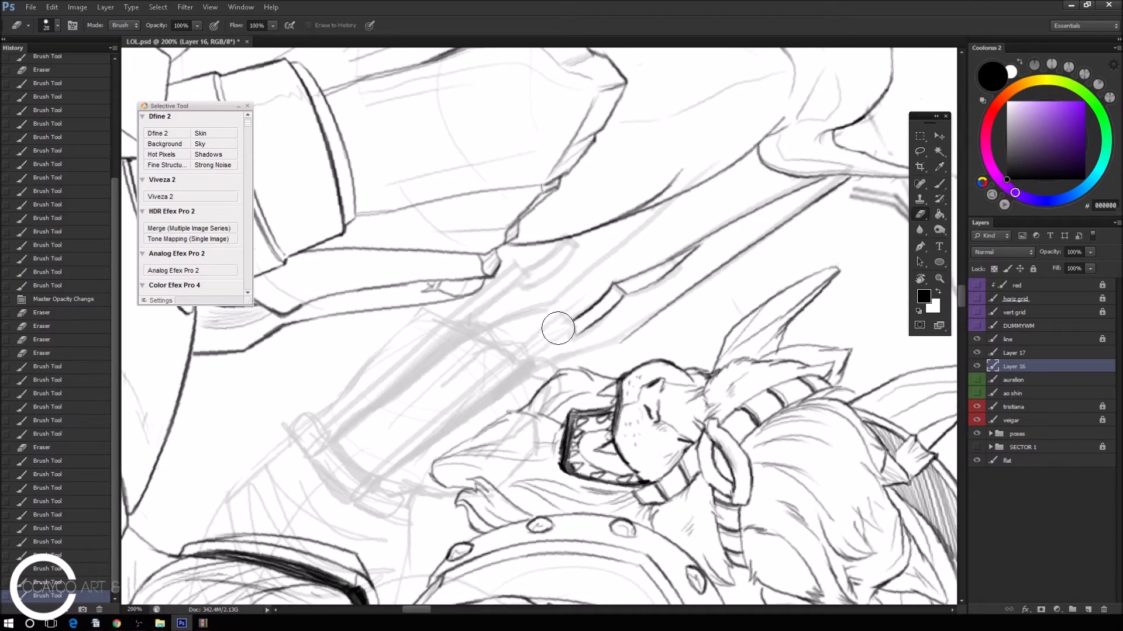
key(ctrl+z)
right_click(629, 246)
drag(623, 258, 630, 258)
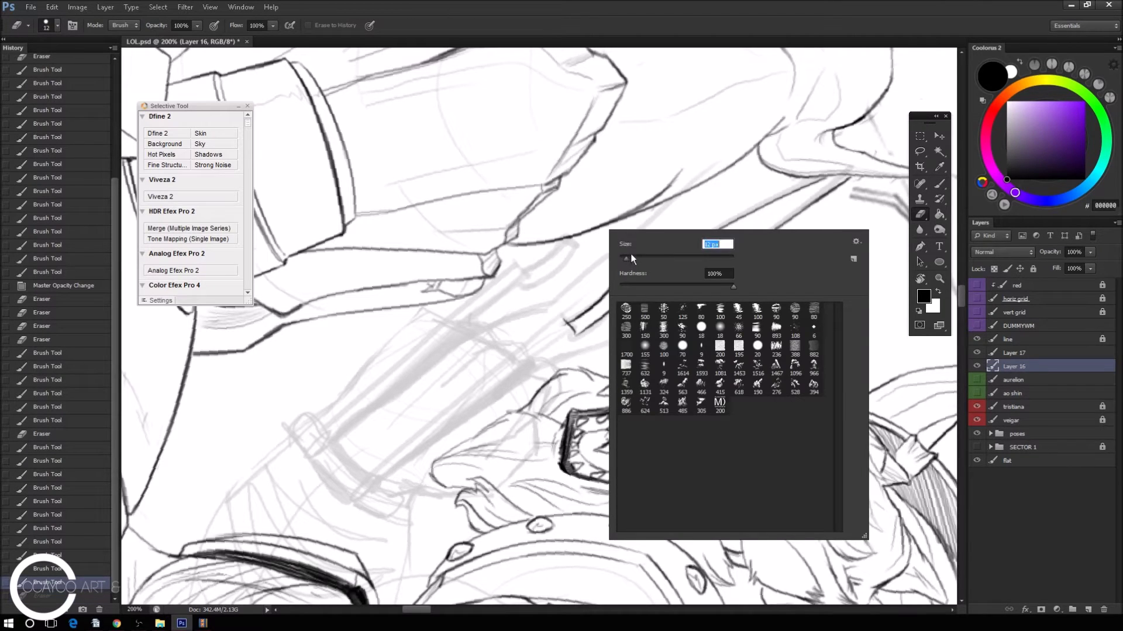
key(Return)
right_click(588, 227)
text(8)
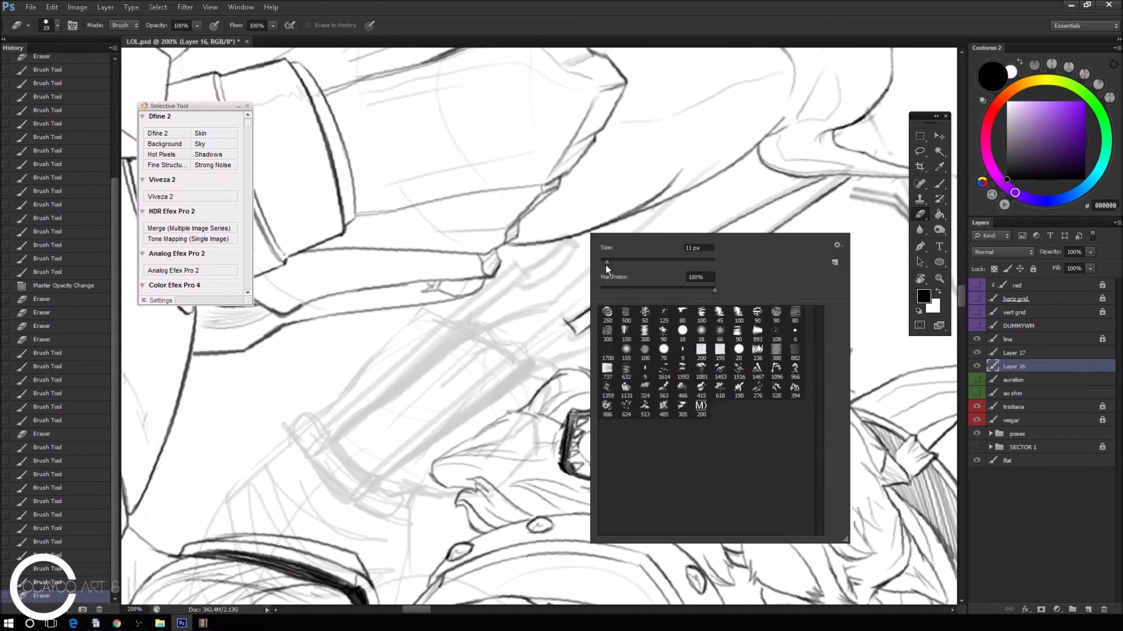
key(Return)
Erase the blade tip and ink the long diagonal staff edge.
mouse_move(565, 318)
mouse_down()
mouse_move(561, 334)
mouse_move(561, 318)
mouse_up()
key(b)
drag(567, 324, 451, 402)
key(ctrl+z)
mouse_move(565, 316)
mouse_down()
mouse_move(381, 465)
mouse_move(459, 397)
mouse_up()
mouse_move(390, 455)
mouse_down()
mouse_move(368, 476)
mouse_move(596, 325)
mouse_up()
drag(530, 365, 379, 477)
drag(576, 326, 502, 396)
key(ctrl+alt+z)
key(ctrl+alt+z)
key(ctrl+shift+z)
key(ctrl+shift+z)
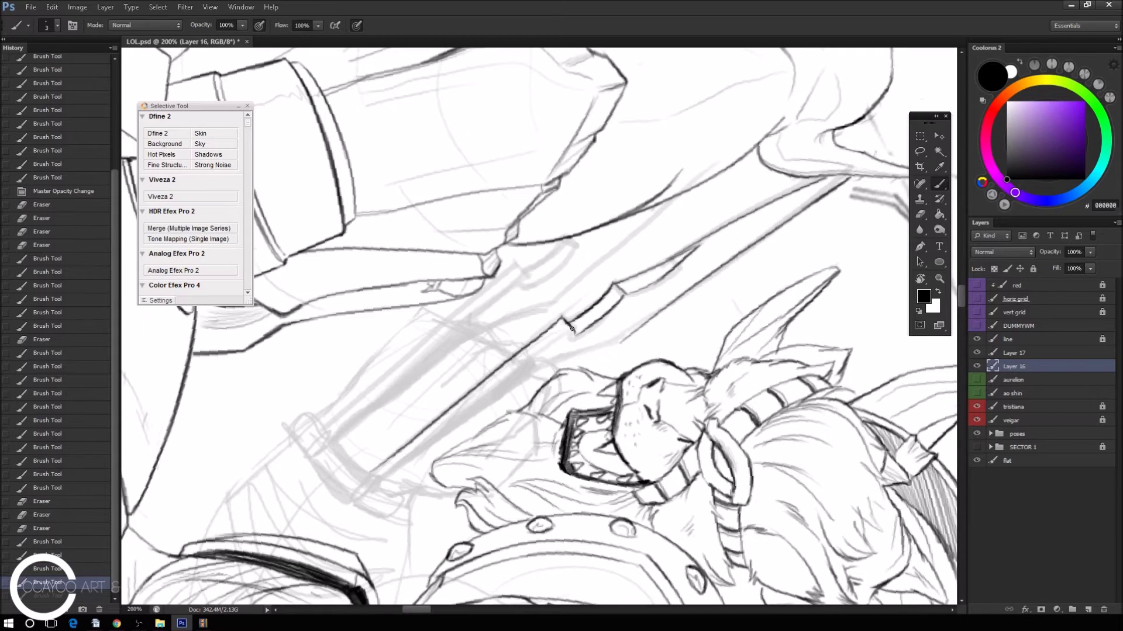
drag(535, 358, 374, 483)
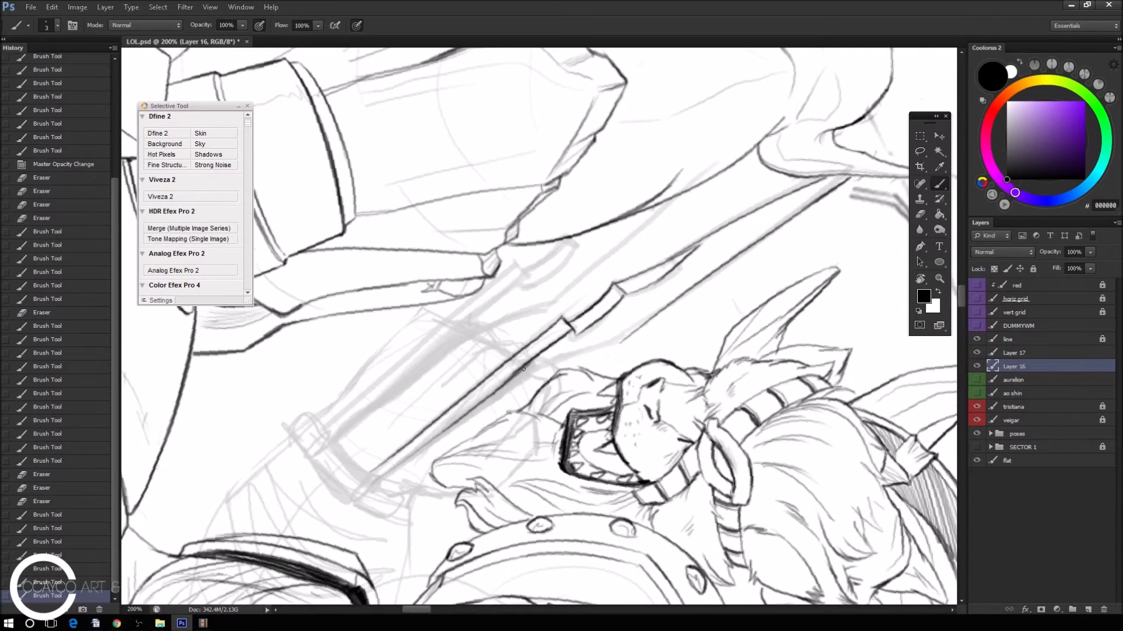
Rotate the view slightly and draw the staff's rounded lower end.
drag(673, 261, 781, 220)
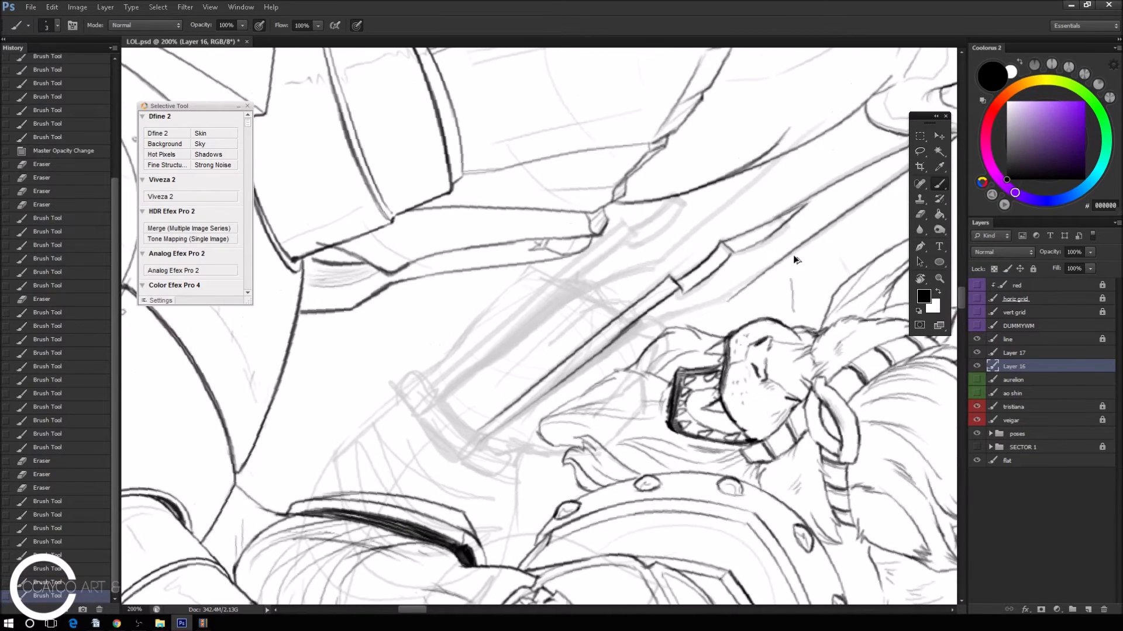
key(r)
drag(792, 289, 784, 251)
drag(570, 376, 503, 441)
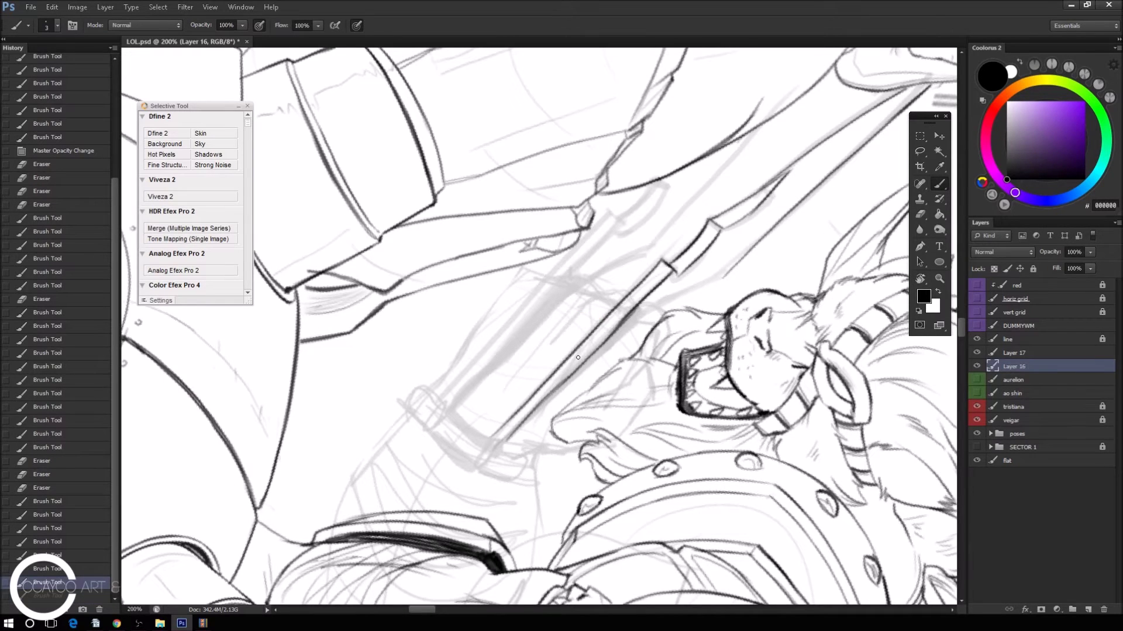
click(502, 445)
mouse_move(483, 481)
mouse_down()
mouse_move(539, 416)
mouse_move(493, 481)
mouse_up()
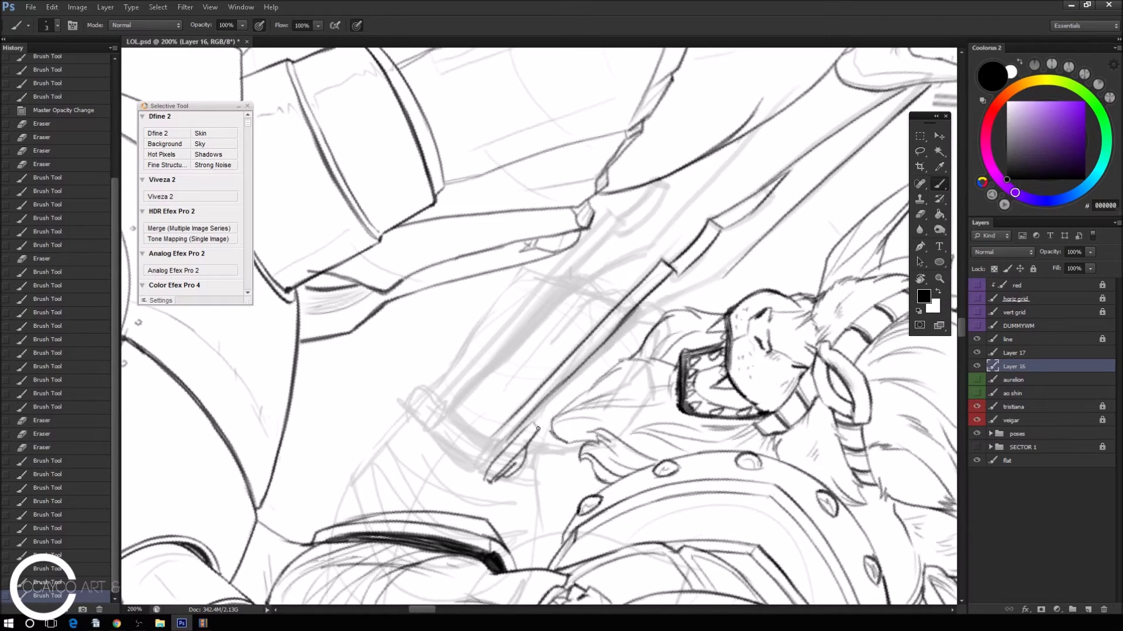
drag(527, 404, 493, 441)
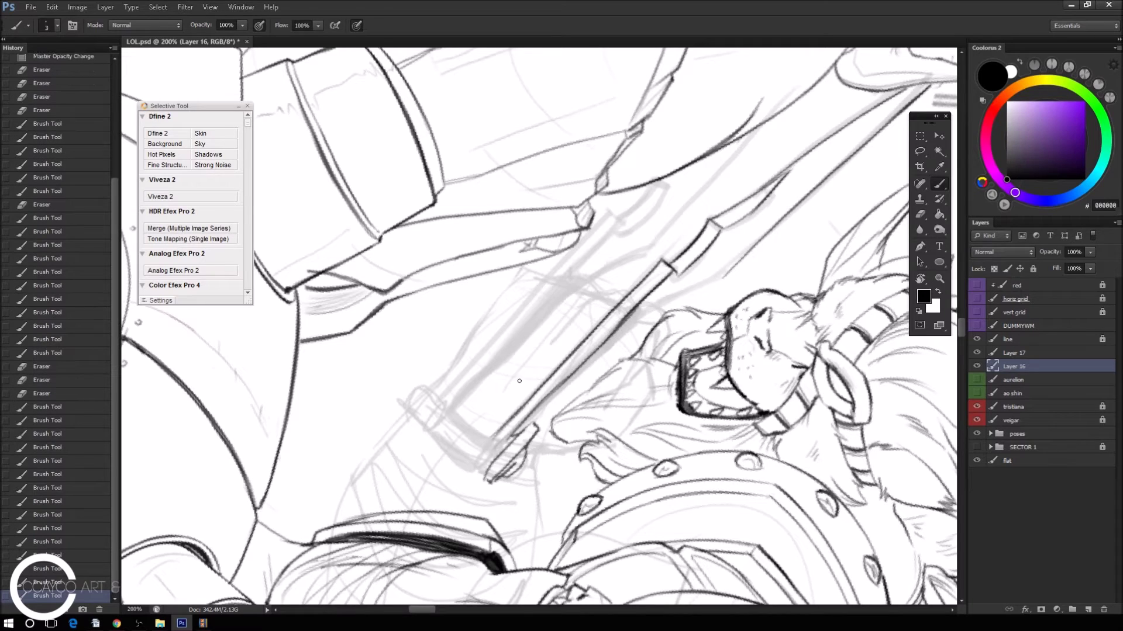
key(ctrl+z)
mouse_move(529, 396)
mouse_down()
mouse_move(467, 469)
mouse_move(480, 480)
mouse_move(467, 468)
mouse_move(493, 438)
mouse_up()
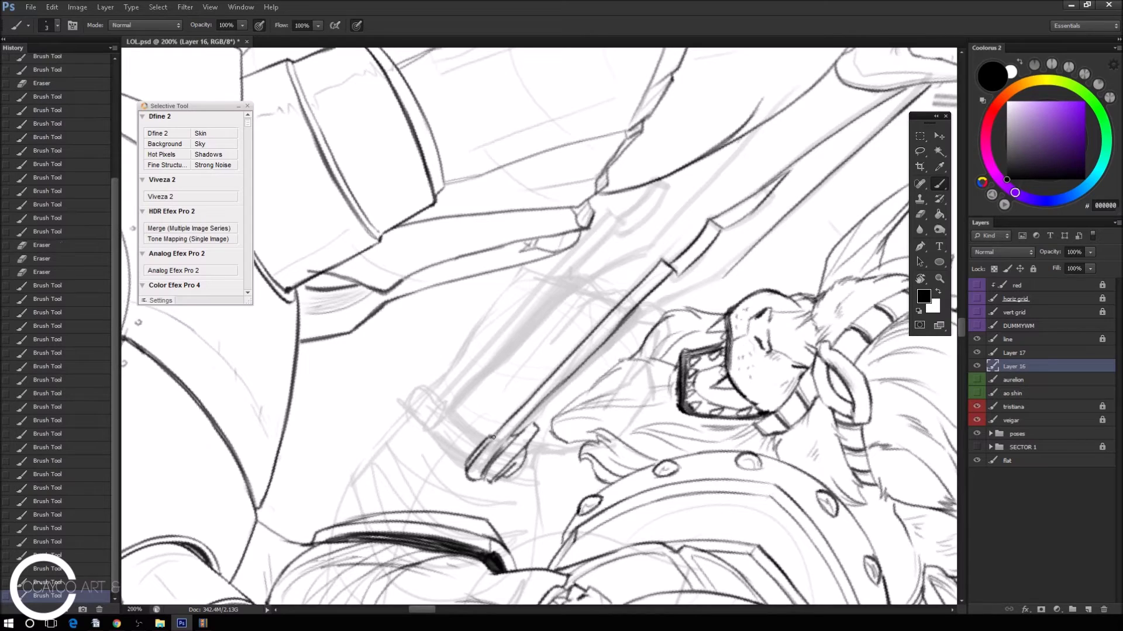
Retouch the staff line segments, redrawing the undone strokes.
drag(547, 395, 508, 438)
key(ctrl+z)
mouse_move(549, 376)
mouse_down()
mouse_move(517, 415)
mouse_move(588, 357)
mouse_up()
key(ctrl+z)
drag(533, 413, 579, 369)
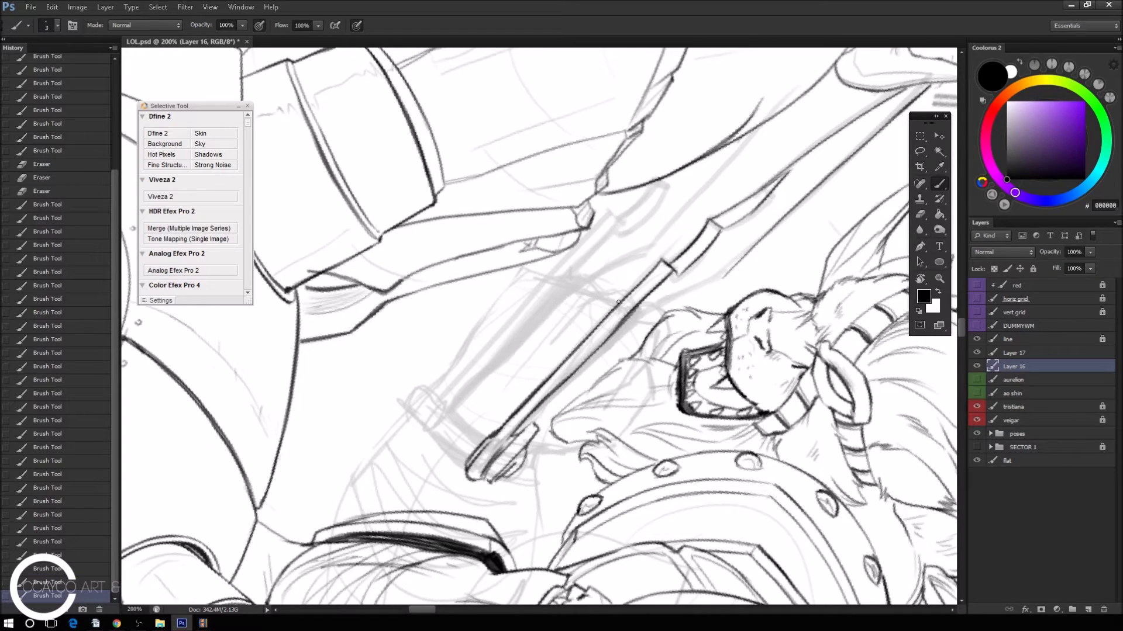
click(919, 151)
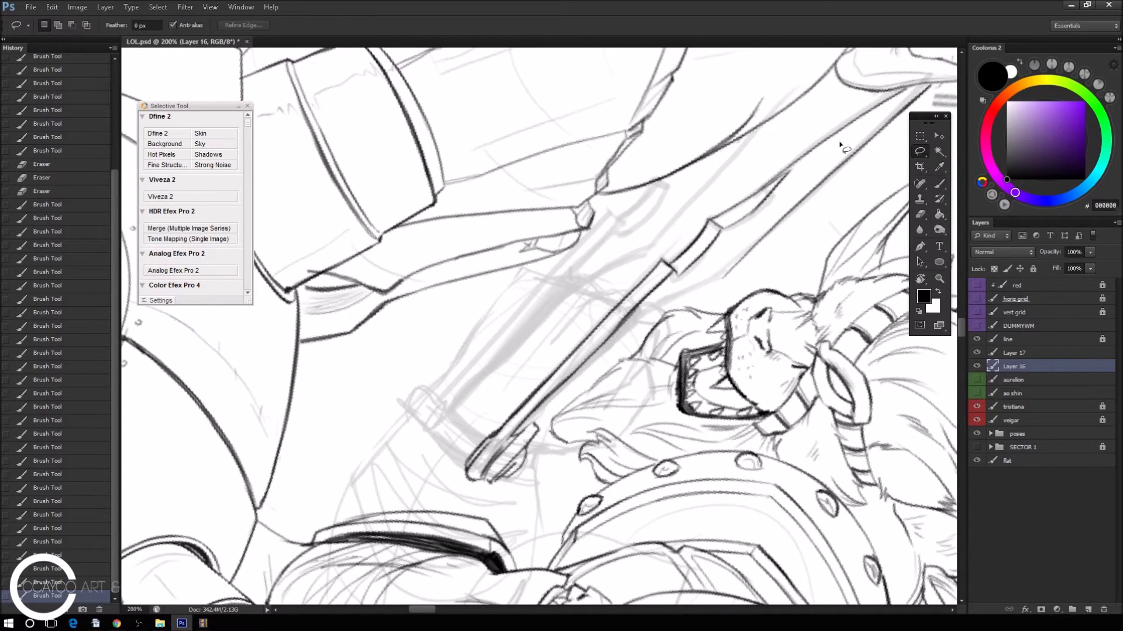
Lasso-copy the staff onto Layer 18, shift the copy alongside, and zoom out to 100%.
drag(810, 214, 695, 152)
key(ctrl+c)
key(ctrl+v)
key(ctrl+t)
drag(758, 435, 747, 291)
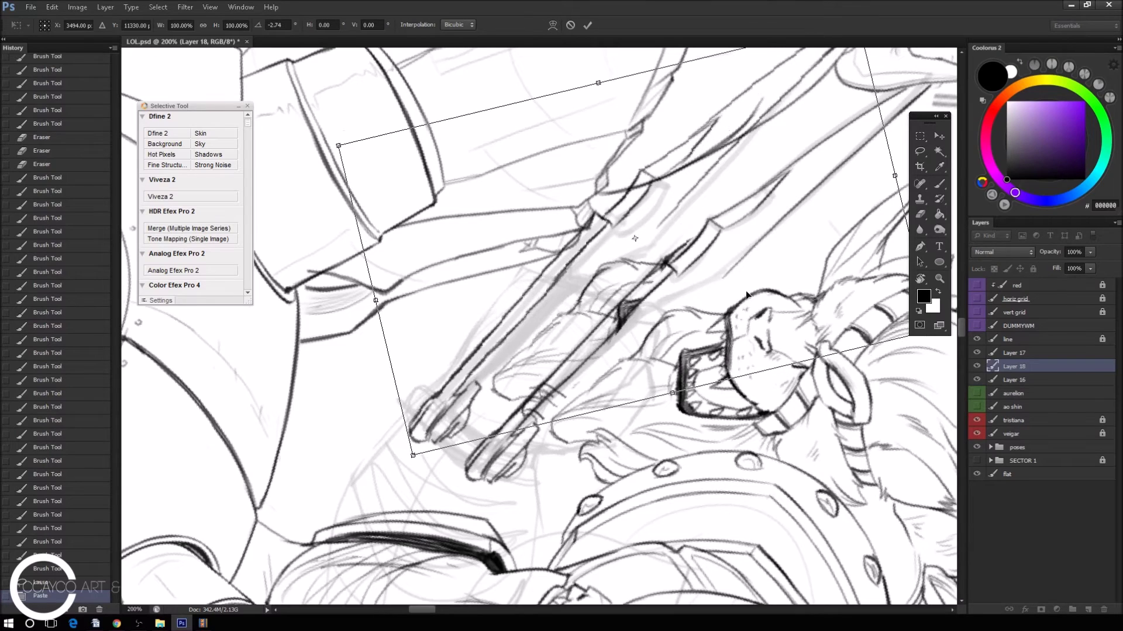
key(Return)
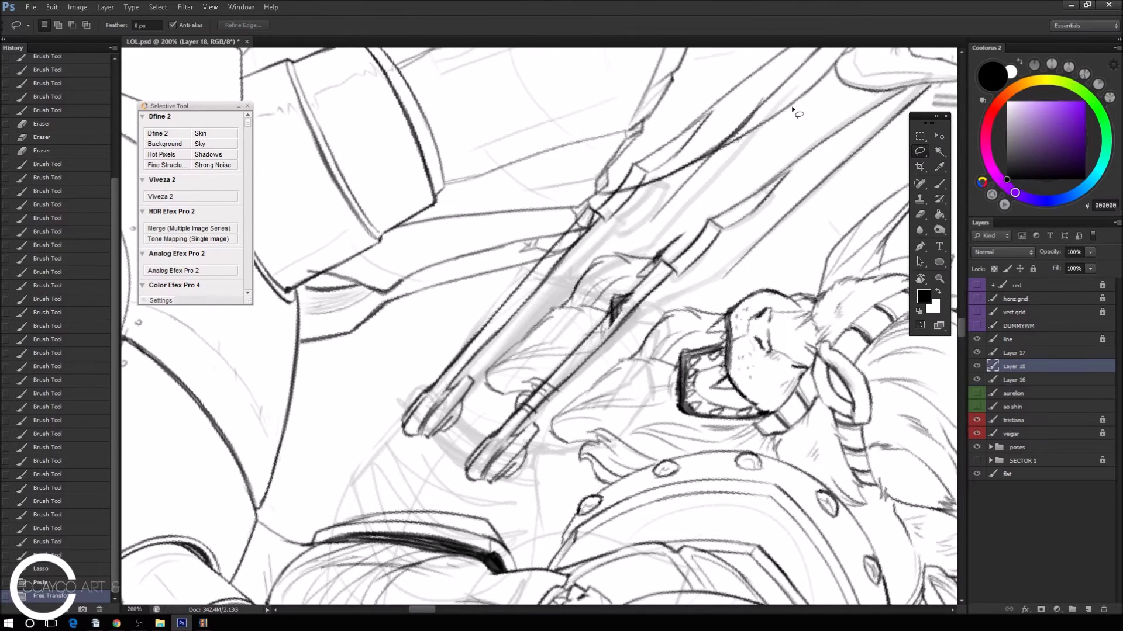
key(ctrl+minus)
Erase leftover sketch lines with a 78 px eraser.
key(e)
right_click(710, 140)
text(78)
key(Return)
drag(678, 170, 581, 228)
Set the eraser to 39 px, zoom to 200%, and erase stray strokes near the poles.
right_click(647, 157)
text(39)
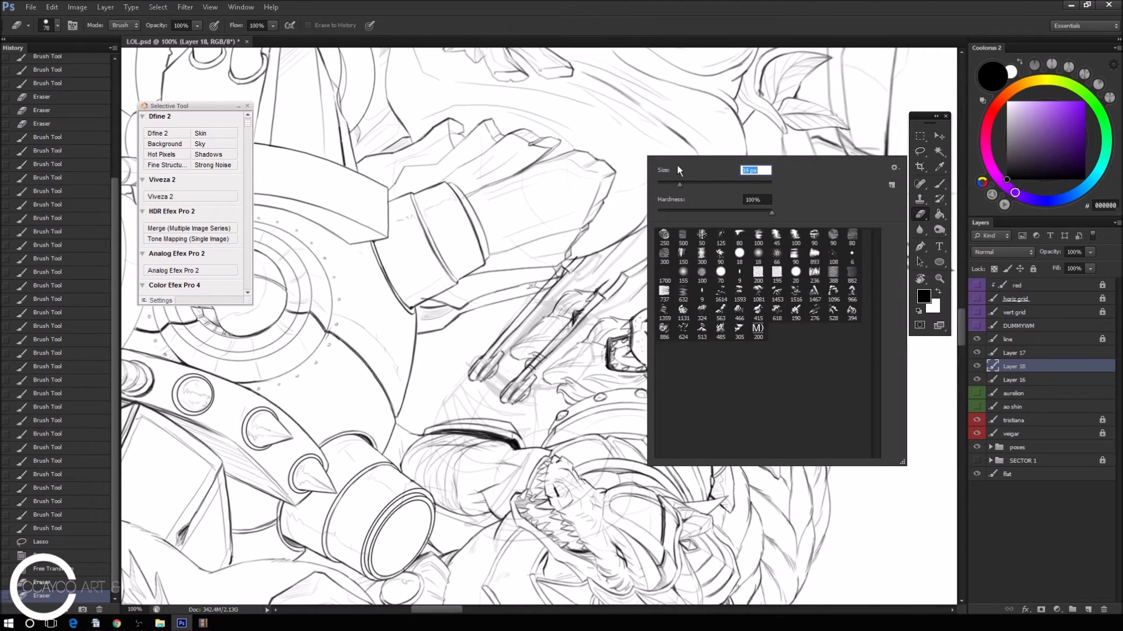
key(Return)
key(ctrl+plus)
drag(544, 214, 590, 175)
mouse_move(561, 218)
mouse_down()
mouse_move(571, 181)
mouse_move(576, 197)
mouse_move(546, 219)
mouse_move(611, 145)
mouse_up()
Reduce the brush size to 11 and rotate the canvas view counterclockwise.
right_click(597, 164)
drag(649, 192, 614, 192)
key(Return)
drag(806, 199, 716, 59)
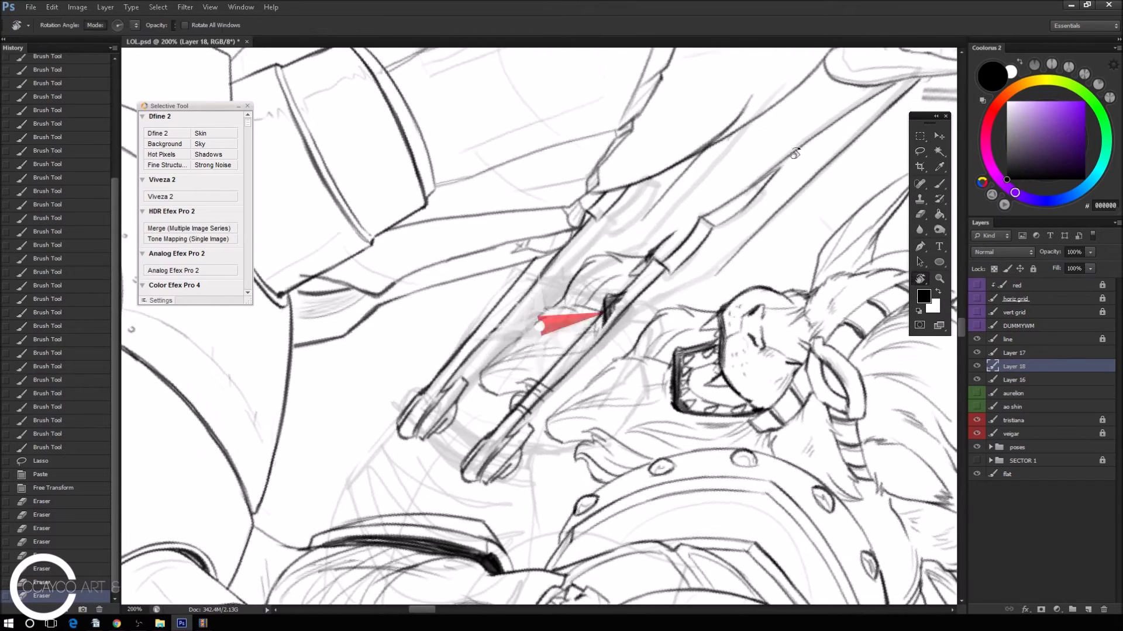
drag(778, 170, 693, 92)
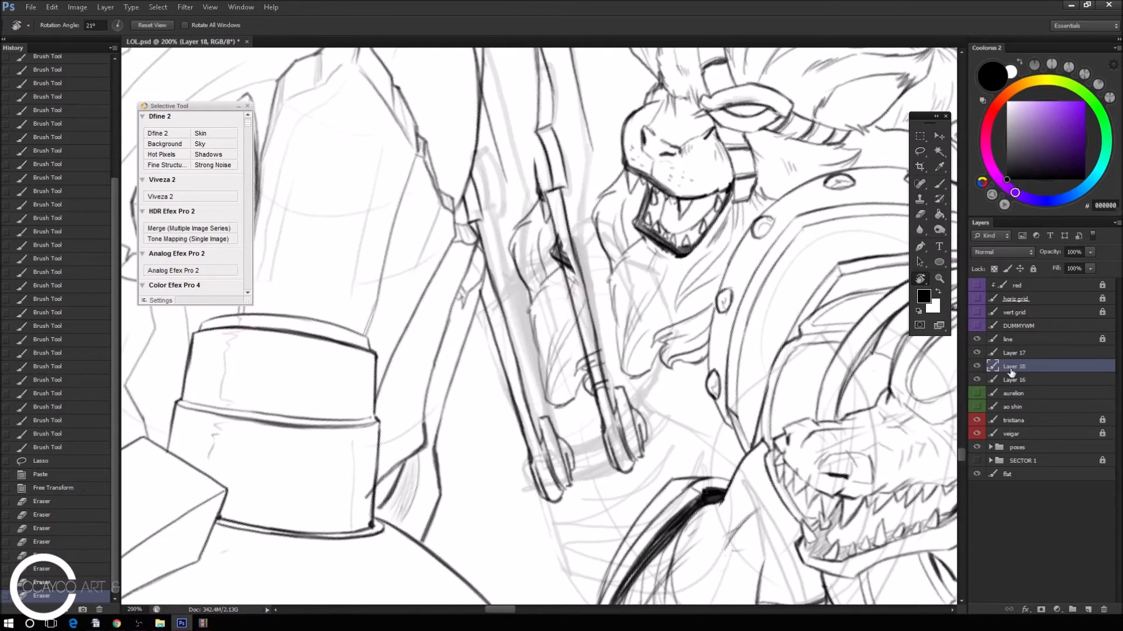
Select Layer 16 with Layer 18, then make Layer 16 active for erasing.
shift+click(1028, 381)
mouse_move(976, 366)
mouse_down()
mouse_move(977, 380)
mouse_move(977, 366)
mouse_up()
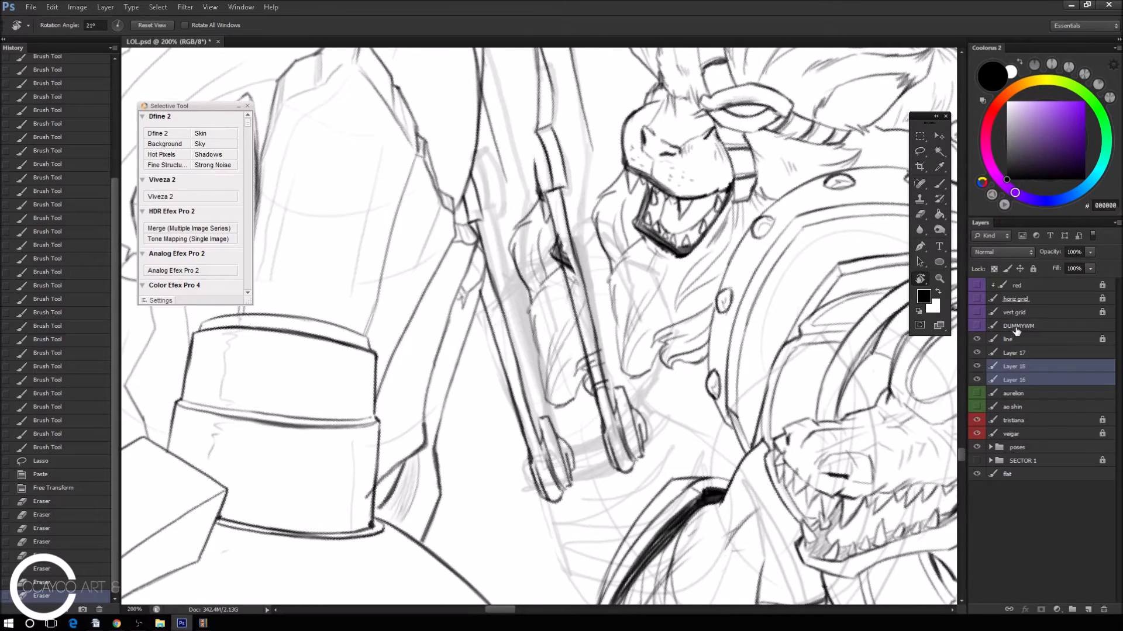
click(1025, 380)
key(e)
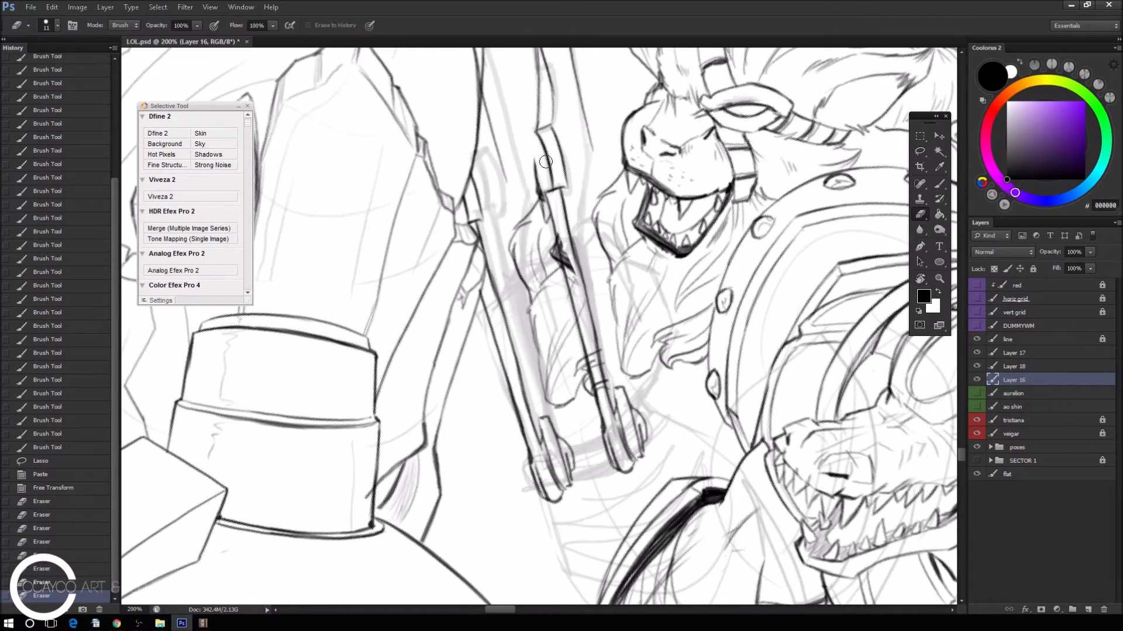
key(ctrl+z)
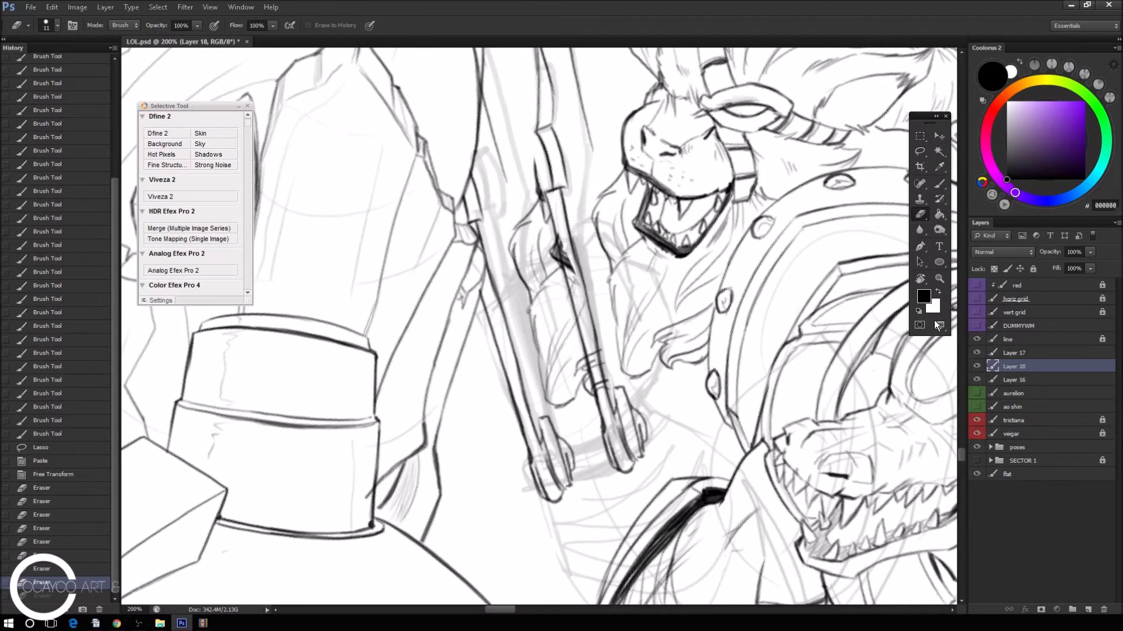
Erase faint sketch lines around and between the poles, then merge Layer 16 into Layer 18.
mouse_move(538, 161)
mouse_down()
mouse_move(547, 222)
mouse_move(534, 286)
mouse_move(570, 398)
mouse_up()
mouse_move(576, 339)
mouse_down()
mouse_move(603, 391)
mouse_move(608, 380)
mouse_up()
drag(552, 404, 539, 367)
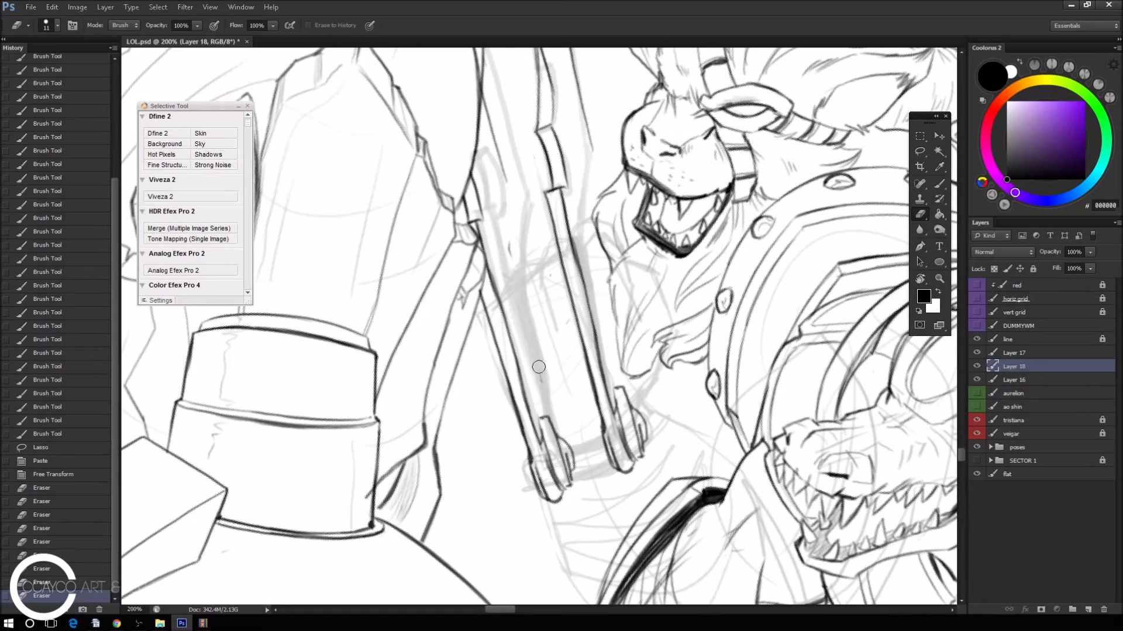
scroll(585, 204, up, 3)
drag(480, 106, 488, 104)
ctrl+click(1025, 380)
key(ctrl+e)
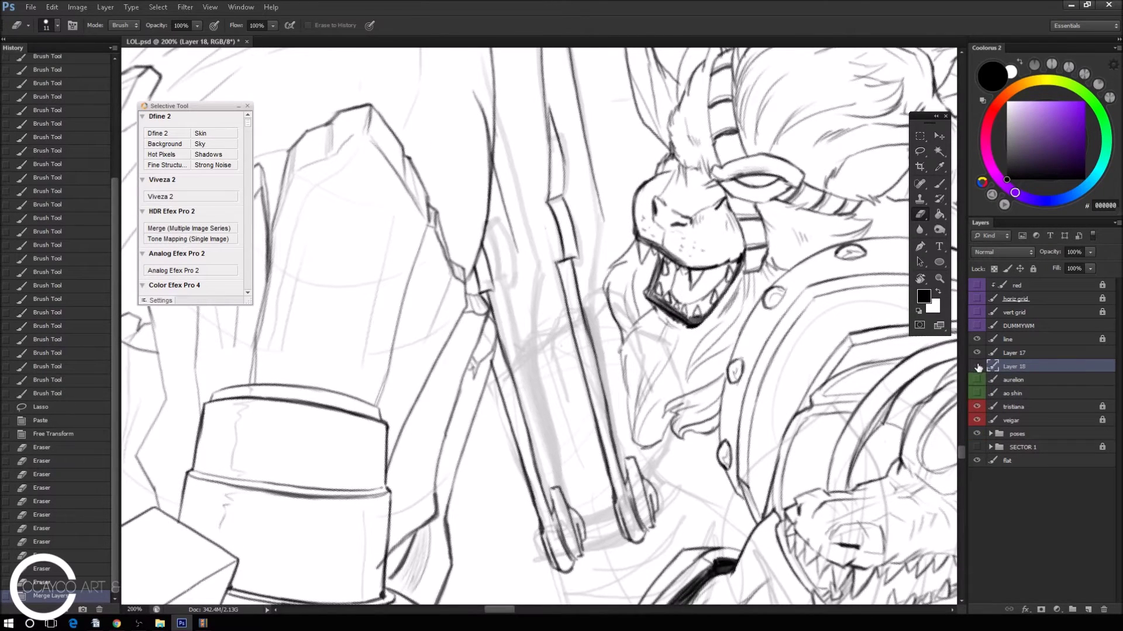
Ink dark strokes on the left and right sides of the pole's lower ends.
drag(805, 401, 801, 336)
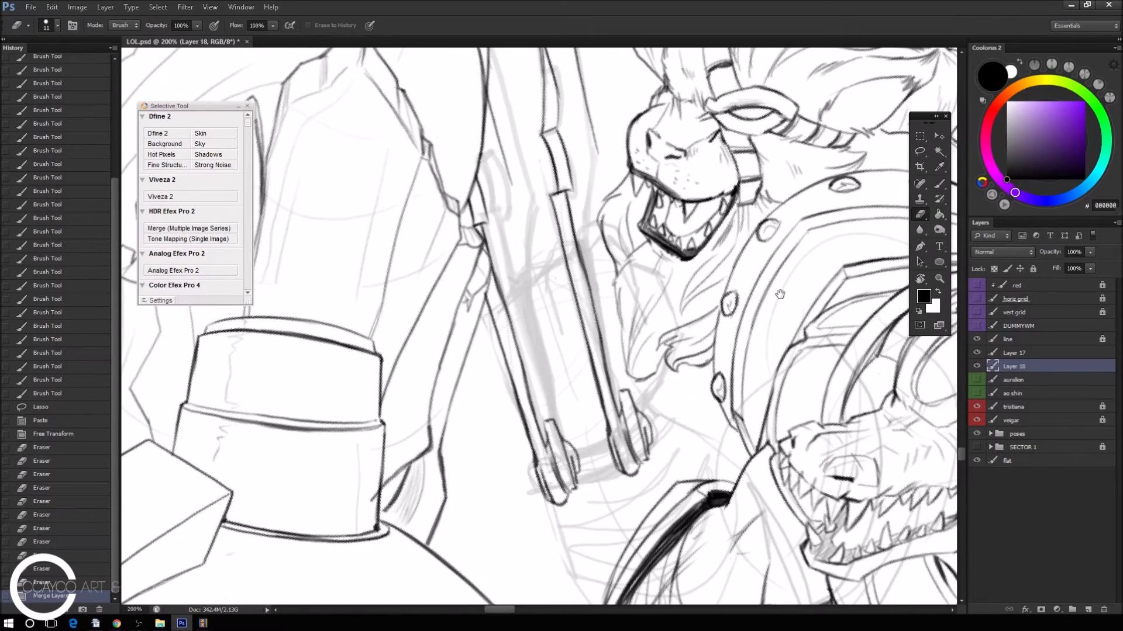
key(b)
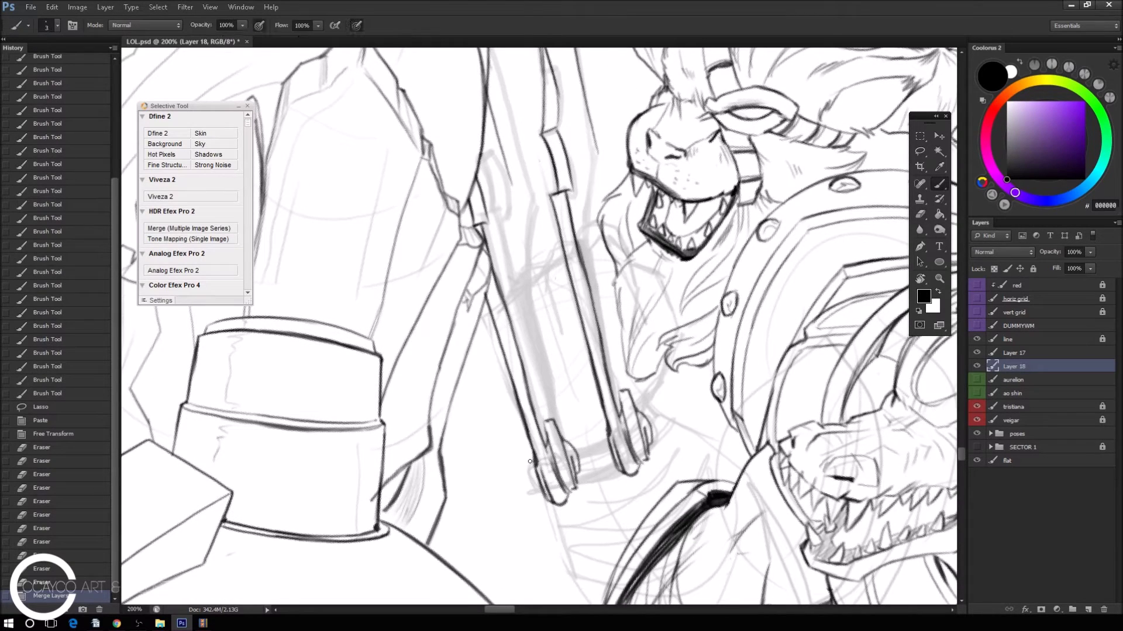
drag(532, 457, 533, 498)
drag(640, 412, 648, 450)
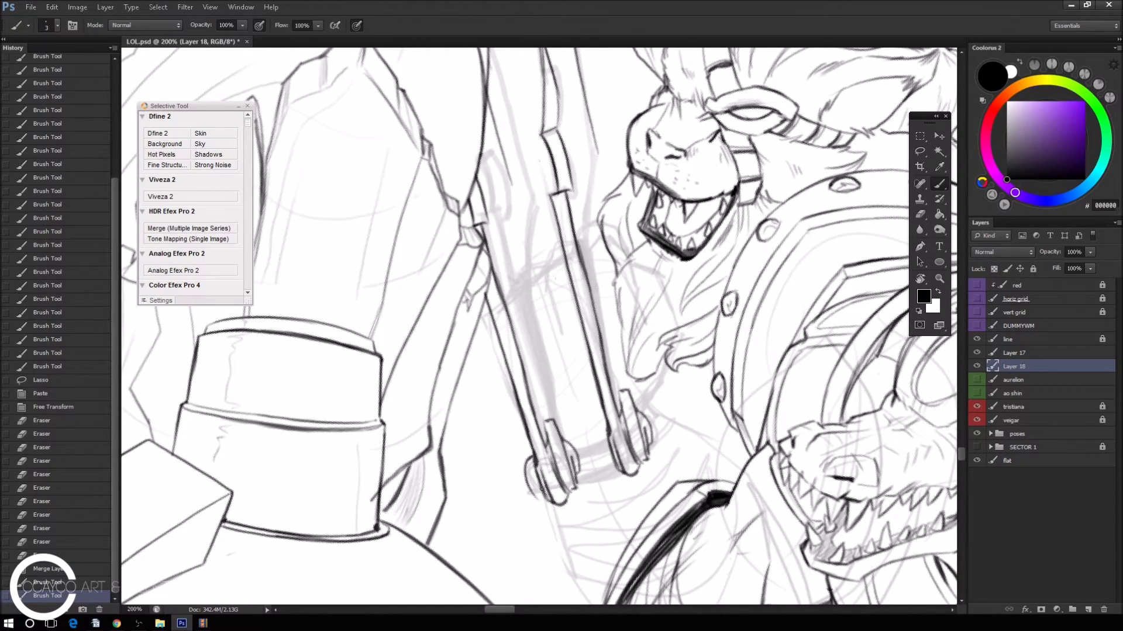
drag(543, 497, 548, 499)
drag(640, 409, 649, 450)
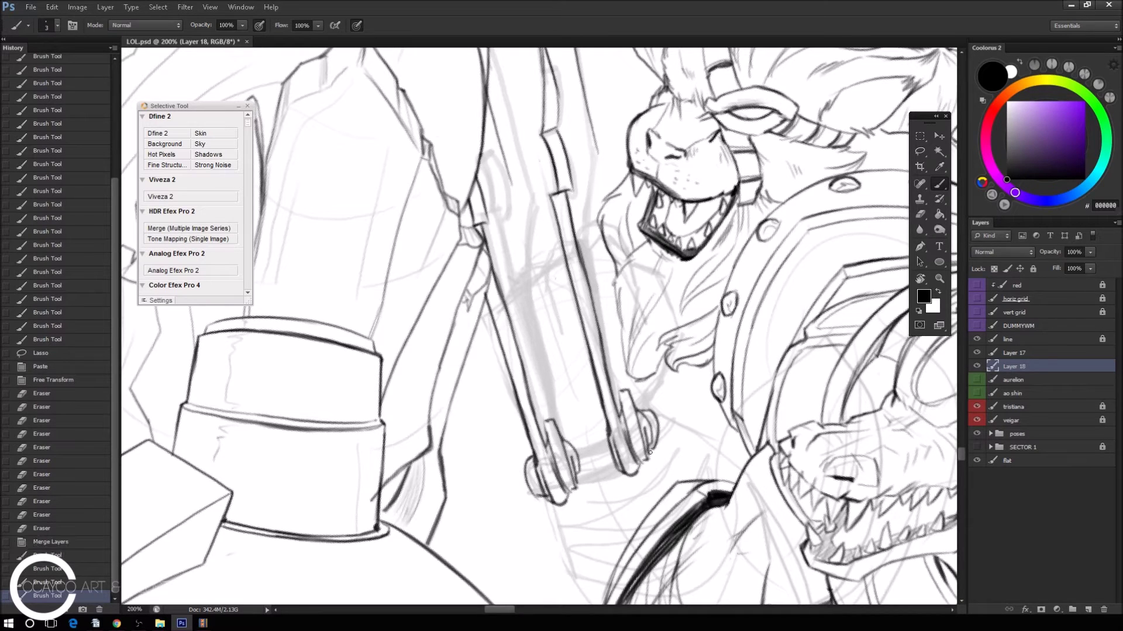
drag(647, 407, 657, 450)
Redraw the handle-end lines, erase a stray line, and ink the crosspiece's bottom edge.
key(ctrl+alt+z)
key(ctrl+alt+z)
drag(644, 412, 650, 456)
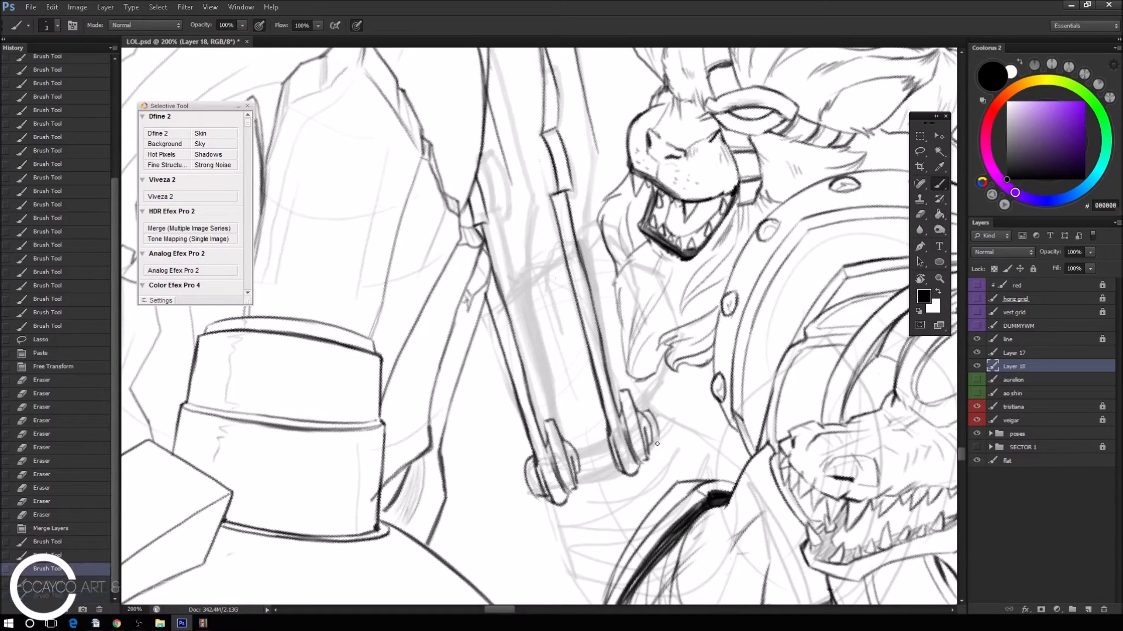
mouse_move(653, 416)
mouse_down()
mouse_move(657, 456)
mouse_move(580, 476)
mouse_up()
key(e)
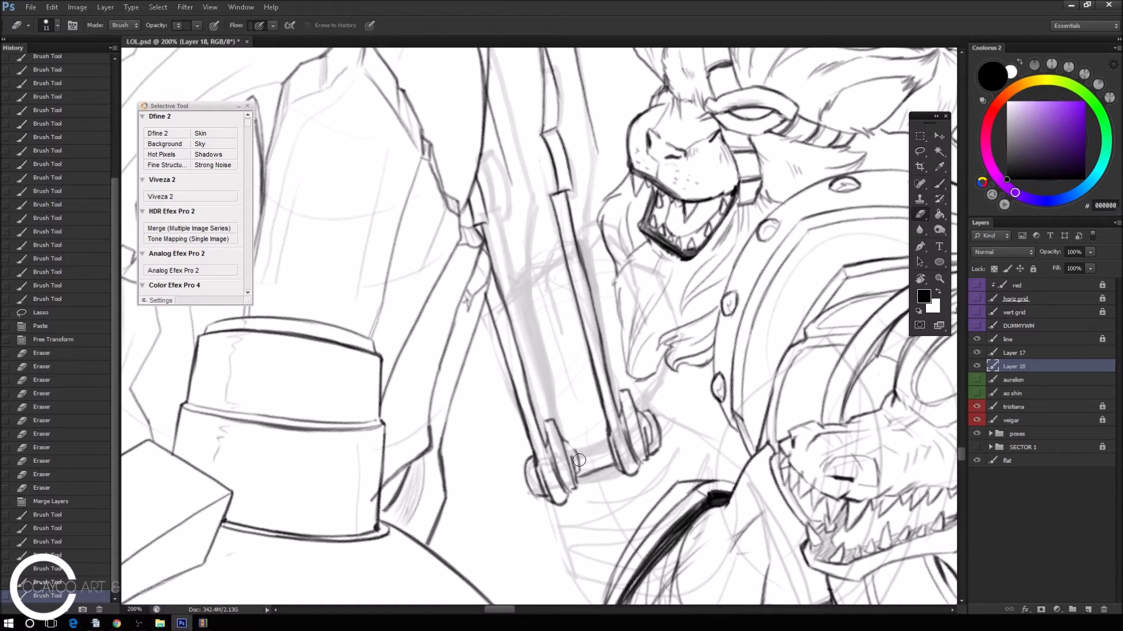
mouse_move(575, 459)
mouse_down()
mouse_move(567, 438)
mouse_move(568, 488)
mouse_move(519, 445)
mouse_move(562, 507)
mouse_move(521, 458)
mouse_up()
key(b)
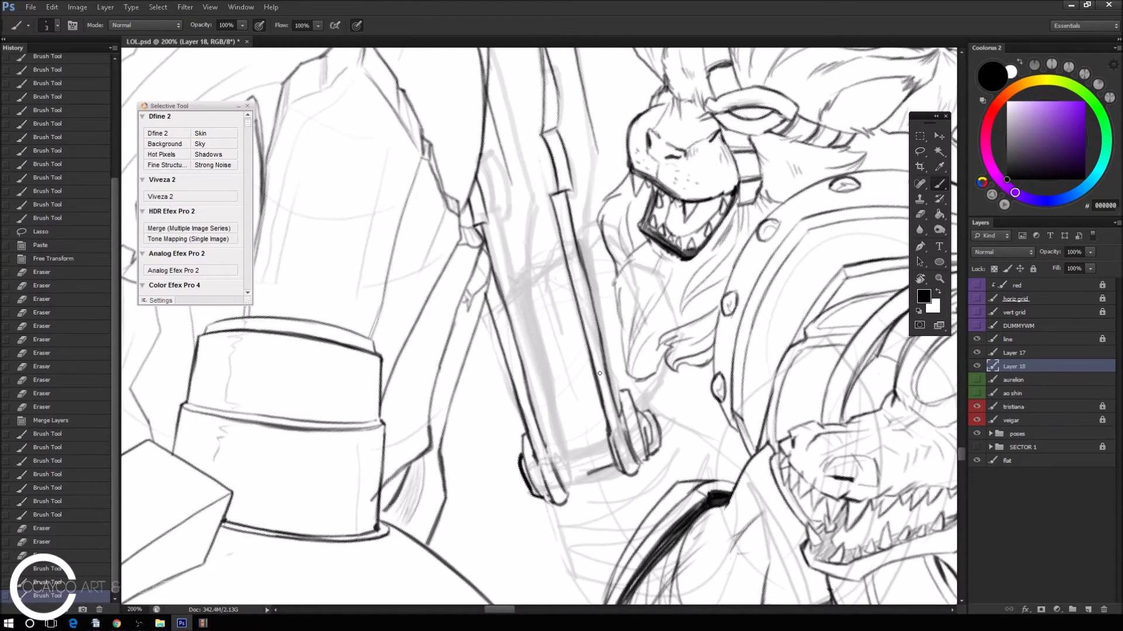
mouse_move(569, 492)
mouse_down()
mouse_move(600, 468)
mouse_move(584, 443)
mouse_move(566, 452)
mouse_move(586, 458)
mouse_move(611, 431)
mouse_up()
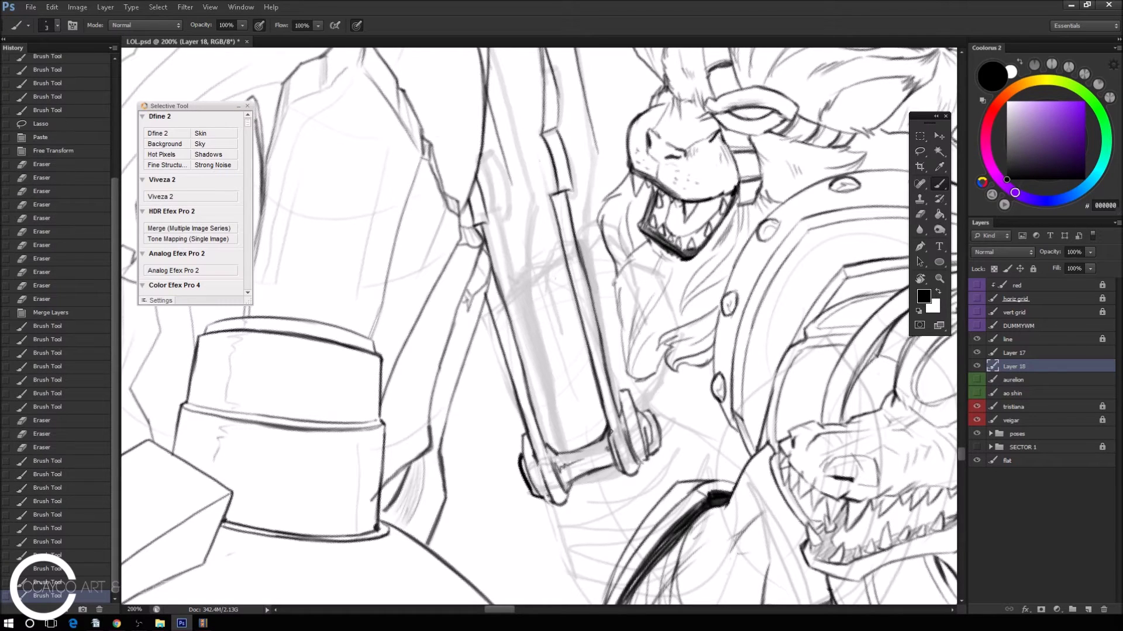
key(ctrl+minus)
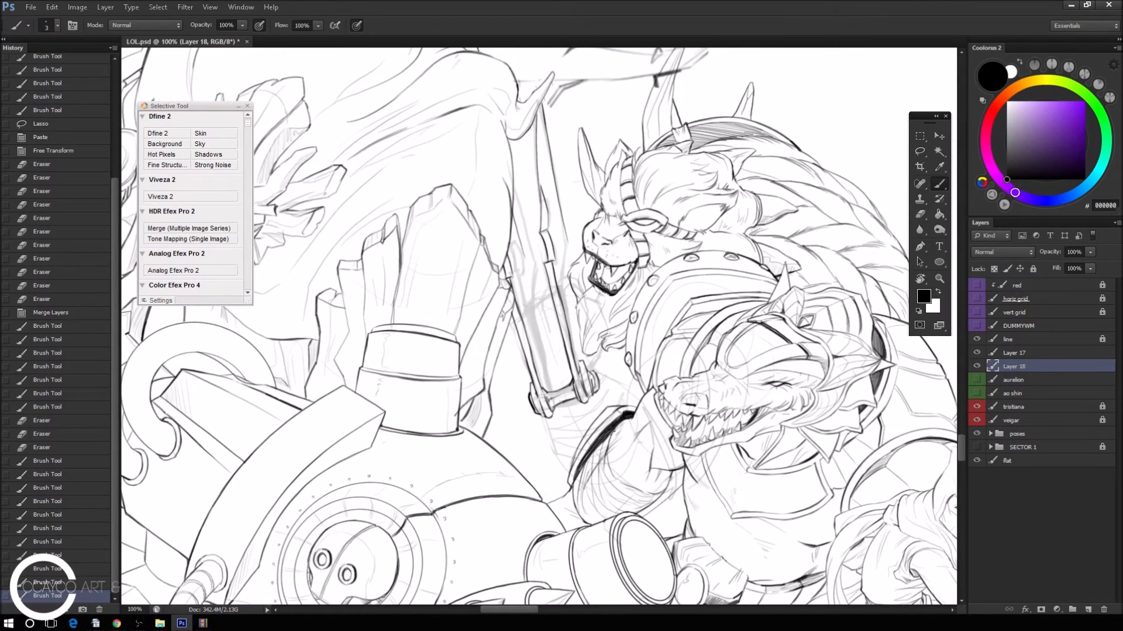
Zoom in, erase a faint sketch stroke, and turn the canvas about 50° clockwise.
key(ctrl+plus)
key(e)
drag(509, 186, 490, 102)
drag(652, 318, 676, 518)
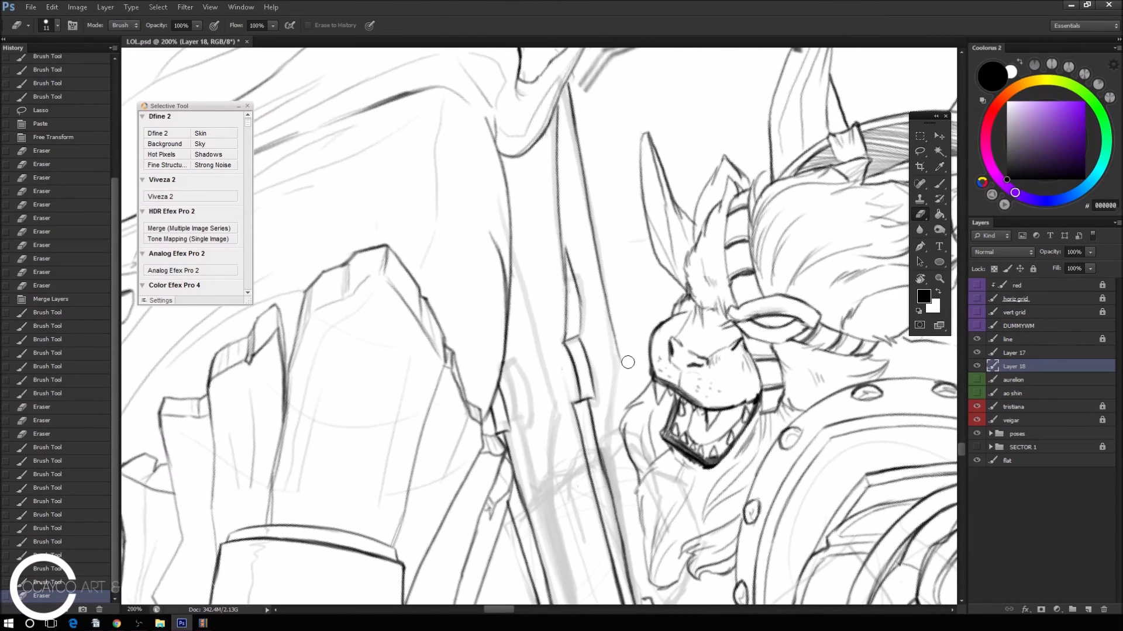
key(b)
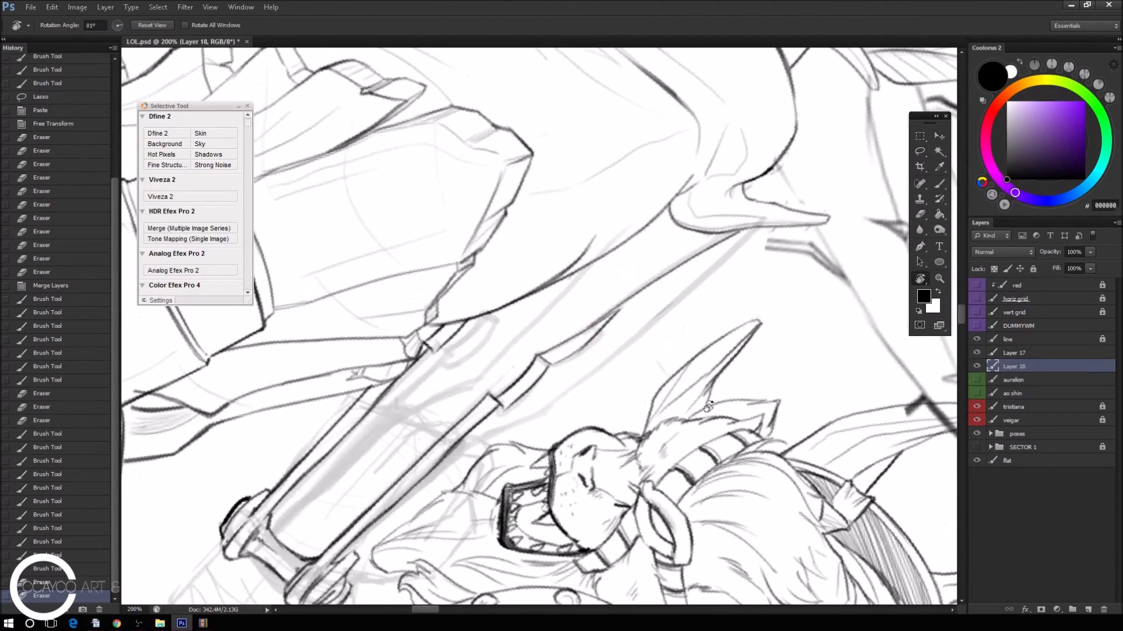
drag(596, 482, 455, 468)
Draw a long dark line along the sword, redrawing it longer after an undo.
drag(356, 555, 580, 379)
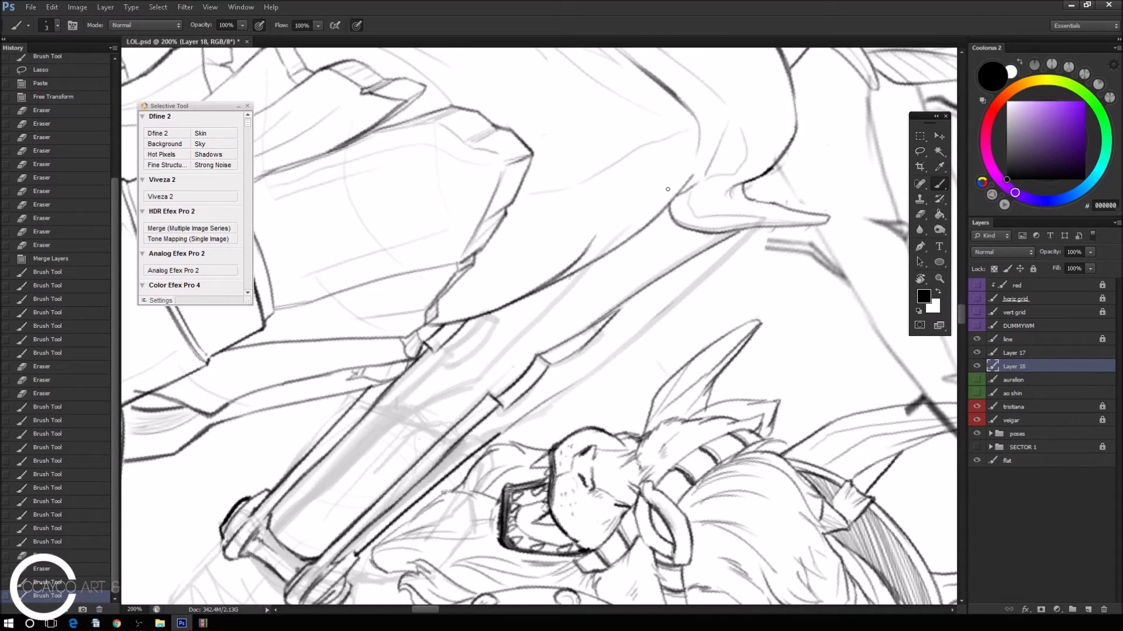
key(ctrl+z)
mouse_move(500, 434)
mouse_down()
mouse_move(608, 364)
mouse_move(774, 222)
mouse_move(717, 266)
mouse_move(739, 243)
mouse_up()
key(e)
key(b)
Unlock the 'line' layer and touch up its stroke.
click(1021, 339)
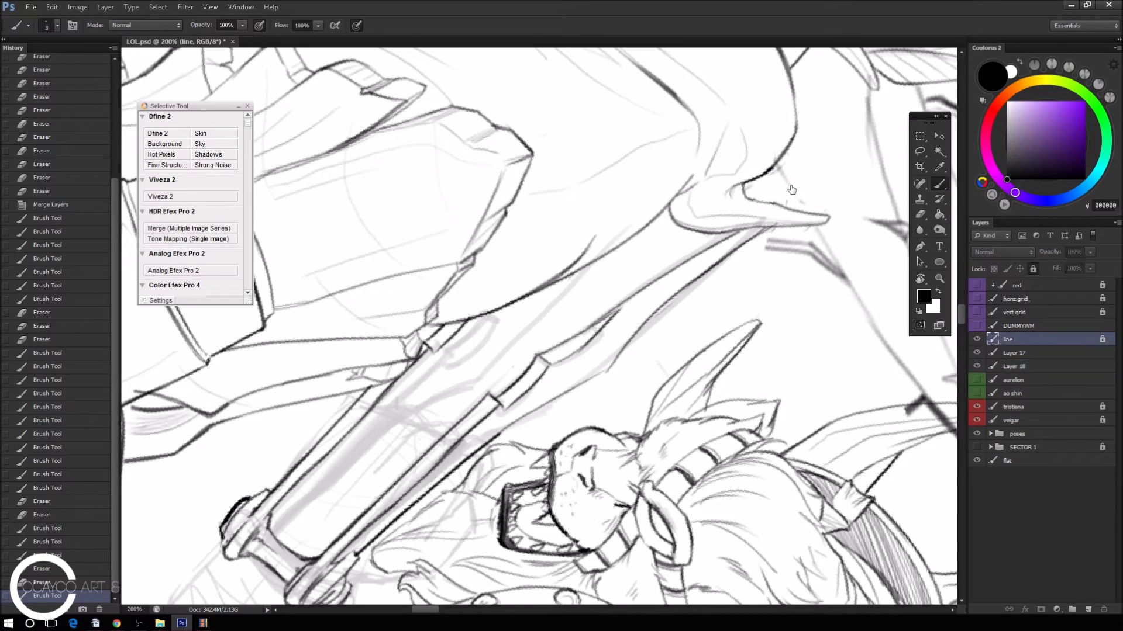
key(e)
click(792, 191)
key(Return)
click(1033, 269)
mouse_move(809, 222)
mouse_down()
mouse_move(807, 237)
mouse_move(773, 222)
mouse_move(793, 219)
mouse_move(787, 209)
mouse_up()
key(b)
On Layer 18, ink strokes near the sword and a short dark line at its tip.
click(1033, 367)
key(e)
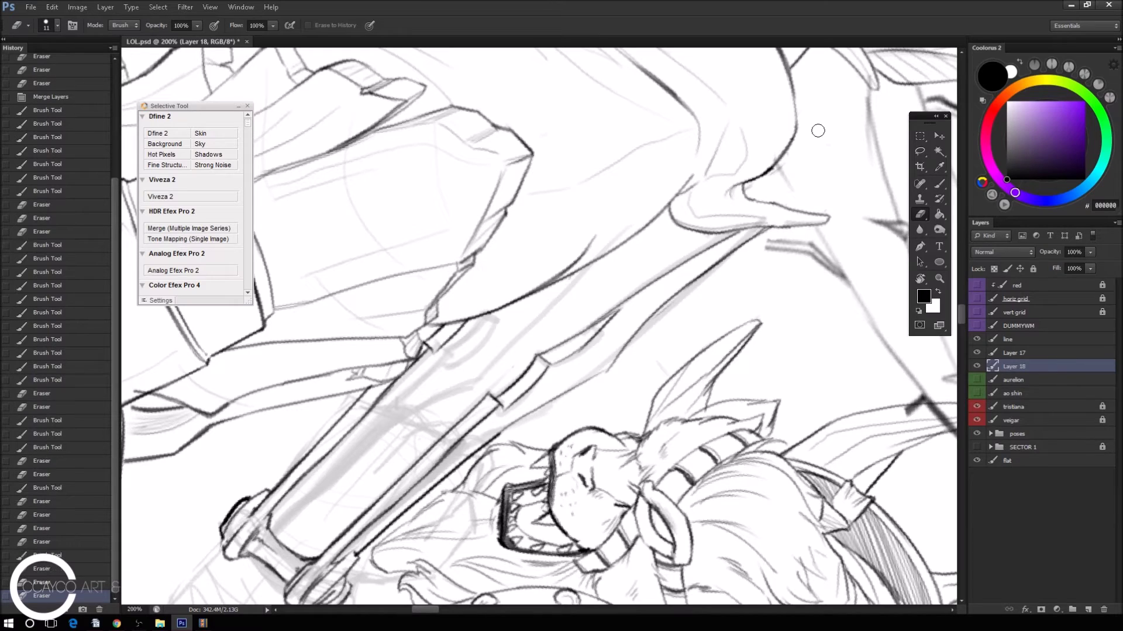
key(b)
drag(529, 295, 445, 377)
key(ctrl+z)
mouse_move(529, 297)
mouse_down()
mouse_move(604, 373)
mouse_move(545, 407)
mouse_up()
key(ctrl+z)
drag(607, 375, 617, 355)
Draw a long line along the sword's length, redoing it once.
drag(281, 515, 480, 340)
key(ctrl+z)
mouse_move(275, 527)
mouse_down()
mouse_move(466, 348)
mouse_move(447, 360)
mouse_up()
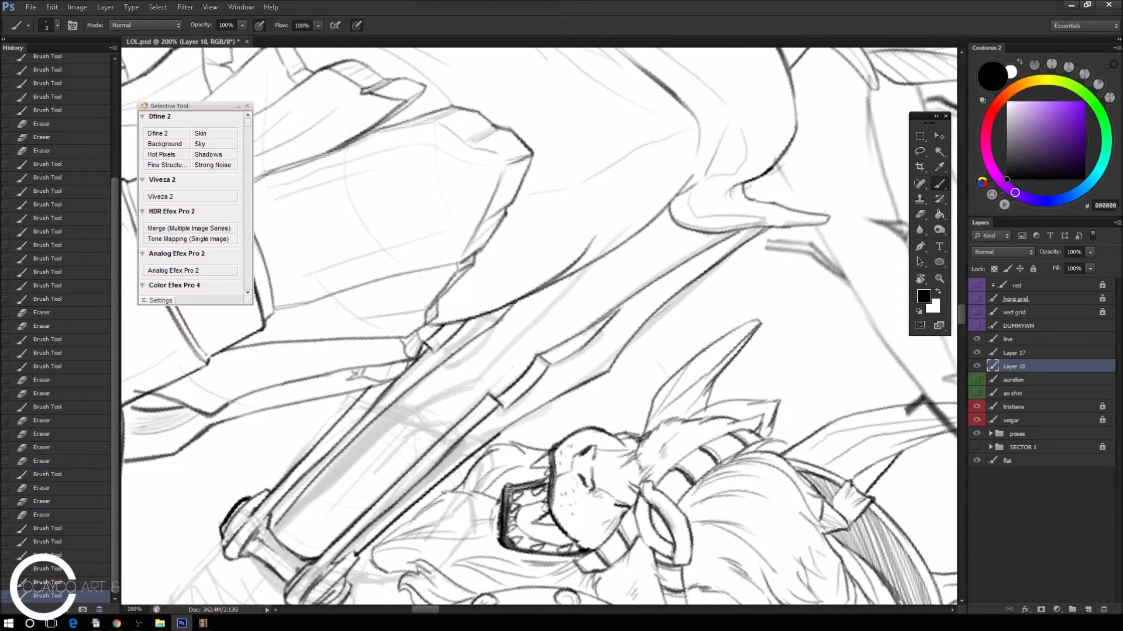
drag(272, 526, 327, 457)
key(ctrl+z)
Erase and redraw the light strokes along the sword edge.
key(e)
drag(281, 531, 333, 462)
key(b)
drag(283, 512, 350, 443)
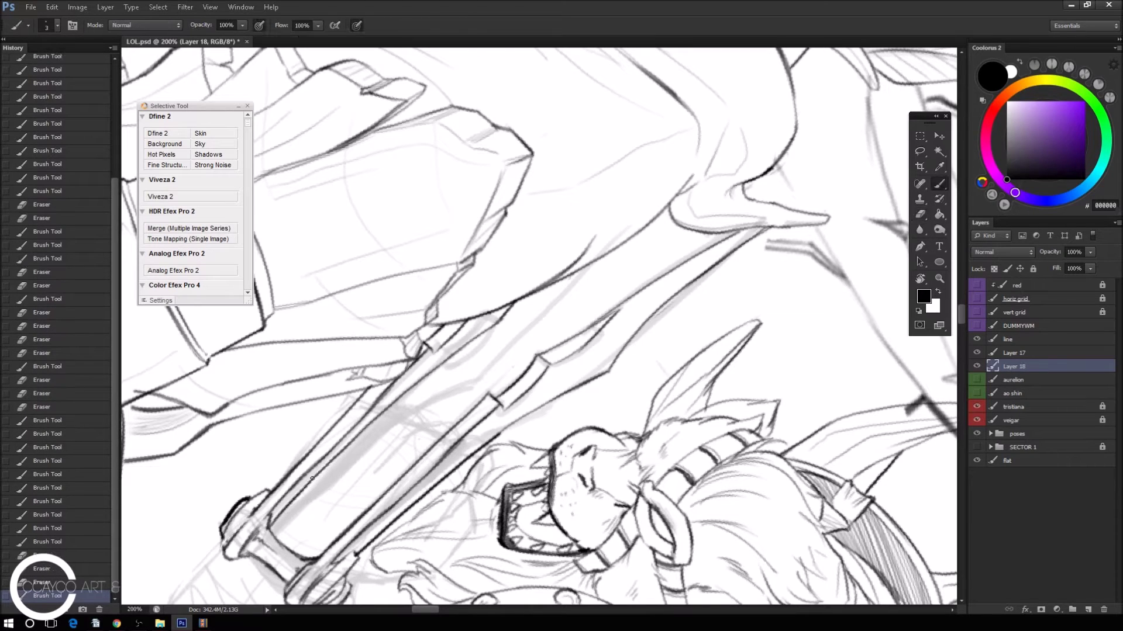
drag(272, 518, 300, 485)
drag(330, 564, 372, 527)
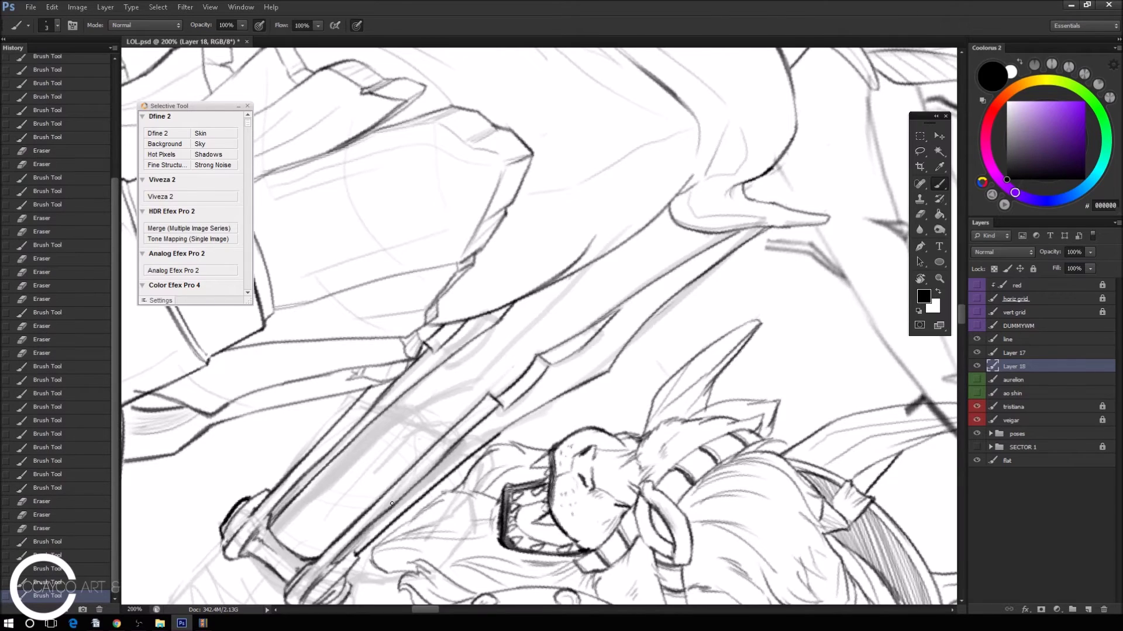
Ink the blade's lower and upper edges, then zoom out to review.
drag(499, 422, 549, 384)
drag(499, 425, 568, 380)
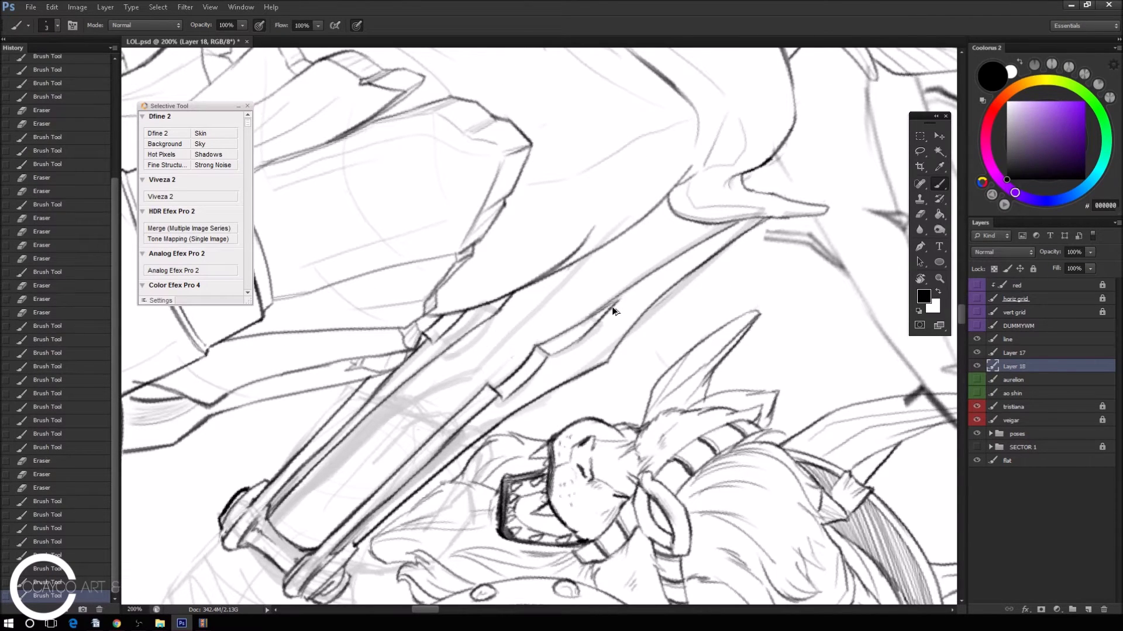
mouse_move(610, 308)
mouse_down()
mouse_move(747, 219)
mouse_move(612, 309)
mouse_up()
key(ctrl+z)
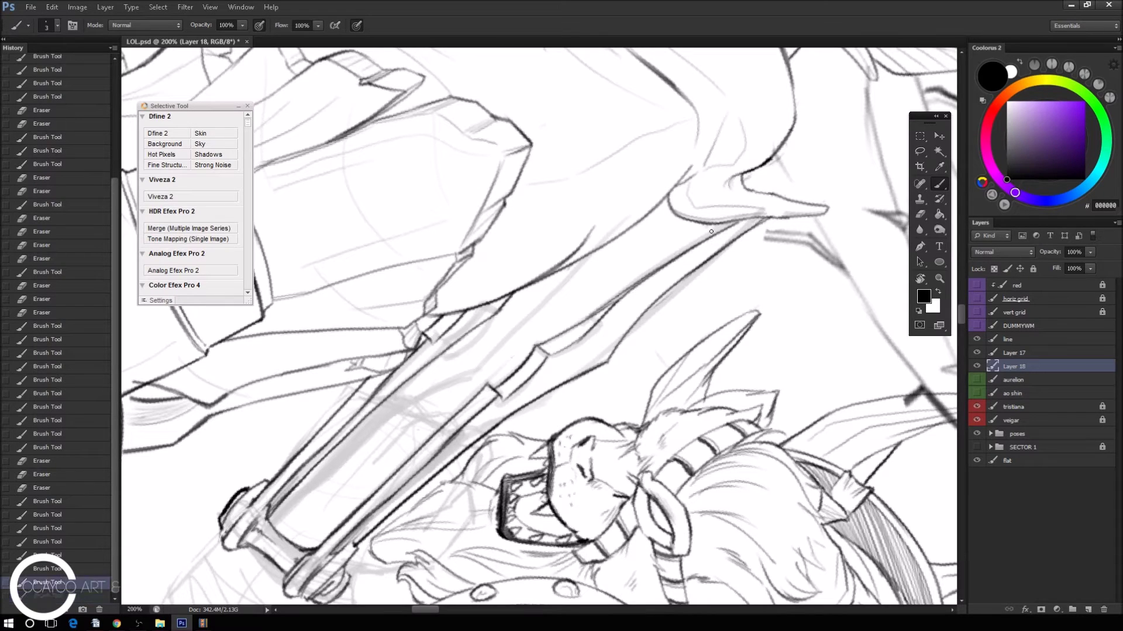
mouse_move(650, 271)
mouse_down()
mouse_move(591, 315)
mouse_move(646, 276)
mouse_up()
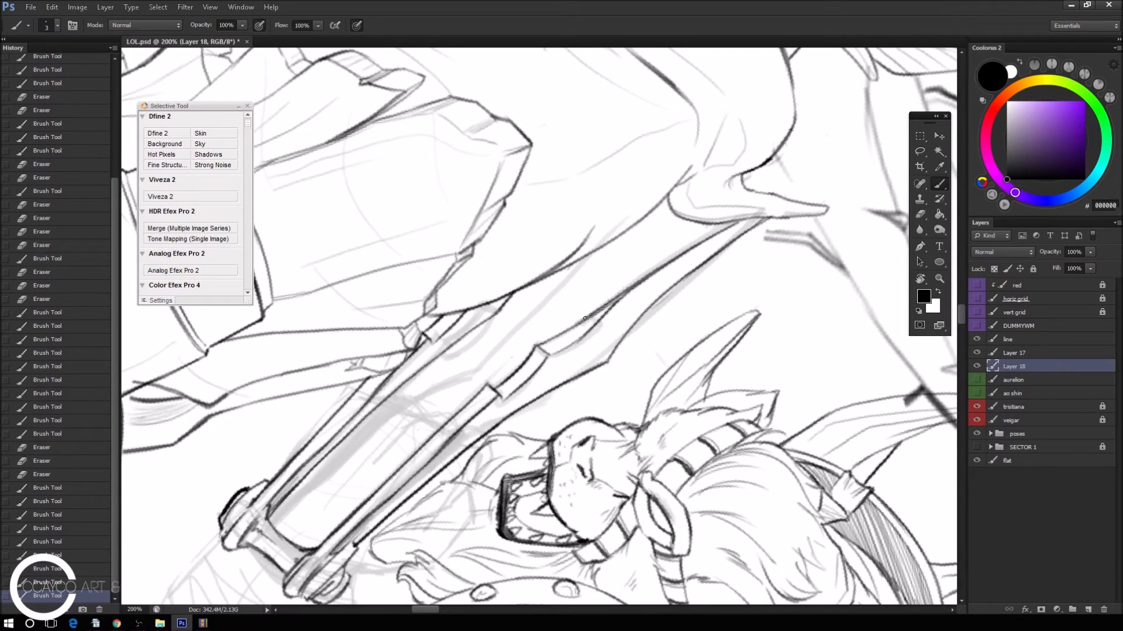
key(ctrl+minus)
key(ctrl+minus)
key(ctrl+minus)
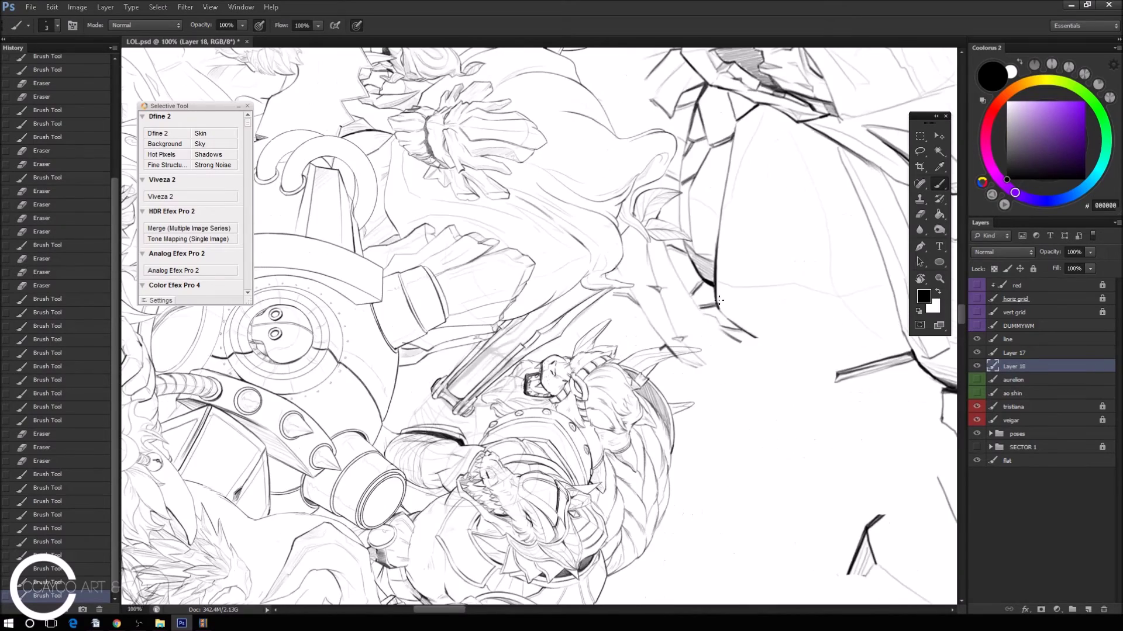
Rotate the view, zoom to 200%, and add ink strokes beside the bolt.
key(r)
drag(634, 268, 731, 316)
key(ctrl+plus)
key(ctrl+plus)
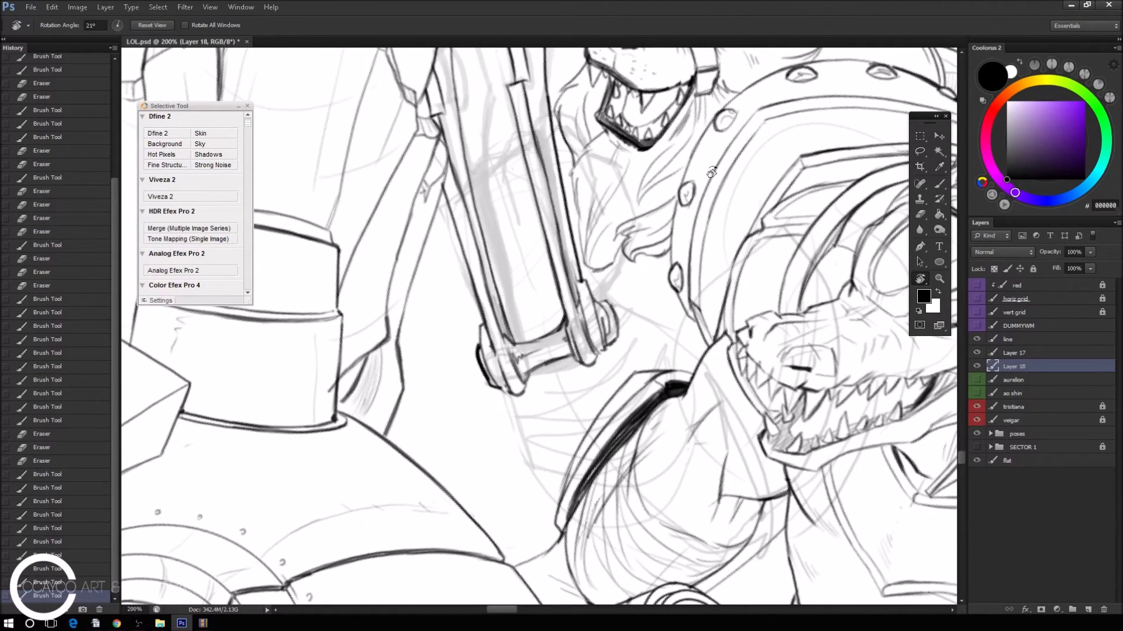
key(b)
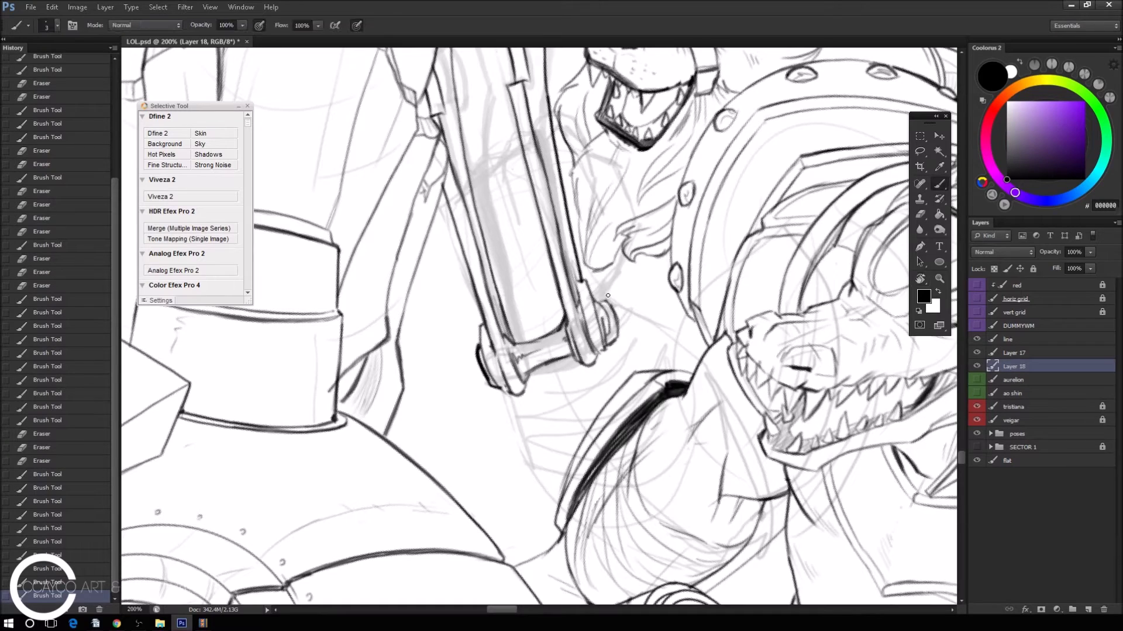
drag(624, 304, 693, 358)
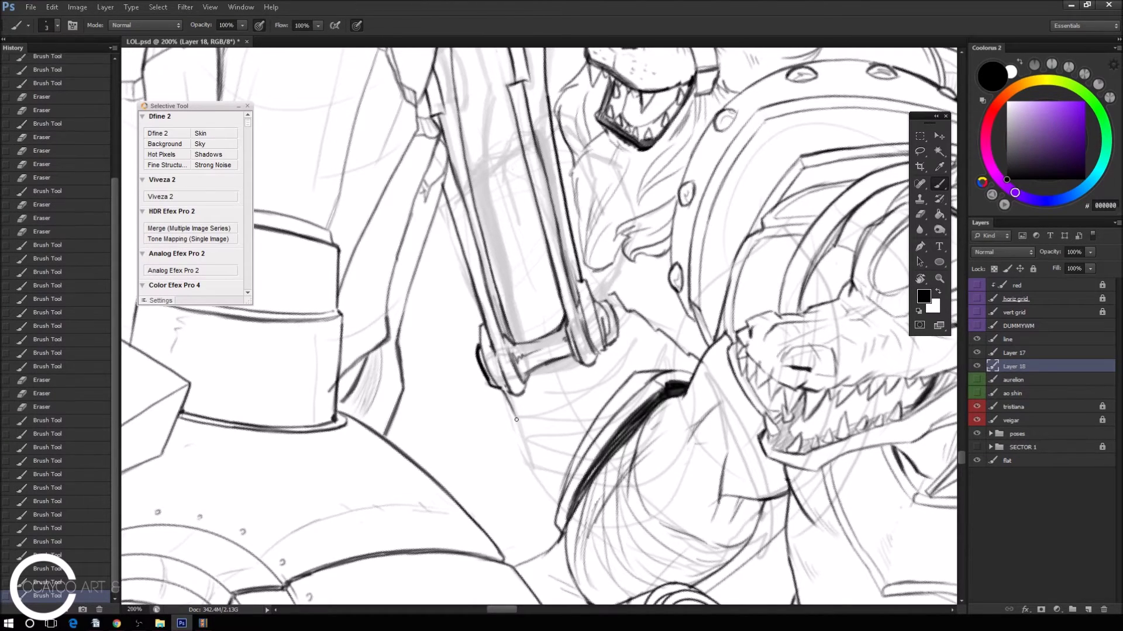
mouse_move(516, 419)
mouse_down()
mouse_move(538, 490)
mouse_move(559, 509)
mouse_move(564, 492)
mouse_move(550, 482)
mouse_move(592, 424)
mouse_up()
key(ctrl+z)
key(ctrl+z)
Add short ink strokes and darken the existing lines around the grip.
mouse_move(559, 440)
mouse_down()
mouse_move(526, 433)
mouse_move(584, 424)
mouse_up()
drag(686, 357, 678, 368)
mouse_move(687, 351)
mouse_down()
mouse_move(677, 366)
mouse_move(641, 363)
mouse_move(647, 353)
mouse_up()
mouse_move(518, 394)
mouse_down()
mouse_move(537, 409)
mouse_move(611, 410)
mouse_up()
drag(526, 435, 623, 398)
key(e)
key(b)
Ink dark strokes near the collar and add short strokes to the sword hilt.
mouse_move(529, 421)
mouse_down()
mouse_move(603, 409)
mouse_move(537, 389)
mouse_move(620, 381)
mouse_move(623, 345)
mouse_move(572, 392)
mouse_move(566, 358)
mouse_up()
mouse_move(566, 358)
mouse_down()
mouse_move(538, 373)
mouse_move(564, 359)
mouse_up()
mouse_move(535, 374)
mouse_down()
mouse_move(563, 360)
mouse_move(533, 371)
mouse_up()
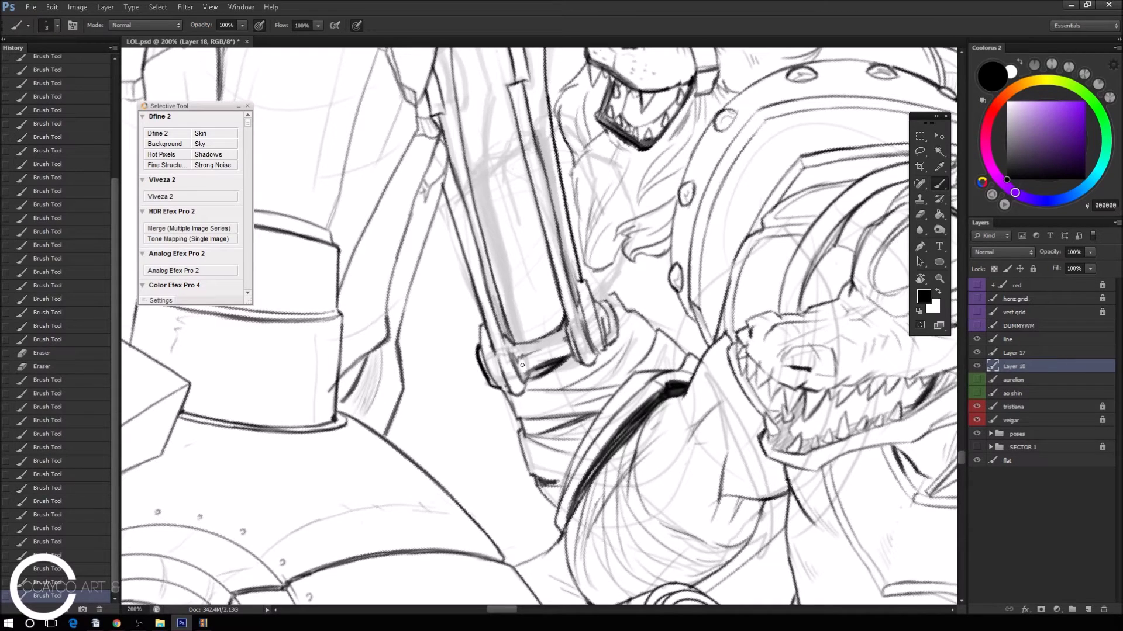
drag(610, 292, 606, 304)
mouse_move(569, 107)
mouse_down()
mouse_move(566, 188)
mouse_move(594, 264)
mouse_up()
Erase stray lines around the gripping hand.
key(e)
mouse_move(560, 216)
mouse_down()
mouse_move(579, 231)
mouse_move(560, 202)
mouse_move(570, 215)
mouse_move(576, 204)
mouse_move(582, 227)
mouse_move(555, 209)
mouse_move(589, 234)
mouse_move(579, 322)
mouse_up()
key(b)
key(e)
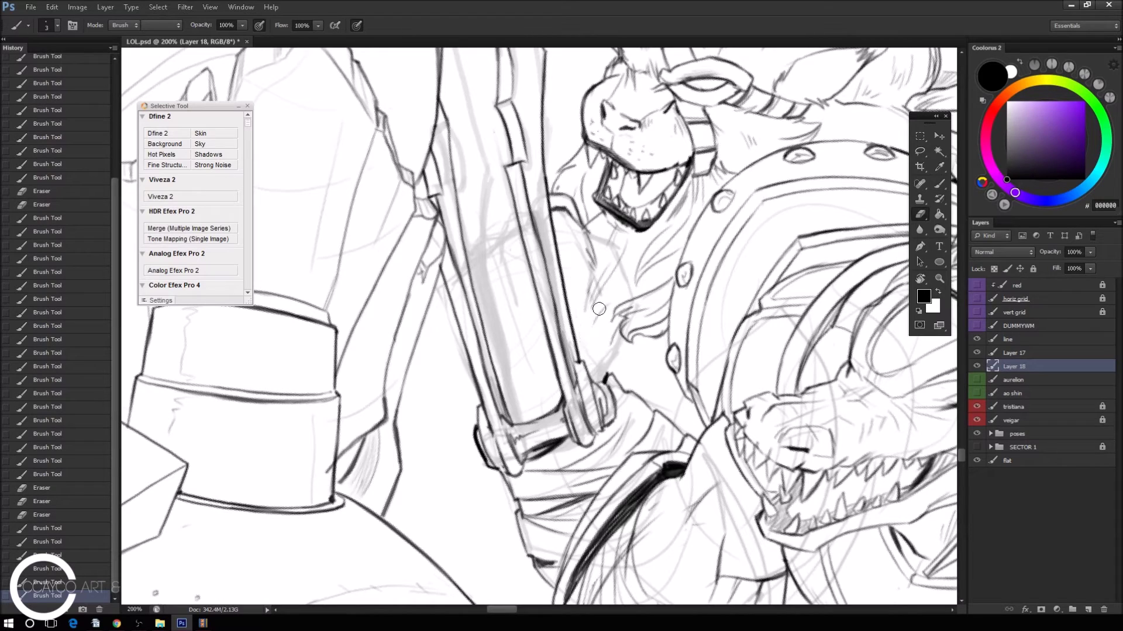
Redraw and clean up the lion's jaw line with brush and eraser strokes.
mouse_move(613, 298)
mouse_down()
mouse_move(621, 327)
mouse_move(625, 318)
mouse_up()
key(b)
mouse_move(583, 229)
mouse_down()
mouse_move(620, 248)
mouse_move(630, 301)
mouse_move(620, 354)
mouse_up()
key(ctrl+z)
key(ctrl+z)
key(e)
key(b)
key(ctrl+z)
mouse_move(632, 298)
mouse_down()
mouse_move(617, 362)
mouse_move(598, 384)
mouse_up()
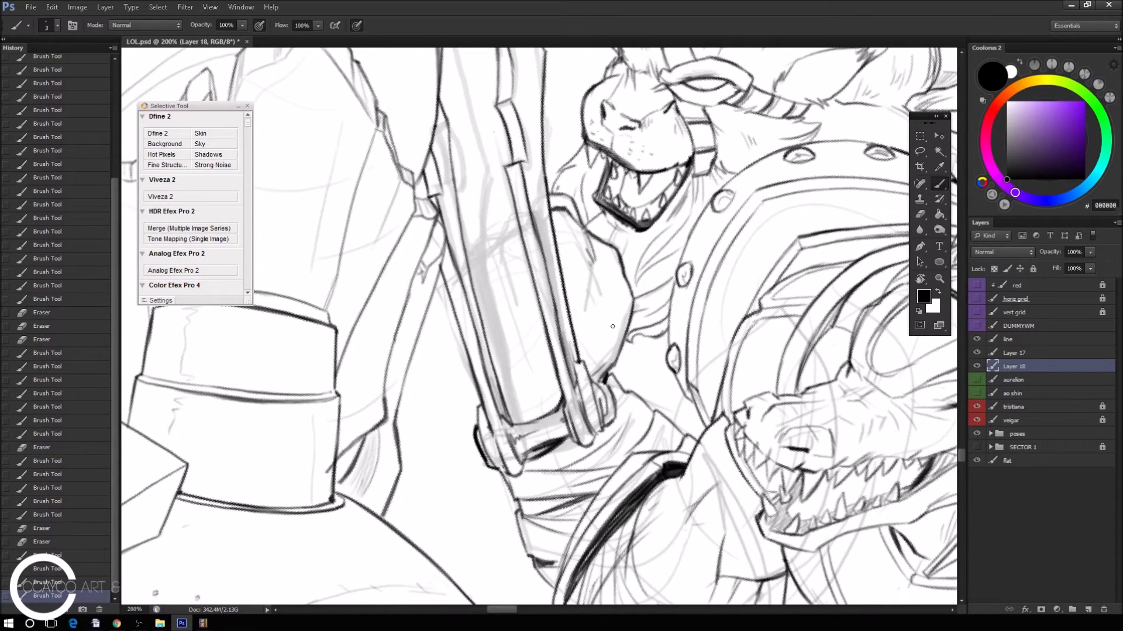
drag(596, 263, 585, 225)
drag(585, 225, 584, 220)
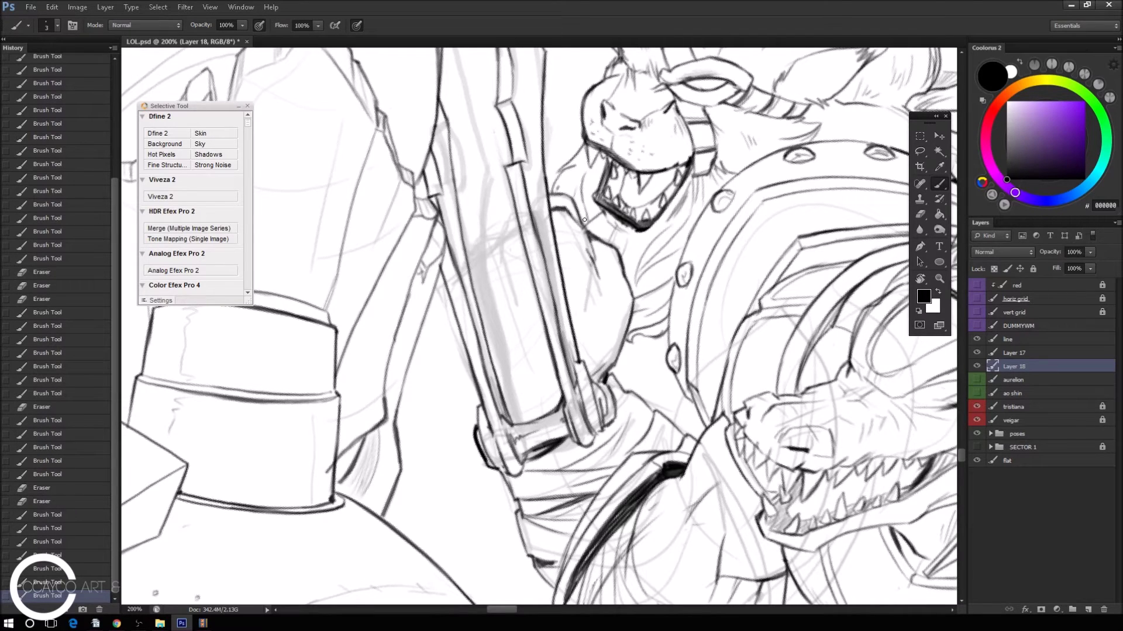
key(e)
mouse_move(618, 268)
mouse_down()
mouse_move(612, 258)
mouse_move(623, 283)
mouse_move(586, 264)
mouse_up()
key(b)
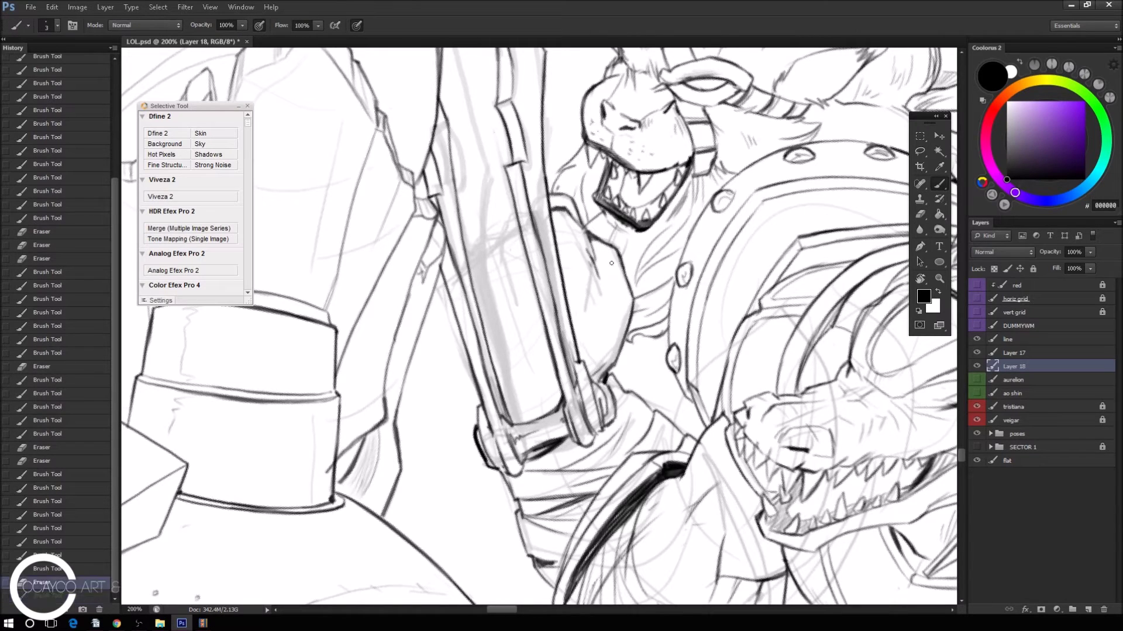
Darken the sword edge lines, erase stray marks, and add strokes near the hilt.
drag(515, 221, 501, 242)
mouse_move(515, 221)
mouse_down()
mouse_move(466, 257)
mouse_move(475, 247)
mouse_move(471, 399)
mouse_up()
drag(442, 309, 479, 393)
key(e)
drag(446, 335, 461, 398)
key(b)
mouse_move(447, 301)
mouse_down()
mouse_move(465, 368)
mouse_move(445, 307)
mouse_move(475, 341)
mouse_up()
key(ctrl+z)
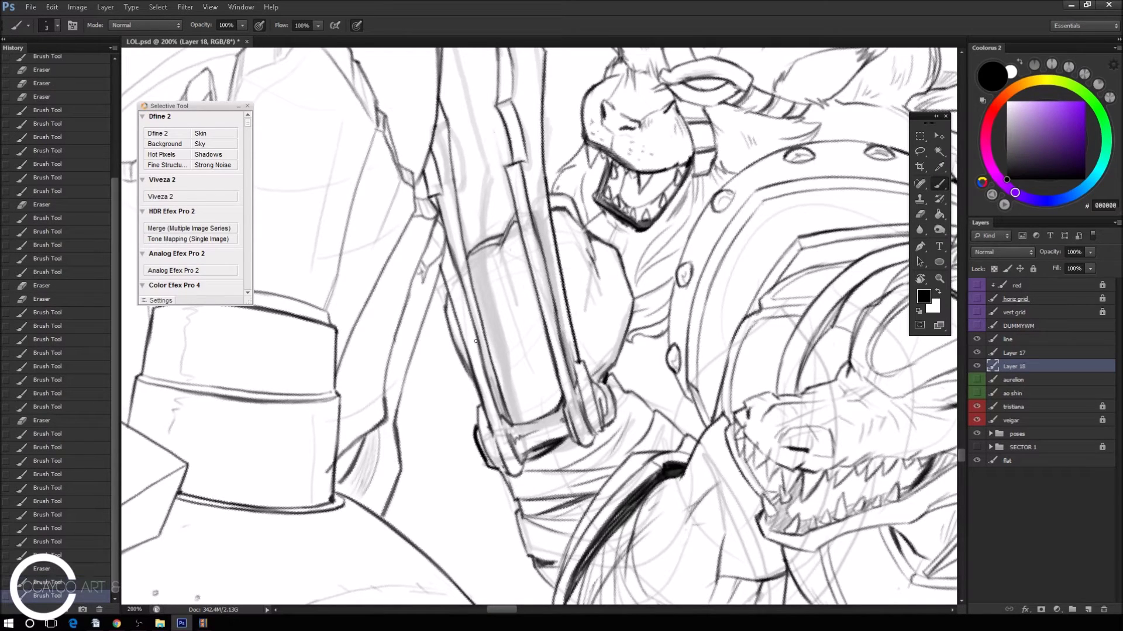
drag(510, 413, 546, 393)
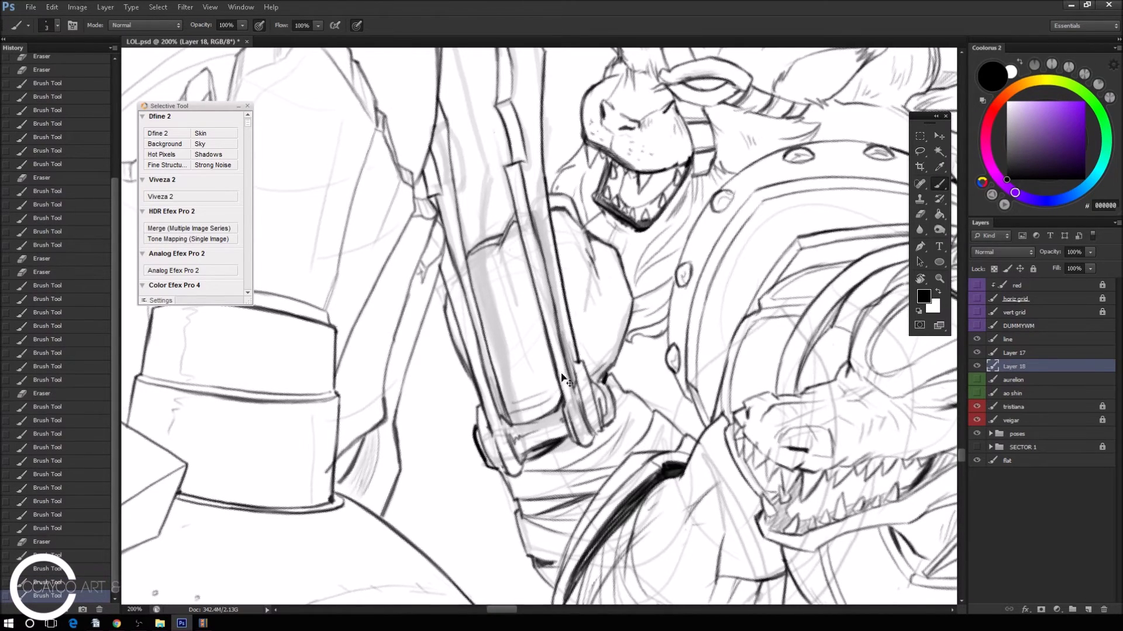
Zoom out, rotate the canvas view, and delete Layer 17.
key(ctrl+minus)
key(ctrl+minus)
key(ctrl+minus)
key(r)
mouse_move(723, 154)
mouse_down()
mouse_move(676, 110)
mouse_move(608, 87)
mouse_up()
click(1025, 354)
key(Delete)
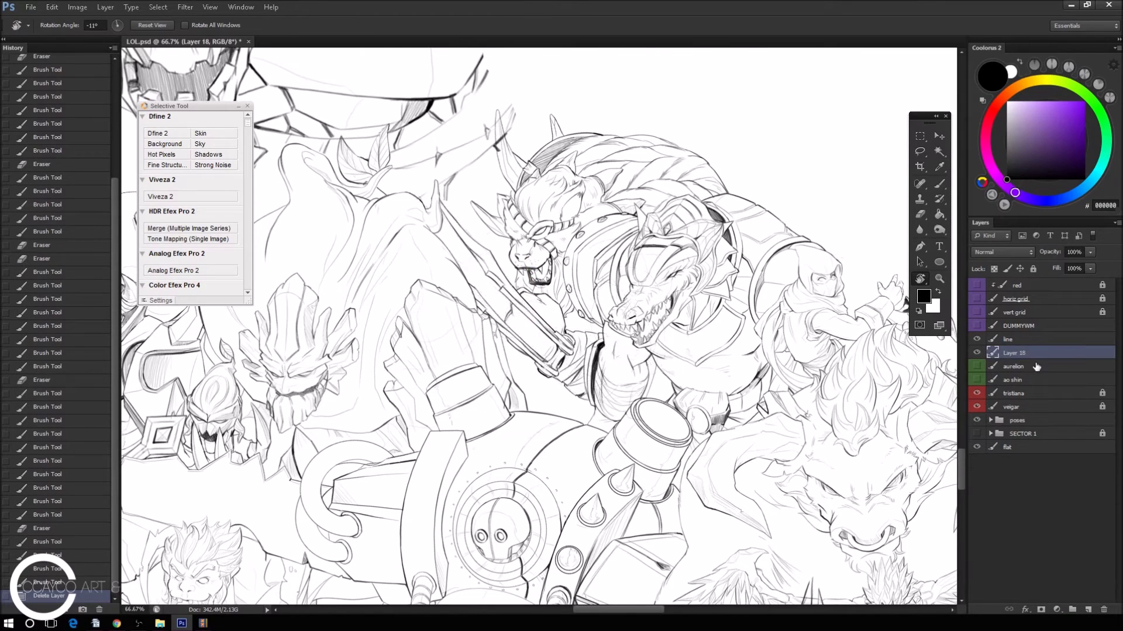
Erase stray lines on the sword hand and redraw the fist outline.
key(ctrl+plus)
drag(637, 58, 630, 85)
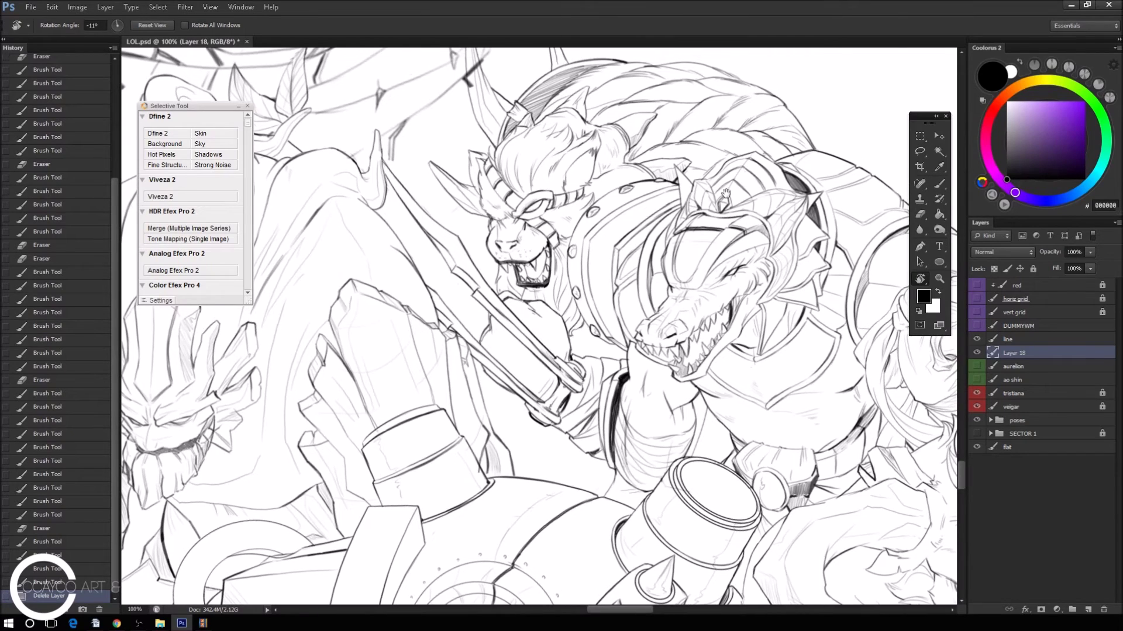
key(ctrl+plus)
key(e)
mouse_move(464, 257)
mouse_down()
mouse_move(484, 233)
mouse_move(486, 250)
mouse_up()
key(b)
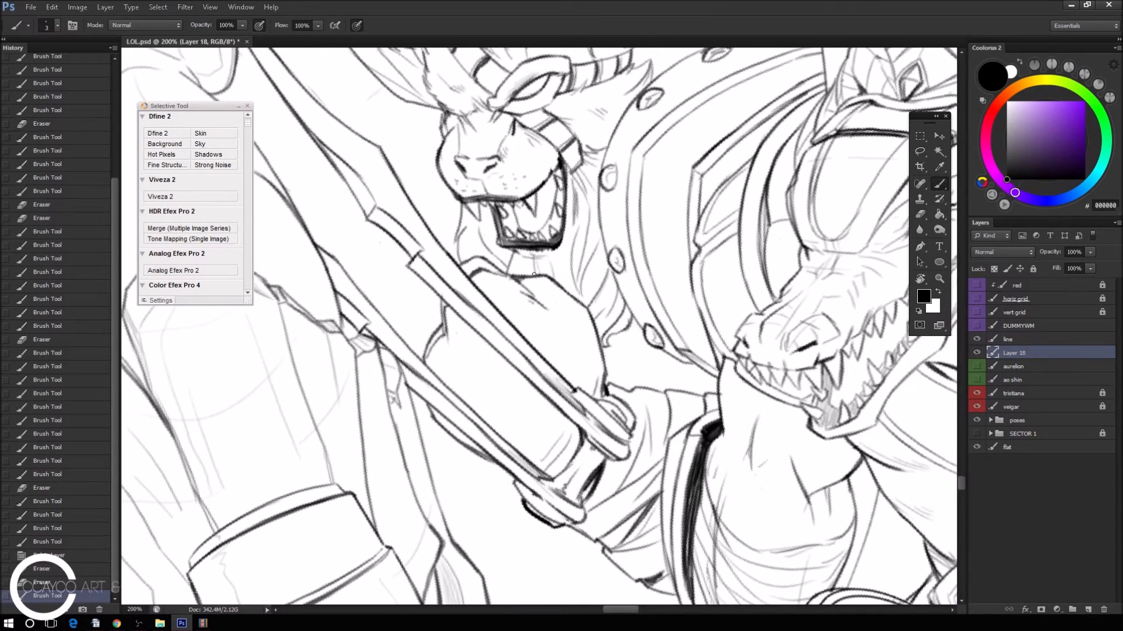
mouse_move(444, 304)
mouse_down()
mouse_move(440, 326)
mouse_move(487, 358)
mouse_up()
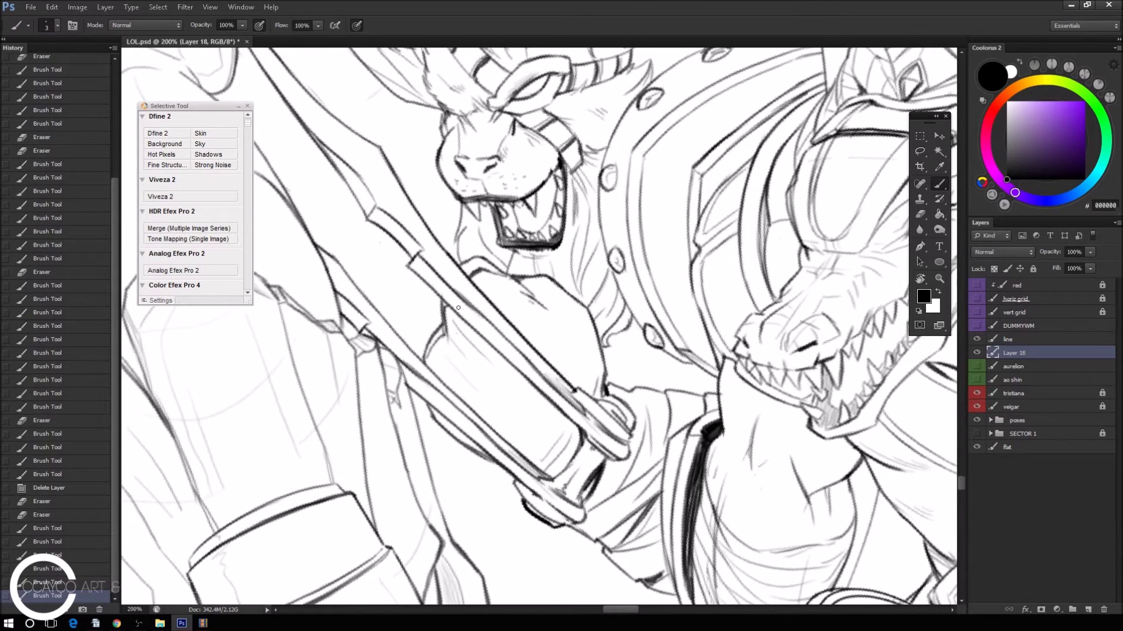
Hatch faint shading across the gripping fist, then save the file.
drag(463, 340, 516, 407)
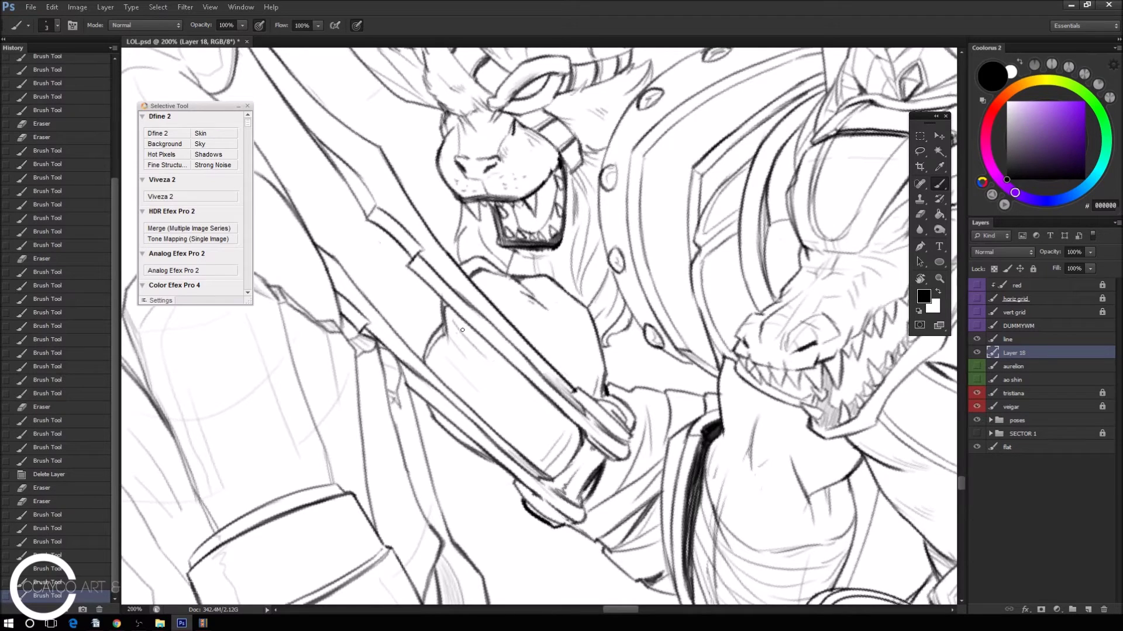
mouse_move(460, 368)
mouse_down()
mouse_move(526, 439)
mouse_move(503, 403)
mouse_move(524, 444)
mouse_up()
mouse_move(498, 397)
mouse_down()
mouse_move(553, 448)
mouse_move(560, 437)
mouse_up()
drag(507, 300, 563, 376)
drag(539, 332, 576, 390)
drag(525, 316, 573, 378)
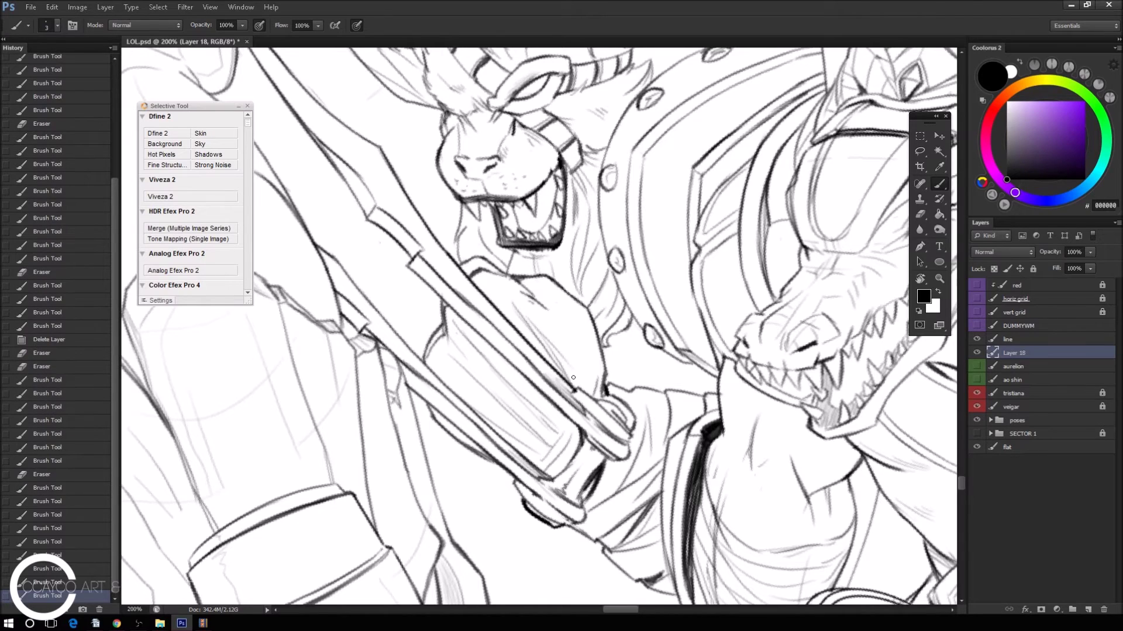
key(ctrl+minus)
key(ctrl+s)
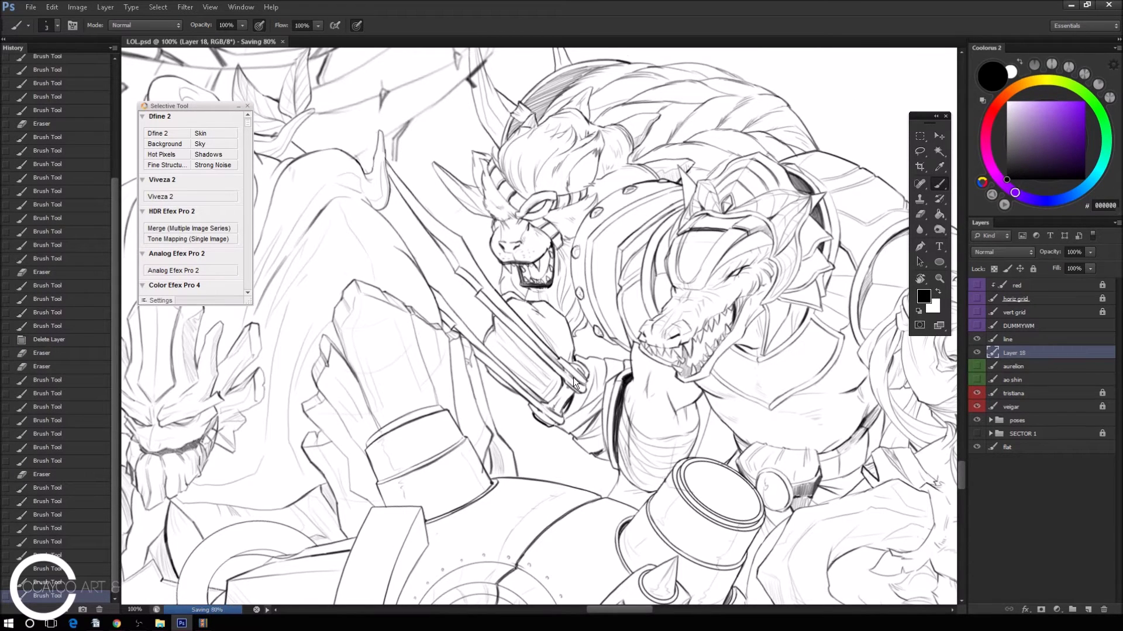
Create a new layer above the line layer and clip it to that layer.
scroll(836, 234, up, 2)
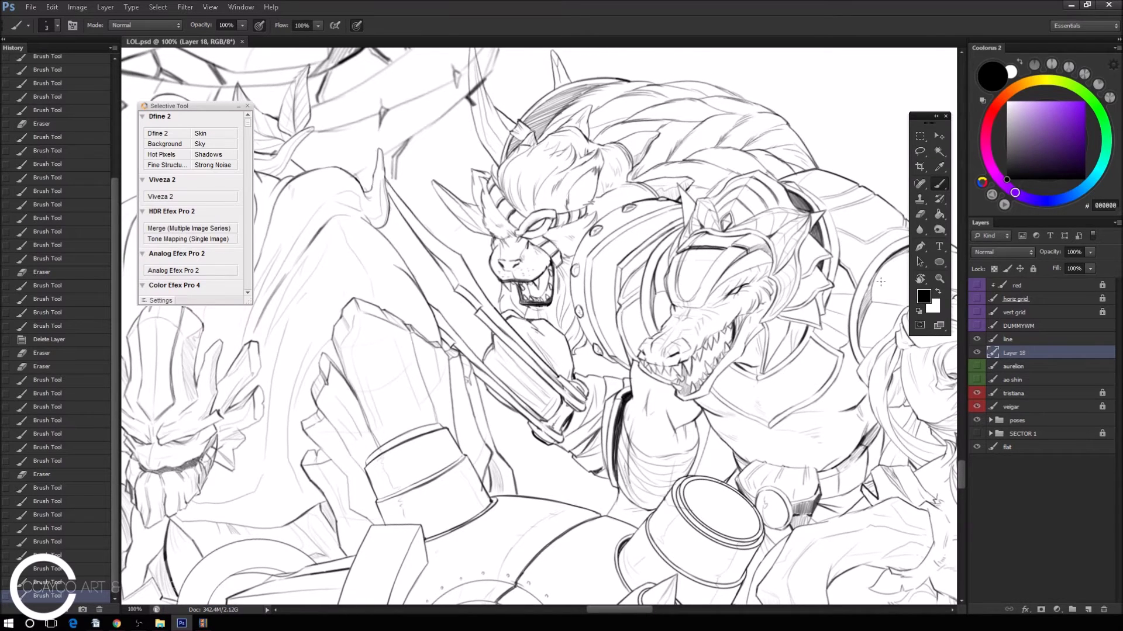
click(1018, 340)
click(1053, 520)
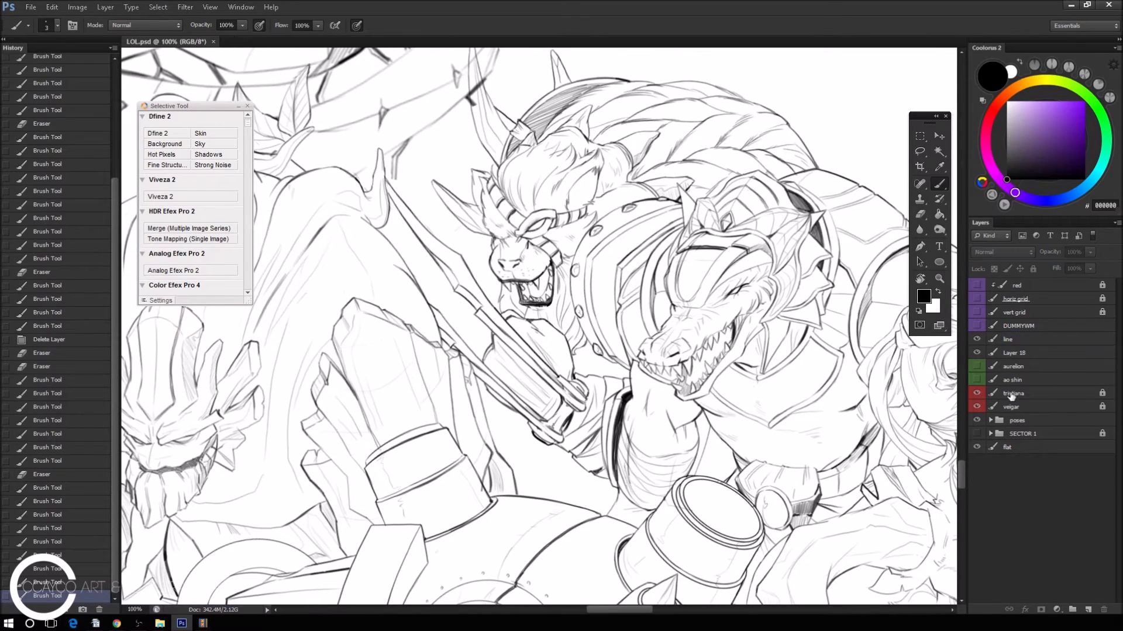
click(1088, 608)
drag(1017, 285, 1019, 340)
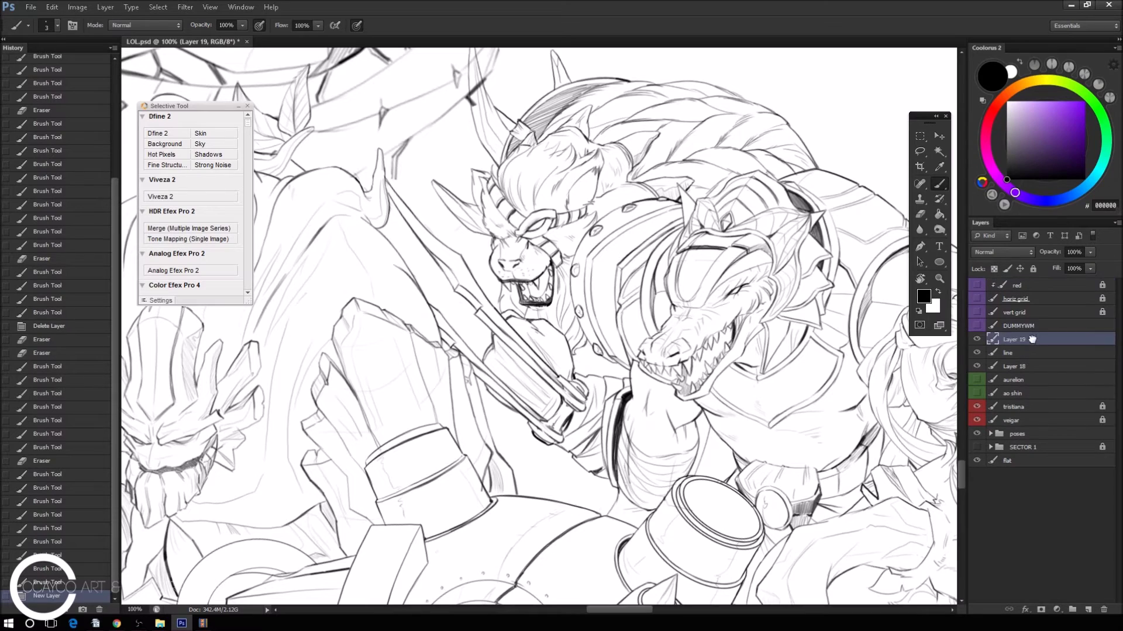
alt+click(1019, 346)
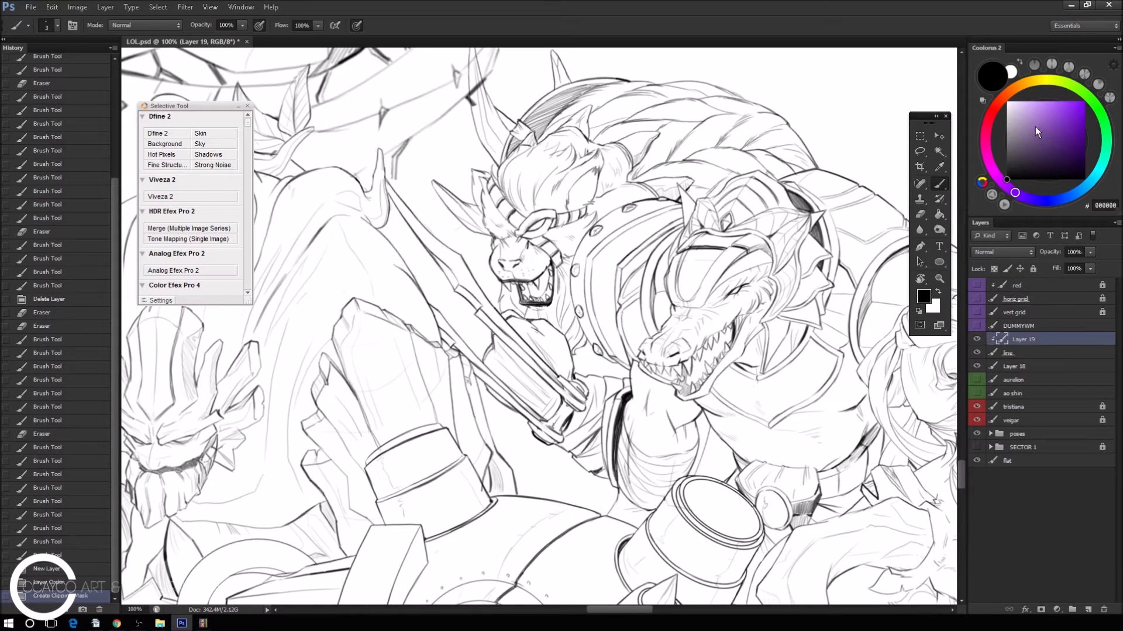
Fill the clipped layer with magenta FF00D4 and lock it and the line layer.
click(990, 159)
click(1085, 101)
click(940, 215)
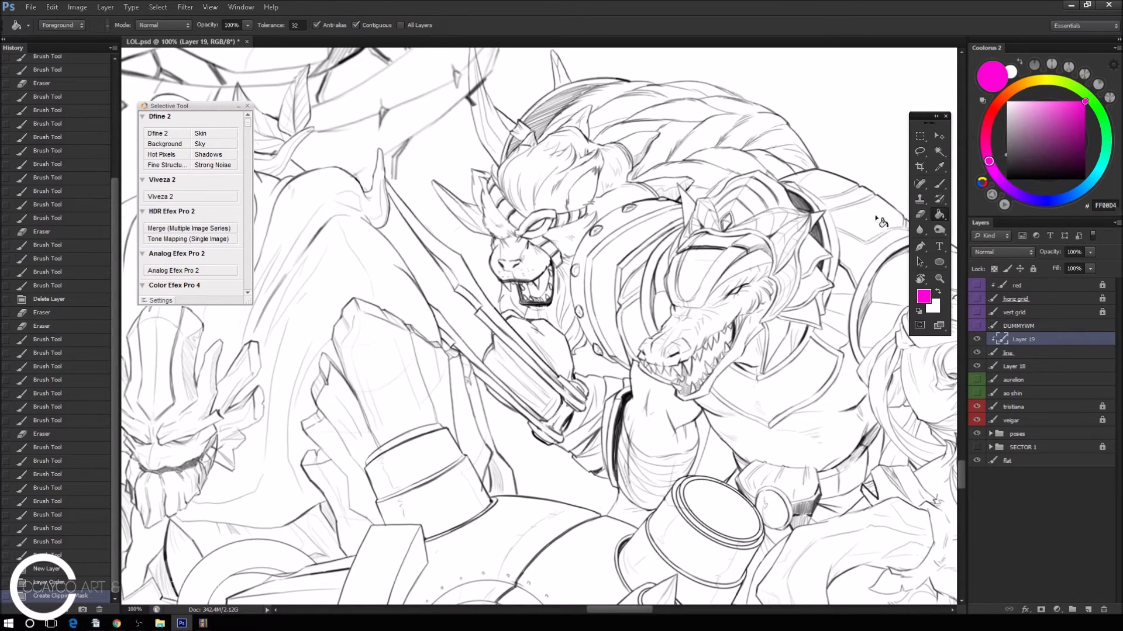
click(1021, 354)
click(1029, 339)
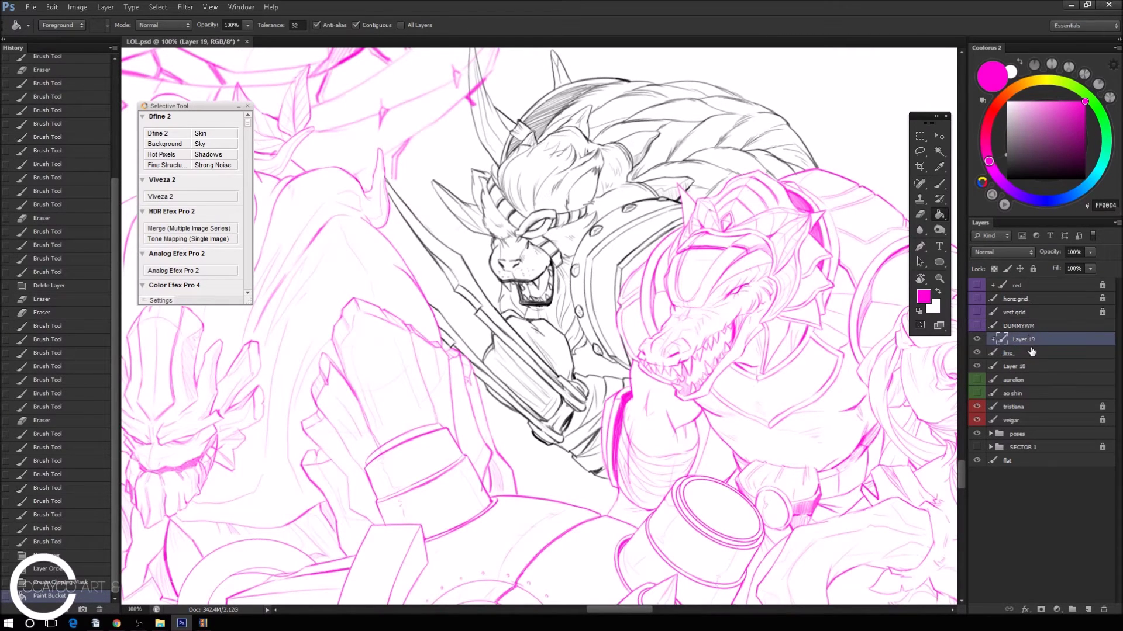
click(1033, 268)
click(1046, 339)
click(1033, 268)
Rename the new layer 'pink', compare its visibility, then return to Layer 18.
double_click(1024, 339)
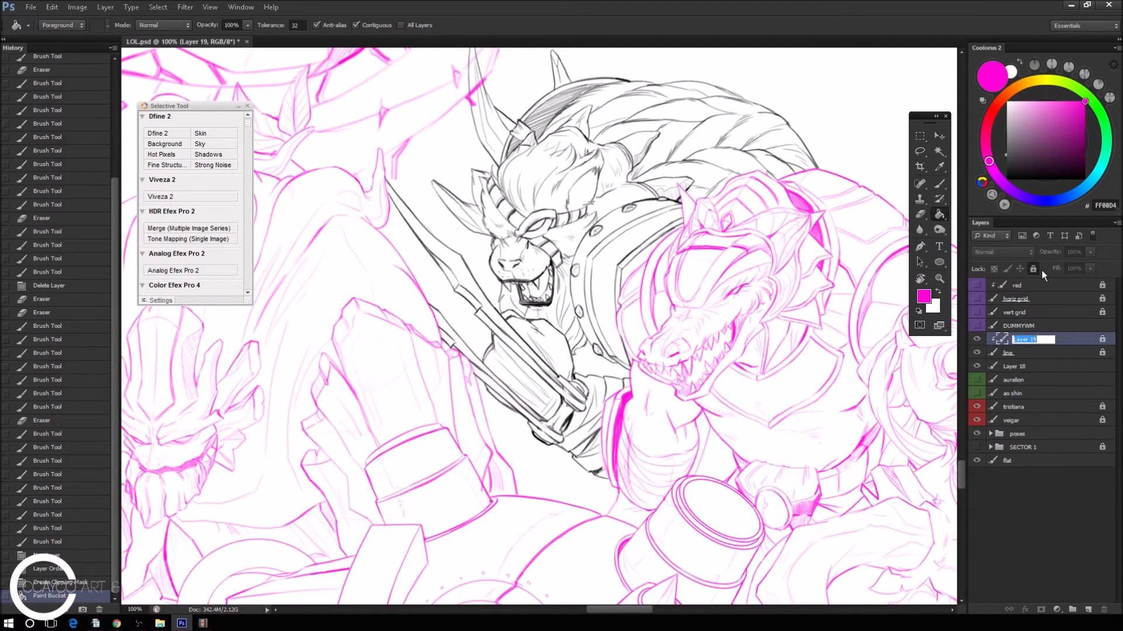
text(pink)
key(Return)
click(976, 340)
key(Return)
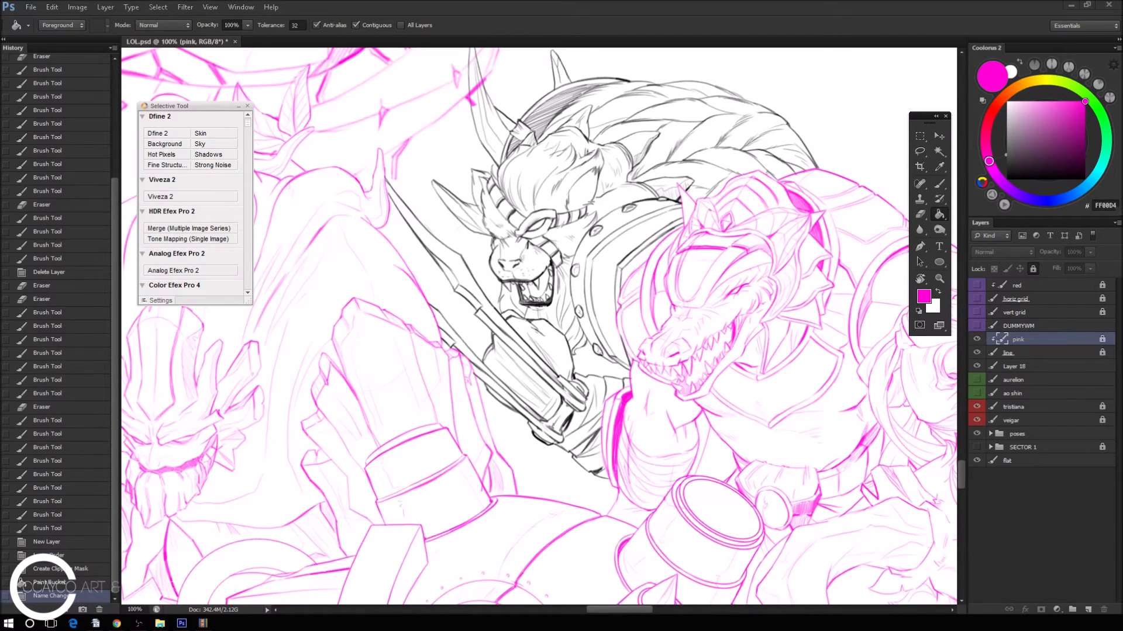
click(977, 339)
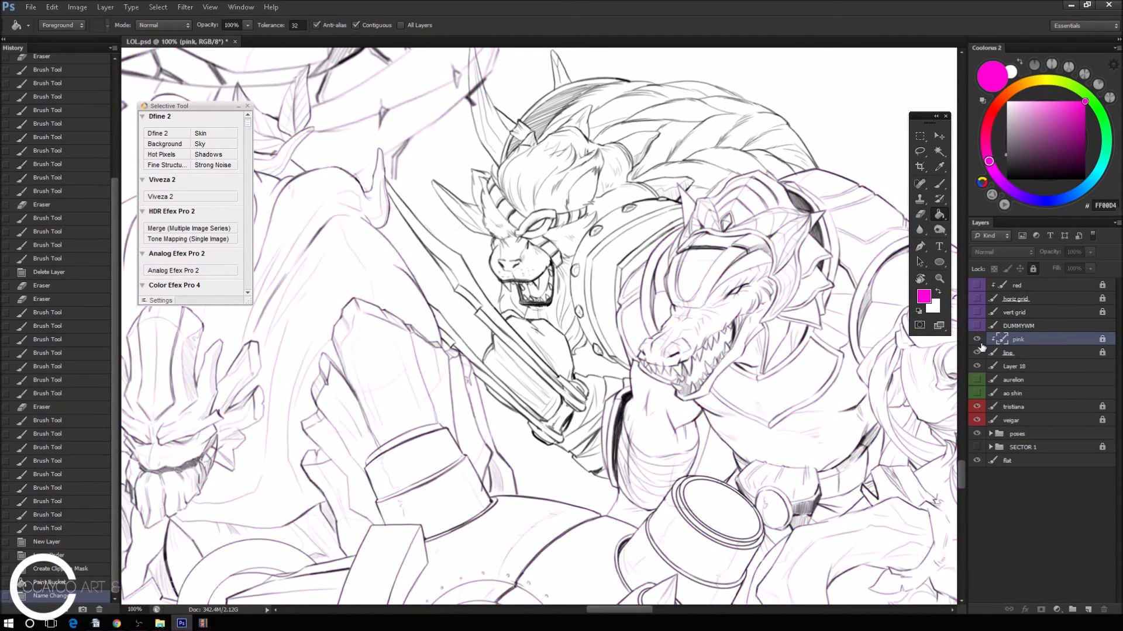
click(977, 339)
click(997, 366)
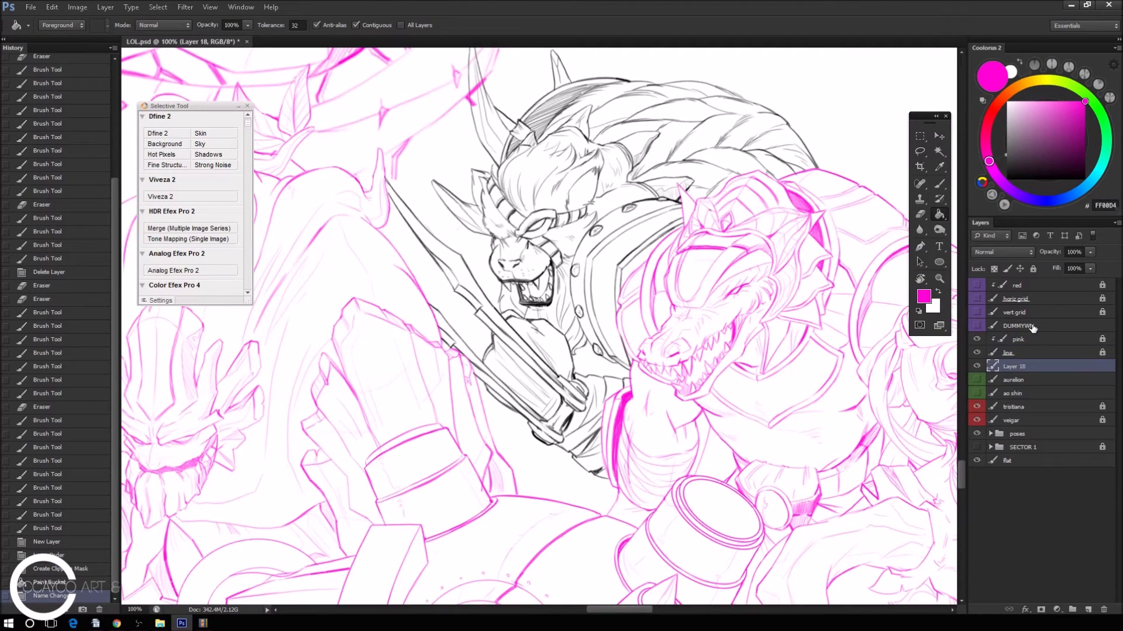
Erase stray marks near the lion's horn on the line layer.
key(e)
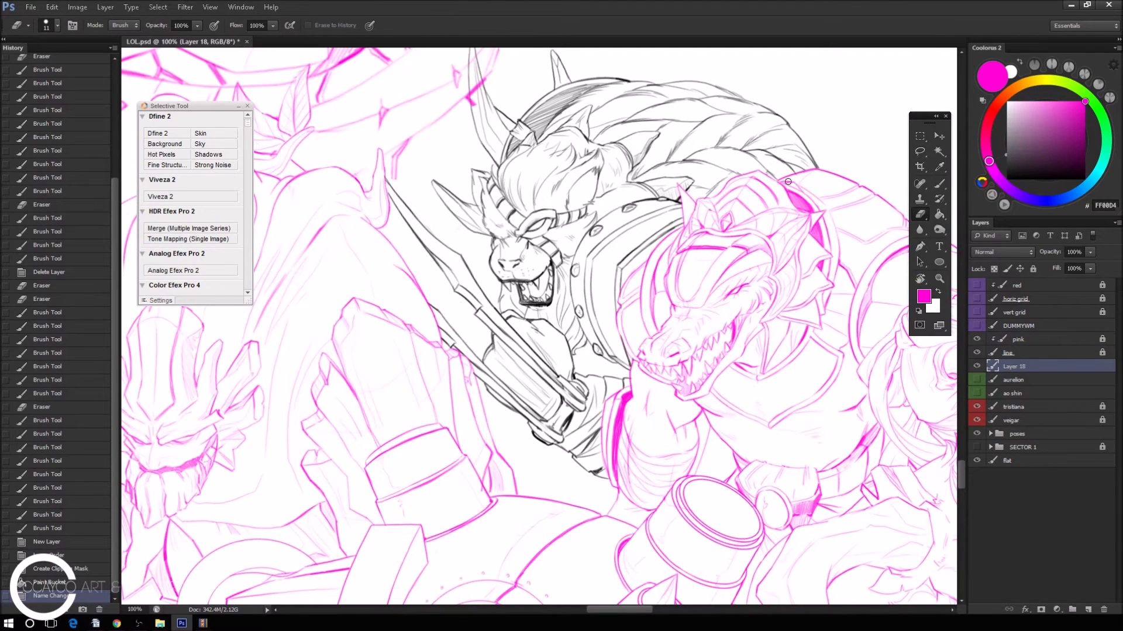
drag(760, 238, 827, 302)
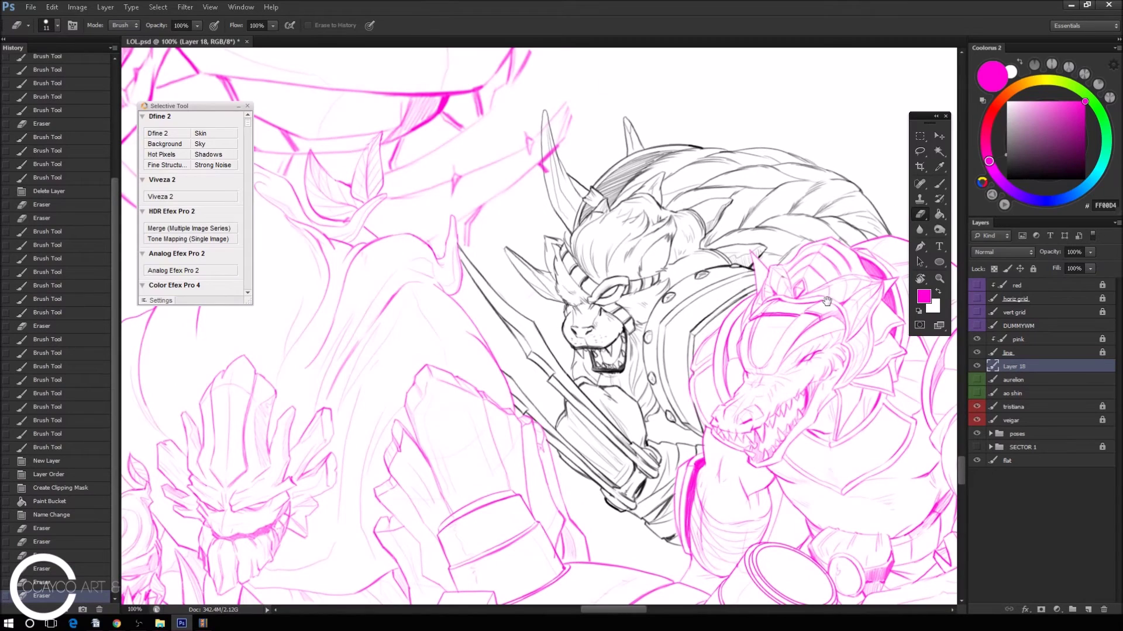
key(b)
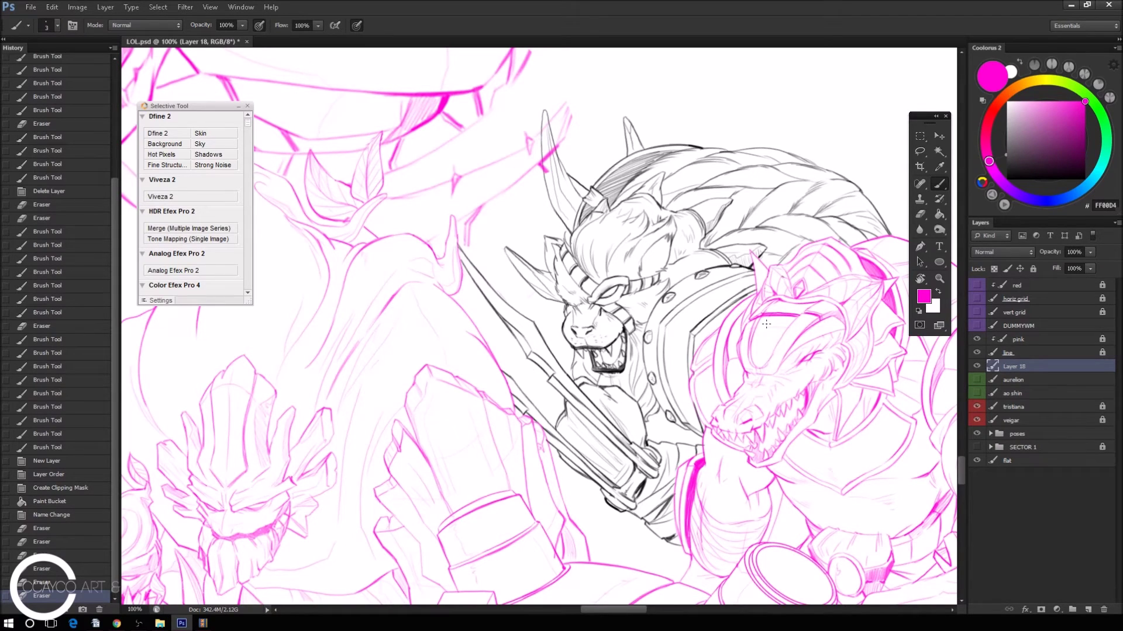
drag(772, 394, 770, 367)
key(alt+Tab)
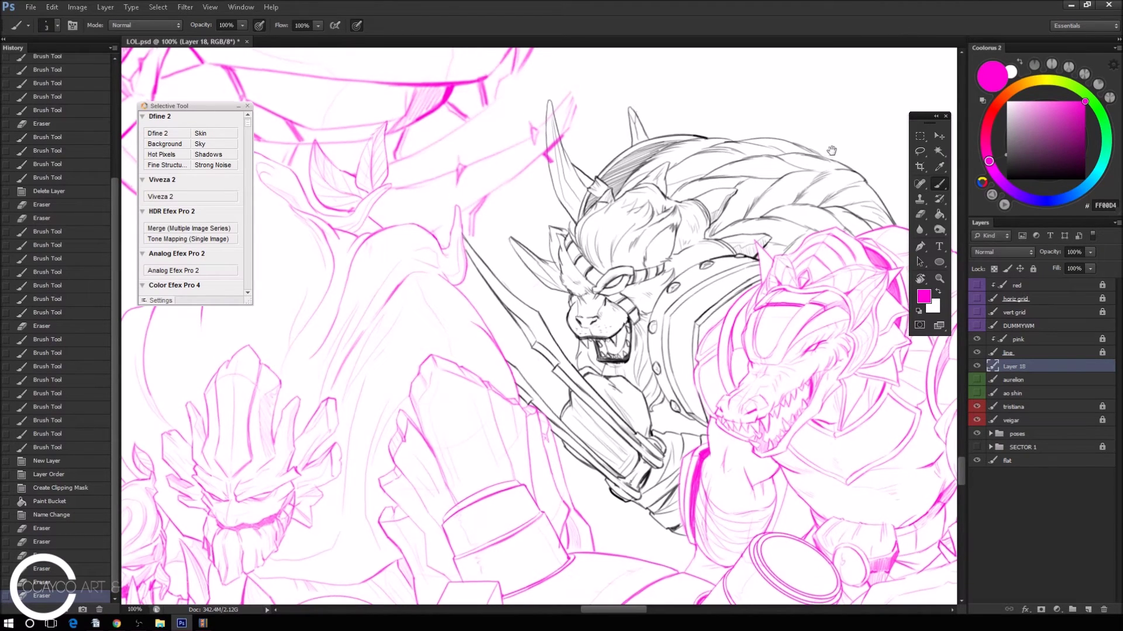
drag(812, 147, 830, 106)
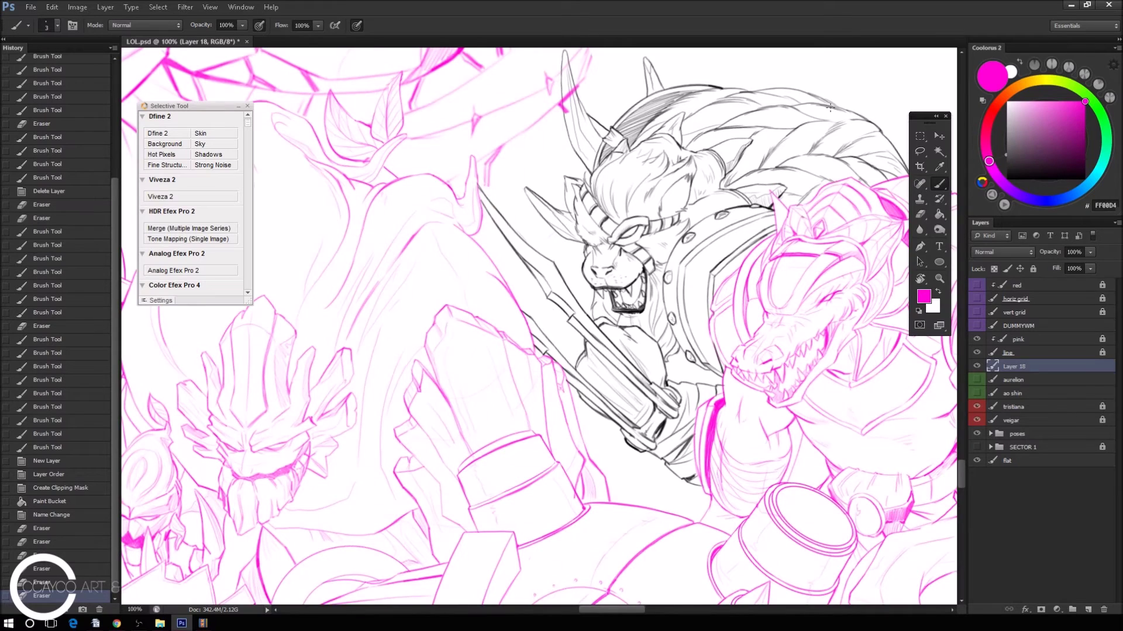
drag(830, 107, 824, 175)
click(1035, 351)
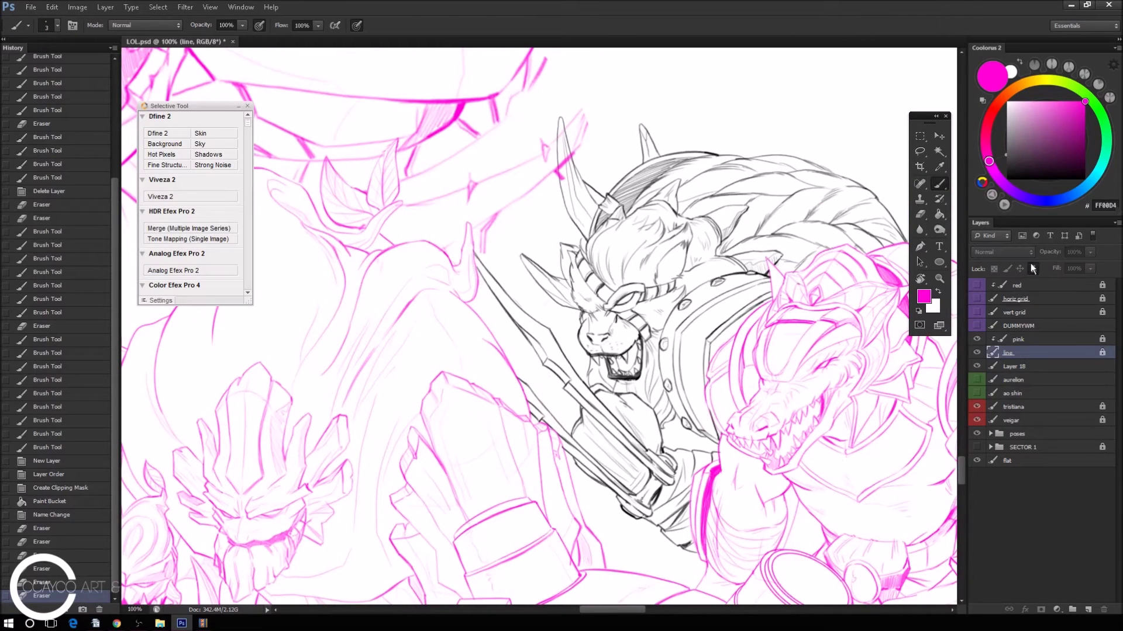
key(e)
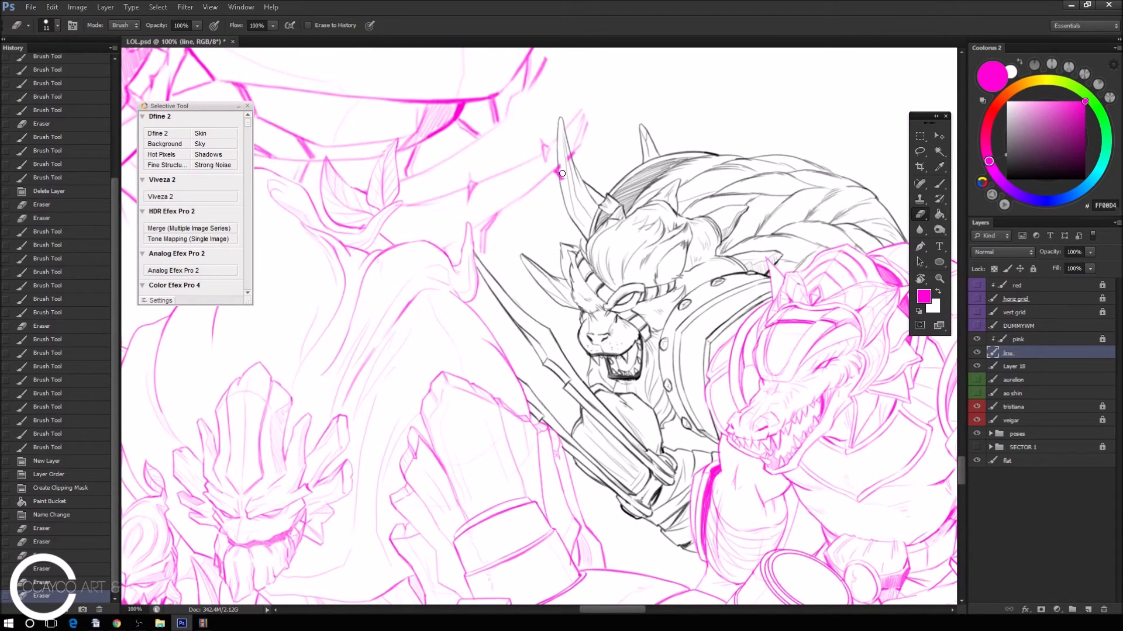
drag(562, 173, 562, 143)
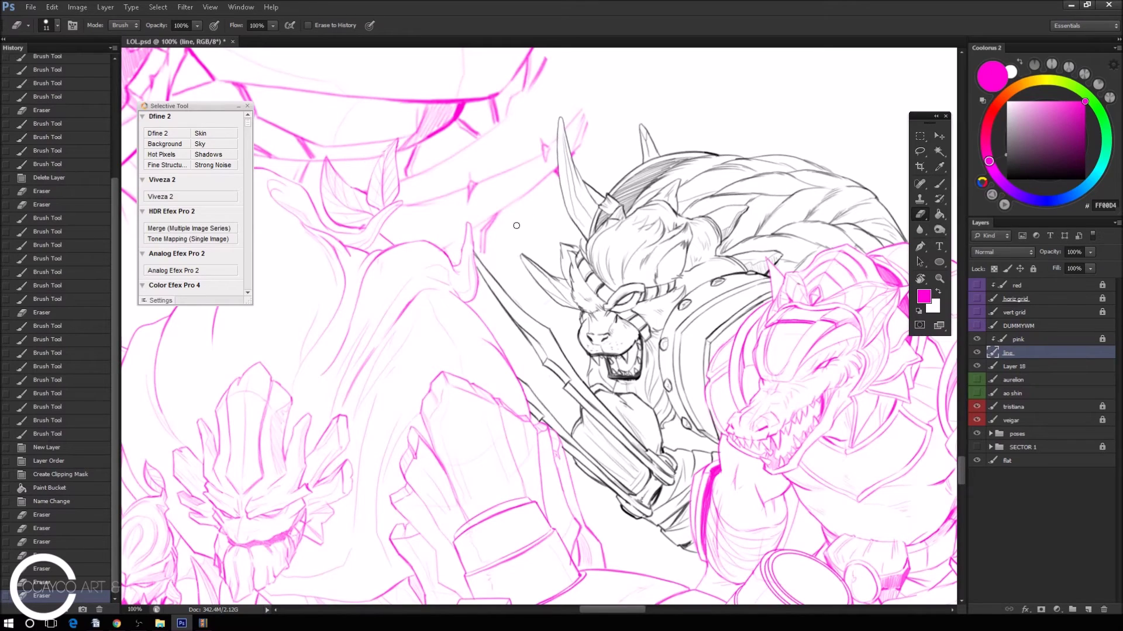
mouse_move(441, 49)
mouse_down()
mouse_move(546, 162)
mouse_move(375, 6)
mouse_up()
Lock the line layer and make Layer 18 active with the Brush.
click(1033, 268)
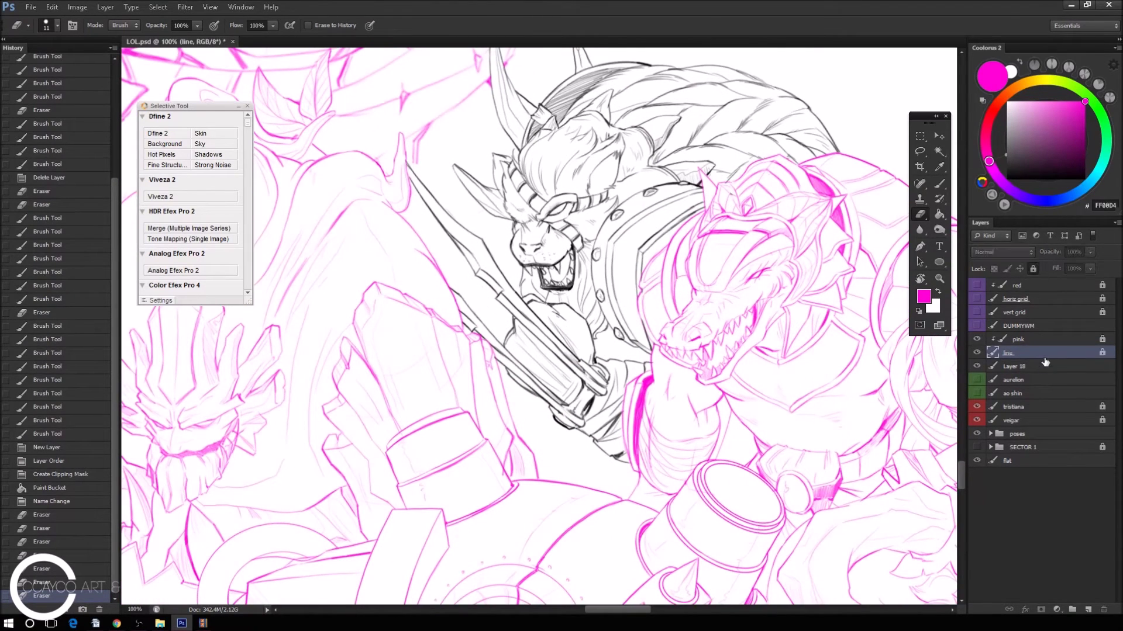
click(1045, 364)
drag(696, 156, 714, 121)
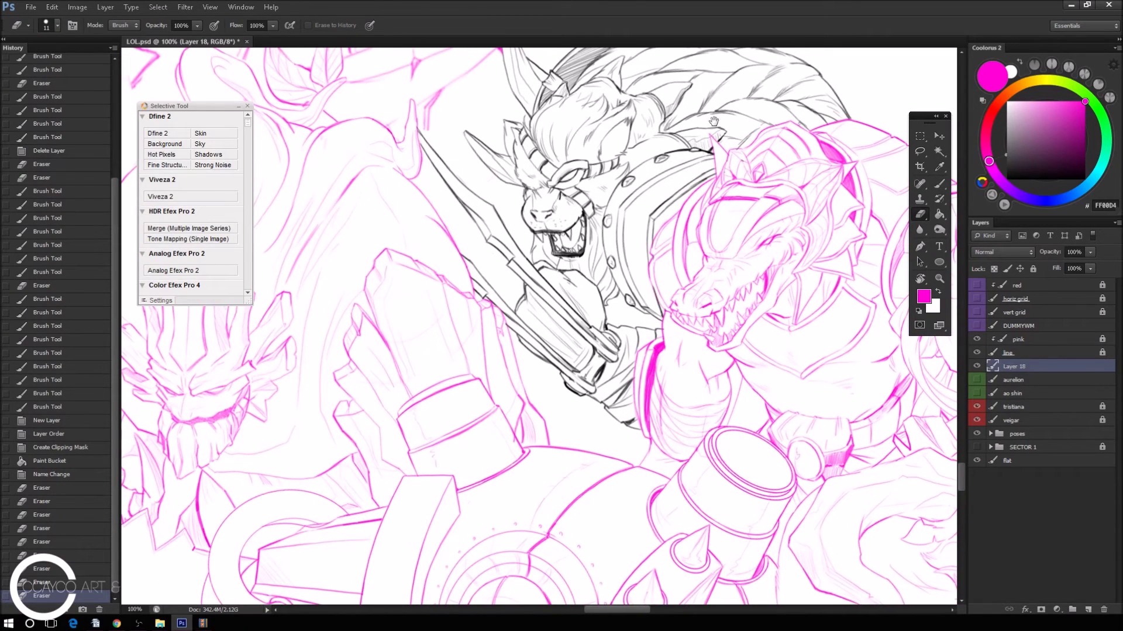
key(b)
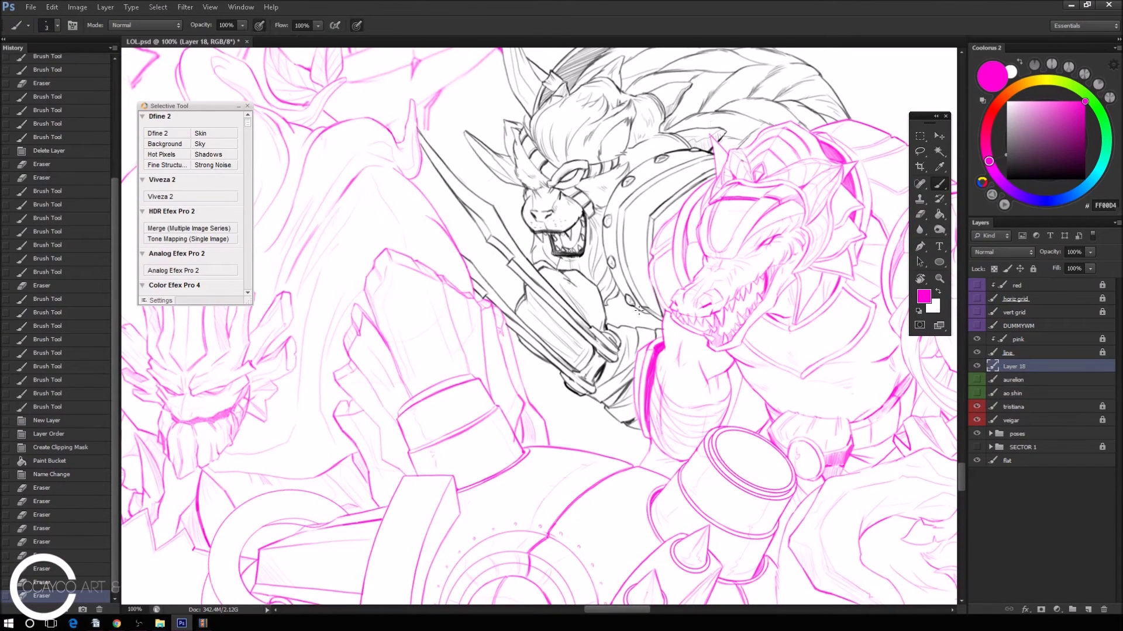
Switch to black, erase a stray mark, and add small strokes on the lion's body and arm.
key(d)
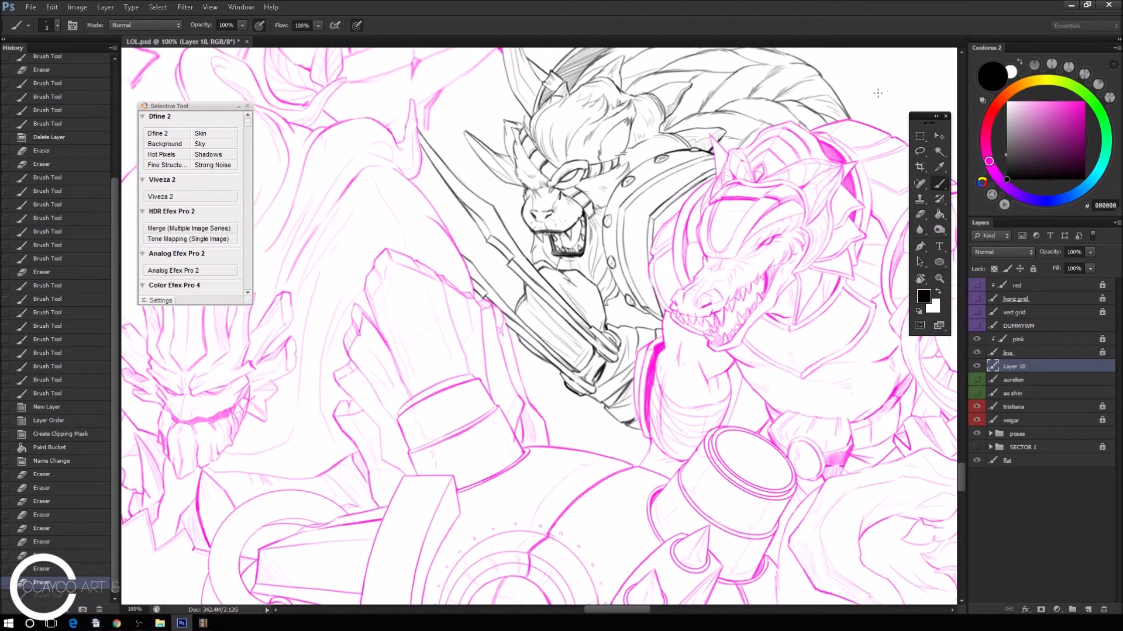
key(e)
drag(871, 46, 874, 54)
key(b)
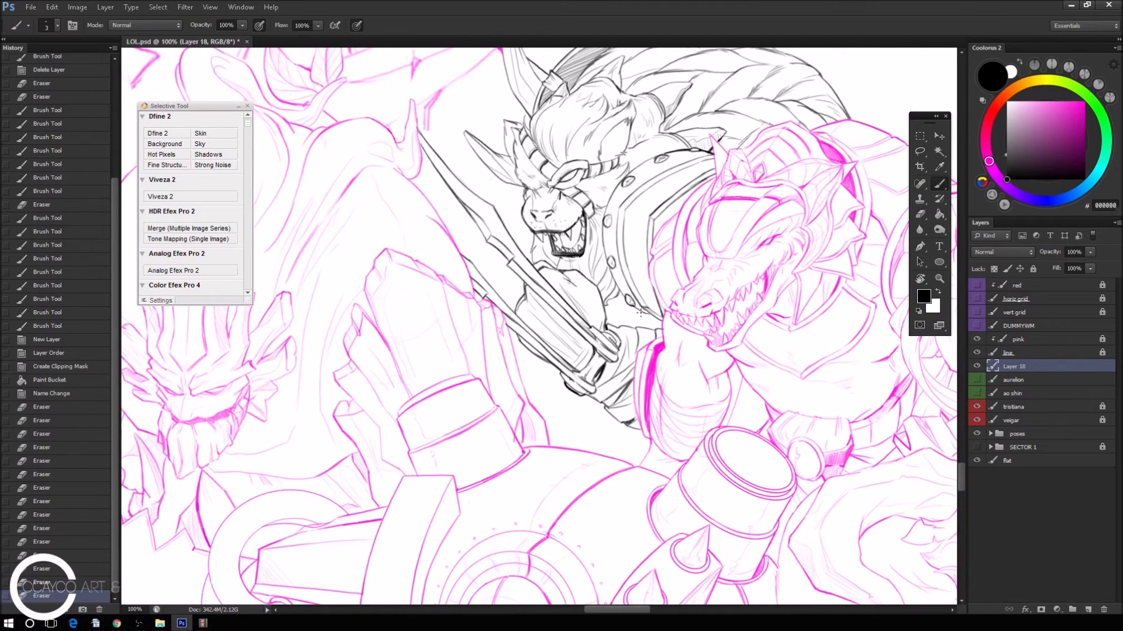
drag(643, 303, 649, 319)
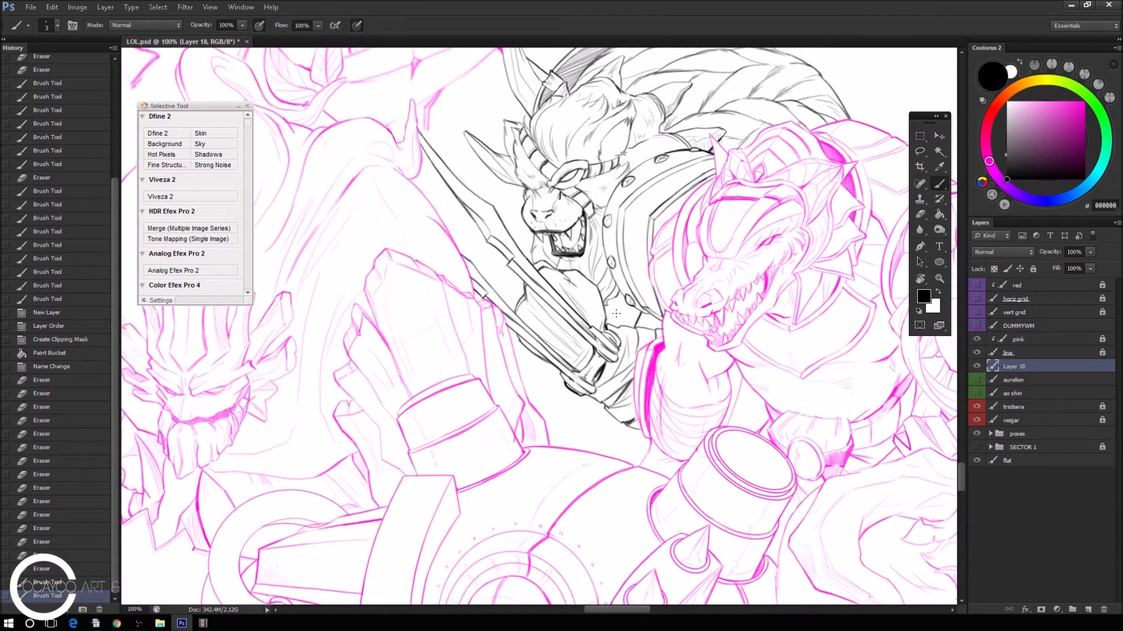
drag(630, 300, 611, 318)
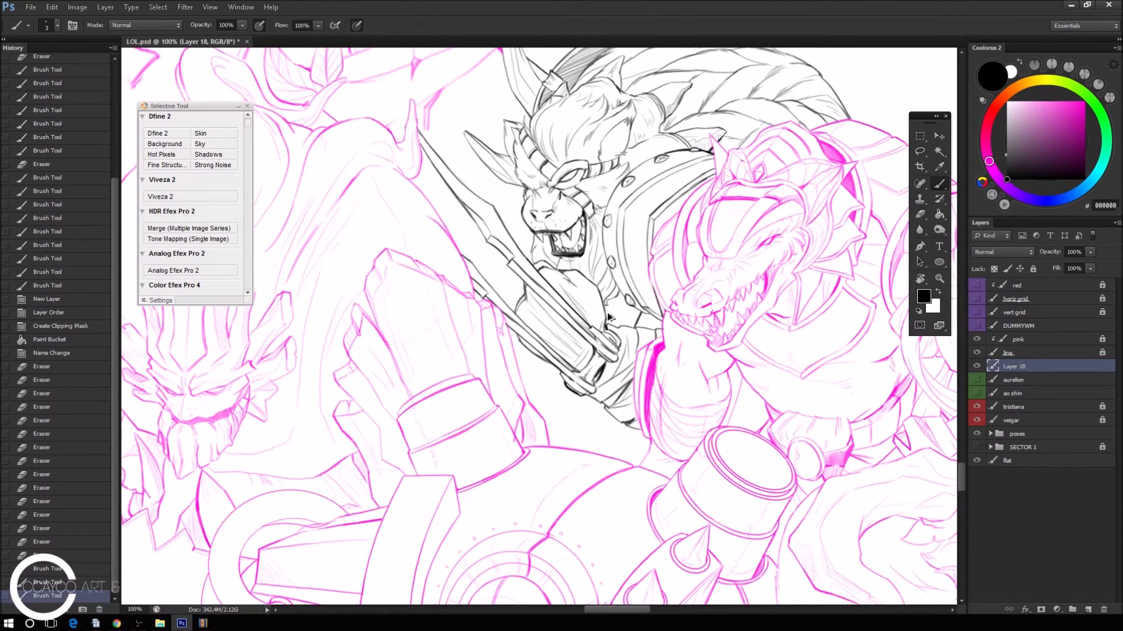
mouse_move(626, 304)
mouse_down()
mouse_move(603, 318)
mouse_move(623, 325)
mouse_move(656, 300)
mouse_up()
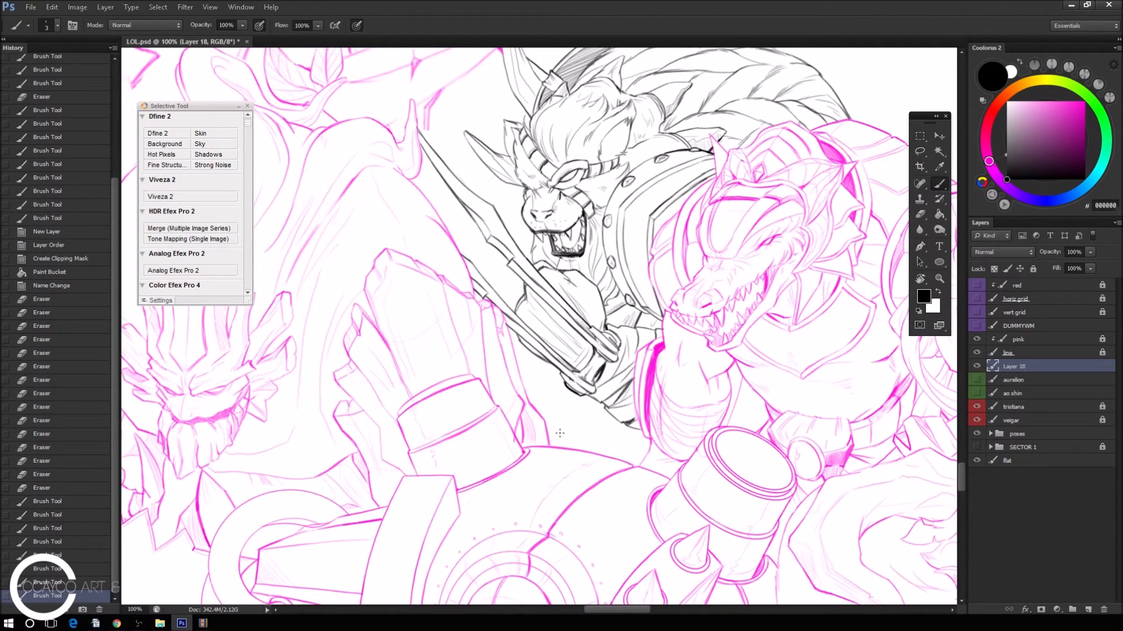
Draw a curved line under the lion's torso plus small marks below, erasing one touch-up.
mouse_move(543, 422)
mouse_down()
mouse_move(596, 431)
mouse_move(615, 422)
mouse_up()
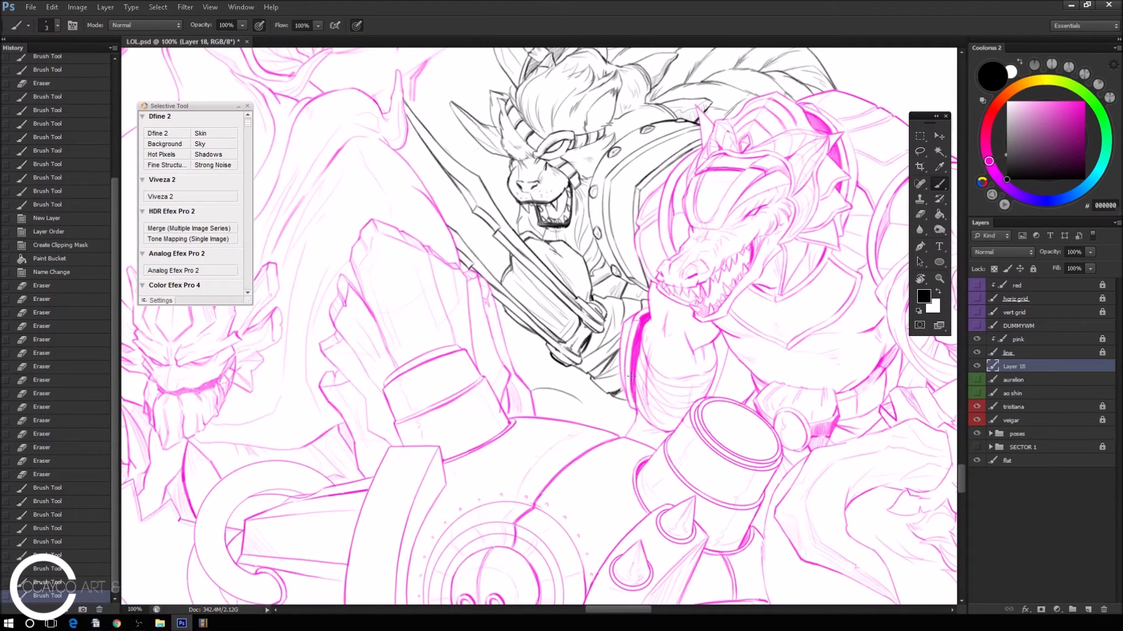
drag(522, 383, 585, 393)
mouse_move(575, 398)
mouse_down()
mouse_move(593, 424)
mouse_move(568, 379)
mouse_move(589, 408)
mouse_move(566, 395)
mouse_up()
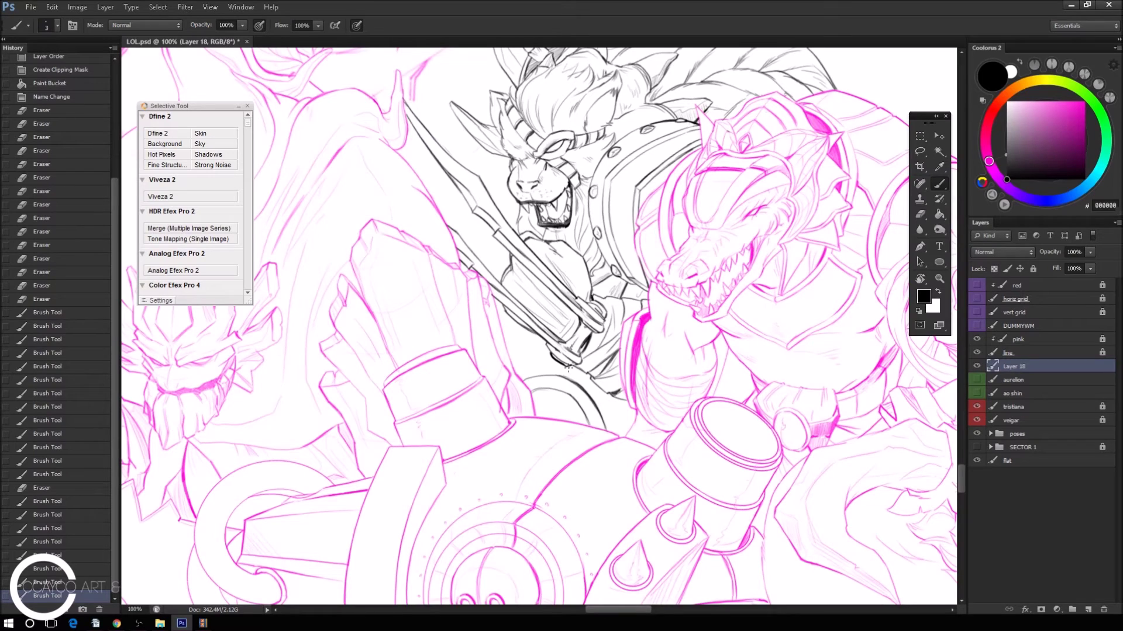
drag(533, 376, 548, 348)
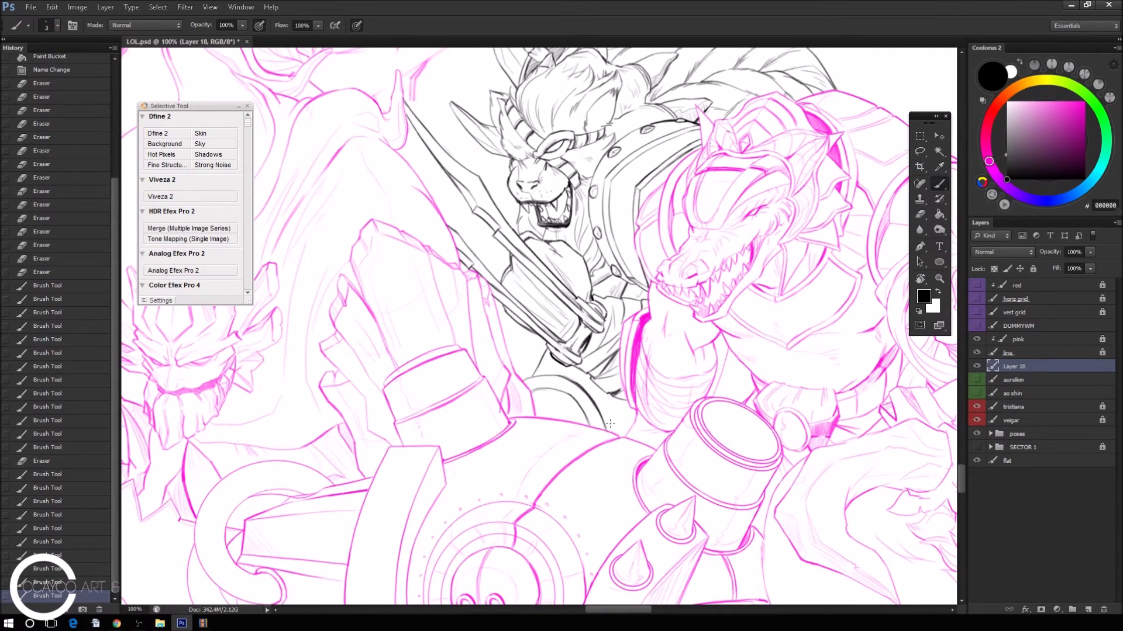
mouse_move(614, 419)
mouse_down()
mouse_move(612, 433)
mouse_move(662, 405)
mouse_up()
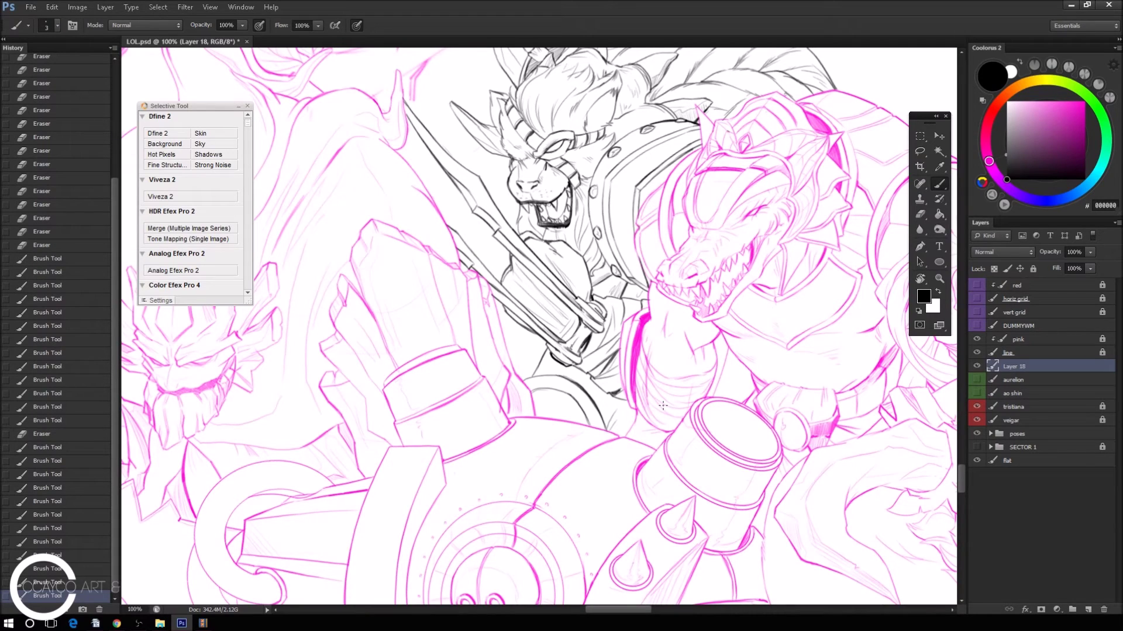
mouse_move(628, 408)
mouse_down()
mouse_move(620, 427)
mouse_move(632, 405)
mouse_up()
key(e)
mouse_move(633, 405)
mouse_down()
mouse_move(607, 436)
mouse_move(630, 397)
mouse_up()
key(b)
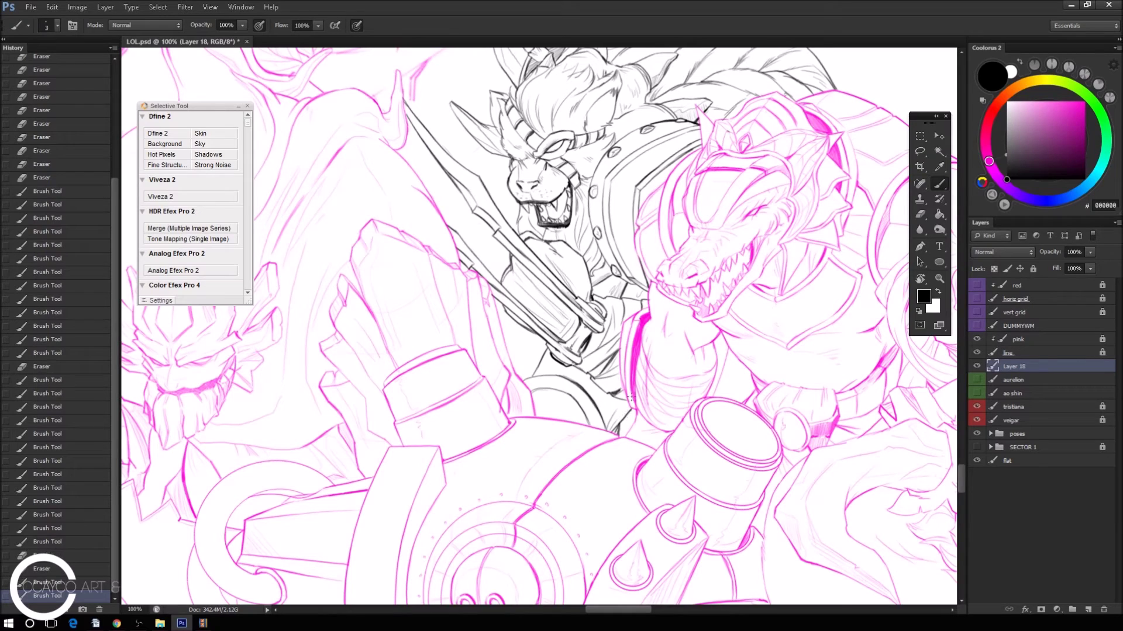
mouse_move(543, 351)
mouse_down()
mouse_move(552, 327)
mouse_move(558, 380)
mouse_up()
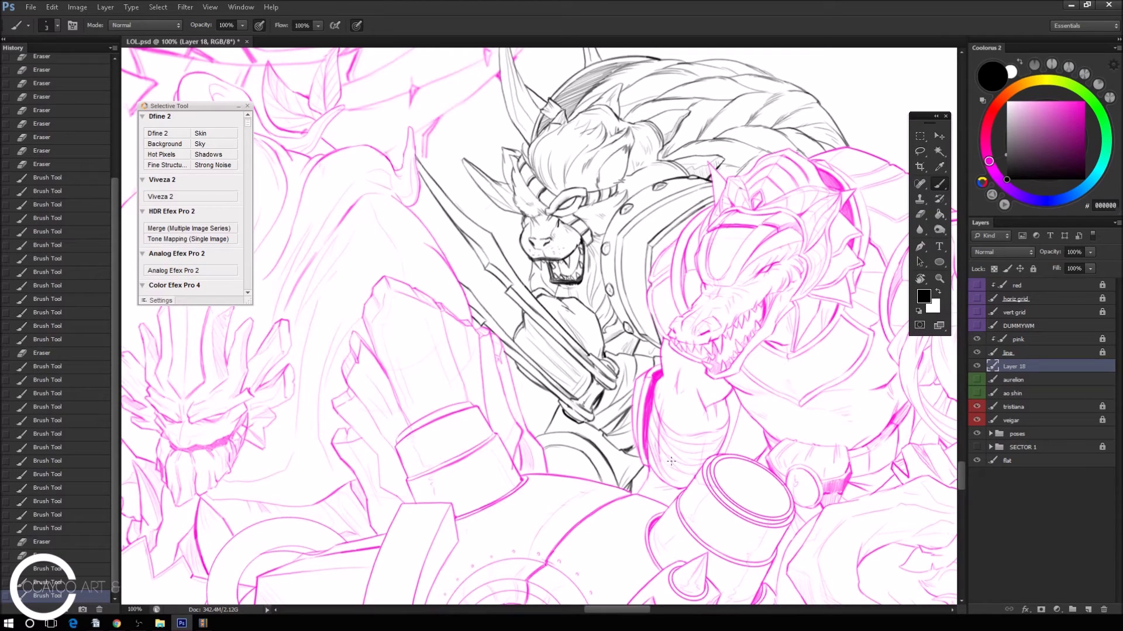
drag(631, 482, 641, 477)
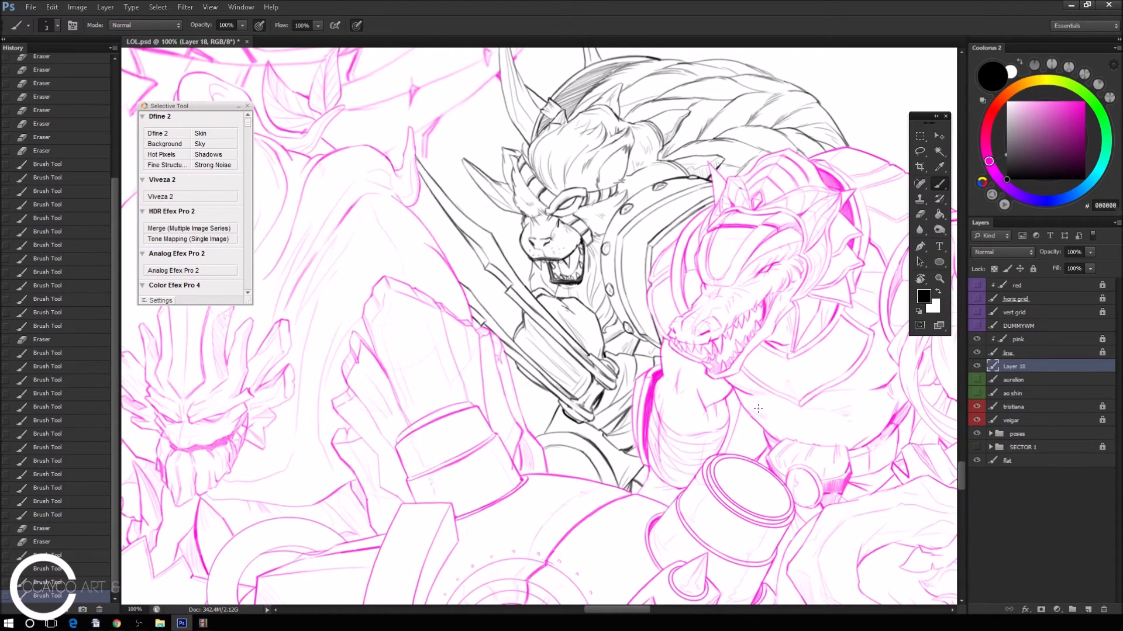
drag(733, 341, 721, 369)
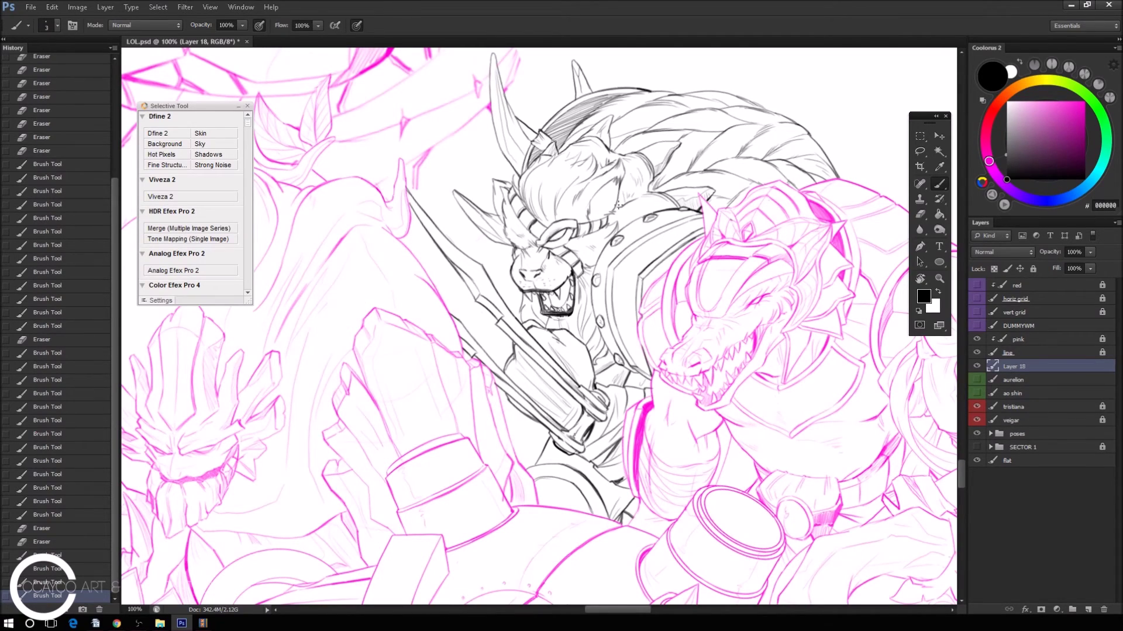
Zoom out to 33.3%, save LOL.psd, then zoom to 50% centred on the lion and crowd.
scroll(618, 204, down, 1)
scroll(618, 213, down, 1)
scroll(619, 213, down, 1)
mouse_move(819, 419)
mouse_down()
mouse_move(907, 471)
mouse_move(809, 406)
mouse_up()
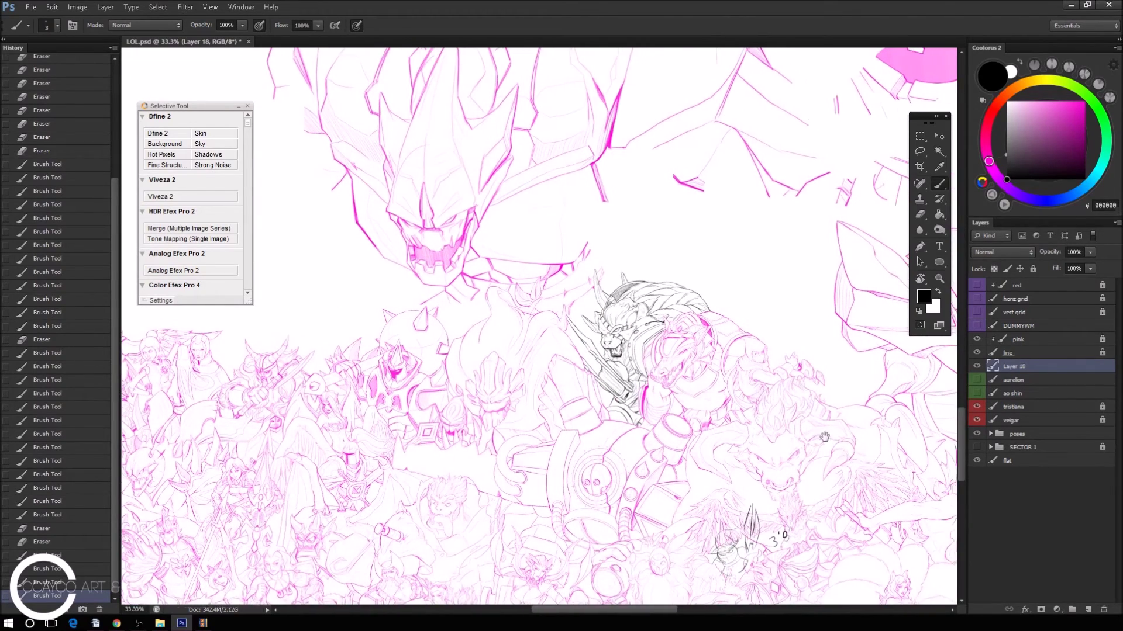
key(ctrl+s)
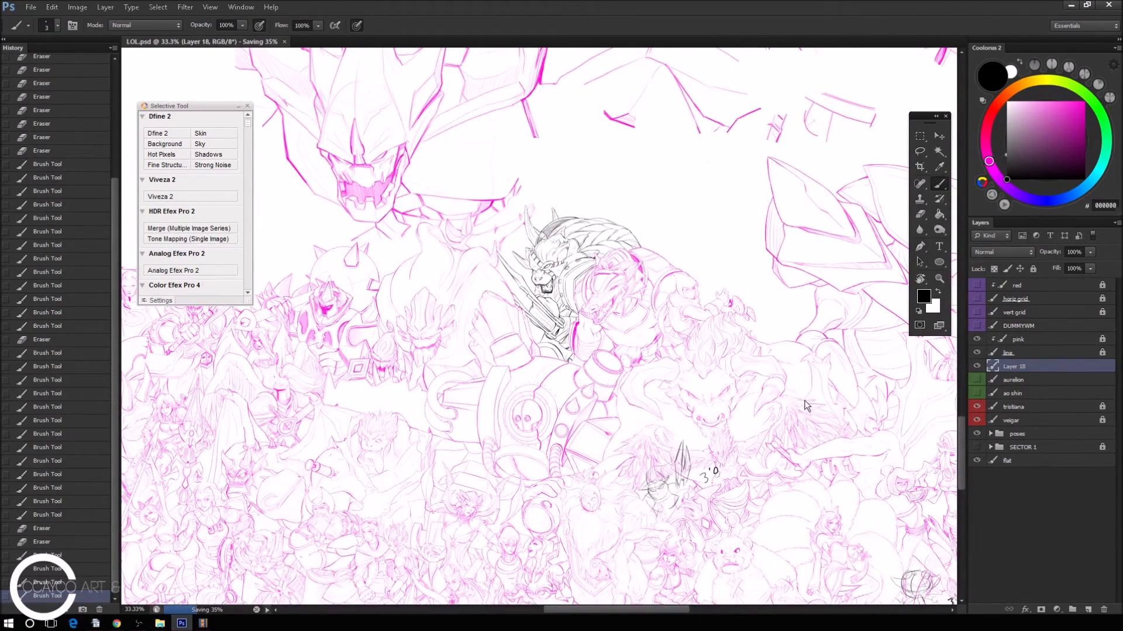
key(ctrl+plus)
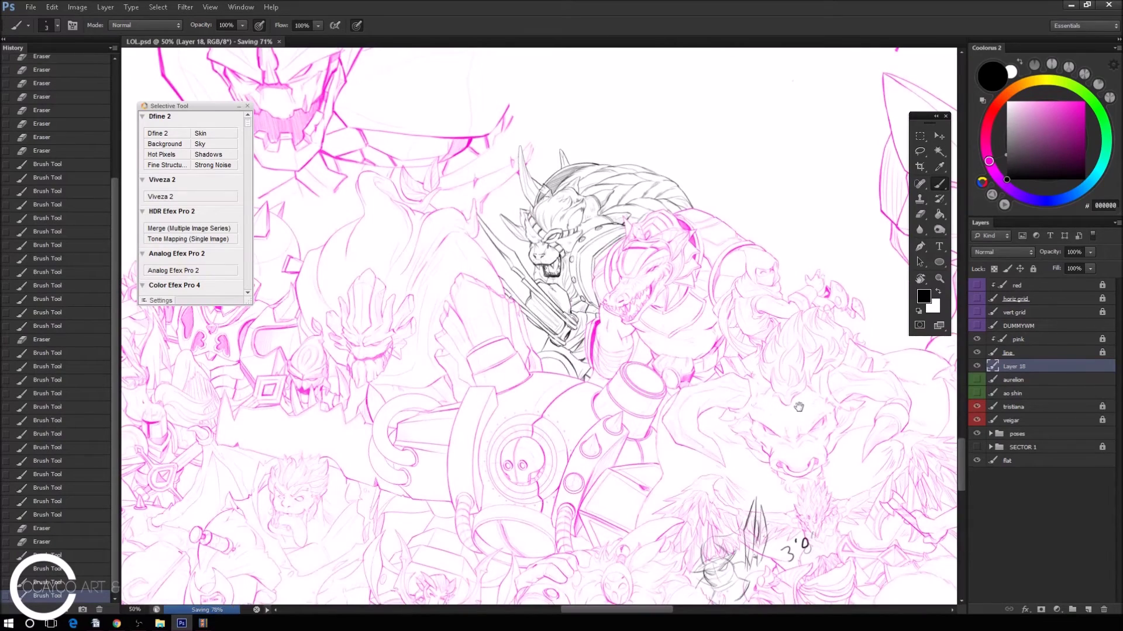
drag(805, 402, 772, 419)
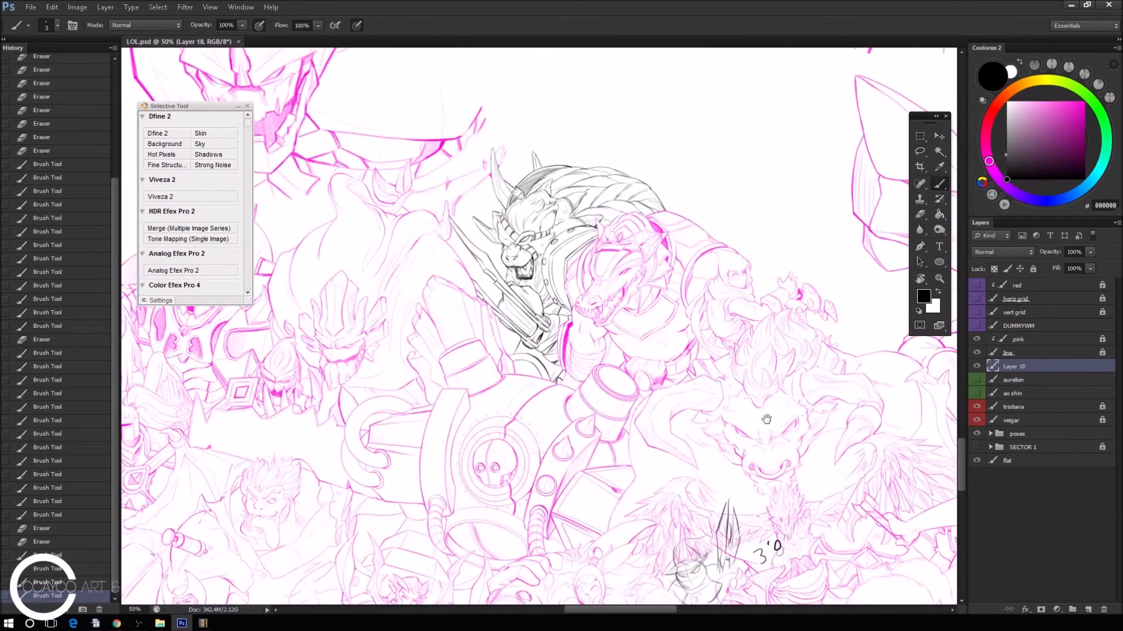
Merge Layer 18 into the line layer, re-clip the pink layer to it, and save.
drag(859, 374, 770, 409)
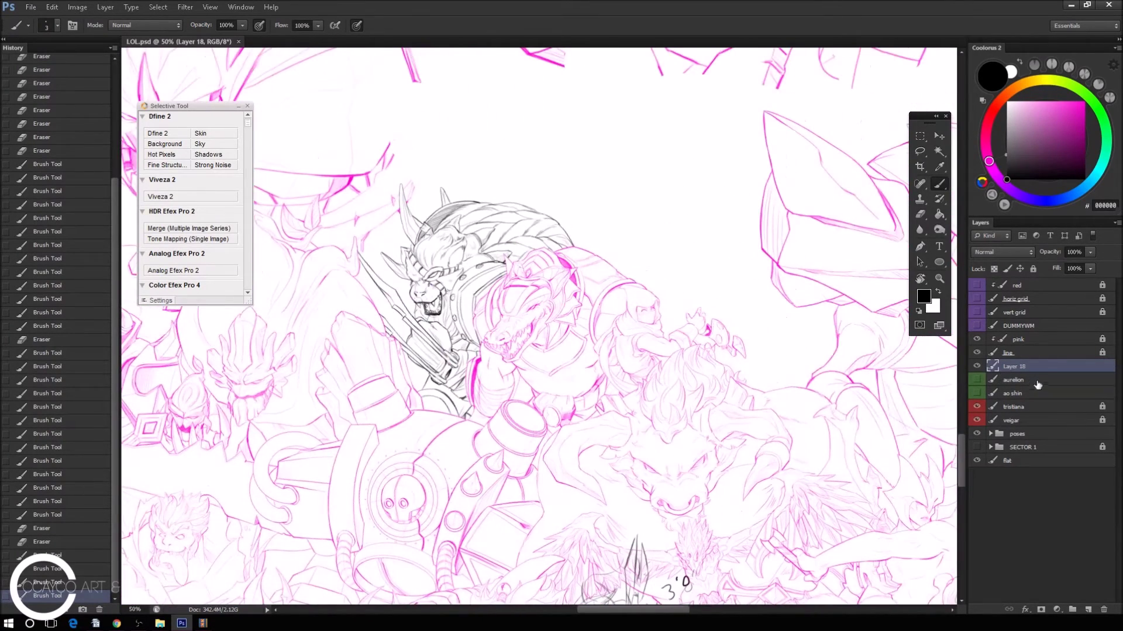
alt+click(984, 345)
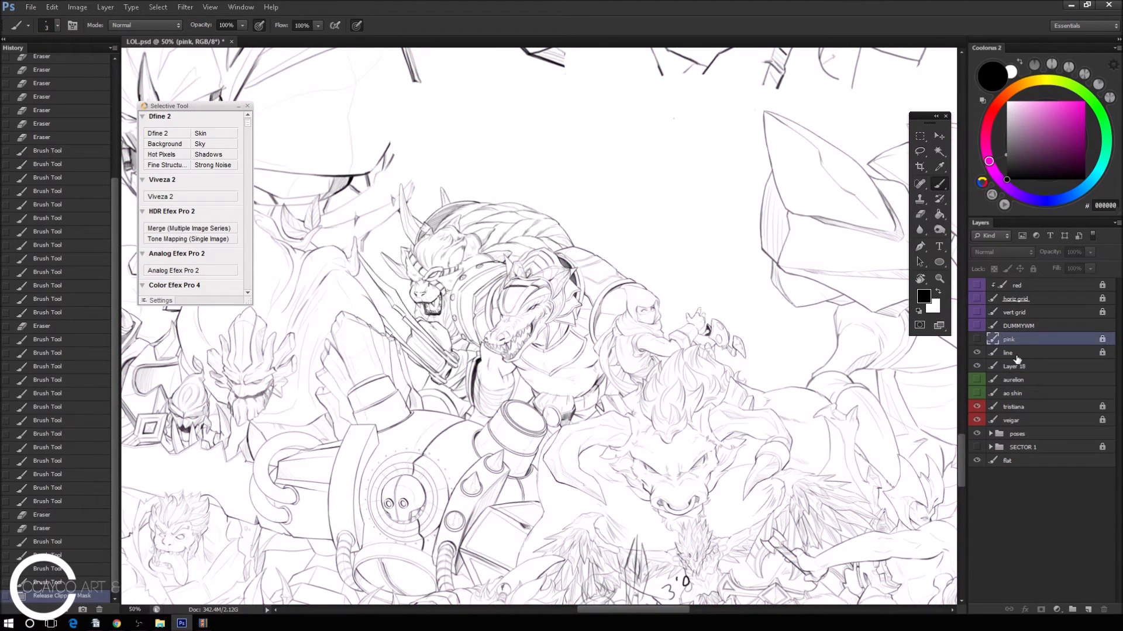
shift+click(1019, 365)
key(ctrl+e)
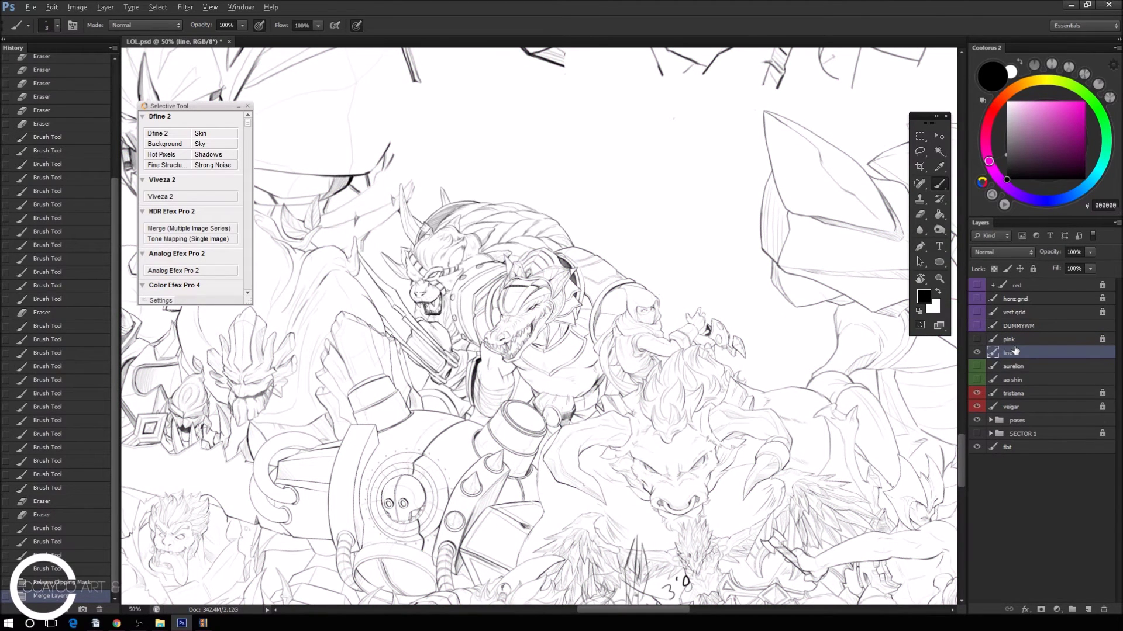
alt+click(984, 346)
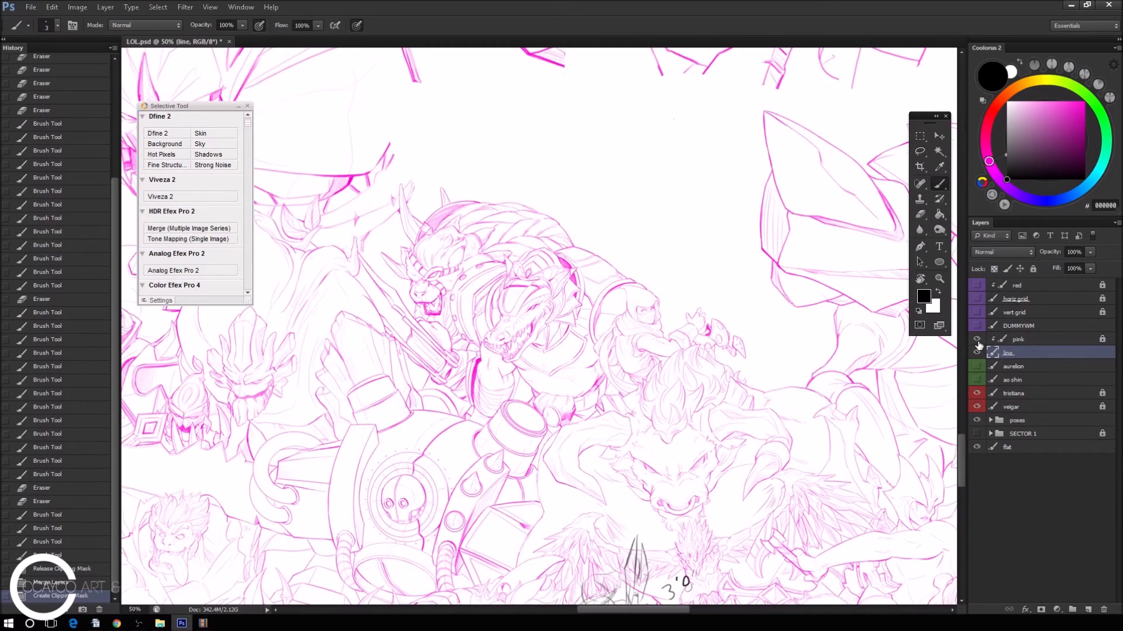
drag(812, 341, 714, 389)
key(ctrl+s)
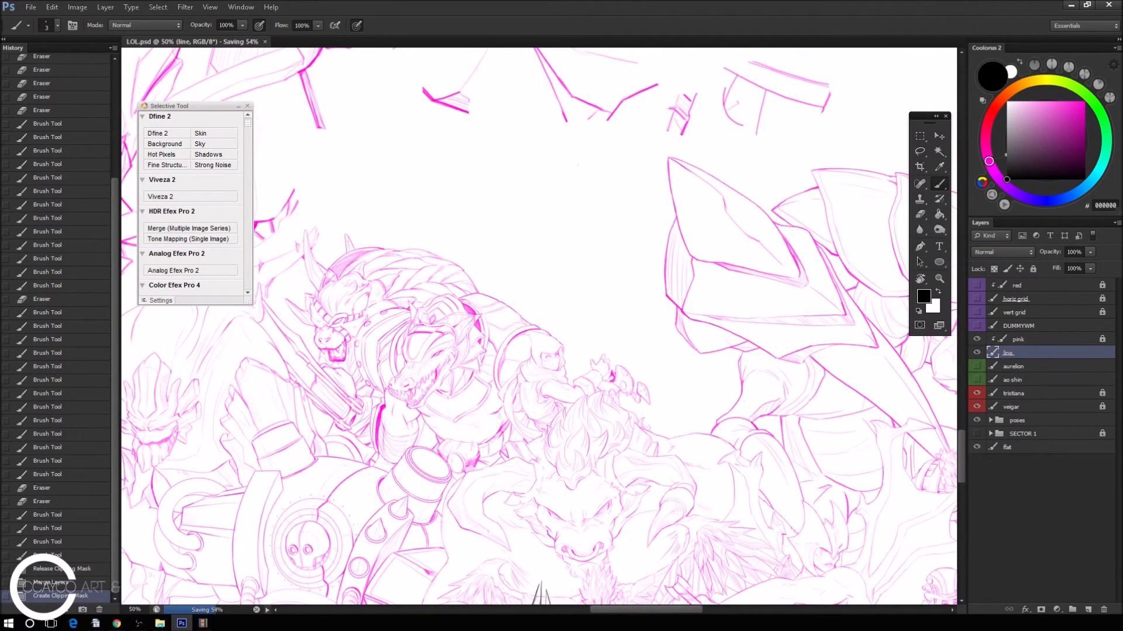
Check the line art, add a new layer above aurelion, and set the brush size to 10.
click(976, 353)
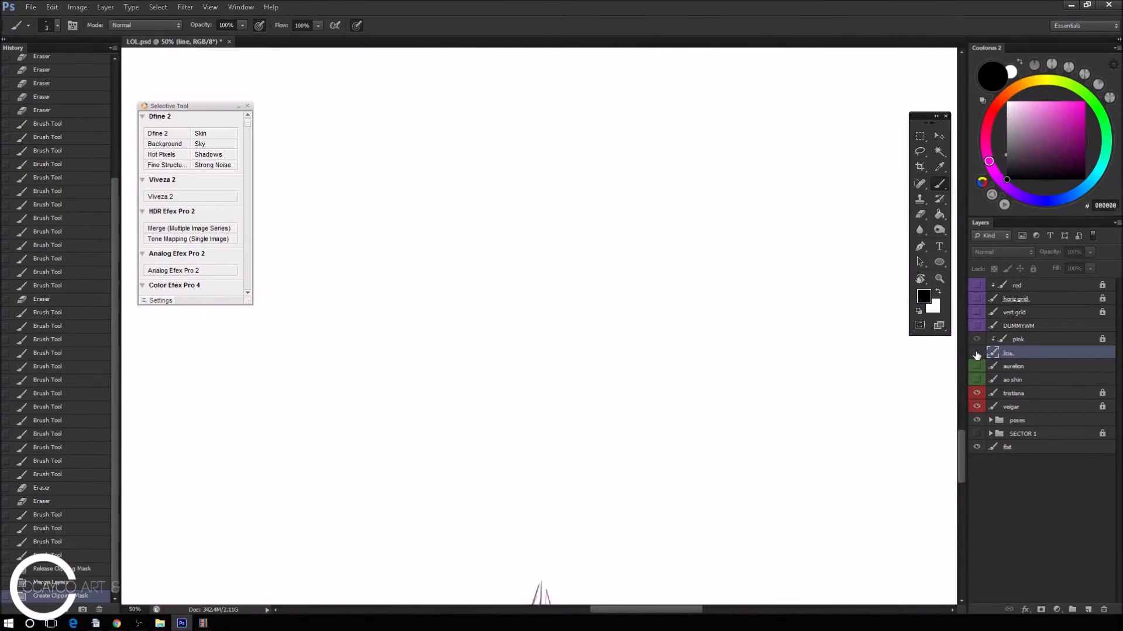
click(1013, 366)
click(1086, 607)
key(e)
drag(868, 491, 846, 334)
key(b)
right_click(846, 337)
key(Return)
Level the canvas view at 0° and draw size-marker strokes beside the small figure.
click(977, 316)
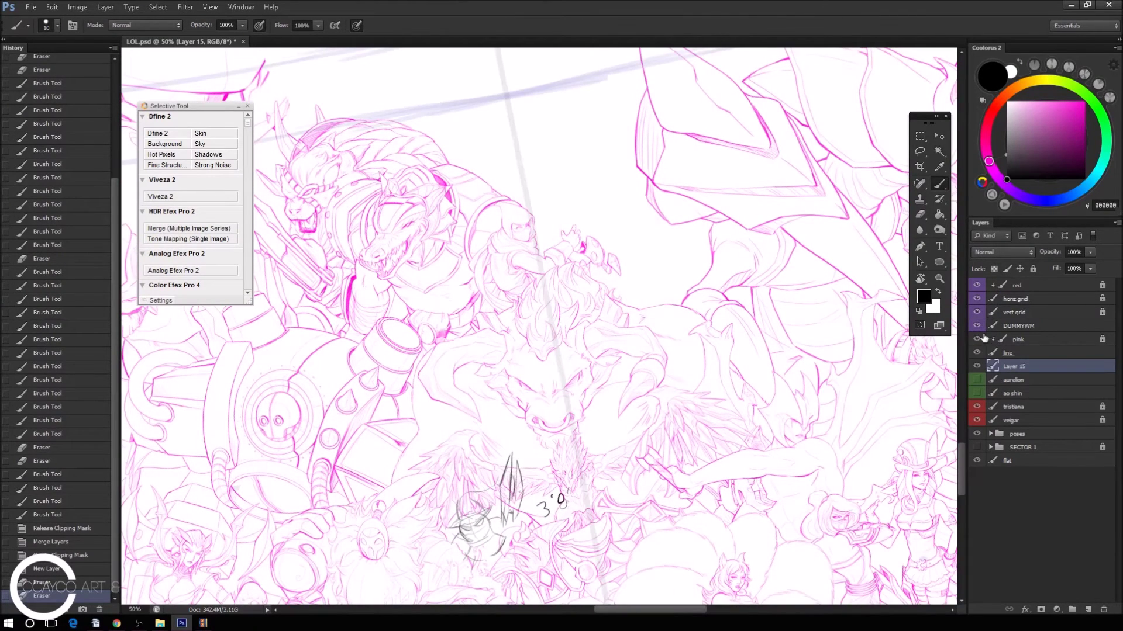
drag(833, 514, 804, 306)
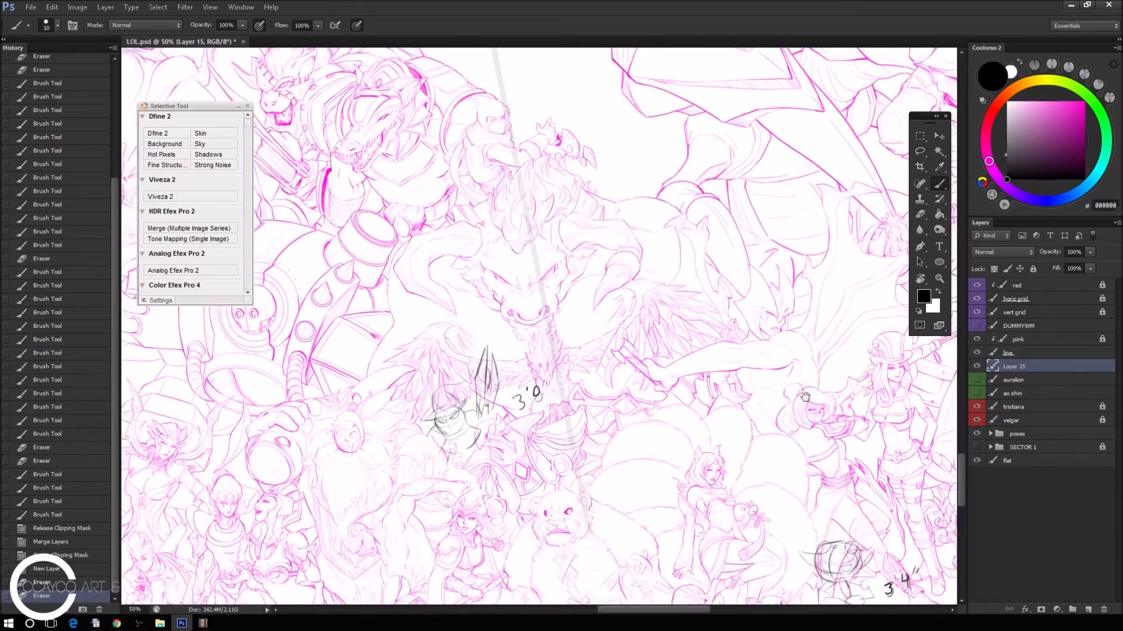
key(r)
drag(882, 457, 831, 509)
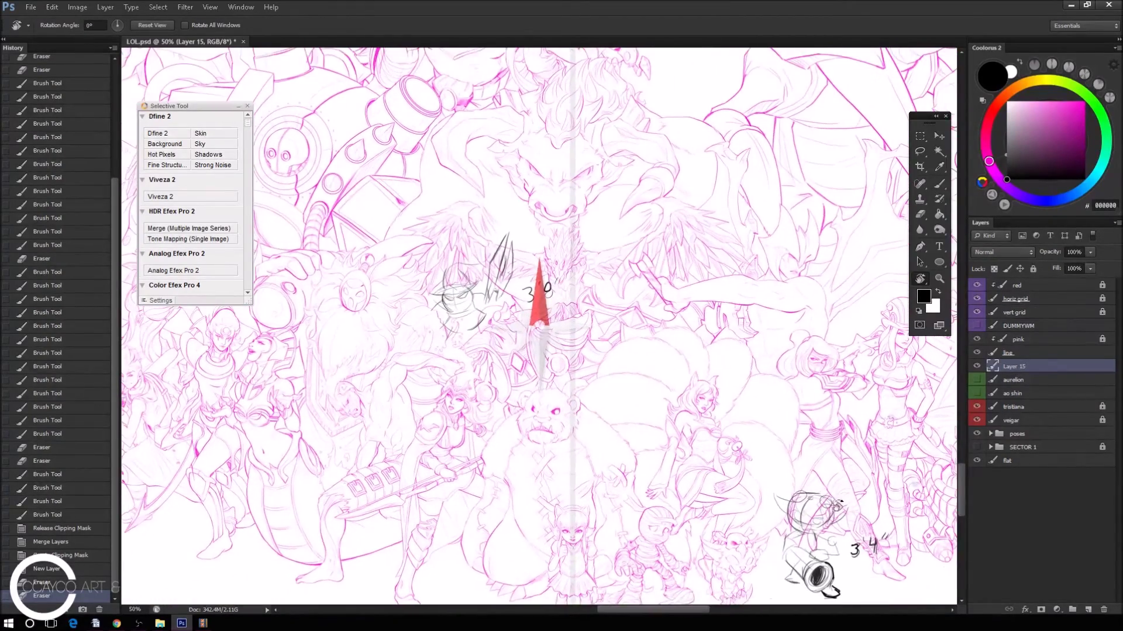
key(b)
mouse_move(875, 312)
mouse_down()
mouse_move(805, 288)
mouse_move(878, 284)
mouse_up()
key(b)
drag(786, 542, 876, 535)
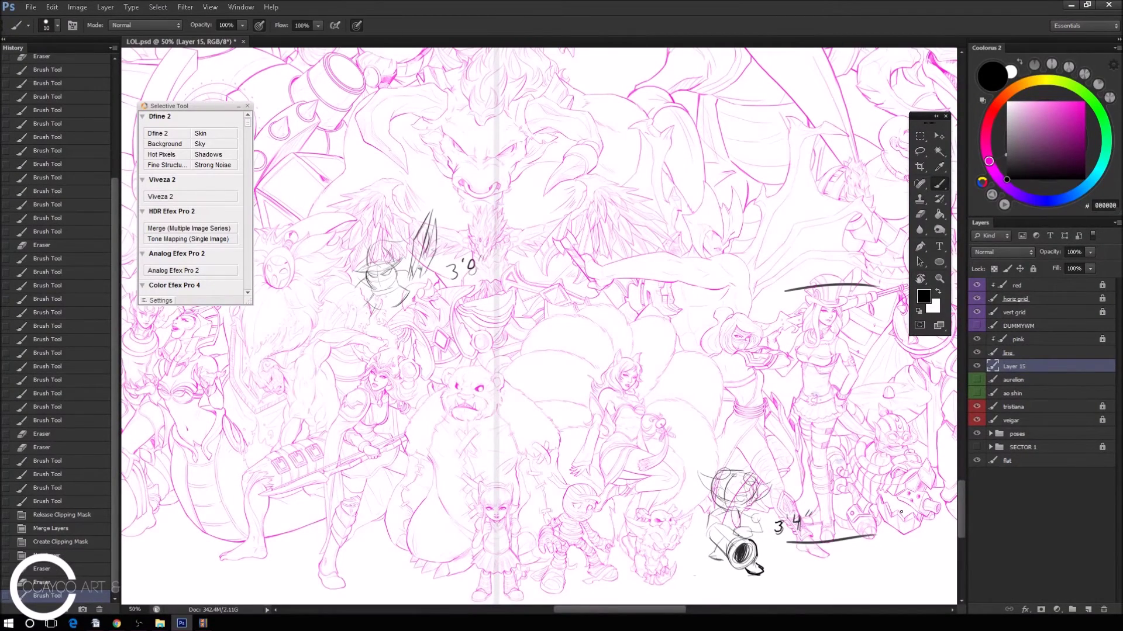
Move the two marker strokes up and left, then reposition them up and right.
key(ctrl+t)
drag(857, 400, 562, 149)
key(Return)
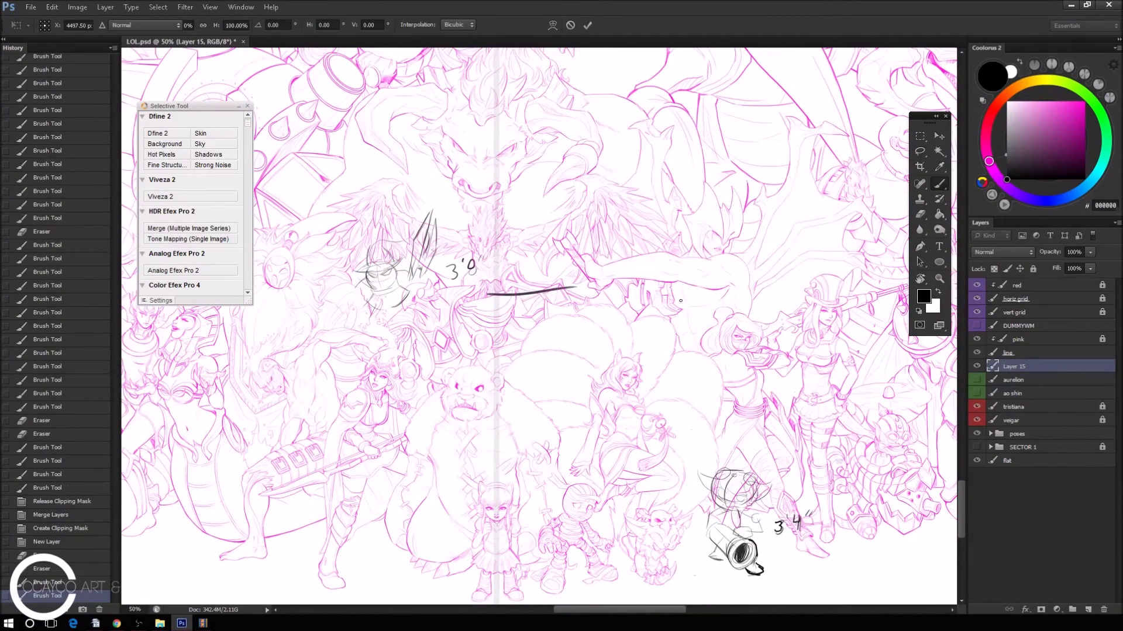
drag(686, 504, 686, 536)
drag(685, 280, 693, 549)
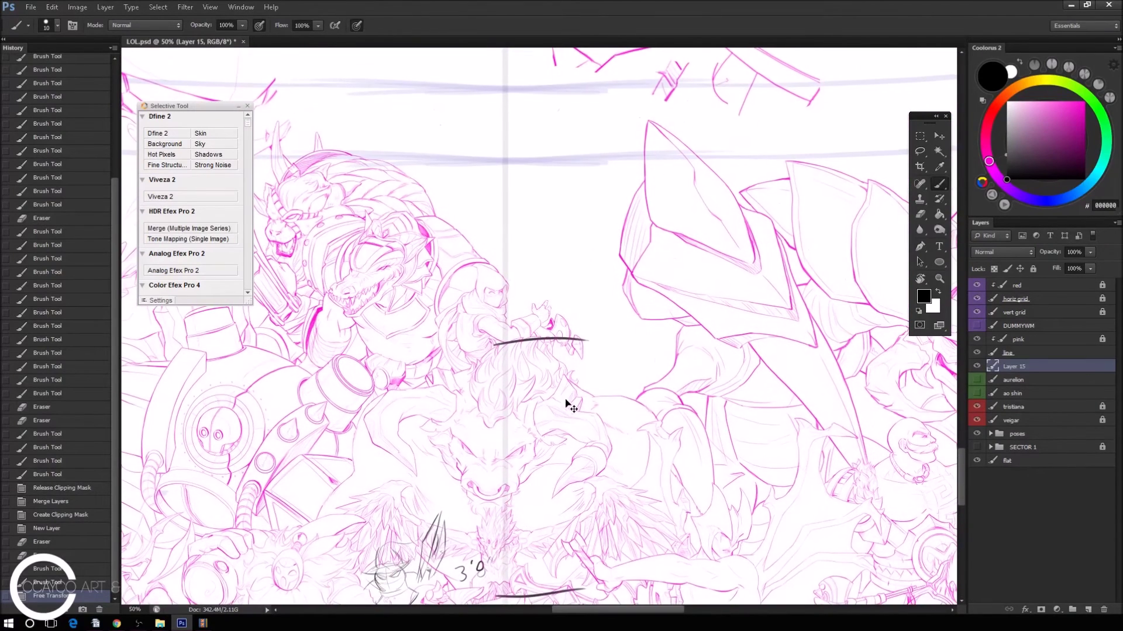
key(ctrl+t)
mouse_move(554, 415)
mouse_down()
mouse_move(643, 340)
mouse_move(630, 316)
mouse_up()
mouse_move(639, 421)
mouse_down()
mouse_move(596, 421)
mouse_move(574, 405)
mouse_up()
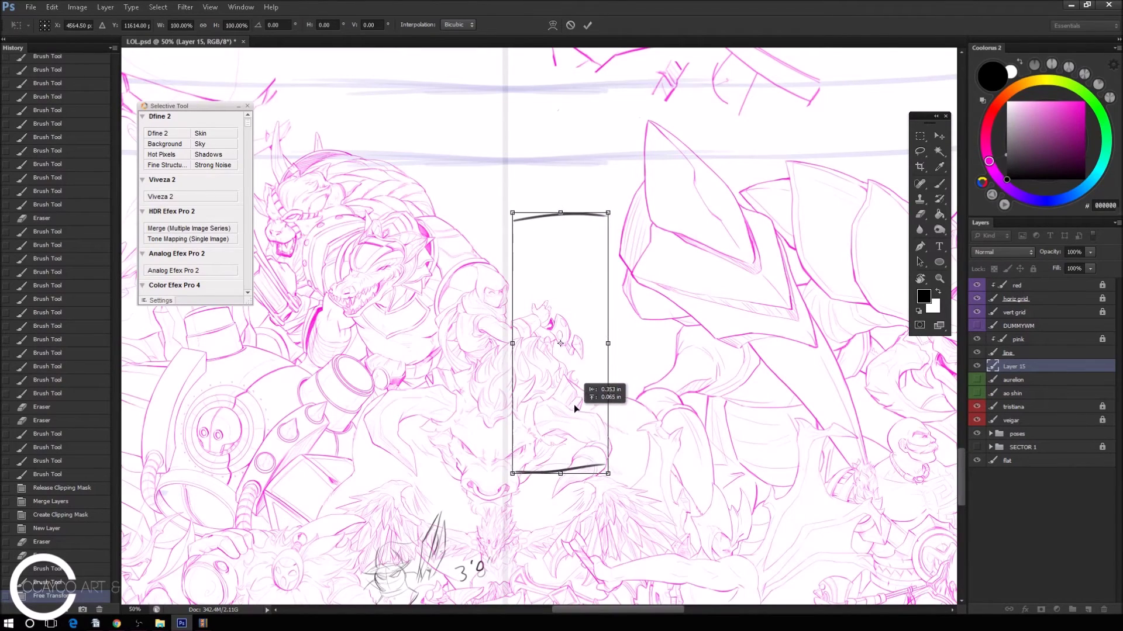
key(Return)
Zoom out to check the crowd, then shift the marker strokes to the right.
key(ctrl+minus)
key(ctrl+minus)
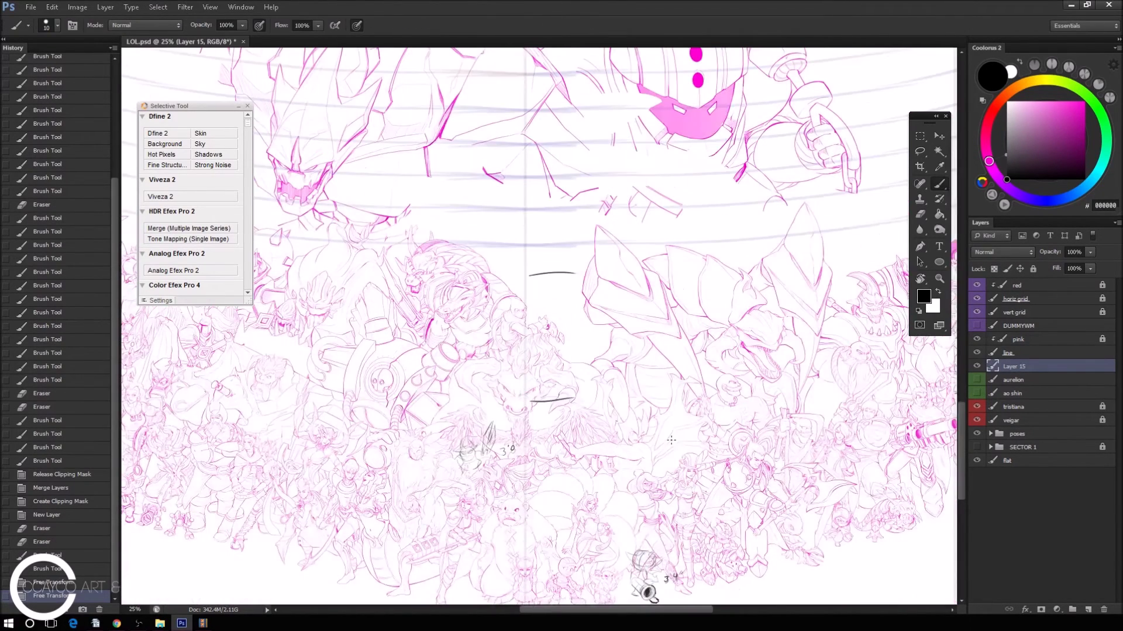
key(ctrl+minus)
key(ctrl+minus)
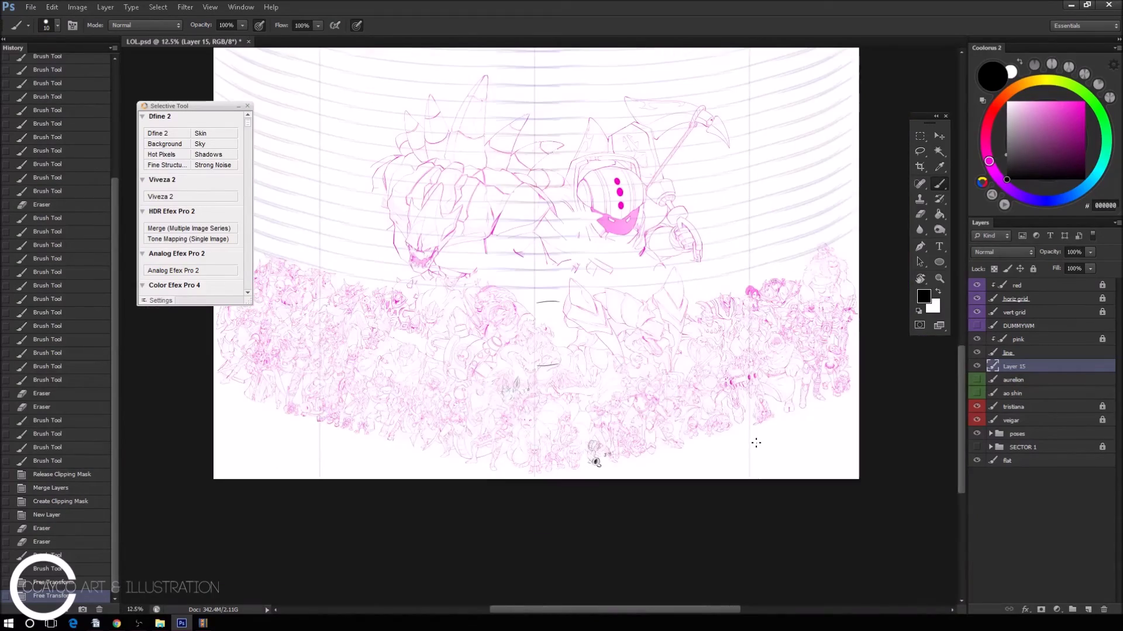
key(ctrl+plus)
key(ctrl+plus)
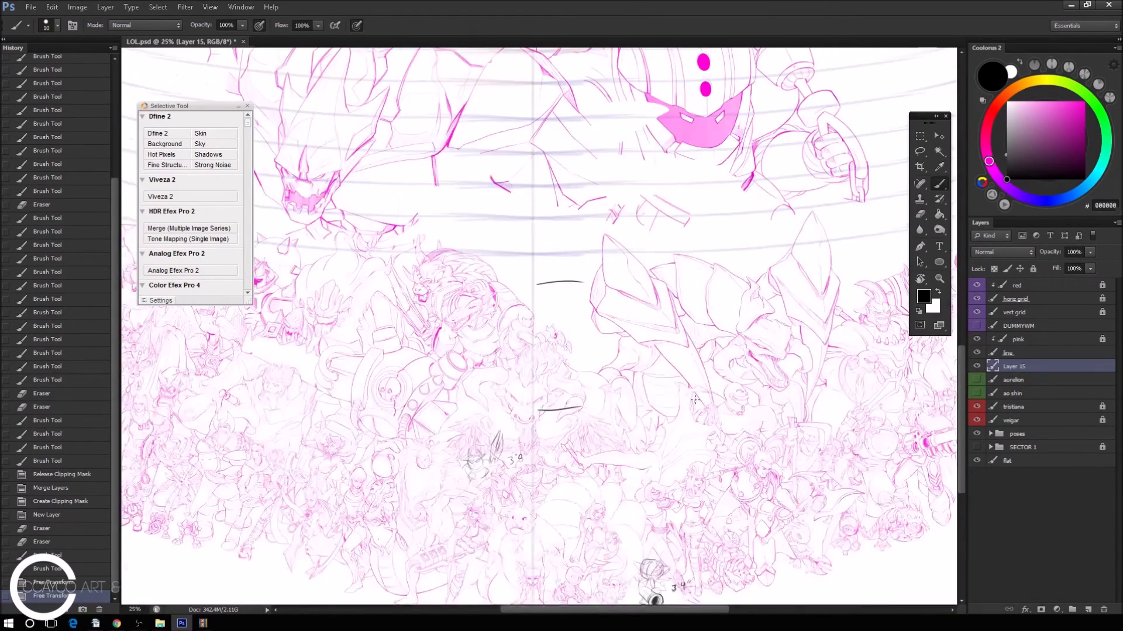
Move the marker strokes right so they sit over the hooded figure.
key(ctrl+plus)
key(ctrl+t)
drag(741, 382, 813, 350)
key(Return)
drag(856, 424, 445, 506)
key(ctrl+t)
mouse_move(423, 386)
mouse_down()
mouse_move(573, 388)
mouse_move(563, 385)
mouse_up()
key(ctrl+plus)
key(ctrl+plus)
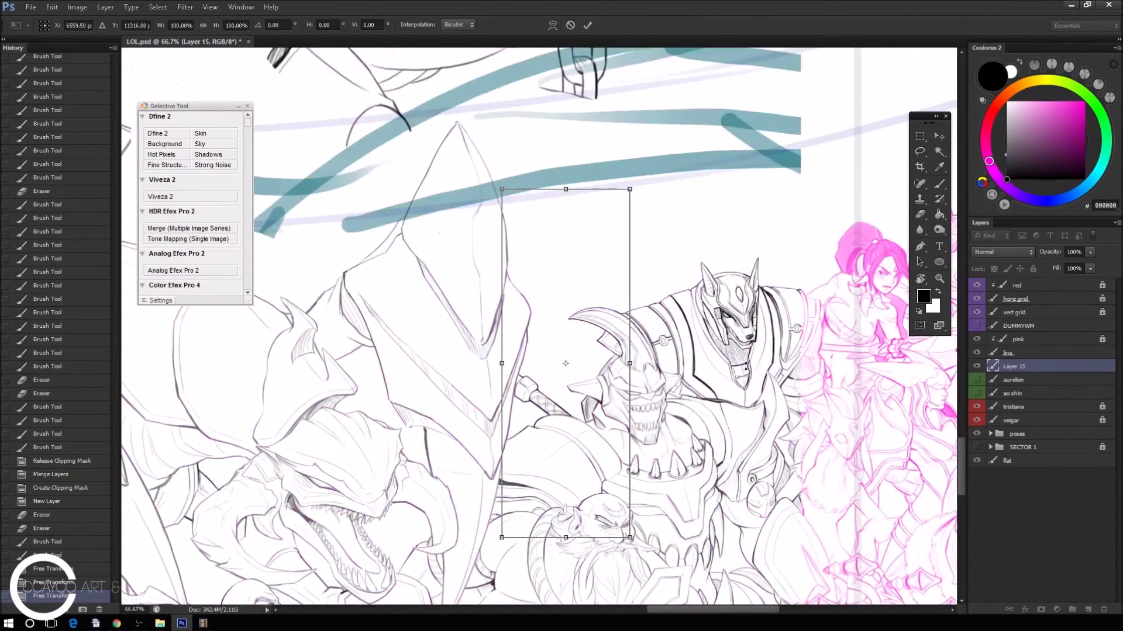
Nudge the marker strokes slightly further right over the hooded figure.
mouse_move(741, 404)
mouse_down()
mouse_move(730, 416)
mouse_move(687, 416)
mouse_up()
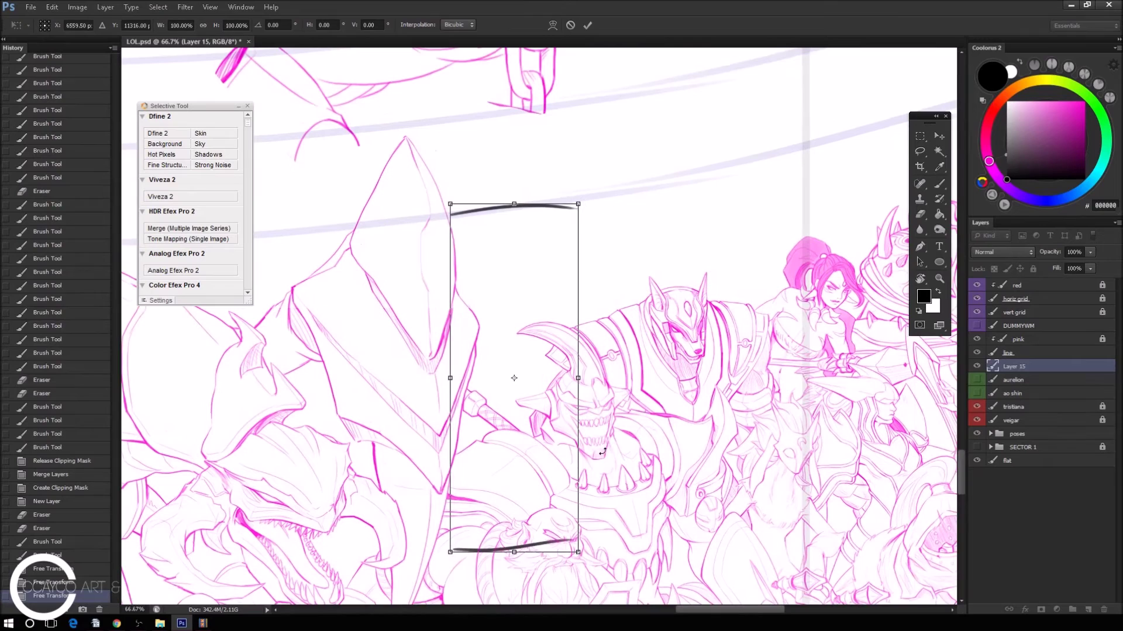
drag(533, 465, 549, 464)
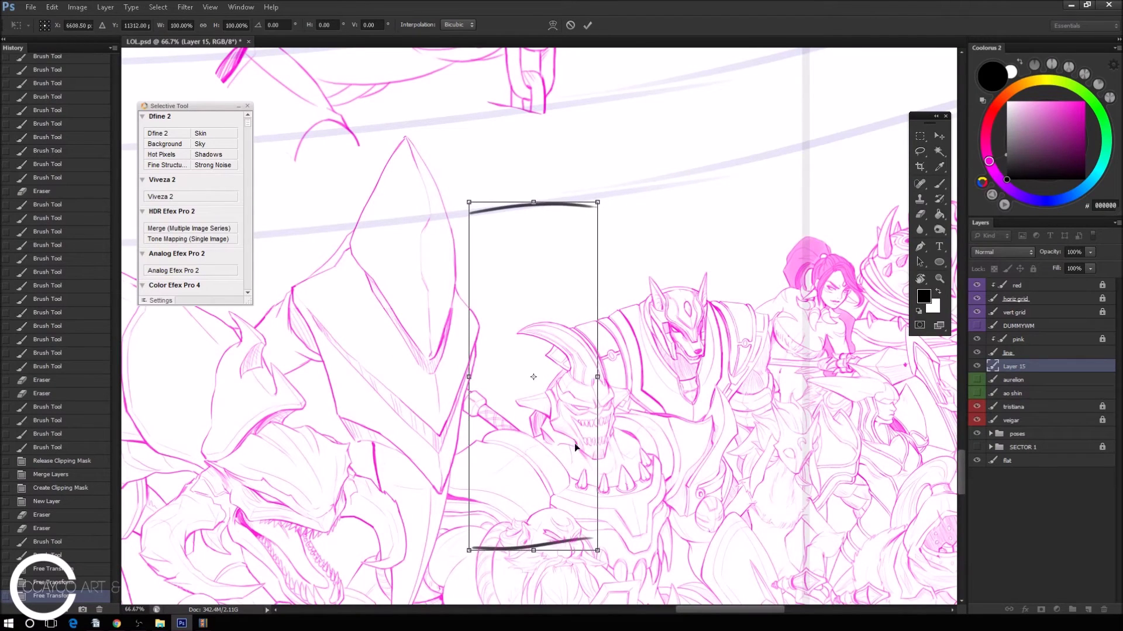
key(Return)
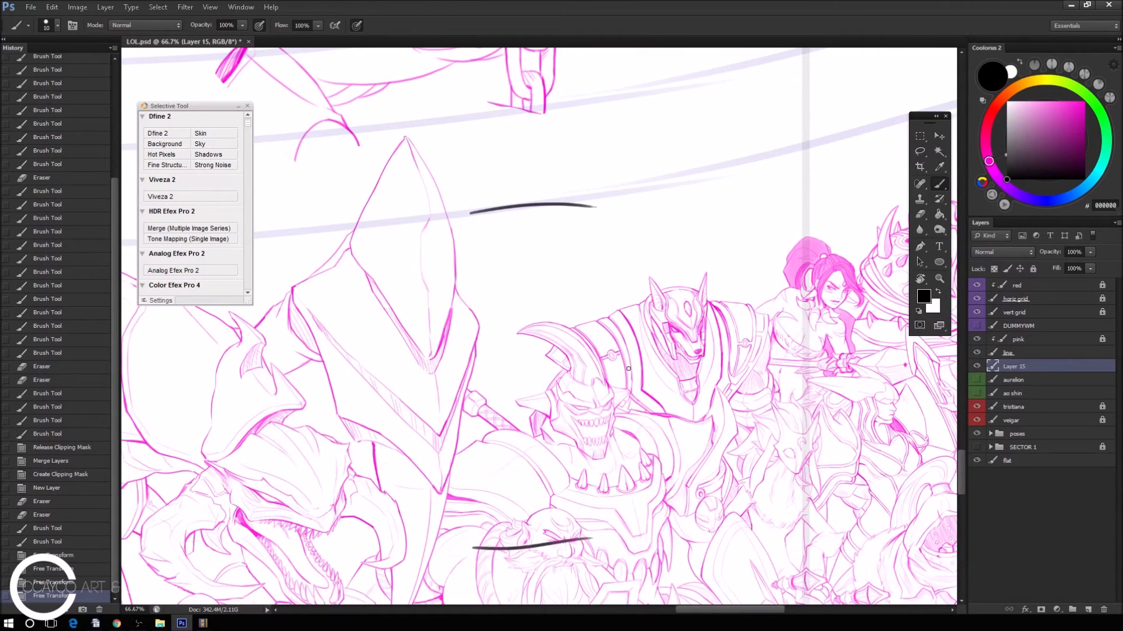
Sketch a head circle below the top marker and widen it with a lasso transform.
mouse_move(502, 220)
mouse_down()
mouse_move(517, 206)
mouse_move(557, 249)
mouse_up()
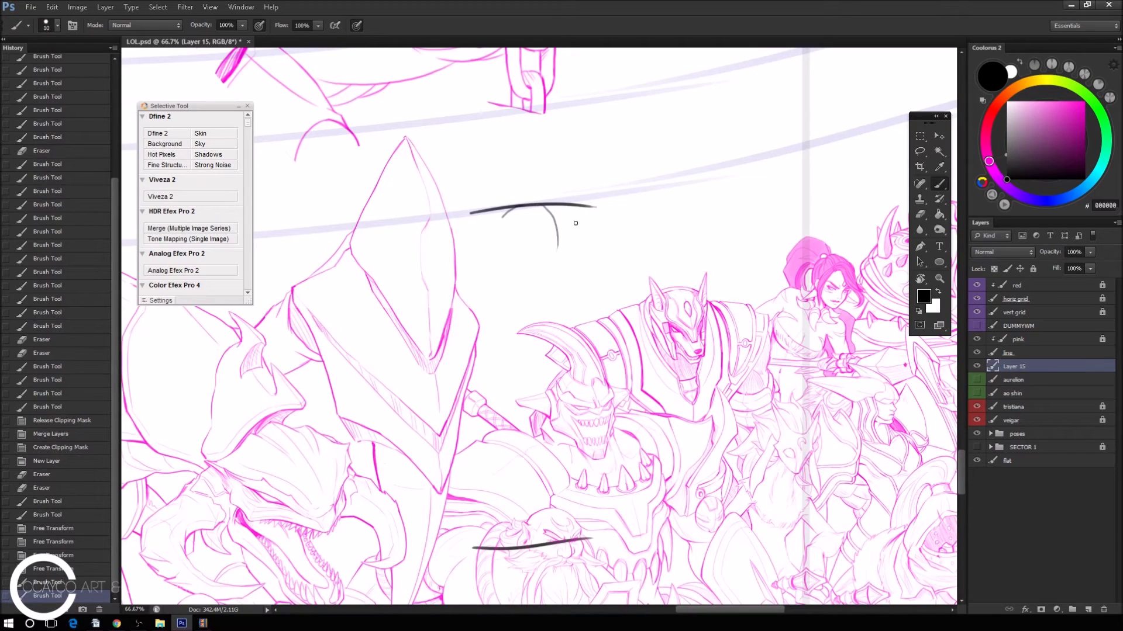
drag(832, 256, 829, 264)
key(l)
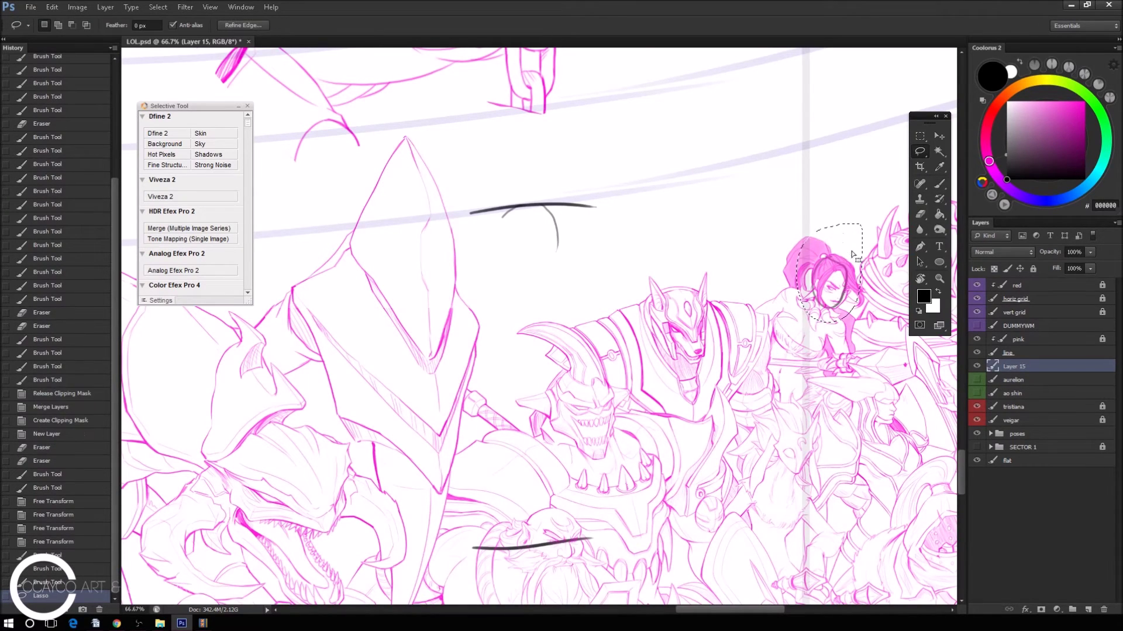
key(ctrl+t)
mouse_move(849, 227)
mouse_down()
mouse_move(630, 200)
mouse_move(523, 217)
mouse_move(564, 226)
mouse_up()
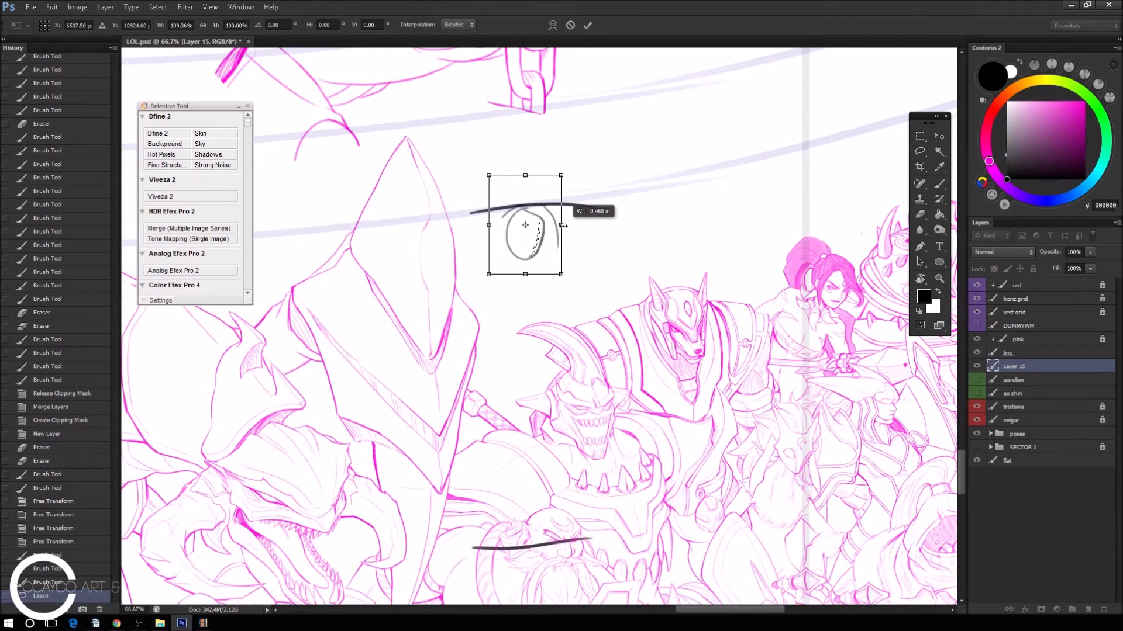
key(Return)
key(ctrl+t)
mouse_move(547, 228)
mouse_down()
mouse_move(560, 238)
mouse_move(548, 212)
mouse_up()
key(Return)
key(ctrl+d)
key(ctrl+t)
Sketch a rough trial figure's head and body between the markers.
key(e)
key(b)
mouse_move(527, 253)
mouse_down()
mouse_move(534, 214)
mouse_move(546, 233)
mouse_up()
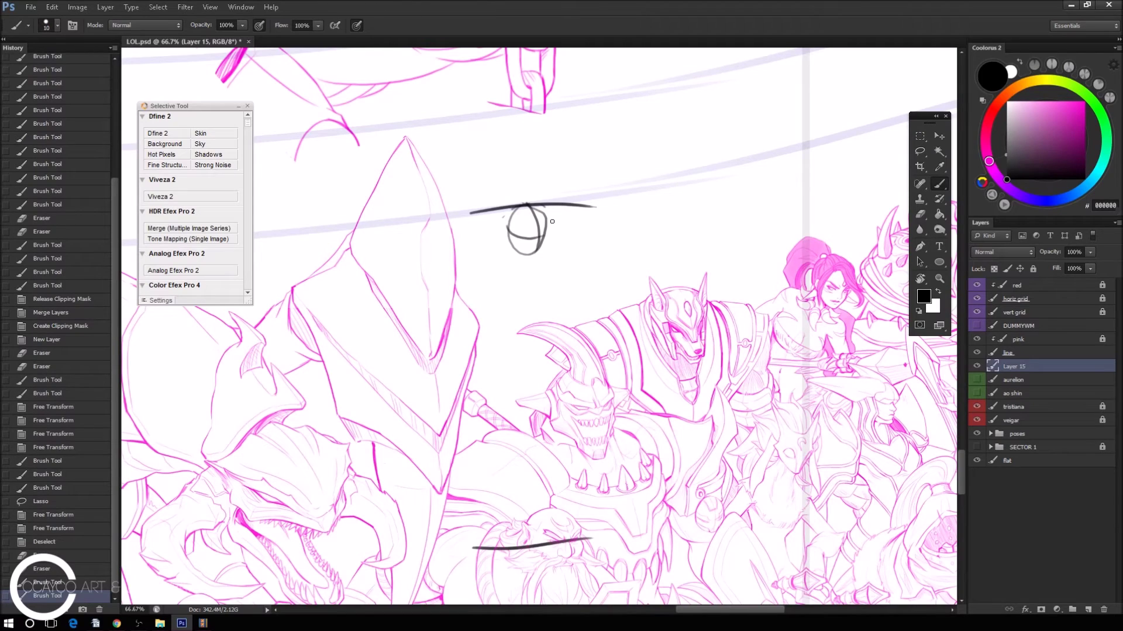
mouse_move(475, 230)
mouse_down()
mouse_move(502, 233)
mouse_move(471, 257)
mouse_move(501, 232)
mouse_up()
mouse_move(514, 247)
mouse_down()
mouse_move(546, 275)
mouse_move(606, 295)
mouse_move(573, 327)
mouse_up()
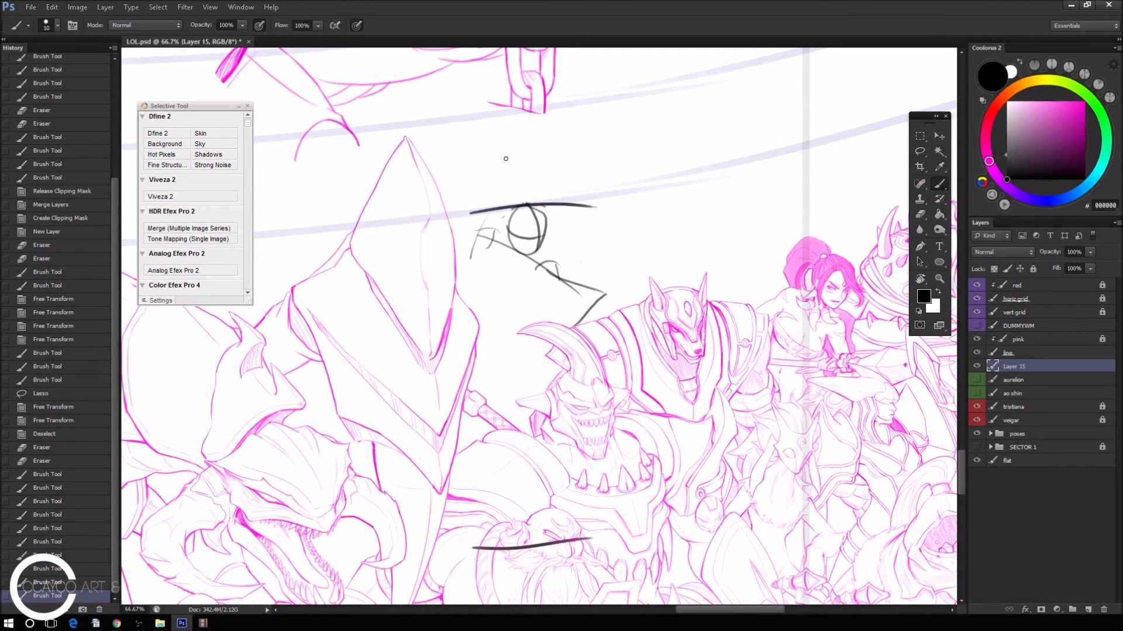
mouse_move(488, 192)
mouse_down()
mouse_move(443, 228)
mouse_move(485, 214)
mouse_move(496, 190)
mouse_up()
key(ctrl+z)
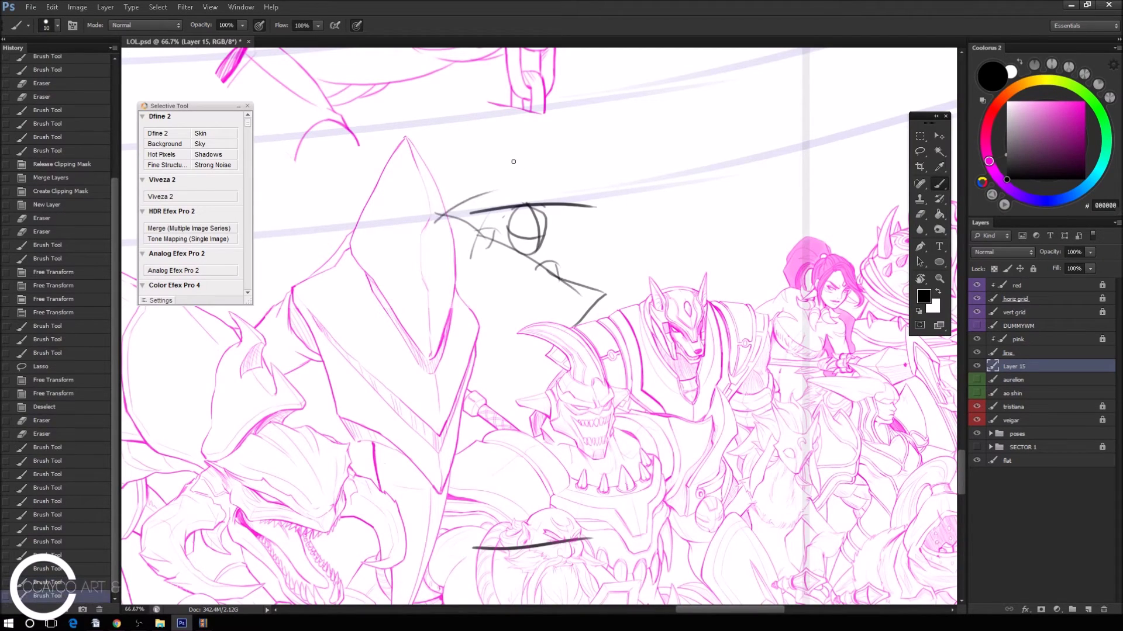
mouse_move(491, 192)
mouse_down()
mouse_move(497, 169)
mouse_move(525, 193)
mouse_up()
mouse_move(513, 165)
mouse_down()
mouse_move(523, 187)
mouse_move(514, 193)
mouse_up()
mouse_move(515, 185)
mouse_down()
mouse_move(537, 177)
mouse_move(446, 220)
mouse_move(493, 233)
mouse_move(489, 369)
mouse_move(514, 390)
mouse_up()
Enlarge the eraser and erase the whole trial figure sketch, keeping the markers.
key(e)
right_click(482, 158)
key(Return)
key(b)
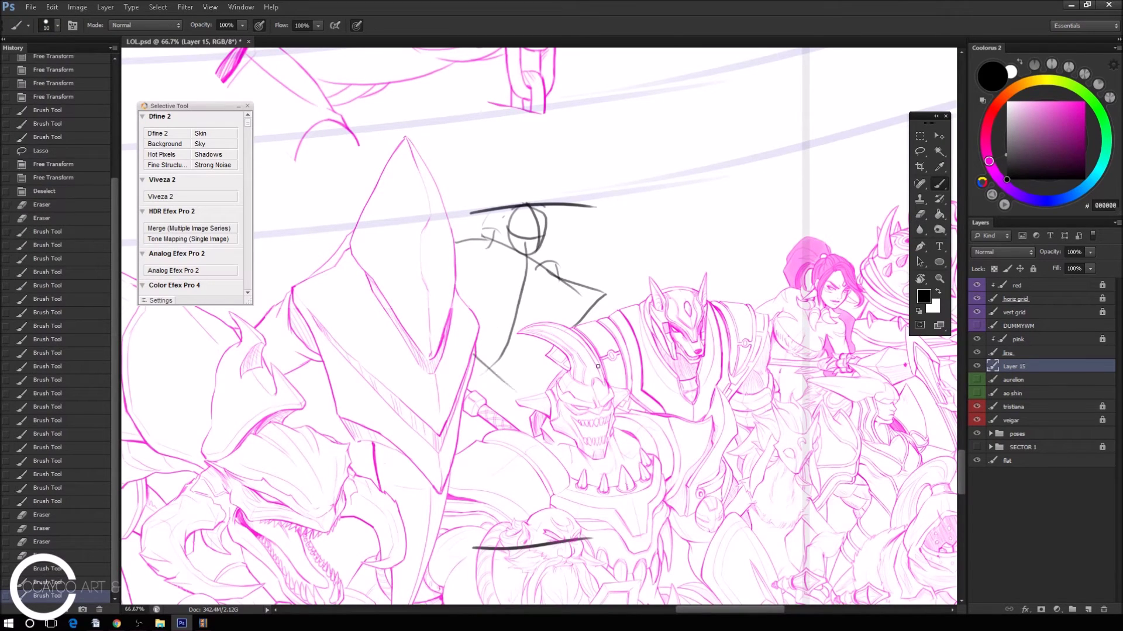
drag(466, 344, 521, 401)
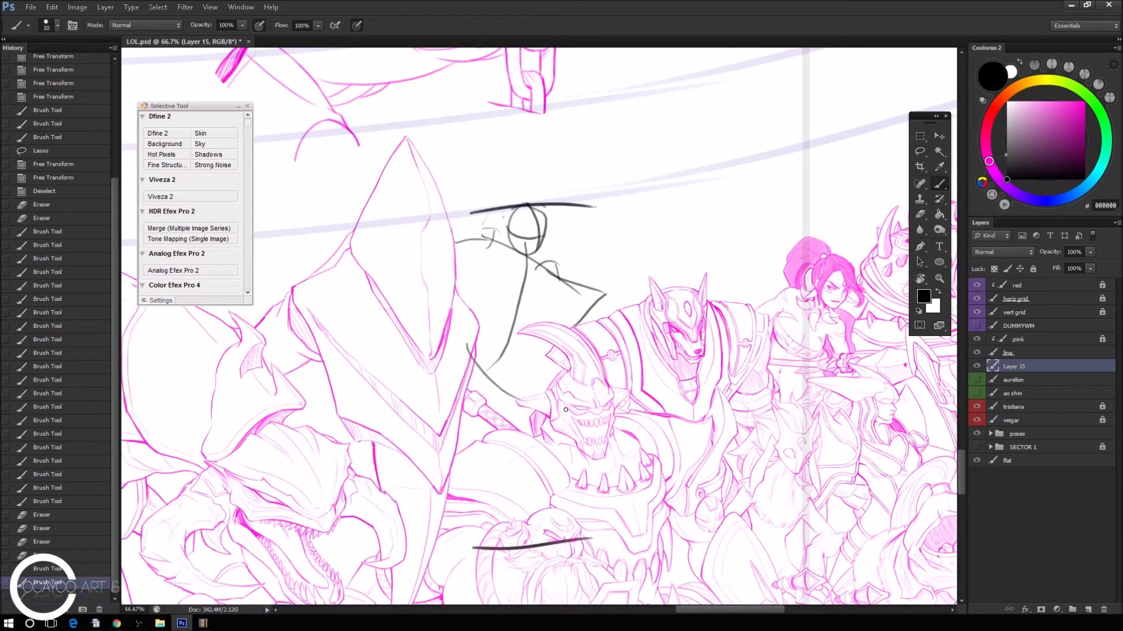
key(ctrl+z)
key(e)
drag(544, 264, 506, 351)
mouse_move(530, 240)
mouse_down()
mouse_move(476, 258)
mouse_move(533, 269)
mouse_move(558, 324)
mouse_up()
mouse_move(544, 252)
mouse_down()
mouse_move(517, 218)
mouse_move(547, 225)
mouse_up()
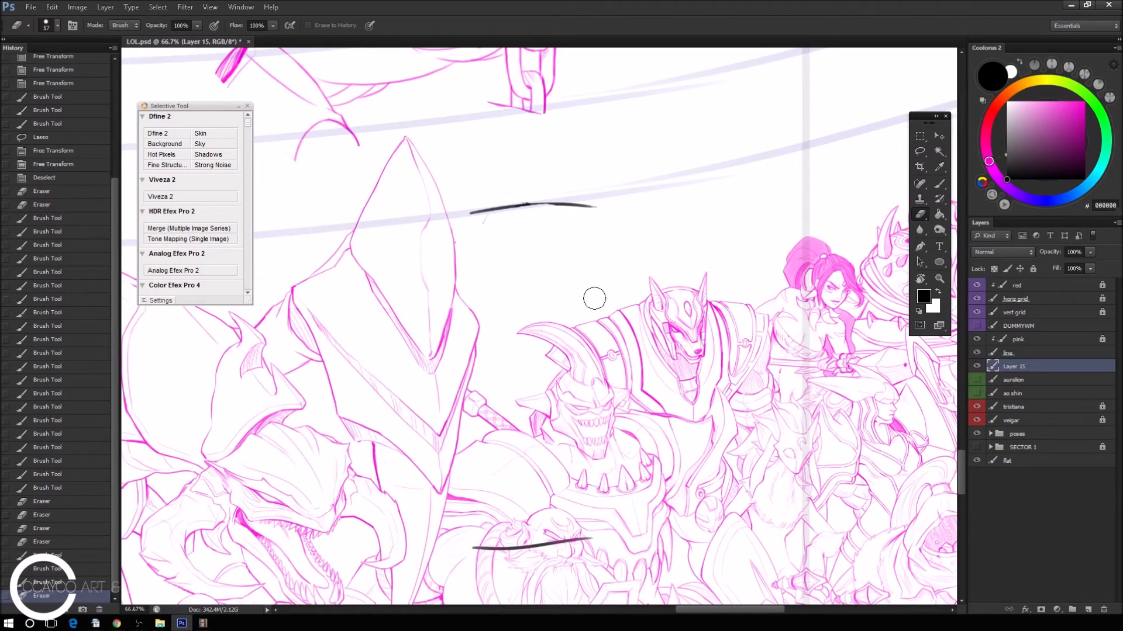
Scroll the Layers panel to the poses group, expand it, and zoom out to the whole artwork.
scroll(594, 298, down, 1)
scroll(643, 302, down, 1)
scroll(659, 299, down, 1)
scroll(701, 403, down, 1)
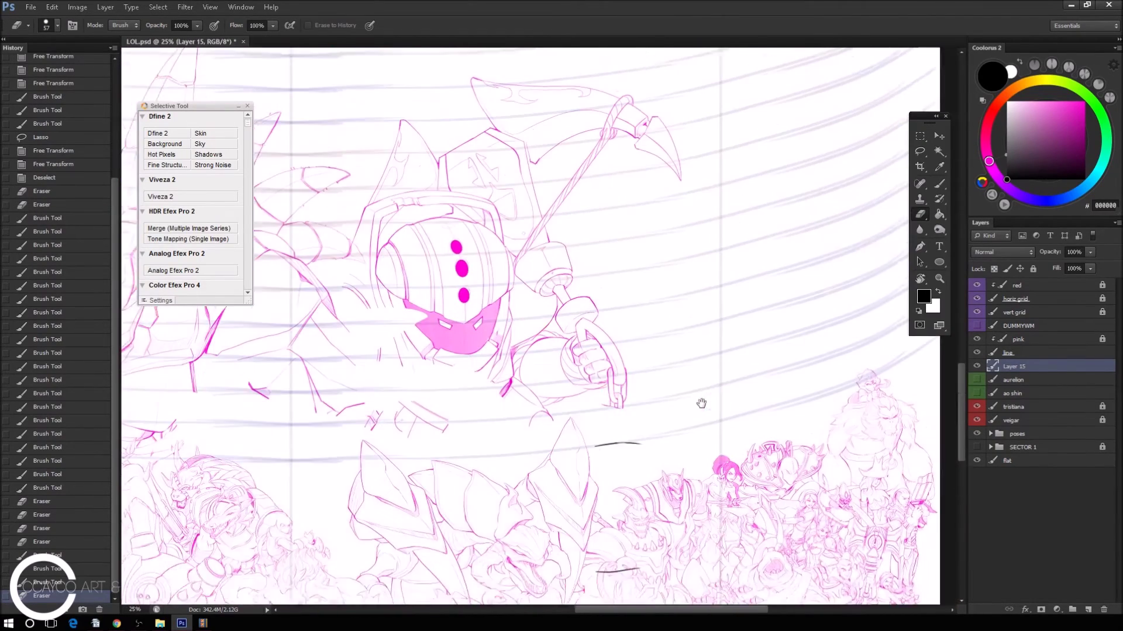
scroll(701, 404, down, 1)
click(977, 447)
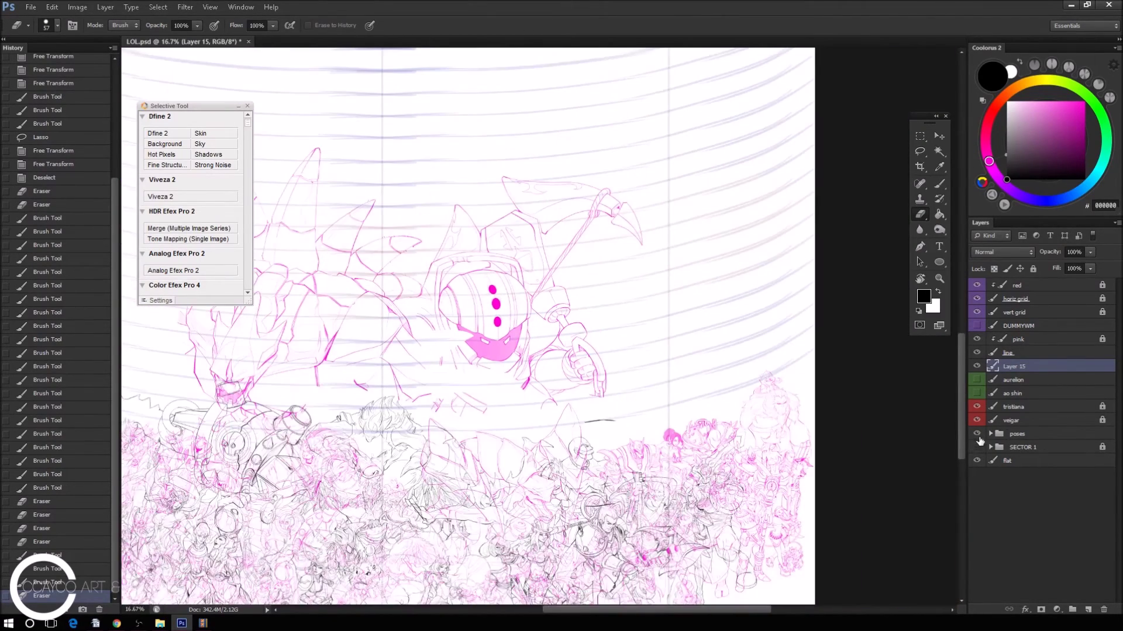
click(990, 434)
key(ctrl+minus)
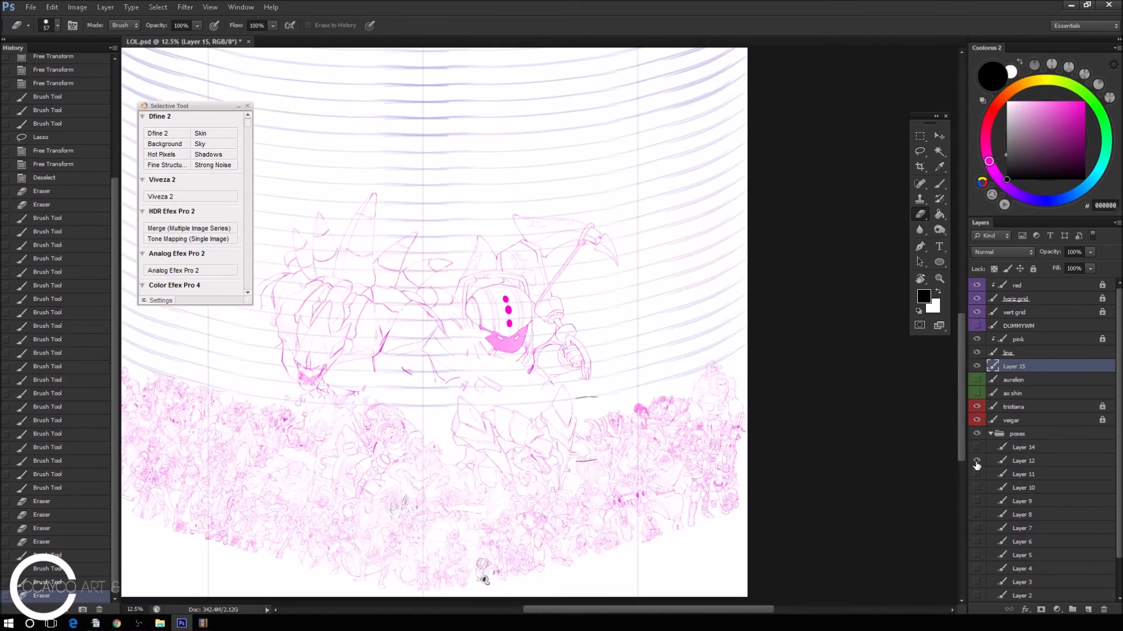
Compare Layers 12, 11, 10 and 8, settling on Layer 9's pose grid as visible.
click(976, 461)
click(977, 474)
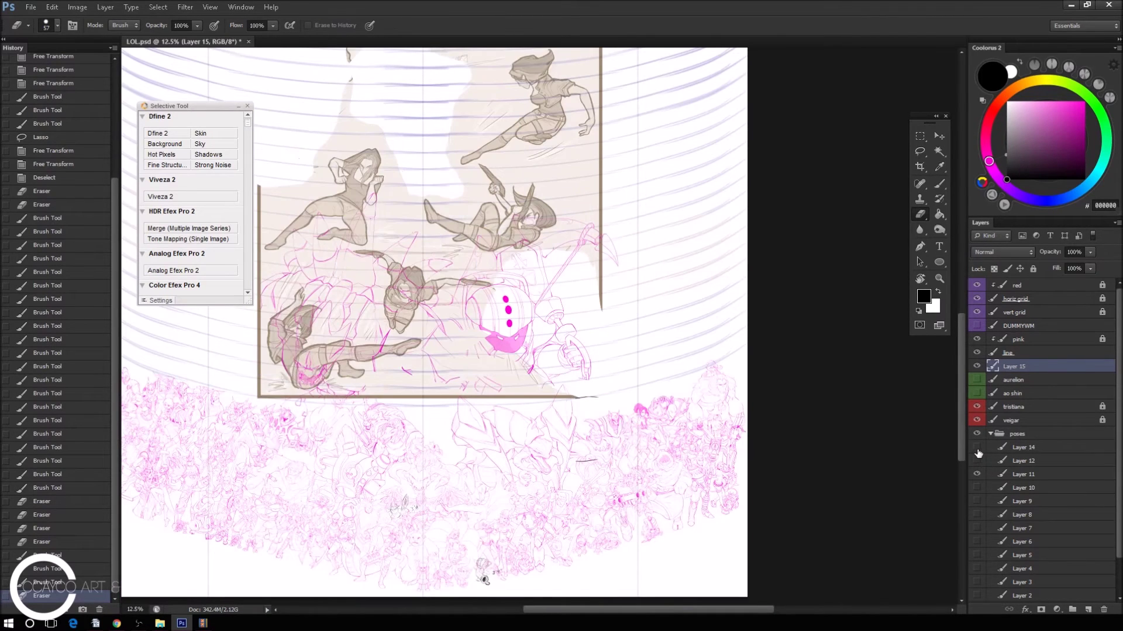
click(977, 447)
click(977, 474)
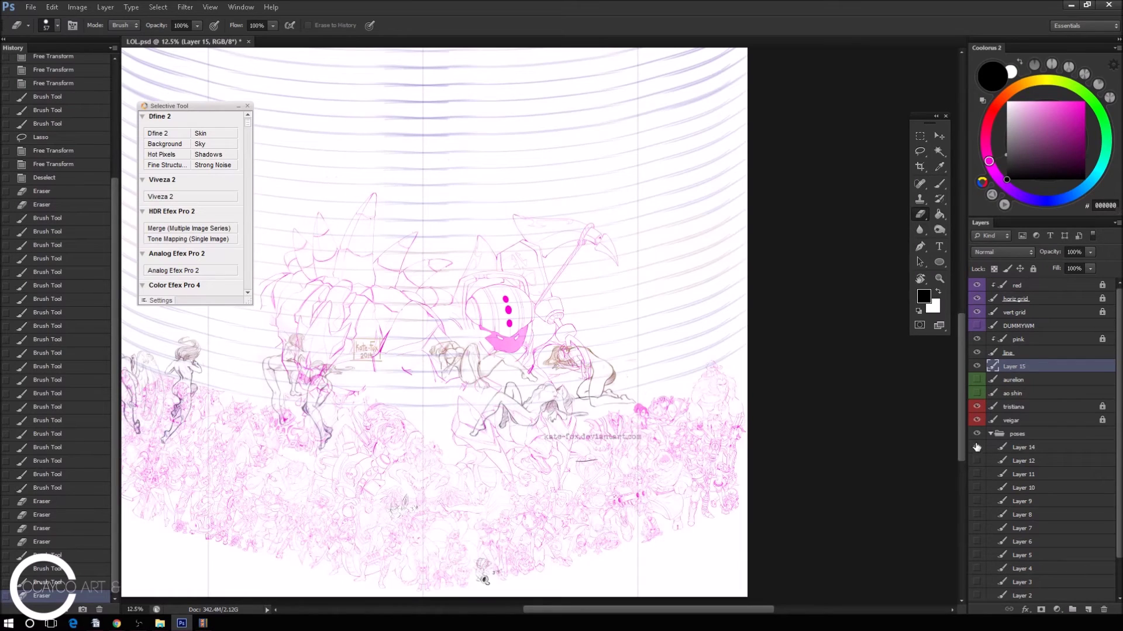
click(976, 447)
click(976, 474)
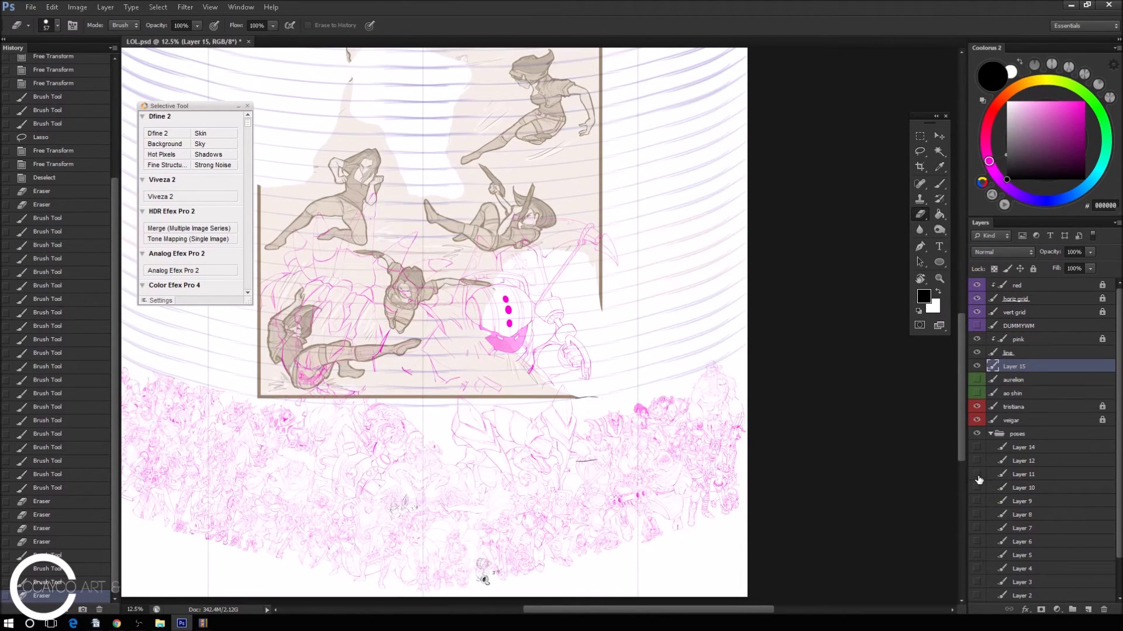
click(977, 475)
click(976, 488)
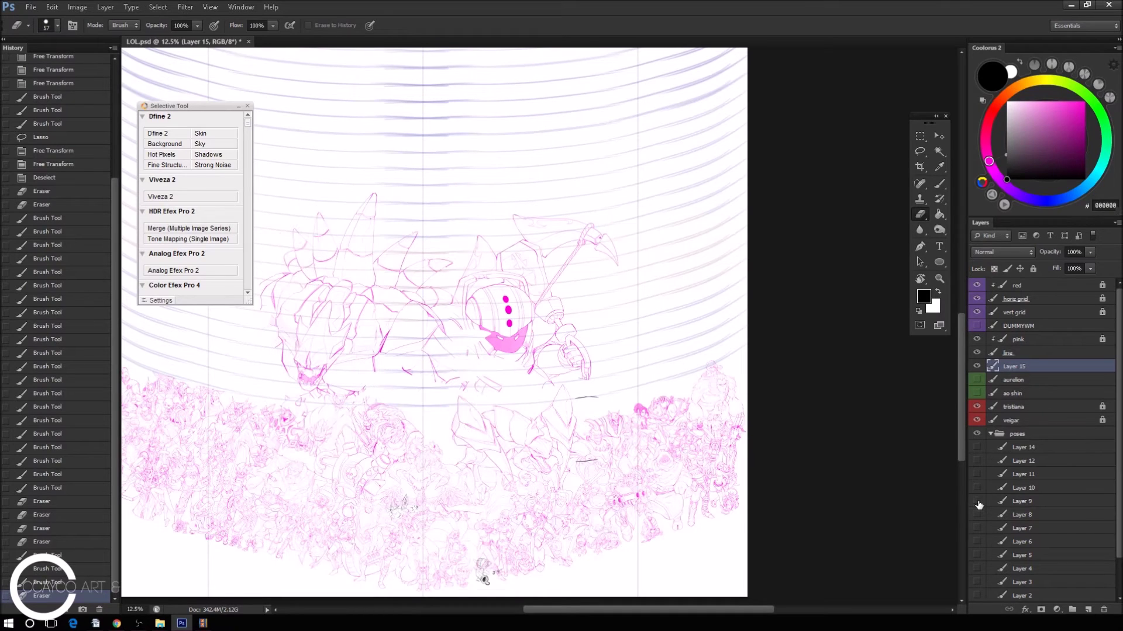
click(977, 501)
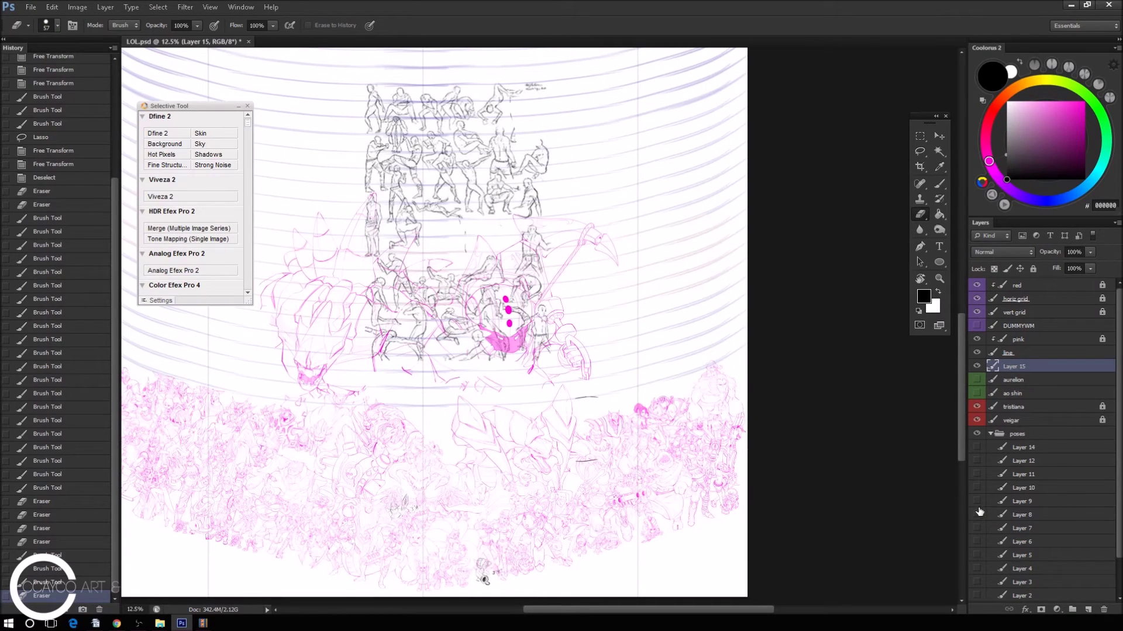
click(977, 514)
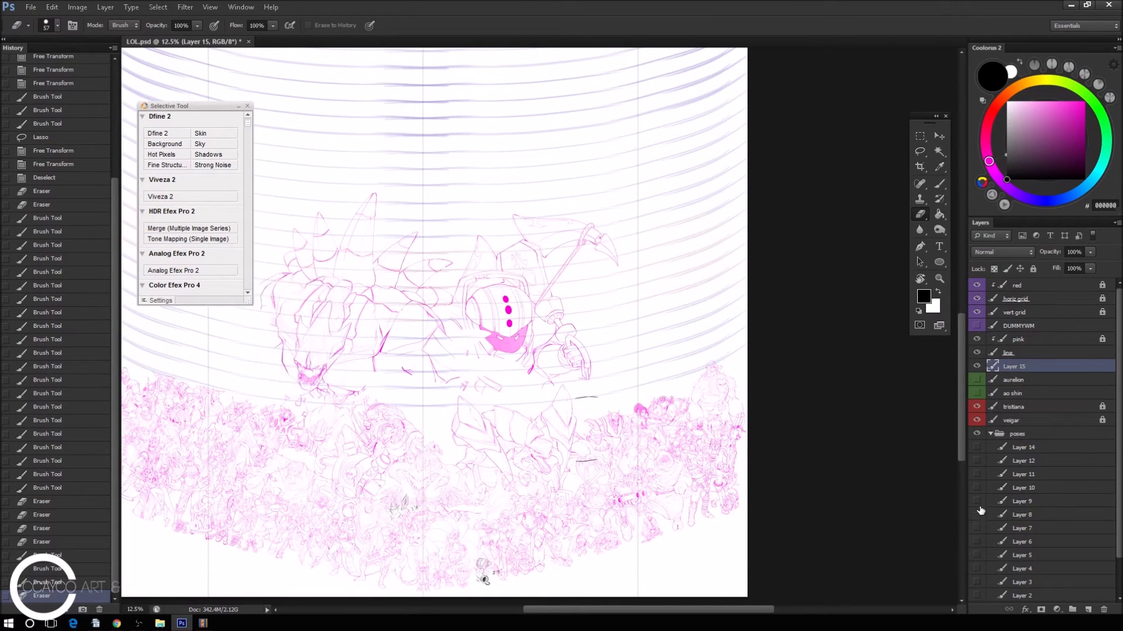
scroll(445, 328, up, 2)
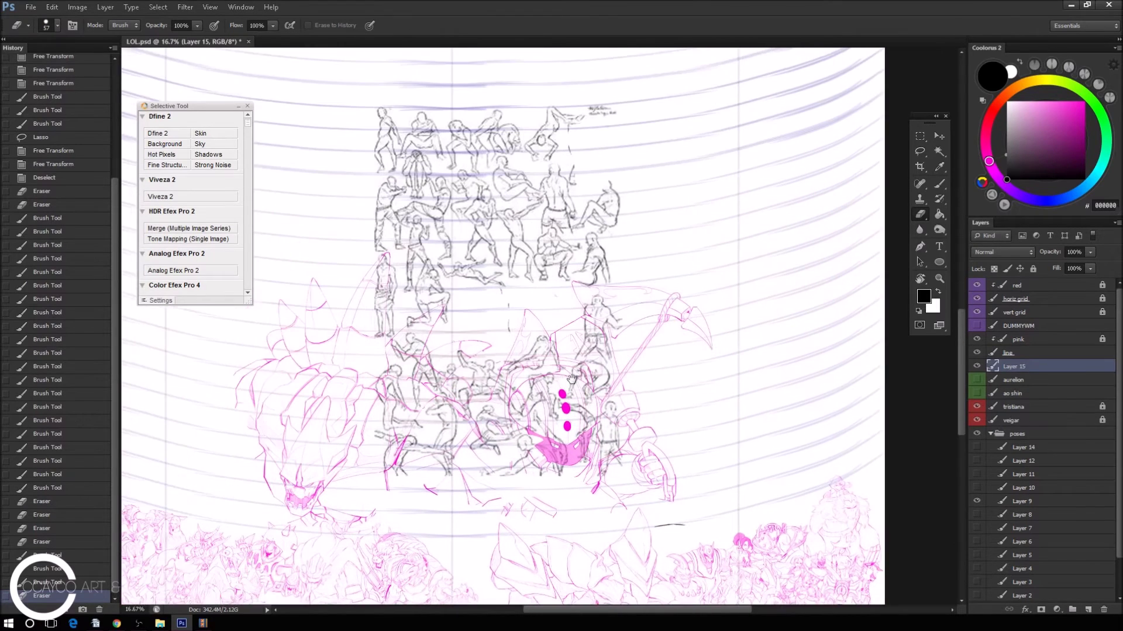
click(920, 151)
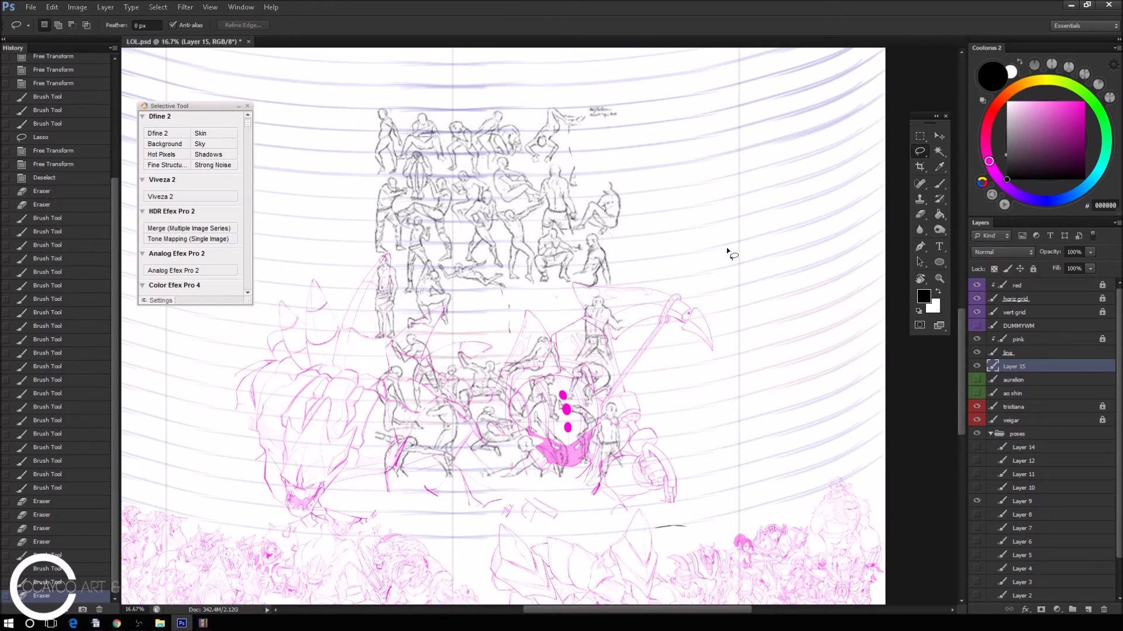
Hide the large pose sheets, then enlarge and reposition the small pose sheet over the canvas.
click(976, 501)
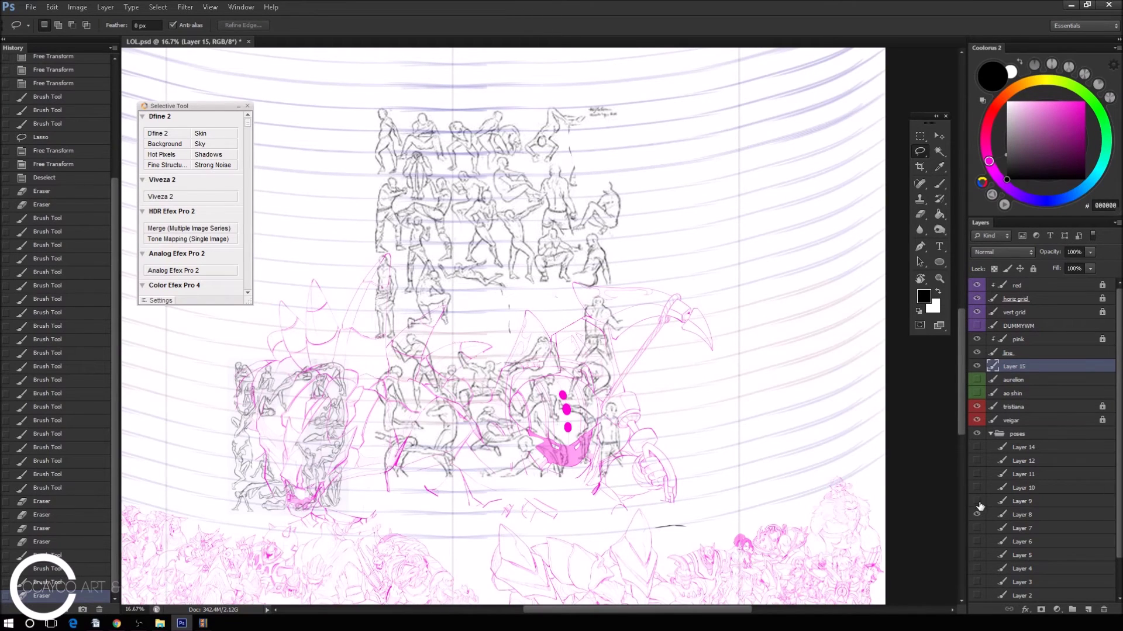
click(1019, 514)
key(ctrl+t)
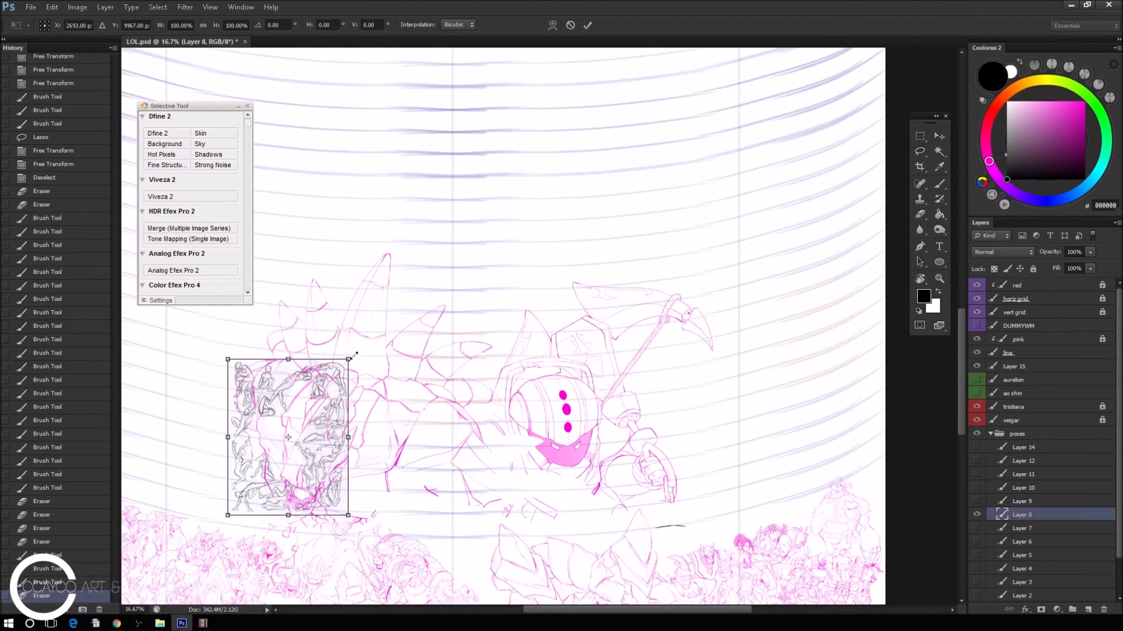
mouse_move(464, 263)
mouse_down()
mouse_move(589, 155)
mouse_move(582, 111)
mouse_up()
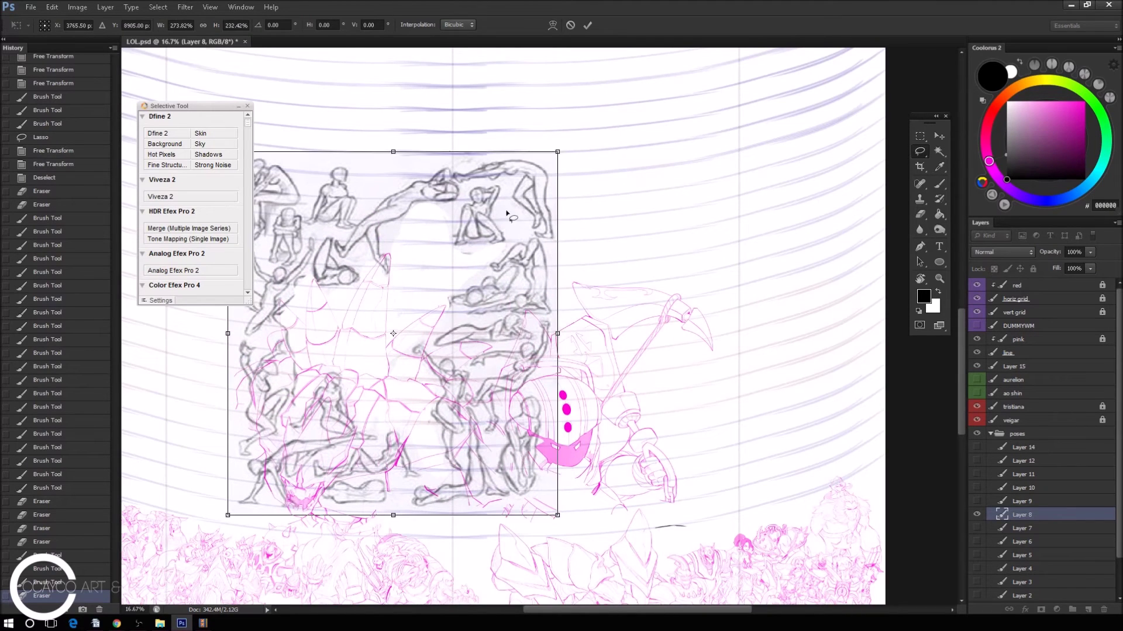
key(Return)
key(l)
key(ctrl+t)
drag(512, 218, 576, 168)
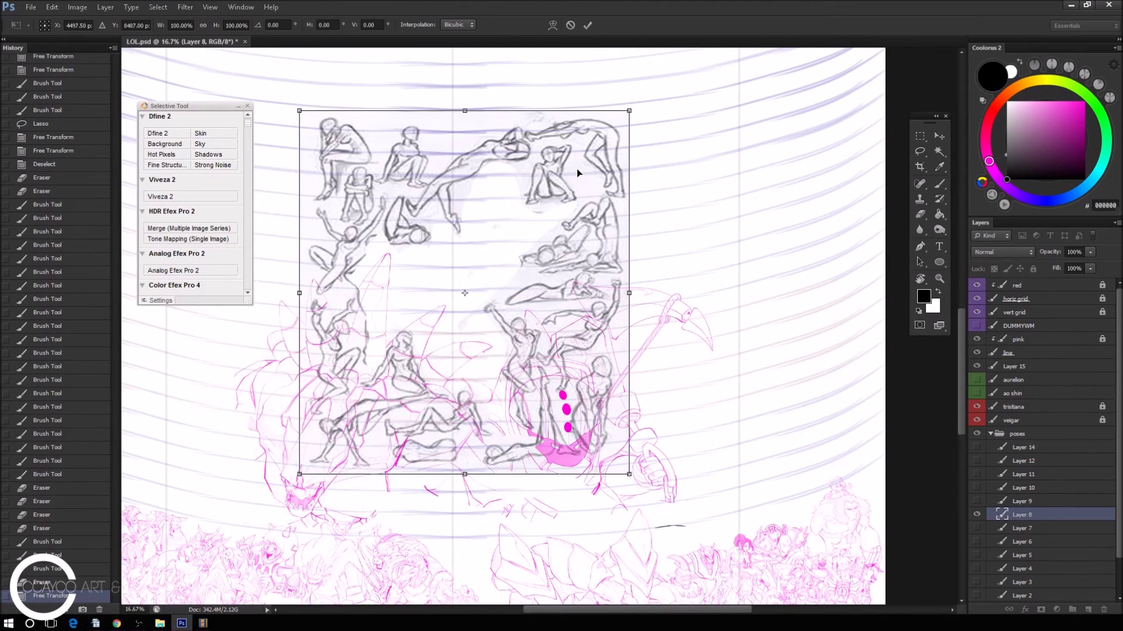
key(Return)
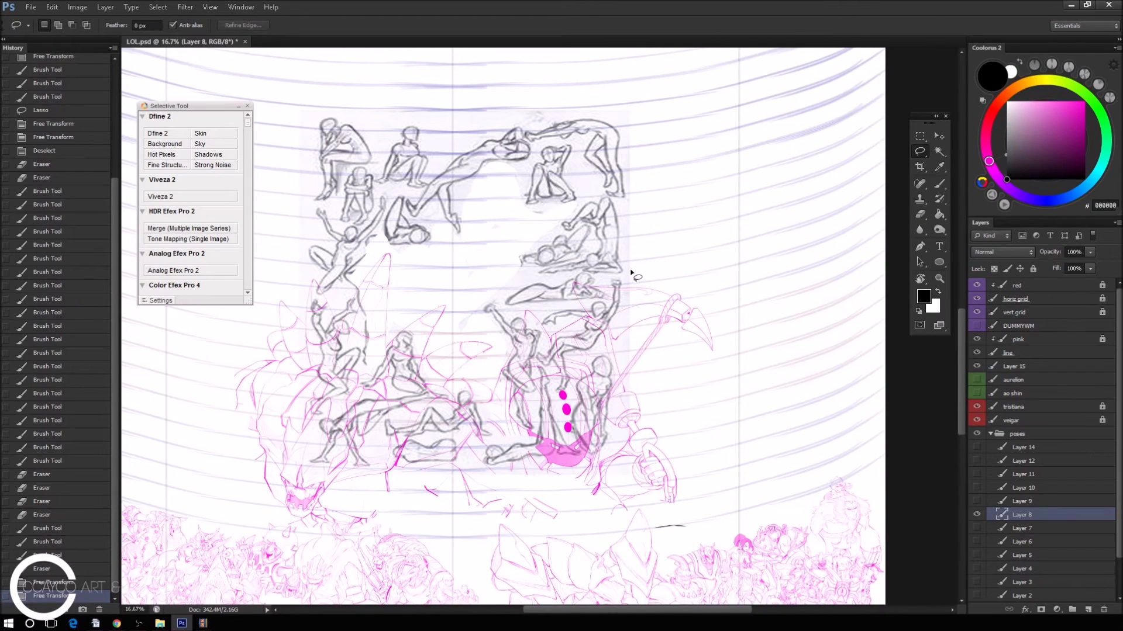
Switch to the sword-fighting figures on Layer 7 and copy one standing figure onto new Layer 16.
click(976, 528)
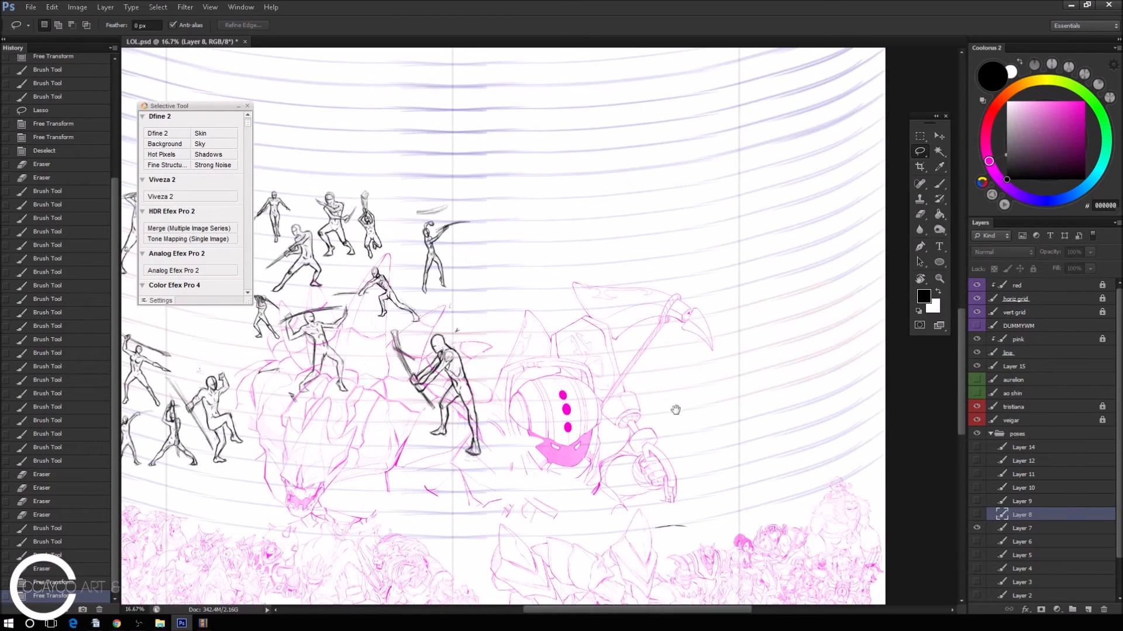
scroll(671, 406, left, 4)
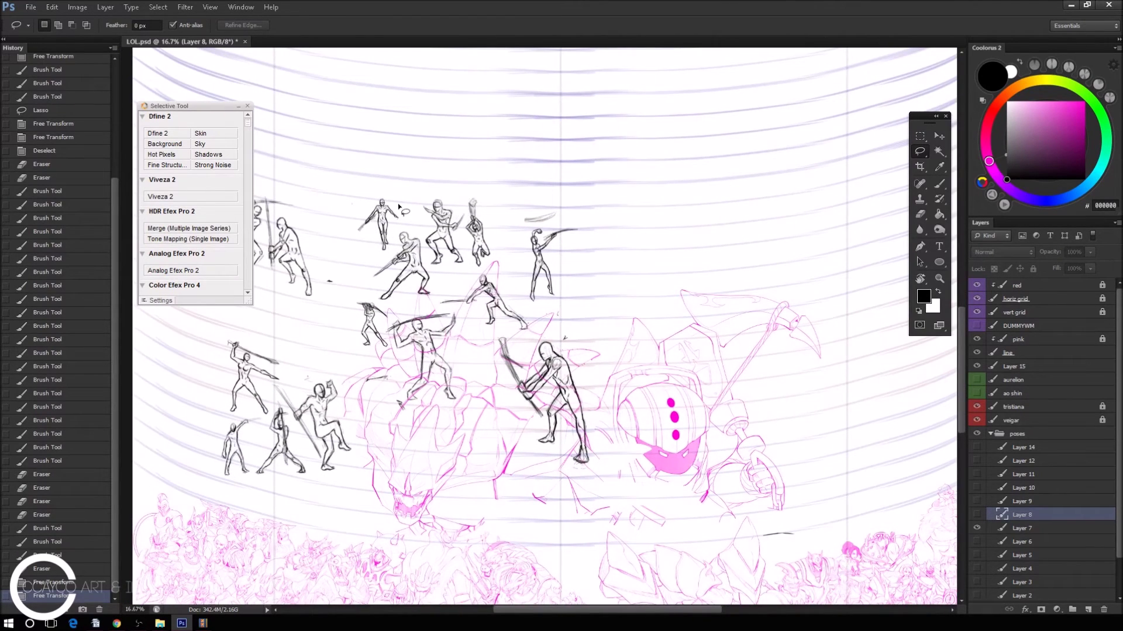
drag(388, 178, 386, 177)
key(ctrl+c)
key(ctrl+v)
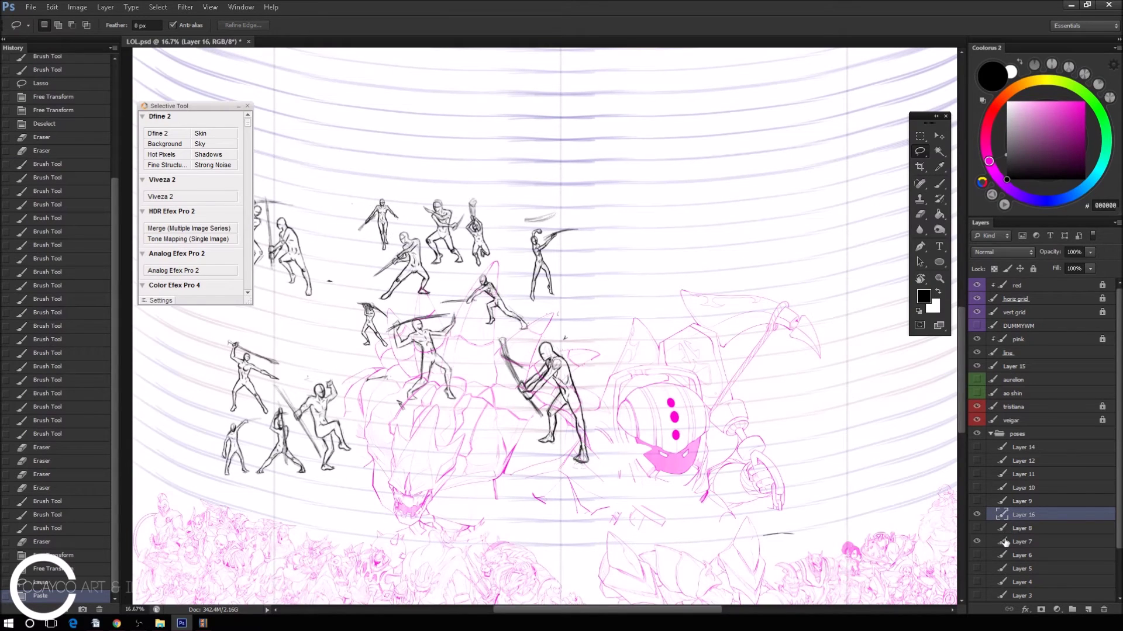
key(ctrl+z)
key(ctrl+z)
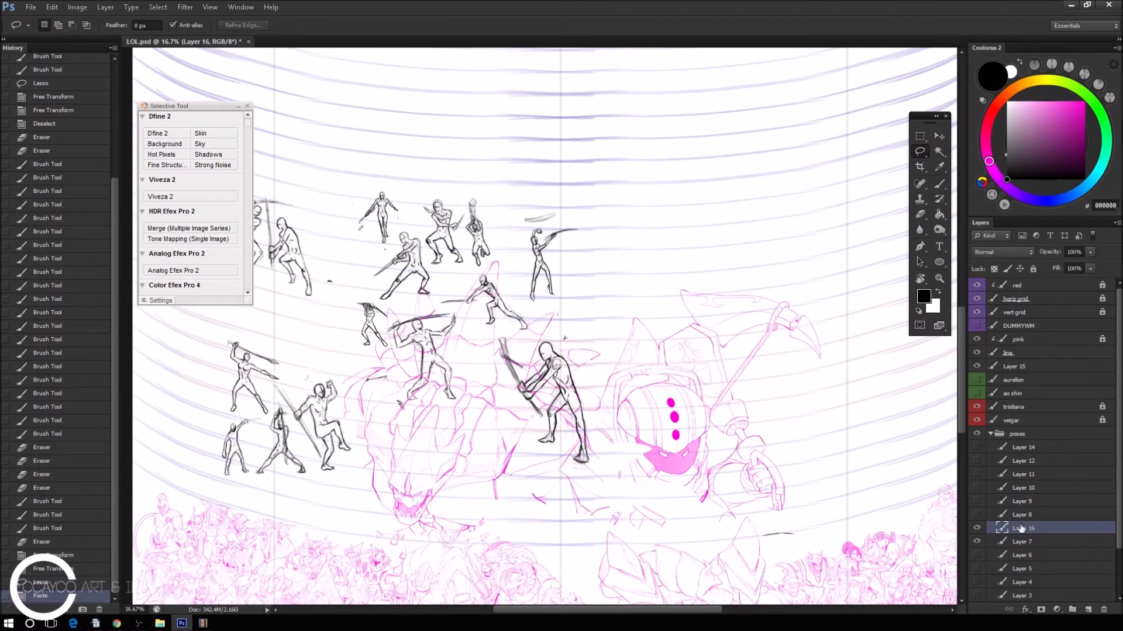
Delete that figure from Layer 7 using its loaded selection, then hide Layer 7 and select Layer 16.
ctrl+click(1000, 532)
key(Delete)
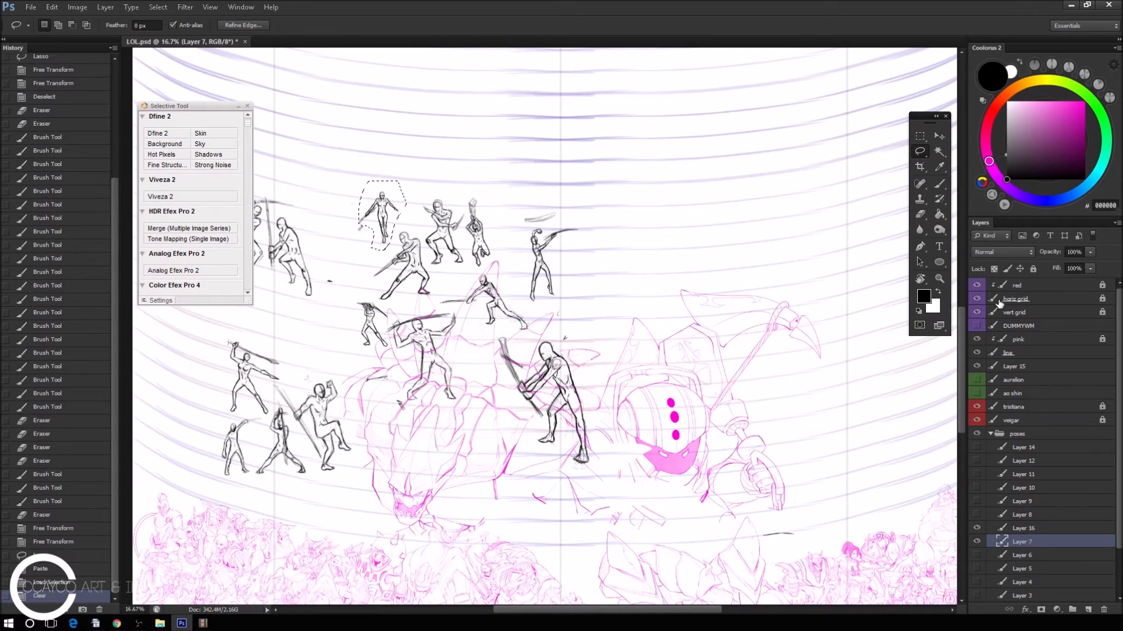
key(ctrl+d)
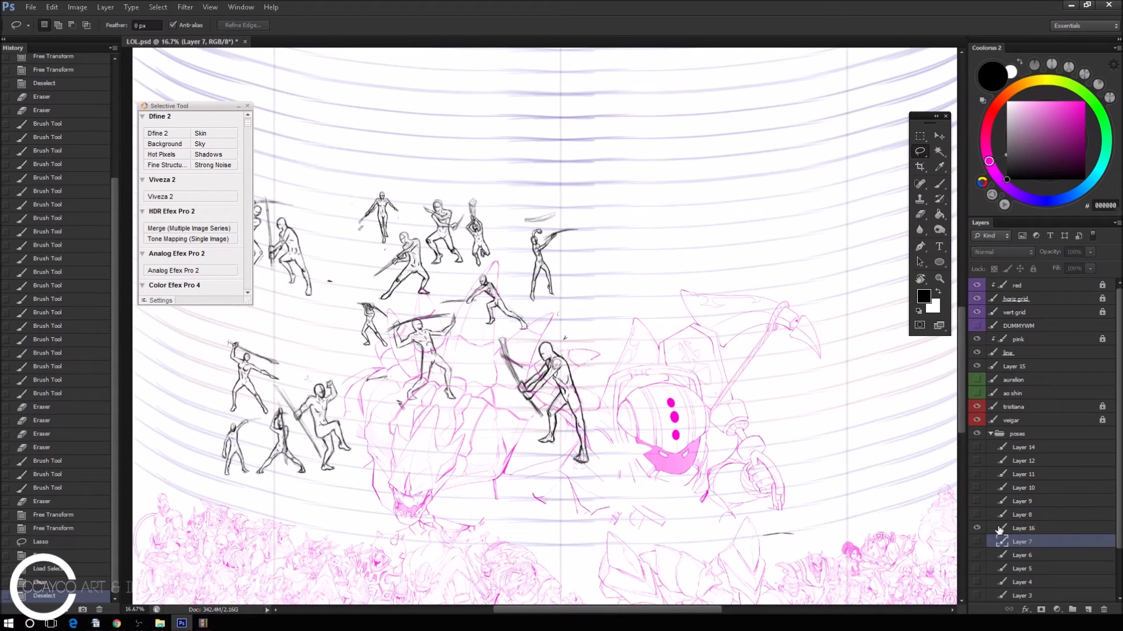
click(976, 542)
click(1021, 528)
key(ctrl+t)
Move the lone figure down-right and place Layer 16 just below Layer 15.
drag(383, 220, 796, 430)
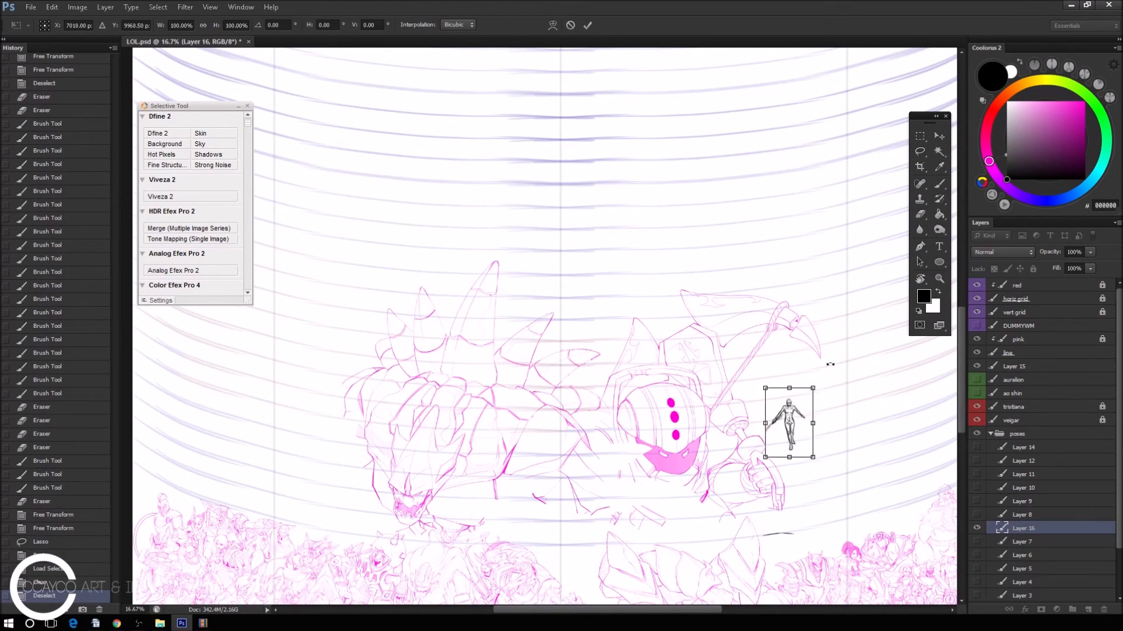
key(Return)
key(l)
drag(841, 326, 809, 152)
drag(1020, 528, 1020, 374)
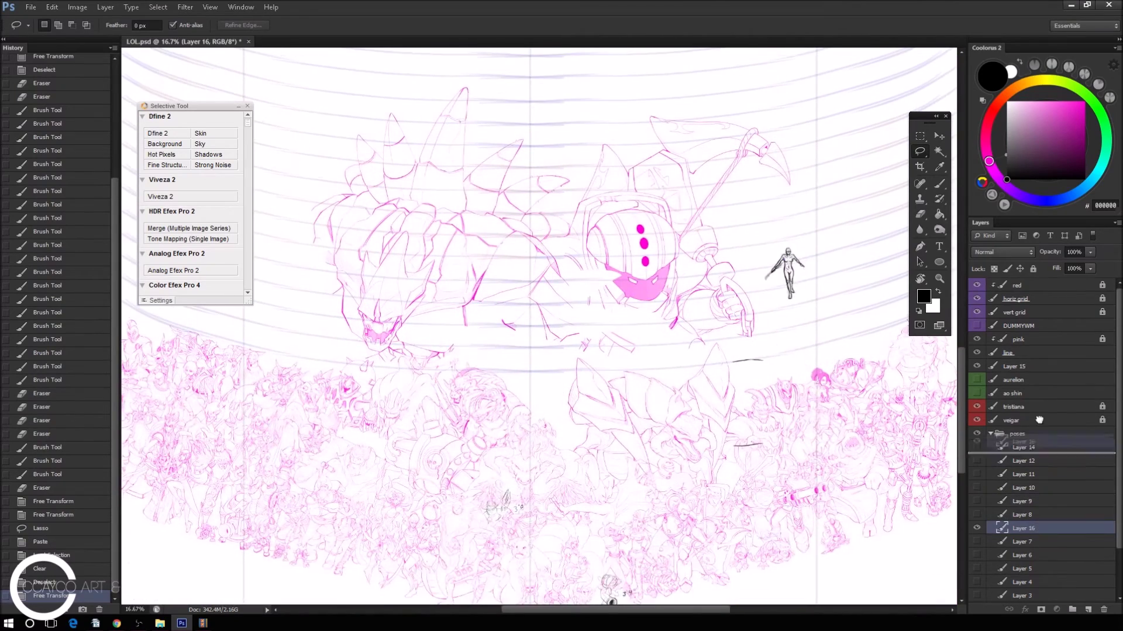
Move the figure down-left into the lower crowd and zoom in on it.
key(ctrl+t)
drag(798, 248, 762, 387)
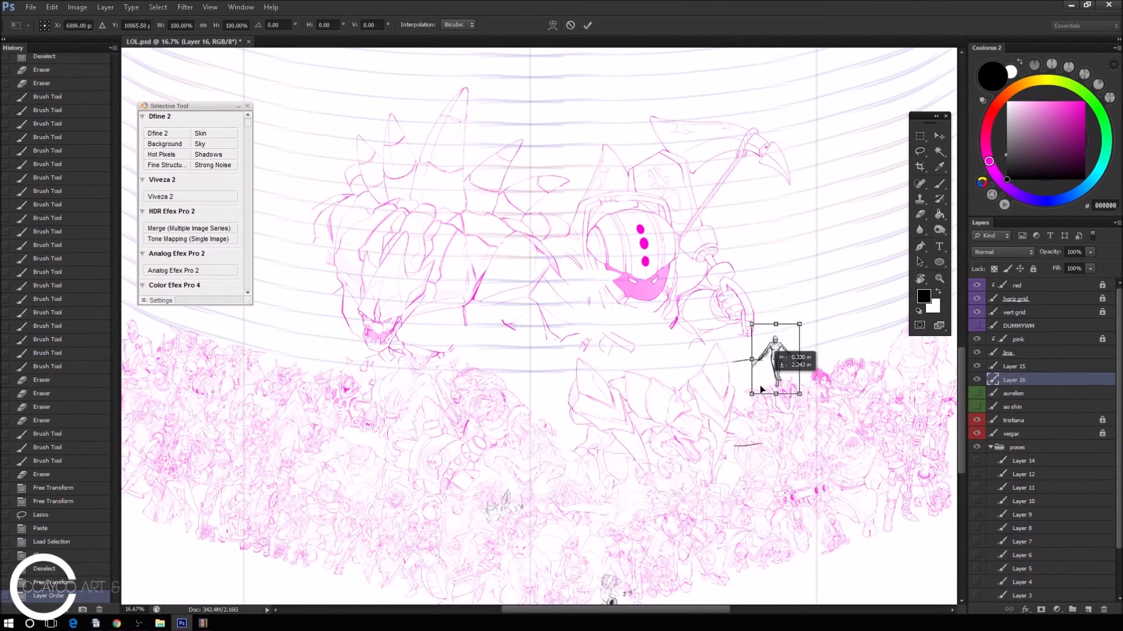
key(ctrl+plus)
key(ctrl+plus)
scroll(626, 314, right, 5)
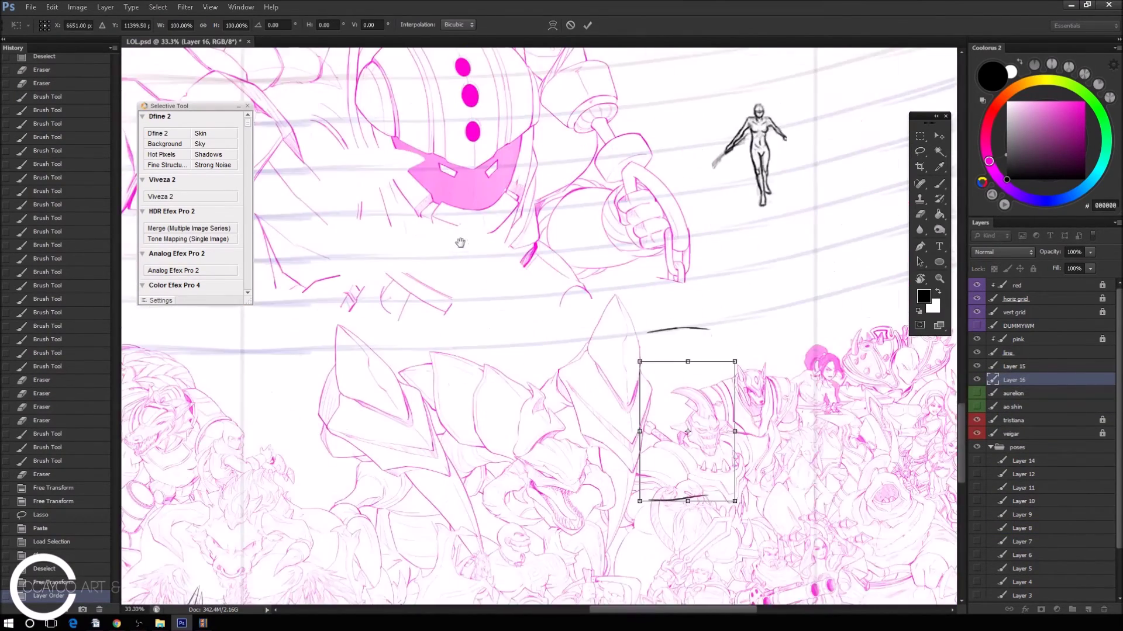
scroll(459, 243, down, 3)
key(Return)
key(ctrl+plus)
scroll(587, 342, right, 3)
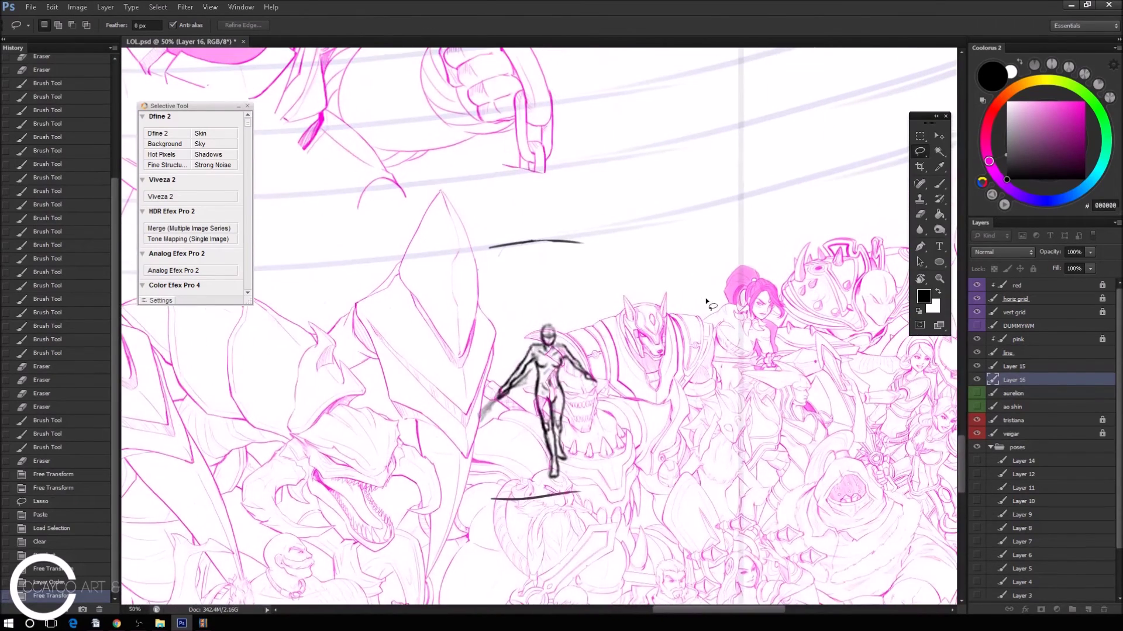
Scale the figure up and nudge it slightly left over the crowd.
key(ctrl+t)
drag(576, 352, 560, 364)
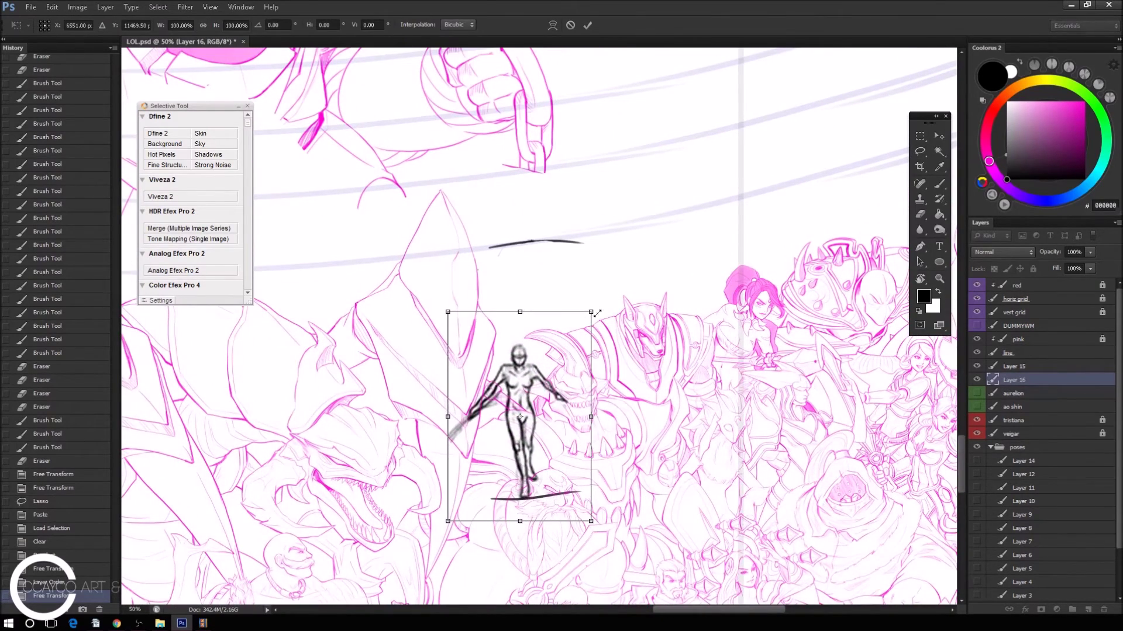
mouse_move(604, 308)
mouse_down()
mouse_move(644, 227)
mouse_move(687, 175)
mouse_up()
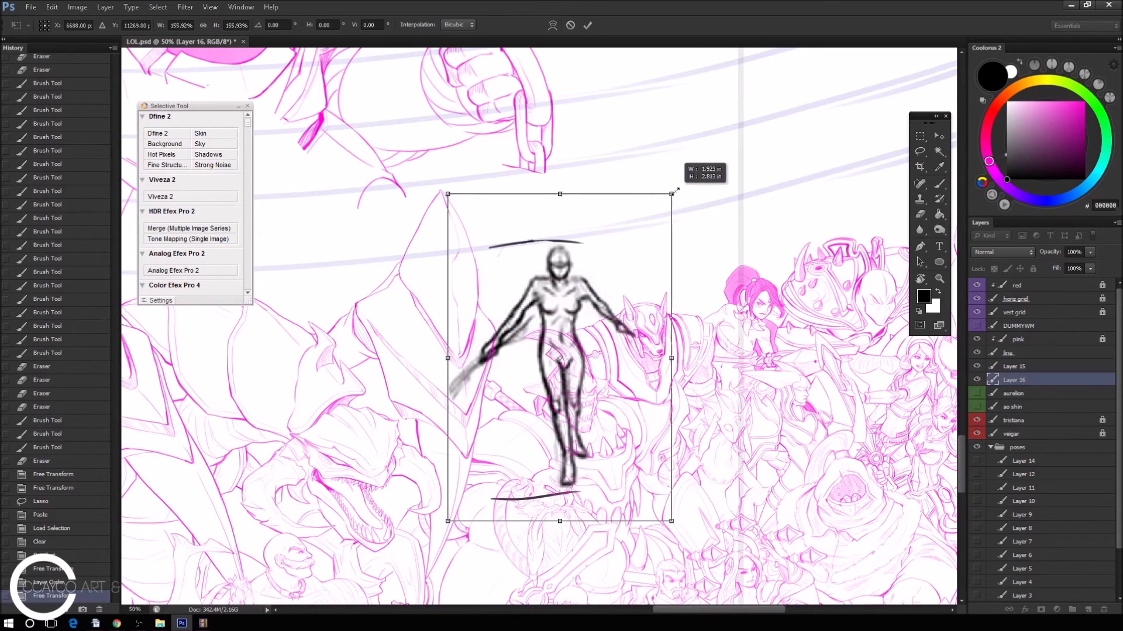
drag(638, 239, 619, 239)
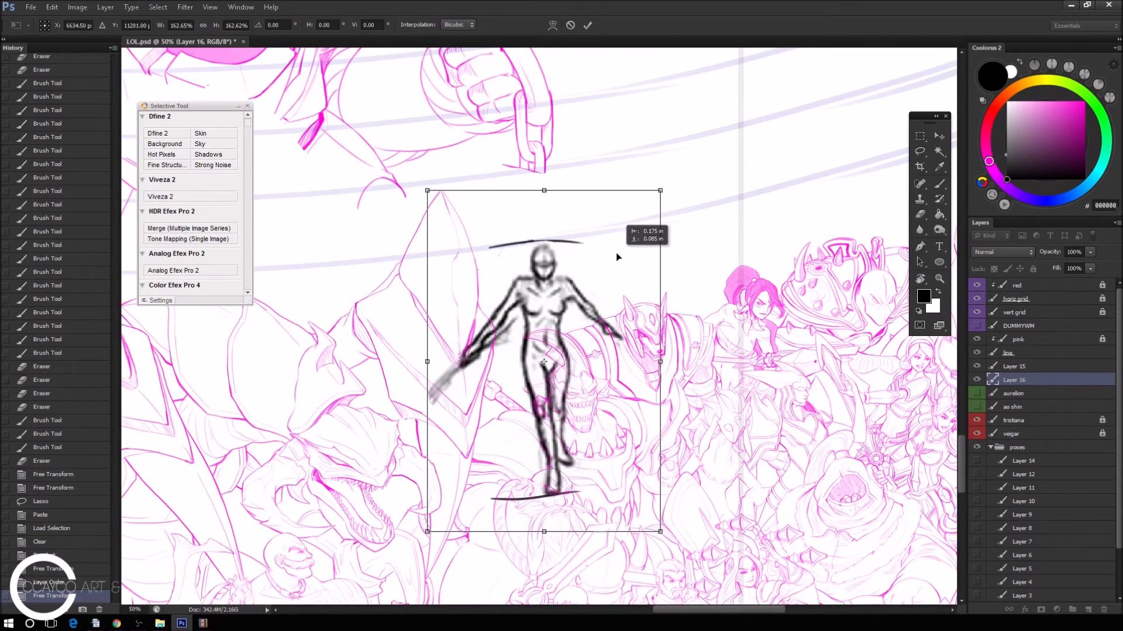
key(Return)
key(l)
key(ctrl+t)
drag(662, 199, 687, 173)
drag(639, 228, 625, 232)
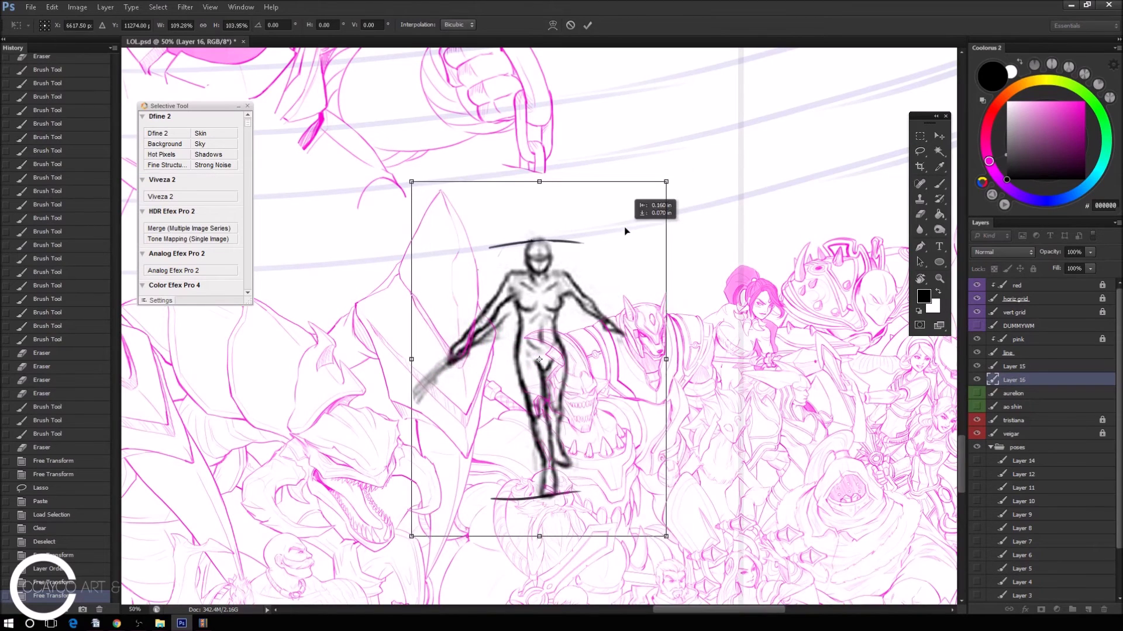
key(Return)
Tilt the figure clockwise and settle it into its final spot in the crowd.
key(ctrl+t)
mouse_move(592, 310)
mouse_down()
mouse_move(796, 361)
mouse_move(616, 310)
mouse_up()
drag(701, 378, 701, 389)
drag(658, 391, 622, 396)
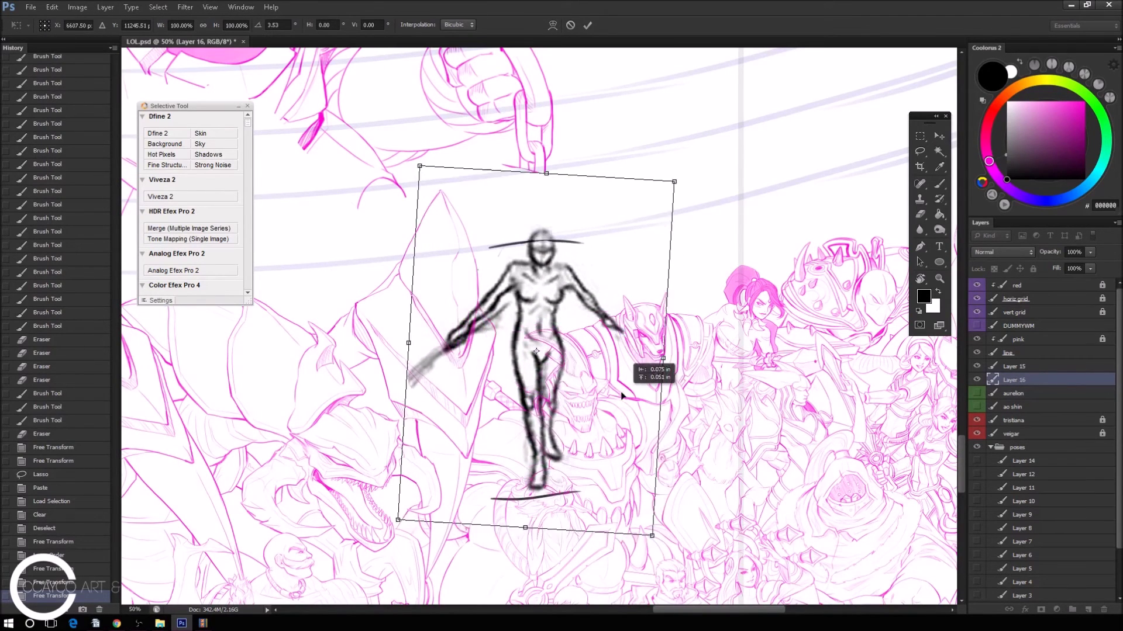
drag(695, 386, 726, 438)
mouse_move(654, 421)
mouse_down()
mouse_move(611, 439)
mouse_move(619, 429)
mouse_up()
key(Return)
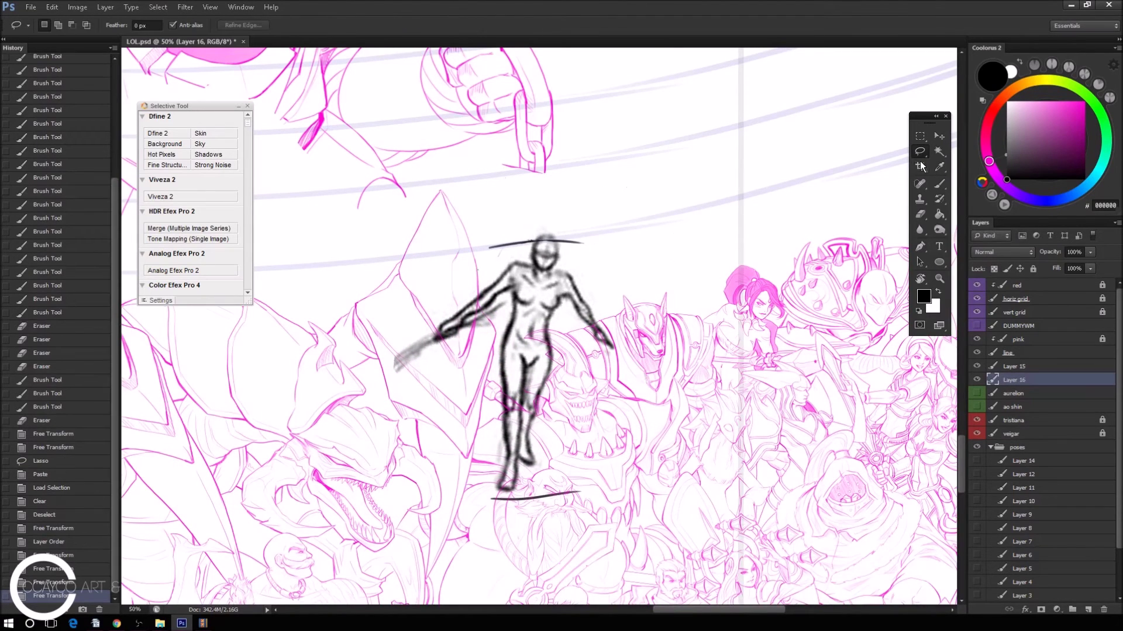
key(ctrl+t)
drag(595, 314, 592, 322)
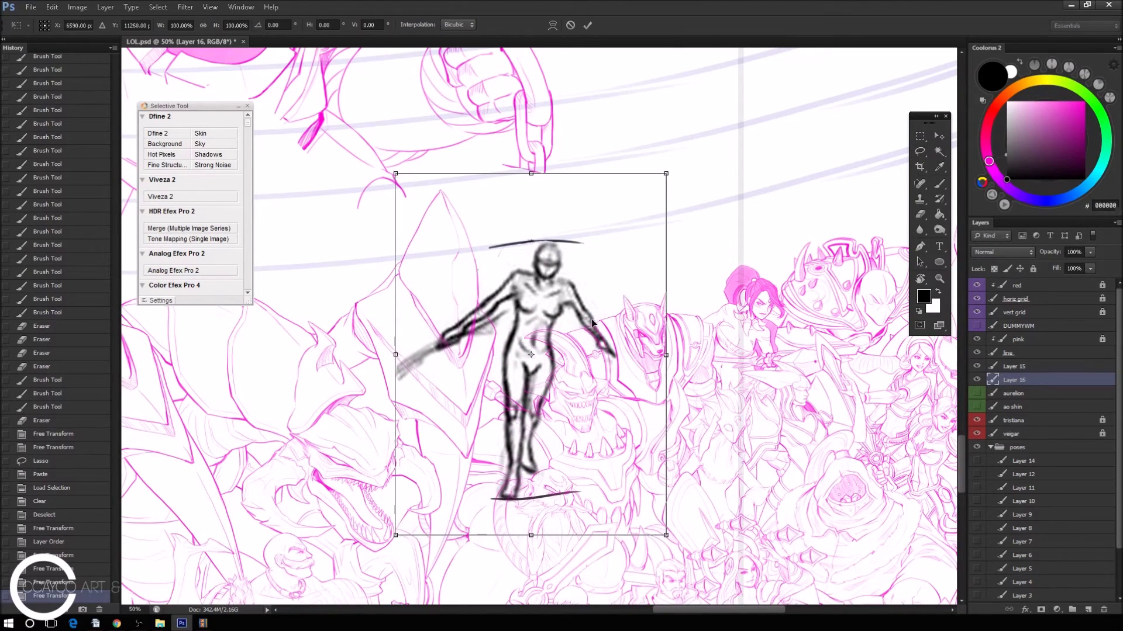
key(Return)
Erase the stray strokes inside the figure's head.
key(ctrl+plus)
key(e)
mouse_move(557, 234)
mouse_down()
mouse_move(550, 248)
mouse_move(543, 236)
mouse_move(564, 241)
mouse_up()
key(b)
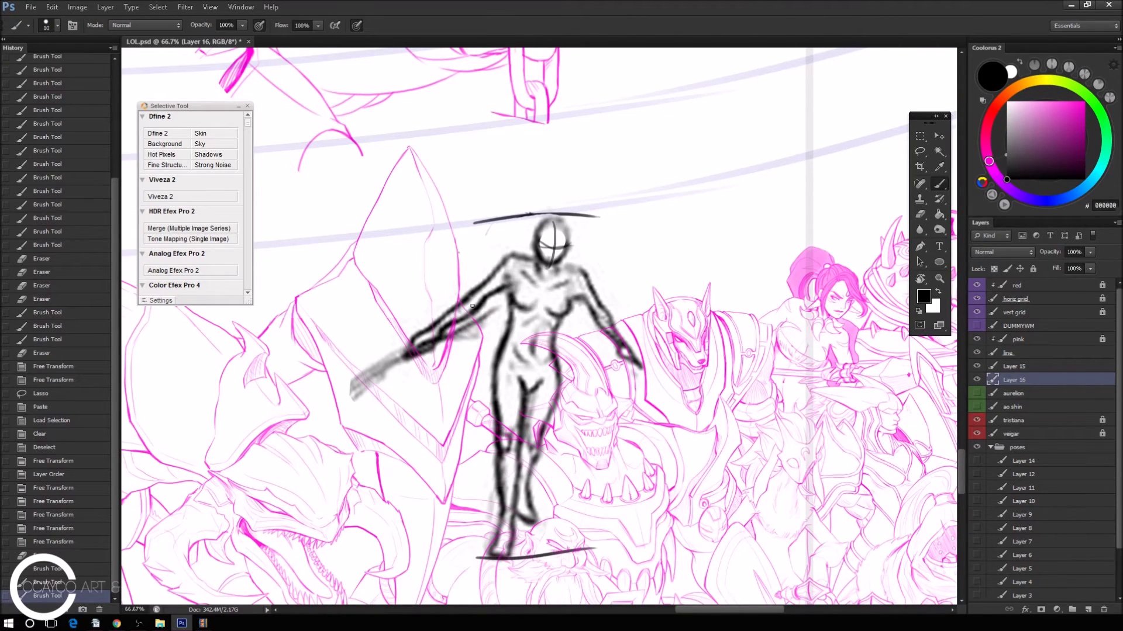
Erase the grey smudges along the left arm, right forearm and hand.
drag(491, 262, 459, 308)
key(ctrl+z)
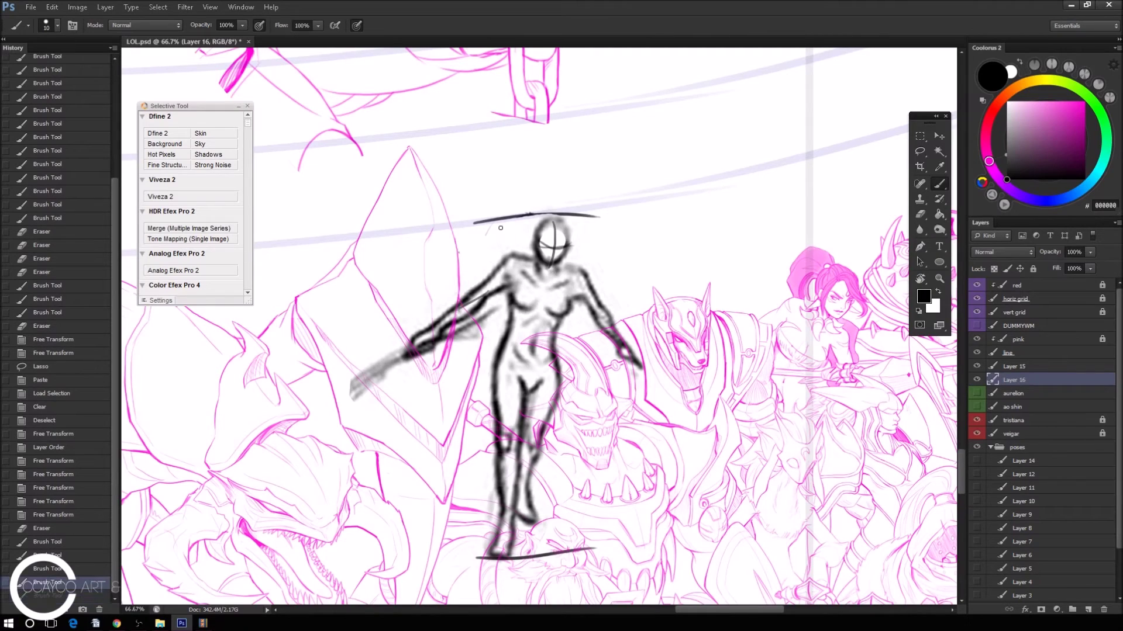
drag(466, 316, 494, 255)
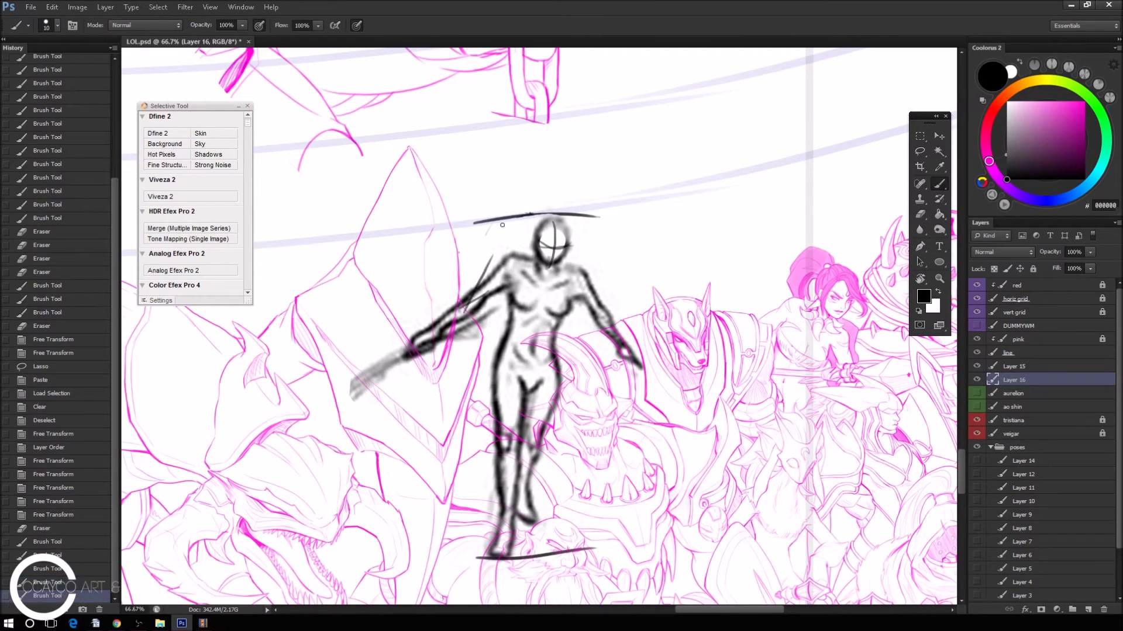
key(ctrl+z)
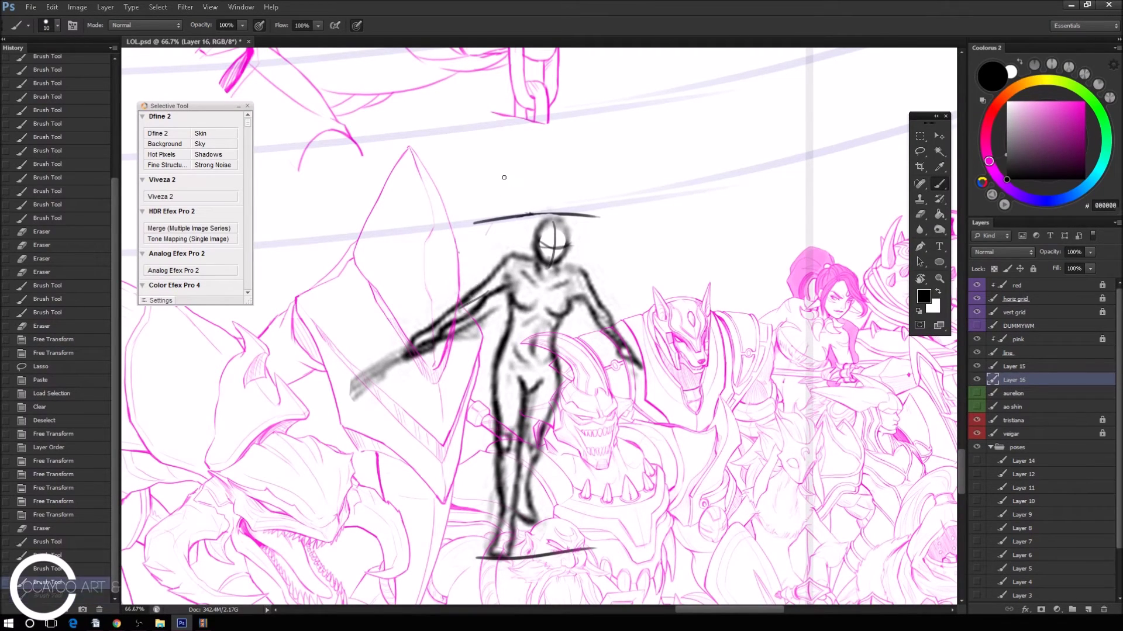
key(e)
drag(454, 310, 427, 368)
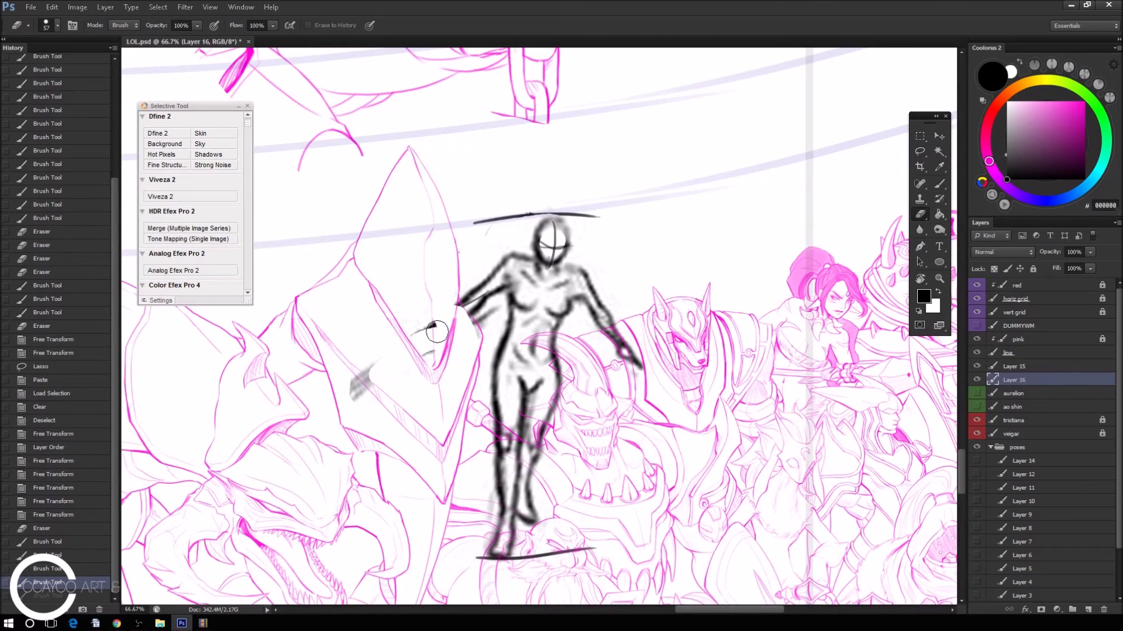
mouse_move(634, 348)
mouse_down()
mouse_move(648, 351)
mouse_move(622, 374)
mouse_up()
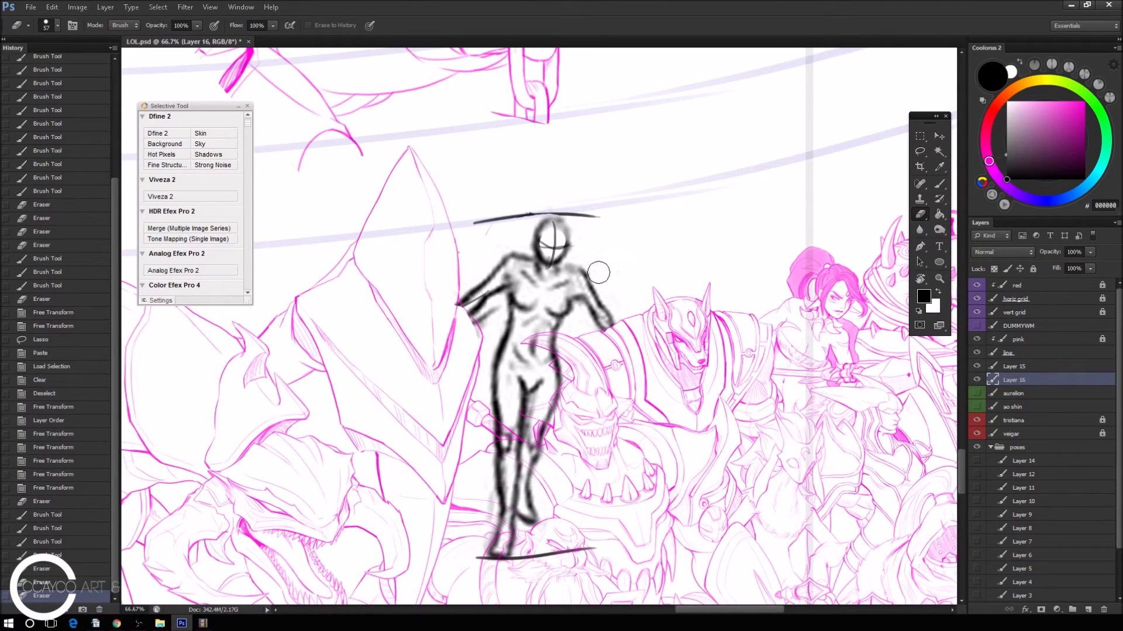
drag(628, 327, 608, 345)
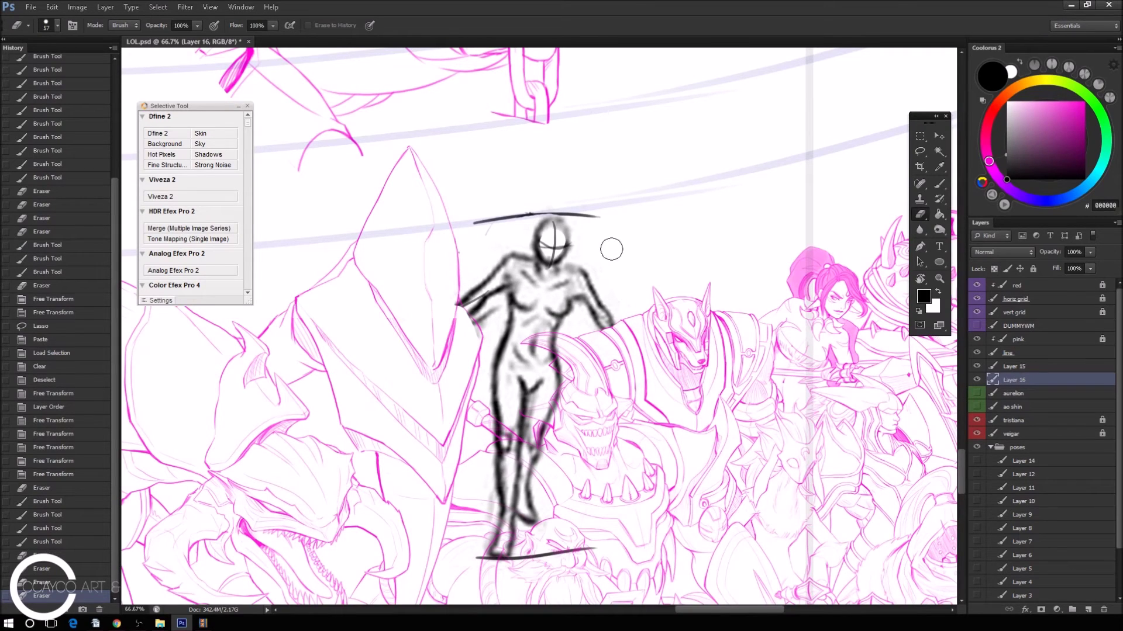
Merge the figure sketch into Layer 15 and fade it to 24% opacity.
click(976, 366)
shift+click(1017, 366)
key(ctrl+e)
click(1091, 252)
drag(1040, 267, 1047, 268)
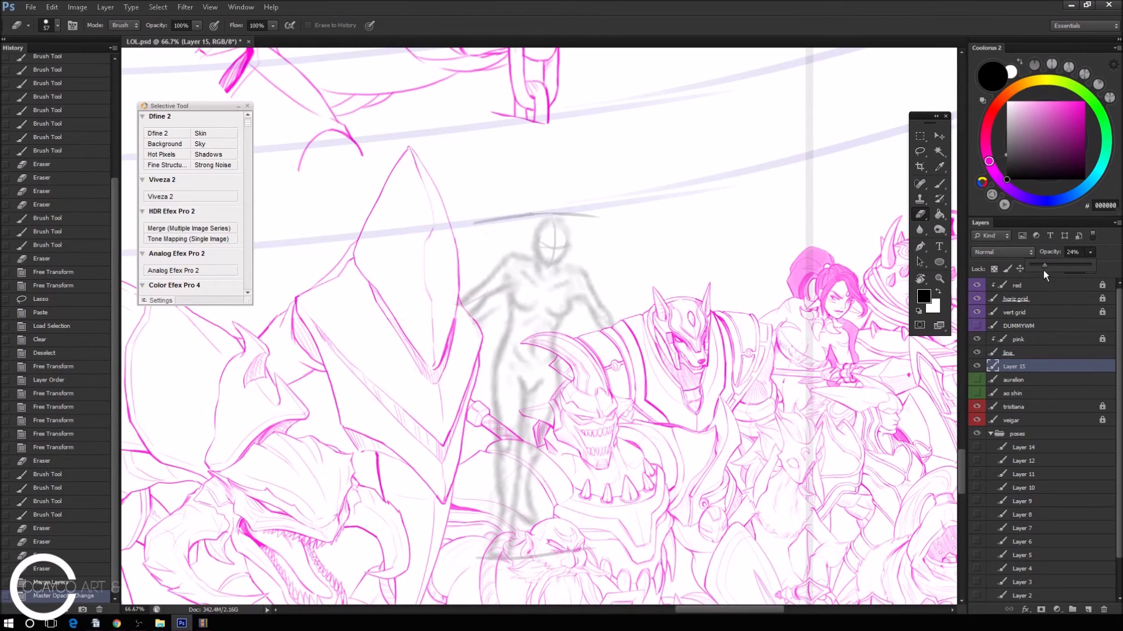
key(ctrl+t)
key(Escape)
Add a new empty Layer 16 above the sketch and zoom to 100% for inking.
click(1087, 610)
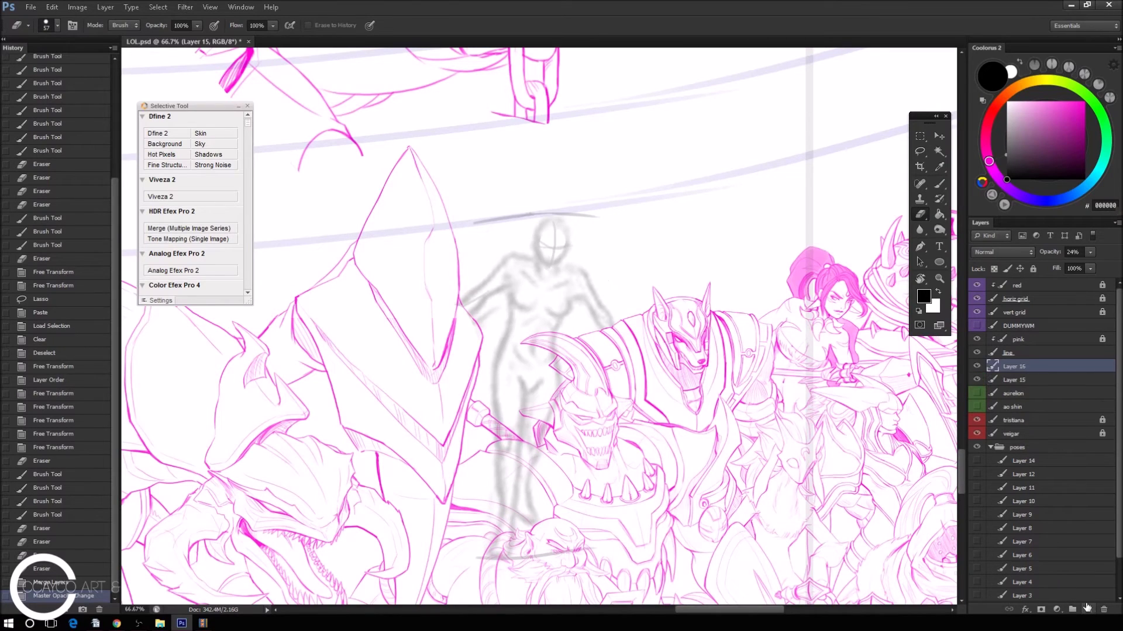
key(ctrl+plus)
key(b)
right_click(741, 212)
key(Escape)
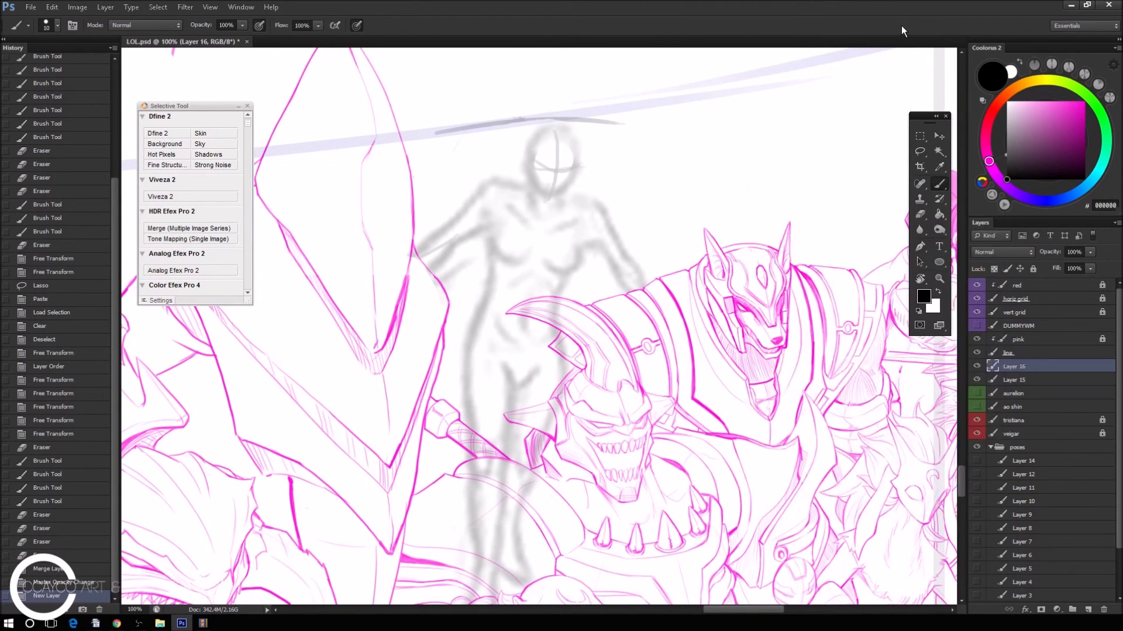
Undo a test stroke near the head and shrink the brush from 10 to 6 px.
drag(556, 127, 573, 167)
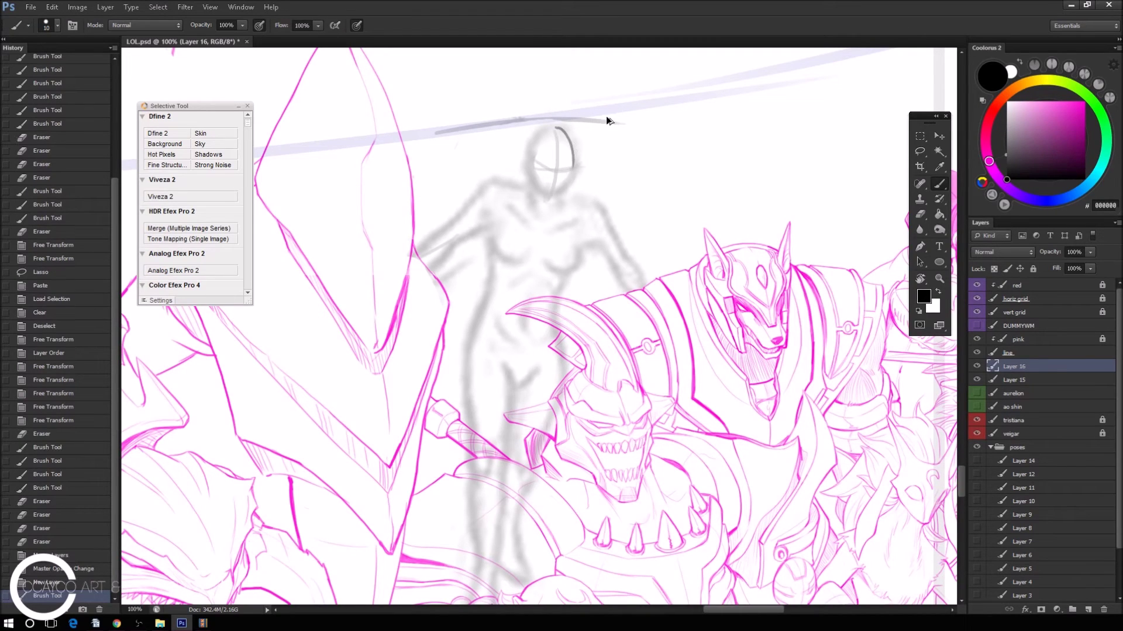
key(ctrl+z)
right_click(671, 96)
drag(690, 125, 688, 125)
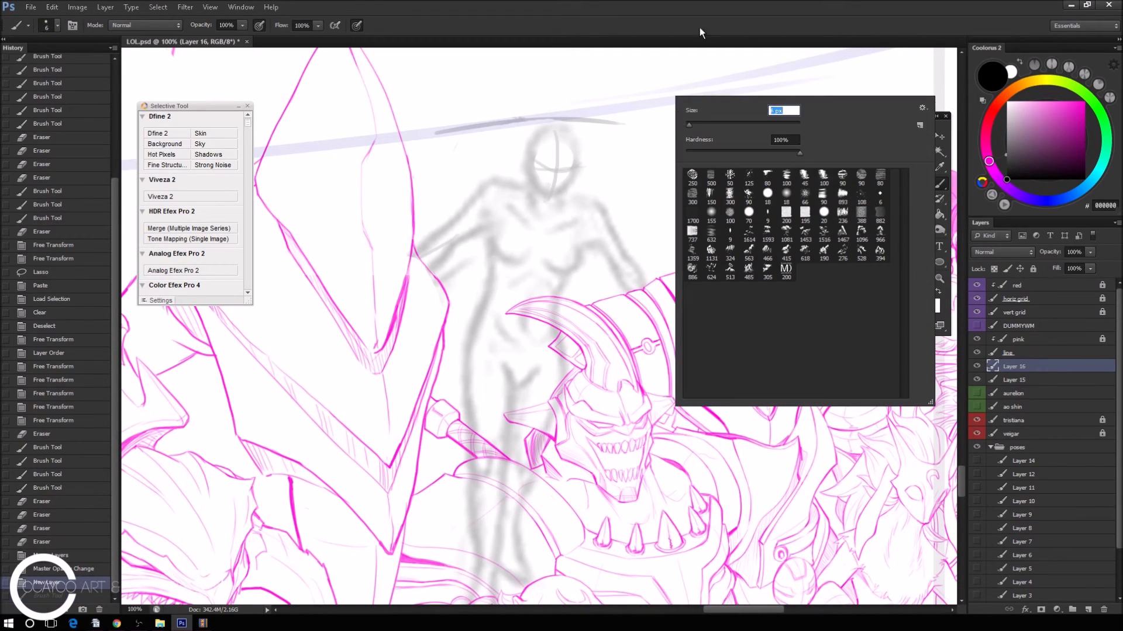
key(Return)
Ink the outline of the figure's head and its curved centre line.
drag(574, 143, 572, 175)
drag(555, 126, 537, 178)
drag(553, 124, 549, 194)
mouse_move(554, 128)
mouse_down()
mouse_move(558, 192)
mouse_move(566, 173)
mouse_move(546, 224)
mouse_up()
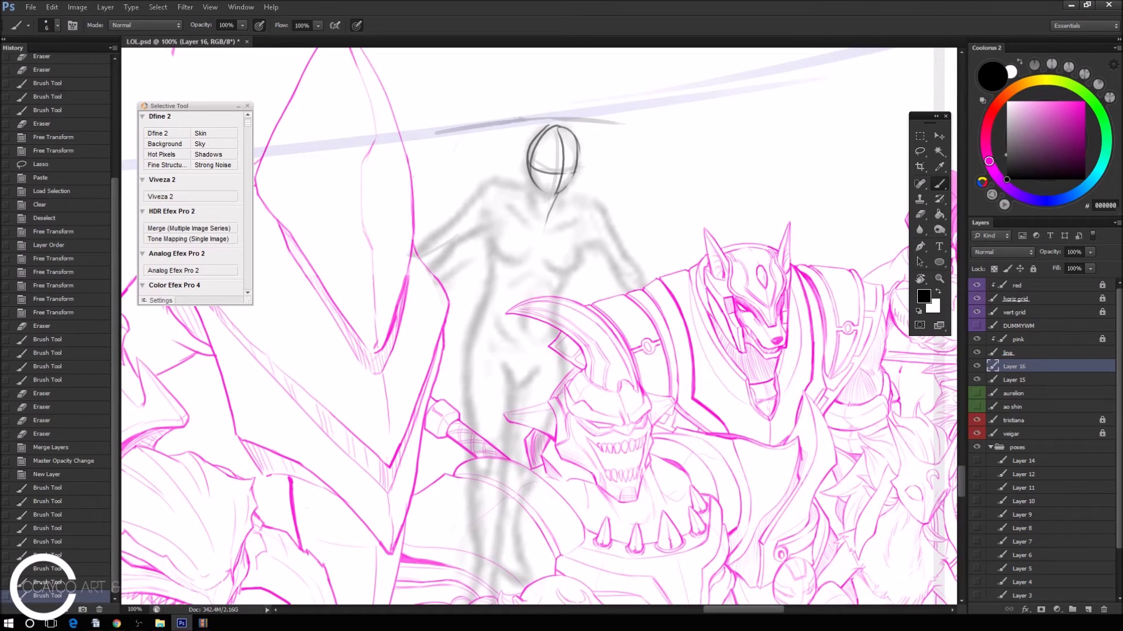
key(alt+Tab)
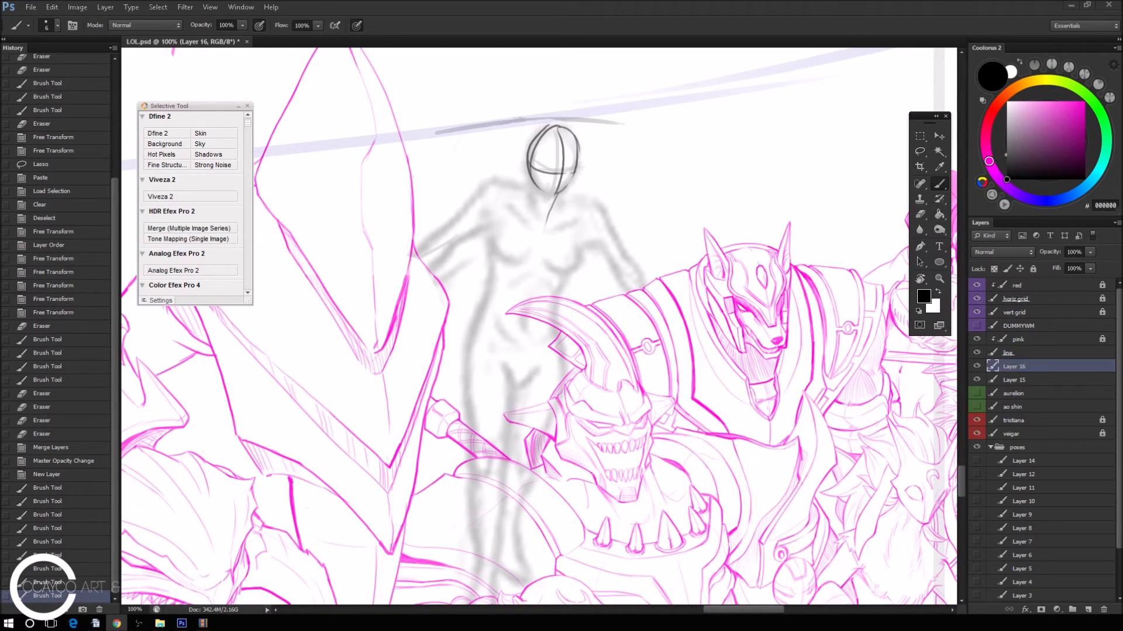
click(594, 28)
Sketch hair strokes, then erase stray head lines with a 27 px eraser.
mouse_move(561, 130)
mouse_down()
mouse_move(527, 176)
mouse_move(564, 136)
mouse_up()
key(e)
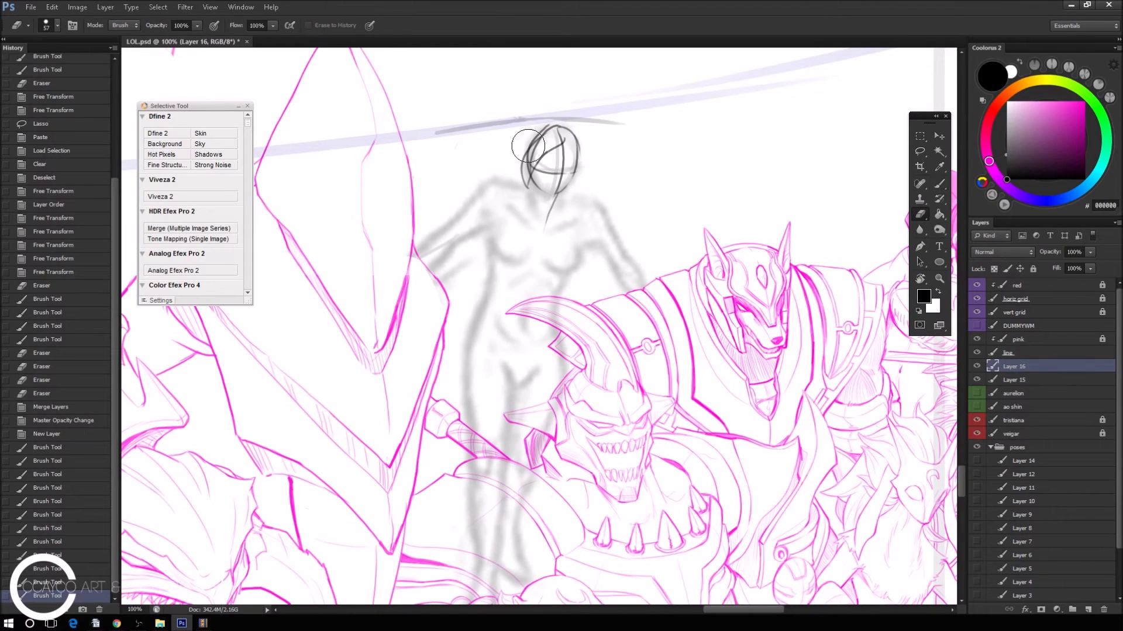
right_click(522, 103)
key(bracketleft)
key(bracketleft)
key(bracketleft)
key(Return)
mouse_move(529, 167)
mouse_down()
mouse_move(554, 135)
mouse_move(530, 175)
mouse_up()
key(b)
Redraw the head and hair strokes, replacing a too-thick stroke on the right.
drag(555, 125, 581, 178)
key(ctrl+z)
mouse_move(556, 124)
mouse_down()
mouse_move(525, 167)
mouse_move(524, 192)
mouse_move(576, 153)
mouse_move(576, 183)
mouse_move(579, 168)
mouse_move(558, 126)
mouse_move(568, 123)
mouse_move(516, 138)
mouse_move(585, 120)
mouse_move(586, 139)
mouse_up()
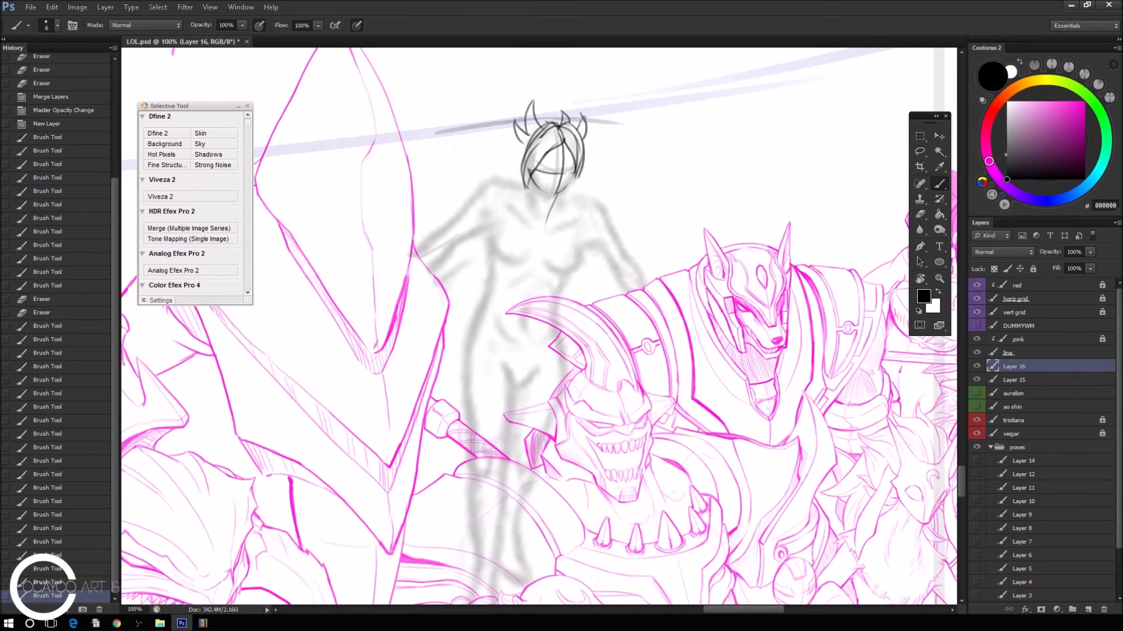
mouse_move(565, 164)
mouse_down()
mouse_move(576, 157)
mouse_move(562, 183)
mouse_move(530, 169)
mouse_move(511, 177)
mouse_up()
scroll(557, 185, up, 2)
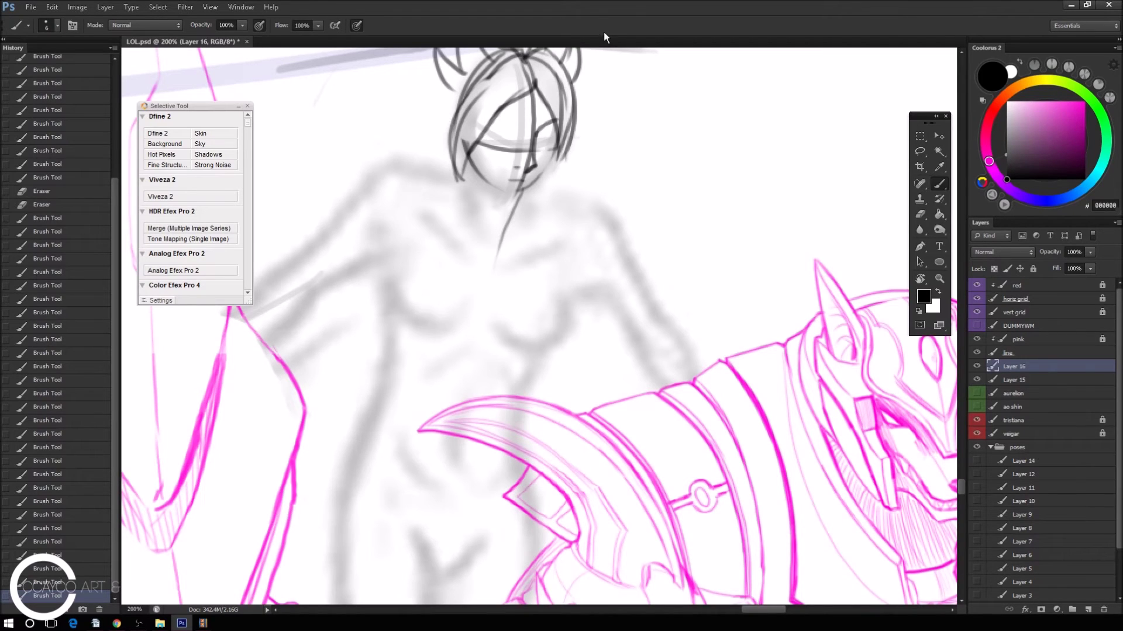
Draw hair strands on both sides of the head, discarding a chin stroke.
drag(476, 144, 468, 217)
drag(473, 118, 456, 215)
mouse_move(557, 117)
mouse_down()
mouse_move(550, 202)
mouse_move(556, 190)
mouse_up()
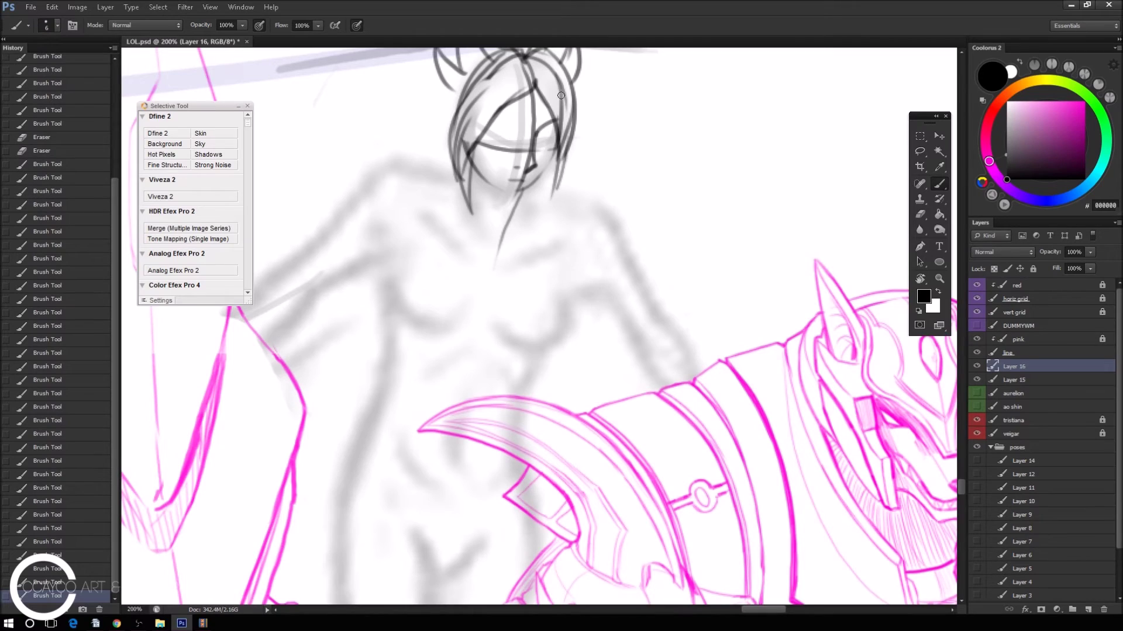
mouse_move(522, 226)
mouse_down()
mouse_move(533, 188)
mouse_move(576, 167)
mouse_up()
key(ctrl+alt+z)
Ink the neck, shoulder lines, right upper arm and right breast outline.
key(ctrl+alt+z)
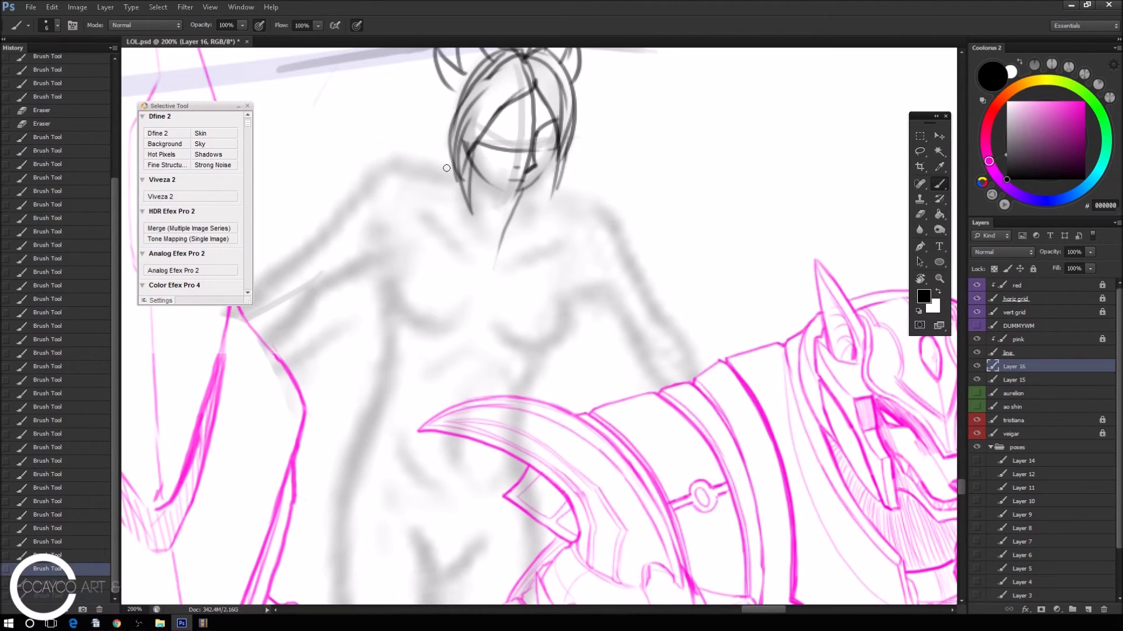
mouse_move(383, 188)
mouse_down()
mouse_move(416, 170)
mouse_move(506, 220)
mouse_up()
mouse_move(583, 220)
mouse_down()
mouse_move(577, 251)
mouse_move(603, 215)
mouse_up()
mouse_move(584, 222)
mouse_down()
mouse_move(589, 291)
mouse_move(549, 328)
mouse_up()
key(ctrl+alt+z)
mouse_move(558, 283)
mouse_down()
mouse_move(560, 334)
mouse_move(531, 349)
mouse_move(541, 345)
mouse_up()
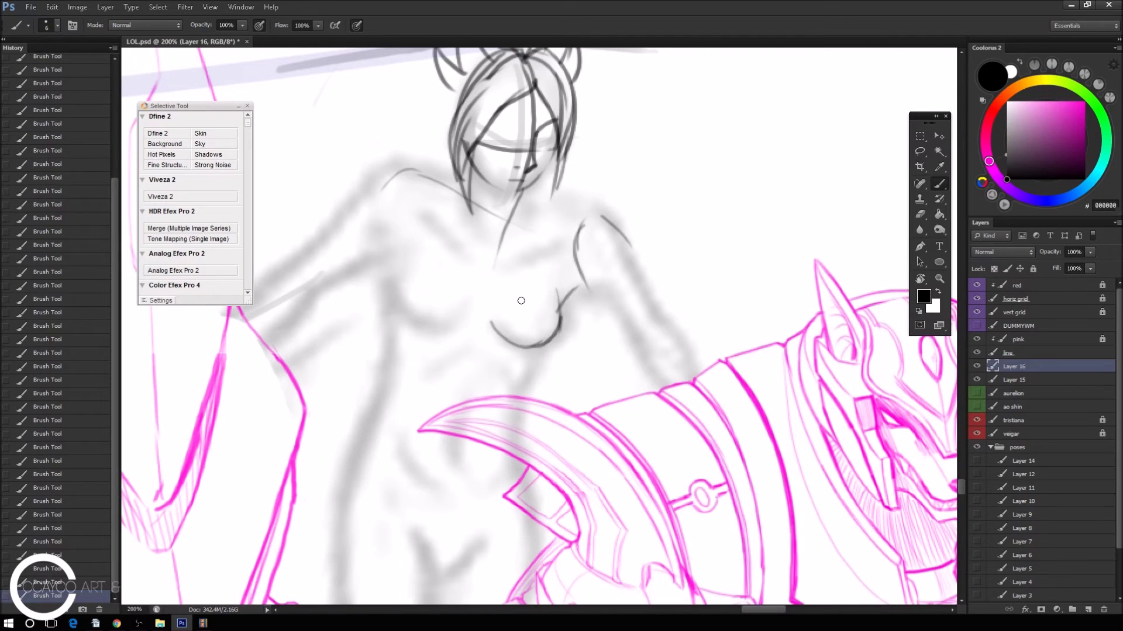
Ink and darken the left breast contour and the right breast's under-curve.
mouse_move(401, 228)
mouse_down()
mouse_move(413, 250)
mouse_move(388, 287)
mouse_move(416, 334)
mouse_up()
drag(409, 260, 420, 336)
key(ctrl+alt+z)
key(ctrl+alt+z)
mouse_move(408, 254)
mouse_down()
mouse_move(425, 331)
mouse_move(462, 322)
mouse_up()
drag(409, 257, 415, 331)
drag(391, 287, 430, 321)
drag(497, 332, 551, 330)
drag(460, 337, 476, 335)
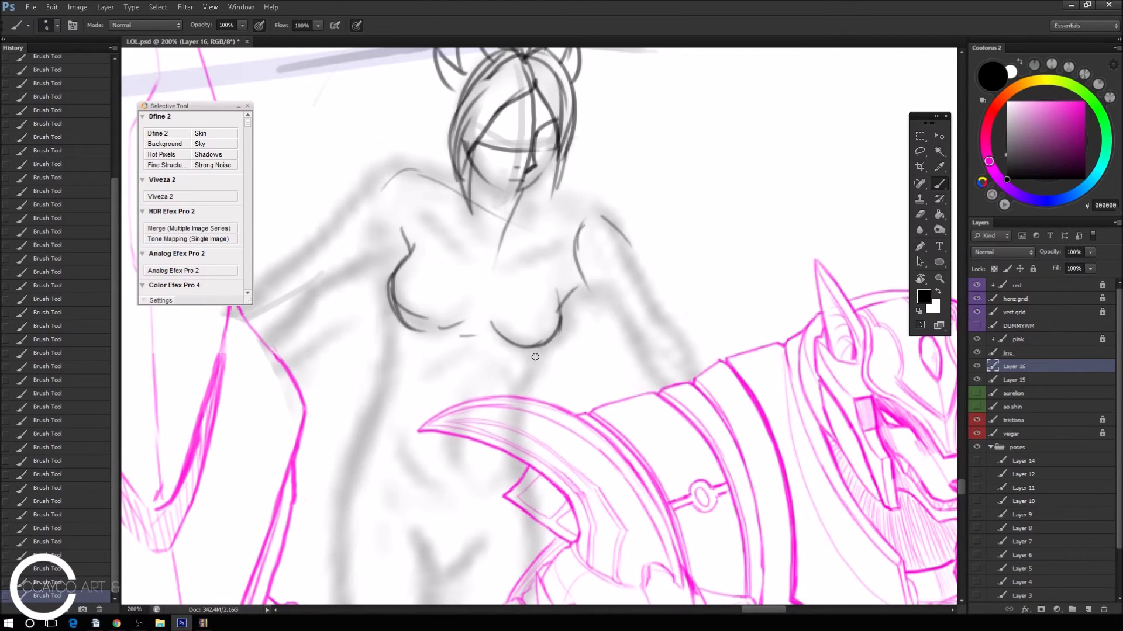
Draw the right waist line and the figure's left side below the chest.
drag(543, 345, 522, 410)
key(ctrl+alt+z)
drag(549, 344, 519, 420)
drag(395, 327, 399, 380)
drag(392, 338, 391, 412)
Draw the long left torso contour down to the hip and the diagonal hip line.
mouse_move(393, 319)
mouse_down()
mouse_move(388, 380)
mouse_move(358, 441)
mouse_up()
drag(383, 388, 381, 477)
drag(358, 439, 393, 510)
drag(457, 554, 504, 501)
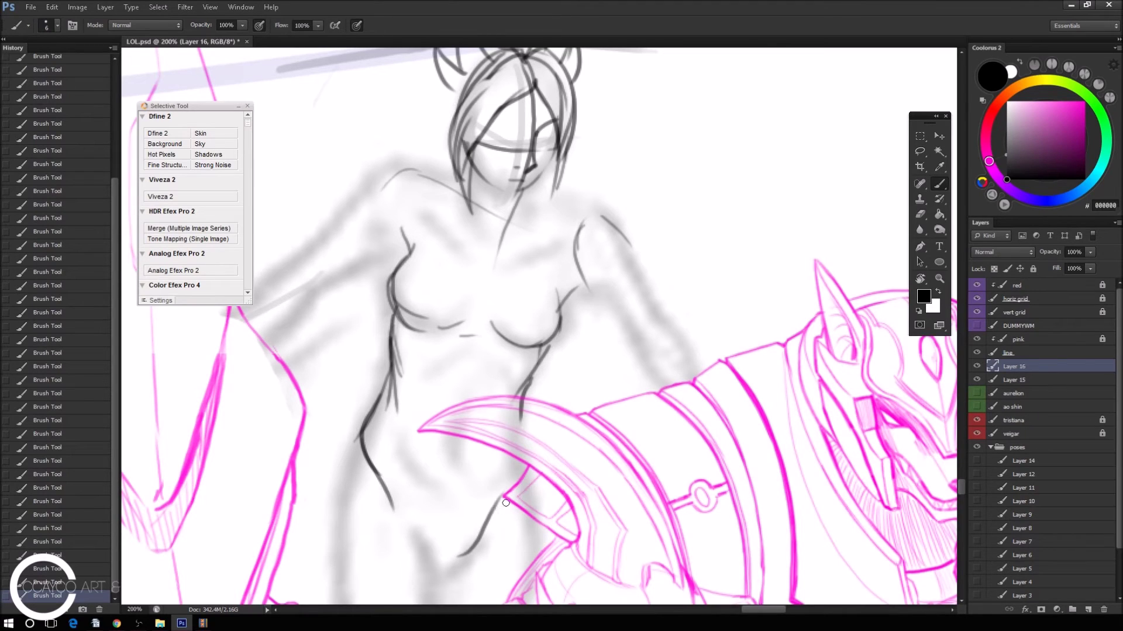
mouse_move(438, 569)
mouse_down()
mouse_move(473, 554)
mouse_move(506, 513)
mouse_move(510, 428)
mouse_up()
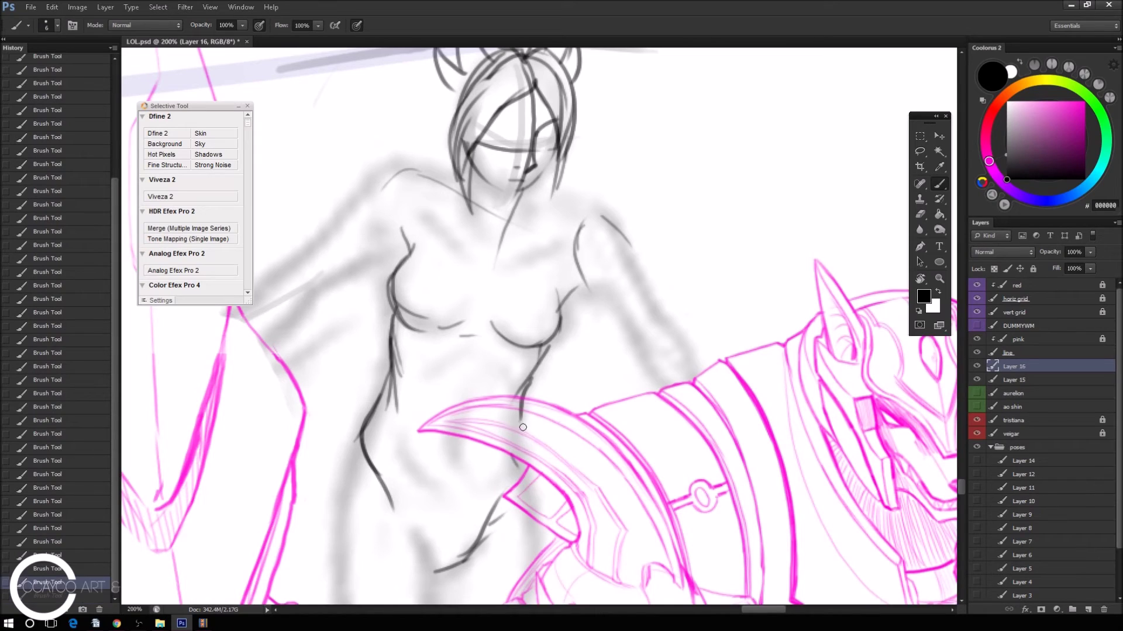
Erase stray marks near the pink shape and at the neck.
key(e)
mouse_move(515, 422)
mouse_down()
mouse_move(537, 363)
mouse_move(507, 430)
mouse_move(519, 484)
mouse_move(479, 528)
mouse_up()
key(b)
key(e)
drag(504, 515, 514, 413)
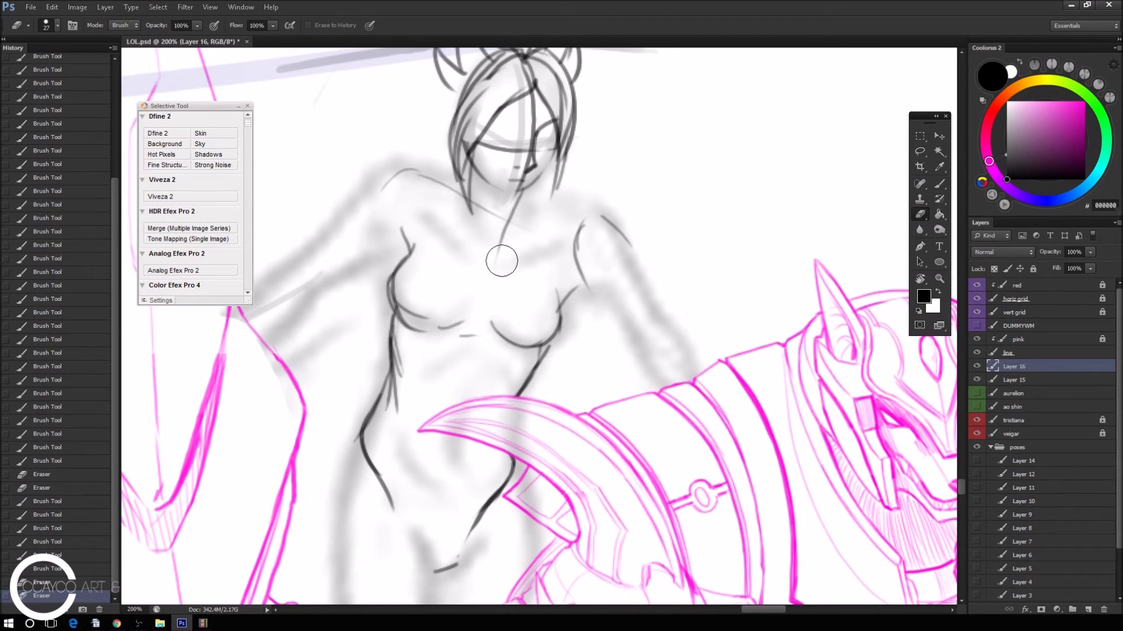
drag(476, 222, 497, 225)
key(b)
Ink the shoulder-to-chest line and the neck and collarbone.
drag(432, 180, 495, 249)
mouse_move(517, 206)
mouse_down()
mouse_move(498, 251)
mouse_move(585, 217)
mouse_move(529, 185)
mouse_move(465, 191)
mouse_up()
key(ctrl+z)
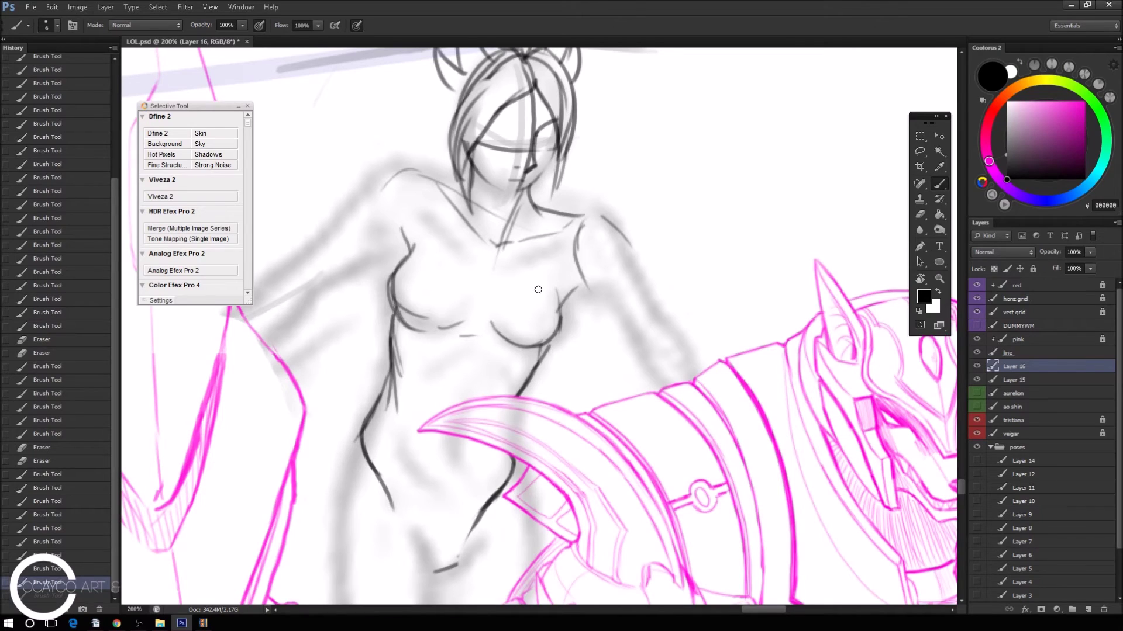
drag(538, 287, 585, 212)
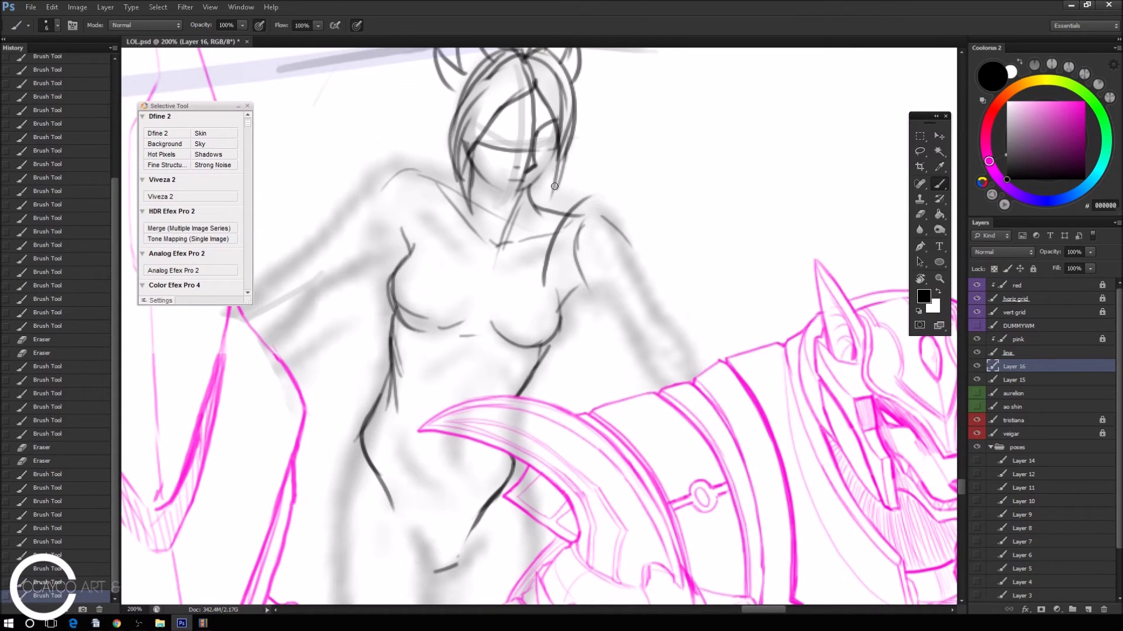
key(ctrl+z)
Redraw chest lines toward the shoulder and outline a rectangular band on the arm.
drag(559, 337, 561, 261)
drag(558, 315, 600, 200)
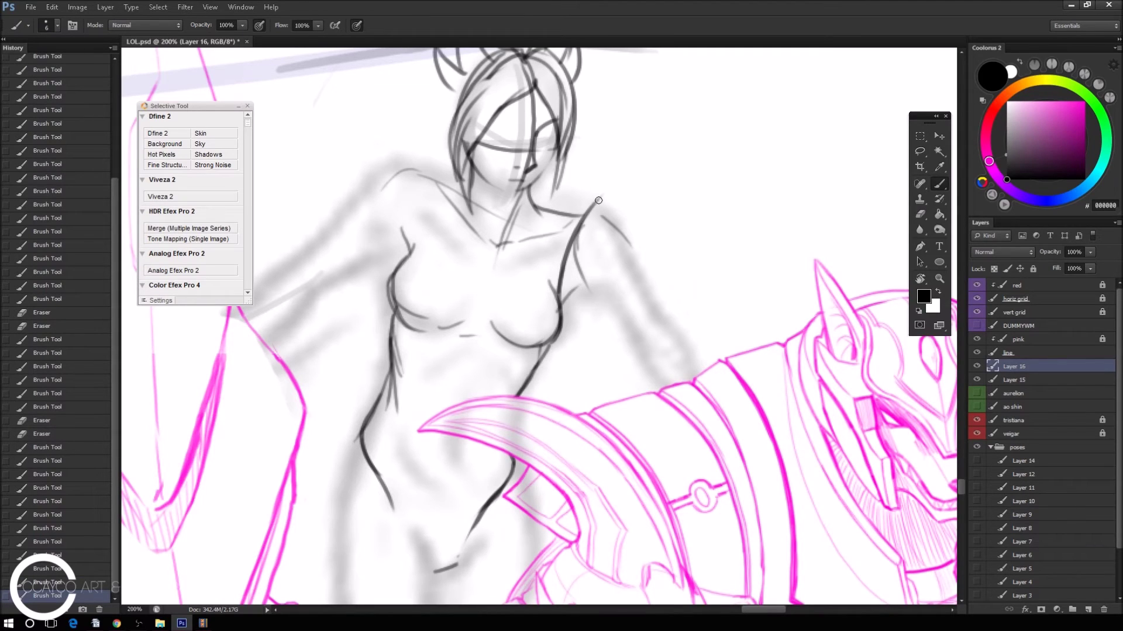
key(ctrl+z)
mouse_move(539, 248)
mouse_down()
mouse_move(570, 299)
mouse_move(556, 236)
mouse_move(590, 284)
mouse_up()
drag(590, 284, 572, 299)
Erase the rectangle strokes and clean up the lines around it.
key(e)
drag(561, 251, 582, 290)
right_click(567, 193)
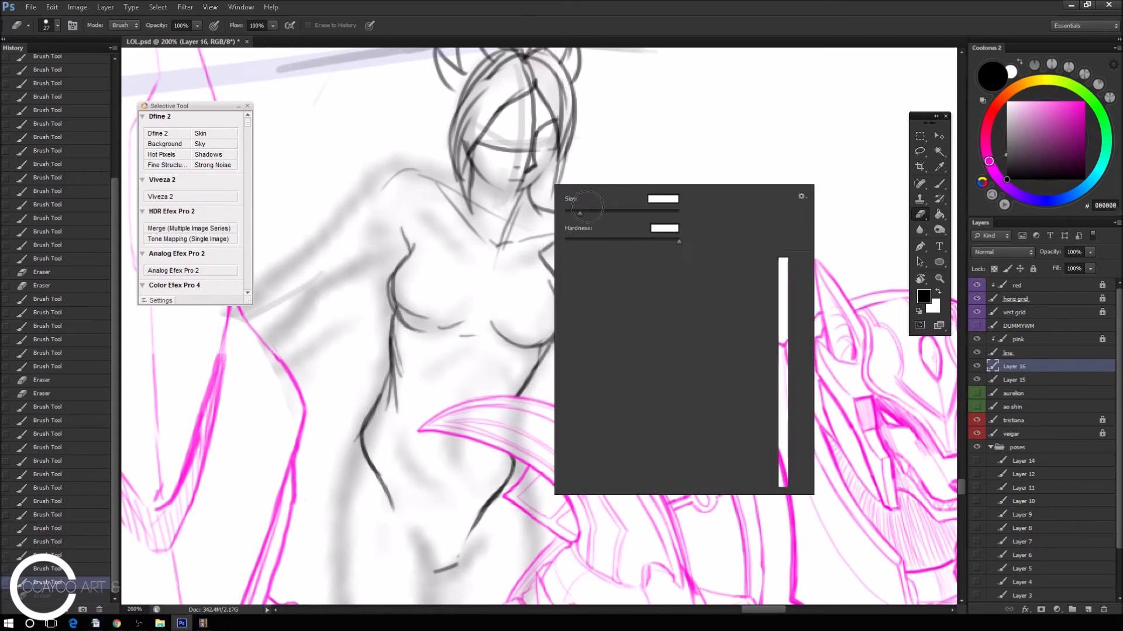
key(Escape)
drag(564, 245, 585, 287)
Draw the band corner, the line up the arm and the curved shoulder top.
key(b)
mouse_move(540, 249)
mouse_down()
mouse_move(552, 237)
mouse_move(588, 280)
mouse_move(624, 250)
mouse_up()
drag(630, 240, 638, 232)
key(e)
mouse_move(574, 212)
mouse_down()
mouse_move(550, 236)
mouse_move(626, 233)
mouse_up()
key(b)
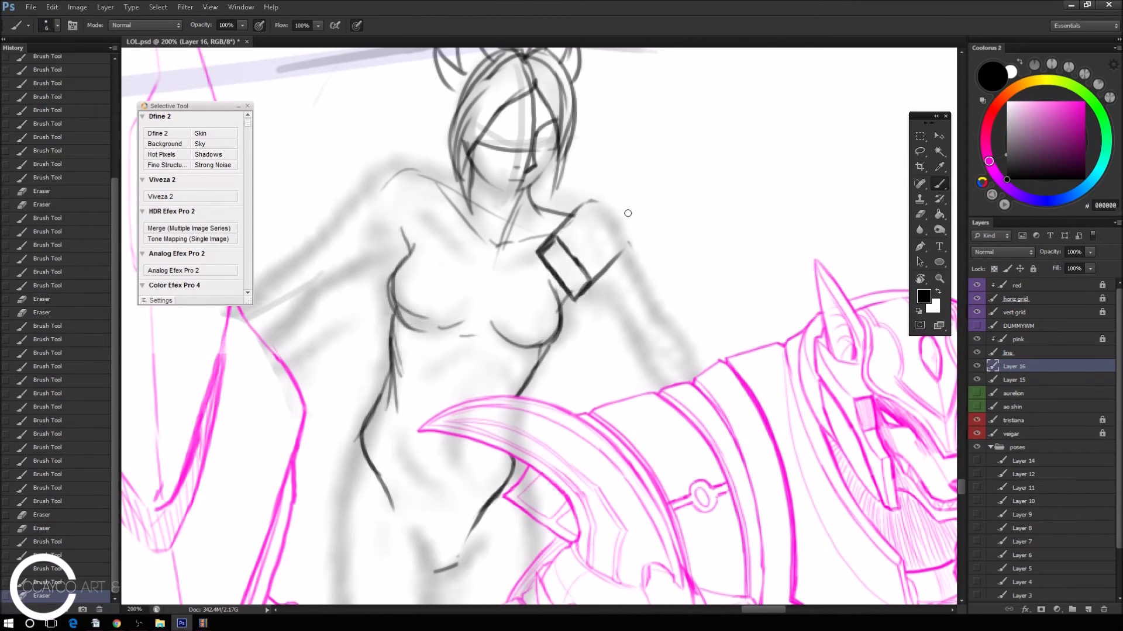
drag(603, 200, 651, 232)
mouse_move(576, 299)
mouse_down()
mouse_move(647, 235)
mouse_move(585, 292)
mouse_up()
Ink the armband's top edge with a boxy capped top and a diagonal line beside it.
mouse_move(591, 197)
mouse_down()
mouse_move(639, 217)
mouse_move(594, 243)
mouse_move(625, 162)
mouse_move(589, 234)
mouse_move(638, 173)
mouse_move(625, 166)
mouse_move(645, 170)
mouse_move(592, 235)
mouse_up()
mouse_move(655, 191)
mouse_down()
mouse_move(640, 205)
mouse_move(662, 178)
mouse_up()
mouse_move(630, 214)
mouse_down()
mouse_move(663, 176)
mouse_move(637, 213)
mouse_move(607, 212)
mouse_move(641, 177)
mouse_move(666, 177)
mouse_move(633, 192)
mouse_up()
key(e)
key(b)
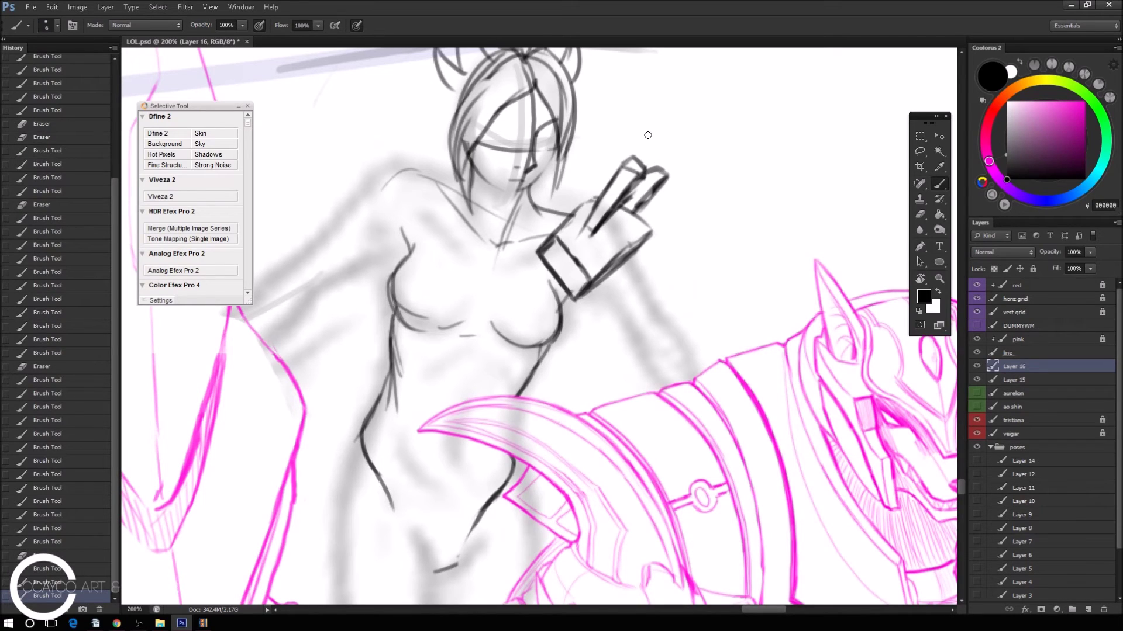
drag(644, 211, 651, 221)
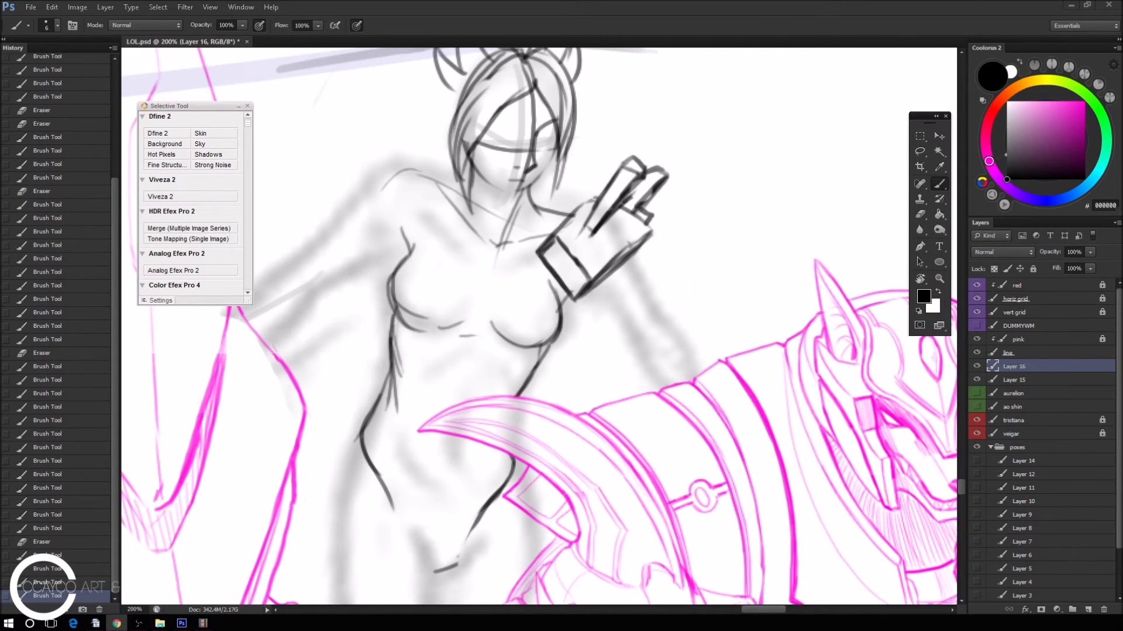
Draw the arm below the armband, the forearm contours and the hooked hand.
drag(637, 255, 659, 284)
drag(558, 286, 577, 305)
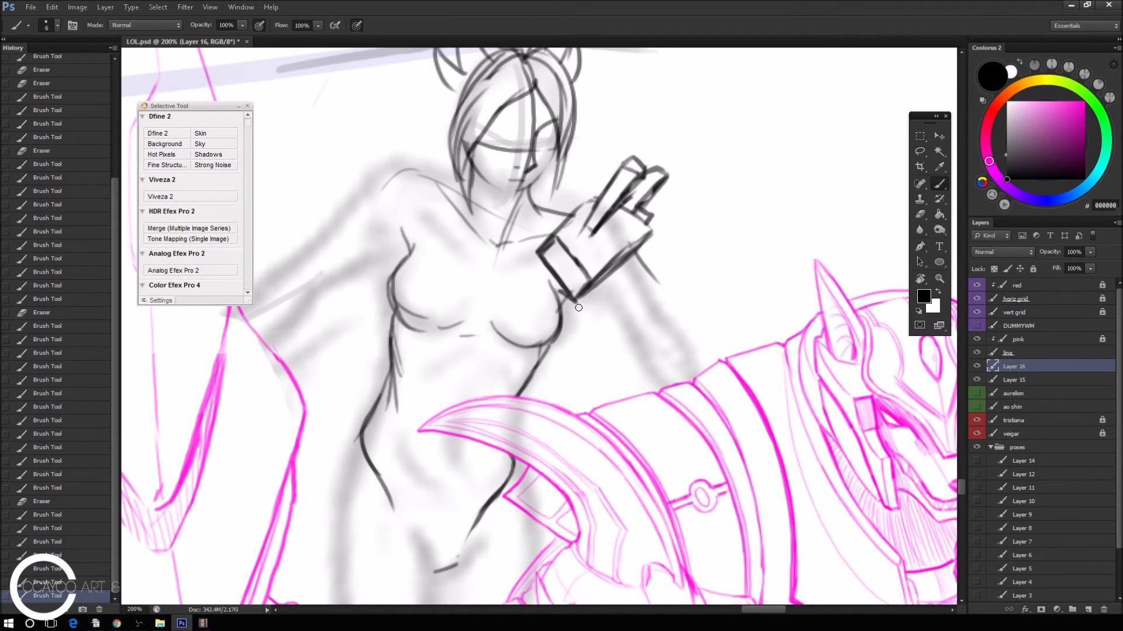
drag(579, 299, 602, 319)
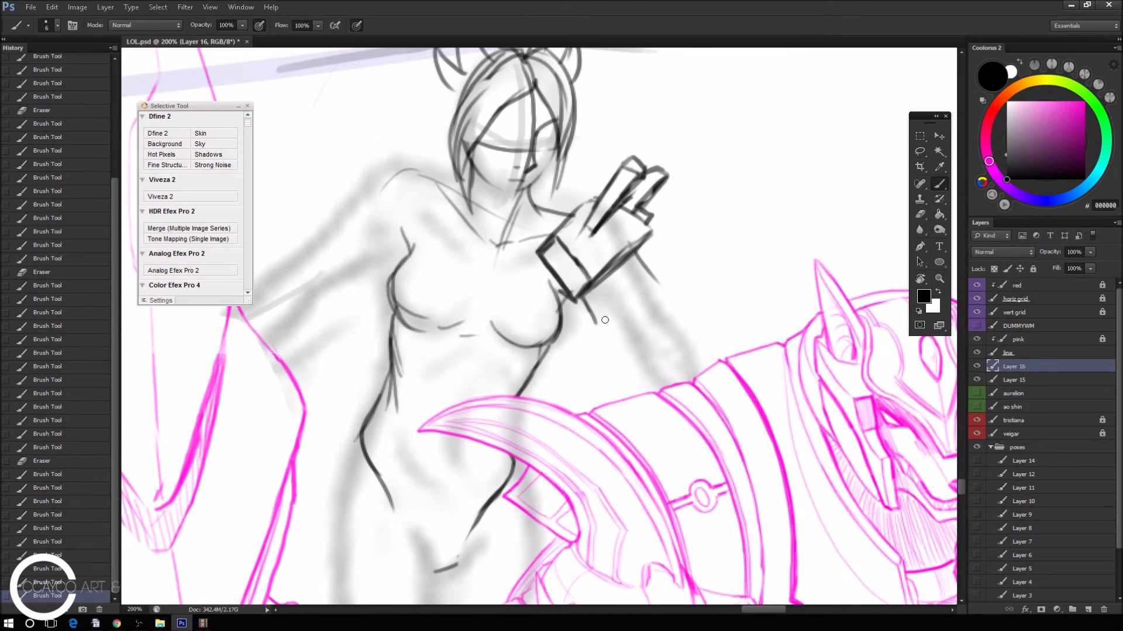
mouse_move(639, 260)
mouse_down()
mouse_move(669, 286)
mouse_move(665, 296)
mouse_move(701, 282)
mouse_move(677, 309)
mouse_move(586, 323)
mouse_move(661, 301)
mouse_move(598, 318)
mouse_move(650, 315)
mouse_move(593, 325)
mouse_move(598, 345)
mouse_move(695, 336)
mouse_up()
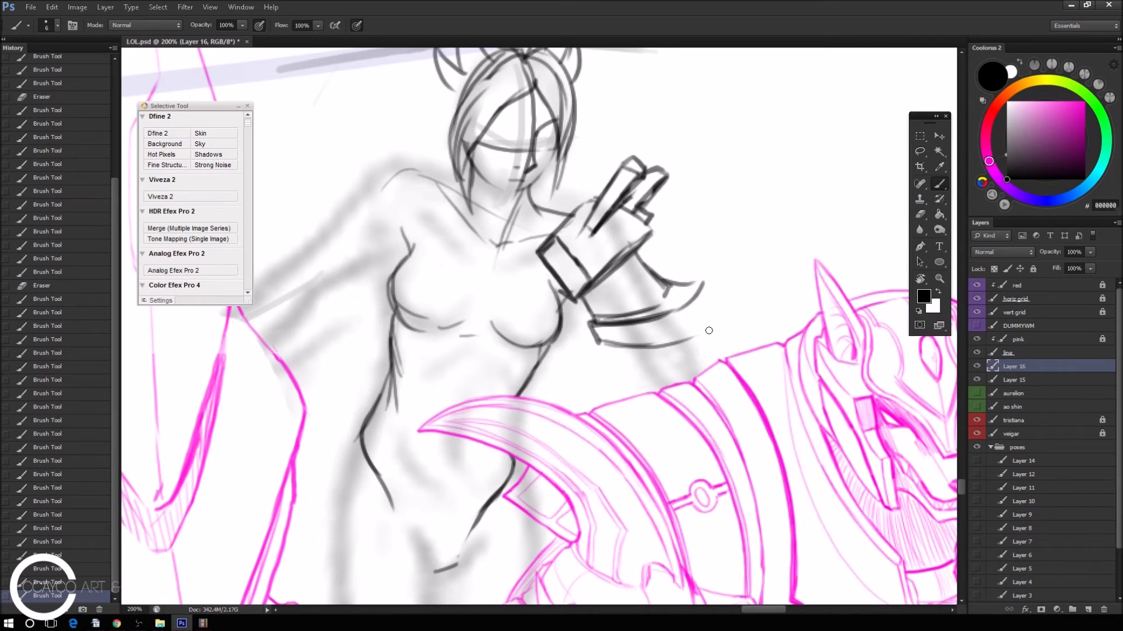
drag(704, 284, 706, 326)
mouse_move(704, 286)
mouse_down()
mouse_move(709, 312)
mouse_move(725, 284)
mouse_up()
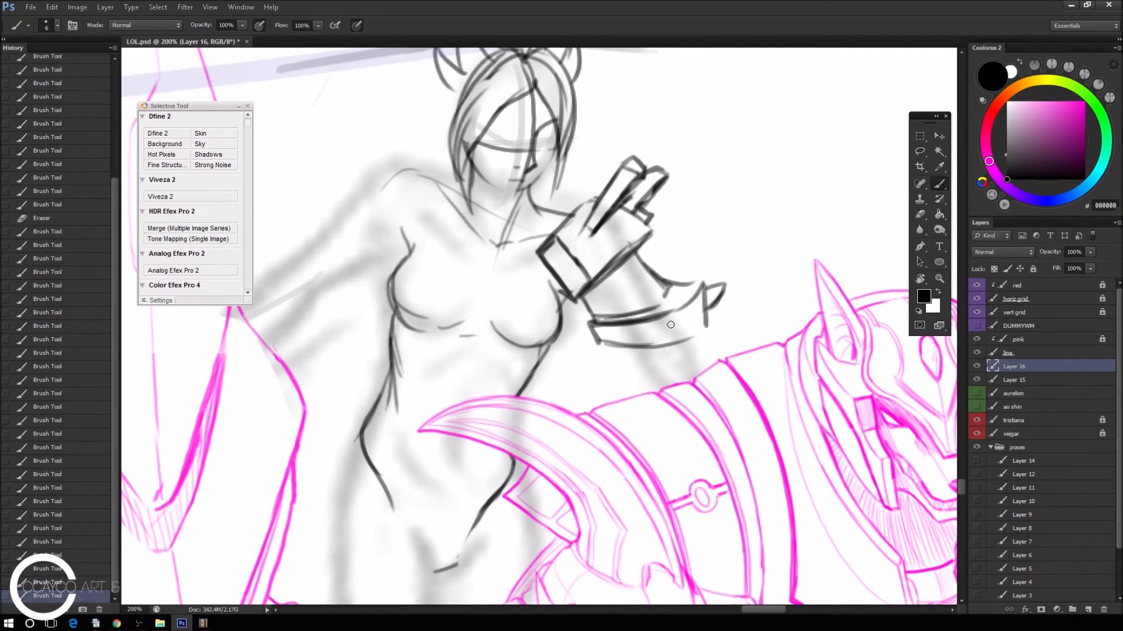
Reshape the wrist, thumb and hand, then ink the armpit and strokes beneath the forearm.
key(e)
key(b)
mouse_move(649, 316)
mouse_down()
mouse_move(673, 323)
mouse_move(651, 331)
mouse_up()
mouse_move(681, 292)
mouse_down()
mouse_move(673, 330)
mouse_move(652, 307)
mouse_up()
drag(651, 299, 666, 329)
mouse_move(723, 293)
mouse_down()
mouse_move(705, 307)
mouse_move(699, 289)
mouse_up()
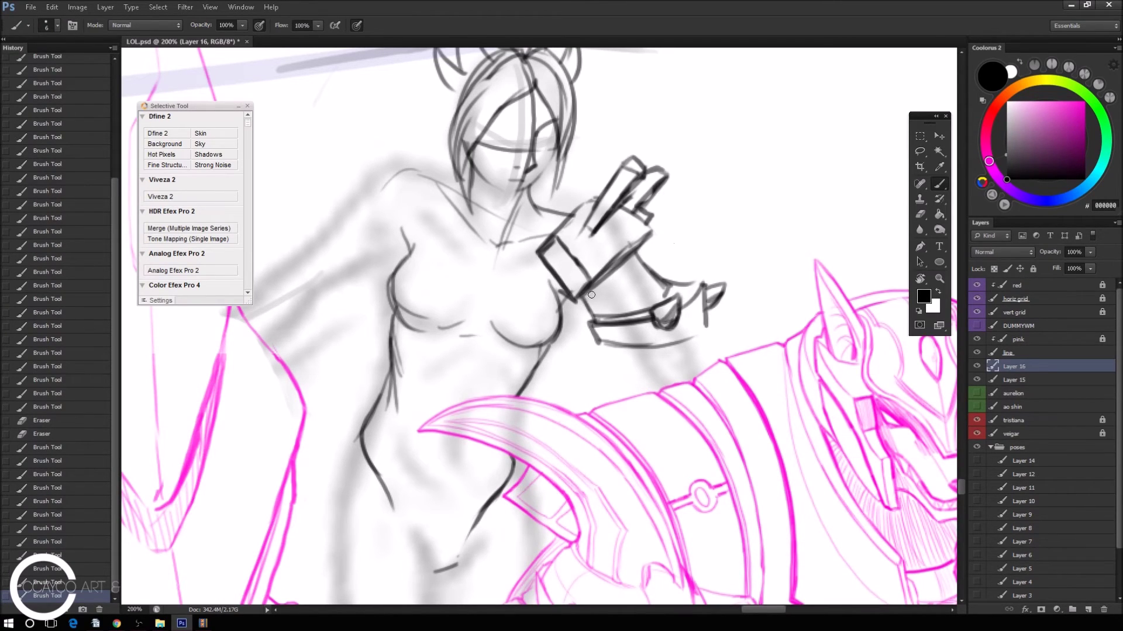
drag(551, 287, 604, 357)
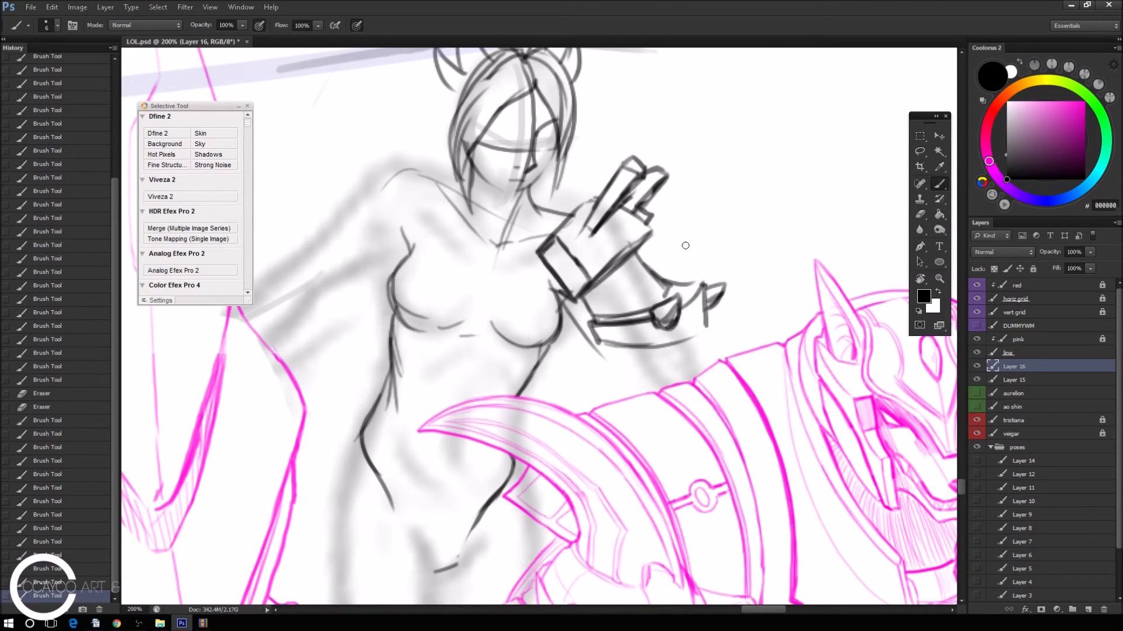
mouse_move(608, 356)
mouse_down()
mouse_move(661, 380)
mouse_move(655, 363)
mouse_move(661, 377)
mouse_move(635, 395)
mouse_up()
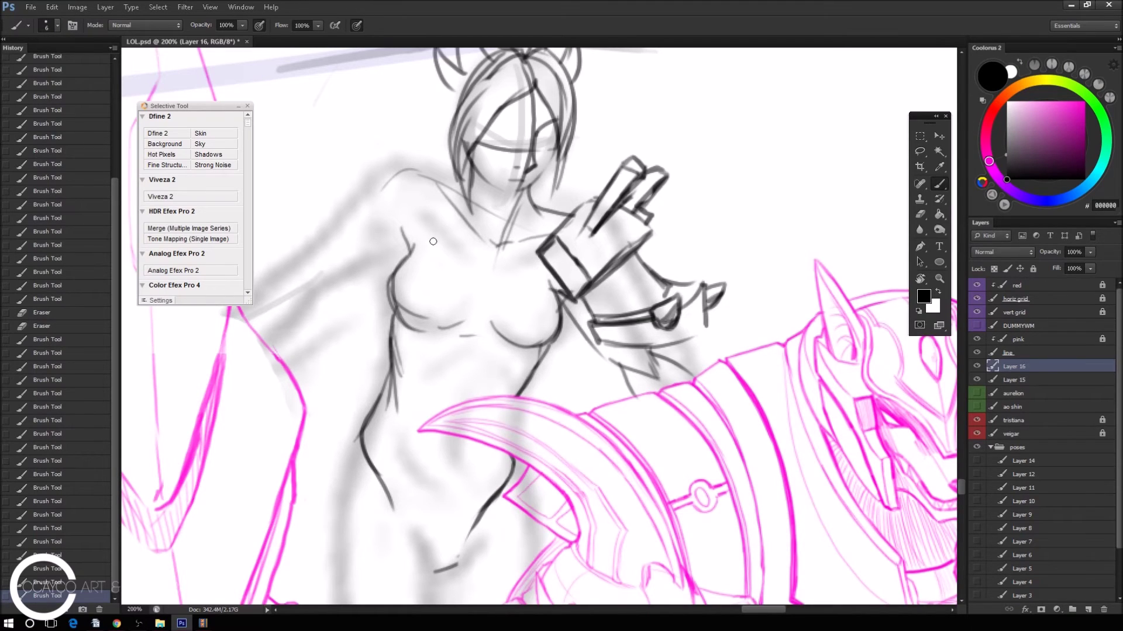
Ink a thinner line down the torso and the linework across the right breast.
drag(435, 205, 459, 283)
key(ctrl+z)
drag(433, 210, 494, 322)
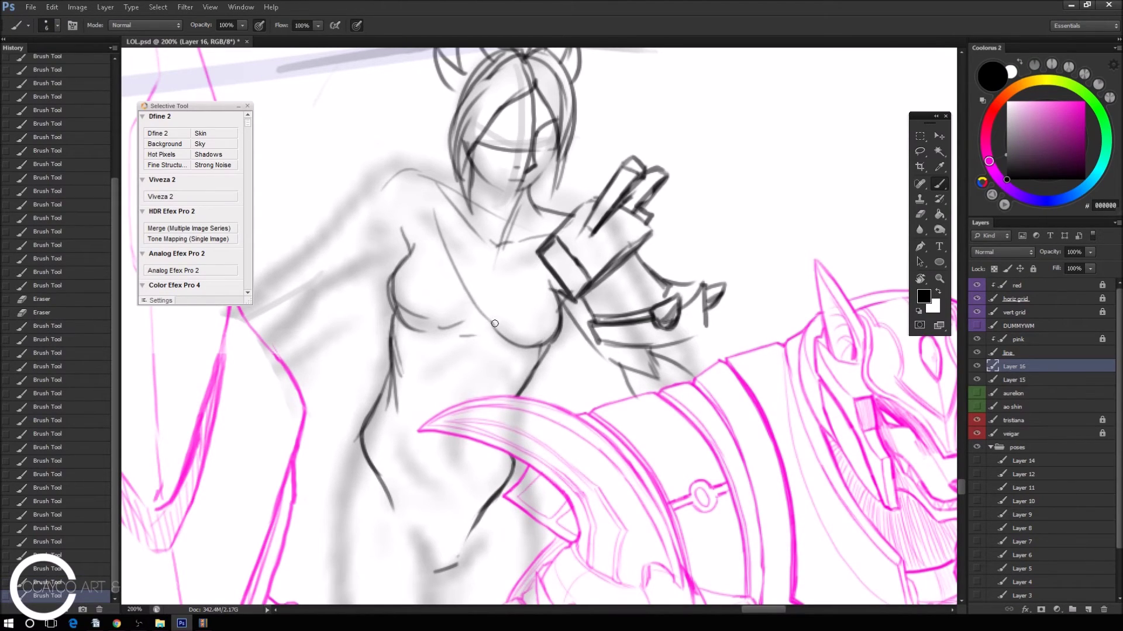
drag(462, 275, 539, 339)
mouse_move(442, 311)
mouse_down()
mouse_move(531, 338)
mouse_move(515, 327)
mouse_up()
drag(426, 314, 535, 357)
drag(481, 323, 538, 357)
drag(452, 284, 541, 353)
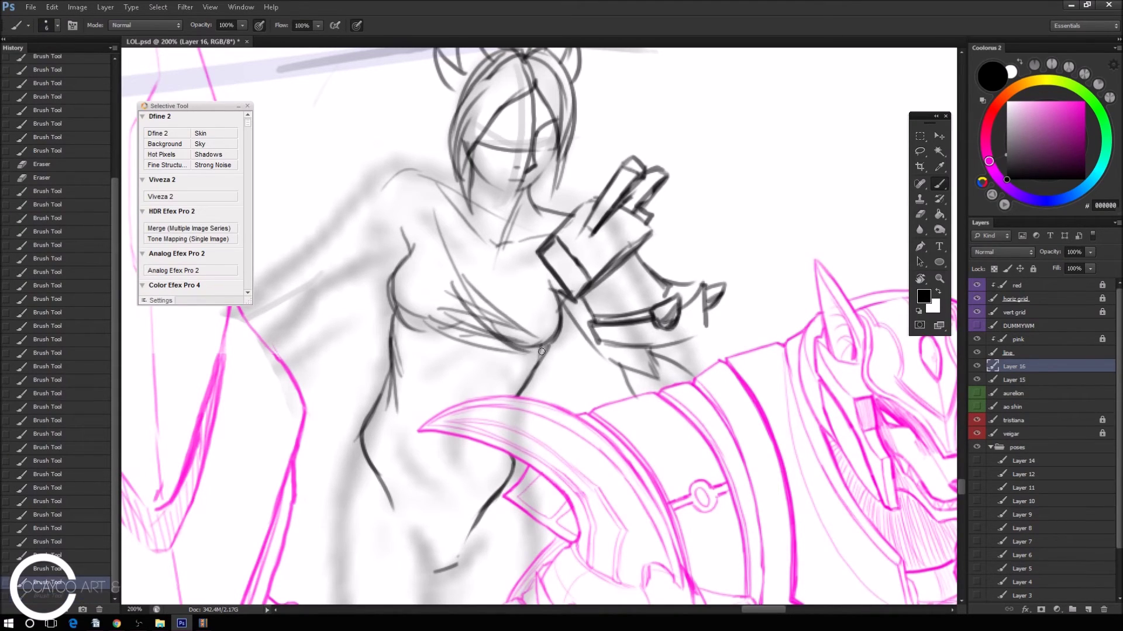
mouse_move(456, 282)
mouse_down()
mouse_move(494, 350)
mouse_move(462, 341)
mouse_up()
Thicken the left torso and breast outline, erasing and redrawing it until it reads cleanly.
mouse_move(403, 275)
mouse_down()
mouse_move(409, 330)
mouse_move(392, 359)
mouse_up()
drag(398, 316, 395, 360)
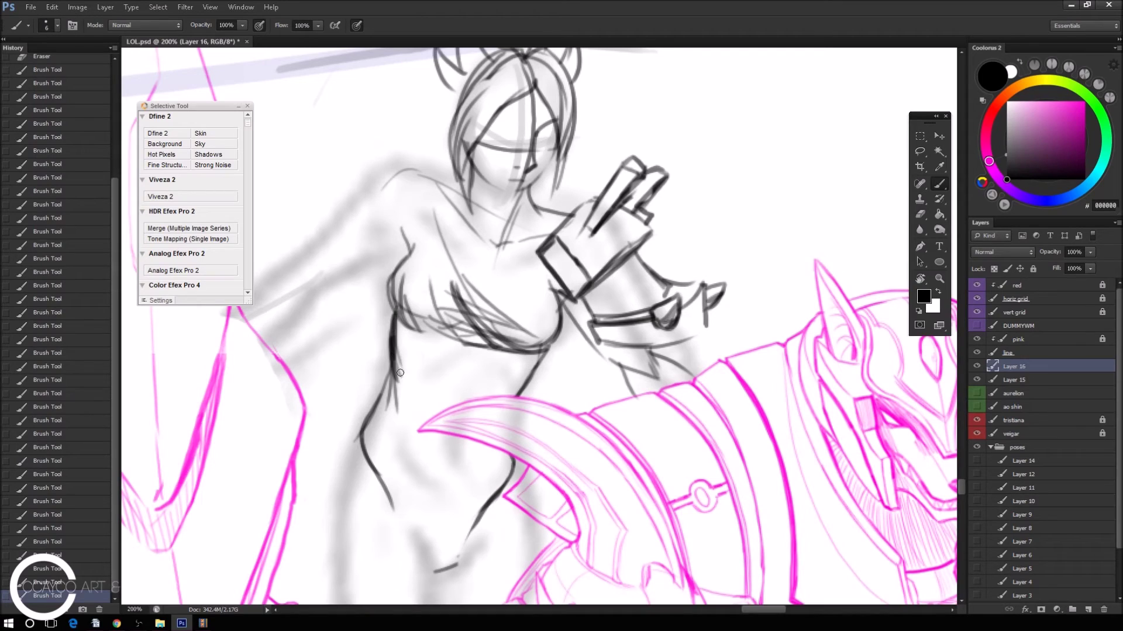
key(e)
mouse_move(386, 350)
mouse_down()
mouse_move(383, 315)
mouse_move(391, 380)
mouse_up()
key(b)
drag(396, 320, 388, 411)
drag(398, 326, 398, 389)
key(e)
mouse_move(396, 316)
mouse_down()
mouse_move(384, 326)
mouse_move(392, 388)
mouse_up()
key(b)
Add a right torso stroke, the curve under the chest and small corset details.
drag(543, 350, 516, 399)
key(e)
drag(543, 359, 491, 370)
key(b)
mouse_move(434, 334)
mouse_down()
mouse_move(431, 416)
mouse_move(416, 422)
mouse_up()
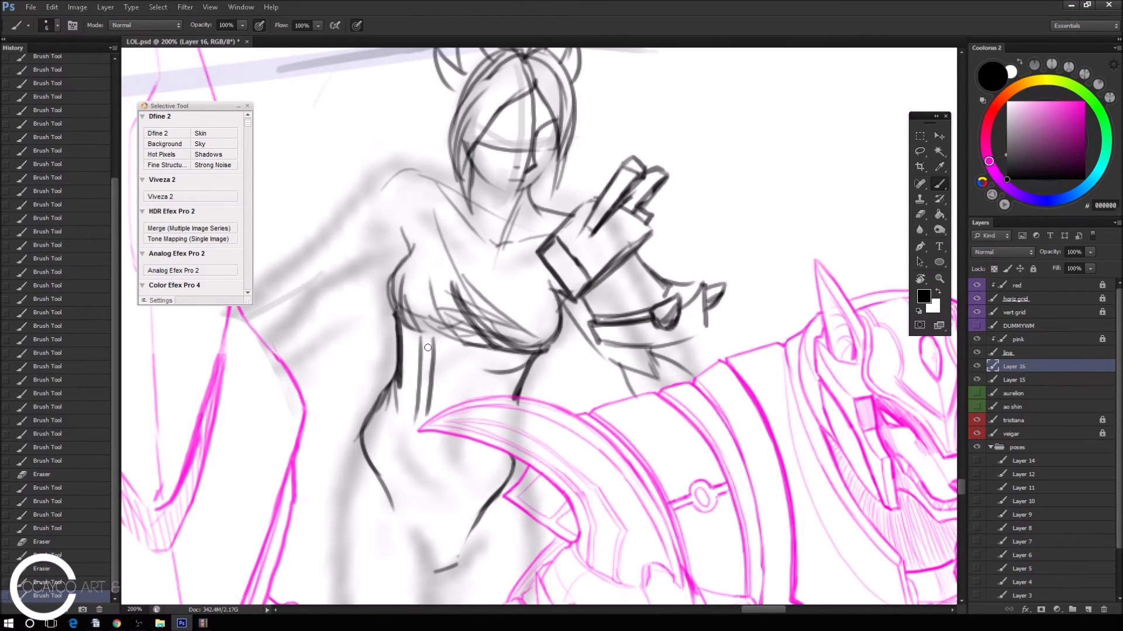
drag(457, 369, 450, 407)
mouse_move(434, 351)
mouse_down()
mouse_move(403, 324)
mouse_move(520, 368)
mouse_move(468, 403)
mouse_move(404, 353)
mouse_up()
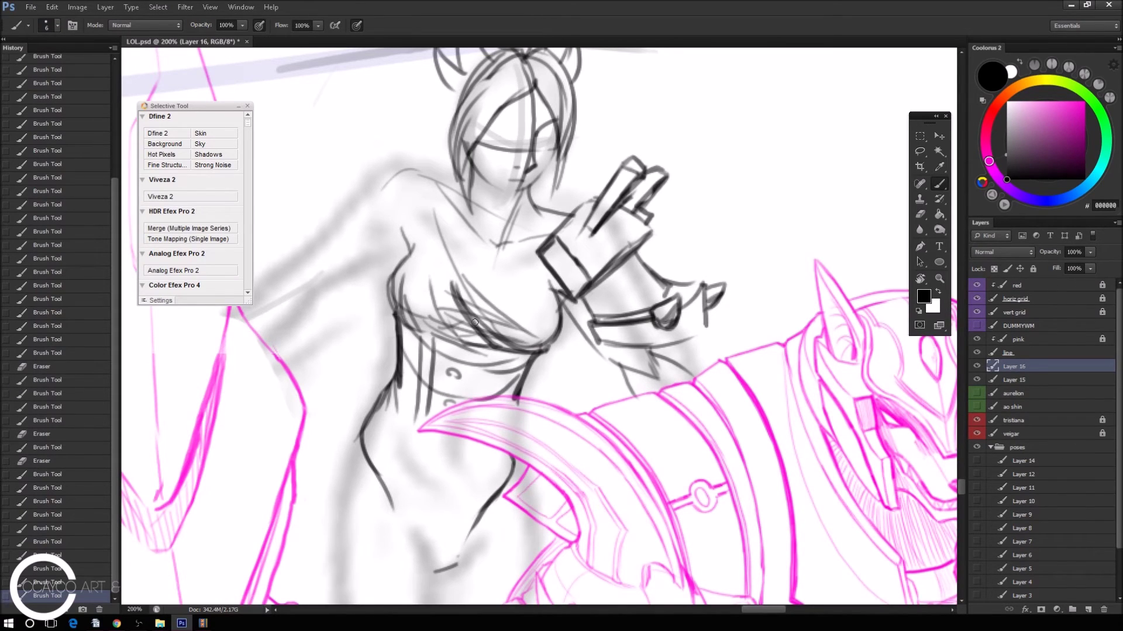
Draw the curve down from the waist and sketch the lower waist and hip lines.
drag(414, 417, 459, 489)
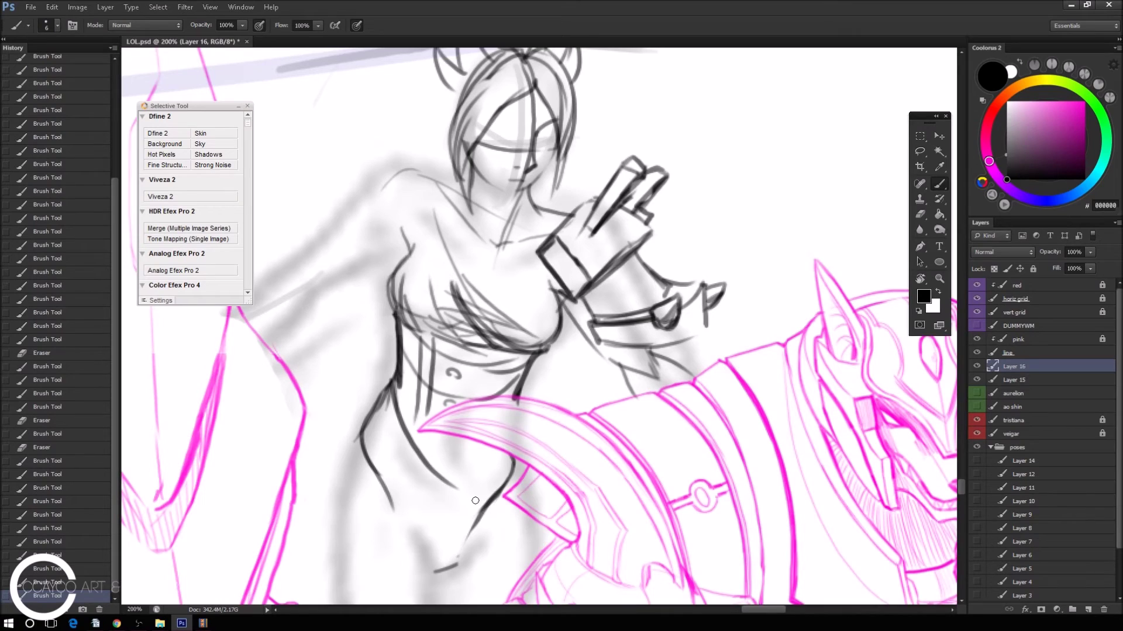
key(ctrl+z)
mouse_move(393, 360)
mouse_down()
mouse_move(450, 477)
mouse_move(509, 474)
mouse_move(519, 489)
mouse_up()
drag(427, 468, 504, 490)
mouse_move(396, 394)
mouse_down()
mouse_move(389, 403)
mouse_move(509, 487)
mouse_move(446, 502)
mouse_move(503, 515)
mouse_move(498, 500)
mouse_move(517, 474)
mouse_up()
key(ctrl+z)
key(e)
key(b)
Darken the left waist and hip lines, then zoom out to check the figure.
mouse_move(369, 413)
mouse_down()
mouse_move(410, 502)
mouse_move(452, 508)
mouse_move(376, 388)
mouse_move(407, 494)
mouse_move(383, 450)
mouse_up()
key(e)
key(b)
drag(380, 451, 442, 506)
mouse_move(386, 421)
mouse_down()
mouse_move(442, 502)
mouse_move(395, 377)
mouse_move(436, 465)
mouse_up()
drag(385, 383, 449, 459)
key(ctrl+minus)
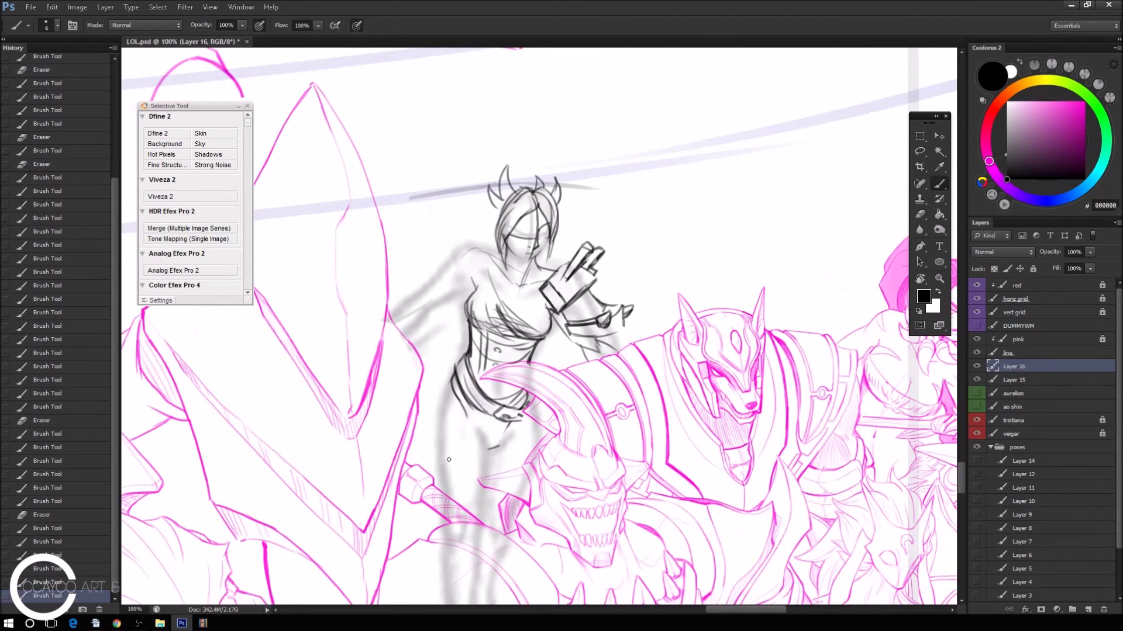
Ink the left waist line and a long left hip contour, erasing earlier hip strokes.
key(ctrl+plus)
drag(585, 275, 595, 183)
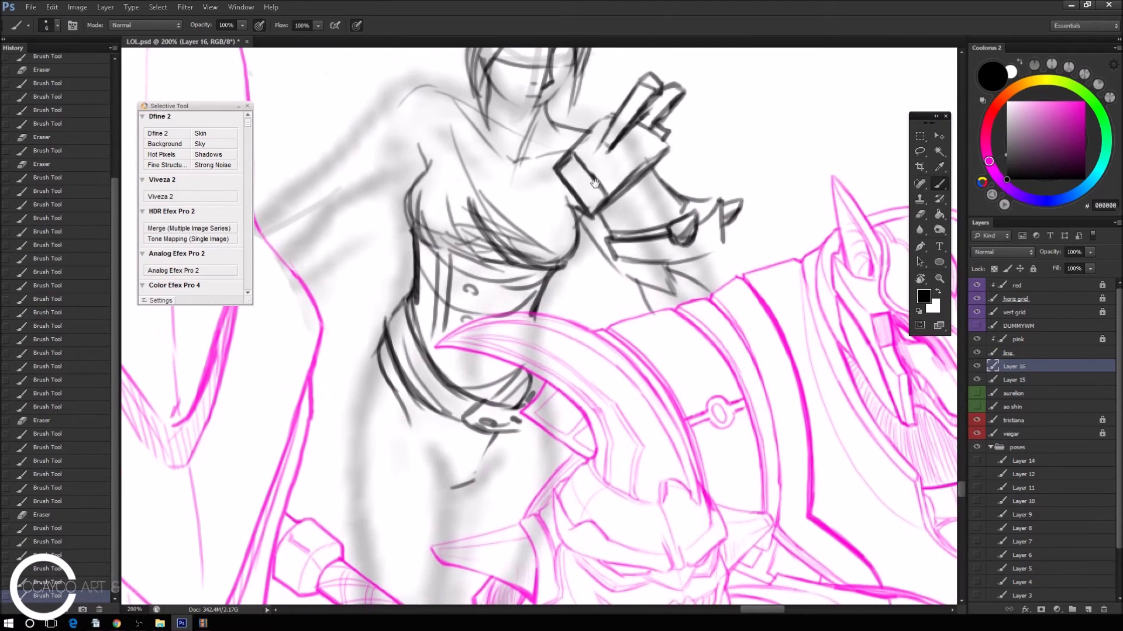
mouse_move(377, 350)
mouse_down()
mouse_move(342, 384)
mouse_move(344, 436)
mouse_up()
key(ctrl+z)
mouse_move(386, 325)
mouse_down()
mouse_move(348, 377)
mouse_move(388, 485)
mouse_up()
drag(354, 368, 402, 468)
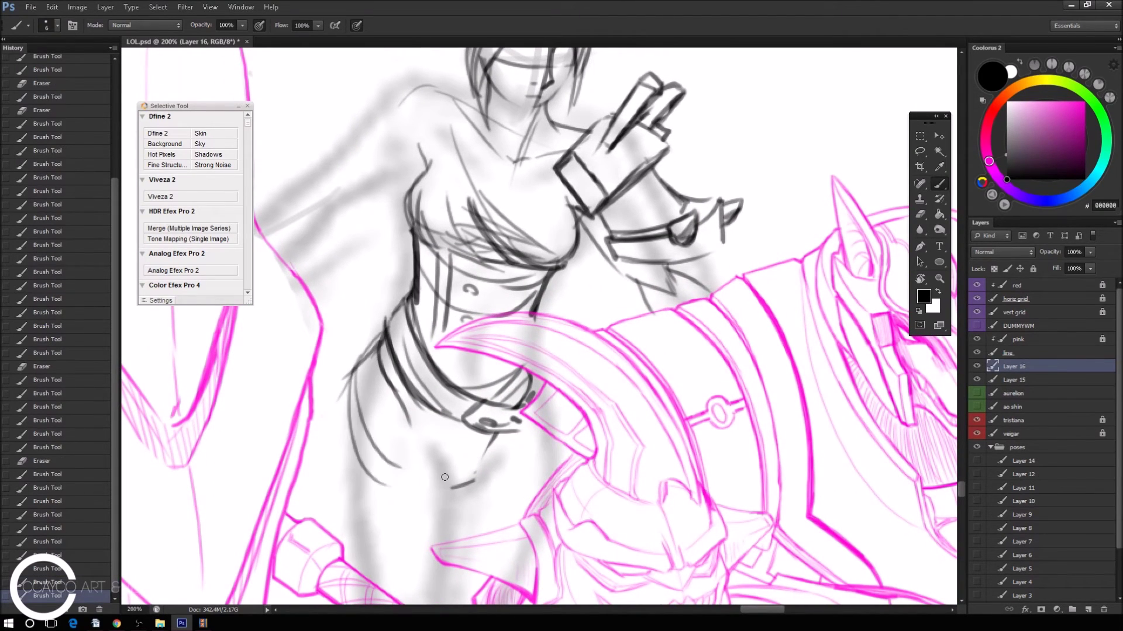
key(e)
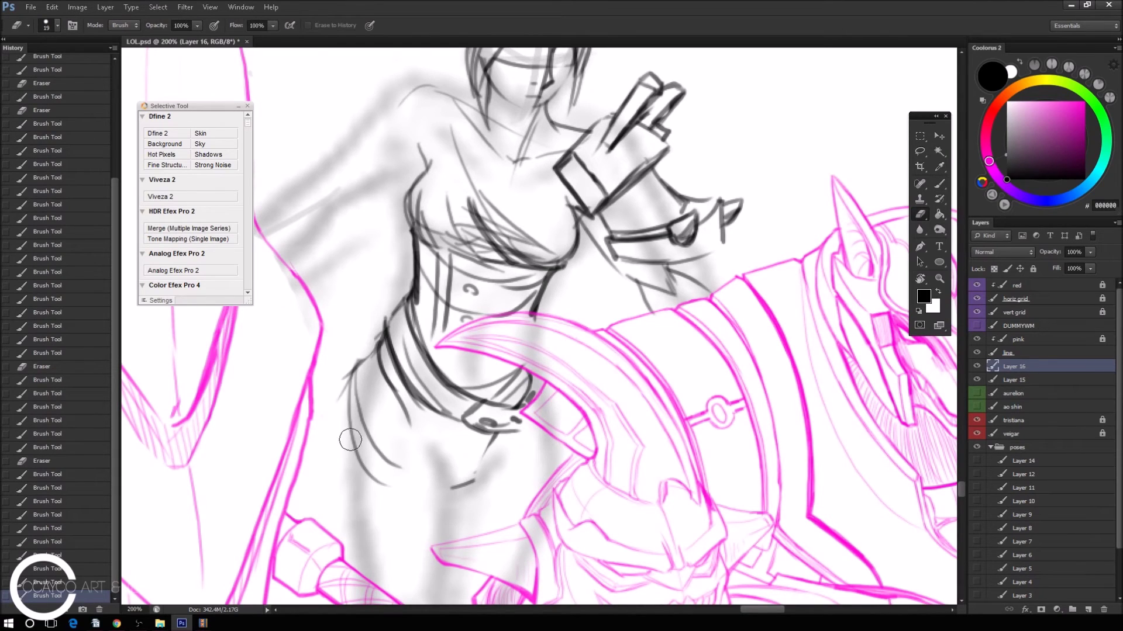
drag(365, 351, 380, 444)
key(b)
drag(374, 342, 377, 562)
drag(361, 389, 379, 594)
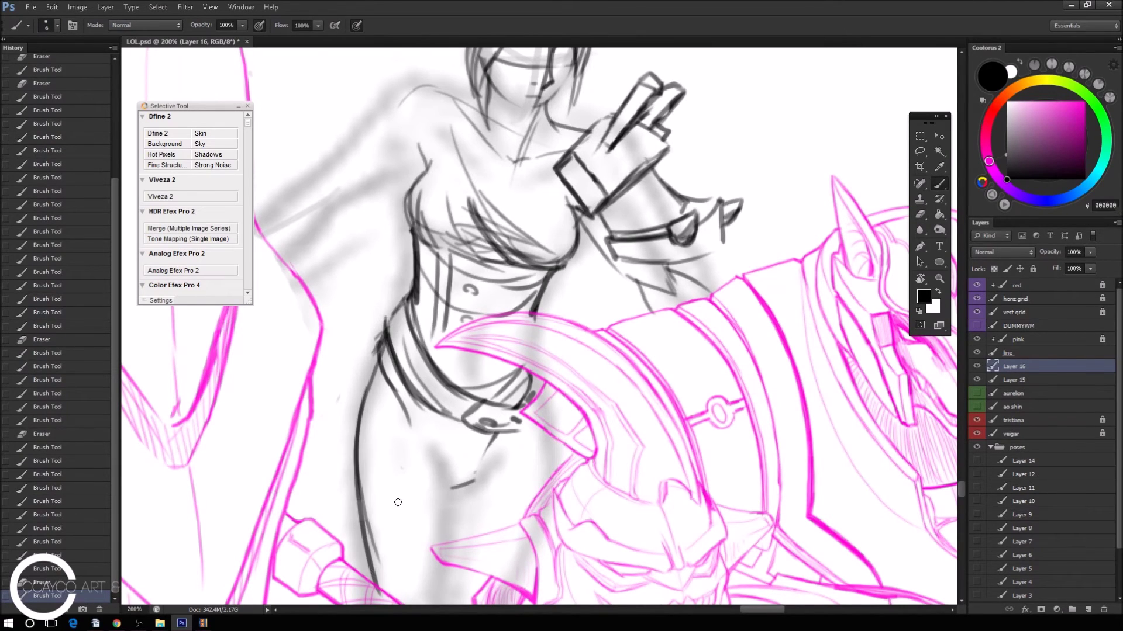
Add a dark dot at the belt and hatch folds across the hip and belt area.
click(537, 423)
mouse_move(351, 430)
mouse_down()
mouse_move(479, 459)
mouse_move(502, 440)
mouse_up()
drag(366, 368, 399, 446)
drag(355, 422, 394, 442)
drag(353, 395, 357, 424)
drag(366, 370, 402, 434)
mouse_move(382, 389)
mouse_down()
mouse_move(412, 436)
mouse_move(526, 471)
mouse_move(576, 462)
mouse_up()
mouse_move(453, 448)
mouse_down()
mouse_move(559, 442)
mouse_move(541, 383)
mouse_move(570, 438)
mouse_move(520, 471)
mouse_up()
drag(564, 441, 512, 487)
mouse_move(408, 451)
mouse_down()
mouse_move(434, 494)
mouse_move(437, 577)
mouse_up()
Draw the lower leg line below the belt, then zoom out to review.
mouse_move(504, 465)
mouse_down()
mouse_move(516, 402)
mouse_move(446, 561)
mouse_up()
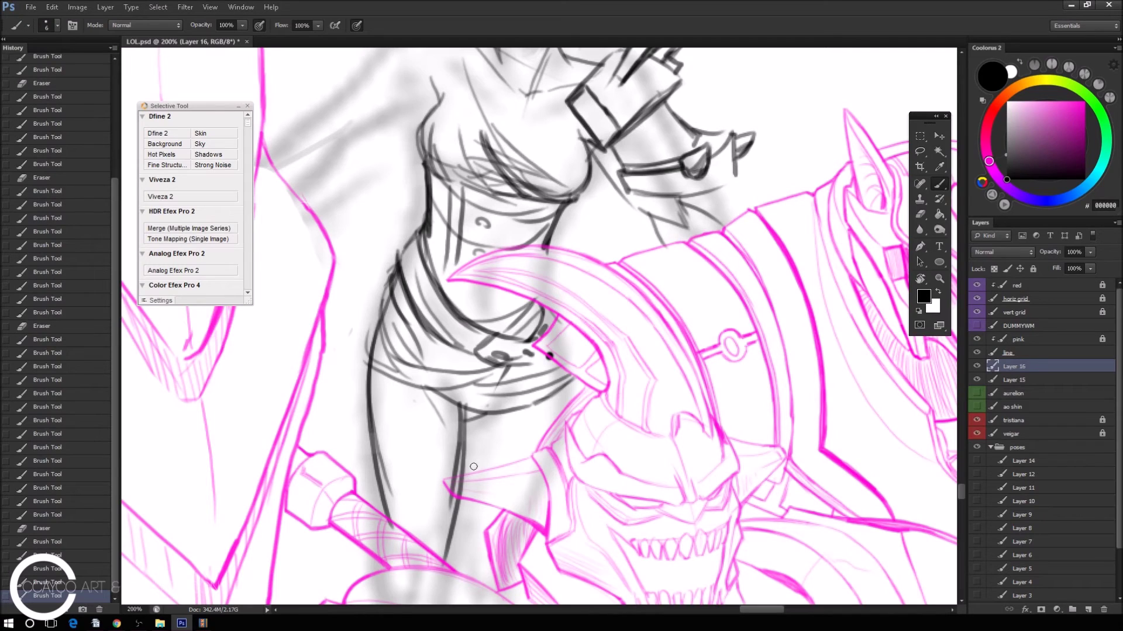
drag(435, 556, 432, 524)
drag(451, 567, 447, 517)
key(ctrl+minus)
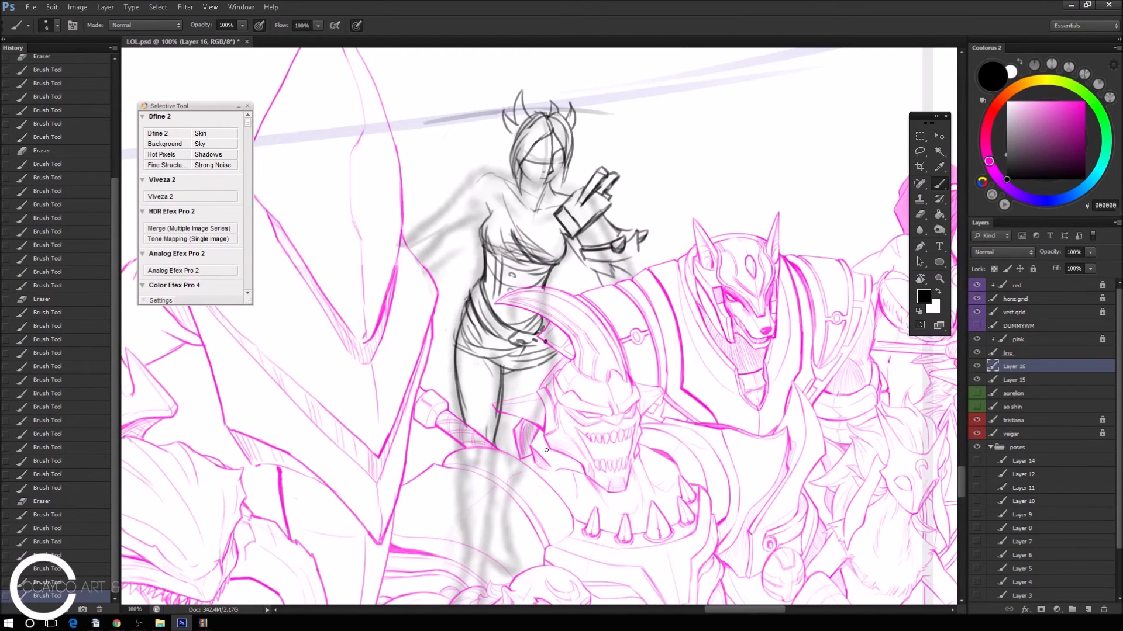
key(ctrl+plus)
scroll(521, 468, up, 5)
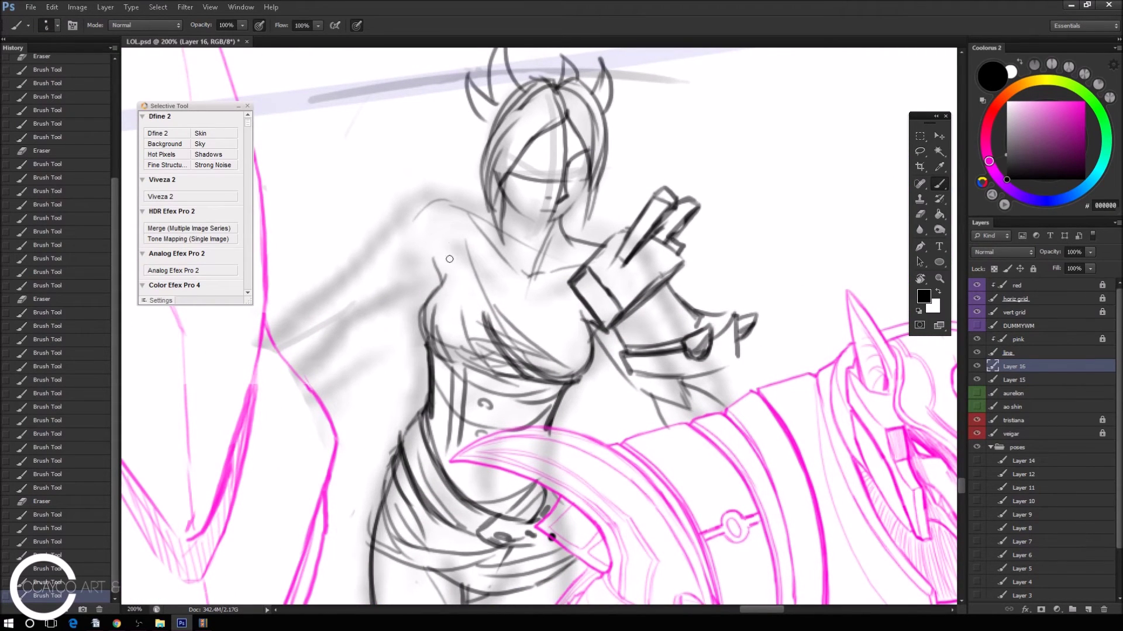
Sketch the torso side, shoulder and neck outline, redoing the shoulder contour darker.
mouse_move(424, 328)
mouse_down()
mouse_move(496, 218)
mouse_move(473, 234)
mouse_up()
mouse_move(471, 221)
mouse_down()
mouse_move(451, 280)
mouse_move(461, 228)
mouse_up()
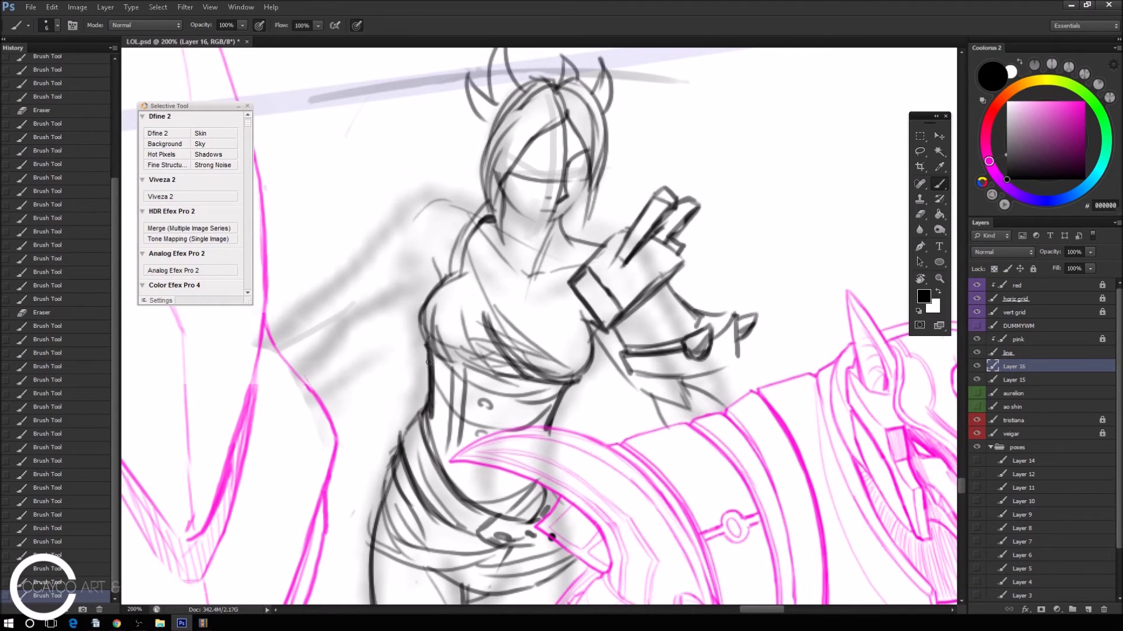
mouse_move(428, 361)
mouse_down()
mouse_move(390, 215)
mouse_move(423, 189)
mouse_move(463, 197)
mouse_up()
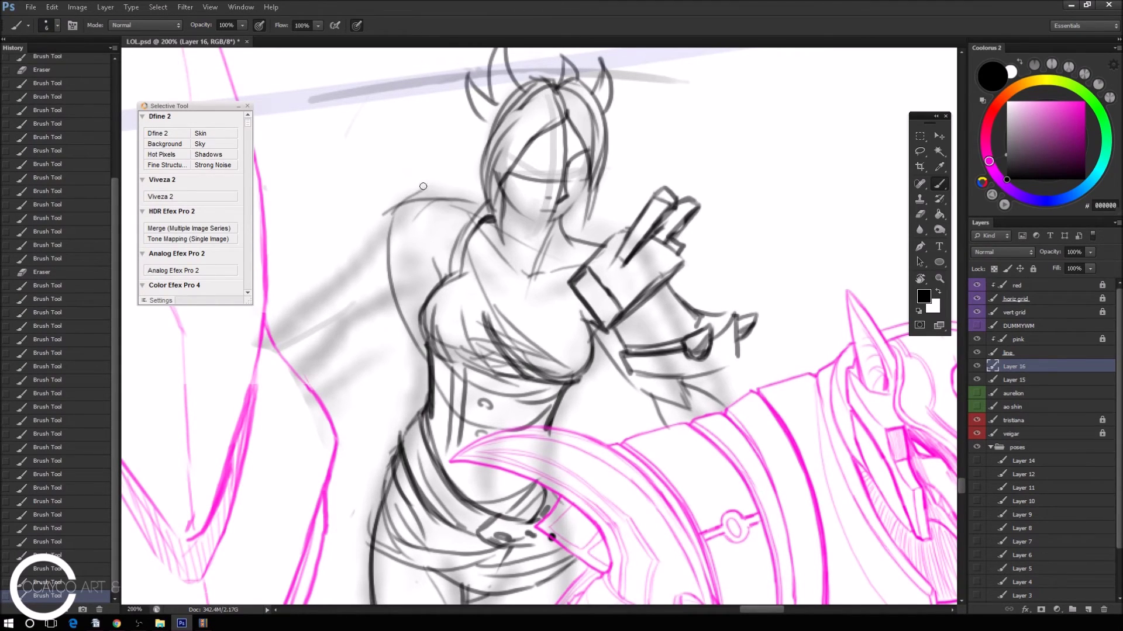
mouse_move(386, 223)
mouse_down()
mouse_move(436, 188)
mouse_move(475, 200)
mouse_move(414, 203)
mouse_move(479, 222)
mouse_move(375, 245)
mouse_move(413, 188)
mouse_move(370, 250)
mouse_move(398, 217)
mouse_up()
key(ctrl+alt+z)
key(ctrl+alt+z)
key(ctrl+alt+z)
key(e)
key(b)
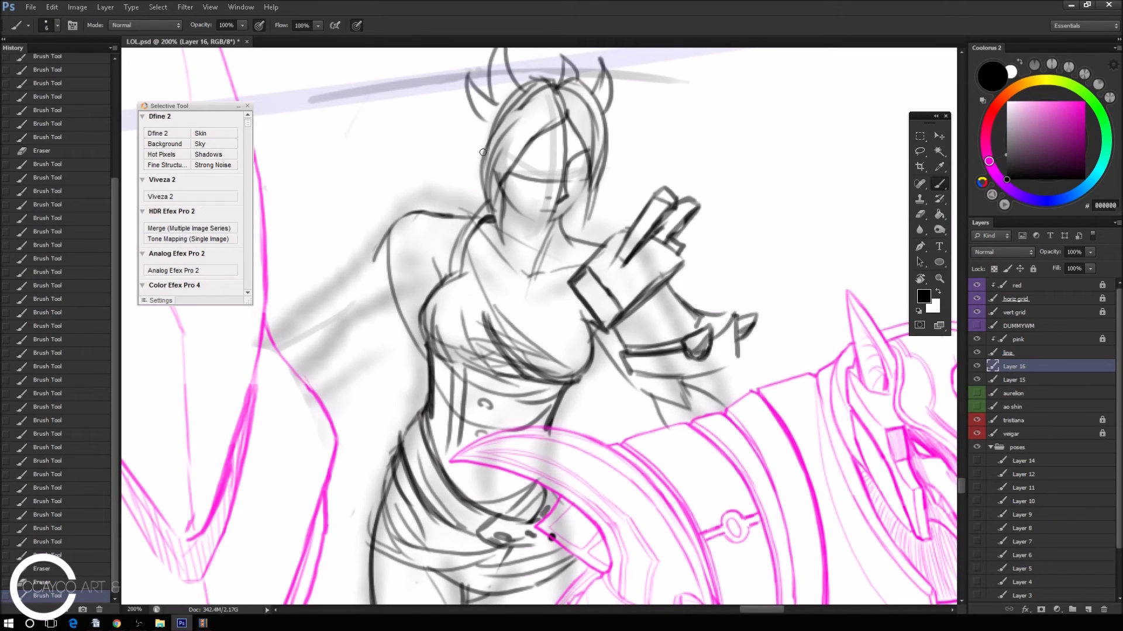
mouse_move(436, 215)
mouse_down()
mouse_move(398, 225)
mouse_move(379, 256)
mouse_move(432, 196)
mouse_move(450, 202)
mouse_move(395, 292)
mouse_up()
key(e)
key(b)
Outline and reinforce the left shoulder and upper arm with repeated strokes.
drag(391, 240, 387, 316)
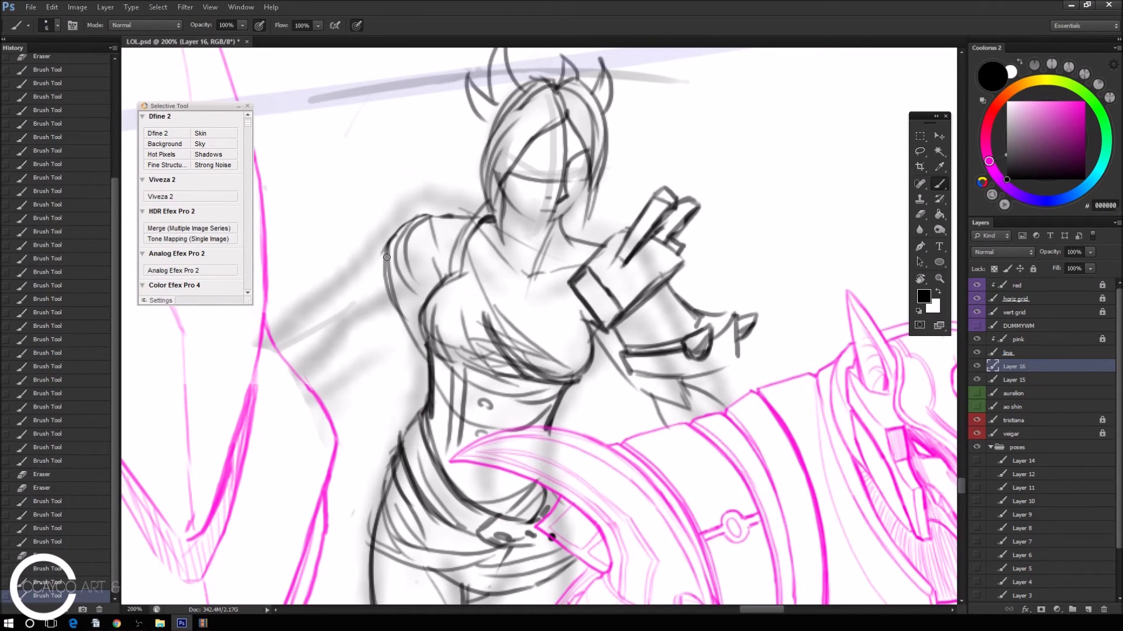
drag(419, 246, 377, 354)
drag(403, 278, 366, 351)
drag(427, 252, 409, 357)
drag(453, 219, 429, 309)
drag(418, 225, 383, 339)
drag(427, 246, 366, 357)
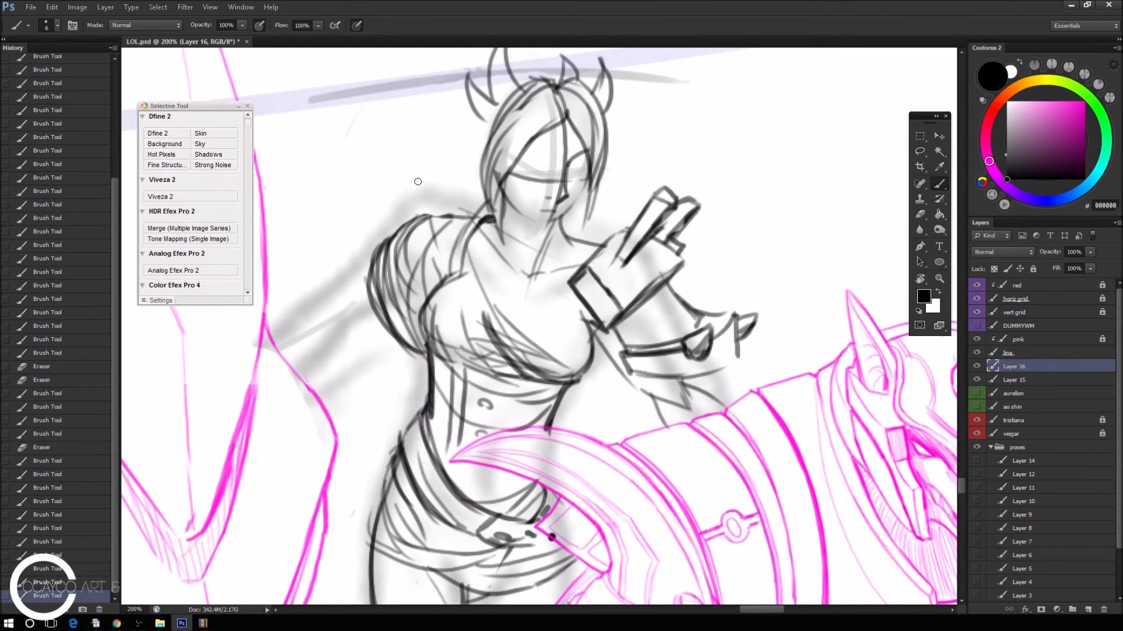
Extend the left forearm down toward the lower left, then restore and re-maximize the window.
drag(366, 289, 349, 311)
mouse_move(380, 261)
mouse_down()
mouse_move(324, 303)
mouse_move(389, 314)
mouse_move(331, 332)
mouse_move(316, 351)
mouse_up()
drag(336, 334, 313, 358)
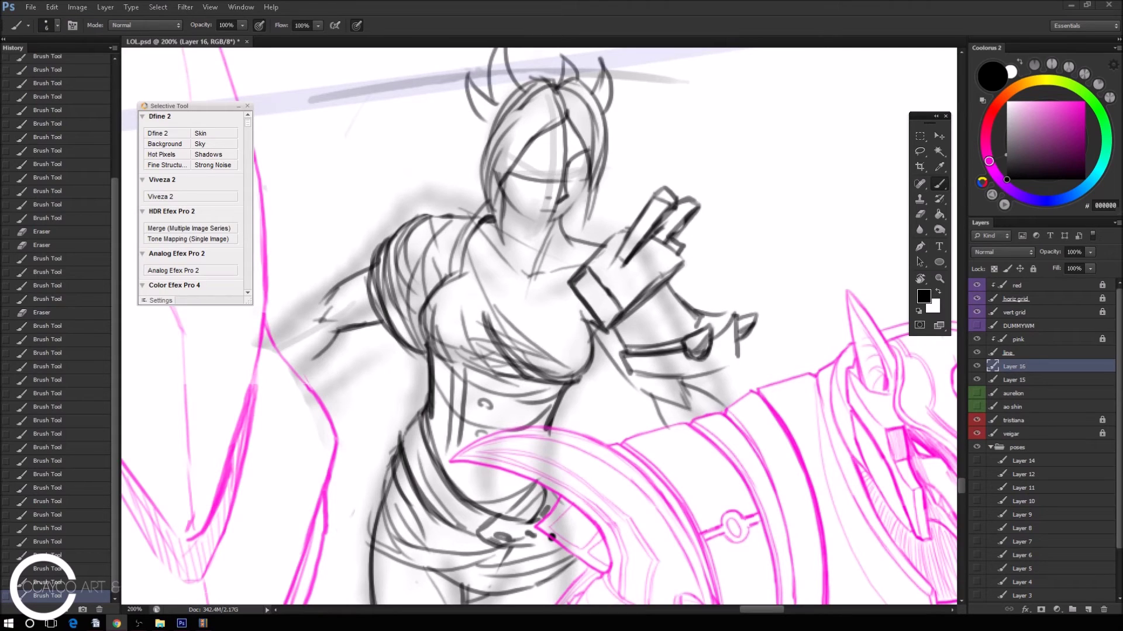
double_click(511, 11)
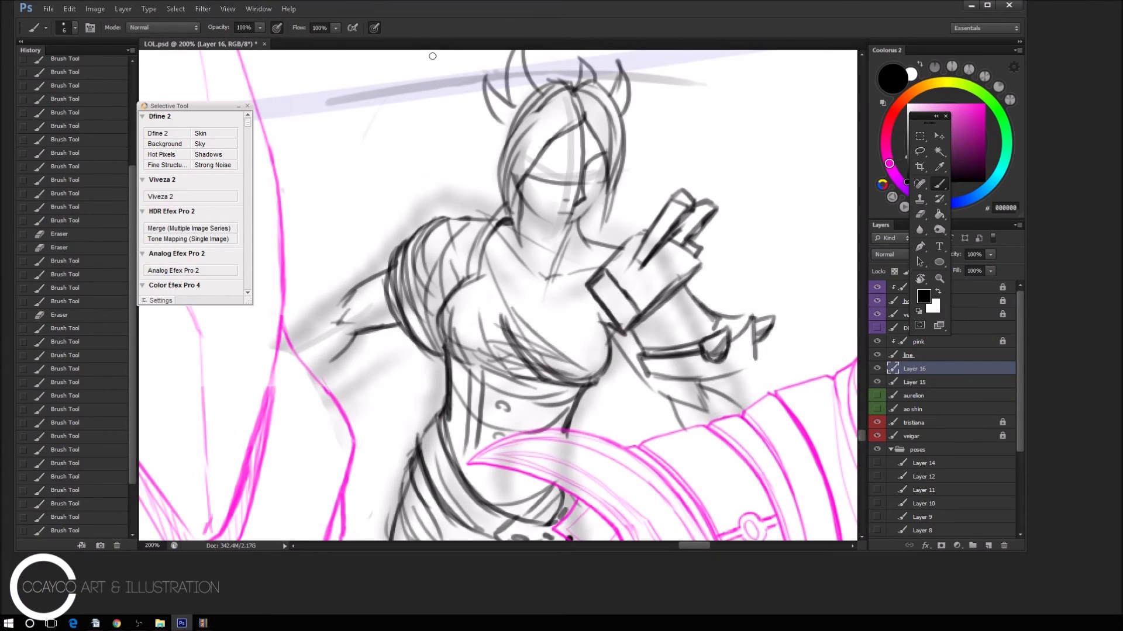
double_click(352, 13)
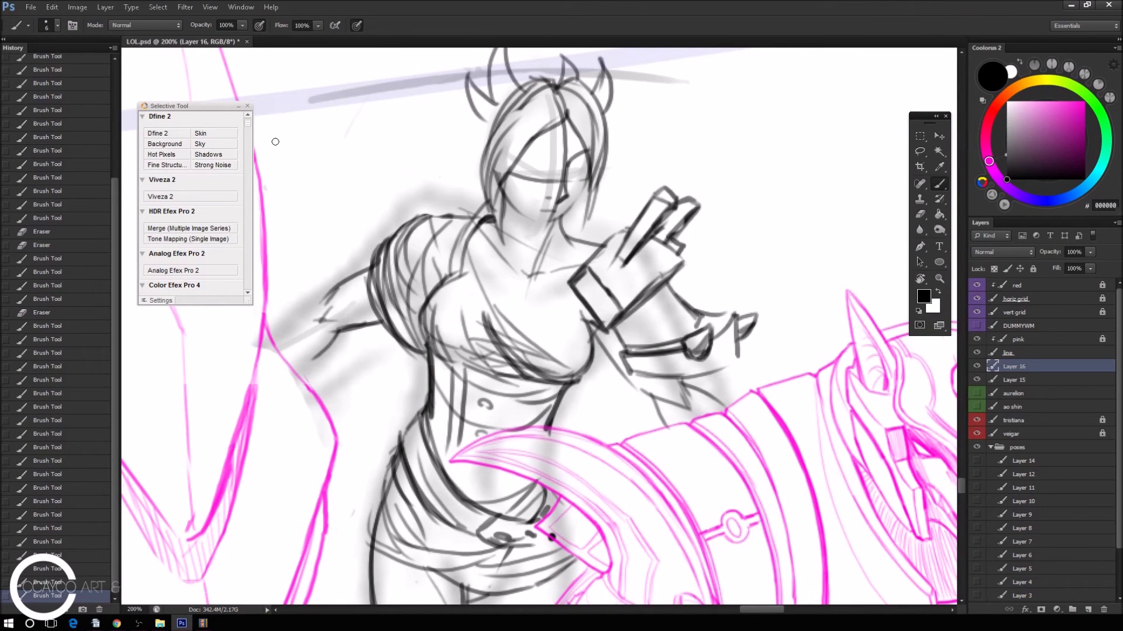
Draw an arc around the upper arm, erase its excess, and add strokes around arm and shoulder.
mouse_move(271, 304)
mouse_down()
mouse_move(349, 340)
mouse_move(338, 380)
mouse_up()
key(e)
mouse_move(306, 314)
mouse_down()
mouse_move(321, 336)
mouse_move(312, 302)
mouse_move(346, 283)
mouse_up()
key(b)
key(l)
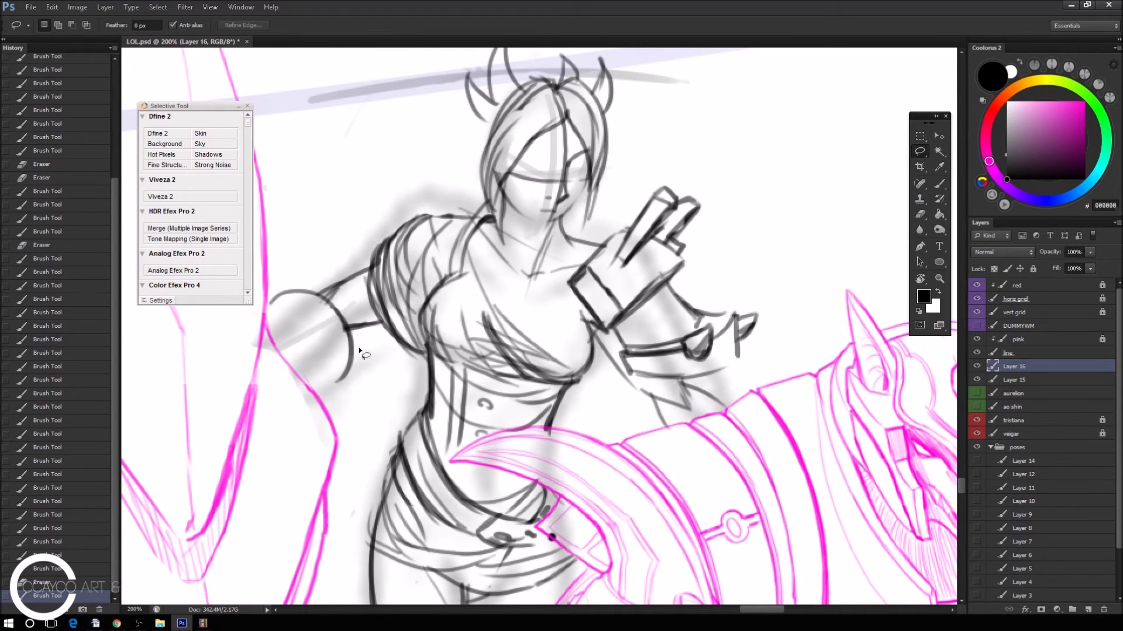
key(e)
drag(349, 330, 339, 379)
key(b)
drag(315, 291, 371, 345)
drag(345, 301, 368, 386)
mouse_move(292, 289)
mouse_down()
mouse_move(345, 304)
mouse_move(272, 319)
mouse_move(269, 305)
mouse_move(313, 266)
mouse_up()
key(e)
key(b)
Redraw the outer and inner upper arm contours and hatch the shoulder cap.
mouse_move(269, 316)
mouse_down()
mouse_move(363, 275)
mouse_move(372, 359)
mouse_up()
mouse_move(351, 304)
mouse_down()
mouse_move(377, 391)
mouse_move(275, 327)
mouse_move(332, 303)
mouse_move(361, 353)
mouse_move(363, 395)
mouse_up()
drag(328, 304, 360, 389)
drag(305, 333, 351, 396)
mouse_move(275, 362)
mouse_down()
mouse_move(339, 347)
mouse_move(349, 392)
mouse_up()
mouse_move(293, 345)
mouse_down()
mouse_move(356, 398)
mouse_move(325, 413)
mouse_move(322, 365)
mouse_move(337, 405)
mouse_up()
mouse_move(281, 349)
mouse_down()
mouse_move(280, 328)
mouse_move(307, 327)
mouse_move(362, 371)
mouse_move(362, 385)
mouse_up()
mouse_move(377, 337)
mouse_down()
mouse_move(363, 390)
mouse_move(383, 350)
mouse_up()
Darken the shoulder hatching and shade the shoulder cap's lower edge with arcs.
key(e)
key(b)
mouse_move(295, 313)
mouse_down()
mouse_move(270, 339)
mouse_move(331, 284)
mouse_move(372, 330)
mouse_move(350, 392)
mouse_up()
drag(369, 296, 348, 350)
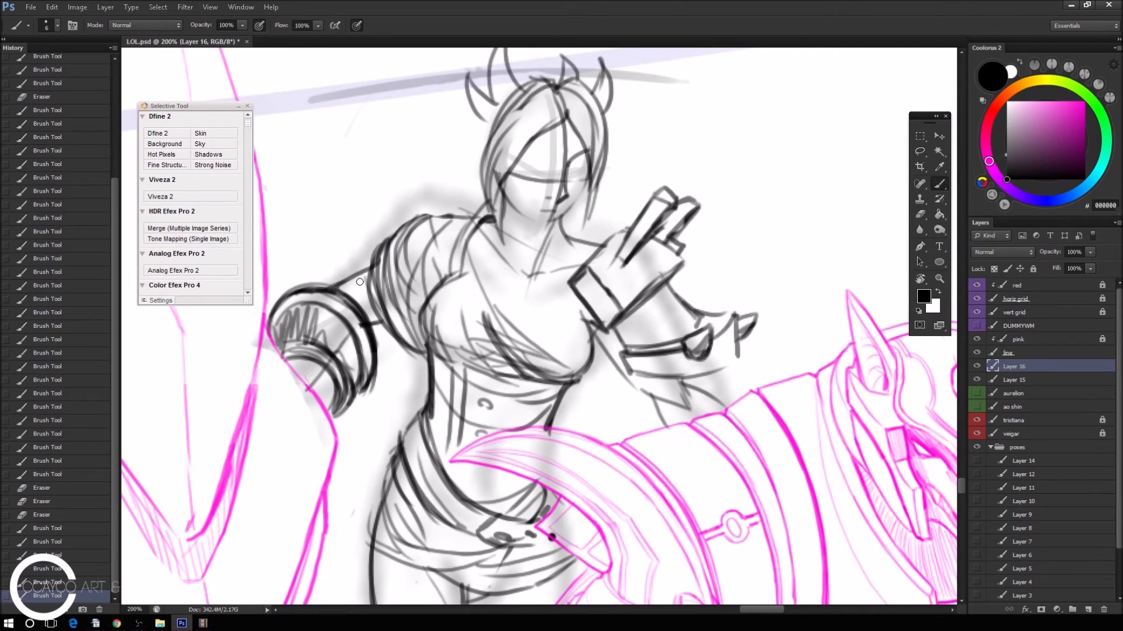
key(ctrl+minus)
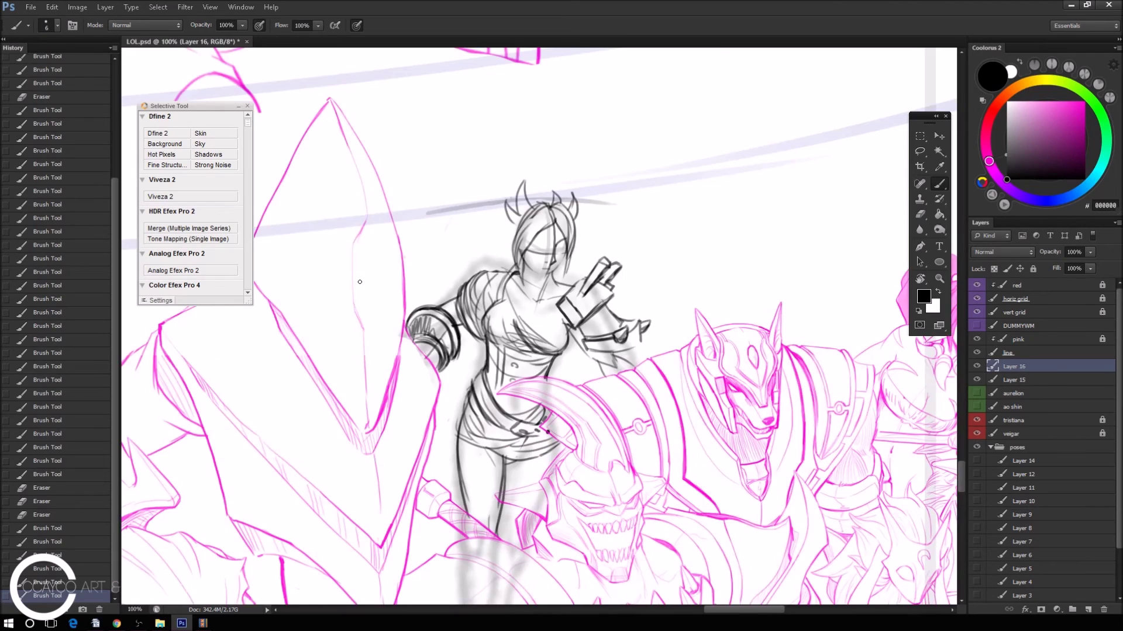
key(ctrl+plus)
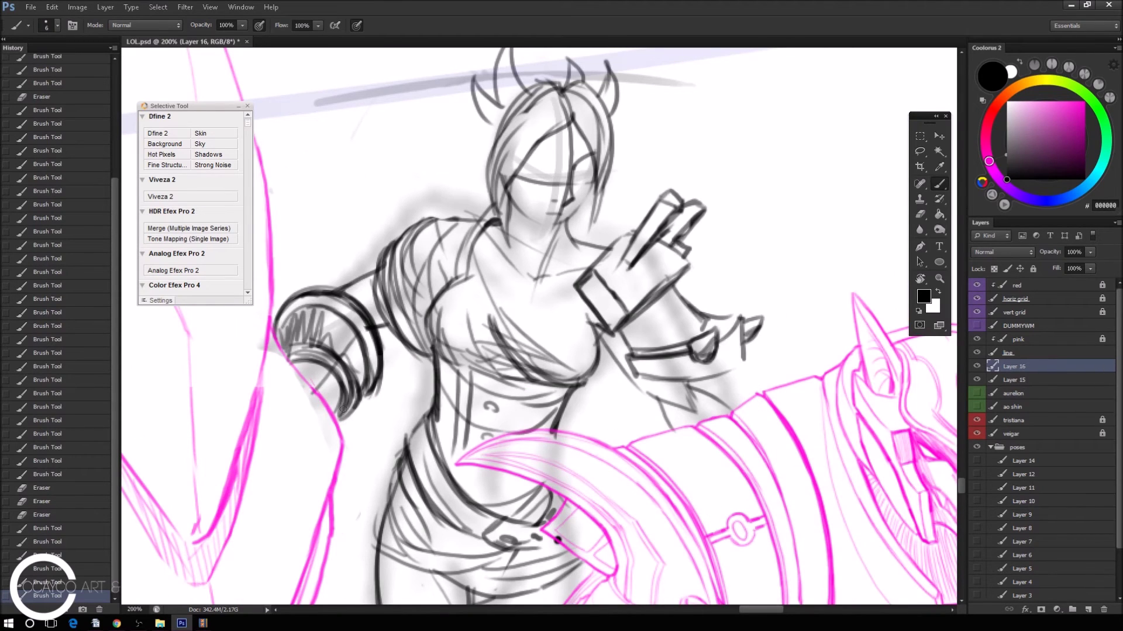
drag(330, 410, 344, 432)
mouse_move(289, 367)
mouse_down()
mouse_move(317, 356)
mouse_move(349, 398)
mouse_up()
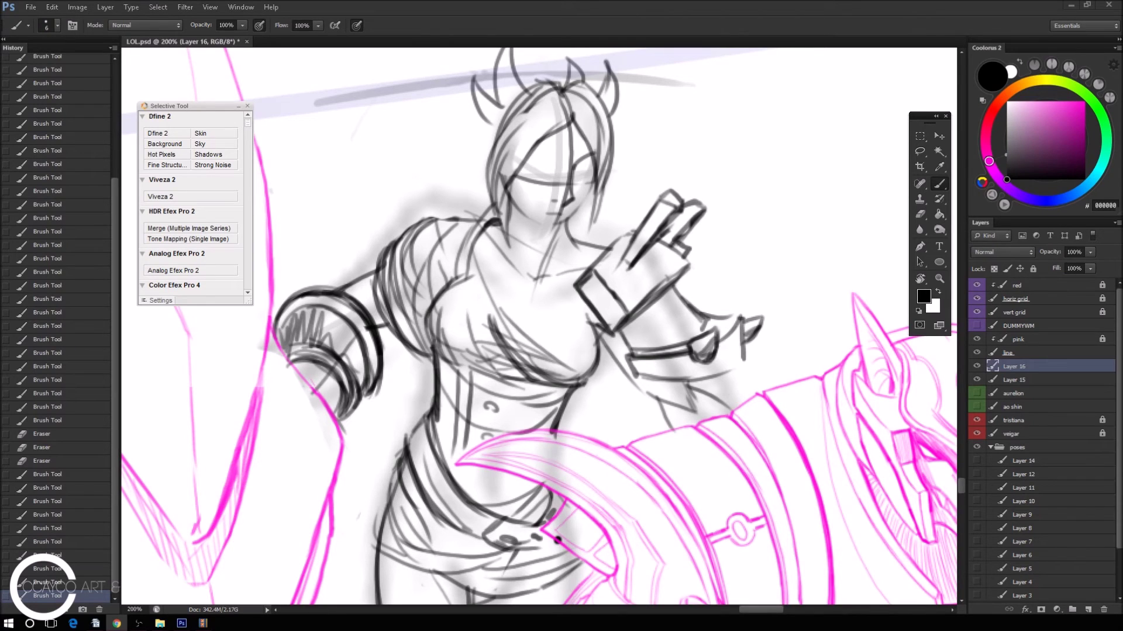
Add strokes near the arm cuff and strengthen the figure's leg lines.
key(h)
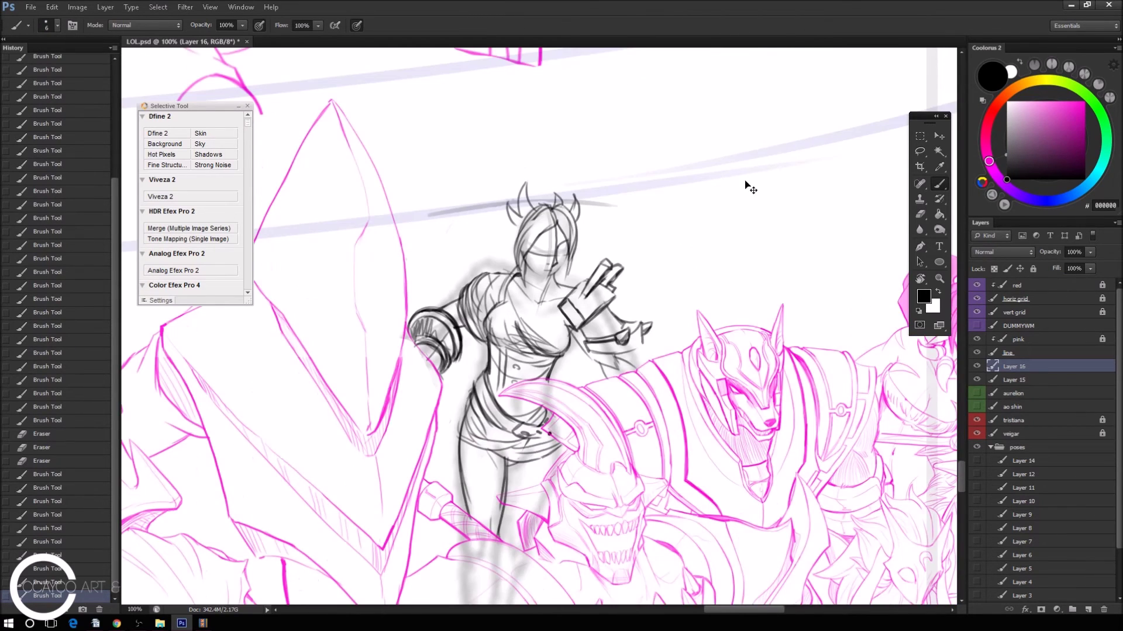
drag(746, 180, 747, 183)
mouse_move(697, 383)
mouse_down()
mouse_move(704, 409)
mouse_move(747, 363)
mouse_up()
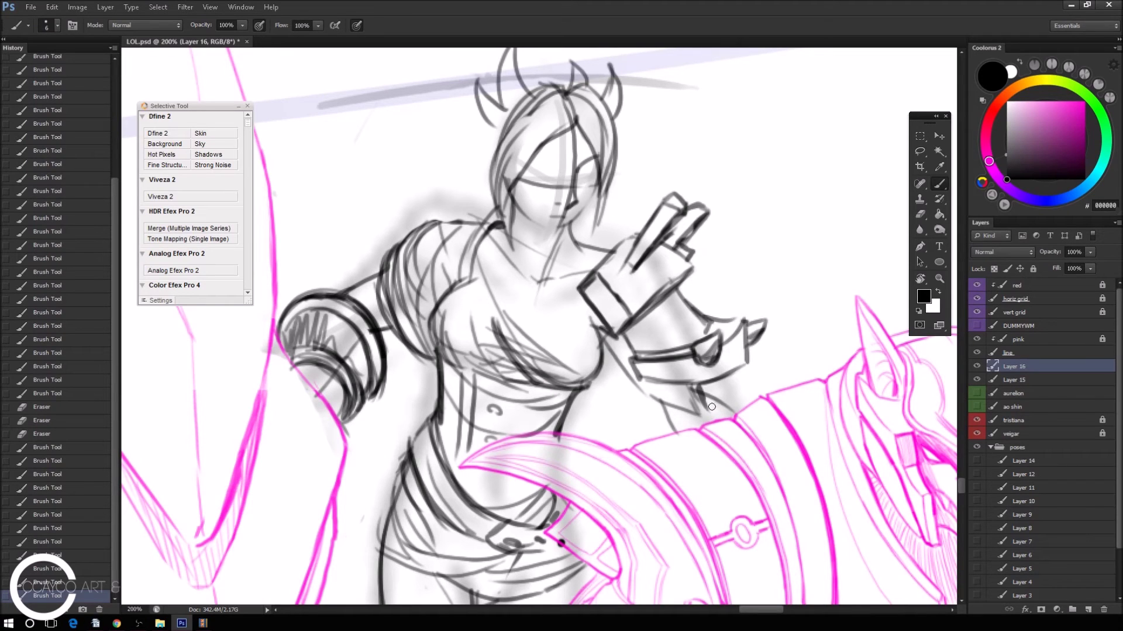
scroll(707, 373, down, 3)
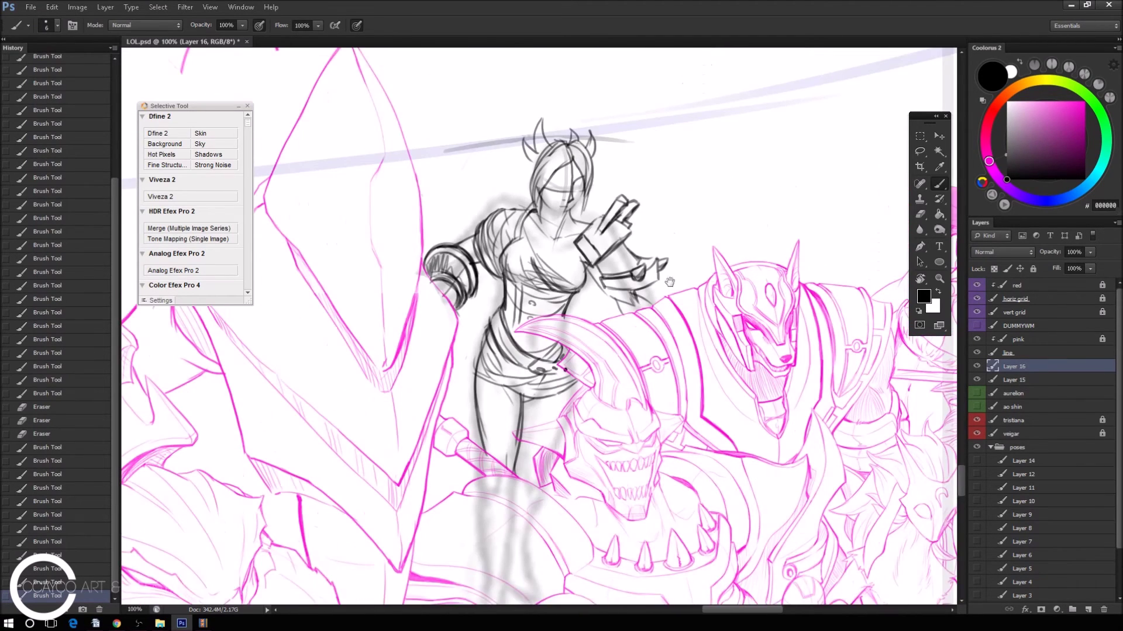
drag(668, 295, 646, 217)
scroll(497, 298, up, 2)
drag(471, 487, 459, 529)
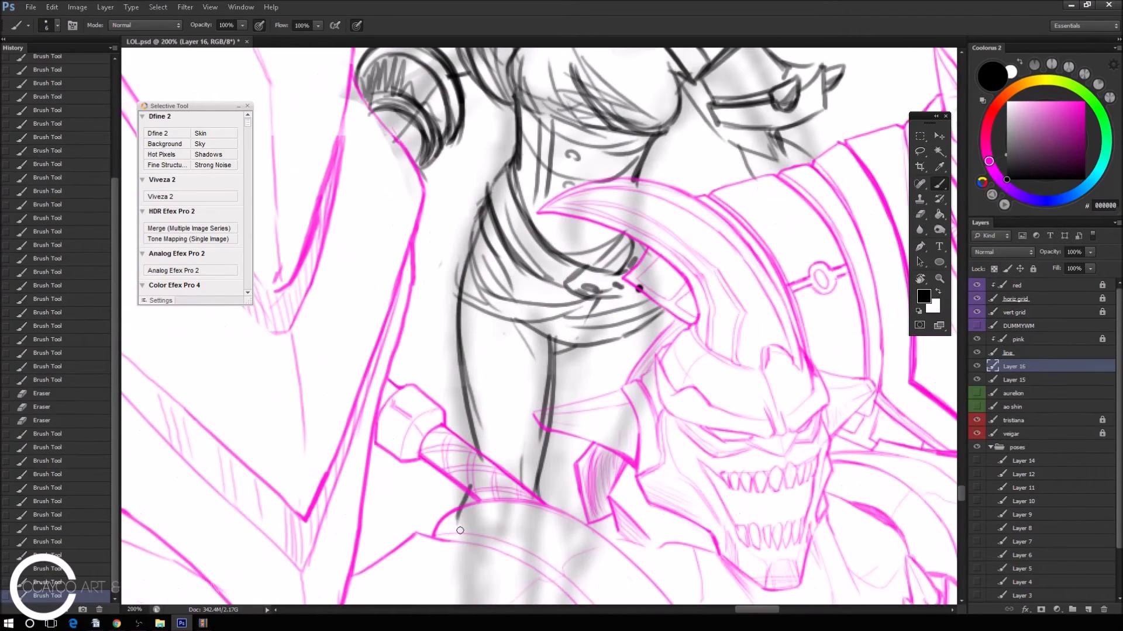
mouse_move(557, 346)
mouse_down()
mouse_move(553, 377)
mouse_move(573, 430)
mouse_move(566, 403)
mouse_move(578, 393)
mouse_up()
Add waist and leg strokes, then erase stray lines around the waist and leg.
key(e)
key(b)
drag(635, 328, 615, 361)
mouse_move(588, 411)
mouse_down()
mouse_move(640, 453)
mouse_move(634, 465)
mouse_up()
key(ctrl+z)
key(e)
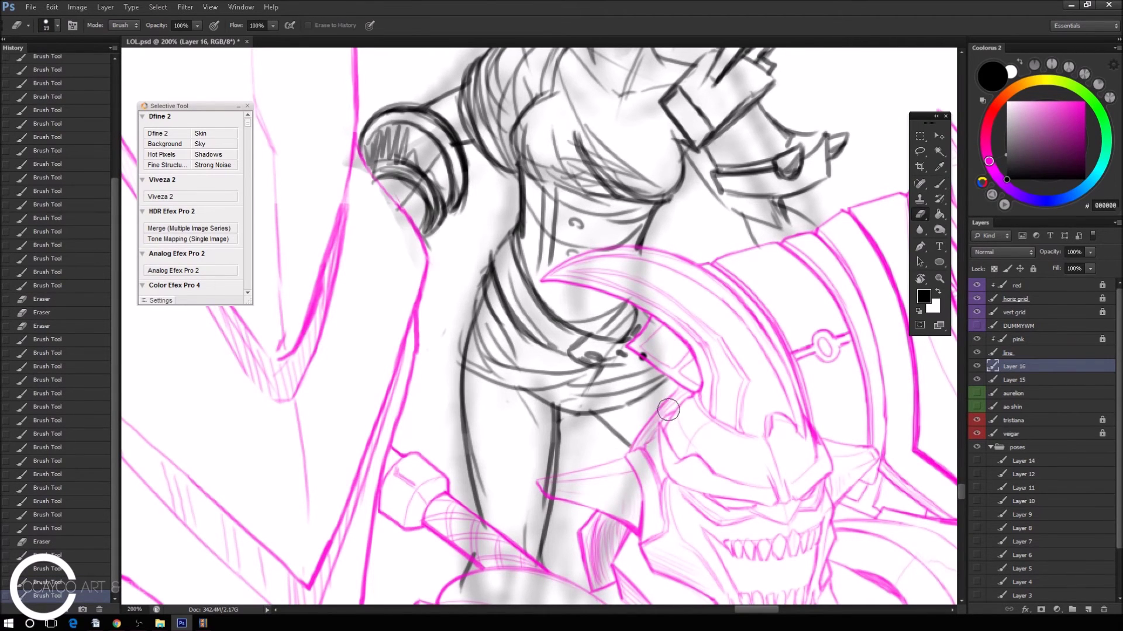
drag(660, 426, 644, 443)
key(ctrl+minus)
mouse_move(714, 357)
mouse_down()
mouse_move(703, 384)
mouse_move(698, 375)
mouse_up()
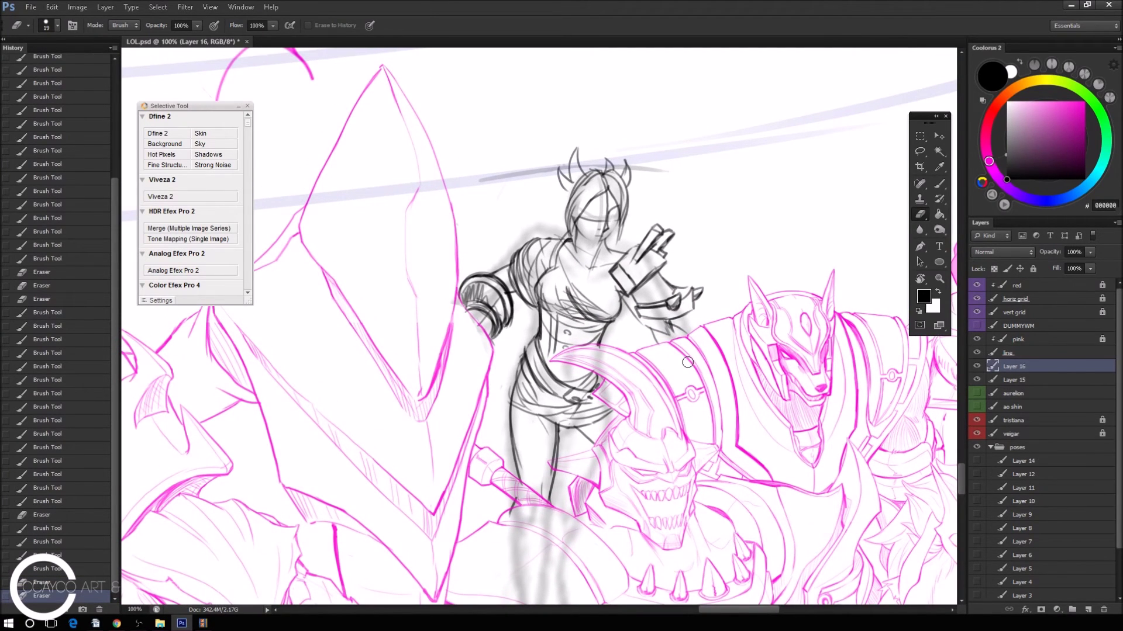
key(ctrl+minus)
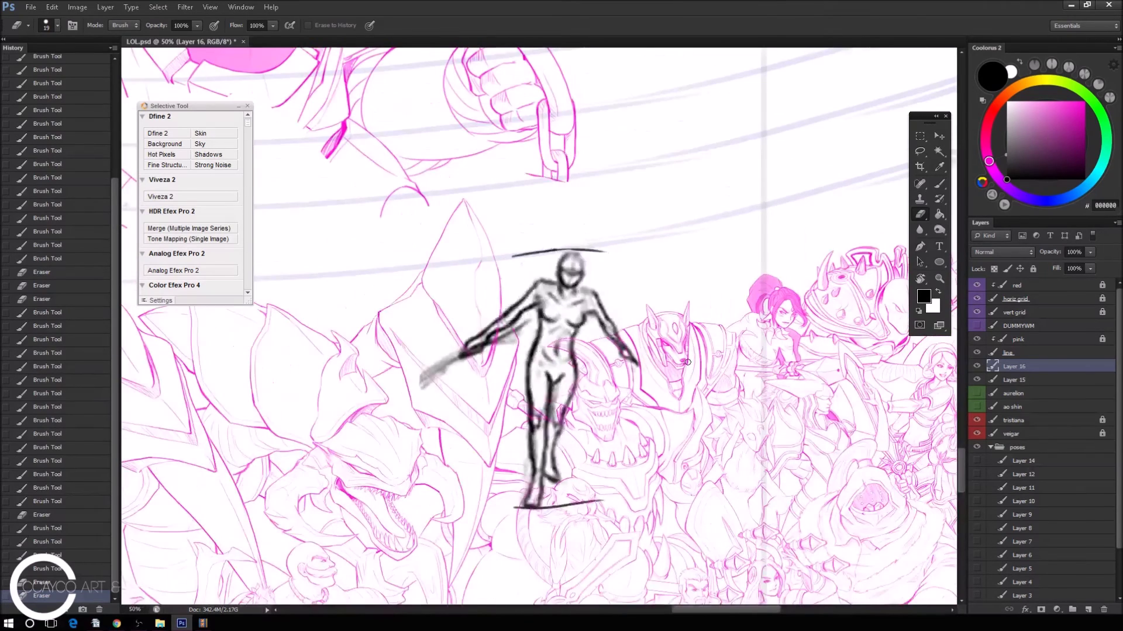
Nudge the Layer 16 figure sketch slightly into place with Free Transform.
key(ctrl+t)
drag(599, 286, 597, 287)
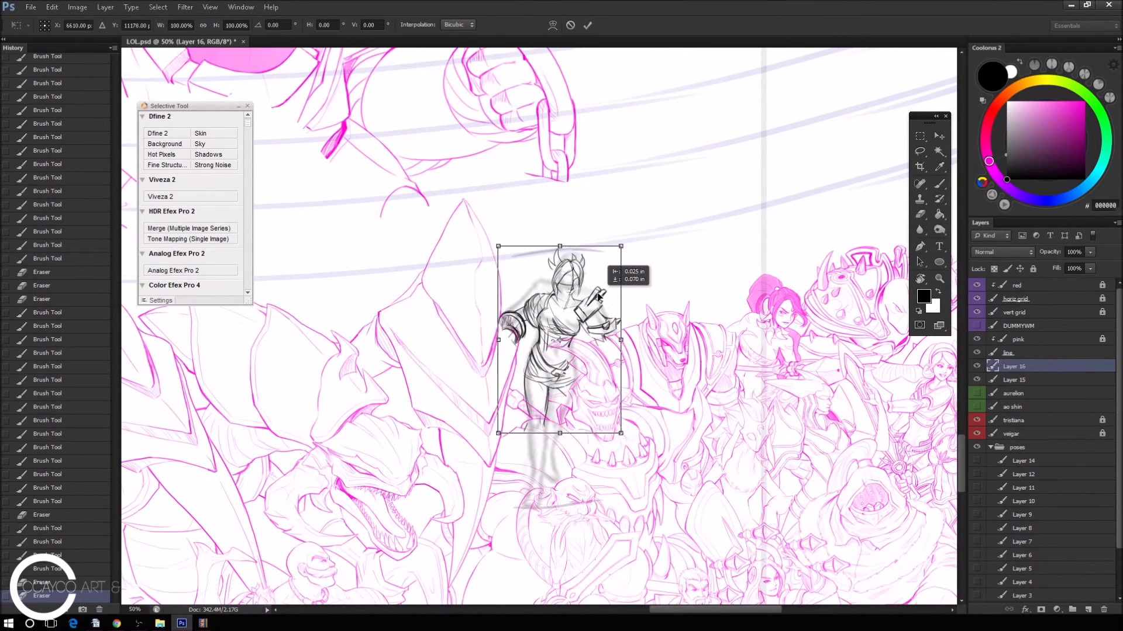
drag(597, 289, 601, 286)
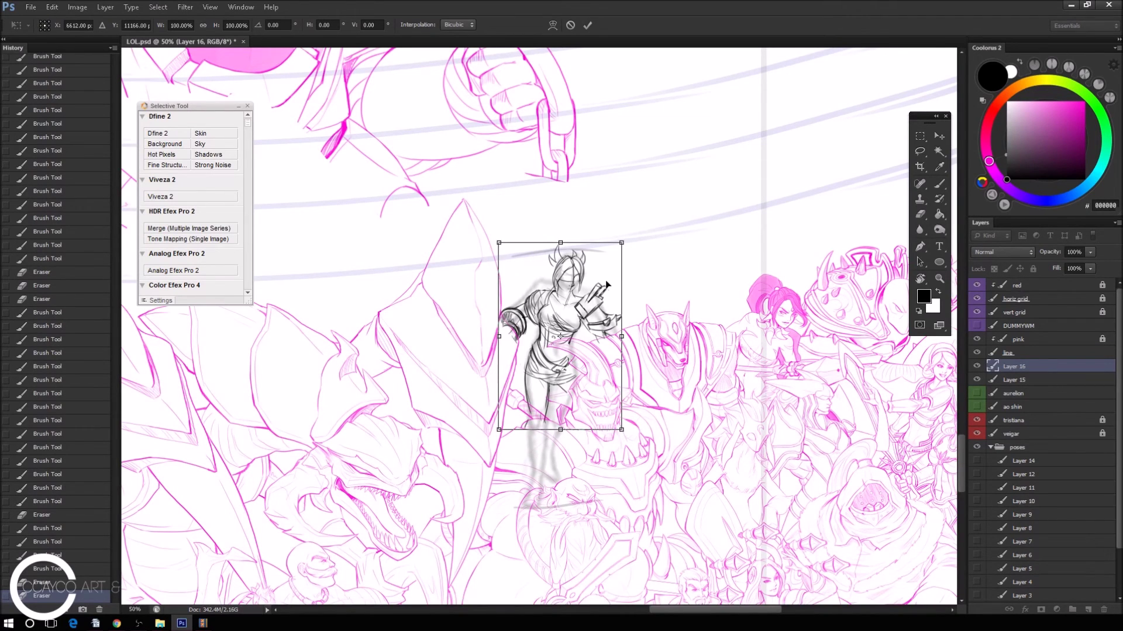
key(Return)
Erase the old arm and shoulder pad and draw a pointed shoulder spike.
key(e)
key(ctrl+plus)
key(ctrl+plus)
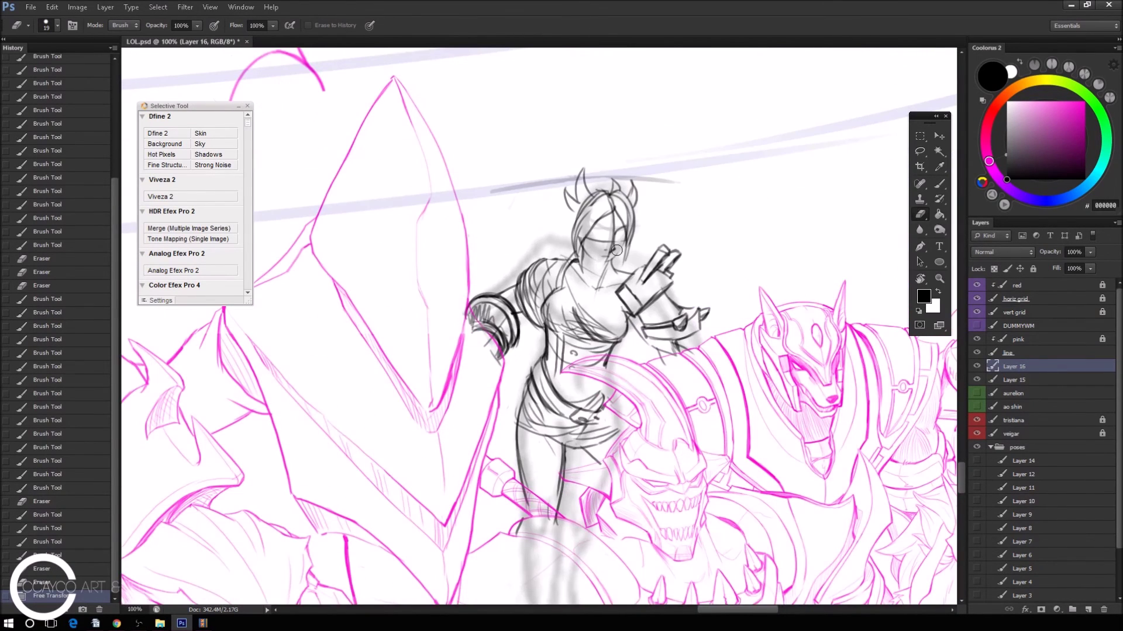
drag(465, 260, 489, 321)
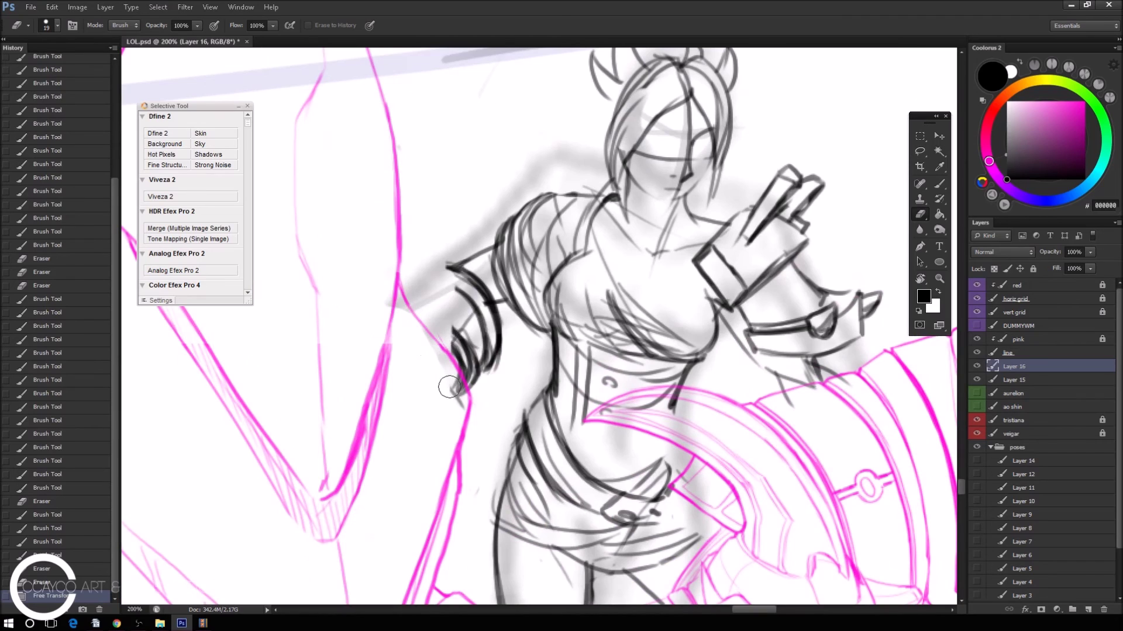
key(b)
drag(525, 299, 413, 321)
mouse_move(477, 257)
mouse_down()
mouse_move(422, 312)
mouse_move(389, 307)
mouse_up()
drag(461, 305, 443, 345)
mouse_move(490, 263)
mouse_down()
mouse_move(431, 311)
mouse_move(434, 349)
mouse_move(412, 342)
mouse_up()
Sharpen and reinforce the shoulder spike strokes.
key(e)
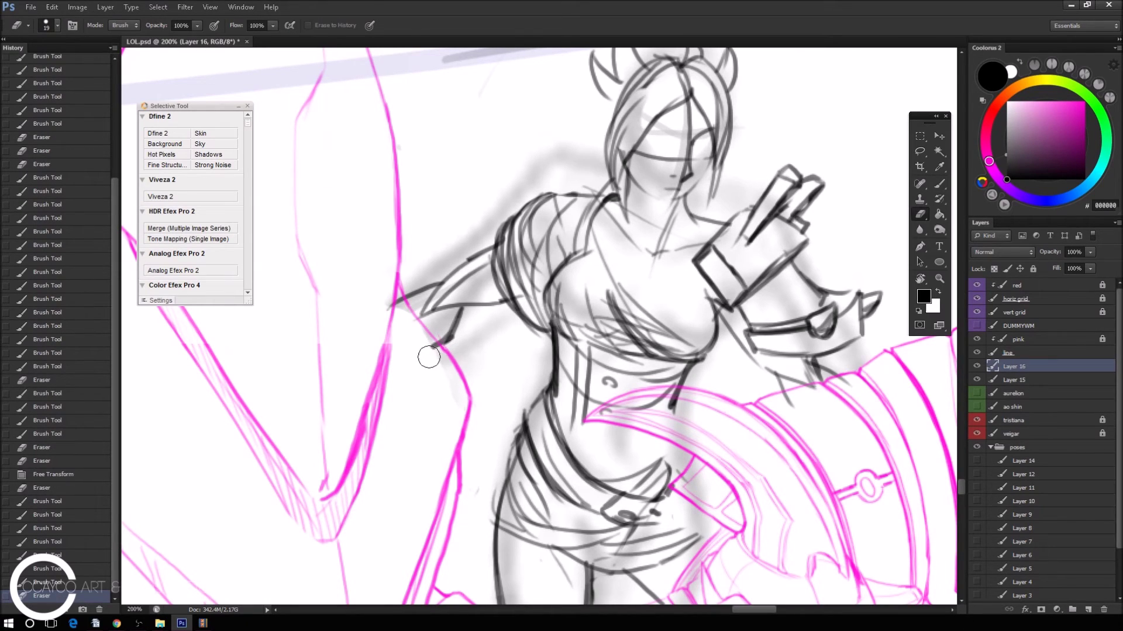
key(b)
drag(442, 275, 409, 302)
mouse_move(486, 252)
mouse_down()
mouse_move(423, 287)
mouse_move(510, 301)
mouse_move(454, 315)
mouse_up()
mouse_move(483, 273)
mouse_down()
mouse_move(431, 323)
mouse_move(458, 374)
mouse_up()
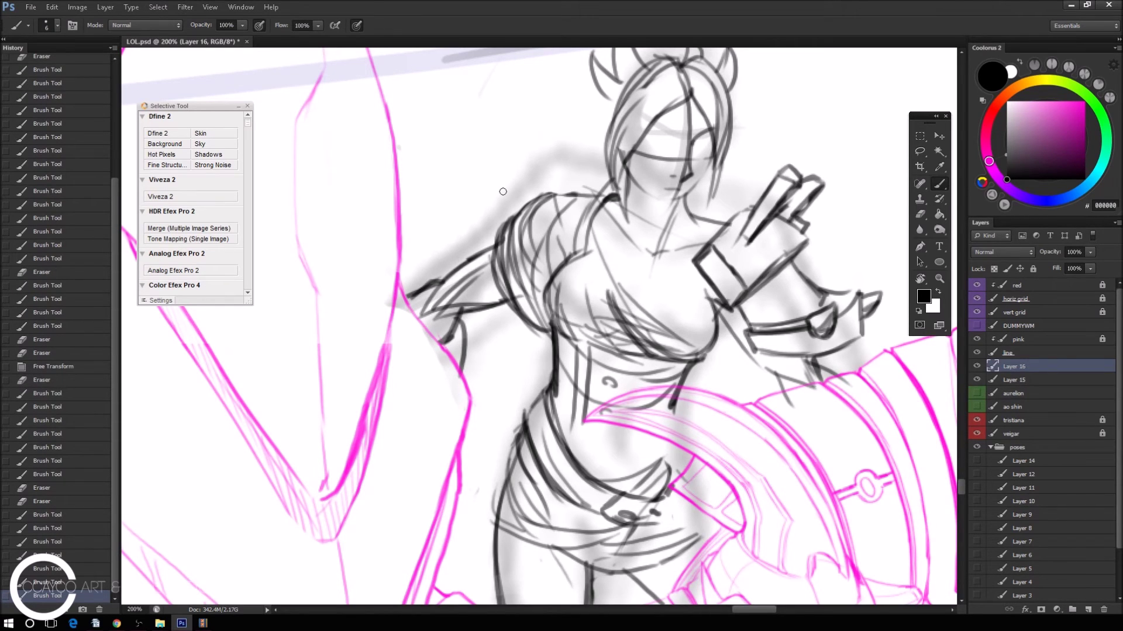
Add detail around the eyes, right cheek and left jawline.
key(ctrl+minus)
key(ctrl+plus)
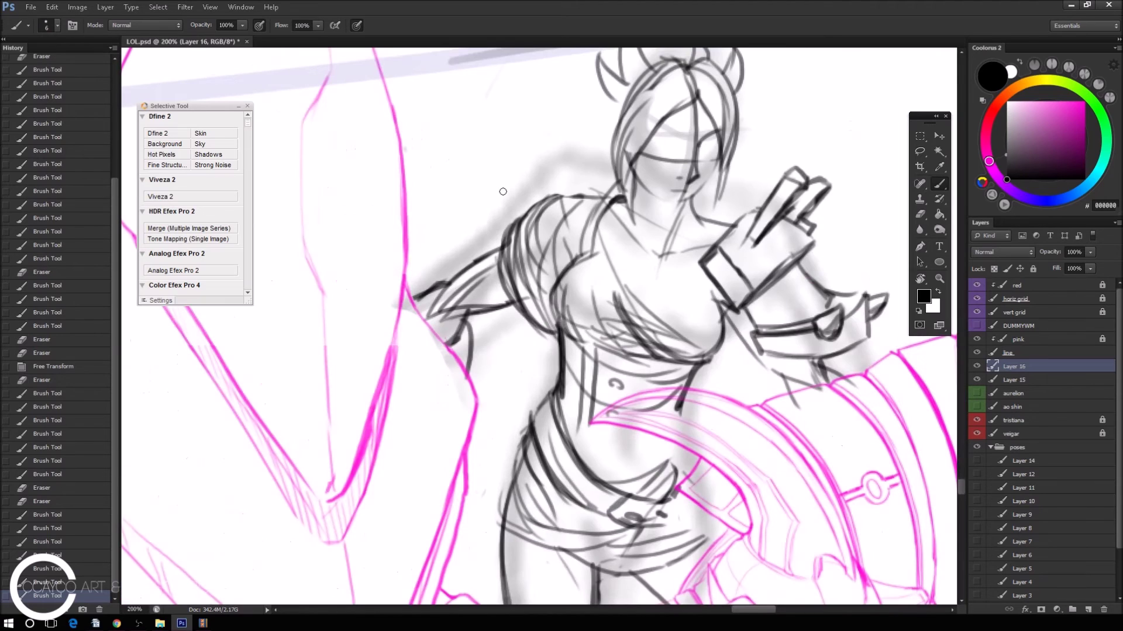
mouse_move(648, 130)
mouse_down()
mouse_move(677, 136)
mouse_move(685, 155)
mouse_up()
mouse_move(659, 140)
mouse_down()
mouse_move(675, 146)
mouse_move(659, 150)
mouse_move(702, 155)
mouse_move(715, 144)
mouse_move(705, 157)
mouse_move(715, 189)
mouse_up()
mouse_move(724, 148)
mouse_down()
mouse_move(690, 207)
mouse_move(667, 213)
mouse_move(626, 156)
mouse_move(628, 213)
mouse_up()
drag(669, 122, 631, 209)
Refine the face's right side, hair, jaw and neck, then fade Layer 16 to 21%.
drag(717, 131, 709, 213)
drag(721, 154, 708, 223)
drag(732, 130, 725, 182)
drag(732, 147, 716, 207)
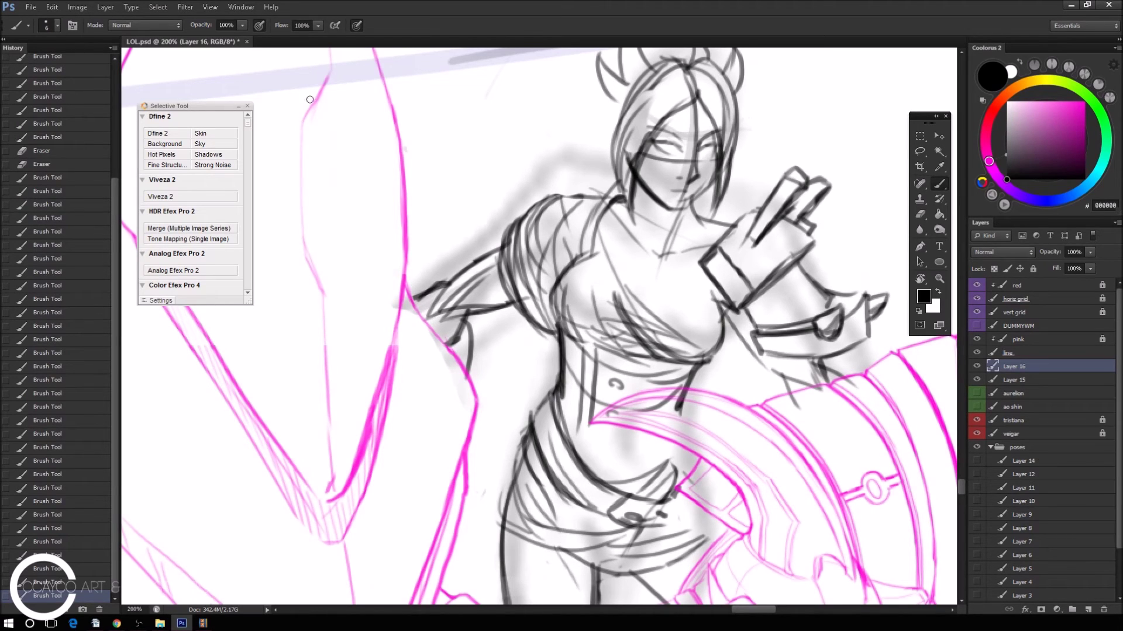
click(117, 624)
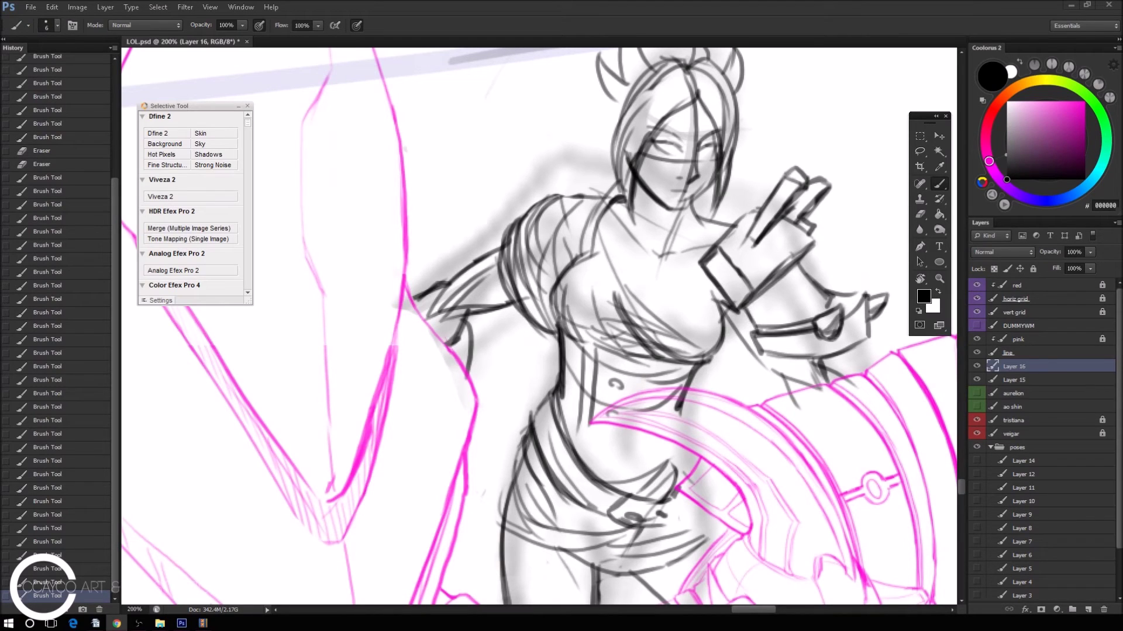
click(688, 220)
drag(691, 202, 689, 227)
mouse_move(640, 180)
mouse_down()
mouse_move(629, 210)
mouse_move(650, 246)
mouse_up()
drag(685, 195, 658, 265)
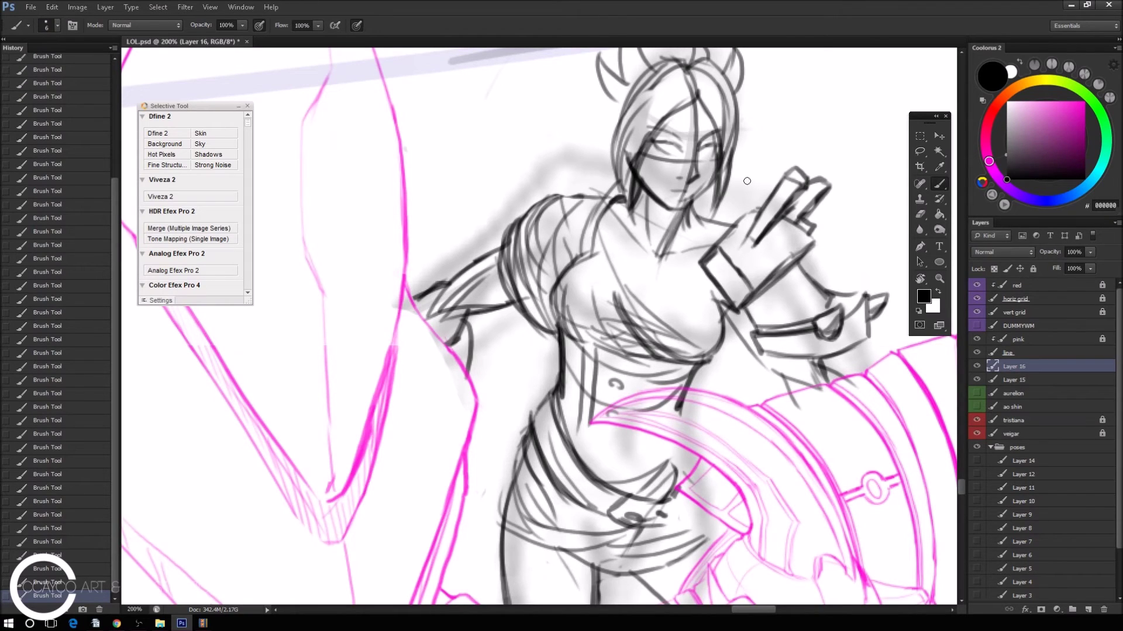
drag(1052, 268, 1043, 267)
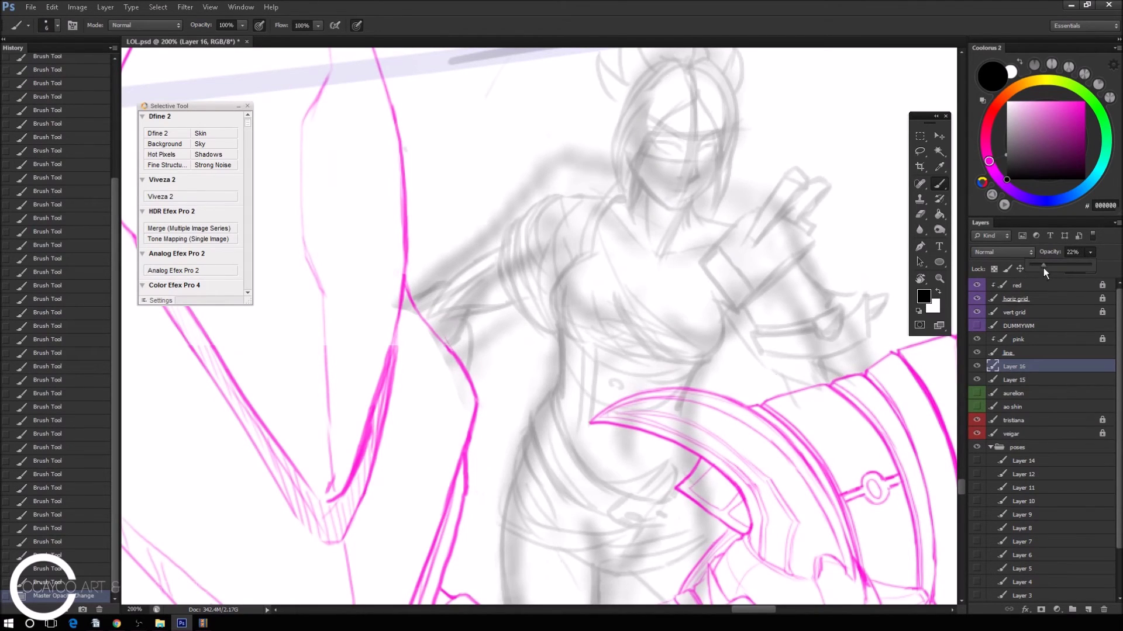
Delete Layer 15 and add a new Layer 17 above Layer 16.
click(1032, 380)
key(Delete)
click(1044, 366)
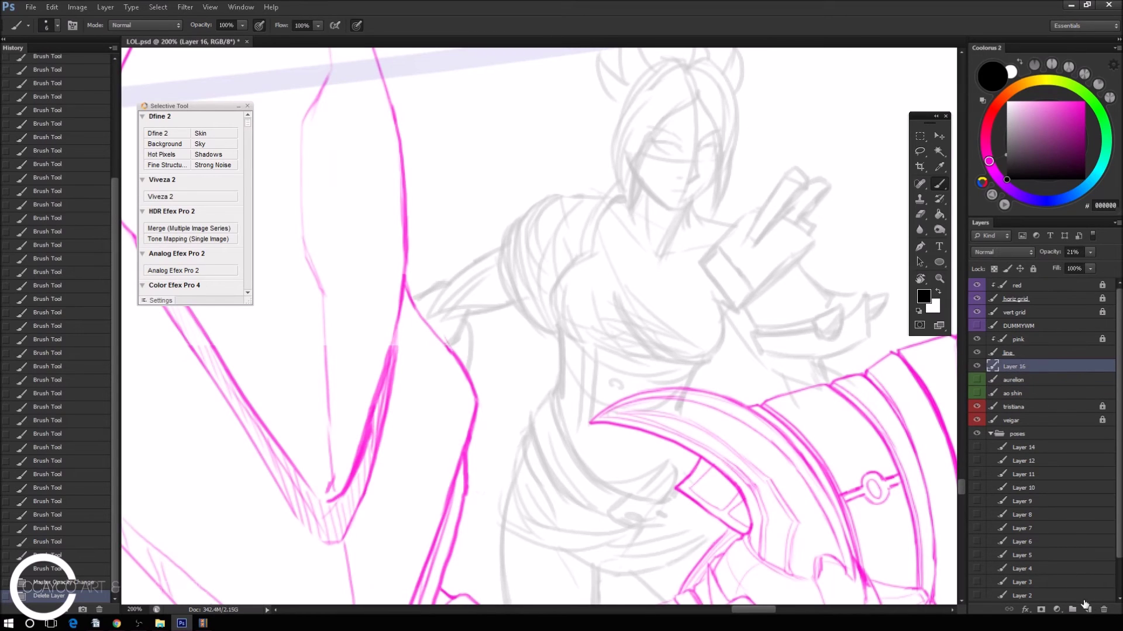
click(1030, 380)
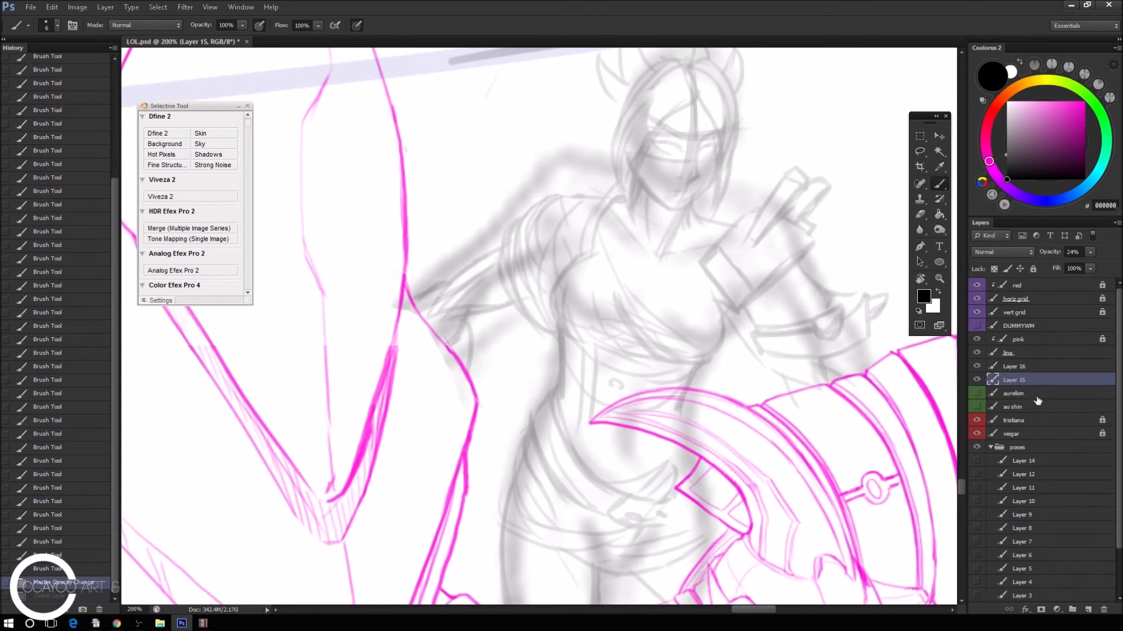
click(1088, 610)
drag(1020, 379, 1009, 348)
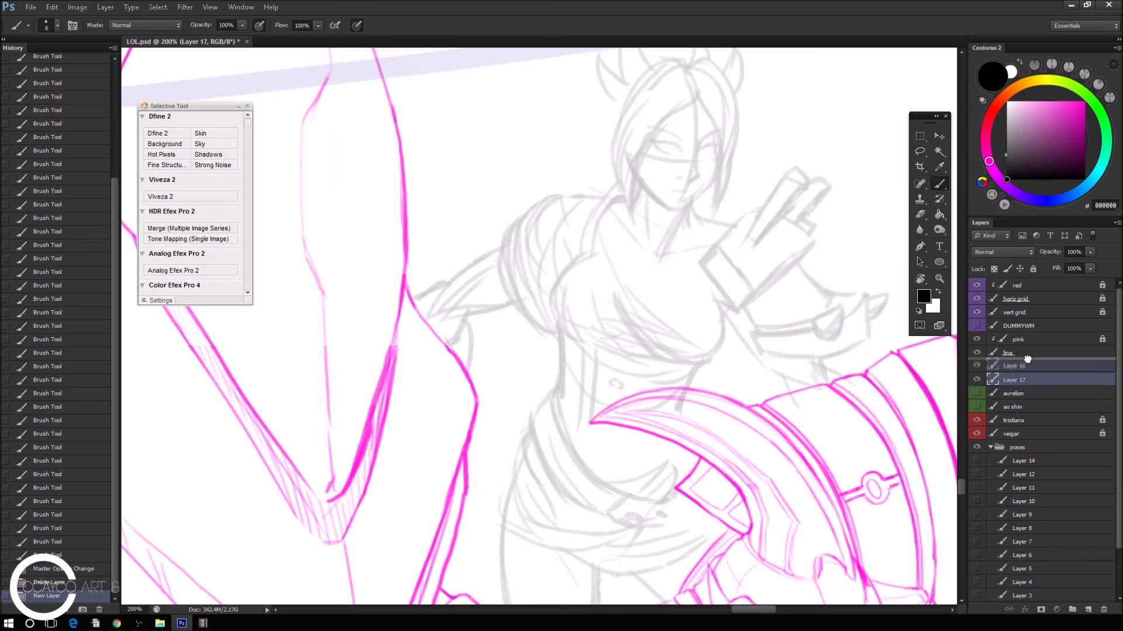
Set the brush size to 3 px and centre the figure's head in view.
right_click(875, 280)
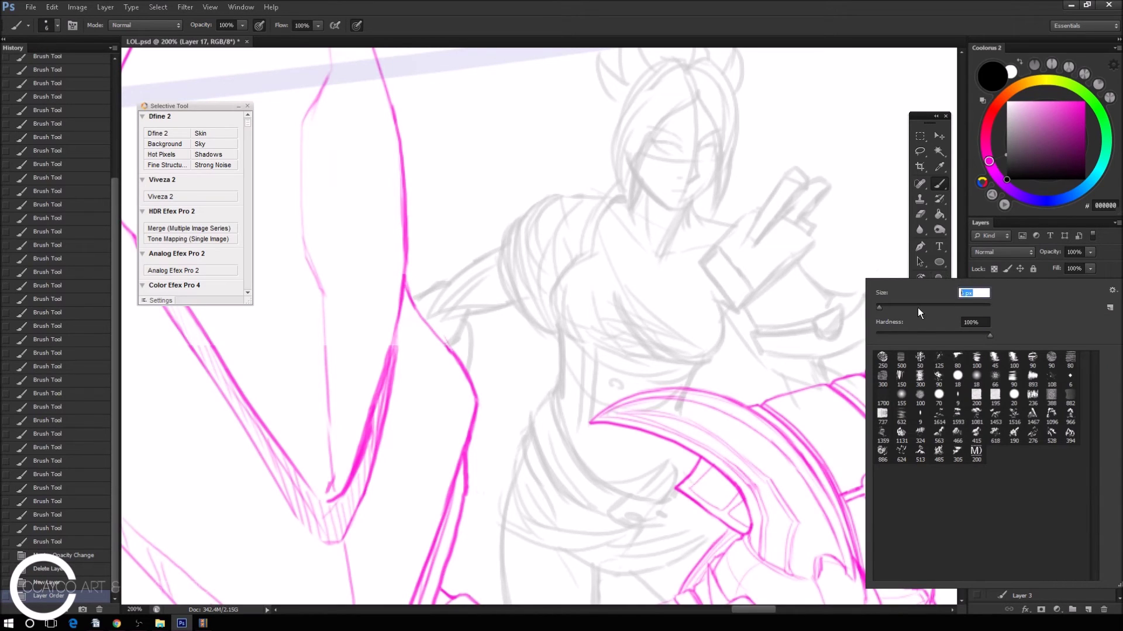
text(3)
key(Return)
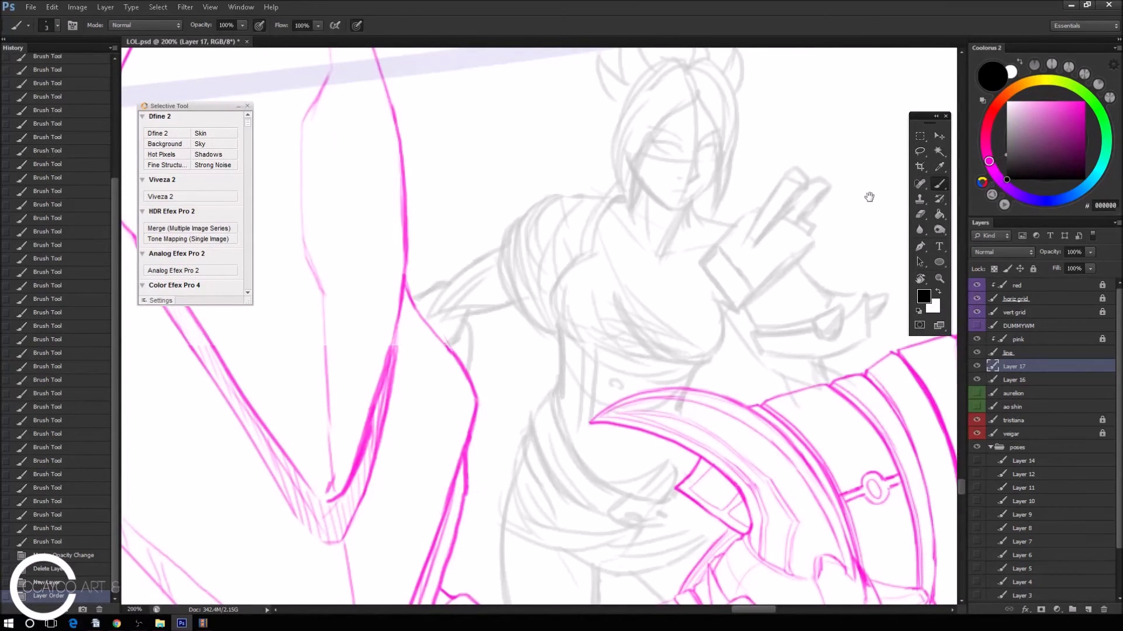
drag(870, 193, 838, 221)
right_click(838, 221)
click(963, 20)
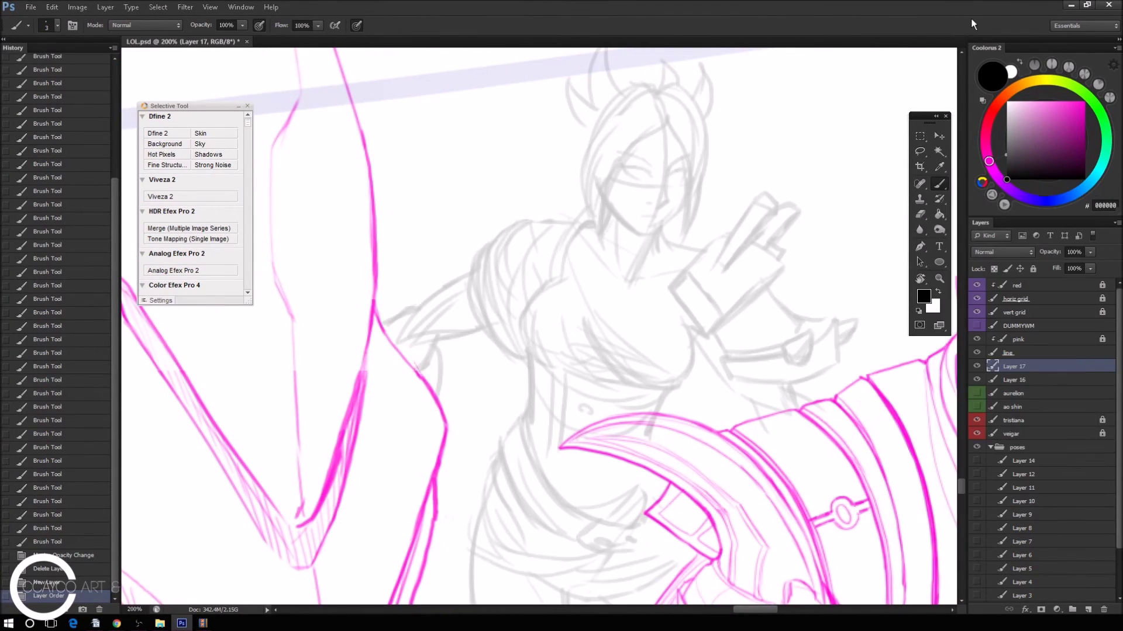
drag(812, 229, 756, 273)
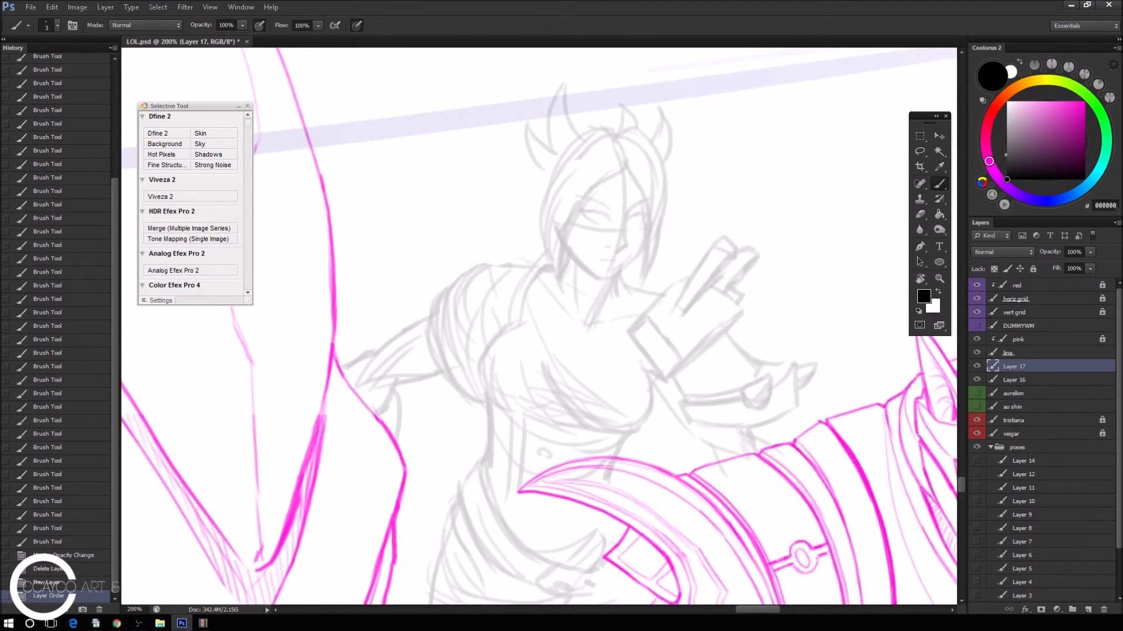
key(alt+Tab)
key(alt+Tab)
key(alt+Tab)
key(alt+Tab)
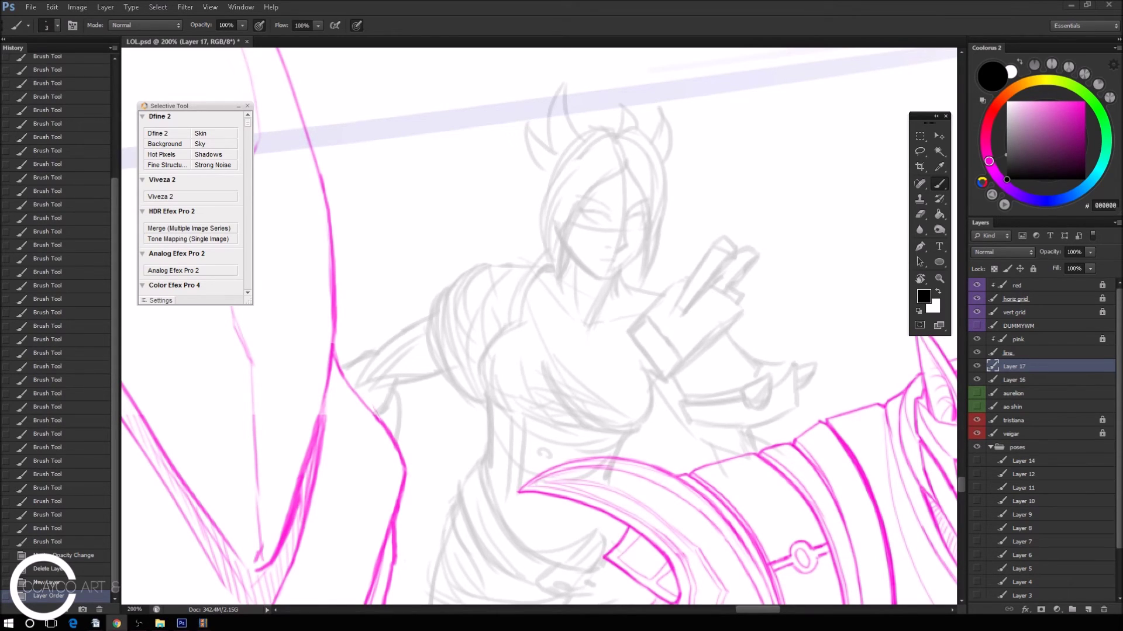
scroll(755, 183, up, 3)
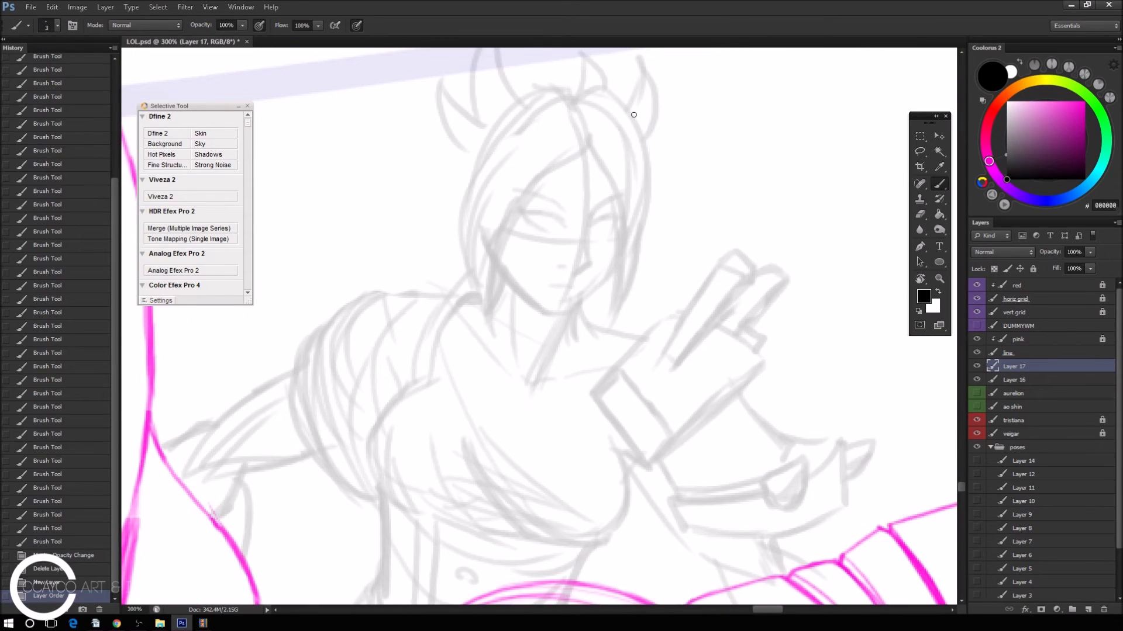
Ink the hair at the crown and the left strands converging at the tip.
scroll(643, 126, up, 1)
scroll(657, 218, up, 3)
mouse_move(565, 185)
mouse_down()
mouse_move(568, 159)
mouse_move(555, 196)
mouse_up()
scroll(535, 210, down, 1)
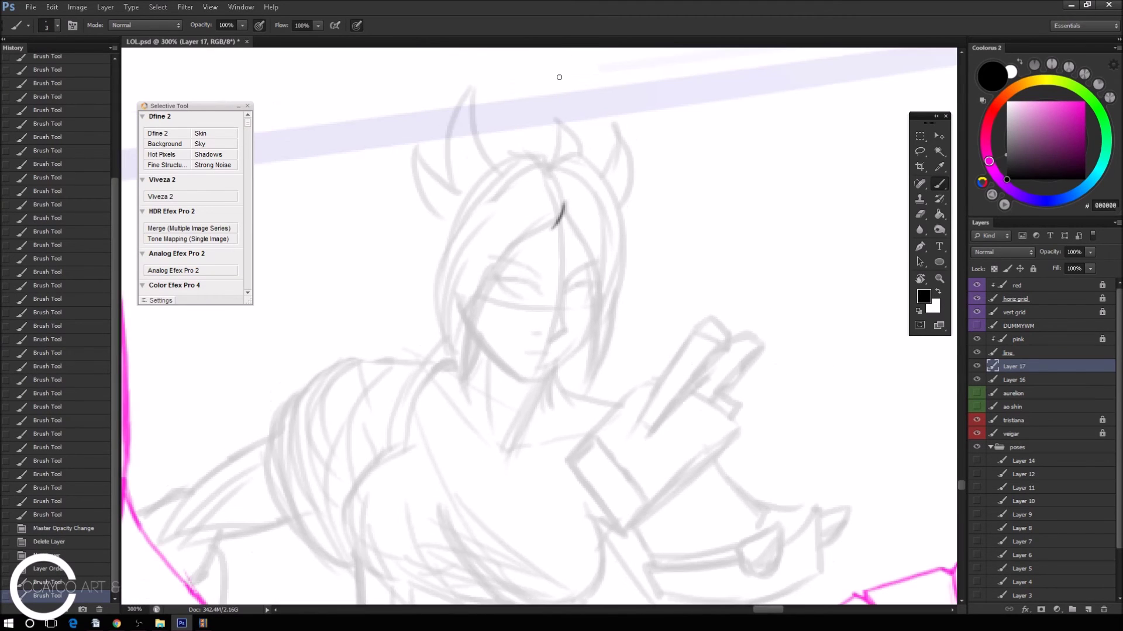
drag(567, 205, 535, 248)
mouse_move(460, 319)
mouse_down()
mouse_move(540, 236)
mouse_move(462, 398)
mouse_up()
key(ctrl+z)
mouse_move(537, 239)
mouse_down()
mouse_move(464, 409)
mouse_move(461, 313)
mouse_up()
key(ctrl+z)
drag(464, 407, 451, 290)
Ink the curved hairline and extend the right hair strands downward.
mouse_move(563, 202)
mouse_down()
mouse_move(560, 218)
mouse_move(563, 200)
mouse_move(521, 171)
mouse_move(463, 227)
mouse_up()
mouse_move(553, 174)
mouse_down()
mouse_move(603, 196)
mouse_move(589, 257)
mouse_up()
drag(562, 217, 608, 293)
drag(577, 248, 602, 374)
key(ctrl+z)
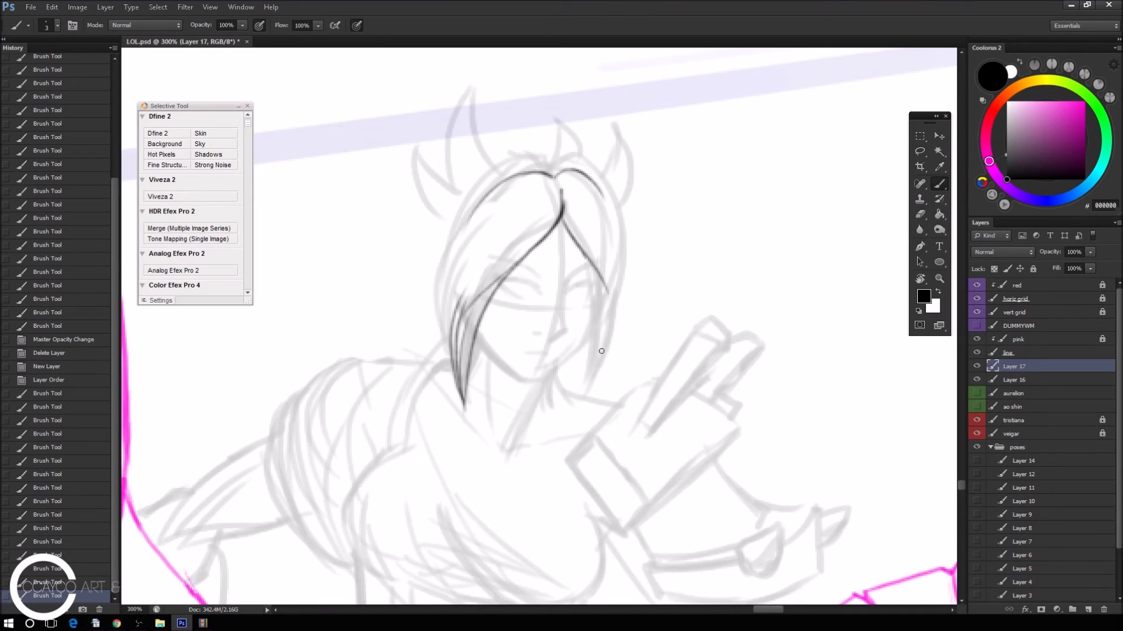
mouse_move(609, 291)
mouse_down()
mouse_move(591, 378)
mouse_move(593, 368)
mouse_up()
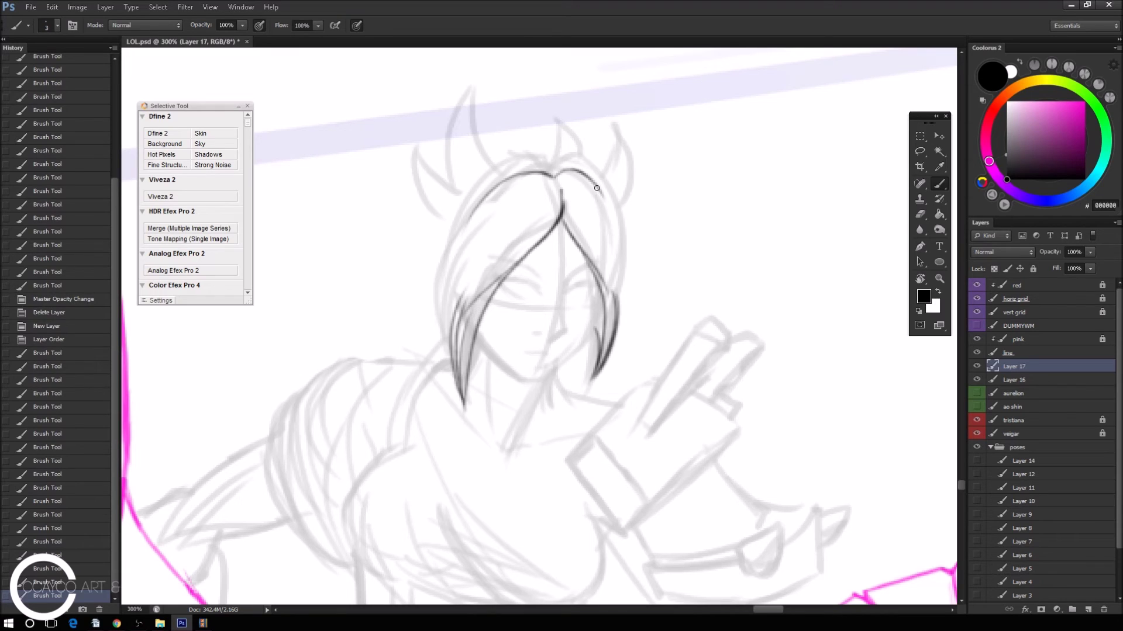
drag(585, 173, 621, 275)
mouse_move(602, 187)
mouse_down()
mouse_move(608, 302)
mouse_move(565, 285)
mouse_move(561, 297)
mouse_up()
key(ctrl+z)
key(ctrl+z)
Erase stray lines near the face with a smaller eraser and ink beside the left eye.
key(e)
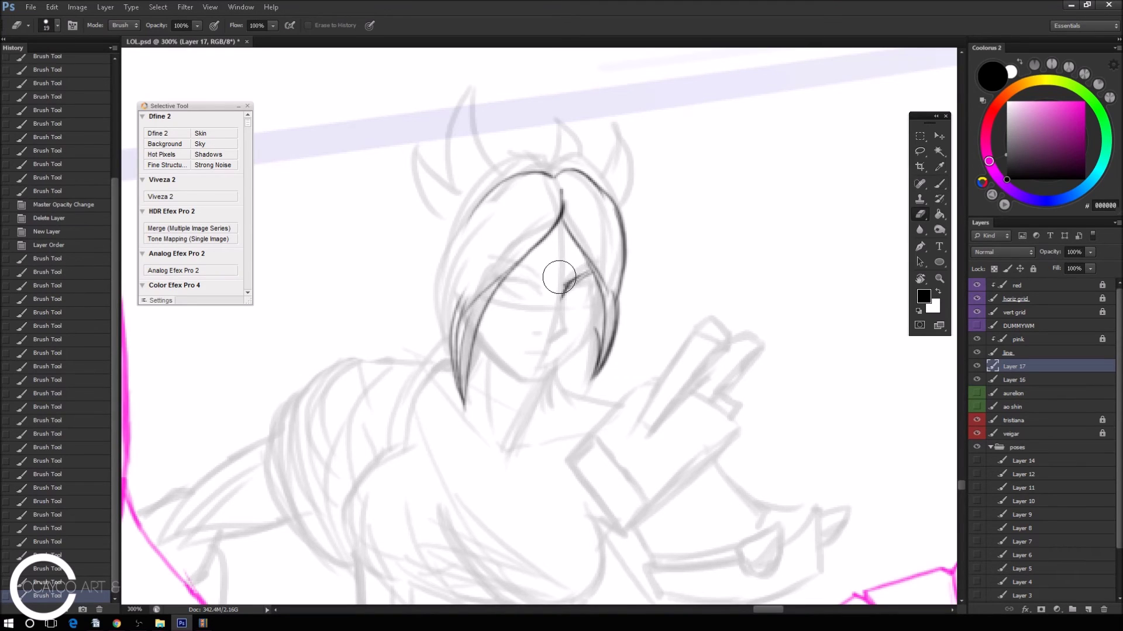
right_click(605, 218)
click(624, 252)
key(Return)
mouse_move(570, 258)
mouse_down()
mouse_move(552, 281)
mouse_move(586, 271)
mouse_up()
key(b)
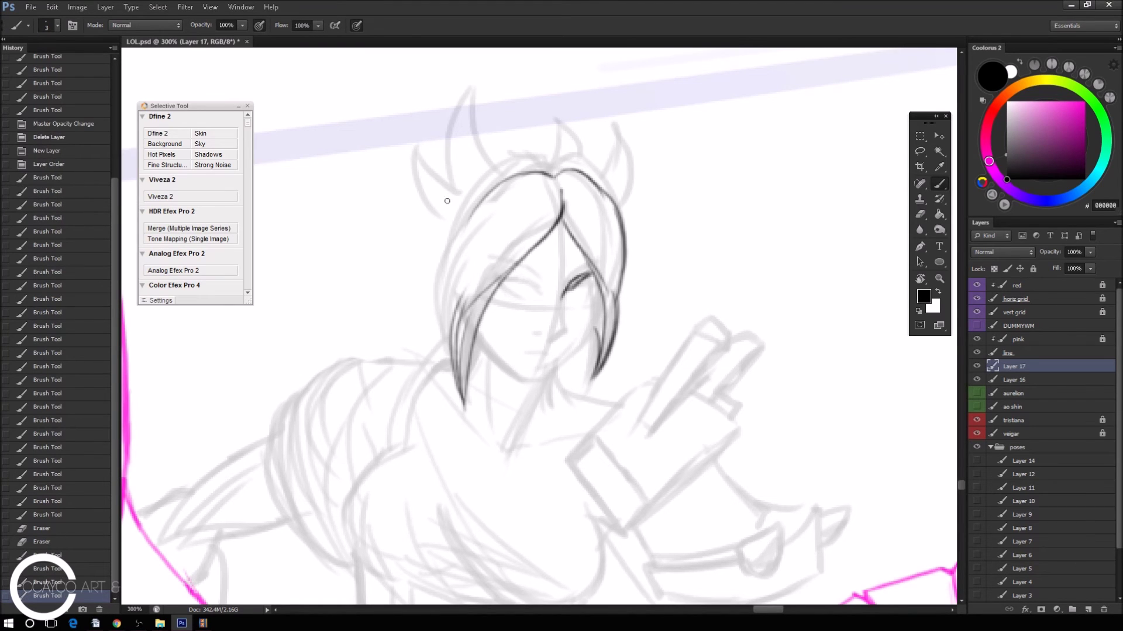
mouse_move(514, 271)
mouse_down()
mouse_move(565, 300)
mouse_move(567, 331)
mouse_move(536, 333)
mouse_move(565, 332)
mouse_move(525, 351)
mouse_move(550, 348)
mouse_move(555, 336)
mouse_move(556, 358)
mouse_move(526, 351)
mouse_move(556, 347)
mouse_up()
click(506, 225)
Draw a dark left jaw line down to the chin.
key(ctrl+z)
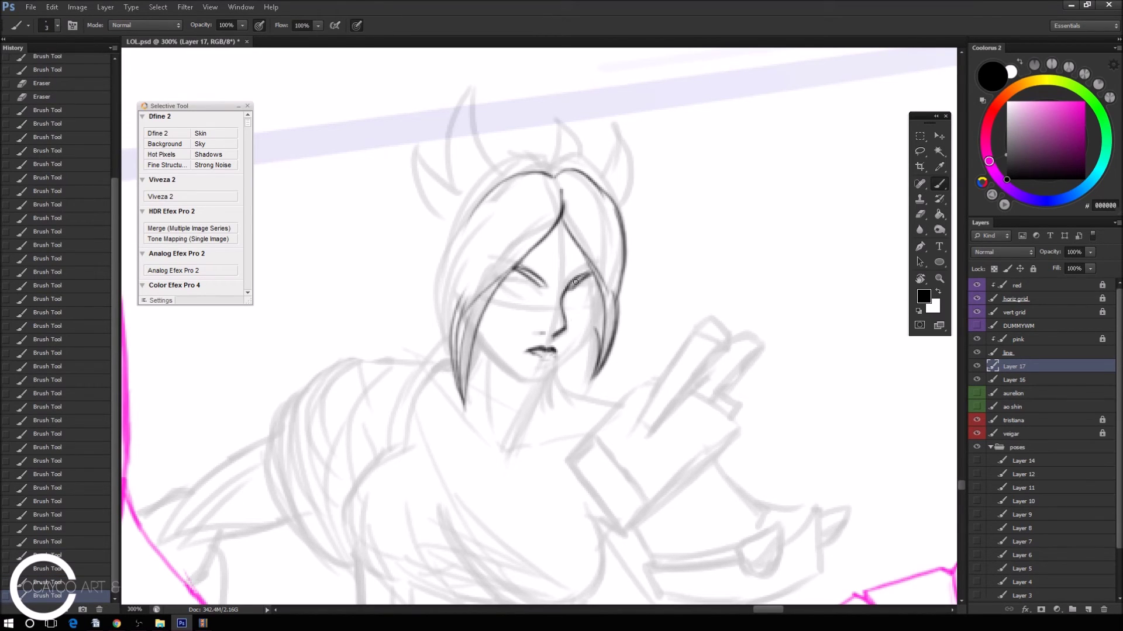
mouse_move(598, 292)
mouse_down()
mouse_move(576, 285)
mouse_move(598, 282)
mouse_move(588, 344)
mouse_move(541, 385)
mouse_up()
key(ctrl+z)
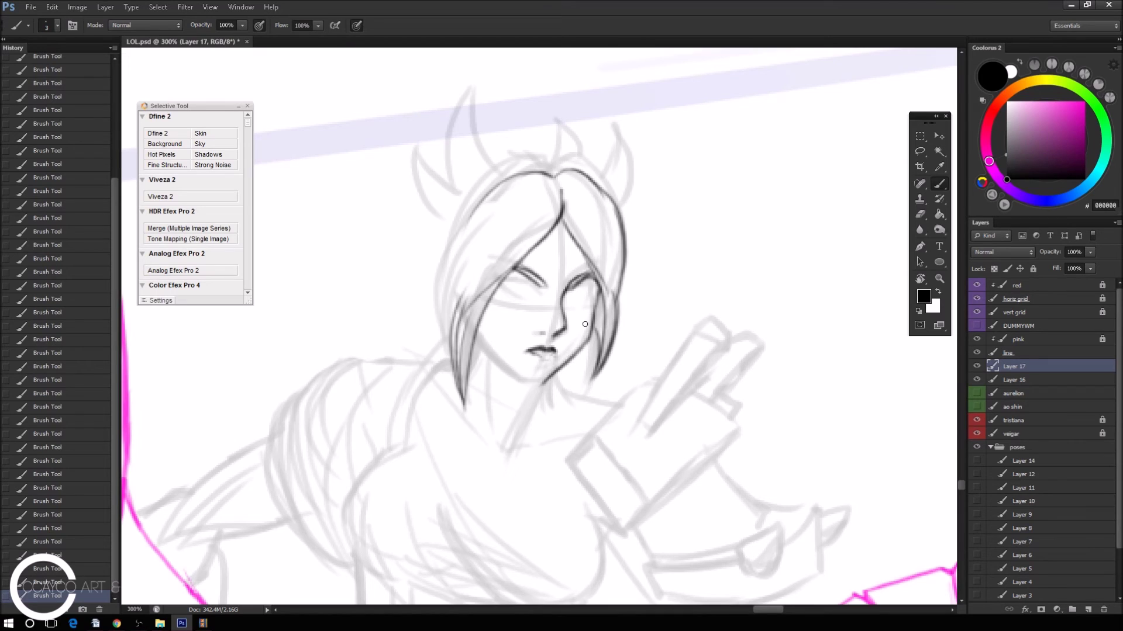
drag(477, 330, 517, 375)
drag(479, 335, 546, 385)
Erase stray lines below the chin, then enlarge and slightly rotate the face.
key(e)
drag(556, 386, 547, 401)
key(ctrl+t)
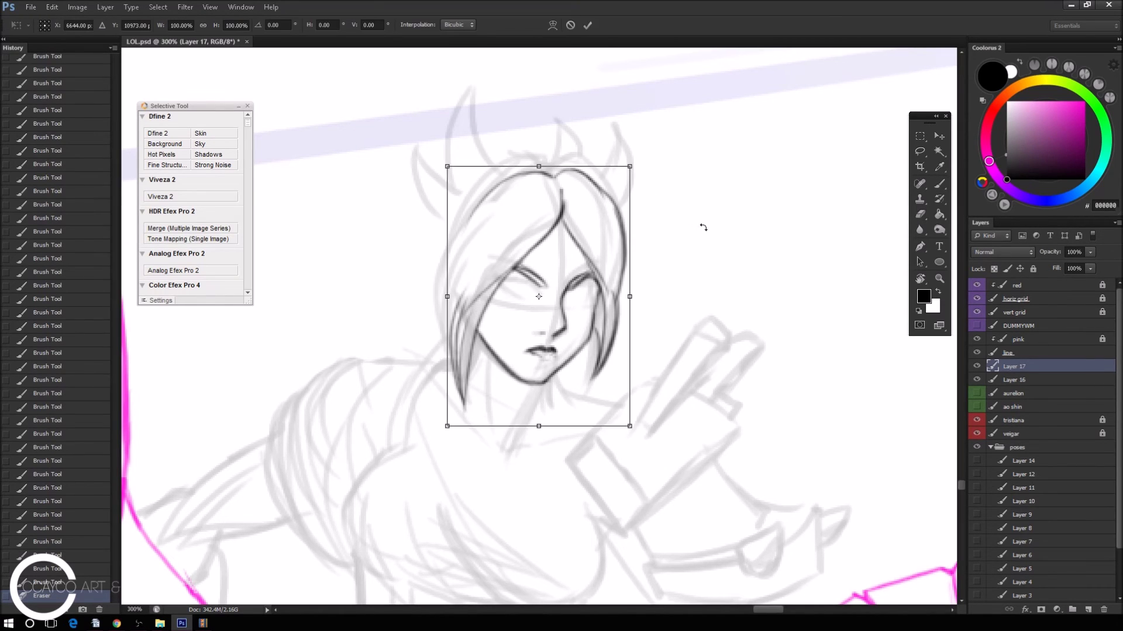
mouse_move(631, 166)
mouse_down()
mouse_move(638, 161)
mouse_move(646, 193)
mouse_move(614, 213)
mouse_up()
key(Return)
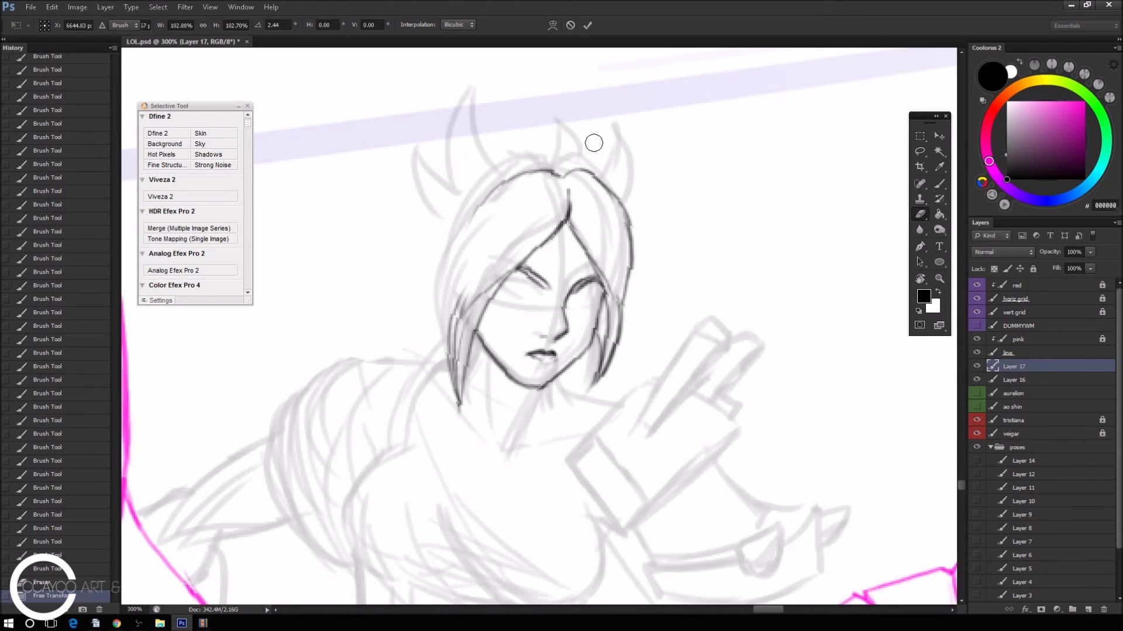
Ink dark eyelashes, iris and pupil on the left eye.
key(b)
drag(536, 298, 540, 293)
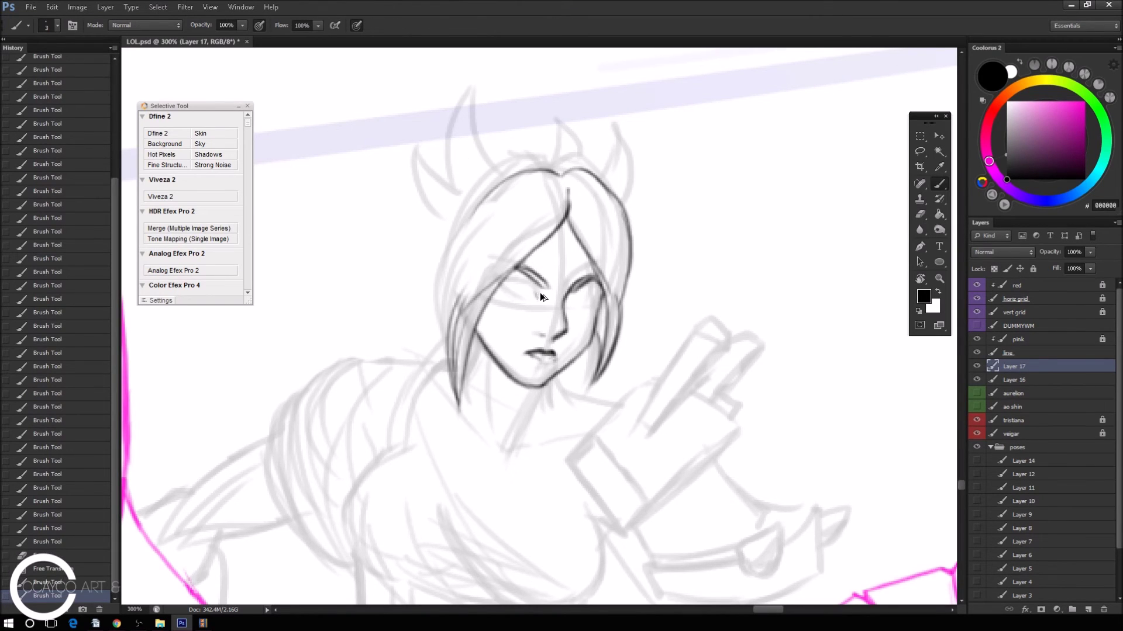
key(ctrl+z)
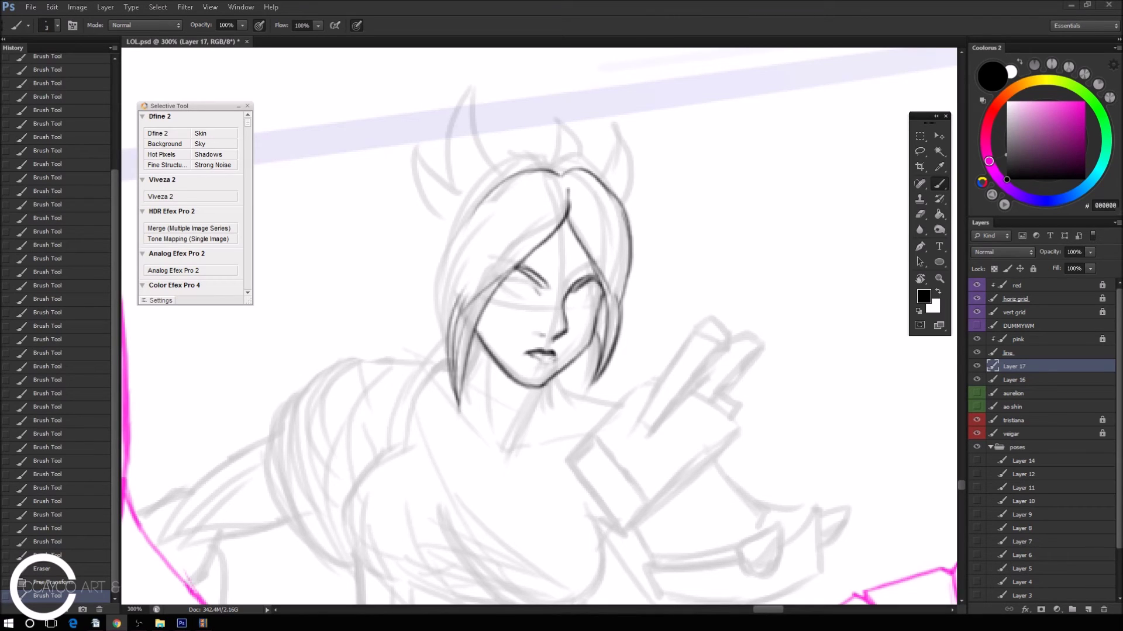
click(546, 24)
mouse_move(502, 282)
mouse_down()
mouse_move(535, 288)
mouse_move(516, 276)
mouse_up()
mouse_move(513, 275)
mouse_down()
mouse_move(526, 285)
mouse_move(529, 273)
mouse_move(531, 288)
mouse_up()
drag(515, 286, 534, 293)
drag(435, 204, 432, 209)
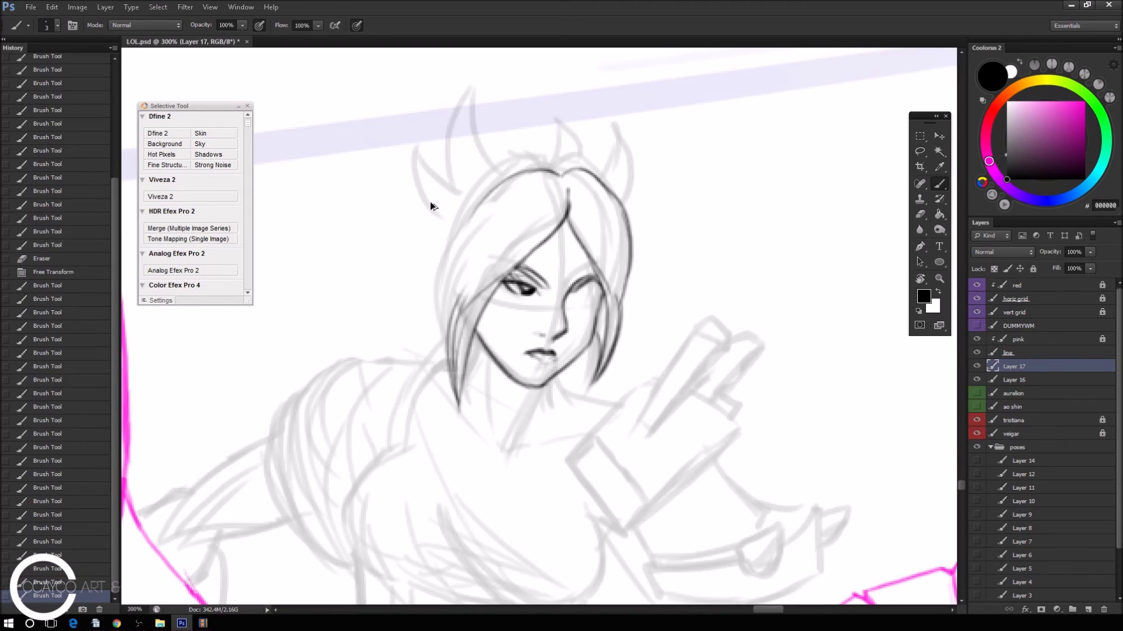
key(ctrl+z)
mouse_move(502, 286)
mouse_down()
mouse_move(513, 292)
mouse_move(494, 280)
mouse_up()
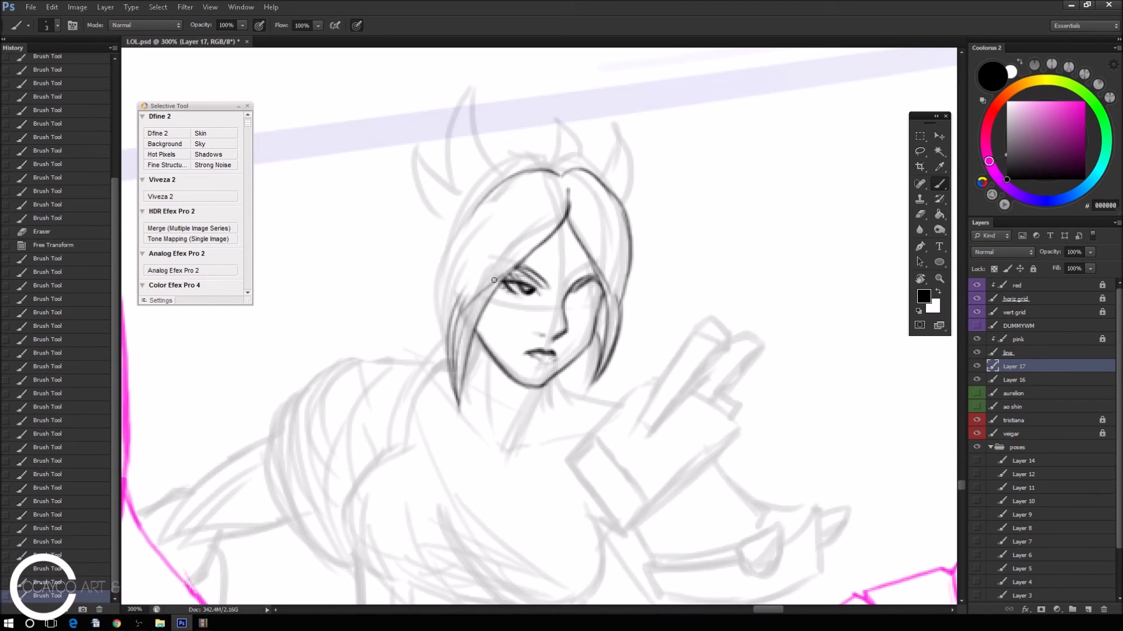
Detail the right eye and redraw the right cheek and jaw darker.
mouse_move(571, 303)
mouse_down()
mouse_move(604, 288)
mouse_move(576, 300)
mouse_move(582, 289)
mouse_up()
key(ctrl+z)
key(ctrl+z)
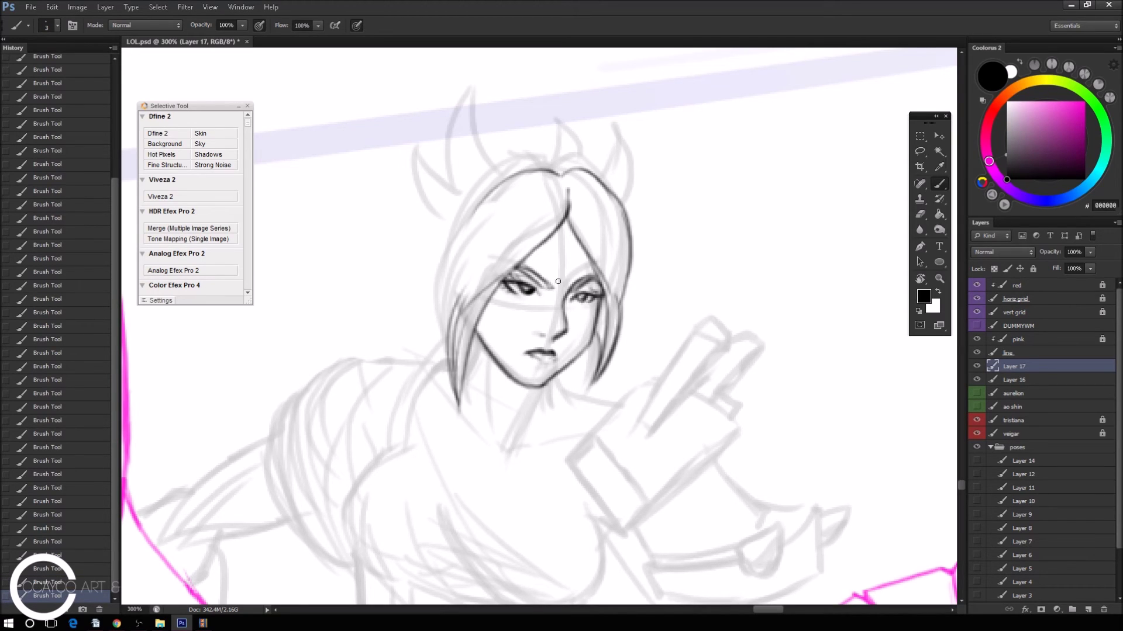
drag(601, 297, 567, 361)
key(e)
mouse_move(546, 385)
mouse_down()
mouse_move(559, 368)
mouse_move(568, 378)
mouse_move(597, 328)
mouse_move(582, 354)
mouse_up()
key(b)
key(ctrl+z)
key(e)
key(b)
mouse_move(605, 316)
mouse_down()
mouse_move(545, 392)
mouse_move(563, 385)
mouse_move(541, 383)
mouse_up()
Set the eraser size to 7 and draw a stroke along the chin.
key(e)
key(b)
key(e)
key(ctrl+z)
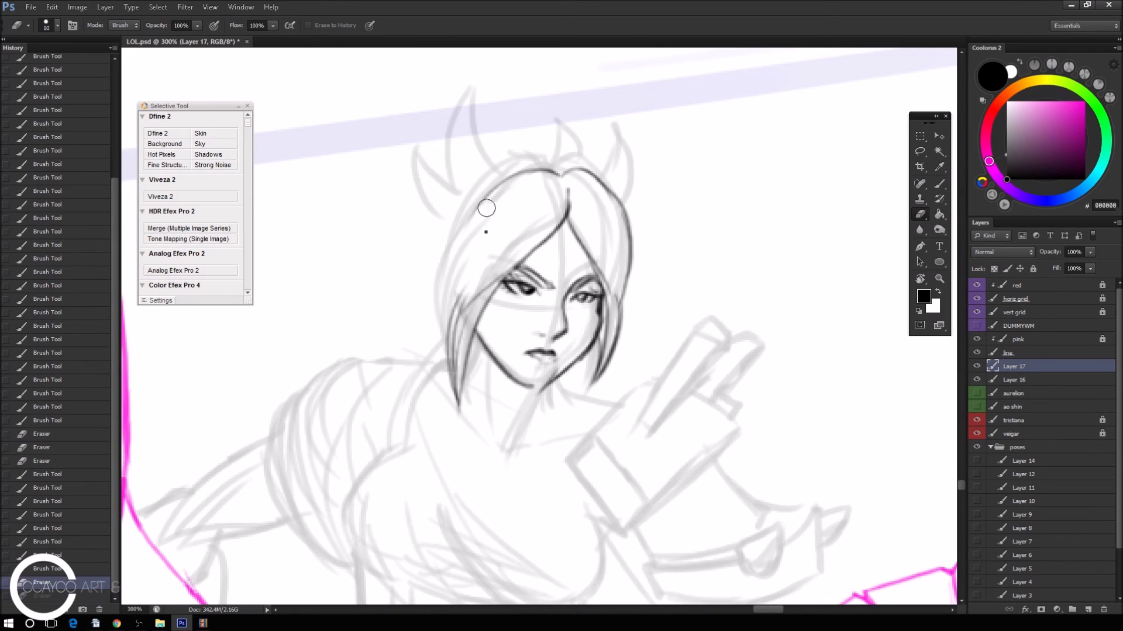
right_click(485, 230)
text(7)
key(Return)
click(539, 374)
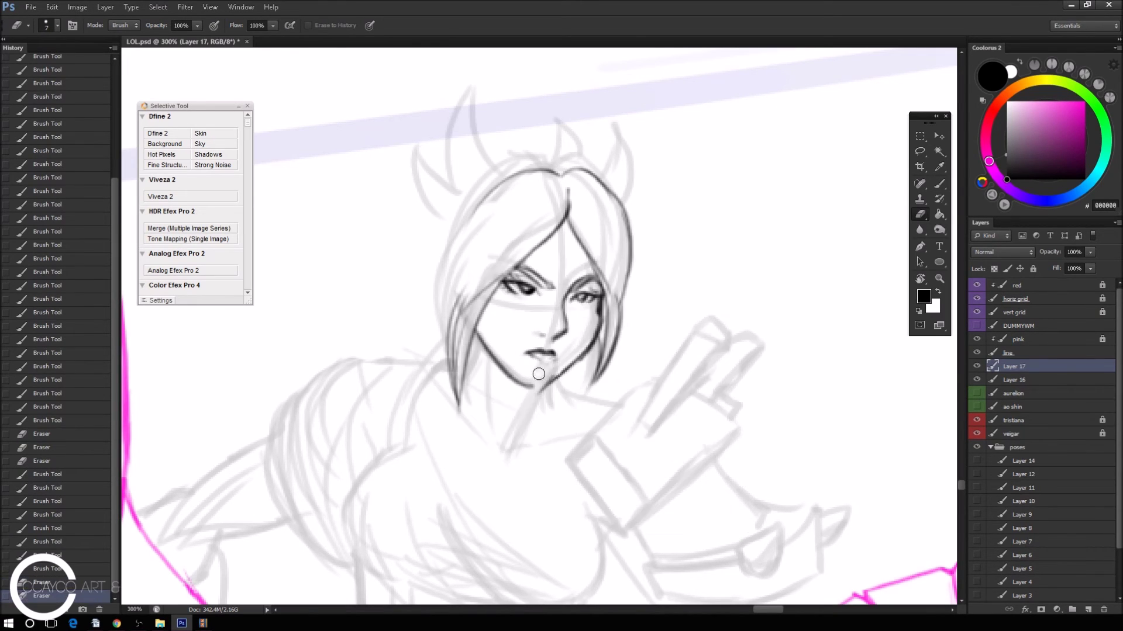
key(b)
mouse_move(543, 386)
mouse_down()
mouse_move(510, 381)
mouse_move(518, 376)
mouse_up()
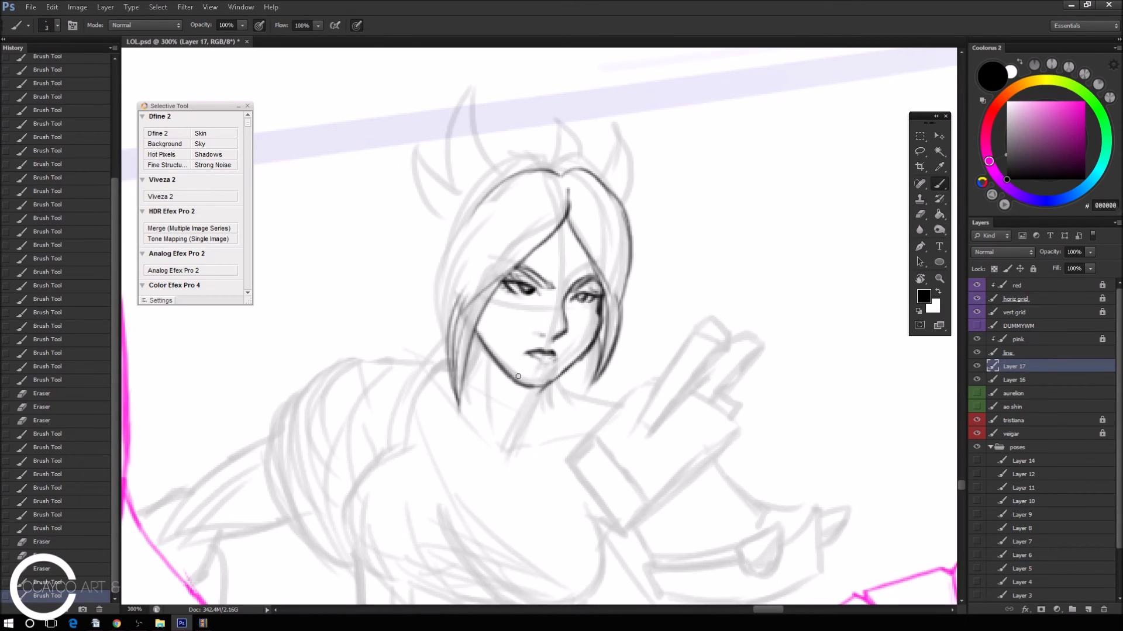
Rework the jaw near the chin and draw the neck lines downward.
key(e)
mouse_move(588, 356)
mouse_down()
mouse_move(574, 376)
mouse_move(535, 391)
mouse_move(558, 375)
mouse_move(549, 394)
mouse_move(526, 390)
mouse_move(547, 391)
mouse_move(522, 431)
mouse_up()
key(b)
key(e)
key(b)
key(ctrl+z)
drag(535, 391, 504, 462)
drag(491, 364, 501, 426)
drag(555, 383, 550, 408)
Scale the face linework up slightly and ink the left hair outline.
key(ctrl+minus)
key(ctrl+minus)
key(ctrl+minus)
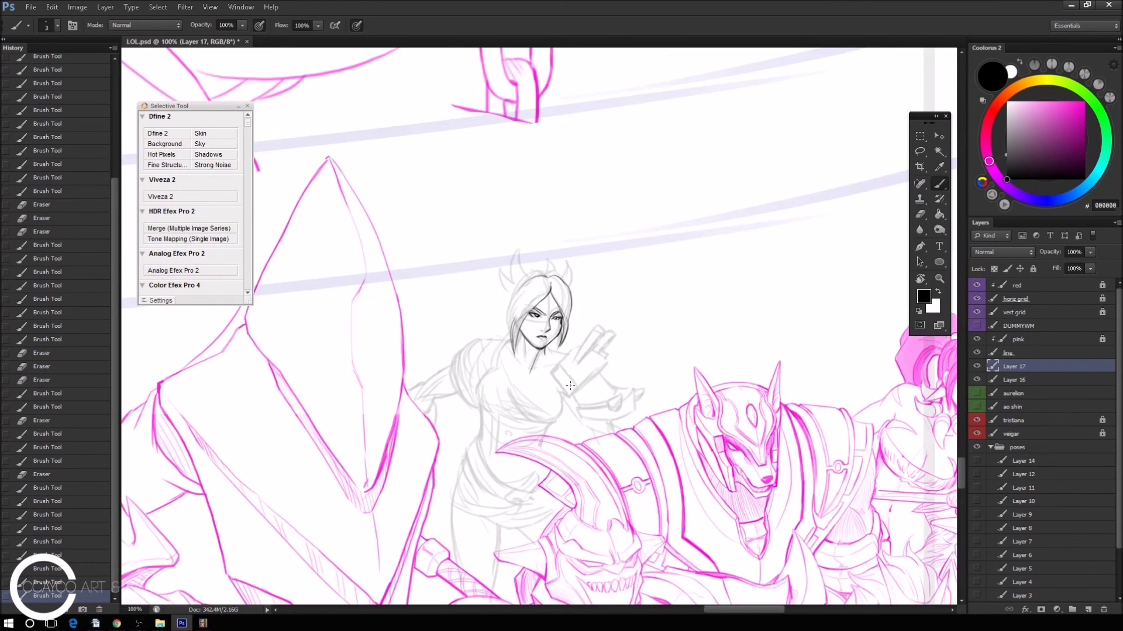
key(ctrl+plus)
key(ctrl+t)
drag(610, 224, 615, 218)
key(Return)
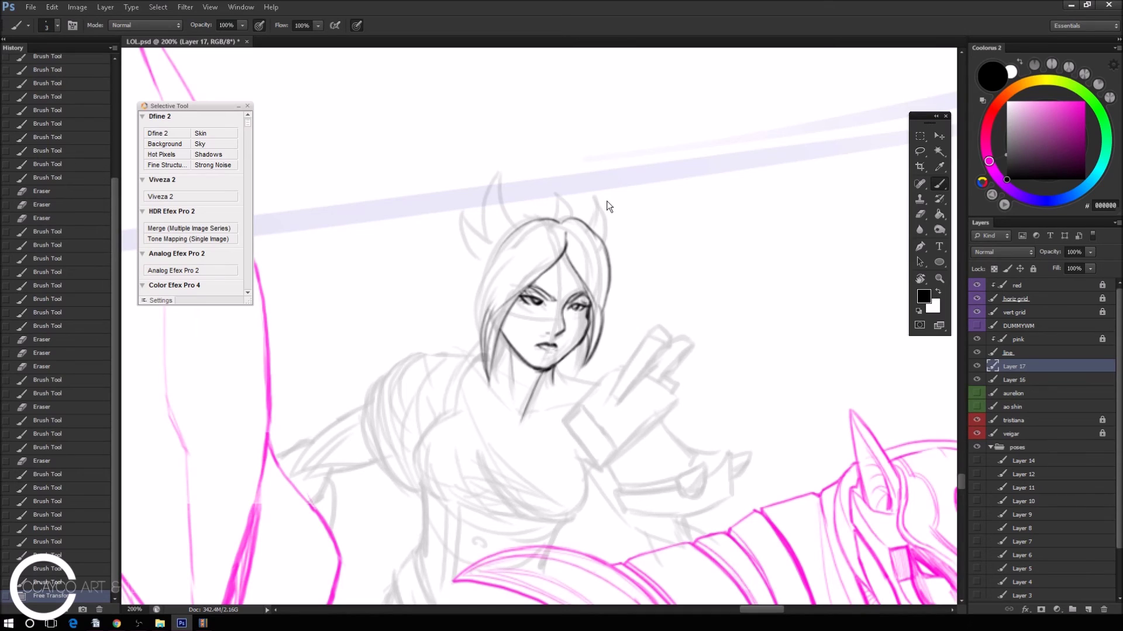
drag(482, 347, 507, 236)
mouse_move(479, 338)
mouse_down()
mouse_move(495, 278)
mouse_move(534, 214)
mouse_move(549, 212)
mouse_up()
key(ctrl+z)
key(ctrl+z)
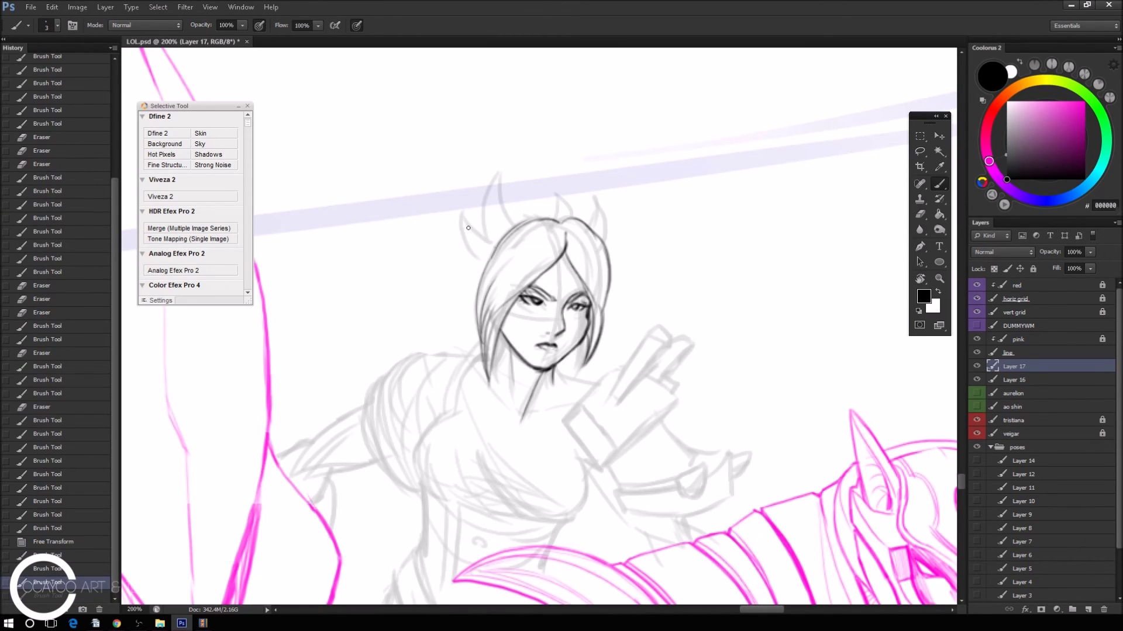
Ink trial pointed-ear and horn outlines on both sides of the head.
drag(465, 218, 478, 258)
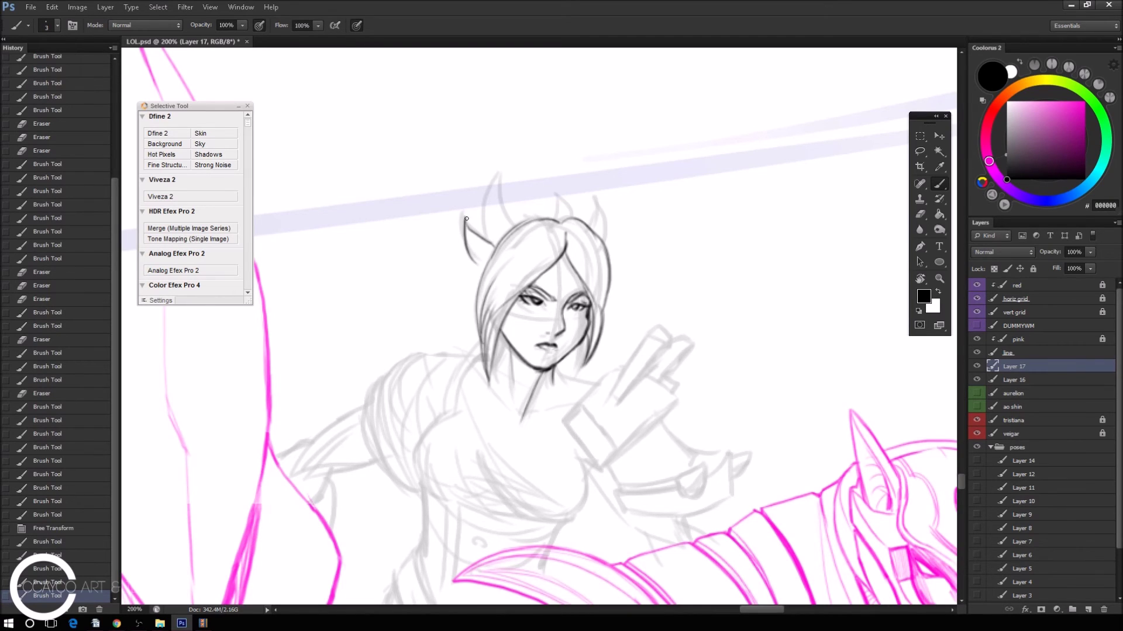
mouse_move(466, 219)
mouse_down()
mouse_move(485, 268)
mouse_move(468, 234)
mouse_move(504, 209)
mouse_move(480, 287)
mouse_up()
key(ctrl+z)
drag(485, 237, 504, 177)
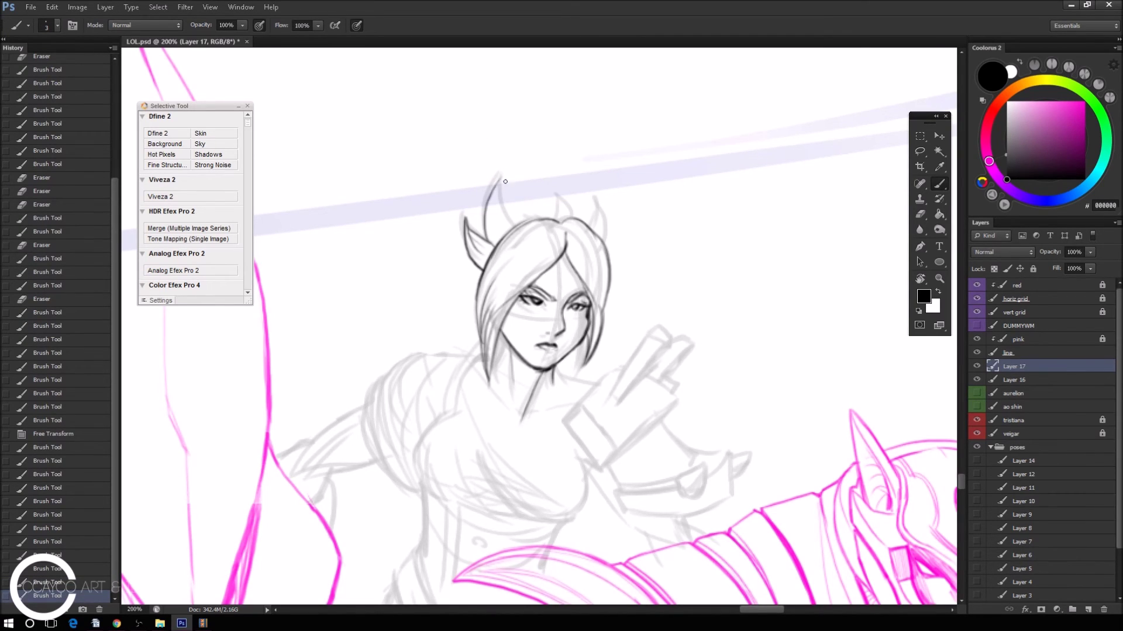
mouse_move(500, 237)
mouse_down()
mouse_move(503, 177)
mouse_move(511, 228)
mouse_up()
mouse_move(593, 198)
mouse_down()
mouse_move(608, 240)
mouse_move(556, 197)
mouse_move(578, 217)
mouse_move(562, 197)
mouse_move(597, 204)
mouse_move(612, 245)
mouse_up()
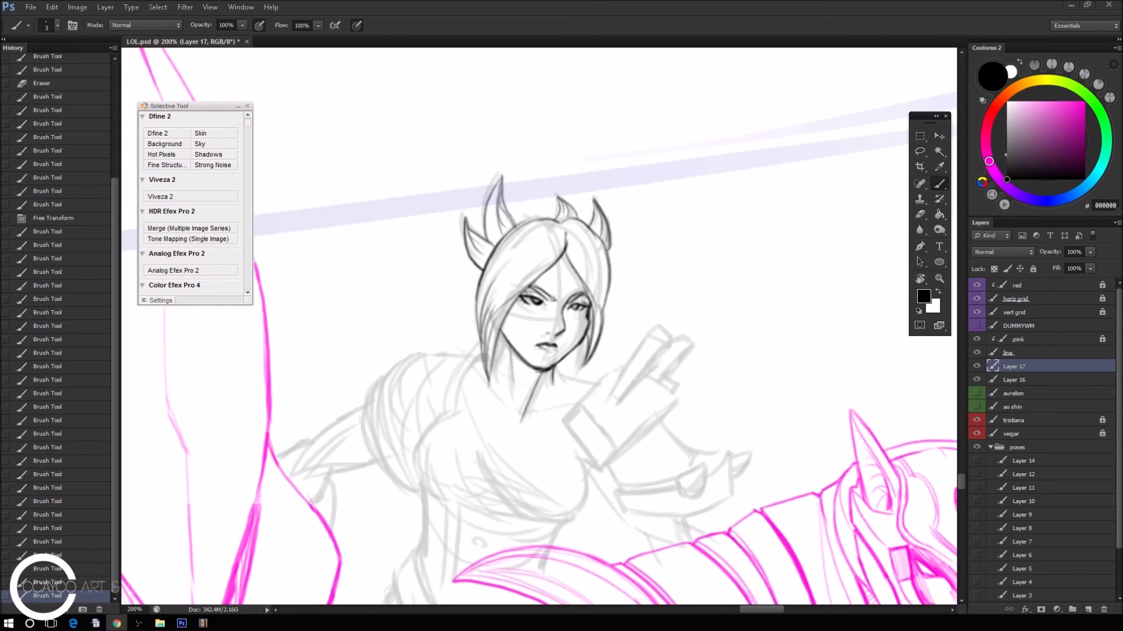
Lasso around the right horn, then erase the trial right ear and horn strokes.
click(594, 34)
click(921, 153)
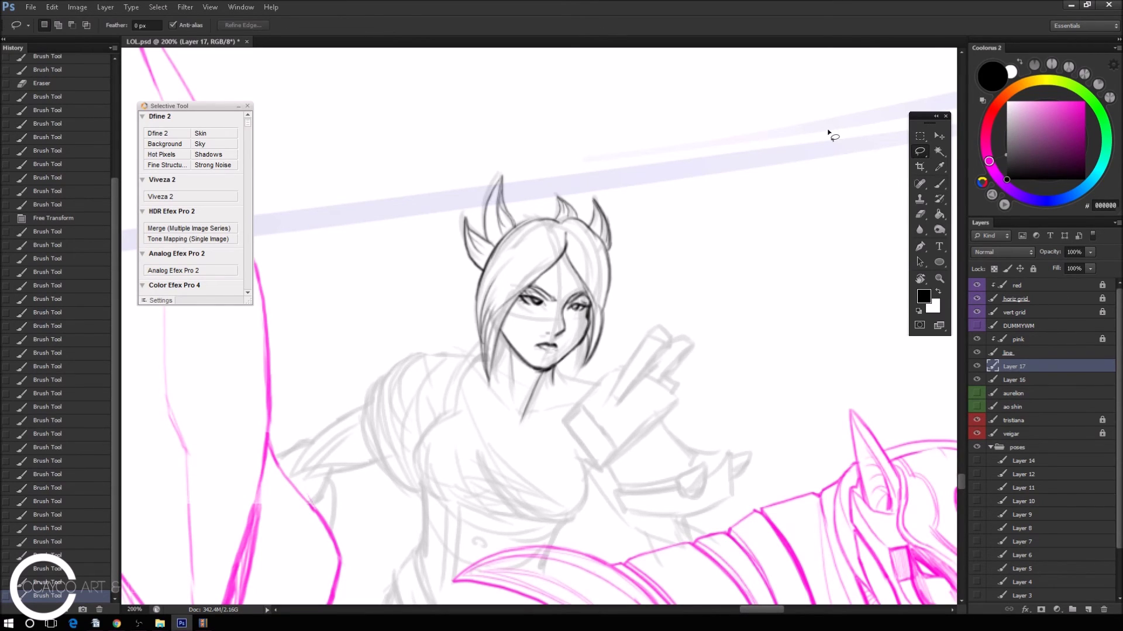
drag(551, 189, 619, 251)
key(ctrl+d)
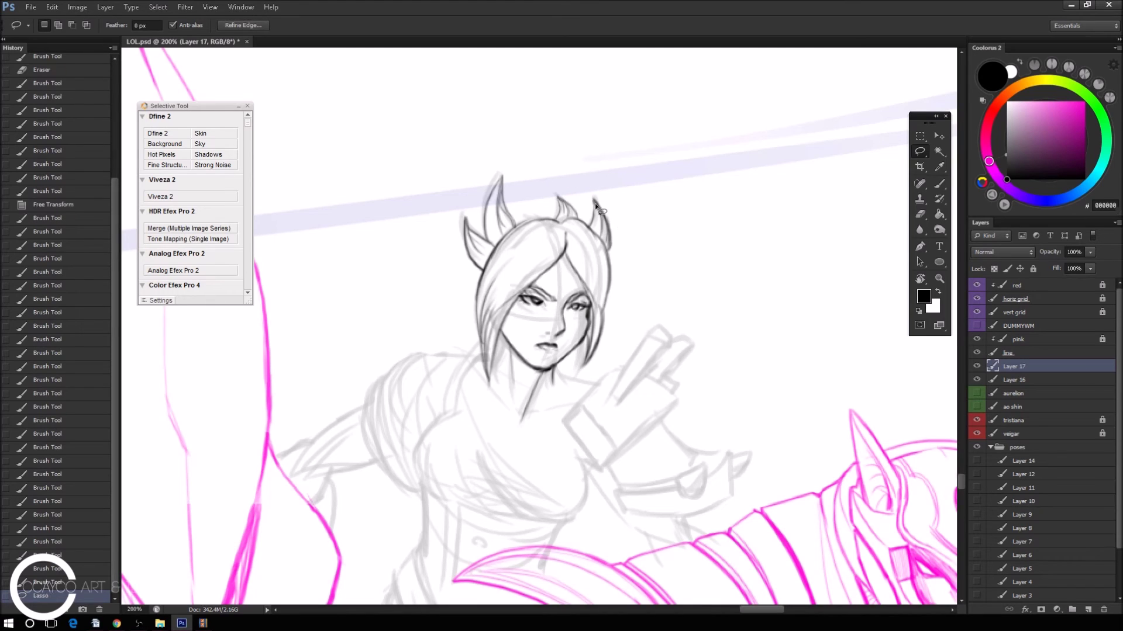
key(e)
mouse_move(606, 211)
mouse_down()
mouse_move(599, 232)
mouse_move(567, 201)
mouse_up()
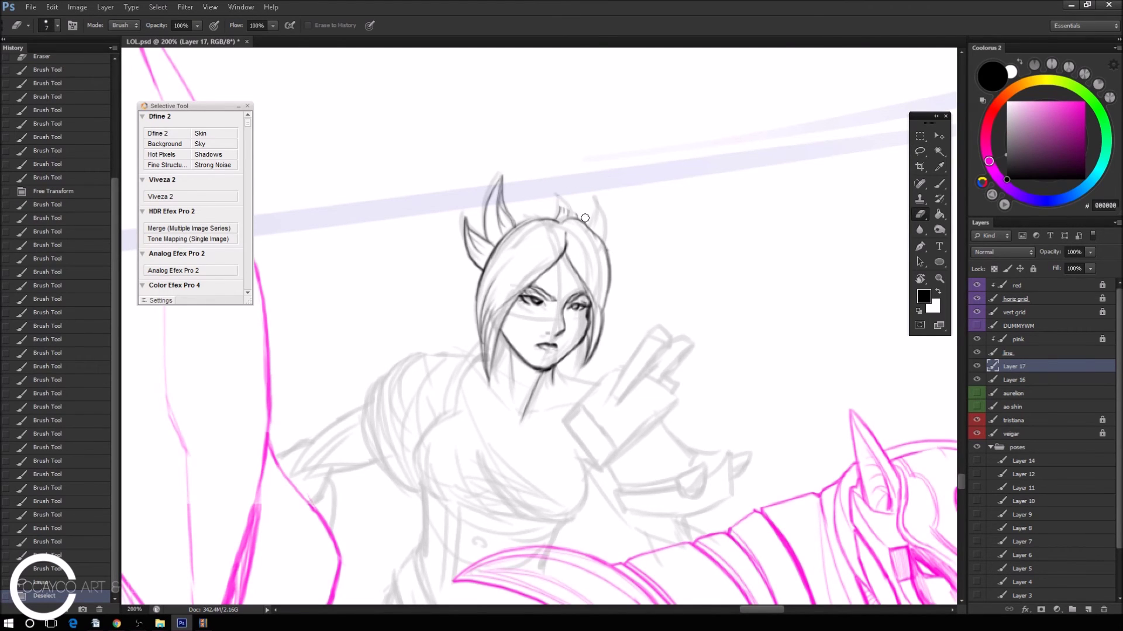
Redraw the right top of the head and erase the left ear strokes.
key(b)
mouse_move(558, 219)
mouse_down()
mouse_move(593, 229)
mouse_move(604, 251)
mouse_up()
key(e)
mouse_move(477, 244)
mouse_down()
mouse_move(494, 179)
mouse_move(466, 222)
mouse_move(474, 272)
mouse_move(526, 217)
mouse_move(478, 286)
mouse_move(517, 213)
mouse_up()
key(b)
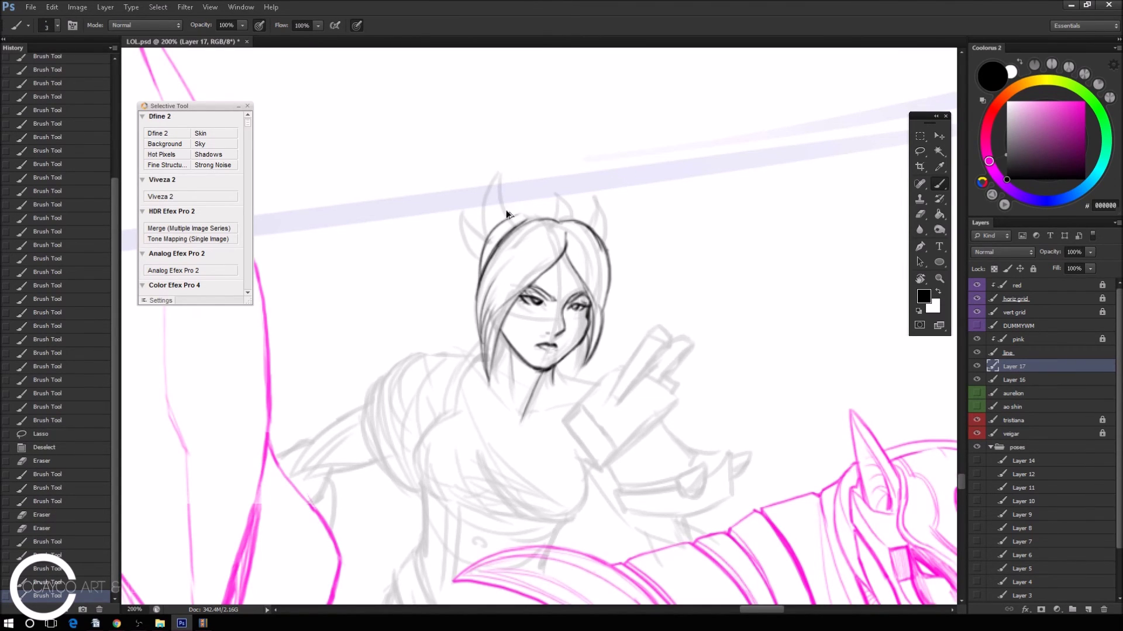
Ink the hooked horn rising from the left side of the head, trimming its tip.
mouse_move(494, 234)
mouse_down()
mouse_move(526, 219)
mouse_move(513, 220)
mouse_up()
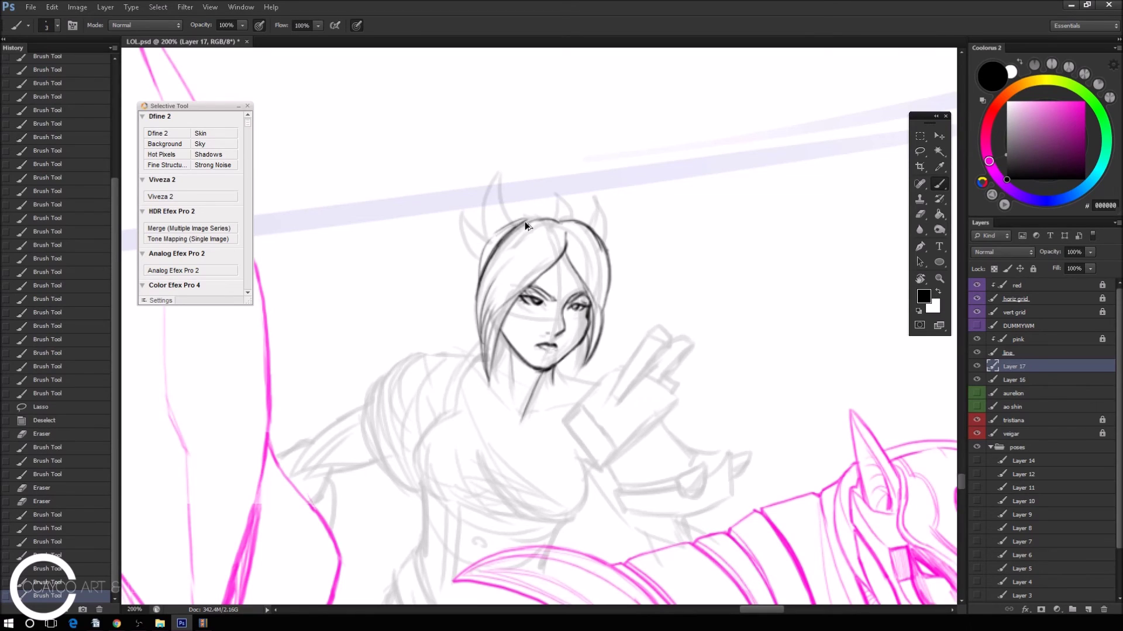
key(ctrl+alt+z)
key(ctrl+alt+z)
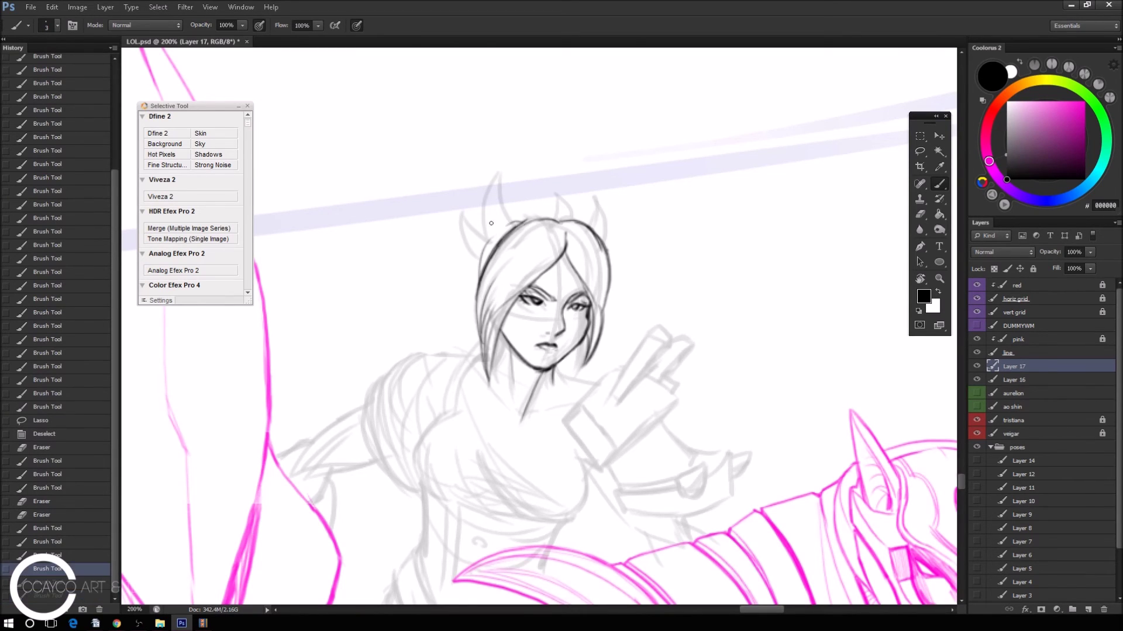
mouse_move(523, 220)
mouse_down()
mouse_move(479, 233)
mouse_move(463, 205)
mouse_up()
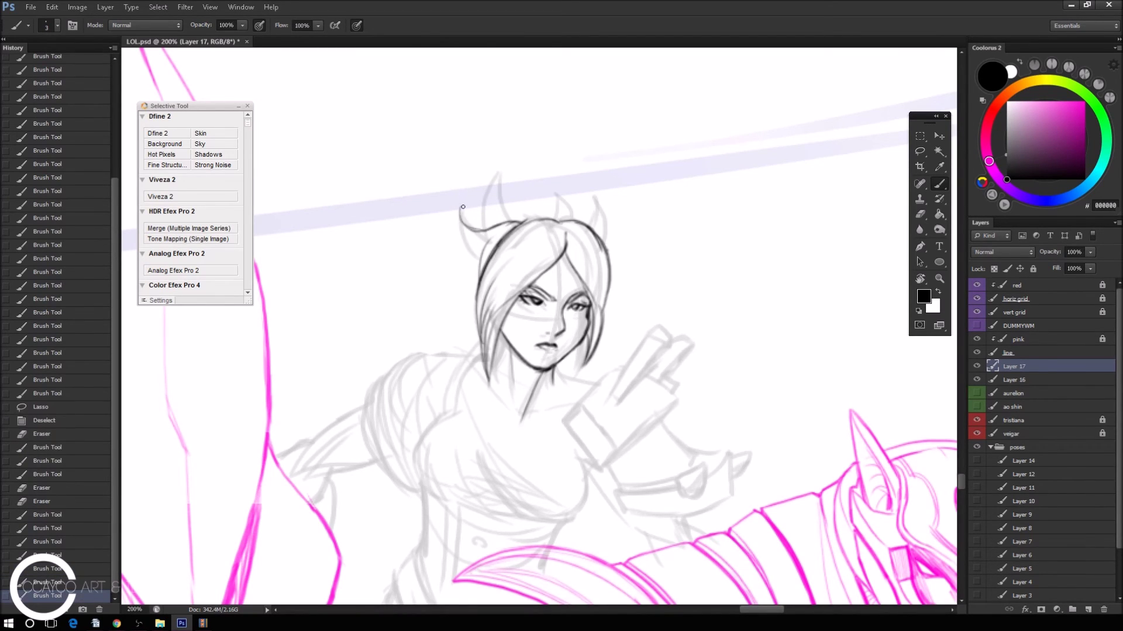
mouse_move(478, 255)
mouse_down()
mouse_move(459, 211)
mouse_move(490, 224)
mouse_up()
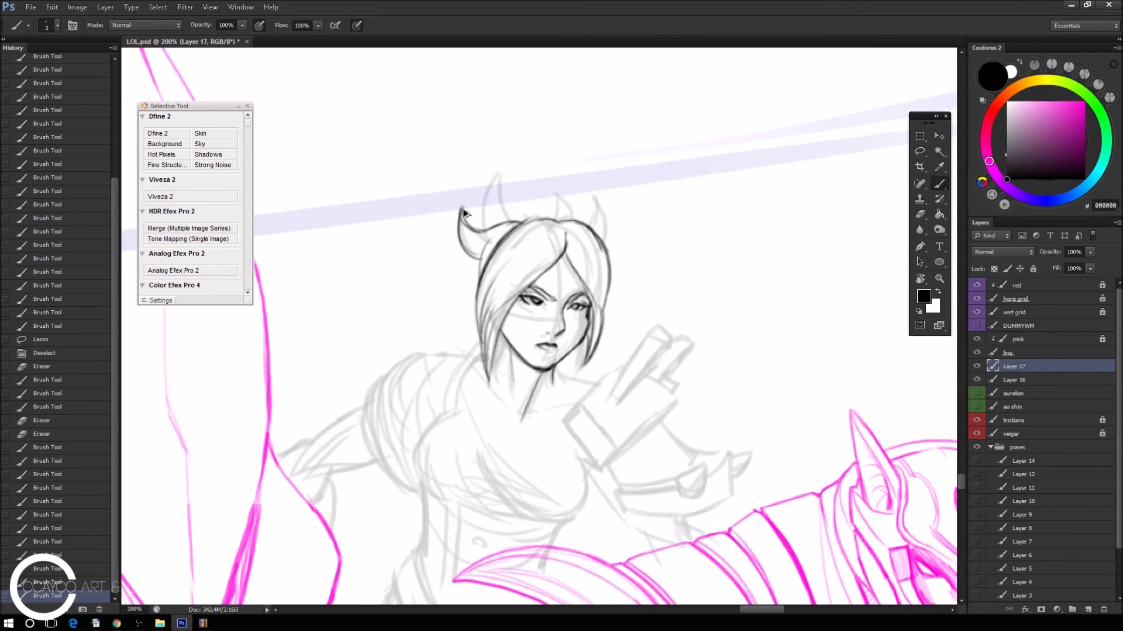
key(e)
mouse_move(462, 211)
mouse_down()
mouse_move(465, 195)
mouse_move(497, 176)
mouse_up()
key(b)
key(ctrl+z)
Draw the tall spikes crowning the head, redrawing and refining the right spike.
mouse_move(489, 228)
mouse_down()
mouse_move(533, 209)
mouse_move(571, 223)
mouse_move(573, 179)
mouse_move(584, 220)
mouse_move(596, 228)
mouse_move(611, 215)
mouse_move(611, 255)
mouse_move(608, 219)
mouse_up()
drag(597, 218, 601, 204)
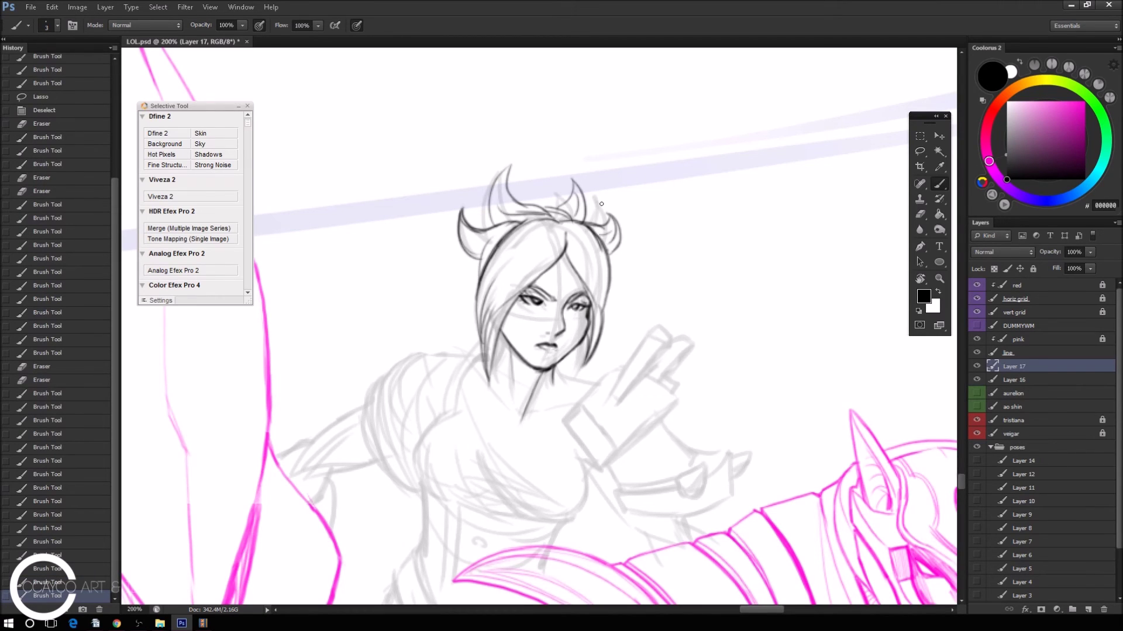
key(ctrl+alt+z)
key(ctrl+alt+z)
key(ctrl+alt+z)
key(ctrl+alt+z)
key(ctrl+alt+z)
drag(608, 214, 611, 231)
drag(603, 219, 610, 207)
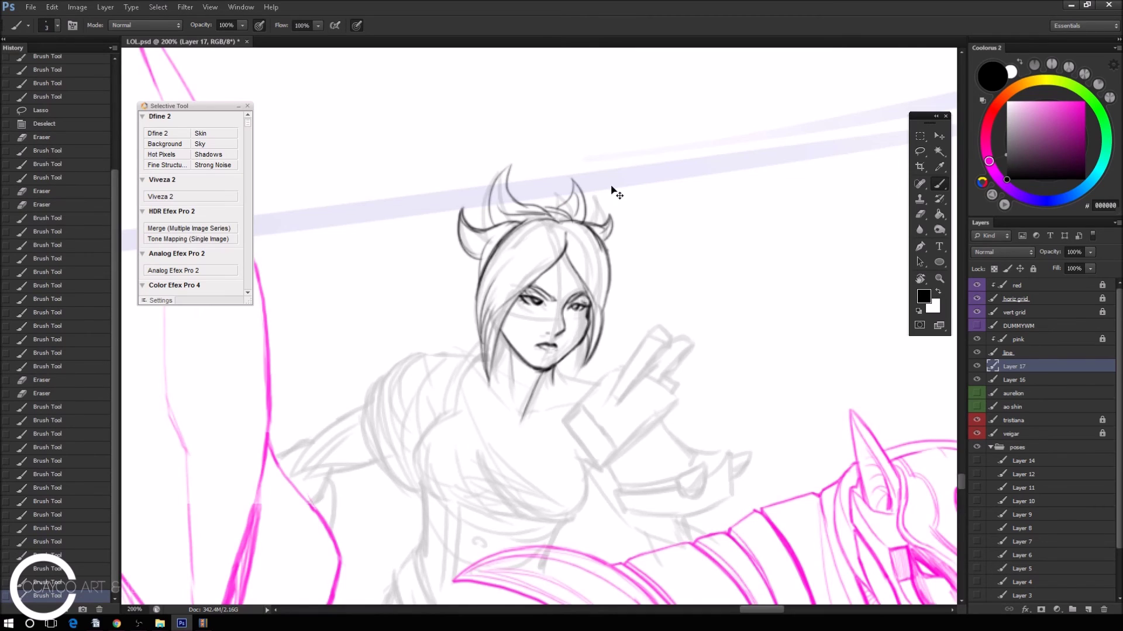
key(ctrl+minus)
key(ctrl+plus)
key(ctrl+plus)
Zoom in on the face and darken the right jaw and cheek contour.
drag(615, 307, 599, 366)
key(e)
key(b)
drag(617, 323, 587, 378)
drag(614, 335, 573, 395)
key(ctrl+z)
Layer darker strokes along the right cheek and jaw line.
drag(621, 322, 569, 393)
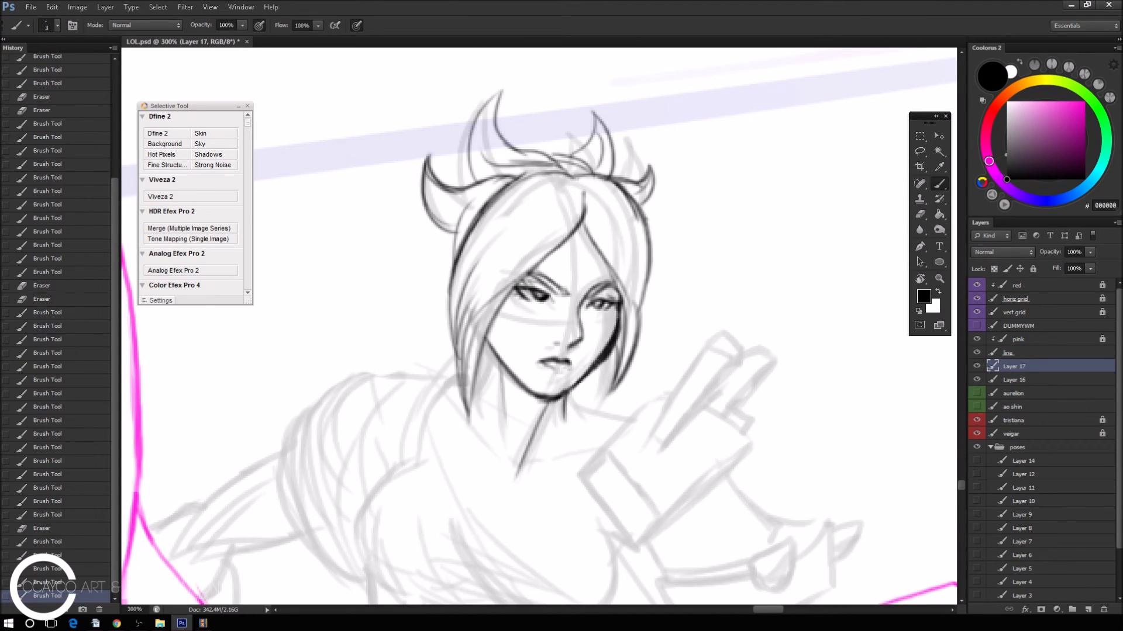
drag(616, 333, 610, 377)
drag(624, 312, 612, 371)
mouse_move(618, 333)
mouse_down()
mouse_move(610, 386)
mouse_move(580, 409)
mouse_up()
mouse_move(608, 355)
mouse_down()
mouse_move(575, 392)
mouse_move(570, 419)
mouse_up()
mouse_move(614, 343)
mouse_down()
mouse_move(572, 416)
mouse_move(610, 388)
mouse_up()
mouse_move(620, 324)
mouse_down()
mouse_move(567, 420)
mouse_move(605, 426)
mouse_move(572, 426)
mouse_up()
key(e)
key(b)
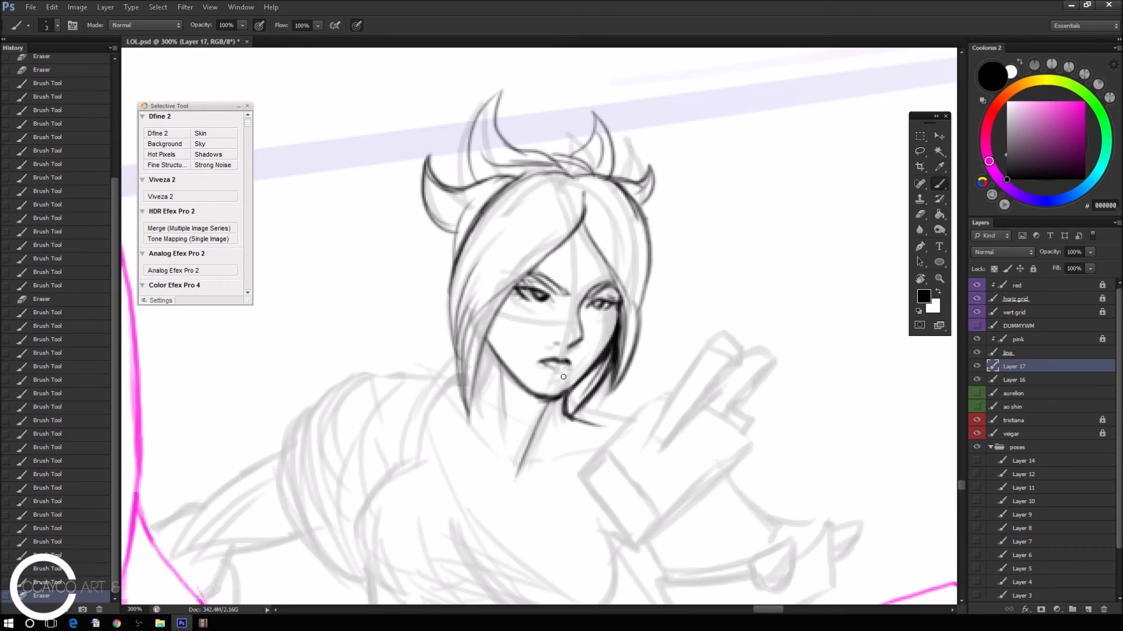
Draw the first neck line down from the jaw, redoing strokes that ran too long.
drag(484, 344, 500, 443)
key(ctrl+z)
drag(484, 345, 506, 471)
key(ctrl+z)
drag(485, 346, 492, 443)
drag(484, 395, 504, 468)
key(e)
key(b)
Rework the neck line, erasing part of it and adding strokes along neck and jaw.
drag(496, 374, 506, 457)
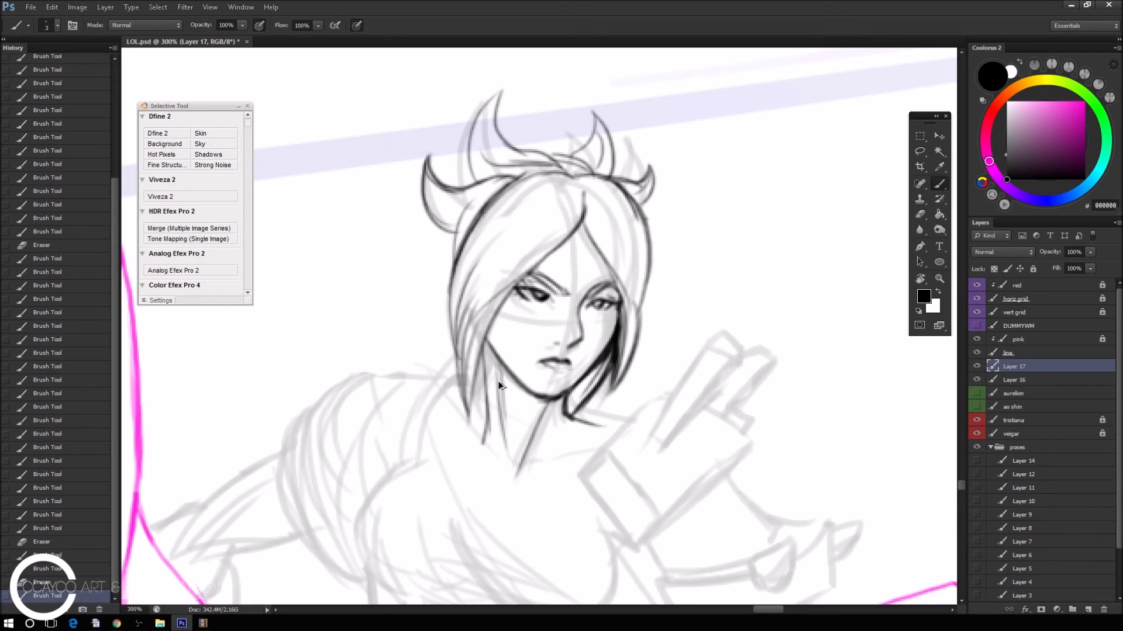
key(ctrl+z)
key(e)
drag(497, 368, 507, 427)
key(b)
drag(513, 387, 516, 392)
drag(491, 345, 516, 479)
drag(492, 351, 506, 392)
mouse_move(493, 353)
mouse_down()
mouse_move(500, 392)
mouse_move(504, 377)
mouse_move(515, 383)
mouse_move(485, 357)
mouse_move(480, 450)
mouse_up()
Rework the left neck line and sketch the collar strokes below the chin.
key(e)
key(b)
drag(476, 404, 475, 432)
drag(539, 477, 538, 451)
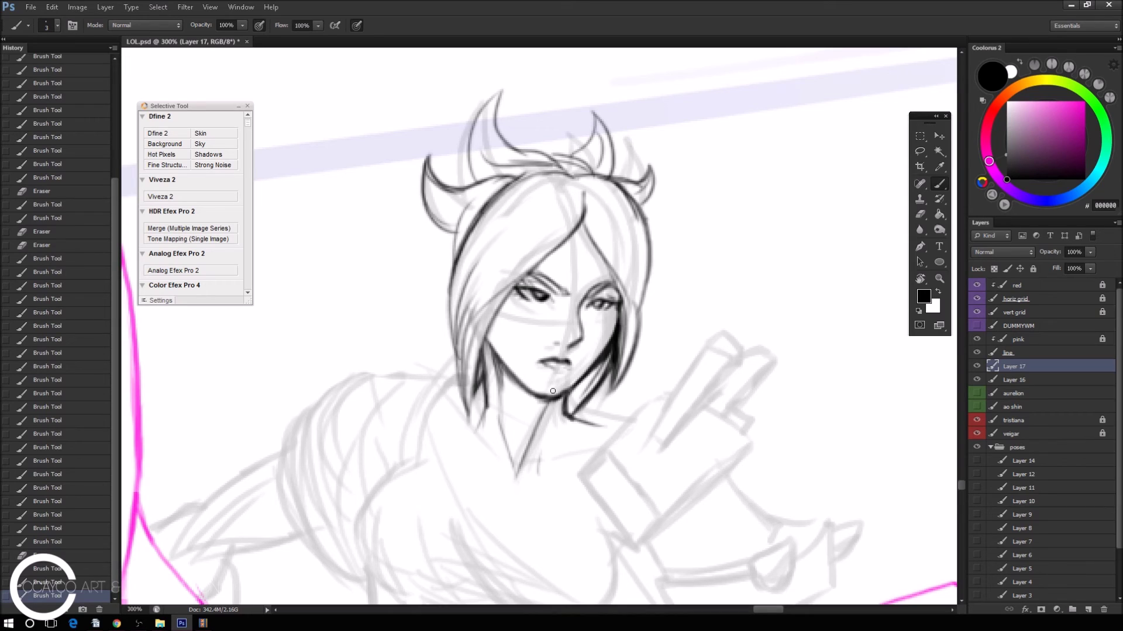
mouse_move(511, 468)
mouse_down()
mouse_move(477, 446)
mouse_move(459, 459)
mouse_up()
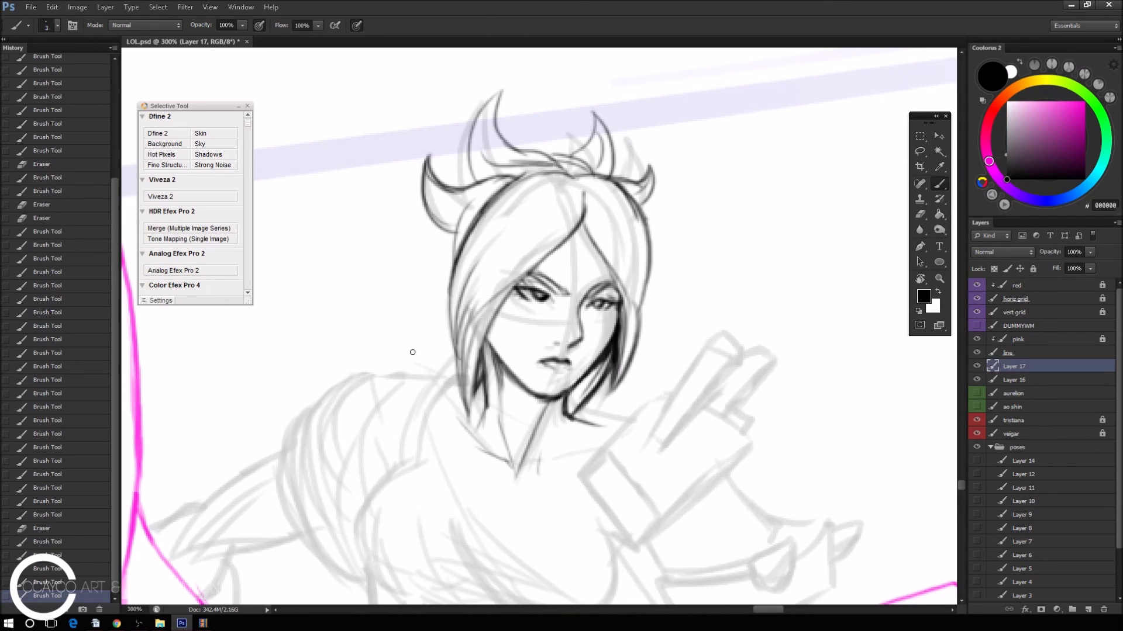
drag(527, 467, 597, 443)
key(e)
key(b)
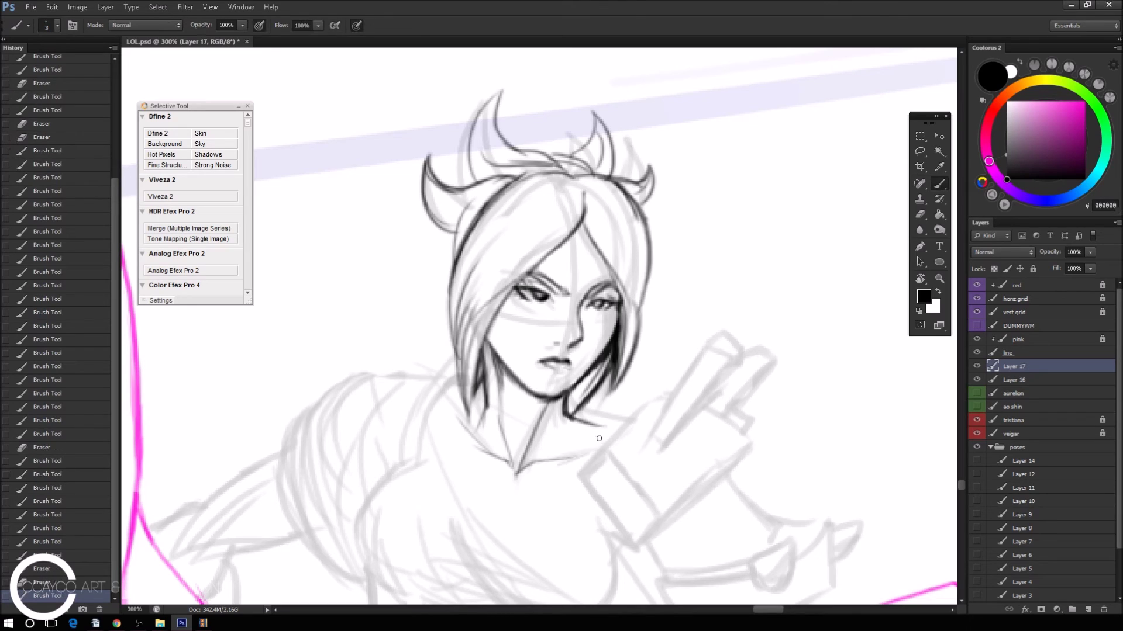
drag(514, 487, 549, 477)
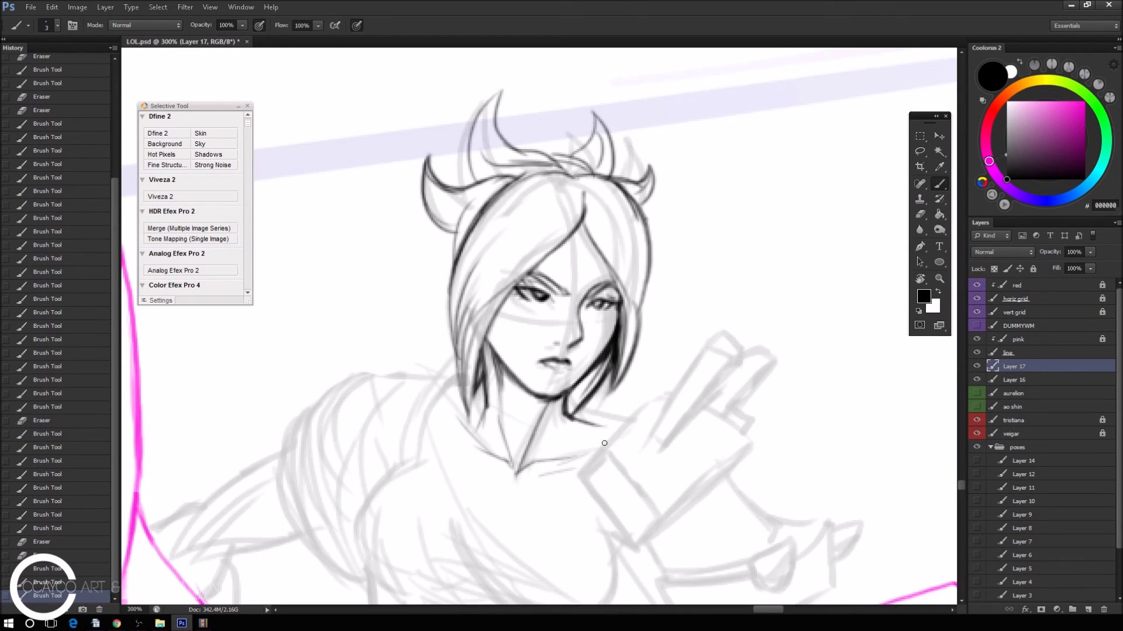
key(ctrl+minus)
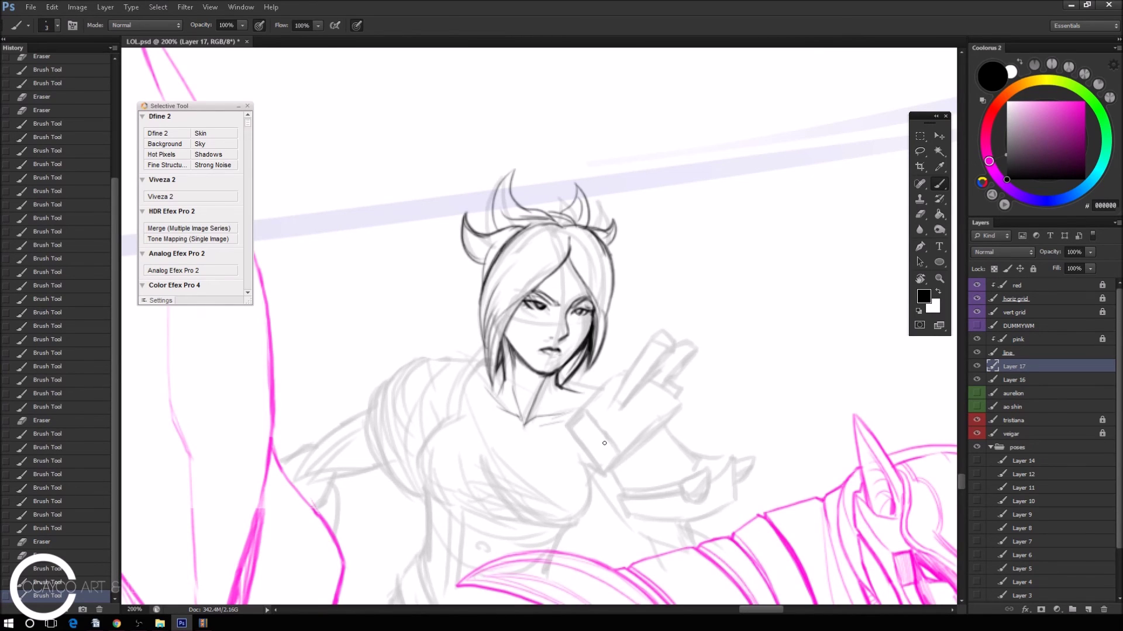
key(ctrl+plus)
Ink the left jaw and hair edge, cleaning up small marks near the chin.
mouse_move(490, 337)
mouse_down()
mouse_move(503, 364)
mouse_move(484, 375)
mouse_up()
key(ctrl+z)
drag(486, 383, 481, 410)
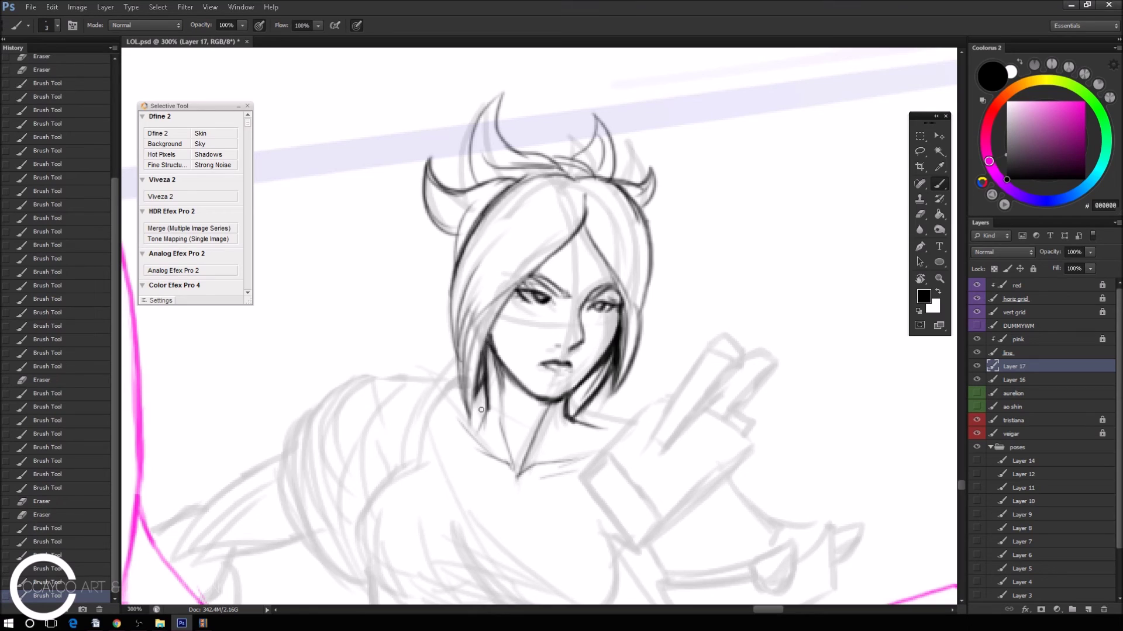
drag(490, 330, 515, 391)
drag(500, 355, 556, 401)
drag(488, 349, 508, 379)
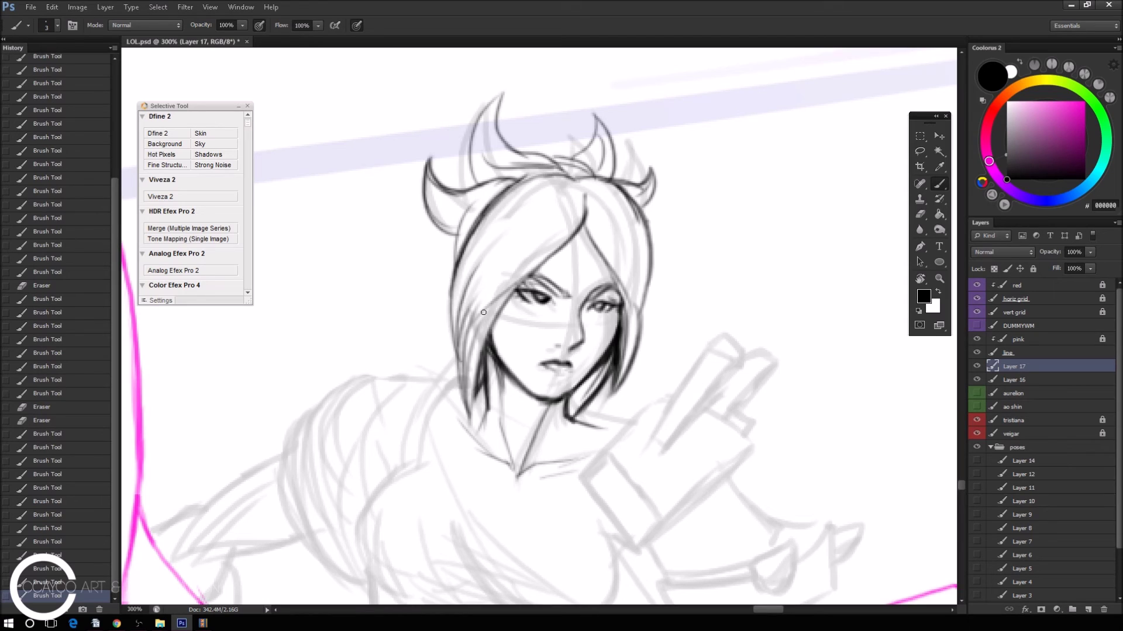
drag(614, 290, 599, 299)
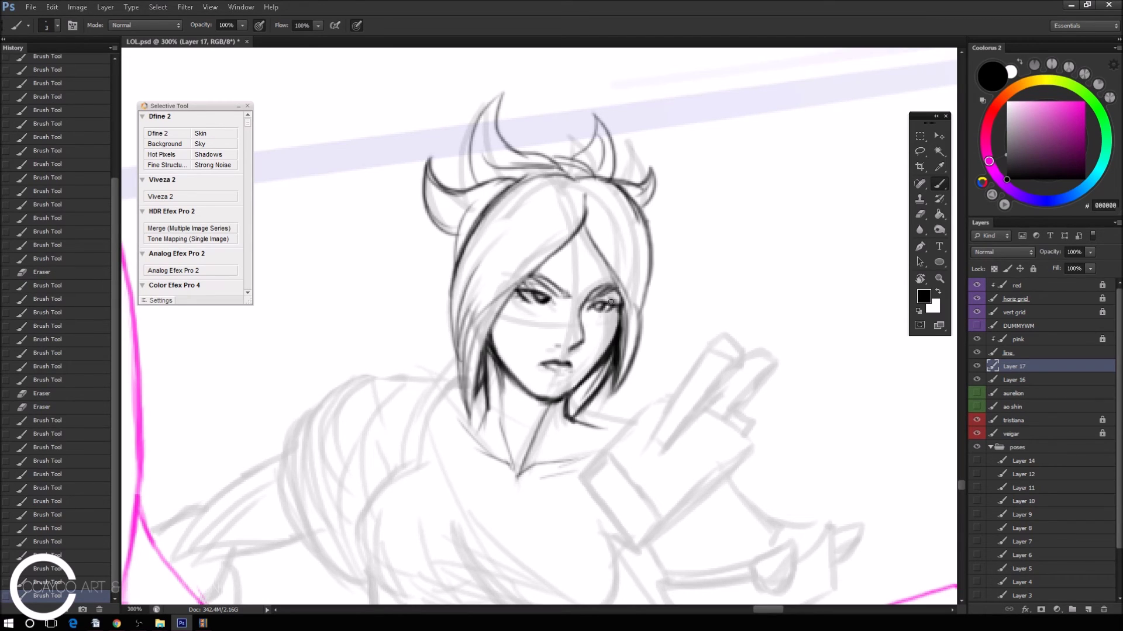
mouse_move(547, 400)
mouse_down()
mouse_move(580, 379)
mouse_move(562, 400)
mouse_up()
key(e)
key(b)
Darken the left jawline with several more strokes.
mouse_move(492, 339)
mouse_down()
mouse_move(543, 397)
mouse_move(541, 413)
mouse_up()
drag(495, 362, 541, 414)
drag(501, 375, 523, 401)
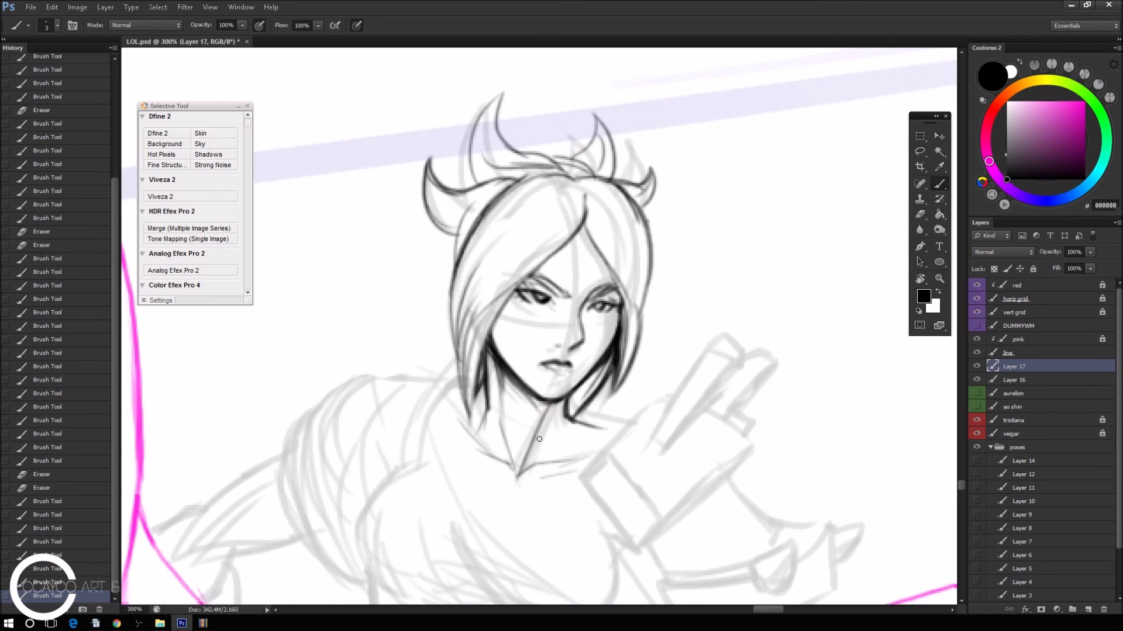
key(ctrl+minus)
drag(770, 343, 784, 292)
Transform the inked face slightly shorter and nudge it left.
key(ctrl+t)
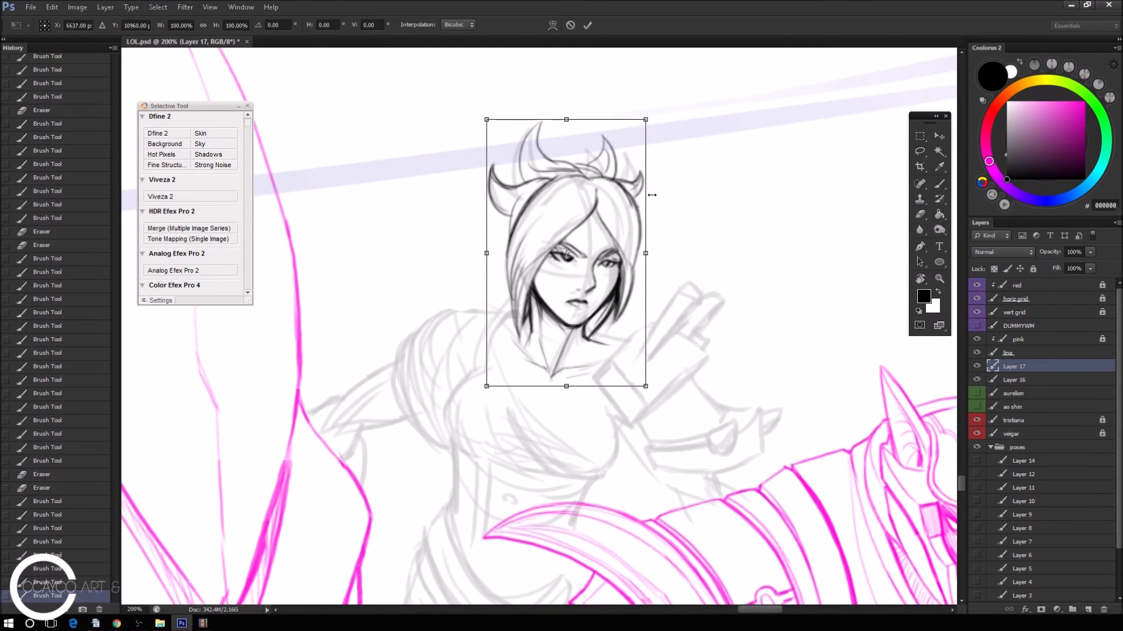
drag(645, 120, 643, 122)
drag(624, 163, 631, 149)
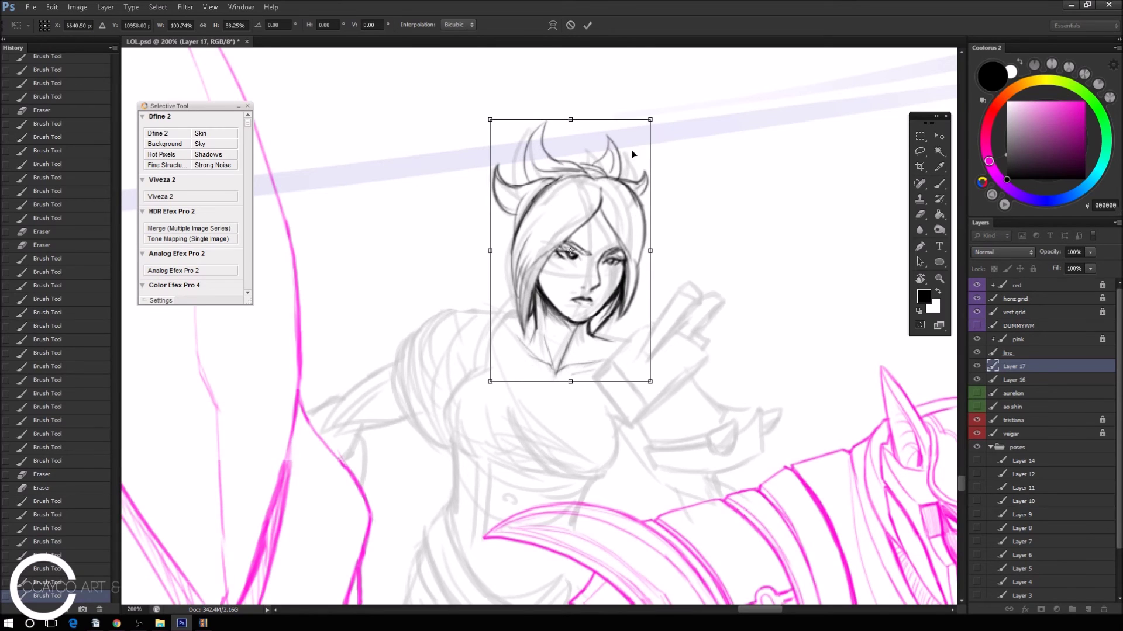
key(Left)
key(Left)
key(Left)
key(b)
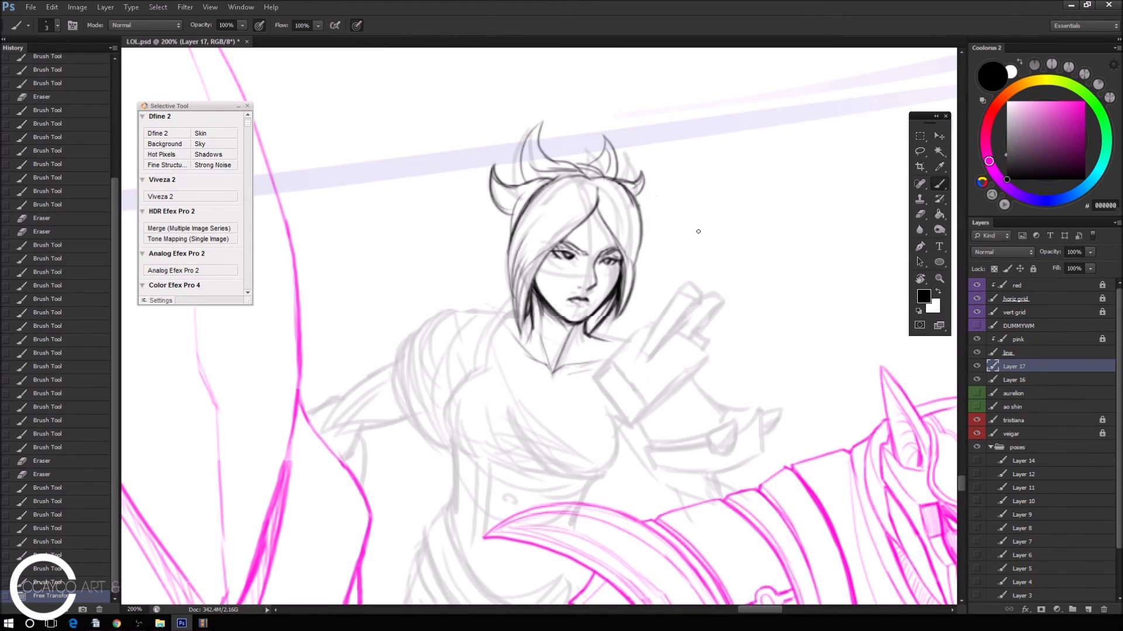
key(ctrl+minus)
key(ctrl+minus)
key(ctrl+minus)
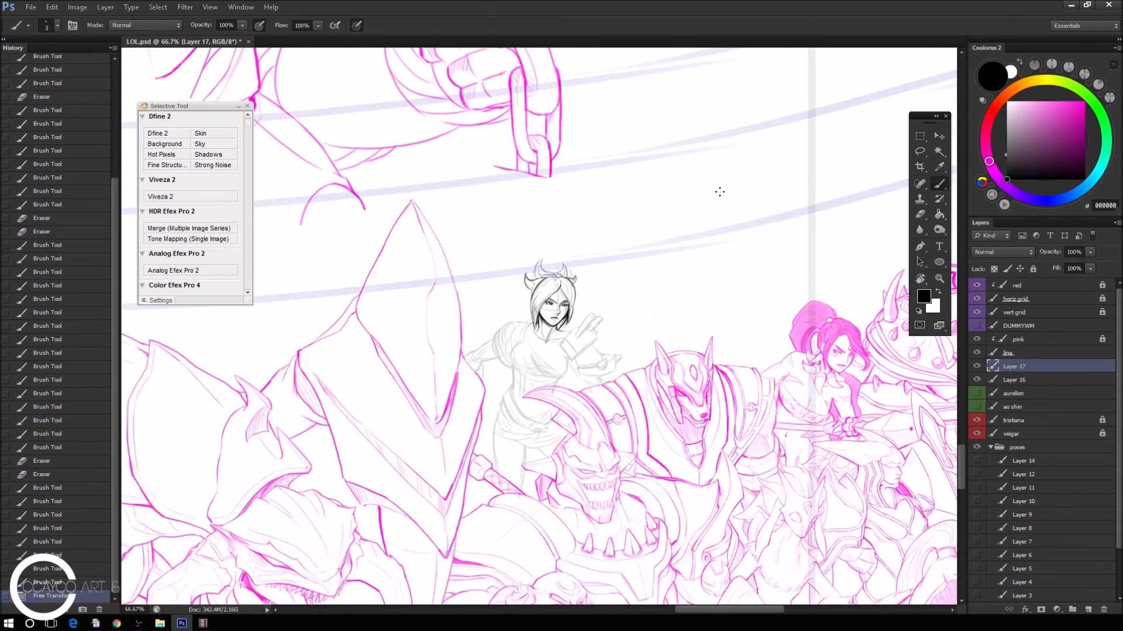
Try the inked face over the pink character's head, then undo the move.
key(ctrl+t)
drag(563, 286, 849, 334)
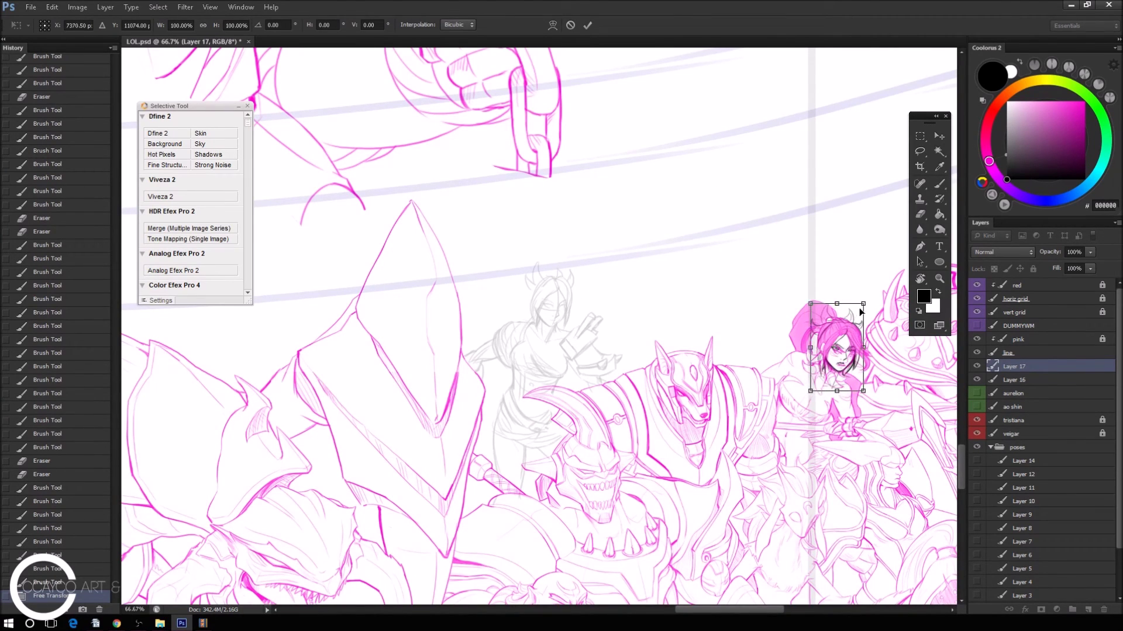
key(b)
key(ctrl+z)
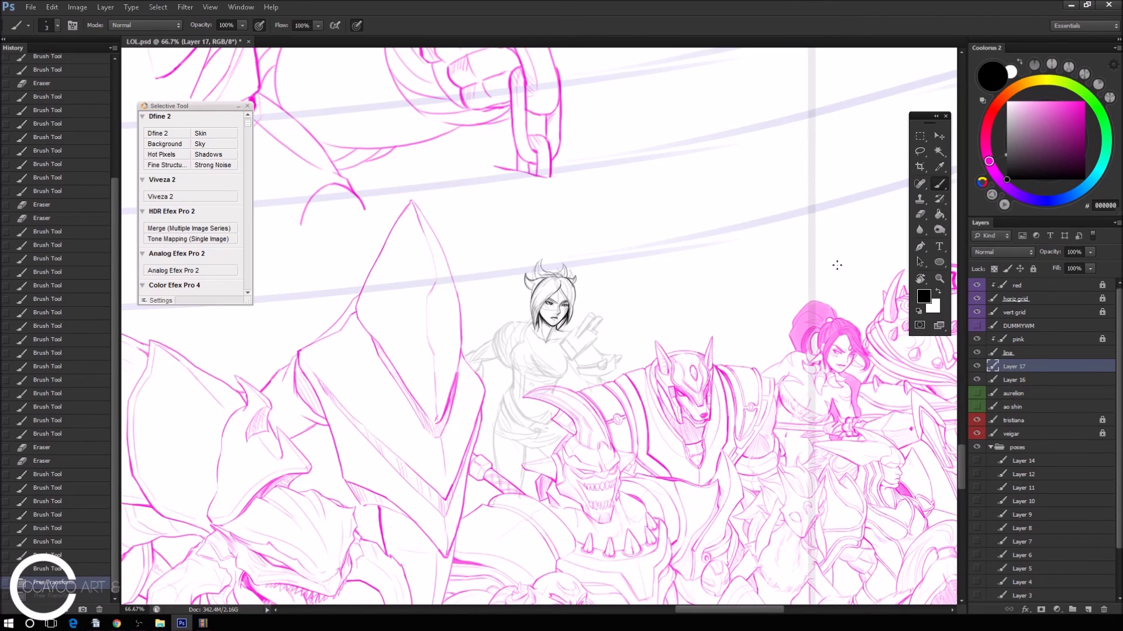
key(ctrl+plus)
key(ctrl+plus)
Squash the face by lowering its top and nudge it up slightly.
key(ctrl+t)
drag(657, 124, 657, 132)
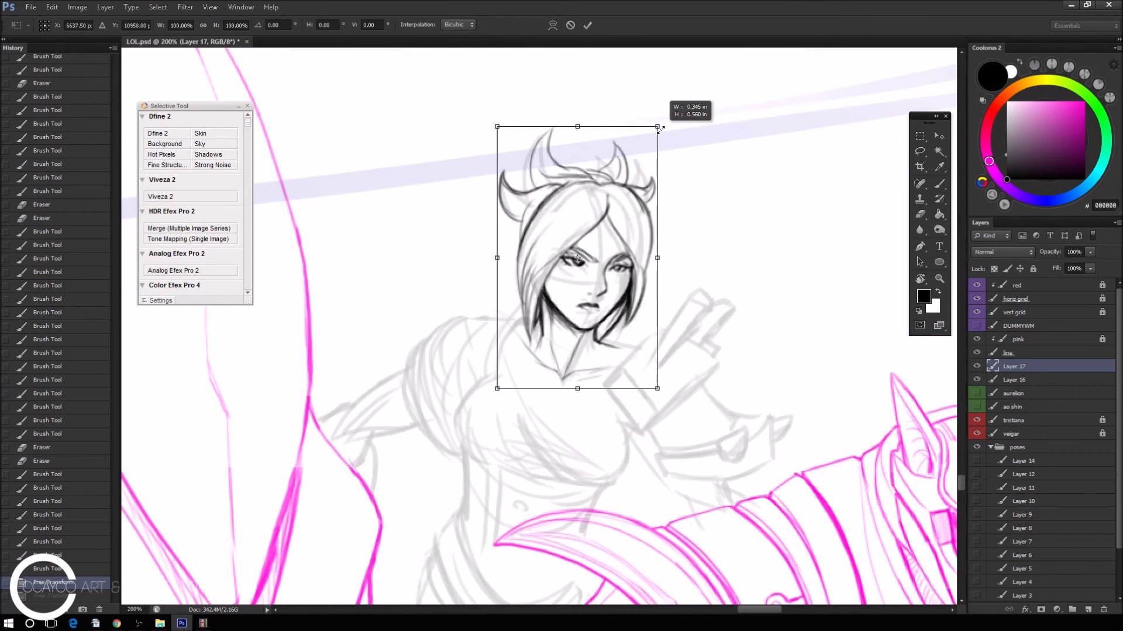
drag(634, 199, 639, 194)
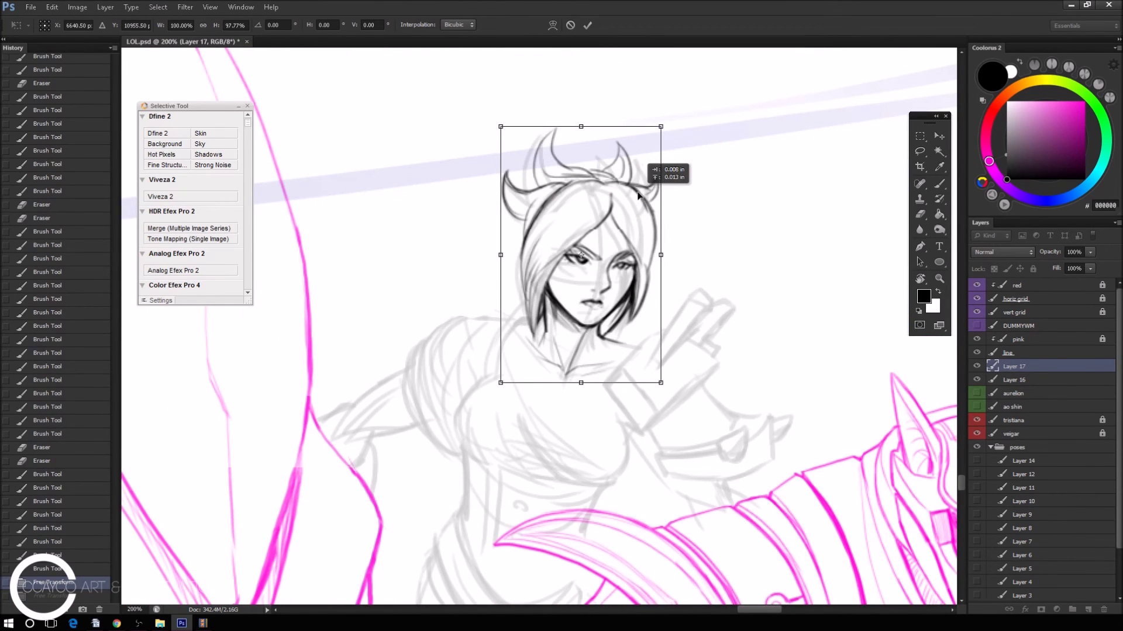
key(Return)
key(b)
key(ctrl+plus)
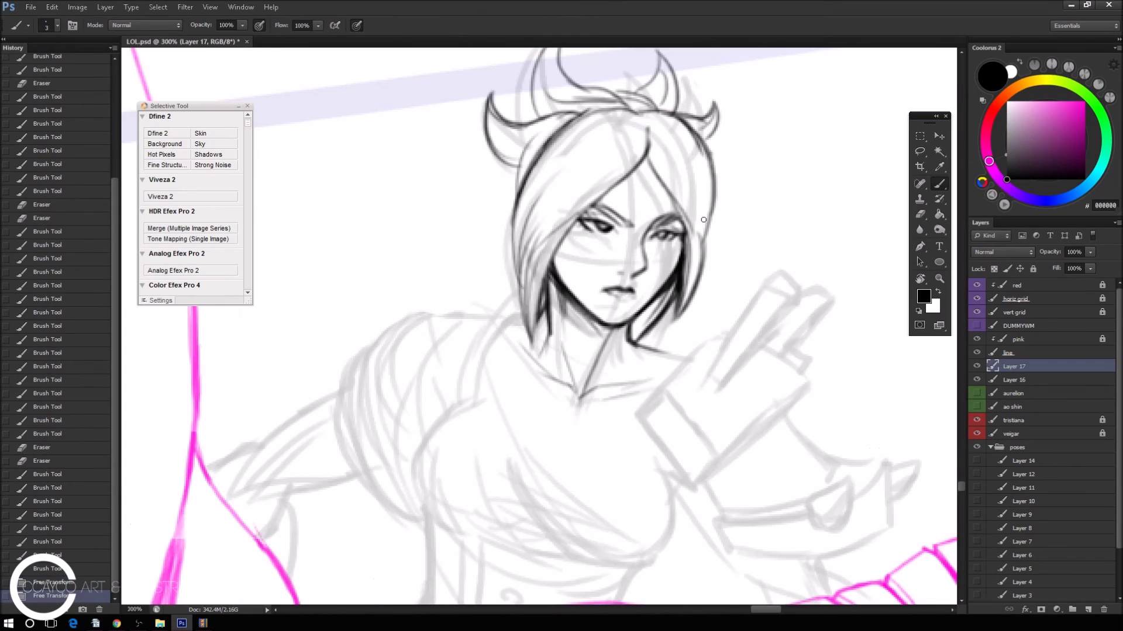
Shift the face slightly to realign it over the sketch and commit the transform.
key(ctrl+t)
drag(687, 231, 691, 226)
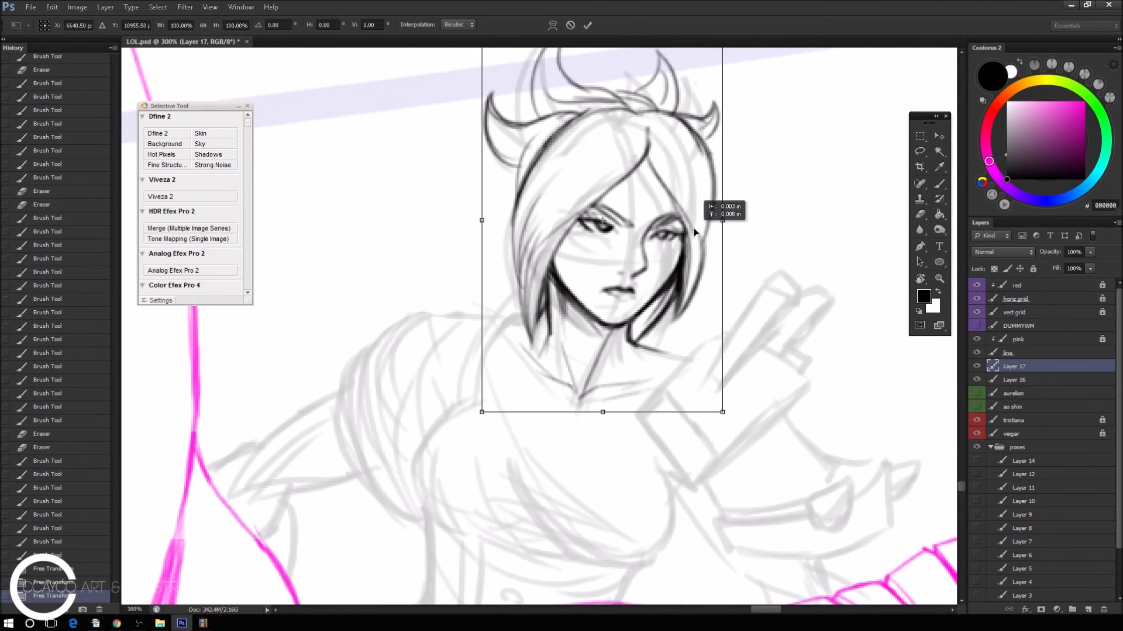
key(Return)
key(b)
key(Return)
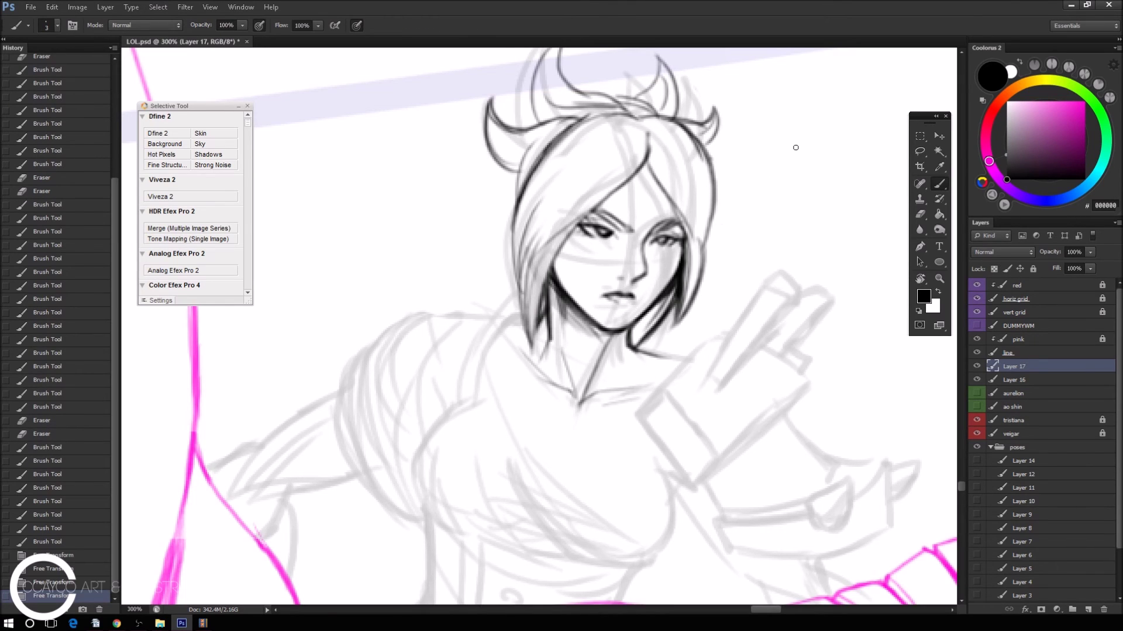
drag(687, 271, 680, 250)
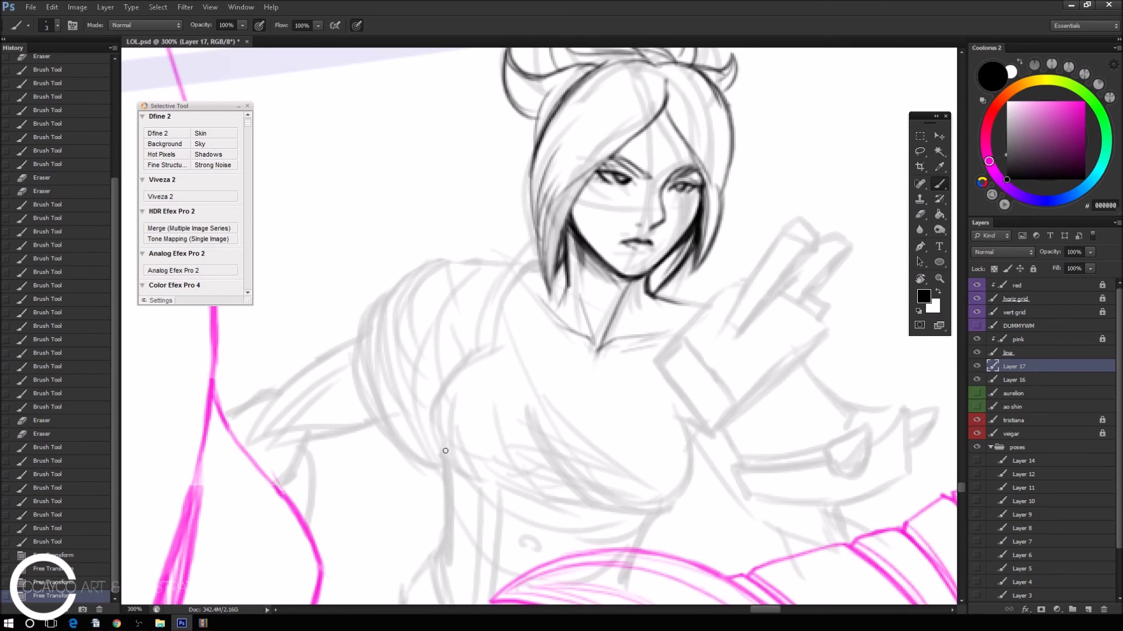
Ink the curved shoulder line below the neck, erasing its overshooting tip.
drag(446, 458, 500, 347)
drag(443, 400, 506, 349)
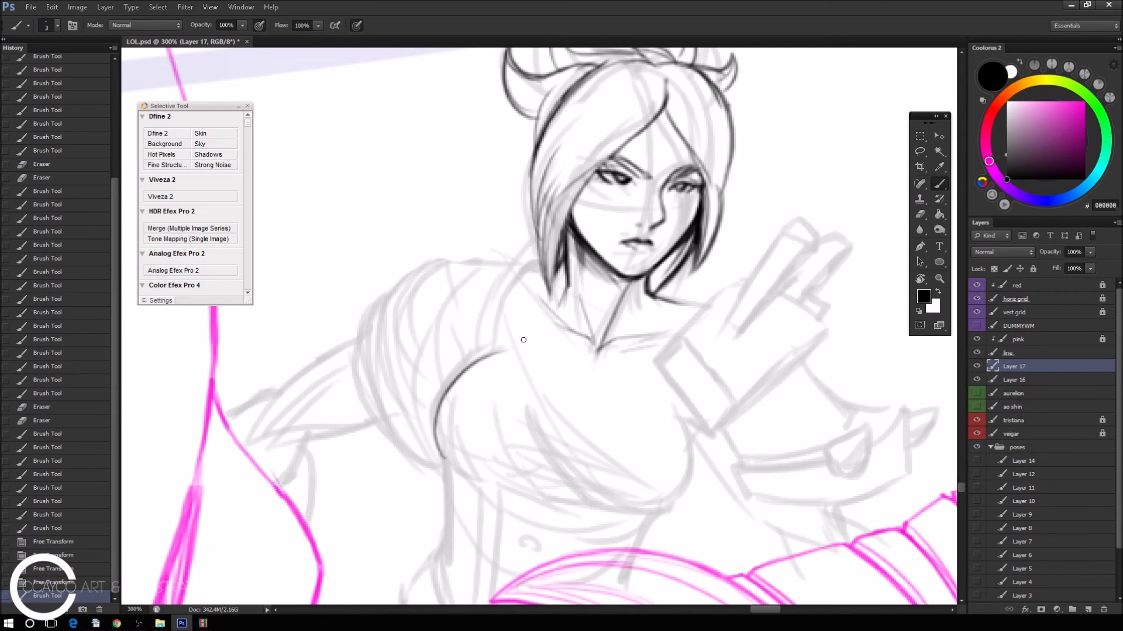
drag(448, 388, 507, 333)
mouse_move(473, 365)
mouse_down()
mouse_move(511, 335)
mouse_move(441, 457)
mouse_up()
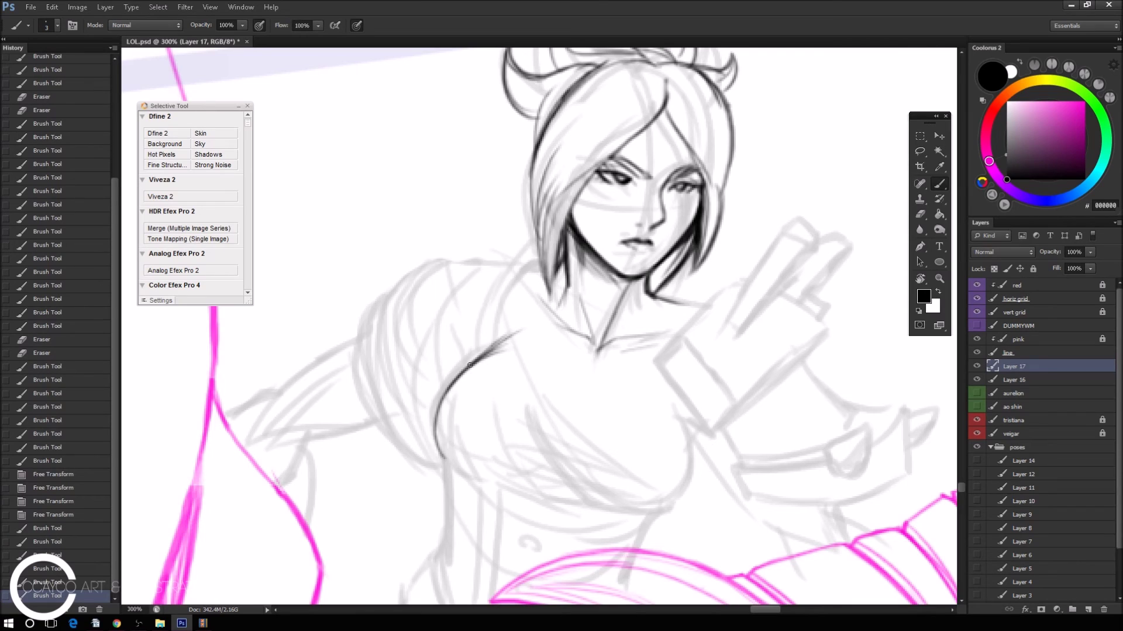
mouse_move(458, 381)
mouse_down()
mouse_move(440, 450)
mouse_move(467, 471)
mouse_up()
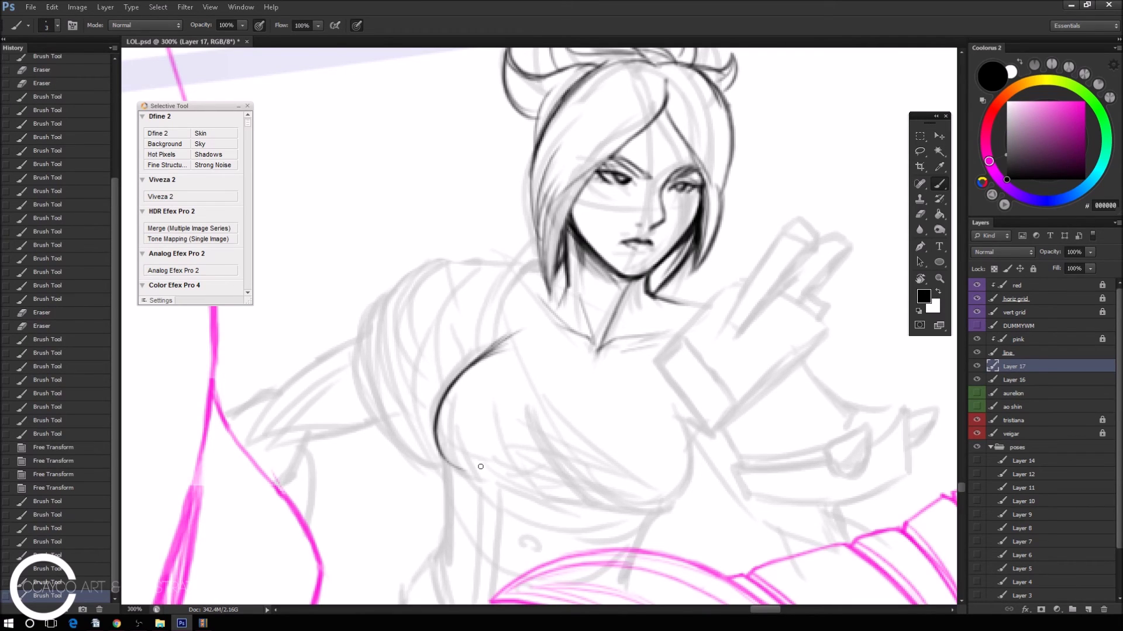
key(e)
mouse_move(515, 327)
mouse_down()
mouse_move(503, 340)
mouse_move(526, 450)
mouse_up()
key(b)
key(ctrl+z)
key(ctrl+z)
Join the shoulder curve to a long chest line and ink the lower chest curve.
drag(505, 316, 489, 350)
drag(505, 312, 541, 443)
drag(513, 372, 614, 498)
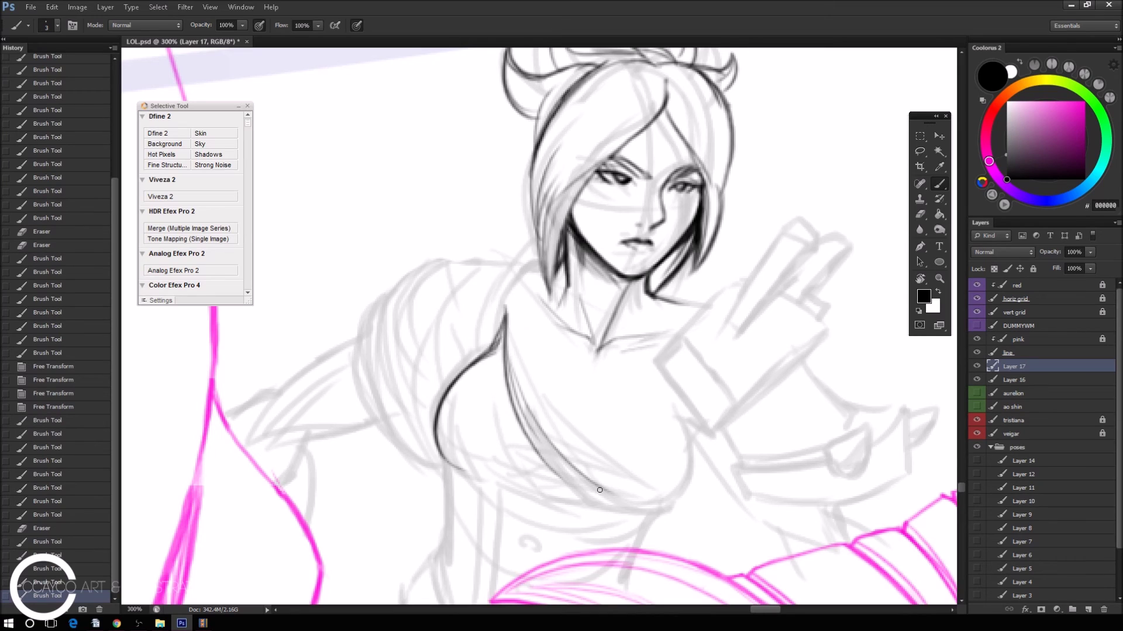
drag(550, 424, 635, 497)
drag(612, 491, 647, 505)
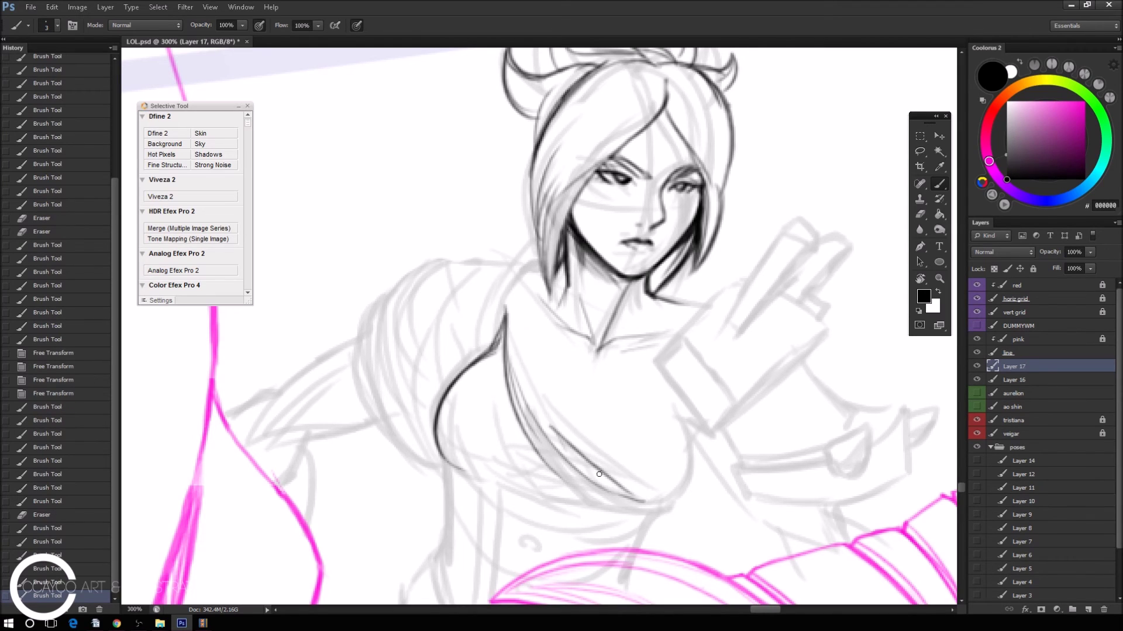
drag(563, 481, 626, 504)
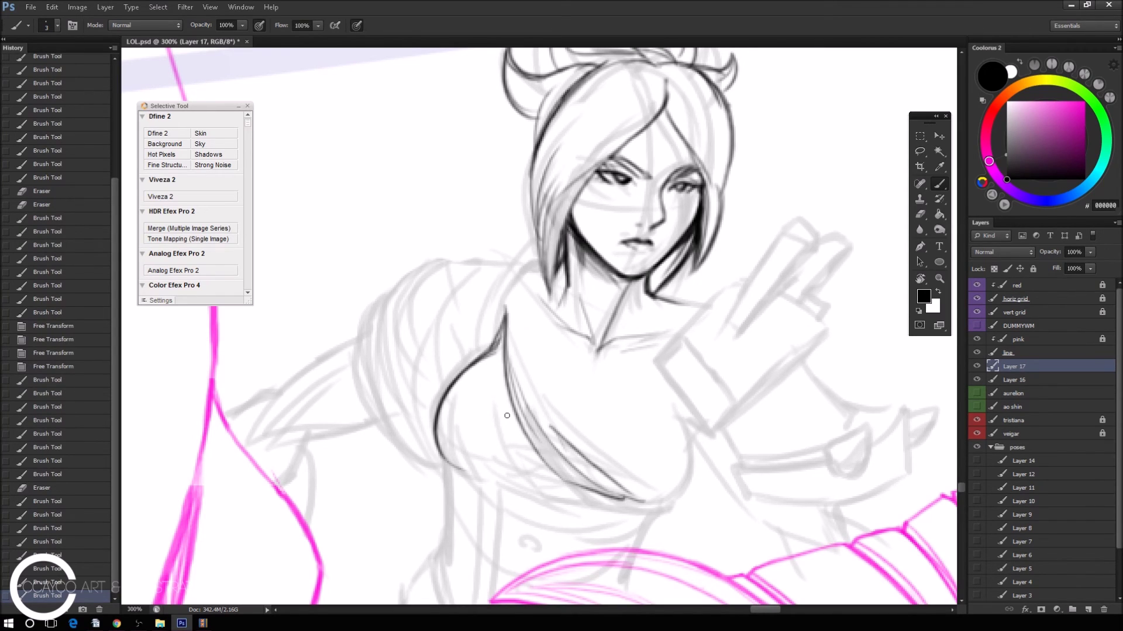
drag(506, 432, 562, 485)
drag(497, 452, 578, 504)
Redraw the lower chest strokes, undoing and retrying the ones that miss.
key(ctrl+z)
drag(497, 424, 555, 501)
mouse_move(509, 453)
mouse_down()
mouse_move(571, 502)
mouse_move(600, 503)
mouse_up()
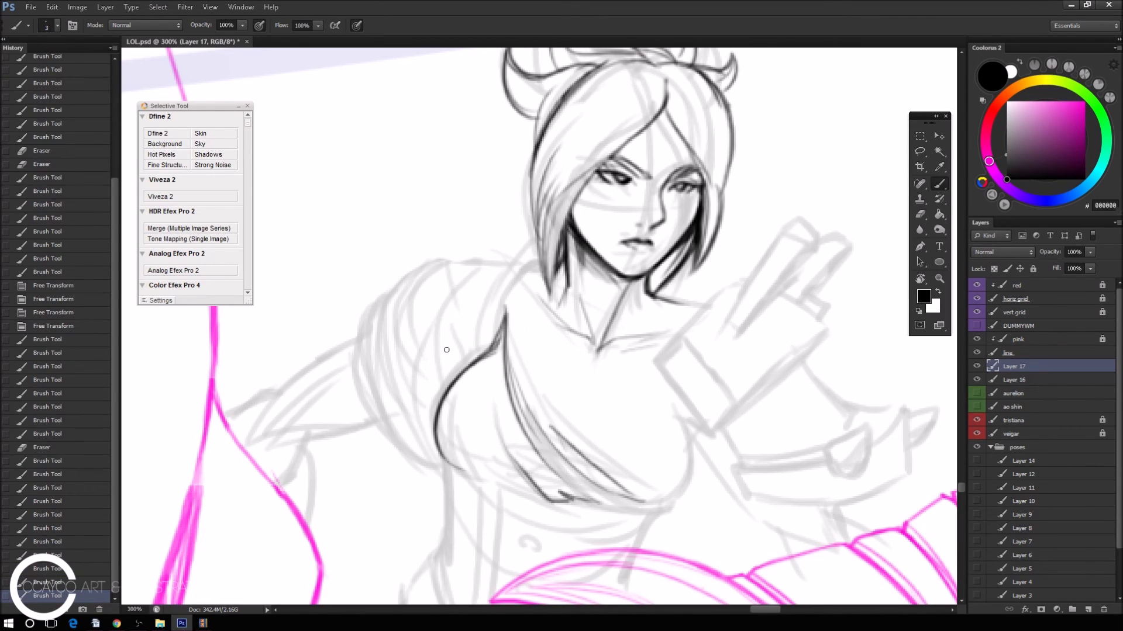
drag(496, 413, 541, 493)
key(ctrl+z)
key(ctrl+z)
drag(496, 414, 534, 489)
drag(502, 445, 521, 495)
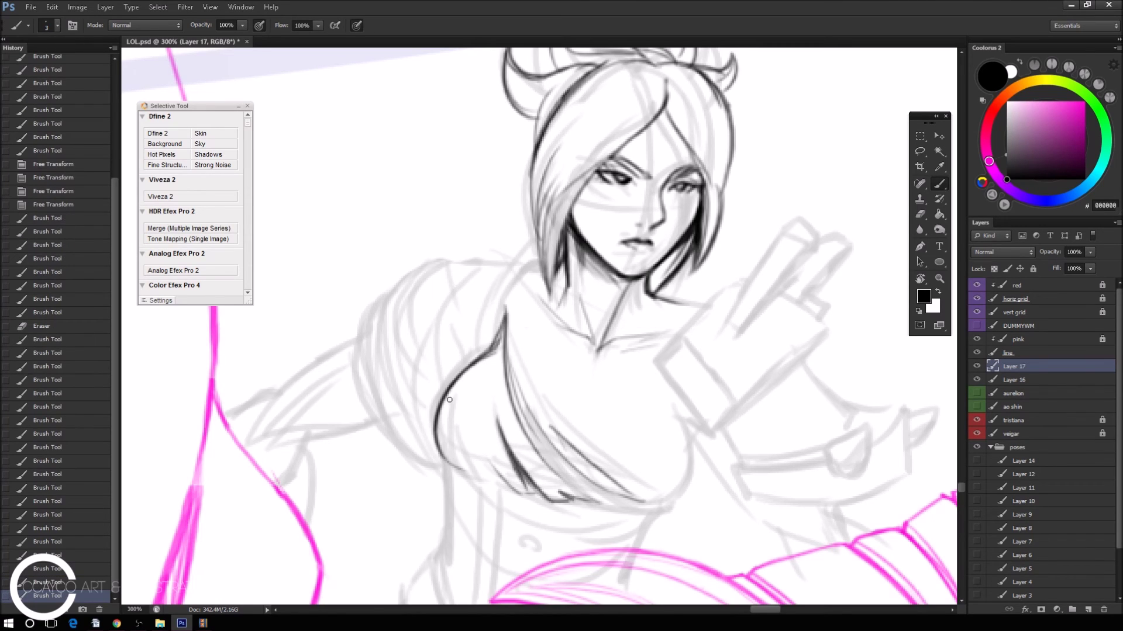
key(ctrl+z)
drag(487, 462, 518, 495)
Ink the left chest contour and extend the lower chest contour to the right.
drag(461, 403, 483, 472)
mouse_move(454, 422)
mouse_down()
mouse_move(467, 469)
mouse_move(504, 494)
mouse_up()
drag(451, 459, 504, 494)
key(ctrl+z)
drag(448, 457, 515, 495)
key(ctrl+z)
drag(450, 452, 523, 498)
drag(601, 454, 649, 504)
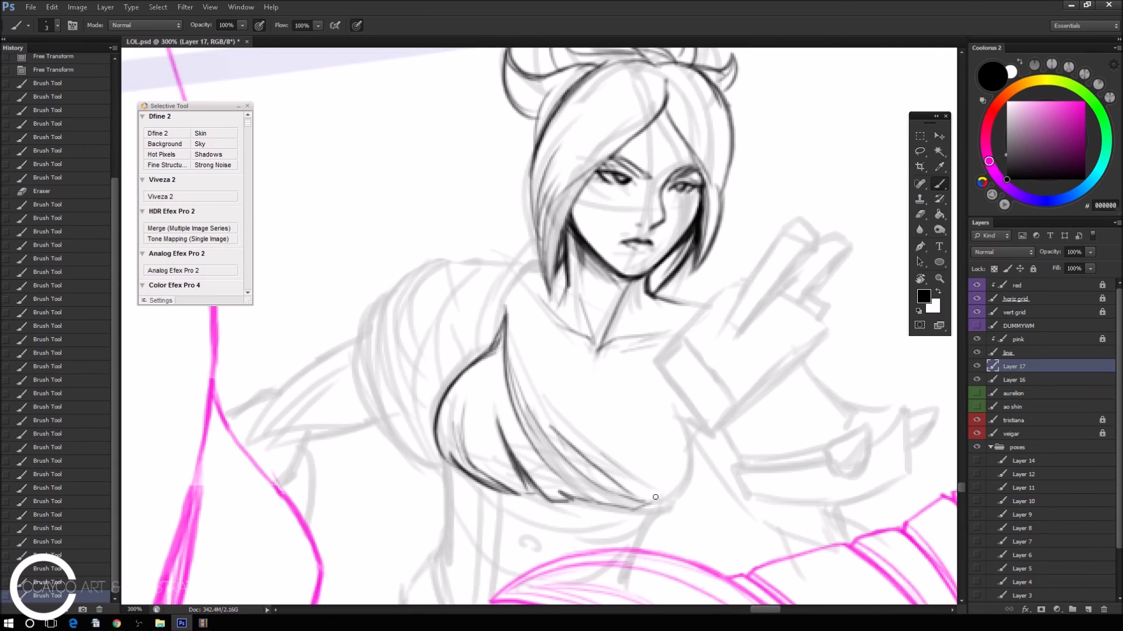
mouse_move(590, 502)
mouse_down()
mouse_move(666, 503)
mouse_move(671, 418)
mouse_move(670, 491)
mouse_up()
Try diagonal fold lines across the chest, erasing the dark strokes that don't fit.
key(ctrl+z)
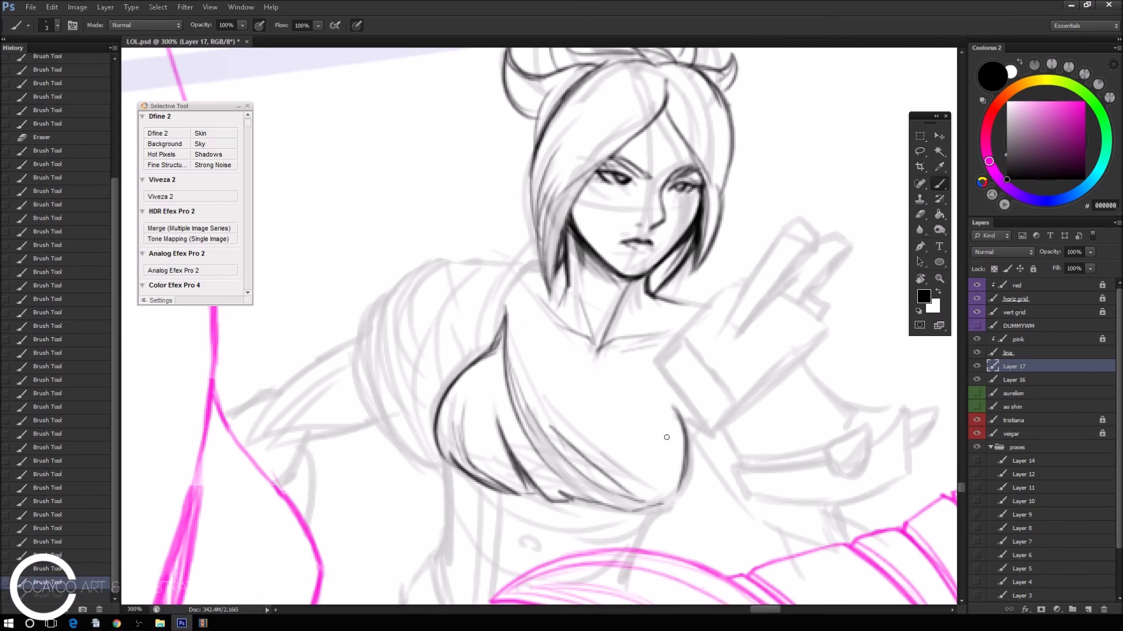
key(ctrl+z)
drag(622, 424, 688, 483)
key(ctrl+z)
drag(630, 418, 685, 477)
key(e)
key(b)
drag(641, 413, 680, 446)
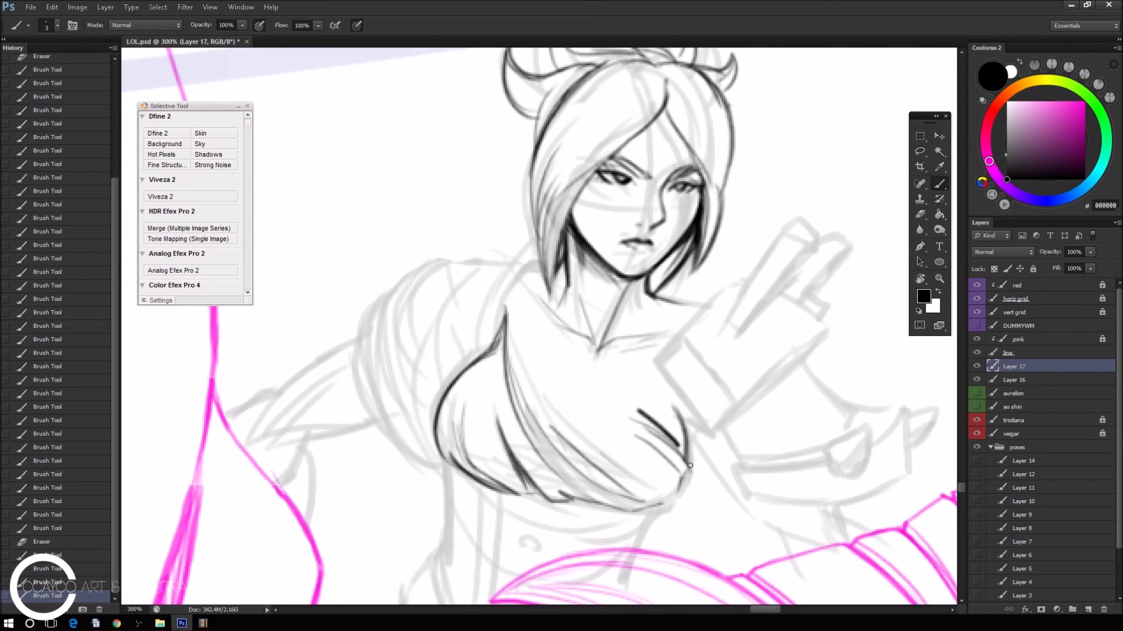
key(e)
mouse_move(626, 402)
mouse_down()
mouse_move(696, 462)
mouse_move(643, 412)
mouse_move(689, 447)
mouse_move(679, 438)
mouse_up()
key(b)
key(ctrl+z)
Redraw the chest fold stroke and a long upper curve across the chest.
drag(604, 396, 682, 443)
key(ctrl+z)
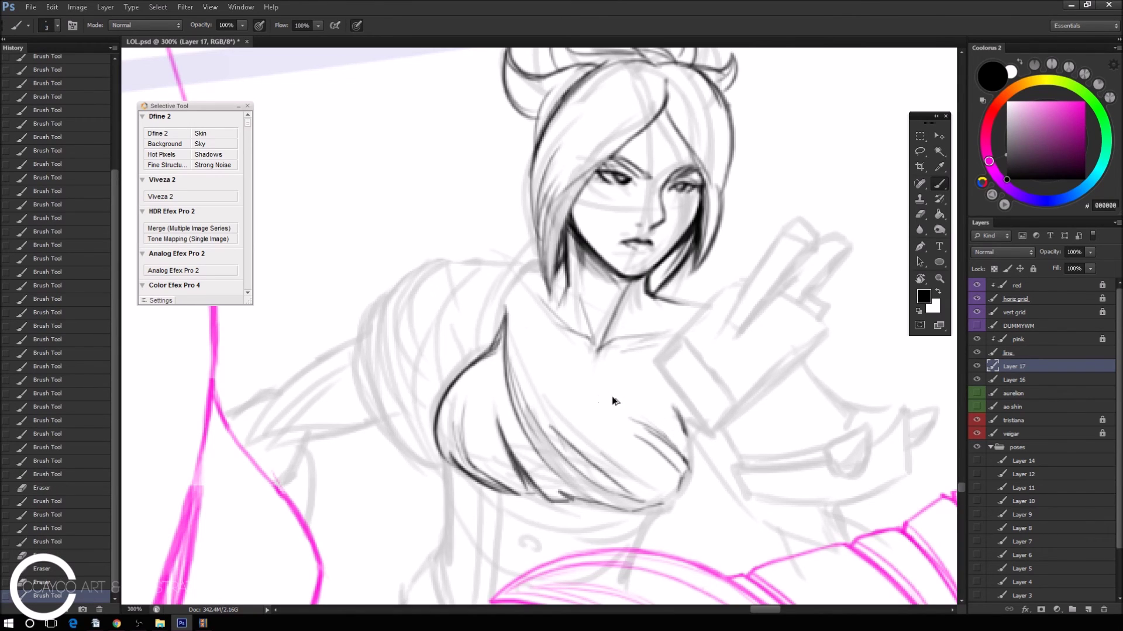
mouse_move(647, 411)
mouse_down()
mouse_move(694, 464)
mouse_move(690, 453)
mouse_up()
drag(590, 388, 660, 426)
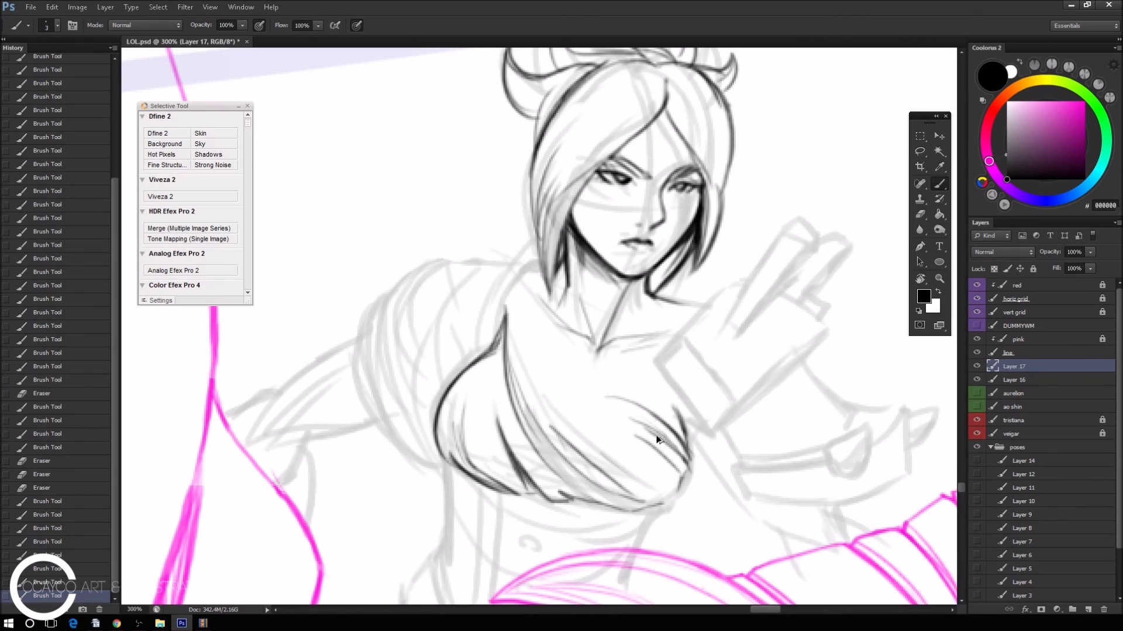
key(ctrl+z)
Ink fold strokes running from the neck down across the chest.
drag(510, 309, 587, 415)
key(ctrl+z)
drag(512, 304, 610, 447)
drag(556, 379, 587, 419)
drag(519, 308, 631, 406)
key(ctrl+z)
mouse_move(519, 290)
mouse_down()
mouse_move(596, 389)
mouse_move(643, 406)
mouse_up()
key(ctrl+z)
Erase excess chest line ends and ink the shoulder line up toward the neck.
key(e)
drag(563, 359, 608, 391)
drag(561, 357, 614, 394)
mouse_move(547, 339)
mouse_down()
mouse_move(605, 403)
mouse_move(641, 405)
mouse_up()
key(b)
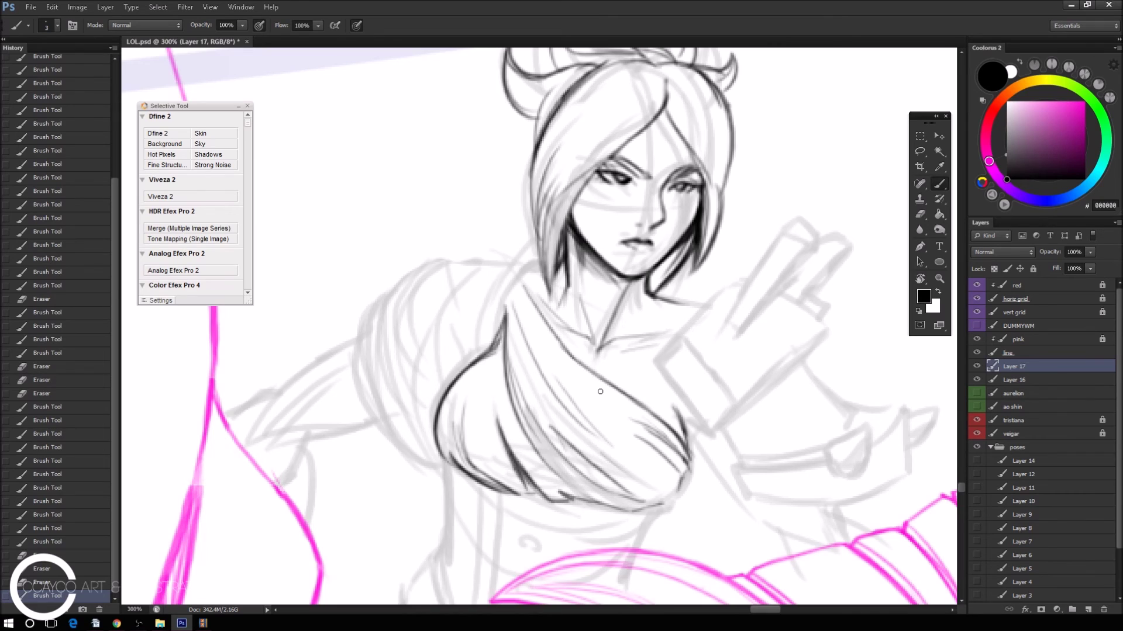
drag(489, 349, 525, 283)
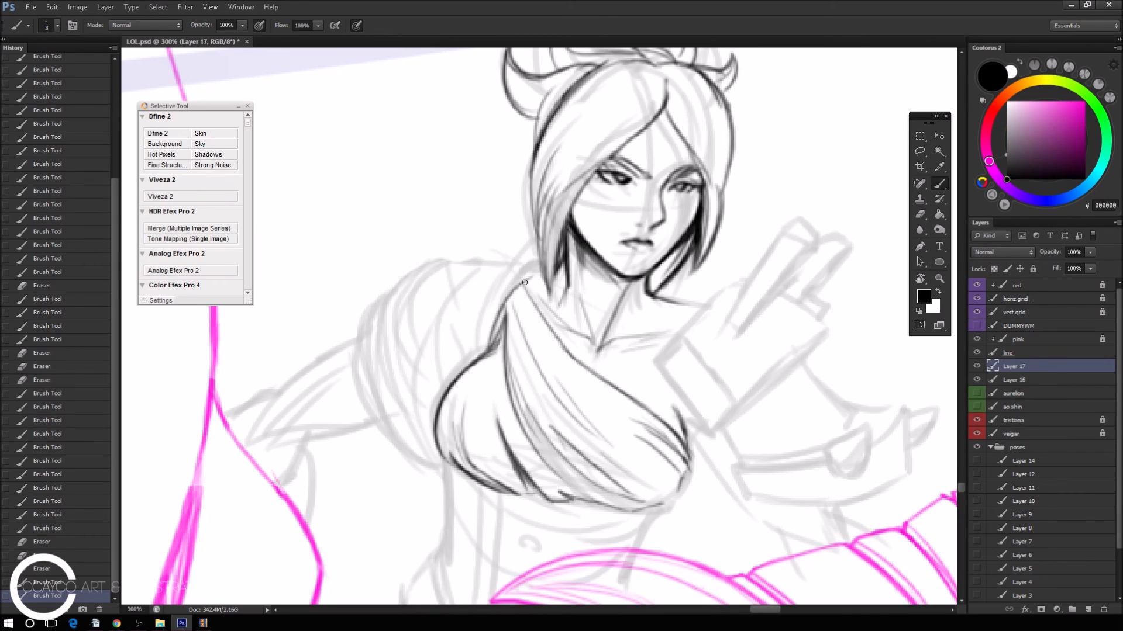
Darken the shoulder outline up to the neck and the left chest outline, erasing excess.
mouse_move(490, 349)
mouse_down()
mouse_move(523, 277)
mouse_move(542, 262)
mouse_up()
drag(514, 285, 536, 260)
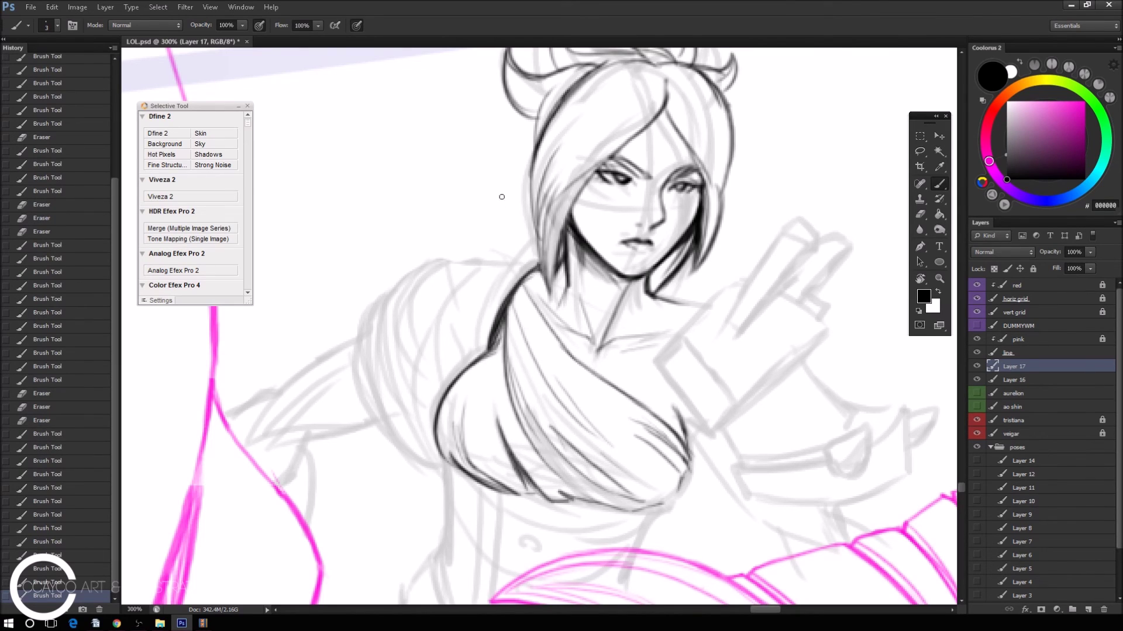
drag(468, 365, 537, 236)
drag(445, 397, 440, 456)
drag(443, 418, 447, 462)
key(e)
mouse_move(428, 407)
mouse_down()
mouse_move(440, 462)
mouse_move(432, 397)
mouse_move(477, 481)
mouse_up()
key(b)
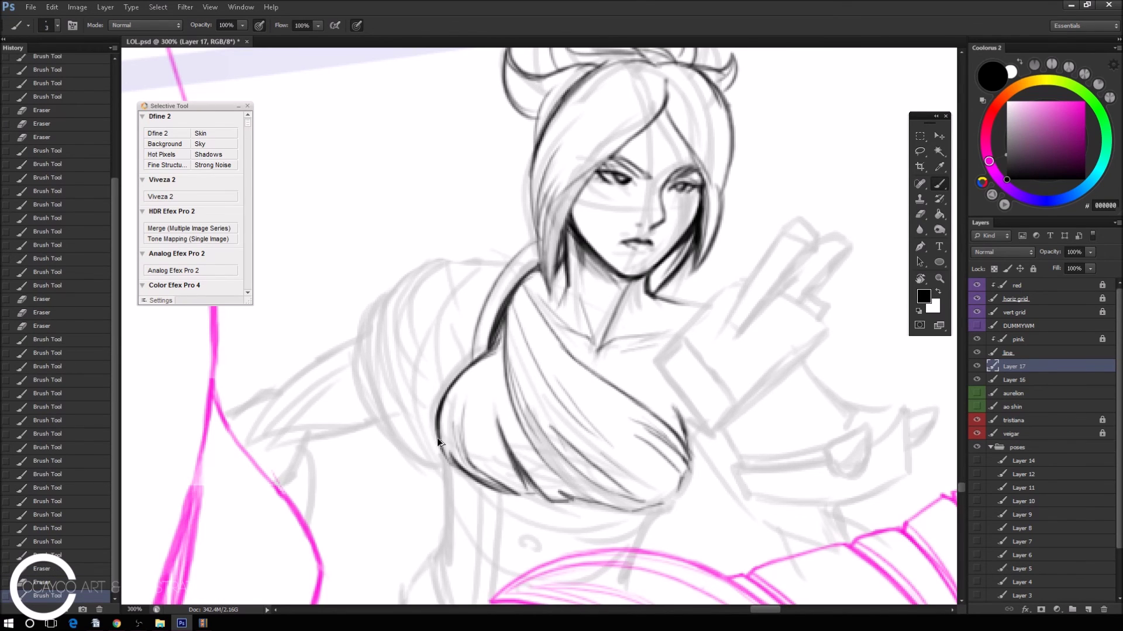
Ink the left arm outline and the folds of the rounded shoulder piece.
drag(706, 324, 685, 247)
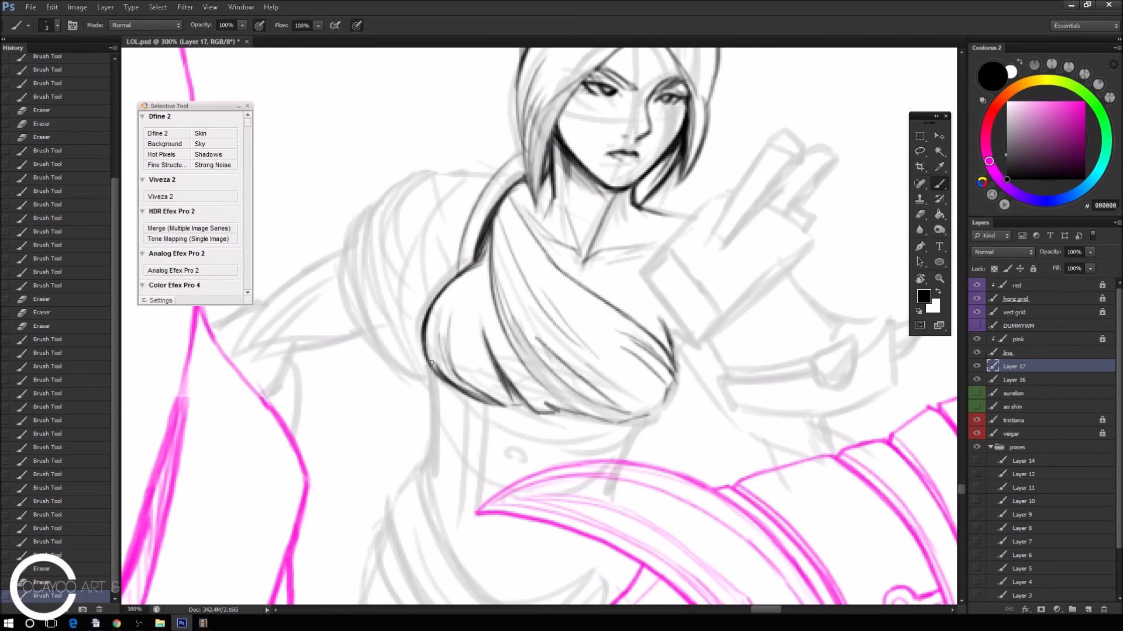
drag(439, 383, 393, 342)
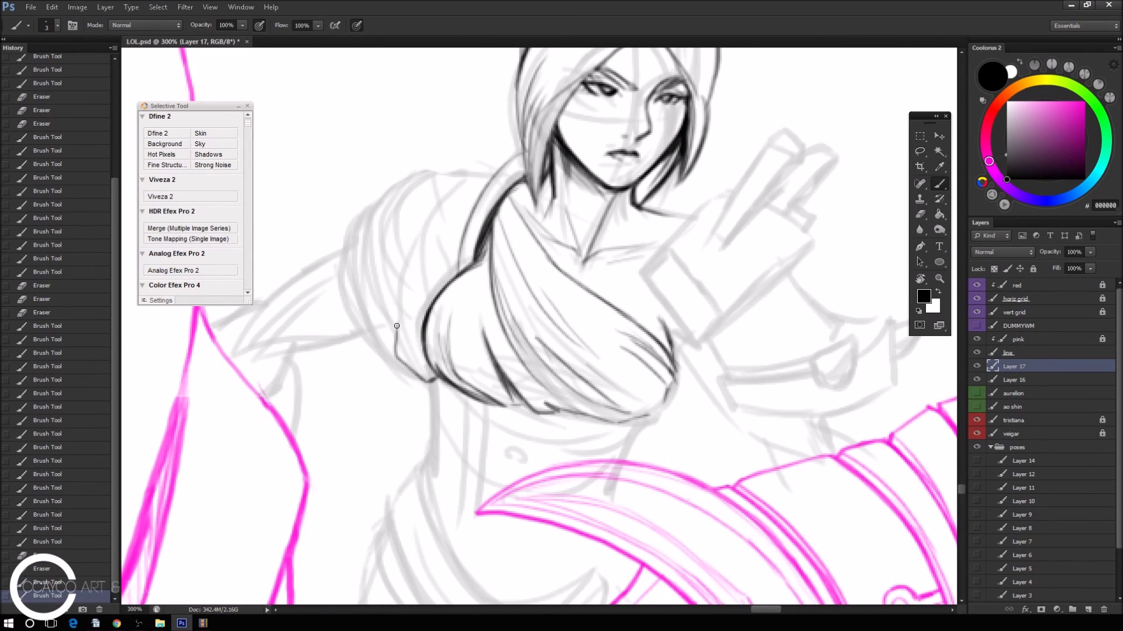
drag(395, 321, 428, 179)
drag(406, 315, 393, 240)
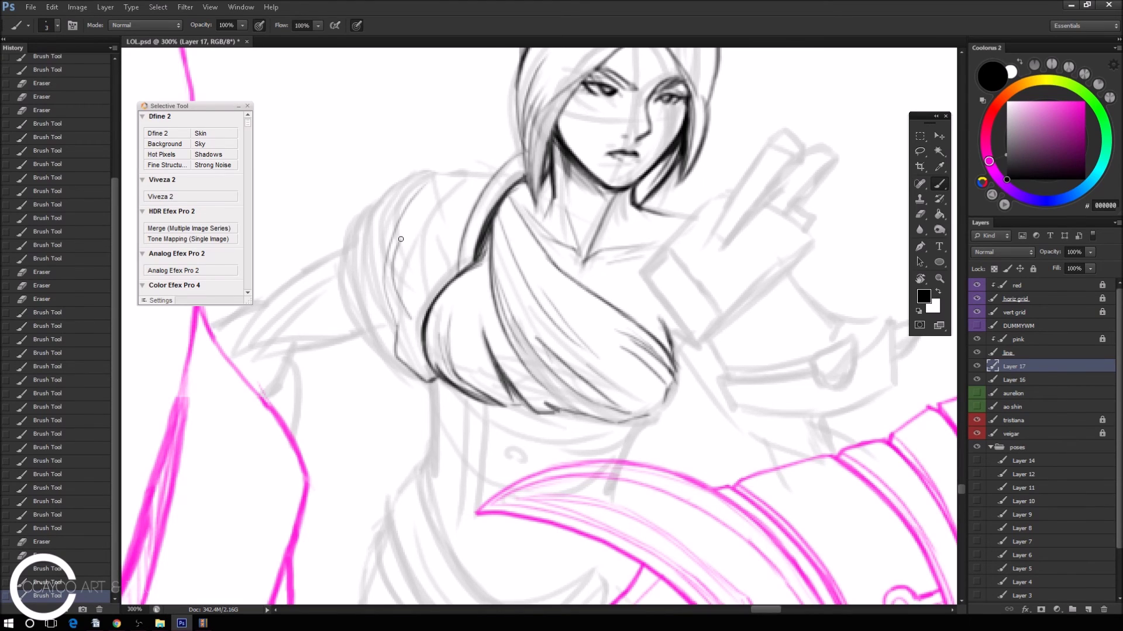
drag(409, 319, 398, 266)
mouse_move(405, 308)
mouse_down()
mouse_move(396, 264)
mouse_move(433, 190)
mouse_up()
mouse_move(396, 272)
mouse_down()
mouse_move(438, 184)
mouse_move(436, 193)
mouse_up()
mouse_move(411, 316)
mouse_down()
mouse_move(397, 254)
mouse_move(397, 275)
mouse_up()
mouse_move(413, 342)
mouse_down()
mouse_move(408, 309)
mouse_move(388, 299)
mouse_up()
Ink the top edge and curved left side of the shoulder piece.
drag(404, 214, 442, 172)
key(ctrl+z)
drag(391, 235, 442, 168)
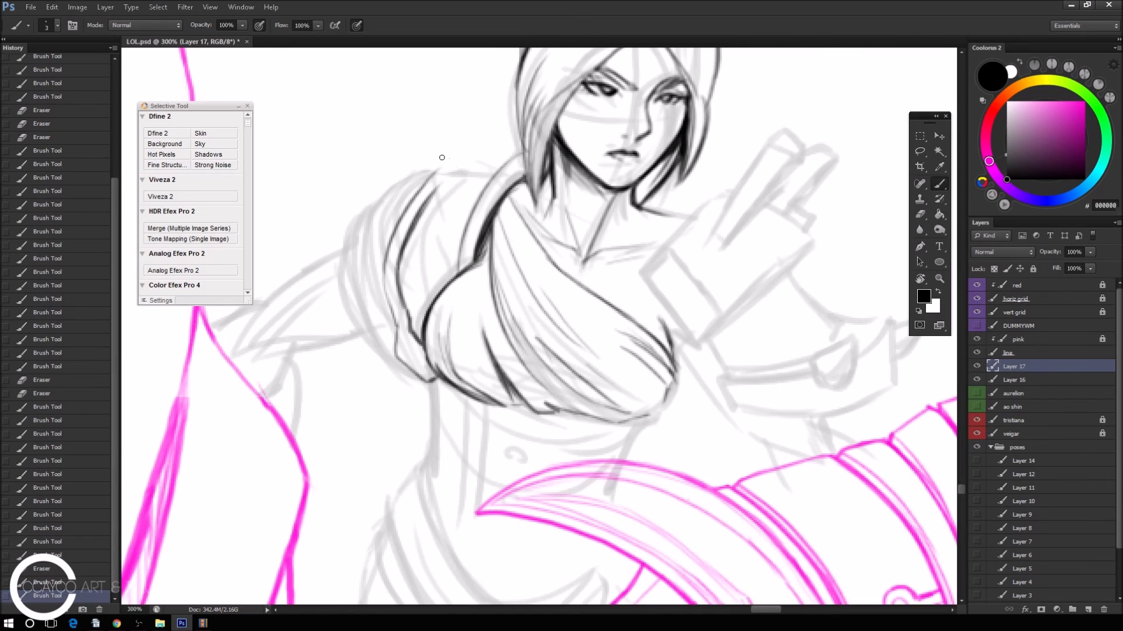
drag(427, 182, 471, 167)
drag(433, 198, 502, 162)
mouse_move(445, 185)
mouse_down()
mouse_move(500, 159)
mouse_move(458, 164)
mouse_up()
drag(365, 234, 424, 177)
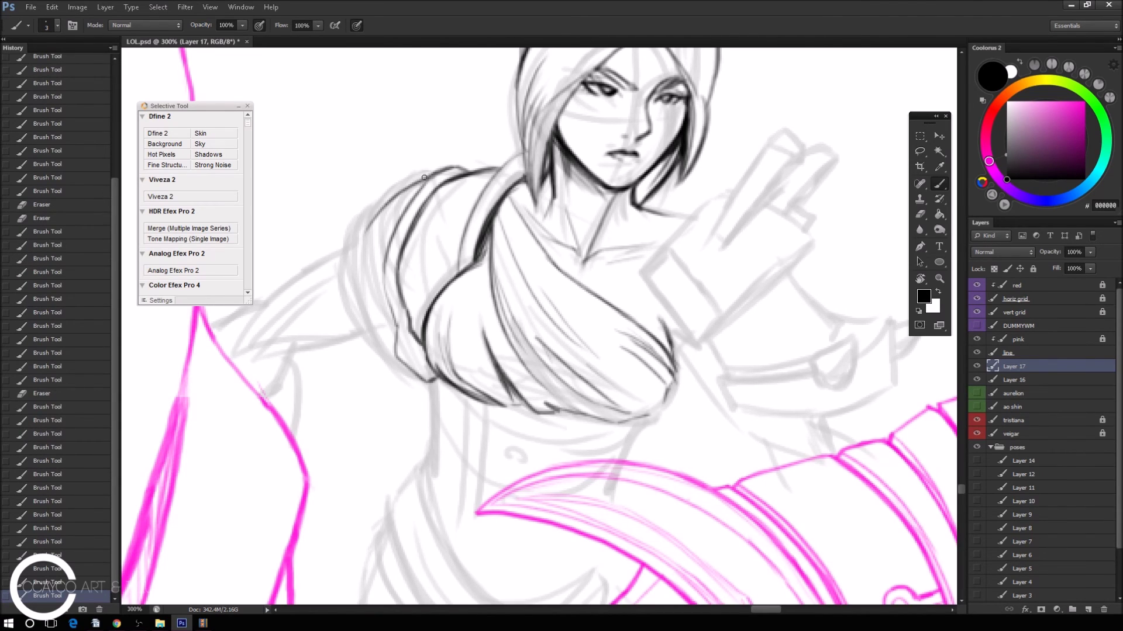
mouse_move(383, 210)
mouse_down()
mouse_move(360, 253)
mouse_move(363, 276)
mouse_up()
Redraw the shoulder piece's left edge down to its lower edge.
key(ctrl+z)
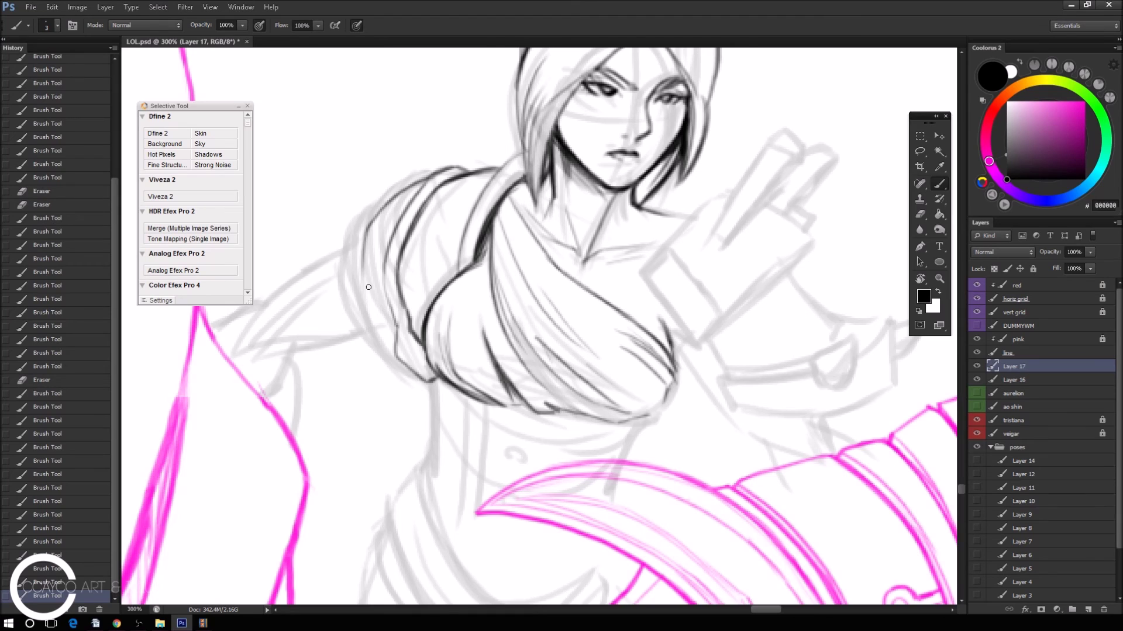
key(ctrl+z)
mouse_move(369, 226)
mouse_down()
mouse_move(355, 288)
mouse_move(366, 234)
mouse_up()
drag(360, 272, 356, 314)
key(ctrl+z)
mouse_move(379, 210)
mouse_down()
mouse_move(349, 271)
mouse_move(374, 349)
mouse_up()
drag(348, 285, 427, 380)
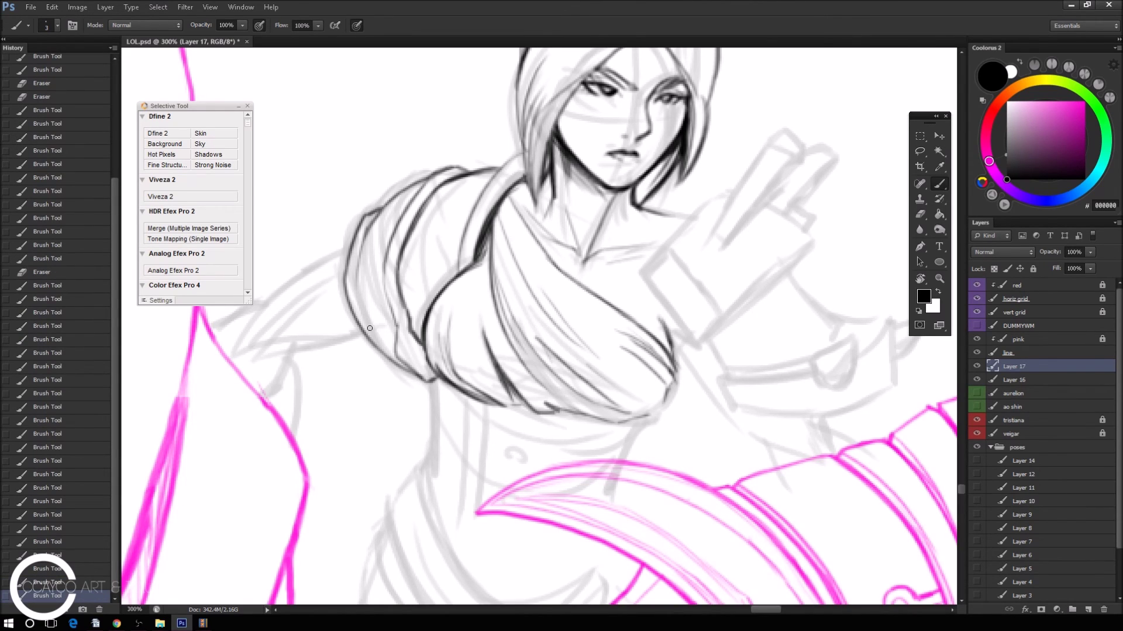
drag(358, 299, 393, 350)
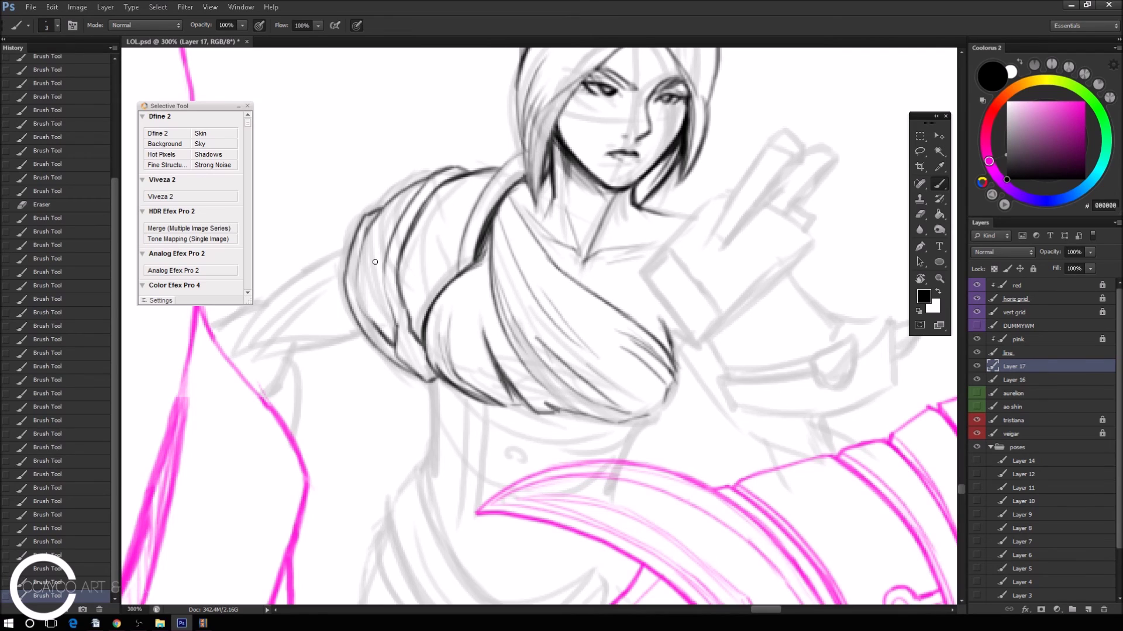
Rotate the canvas view and ink a short line at the collarbone.
mouse_move(716, 246)
mouse_down()
mouse_move(702, 243)
mouse_move(665, 131)
mouse_up()
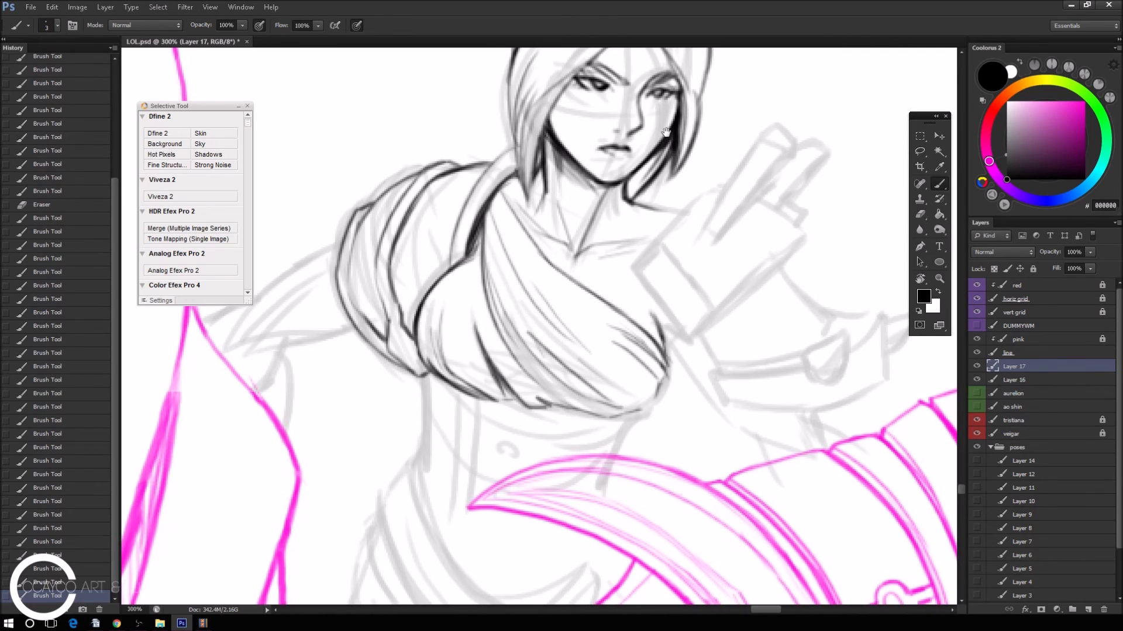
drag(583, 265, 585, 269)
drag(628, 221, 653, 233)
Zoom in on the torso and try a first corset line below the bust.
click(647, 198)
key(ctrl+minus)
key(ctrl+minus)
key(ctrl+minus)
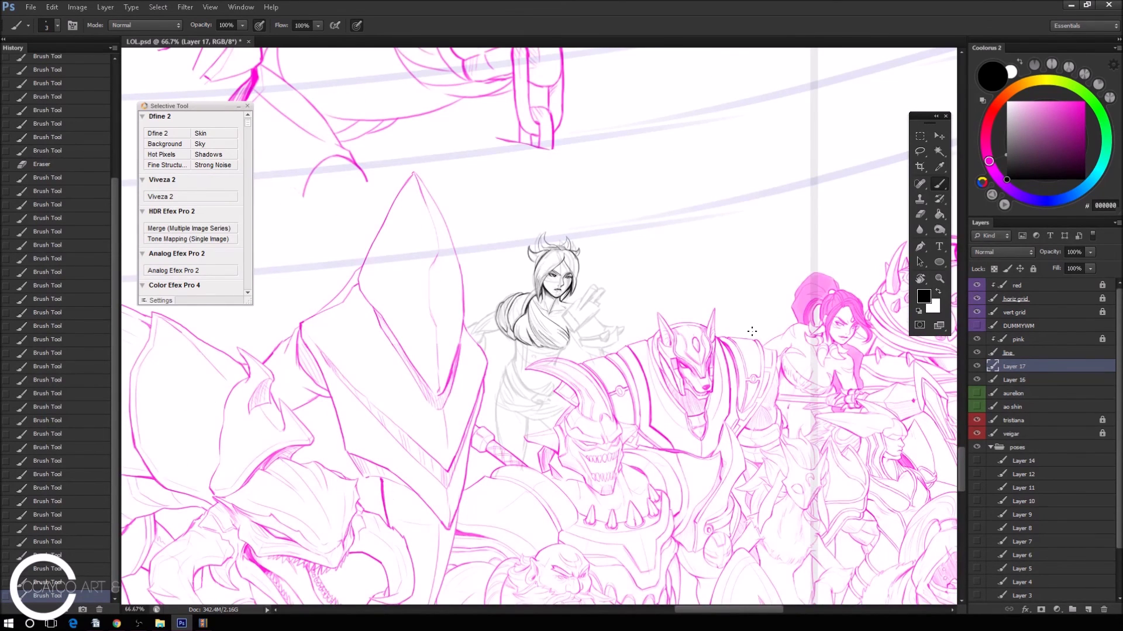
key(ctrl+plus)
key(ctrl+plus)
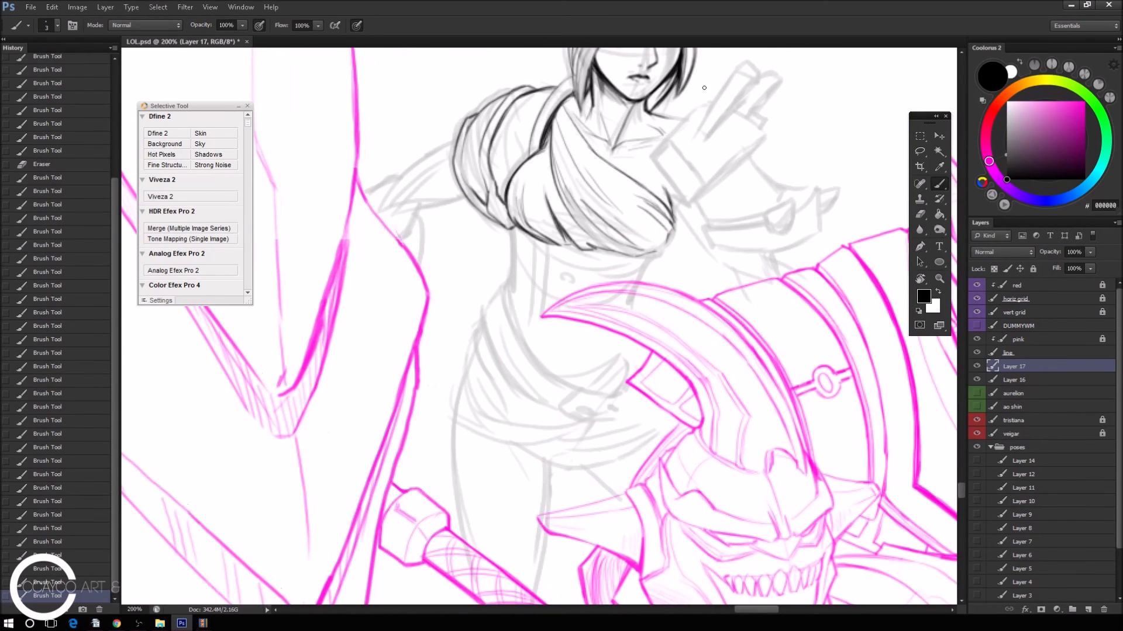
key(ctrl+plus)
mouse_move(704, 219)
mouse_down()
mouse_move(673, 251)
mouse_move(682, 270)
mouse_move(683, 257)
mouse_up()
key(ctrl+z)
key(e)
key(b)
Ink the corset's side line curving down-left and its vertical strokes below the bust.
mouse_move(500, 181)
mouse_down()
mouse_move(503, 263)
mouse_move(490, 281)
mouse_up()
drag(504, 240, 485, 280)
drag(536, 217, 509, 276)
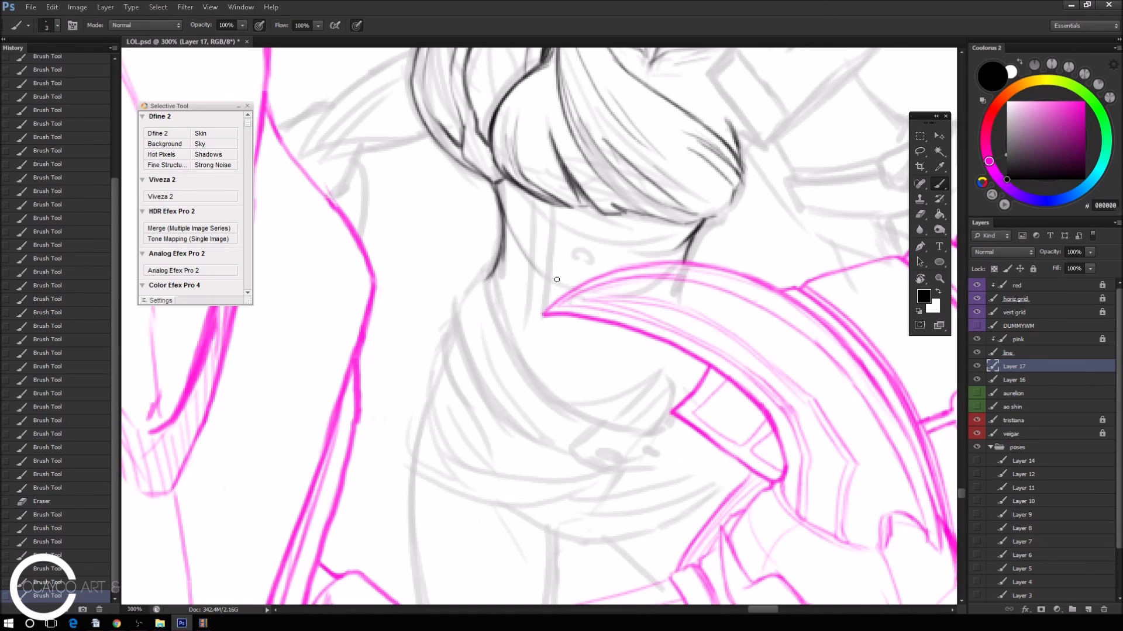
key(ctrl+z)
drag(524, 197, 507, 319)
drag(542, 199, 525, 324)
key(ctrl+z)
drag(544, 224, 517, 339)
drag(538, 250, 512, 346)
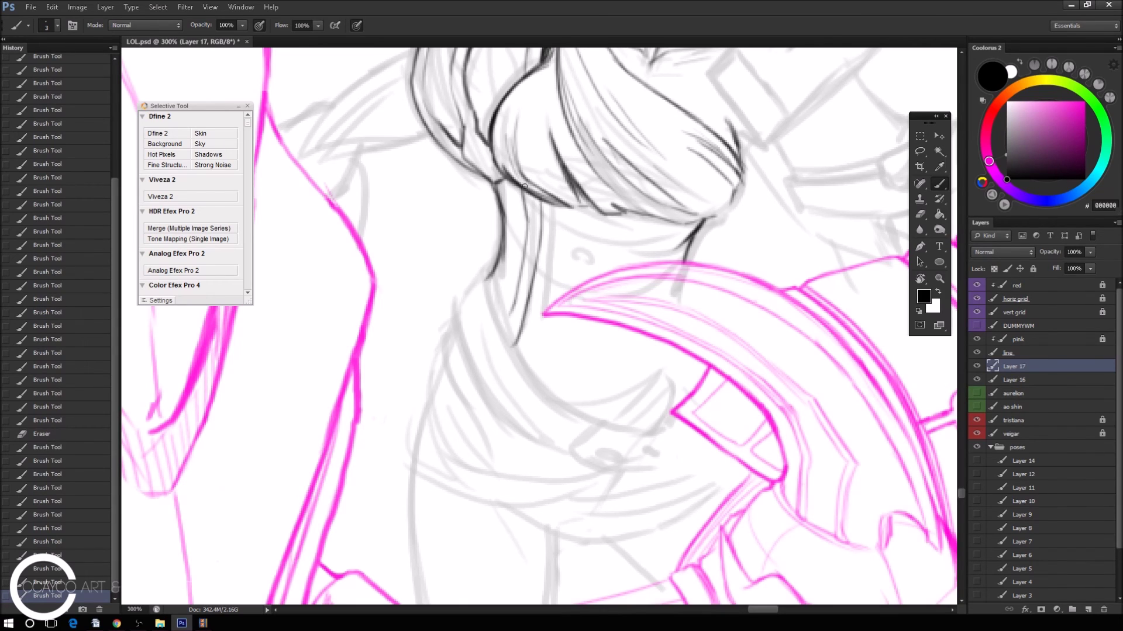
Draw a column of three small eyelet ovals down the corset, plus a few short strokes.
drag(592, 224, 589, 222)
drag(581, 278, 579, 276)
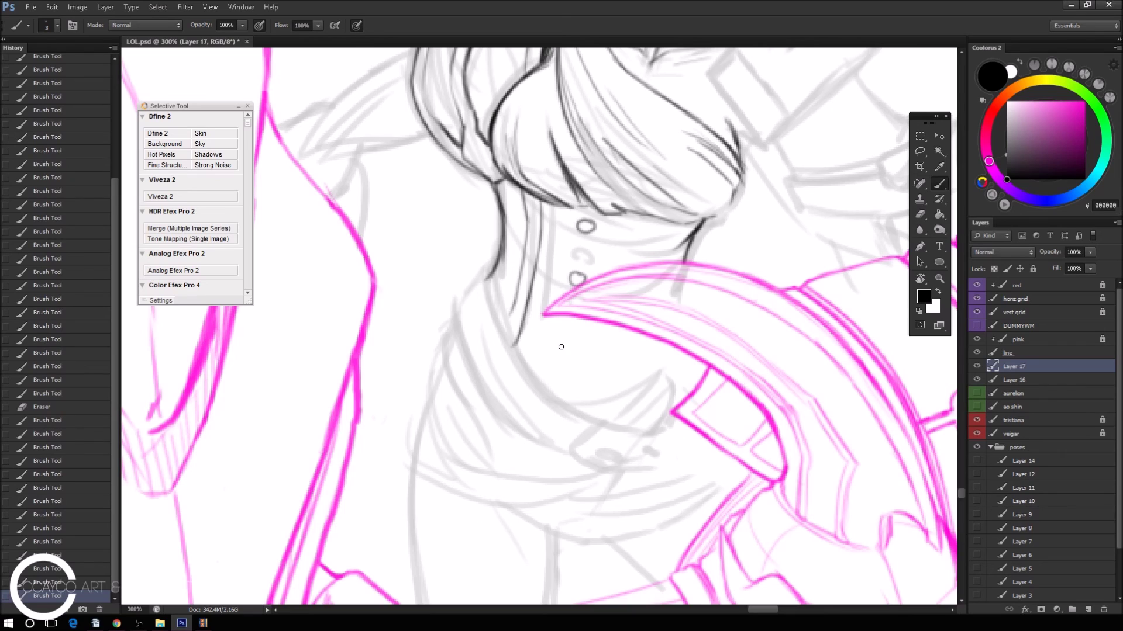
drag(556, 340, 564, 338)
mouse_move(564, 200)
mouse_down()
mouse_move(624, 212)
mouse_move(666, 246)
mouse_move(619, 251)
mouse_move(673, 240)
mouse_up()
drag(515, 199, 535, 231)
mouse_move(610, 353)
mouse_down()
mouse_move(634, 351)
mouse_move(632, 380)
mouse_up()
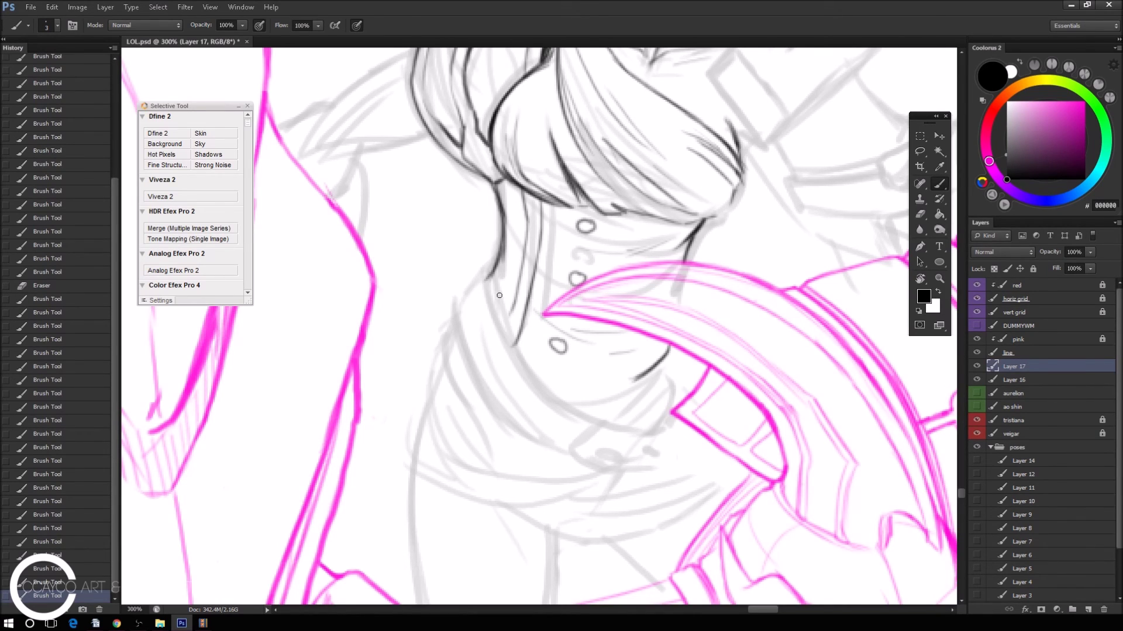
Ink the corset's left edge line running down toward the waist.
drag(495, 264, 550, 381)
key(ctrl+z)
drag(494, 262, 521, 345)
key(ctrl+z)
key(ctrl+z)
key(ctrl+z)
key(ctrl+z)
key(ctrl+z)
drag(495, 267, 510, 351)
key(e)
key(b)
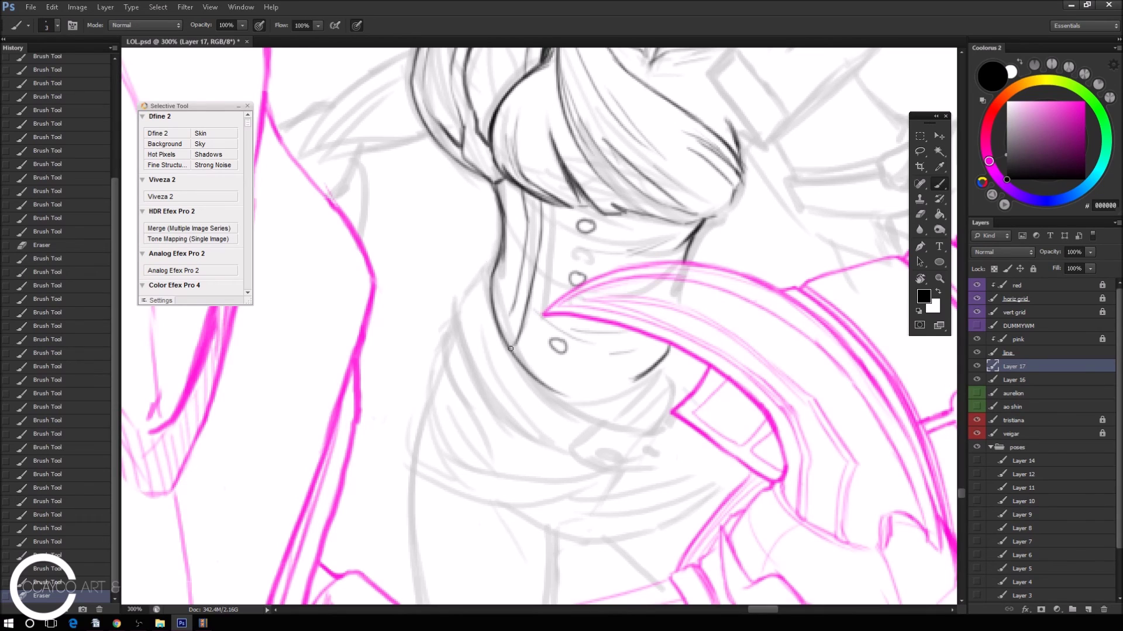
drag(502, 329, 576, 405)
Ink and darken the corset's lower edge curve and lower right edge, then zoom out to check.
mouse_move(521, 363)
mouse_down()
mouse_move(637, 431)
mouse_move(679, 426)
mouse_move(672, 408)
mouse_up()
key(e)
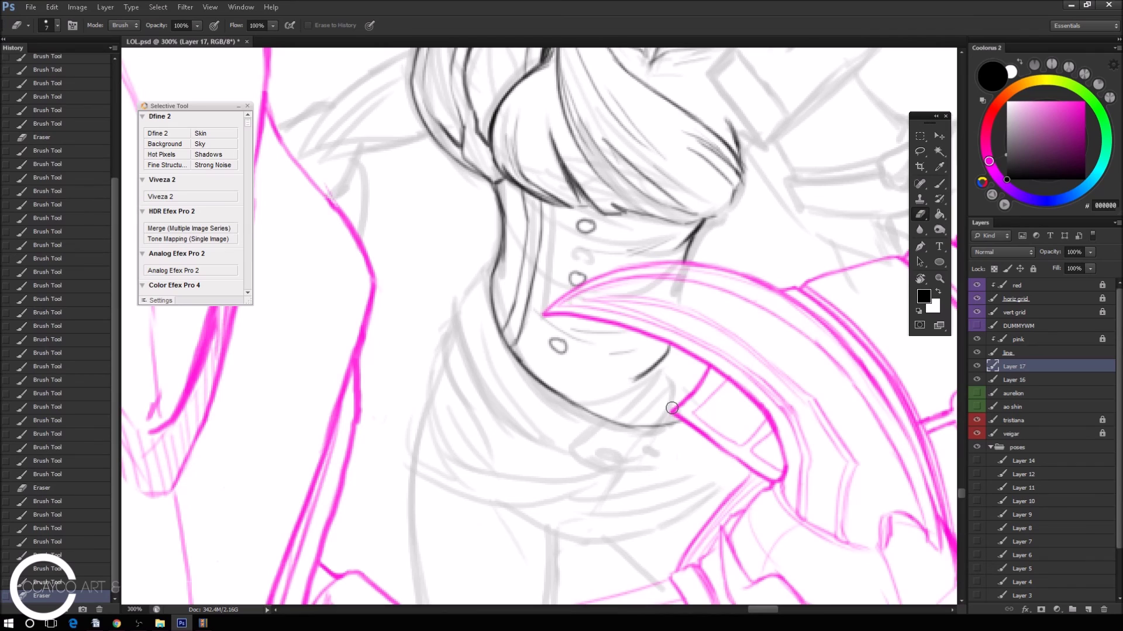
key(b)
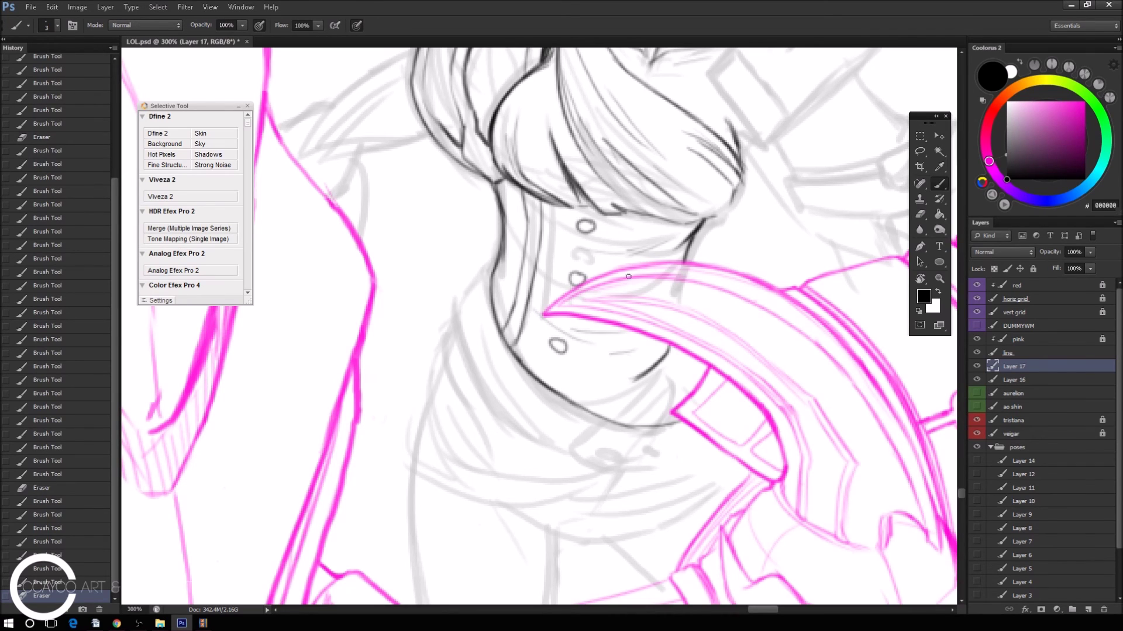
mouse_move(527, 361)
mouse_down()
mouse_move(661, 390)
mouse_move(613, 388)
mouse_up()
drag(650, 370, 576, 403)
mouse_move(669, 387)
mouse_down()
mouse_move(617, 415)
mouse_move(637, 408)
mouse_up()
key(ctrl+z)
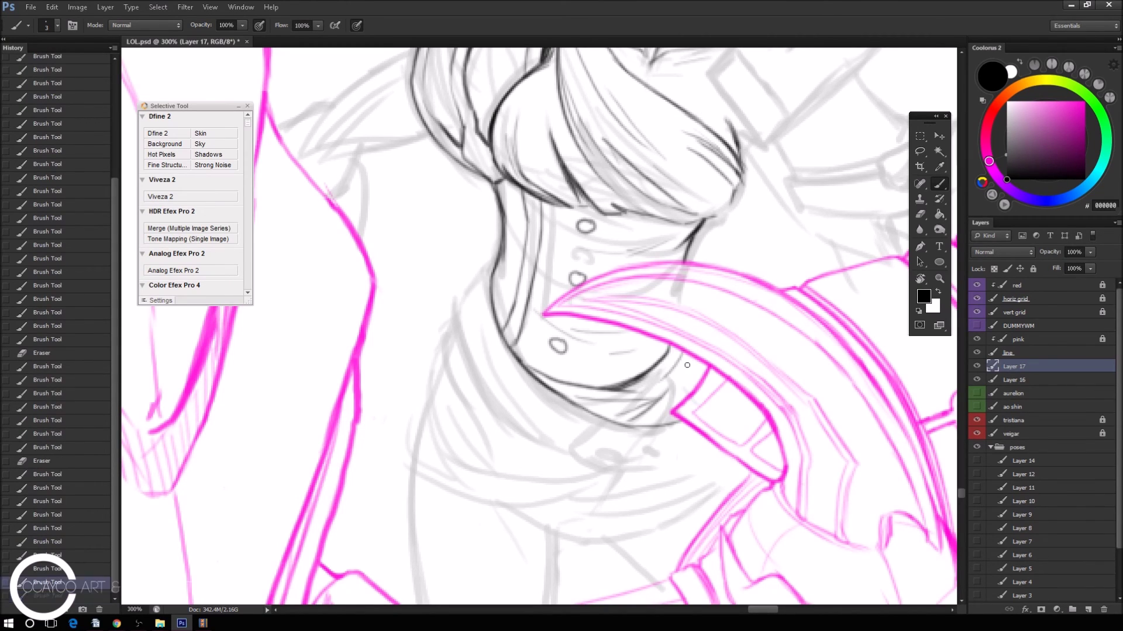
drag(649, 386, 695, 353)
drag(664, 424, 696, 361)
key(ctrl+z)
key(ctrl+minus)
key(ctrl+minus)
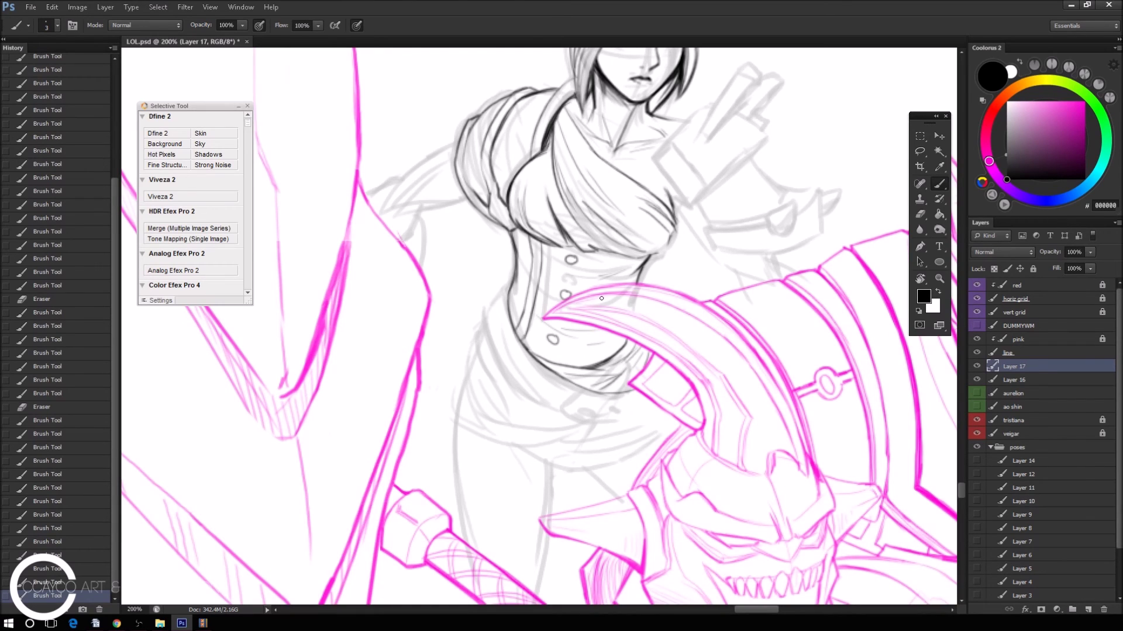
Rotate the view and try inking strokes near the face and collar line.
key(ctrl+plus)
mouse_move(601, 298)
mouse_down()
mouse_move(416, 496)
mouse_move(403, 412)
mouse_move(436, 323)
mouse_up()
key(r)
drag(597, 226, 454, 317)
key(b)
key(ctrl+z)
mouse_move(471, 424)
mouse_down()
mouse_move(504, 255)
mouse_move(489, 280)
mouse_up()
key(ctrl+z)
drag(464, 391, 495, 257)
Redraw a line from the collar toward the neck, then save the document.
key(r)
mouse_move(592, 188)
mouse_down()
mouse_move(478, 298)
mouse_move(473, 284)
mouse_move(502, 263)
mouse_up()
key(b)
key(ctrl+z)
mouse_move(468, 307)
mouse_down()
mouse_move(512, 247)
mouse_move(472, 280)
mouse_move(492, 292)
mouse_up()
key(ctrl+z)
key(ctrl+s)
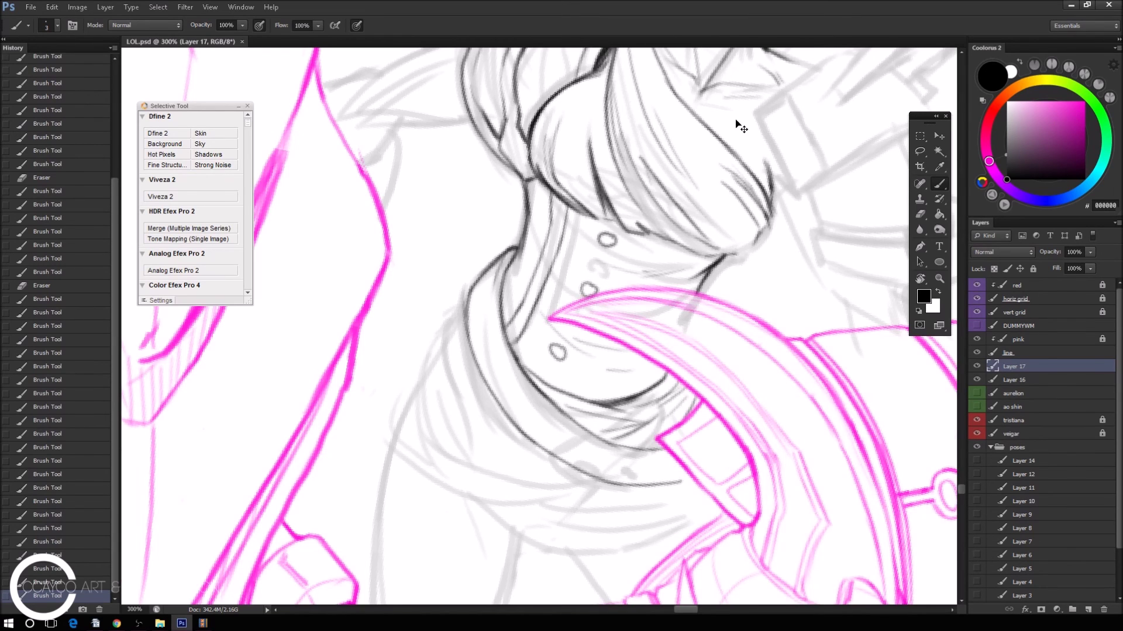
Zoom out to the head and erase small bits of the hair lines by the horn.
key(ctrl+minus)
mouse_move(716, 180)
mouse_down()
mouse_move(591, 168)
mouse_move(585, 261)
mouse_up()
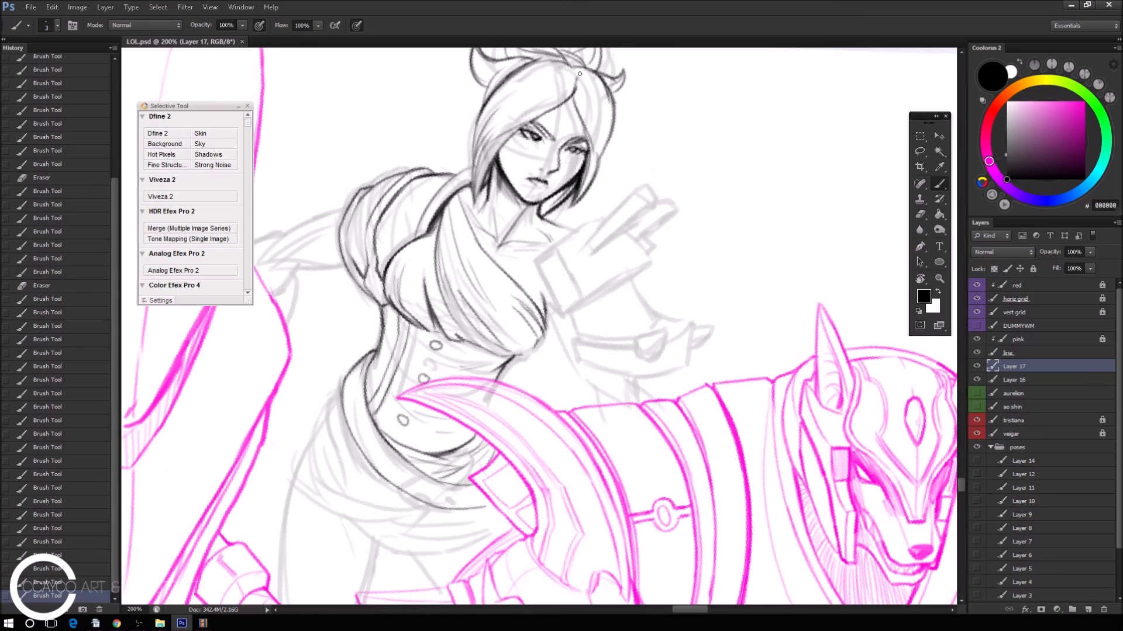
key(e)
drag(581, 78, 573, 94)
key(b)
key(e)
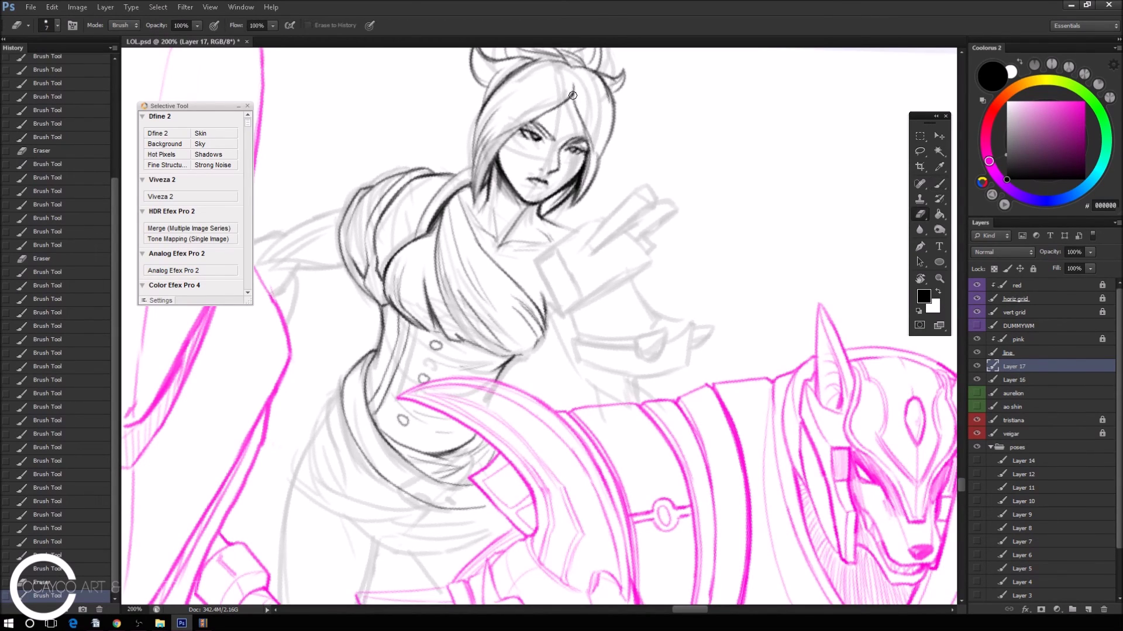
drag(572, 95, 593, 149)
key(b)
key(e)
key(b)
key(e)
Redraw hair strands near the horn, trim them, and add small strokes along the hairline.
mouse_move(578, 95)
mouse_down()
mouse_move(590, 155)
mouse_move(594, 146)
mouse_up()
key(b)
key(e)
mouse_move(568, 88)
mouse_down()
mouse_move(558, 107)
mouse_move(571, 93)
mouse_move(570, 103)
mouse_up()
key(b)
key(e)
key(b)
mouse_move(575, 96)
mouse_down()
mouse_move(572, 71)
mouse_move(586, 81)
mouse_up()
key(e)
key(b)
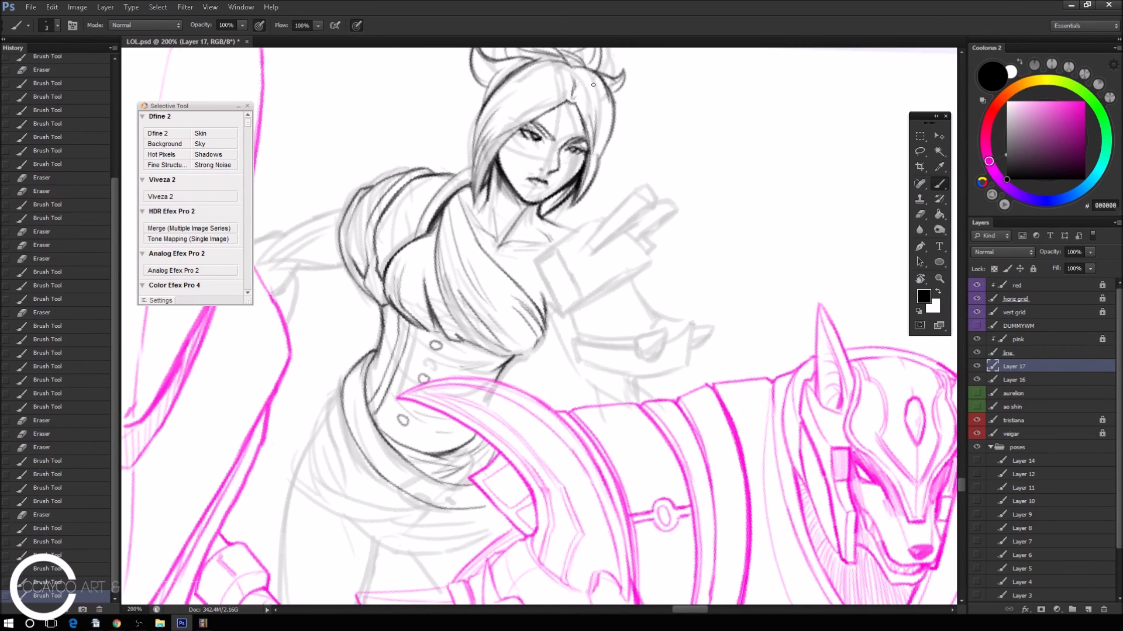
drag(649, 204, 600, 186)
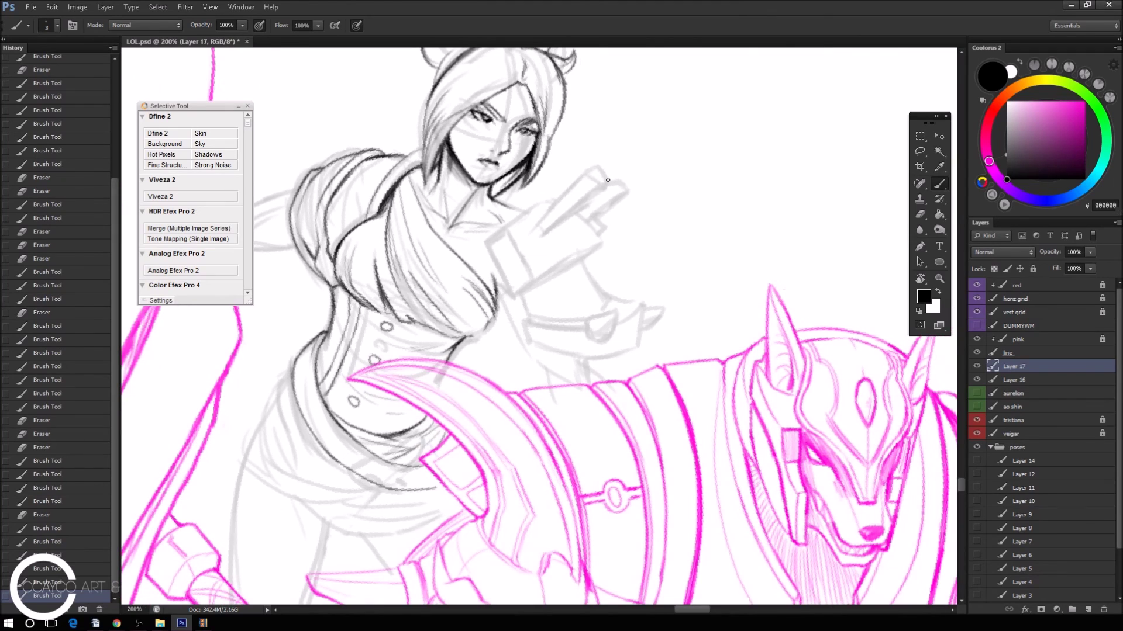
Ink the gun's diagonal barrel lines and trim their lower-left end.
drag(528, 227, 598, 159)
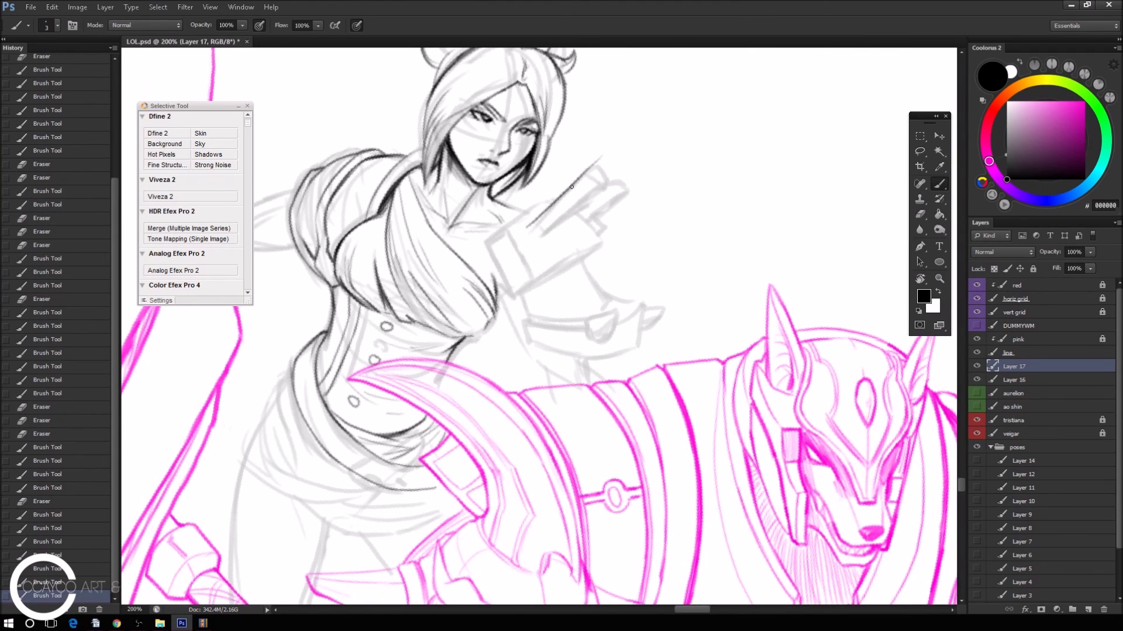
mouse_move(535, 241)
mouse_down()
mouse_move(609, 179)
mouse_move(587, 168)
mouse_move(607, 183)
mouse_move(562, 215)
mouse_up()
key(e)
key(b)
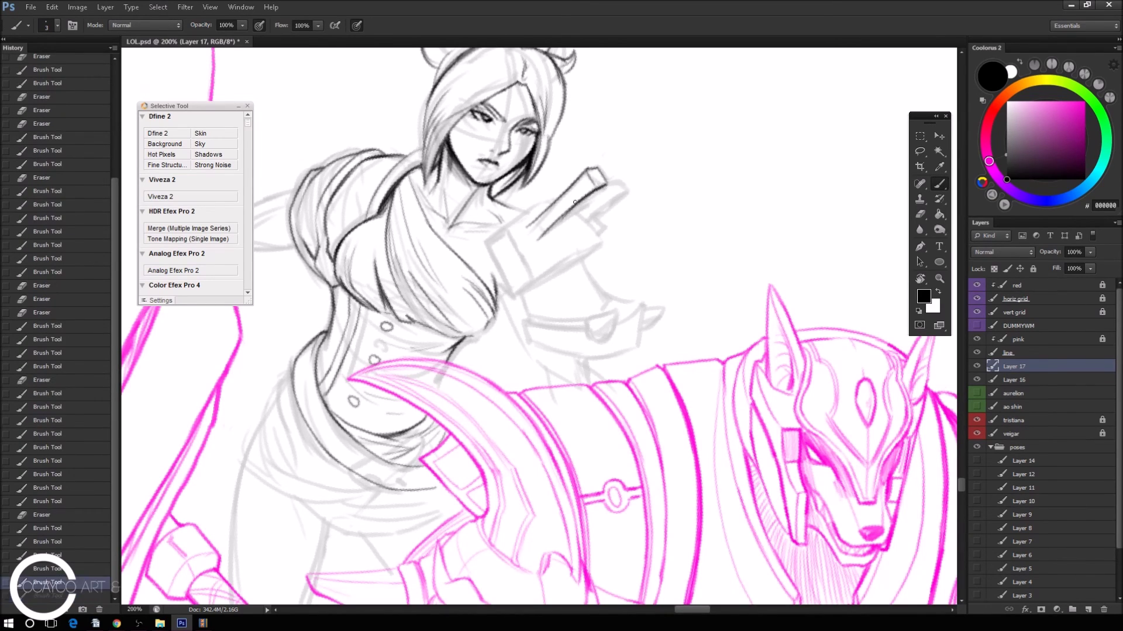
key(ctrl+z)
key(ctrl+z)
key(ctrl+z)
key(ctrl+z)
key(ctrl+z)
mouse_move(608, 183)
mouse_down()
mouse_move(570, 213)
mouse_move(569, 162)
mouse_up()
key(ctrl+z)
key(ctrl+z)
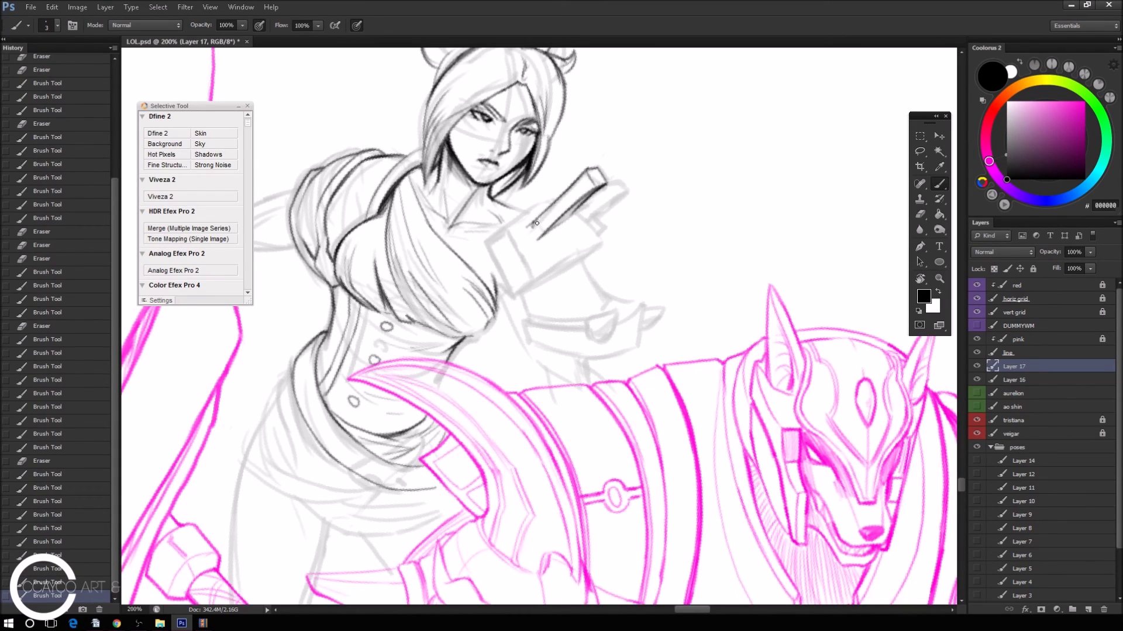
key(e)
mouse_move(533, 237)
mouse_down()
mouse_move(562, 223)
mouse_move(532, 230)
mouse_up()
key(b)
drag(602, 186, 607, 181)
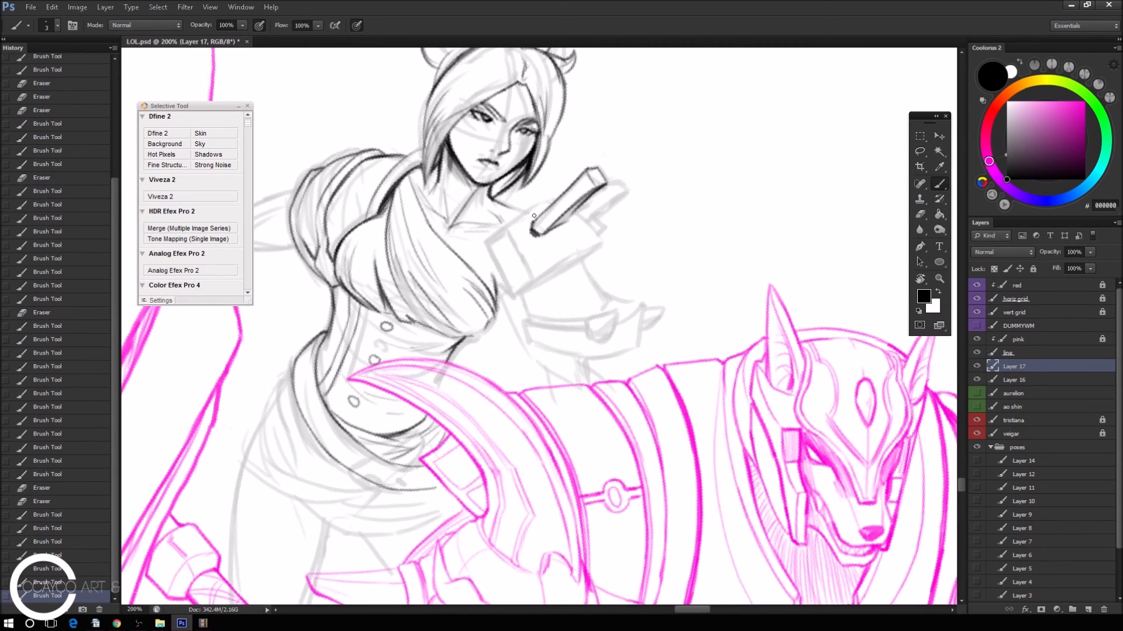
Touch up the gun's lower-left end and redraw the shoulder line down the arm.
mouse_move(484, 244)
mouse_down()
mouse_move(561, 199)
mouse_move(544, 210)
mouse_up()
key(e)
key(b)
mouse_move(484, 246)
mouse_down()
mouse_move(500, 231)
mouse_move(492, 264)
mouse_move(513, 295)
mouse_move(505, 283)
mouse_up()
key(ctrl+z)
mouse_move(486, 247)
mouse_down()
mouse_move(514, 301)
mouse_move(502, 233)
mouse_move(523, 276)
mouse_up()
key(ctrl+z)
mouse_move(503, 230)
mouse_down()
mouse_move(531, 286)
mouse_move(582, 250)
mouse_up()
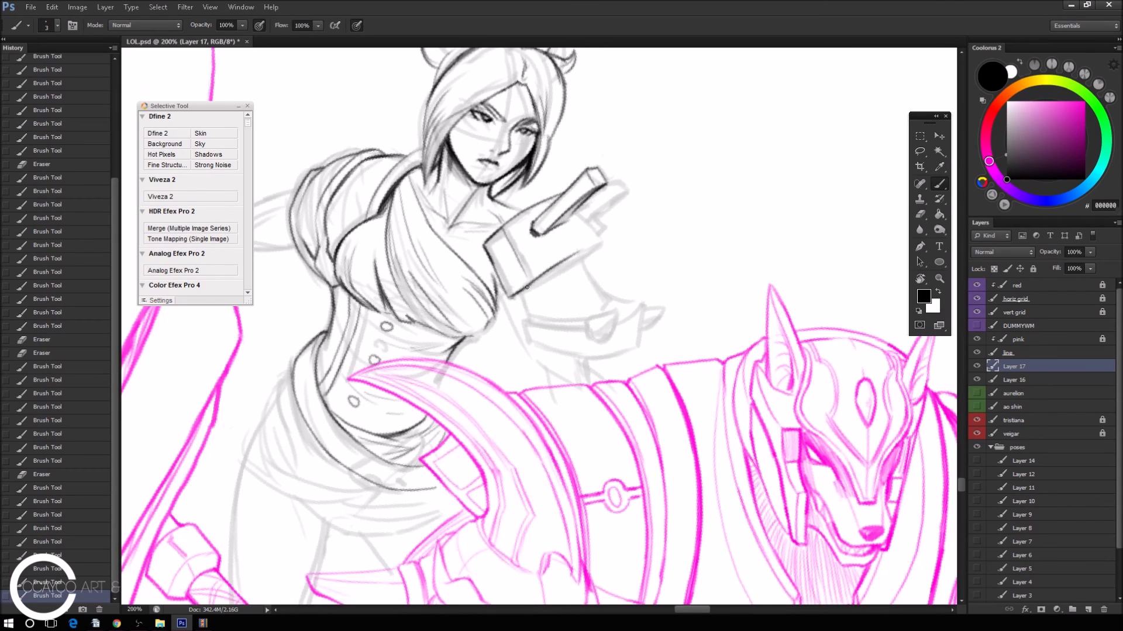
Draw and darken the lower edge of the arm beneath the gun.
drag(509, 297, 593, 252)
key(ctrl+z)
drag(529, 292, 573, 269)
mouse_move(512, 297)
mouse_down()
mouse_move(603, 239)
mouse_move(580, 266)
mouse_move(600, 236)
mouse_up()
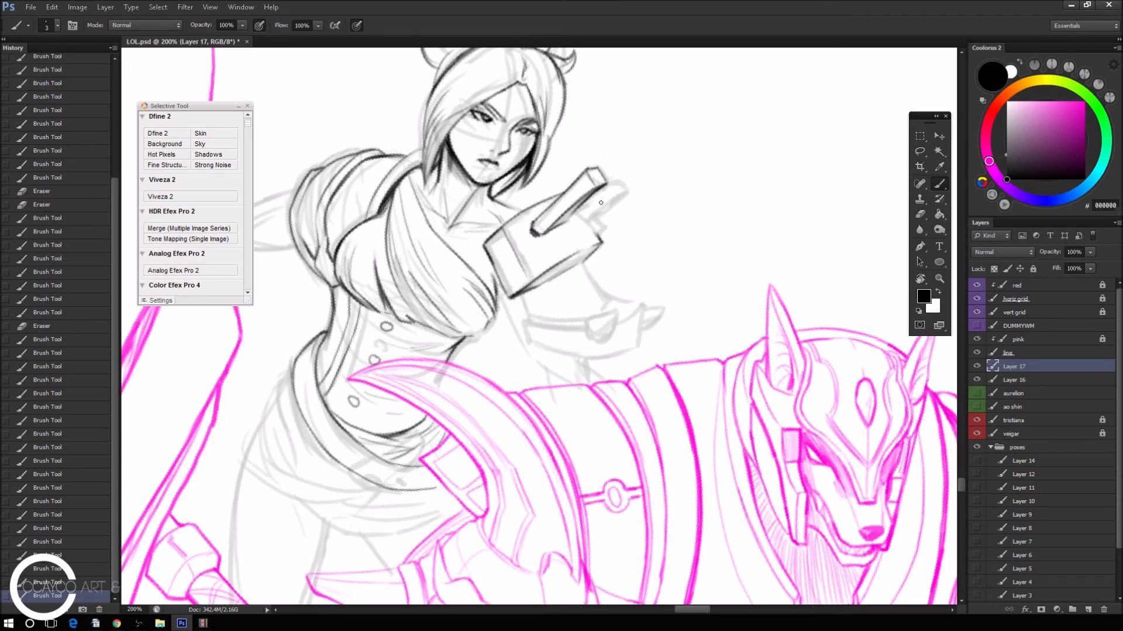
mouse_move(599, 239)
mouse_down()
mouse_move(579, 208)
mouse_move(534, 234)
mouse_move(626, 191)
mouse_move(605, 203)
mouse_up()
Ink the barrel end, darken its lower edge, and add short strokes below the barrel.
drag(604, 201, 598, 210)
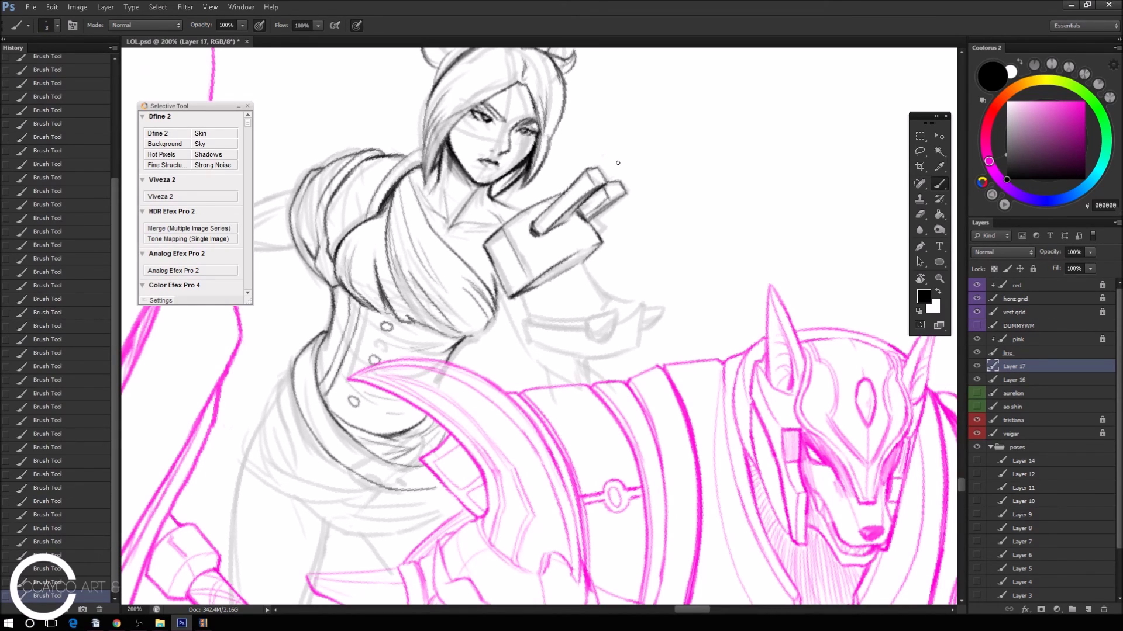
mouse_move(589, 218)
mouse_down()
mouse_move(613, 193)
mouse_move(587, 217)
mouse_move(582, 202)
mouse_move(597, 185)
mouse_move(608, 218)
mouse_move(596, 222)
mouse_move(615, 196)
mouse_move(614, 210)
mouse_up()
key(e)
key(b)
drag(584, 262, 589, 277)
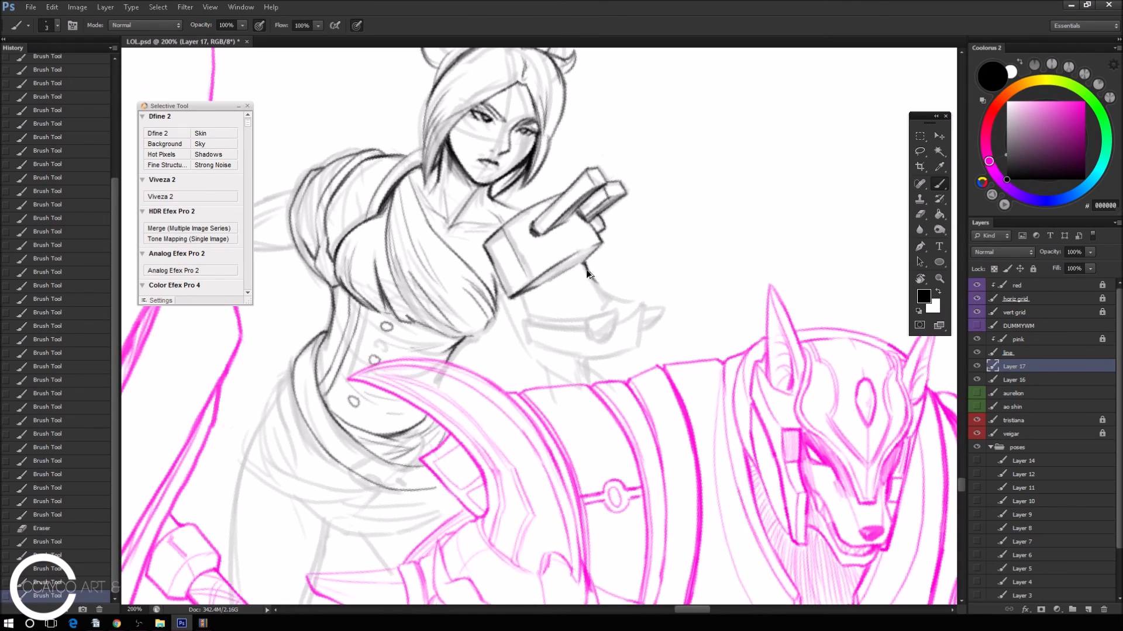
drag(584, 262, 599, 289)
drag(521, 300, 528, 314)
Tilt the canvas and ink the hand's small strokes, its left edge and a line down the hand.
key(r)
drag(719, 221, 602, 67)
key(b)
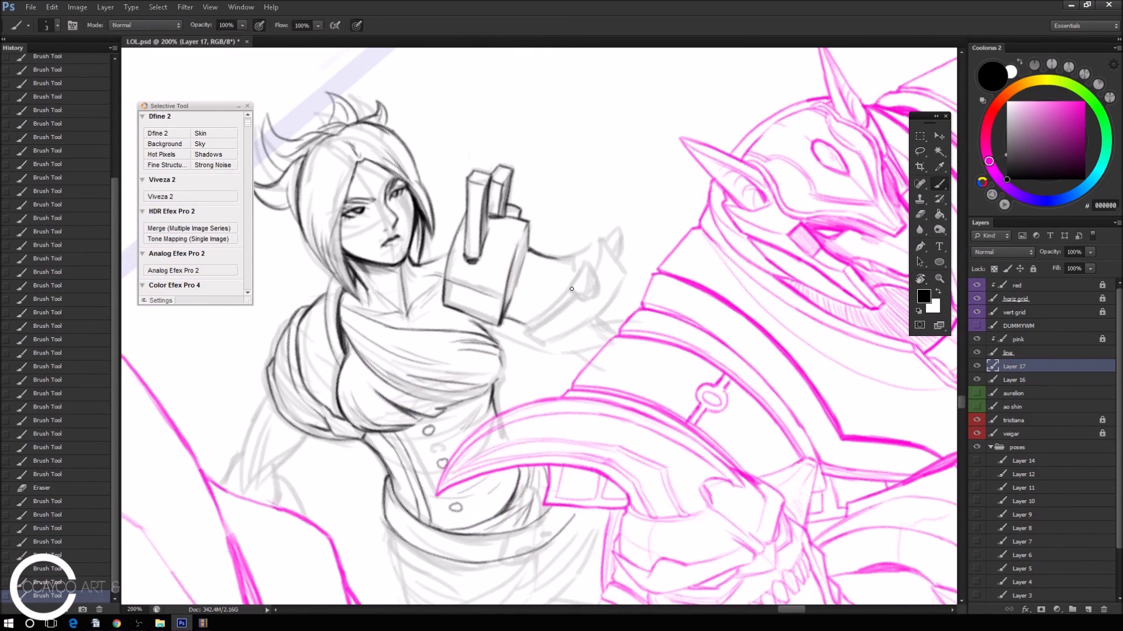
drag(571, 289, 587, 297)
mouse_move(586, 259)
mouse_down()
mouse_move(570, 292)
mouse_move(598, 294)
mouse_move(584, 285)
mouse_move(596, 267)
mouse_move(572, 259)
mouse_move(573, 273)
mouse_move(576, 255)
mouse_move(612, 240)
mouse_move(651, 312)
mouse_move(642, 292)
mouse_up()
key(r)
key(b)
key(ctrl+z)
mouse_move(639, 335)
mouse_down()
mouse_move(649, 269)
mouse_move(637, 273)
mouse_move(644, 301)
mouse_move(634, 266)
mouse_up()
Remove the stray short stroke near the hand with undo and the eraser.
key(r)
key(b)
key(ctrl+z)
key(e)
key(b)
key(e)
key(b)
key(ctrl+alt+z)
key(ctrl+alt+z)
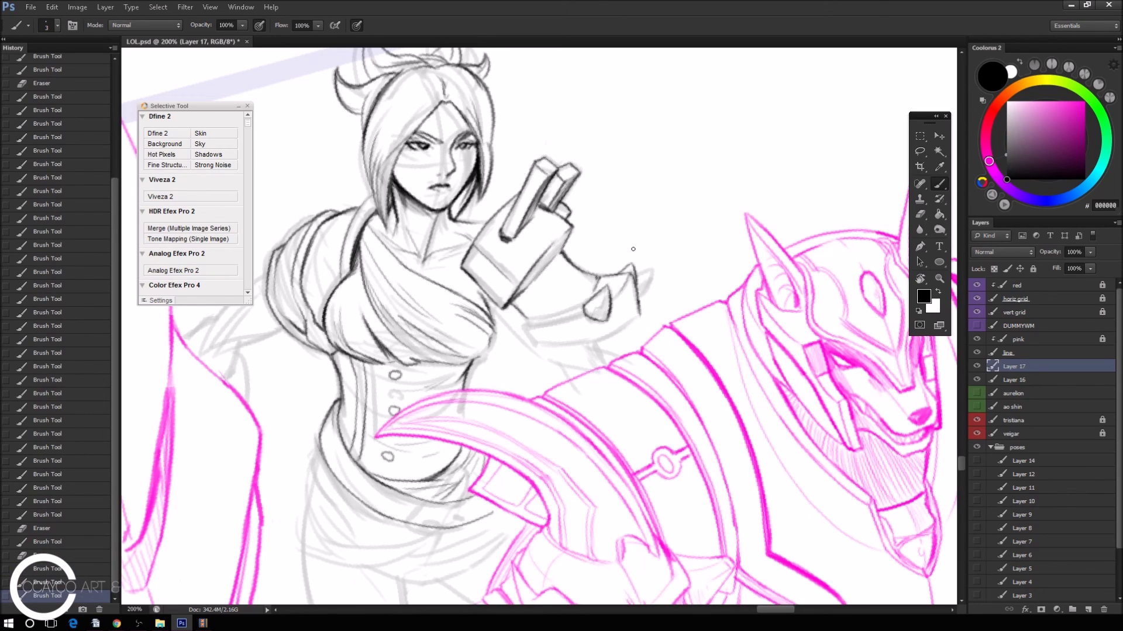
Ink the sleeve edge and the short cuff strokes and marks, redoing misplaced lines.
mouse_move(615, 319)
mouse_down()
mouse_move(631, 283)
mouse_move(522, 323)
mouse_move(514, 402)
mouse_up()
key(ctrl+z)
drag(524, 321, 512, 409)
mouse_move(608, 296)
mouse_down()
mouse_move(530, 326)
mouse_move(526, 344)
mouse_move(535, 288)
mouse_up()
key(ctrl+z)
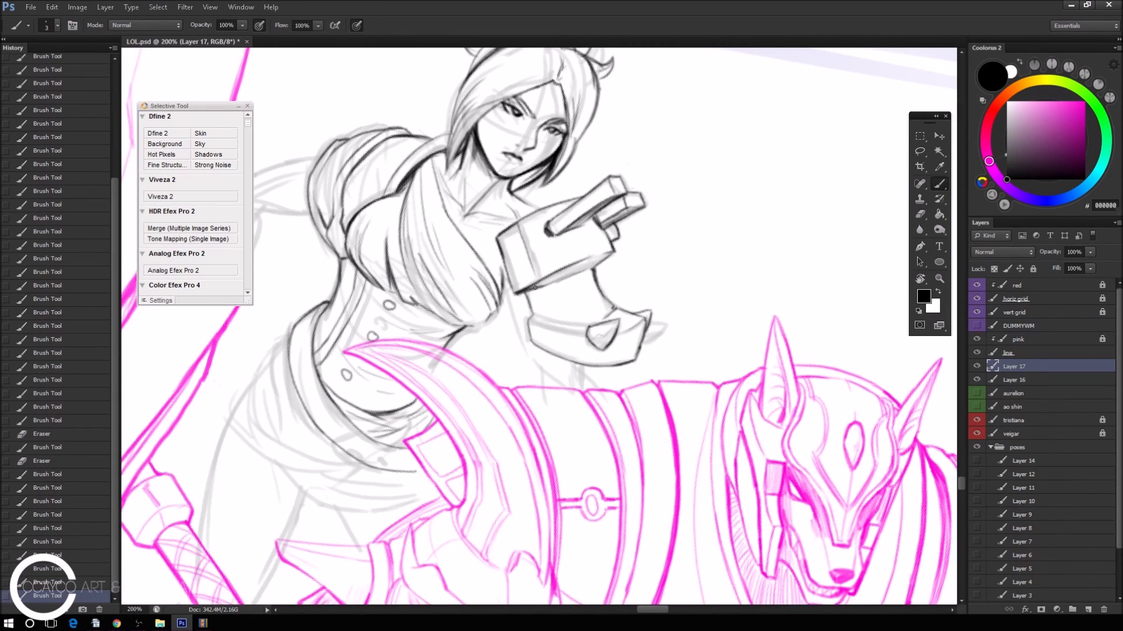
mouse_move(533, 316)
mouse_down()
mouse_move(604, 327)
mouse_move(529, 319)
mouse_move(573, 334)
mouse_move(518, 291)
mouse_up()
key(ctrl+z)
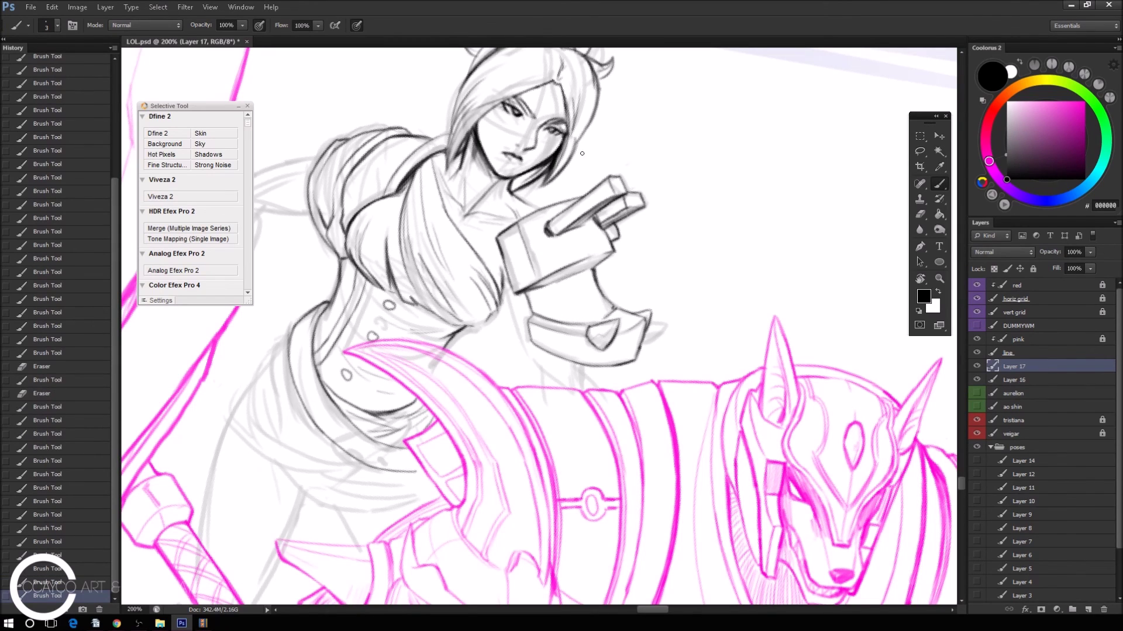
drag(530, 320, 520, 295)
key(ctrl+z)
key(ctrl+z)
key(ctrl+z)
key(ctrl+z)
key(ctrl+z)
drag(524, 293, 531, 310)
key(ctrl+z)
click(532, 310)
Re-angle the view and redraw the hand-edge line, extending it further.
key(r)
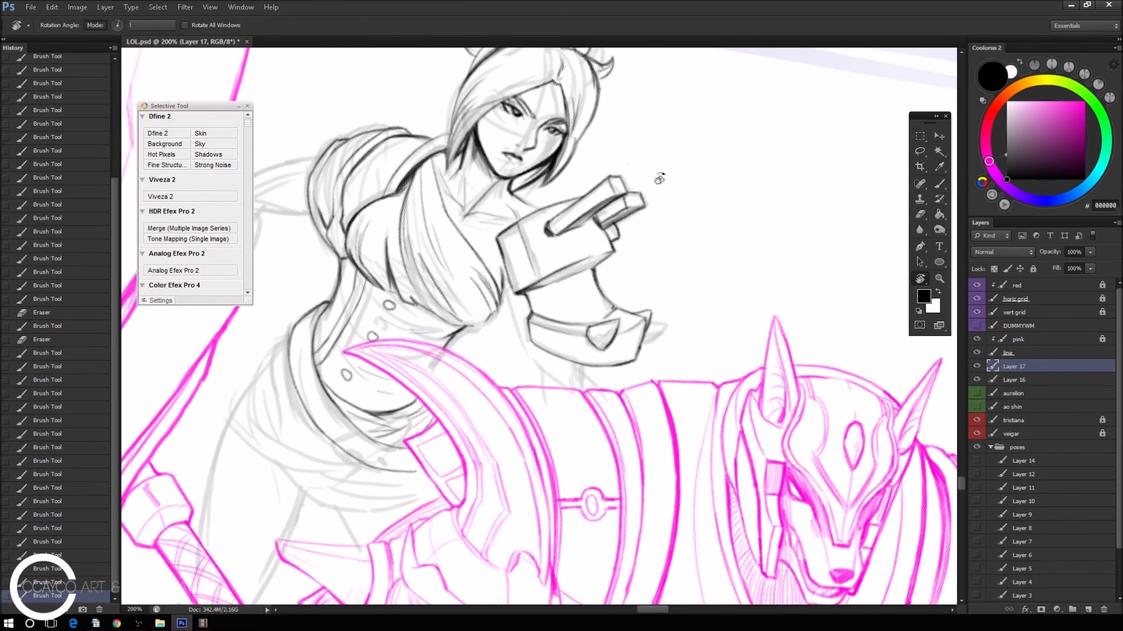
mouse_move(646, 155)
mouse_down()
mouse_move(495, 284)
mouse_move(529, 345)
mouse_up()
key(ctrl+z)
drag(494, 291, 527, 343)
key(ctrl+z)
drag(494, 293, 555, 375)
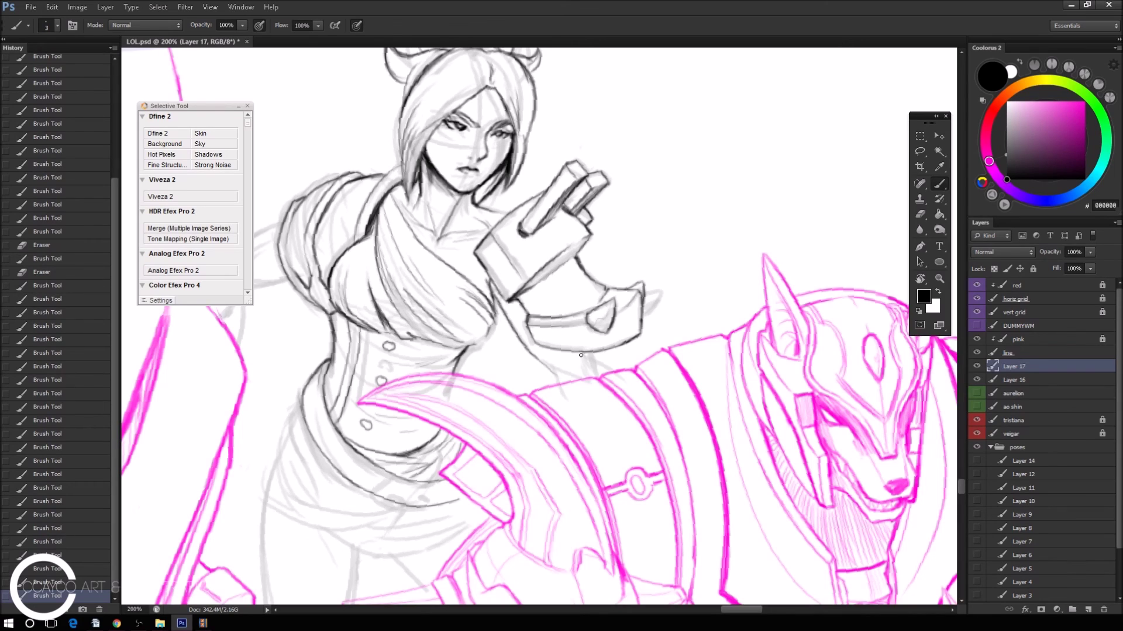
Add short strokes below the raised hand's cuff, lighten the extra lines, and pan down to the waist.
mouse_move(588, 355)
mouse_down()
mouse_move(597, 377)
mouse_move(554, 376)
mouse_move(581, 379)
mouse_up()
mouse_move(502, 288)
mouse_down()
mouse_move(523, 308)
mouse_move(513, 317)
mouse_up()
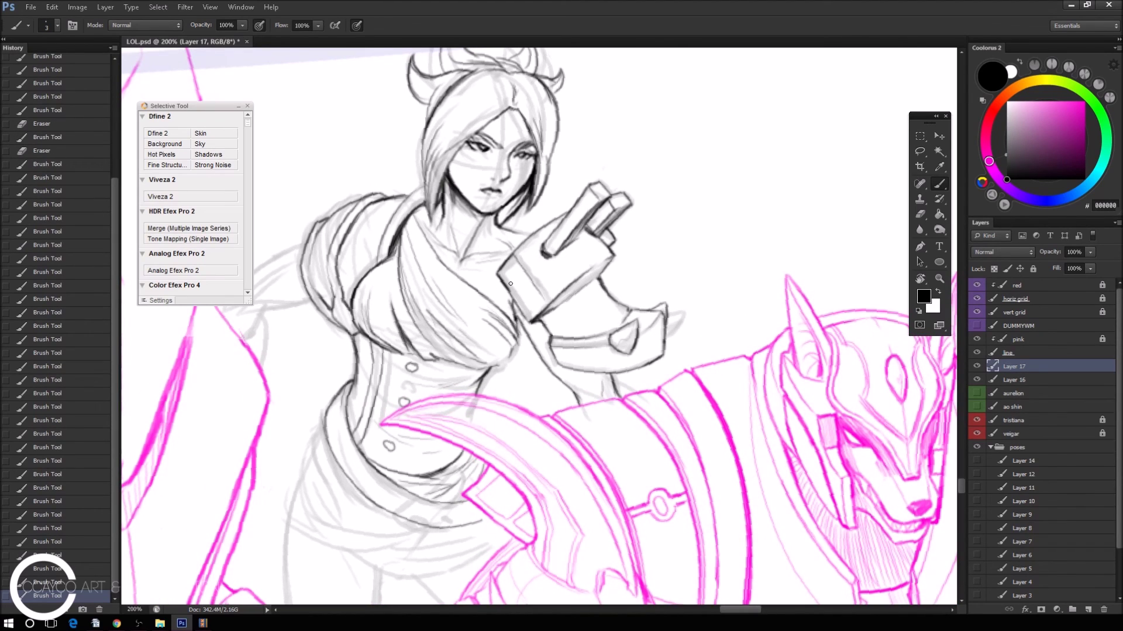
mouse_move(514, 347)
mouse_down()
mouse_move(491, 369)
mouse_move(520, 331)
mouse_up()
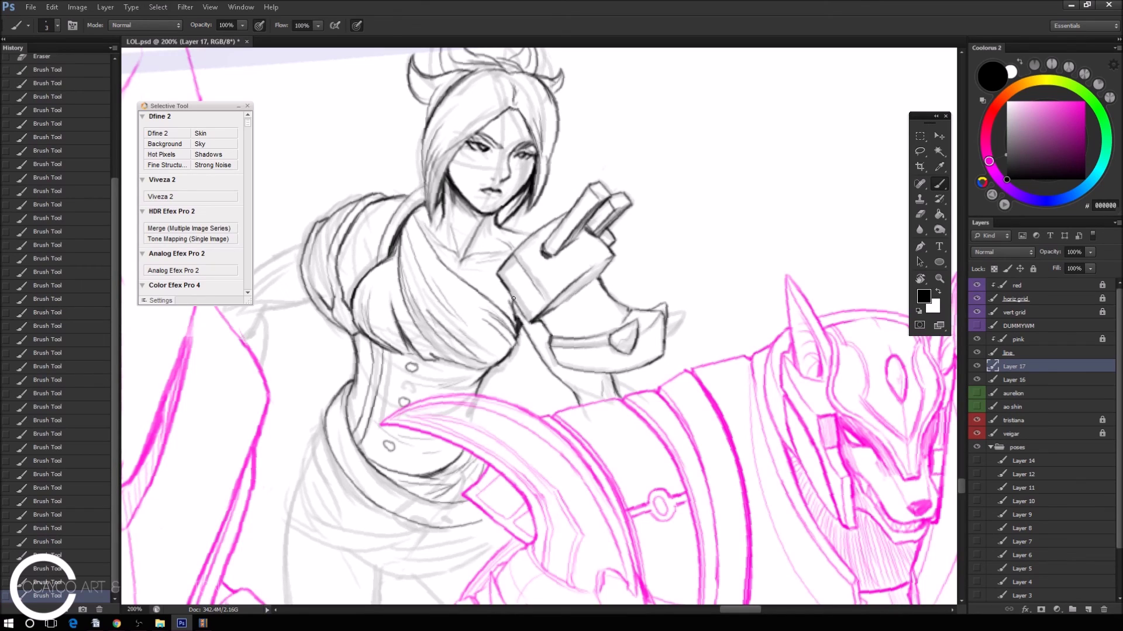
key(e)
drag(514, 300, 507, 308)
mouse_move(515, 295)
mouse_down()
mouse_move(508, 307)
mouse_move(530, 266)
mouse_up()
key(b)
drag(474, 391, 482, 398)
drag(693, 299, 816, 187)
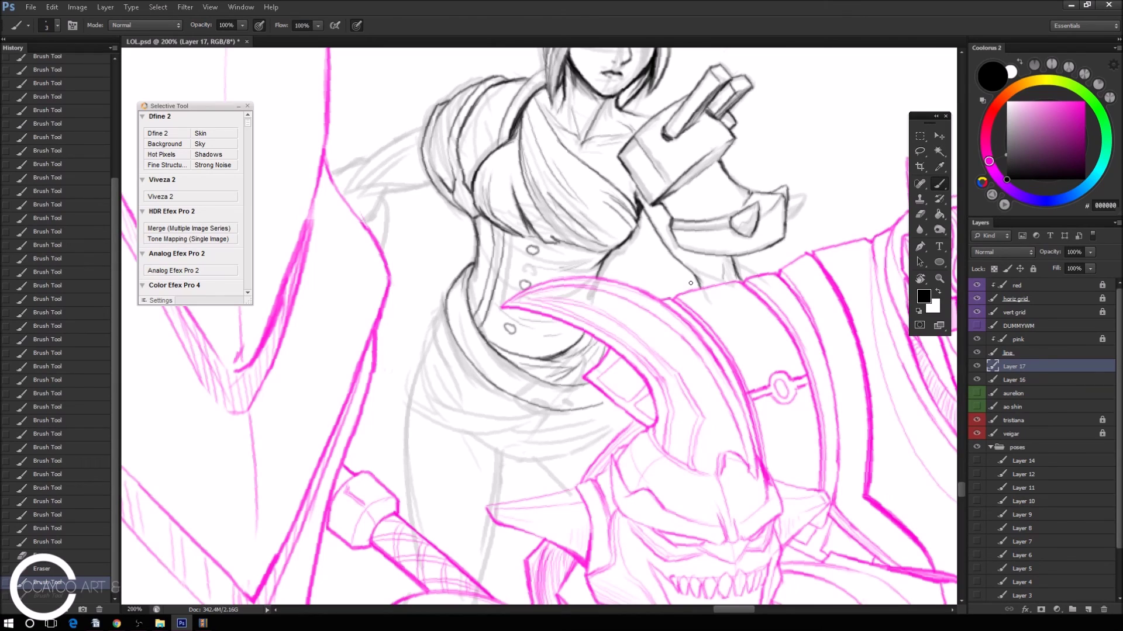
Ink the strokes below the waist and along its left edge.
mouse_move(415, 405)
mouse_down()
mouse_move(462, 436)
mouse_move(550, 441)
mouse_move(557, 415)
mouse_move(498, 436)
mouse_up()
mouse_move(560, 412)
mouse_down()
mouse_move(488, 435)
mouse_move(566, 412)
mouse_move(530, 427)
mouse_up()
key(ctrl+z)
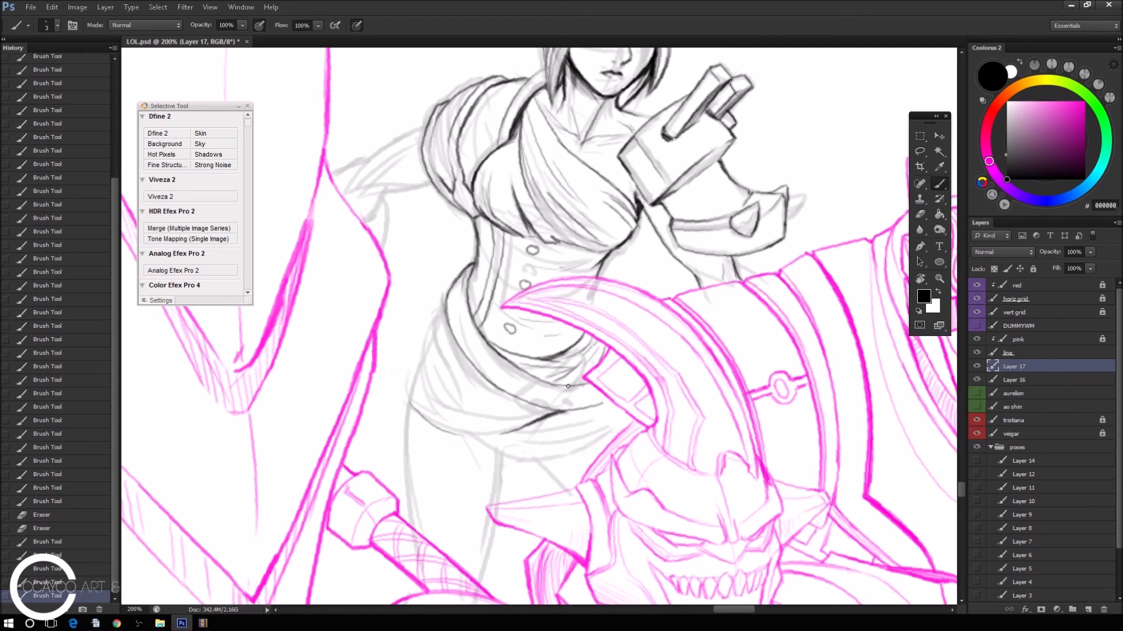
mouse_move(420, 412)
mouse_down()
mouse_move(412, 386)
mouse_move(423, 424)
mouse_move(408, 380)
mouse_move(424, 421)
mouse_move(410, 367)
mouse_move(416, 287)
mouse_up()
key(e)
key(b)
mouse_move(424, 367)
mouse_down()
mouse_move(418, 345)
mouse_move(448, 286)
mouse_move(431, 355)
mouse_move(433, 334)
mouse_move(453, 370)
mouse_up()
Draw the bodice fold lines and the lower bodice contour, extending it toward the hip.
drag(446, 318, 477, 395)
drag(453, 341, 497, 399)
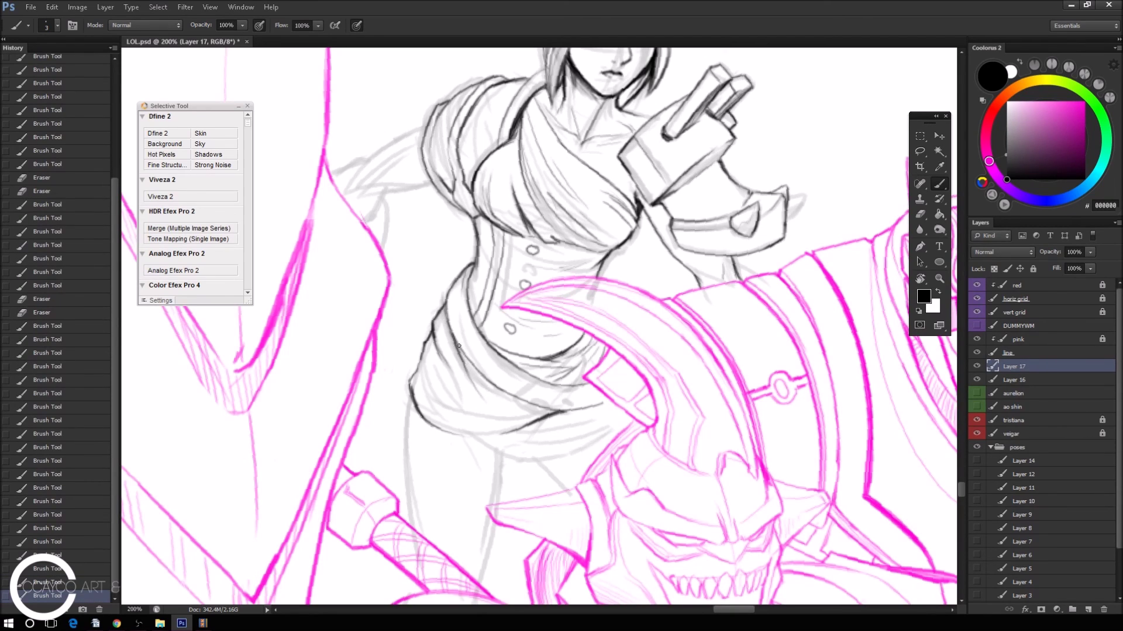
mouse_move(458, 346)
mouse_down()
mouse_move(489, 377)
mouse_move(458, 409)
mouse_move(515, 418)
mouse_move(532, 406)
mouse_up()
mouse_move(422, 387)
mouse_down()
mouse_move(454, 425)
mouse_move(491, 435)
mouse_up()
key(ctrl+z)
mouse_move(425, 419)
mouse_down()
mouse_move(500, 437)
mouse_move(519, 456)
mouse_up()
key(ctrl+z)
key(ctrl+z)
key(ctrl+z)
key(ctrl+z)
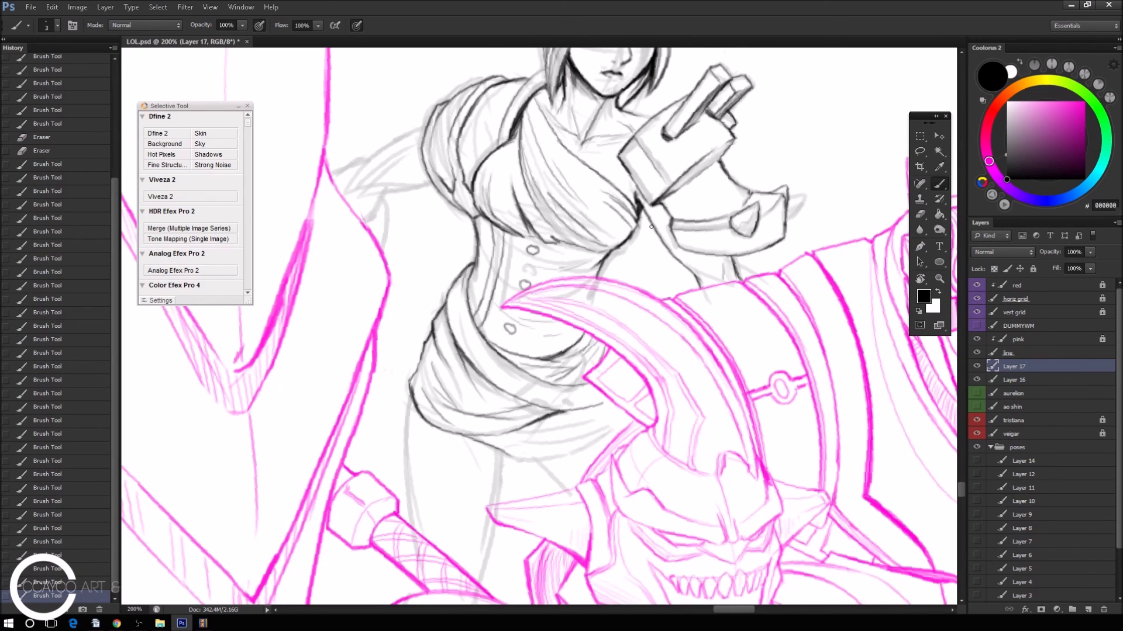
drag(583, 407, 607, 401)
Outline the pouch at the hip with its edges and small marks, erasing as needed.
mouse_move(550, 385)
mouse_down()
mouse_move(535, 390)
mouse_move(600, 389)
mouse_move(586, 383)
mouse_up()
key(e)
key(b)
key(e)
key(b)
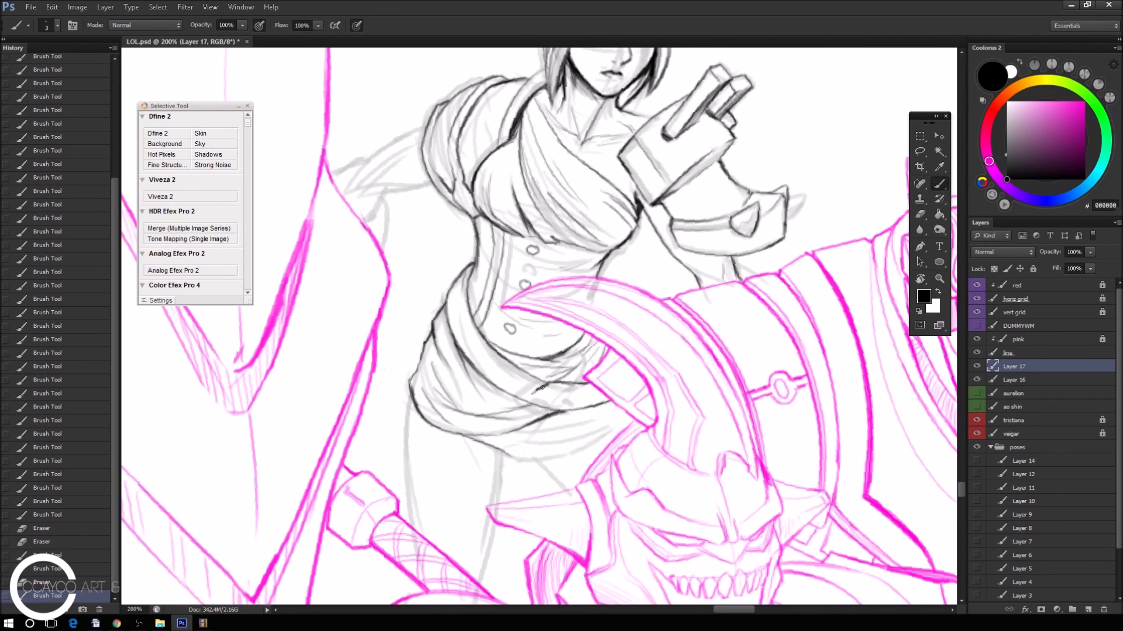
click(560, 362)
mouse_move(534, 400)
mouse_down()
mouse_move(564, 409)
mouse_move(523, 390)
mouse_move(526, 380)
mouse_up()
key(e)
key(b)
click(550, 392)
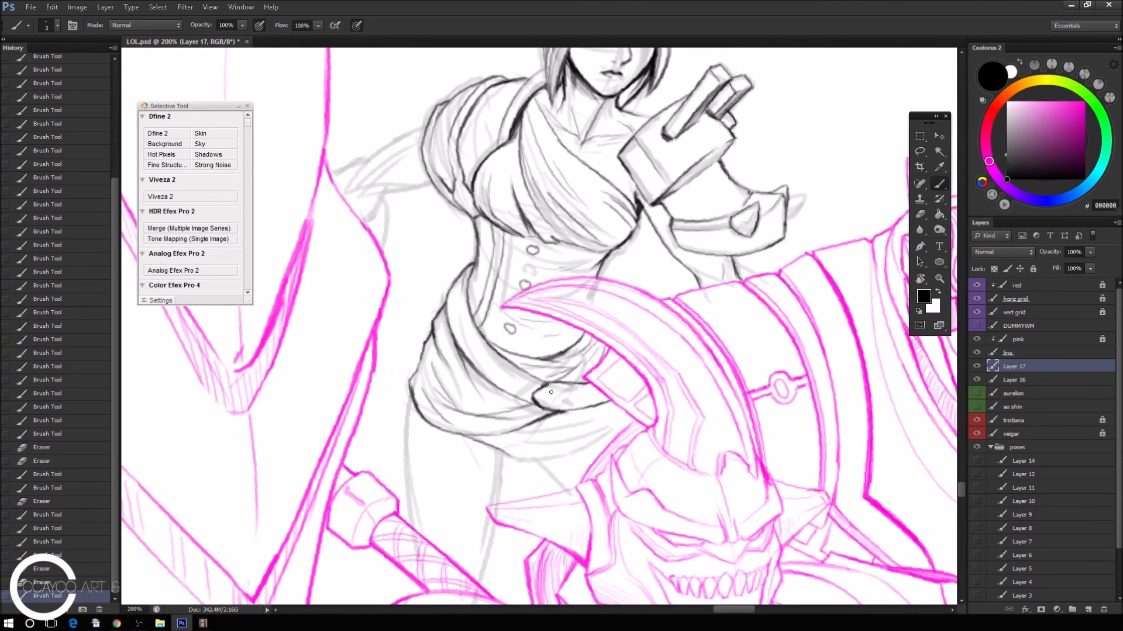
drag(555, 389, 597, 391)
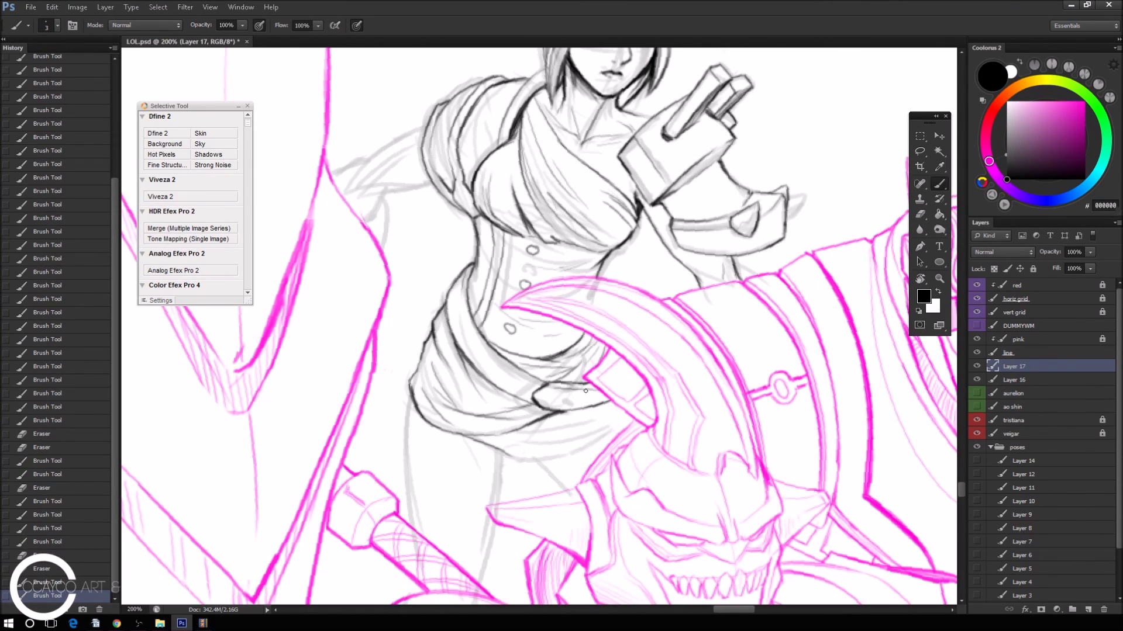
Refine the pouch's lower edge and ink the small dots down the corset front.
mouse_move(540, 393)
mouse_down()
mouse_move(562, 391)
mouse_move(553, 403)
mouse_move(606, 397)
mouse_up()
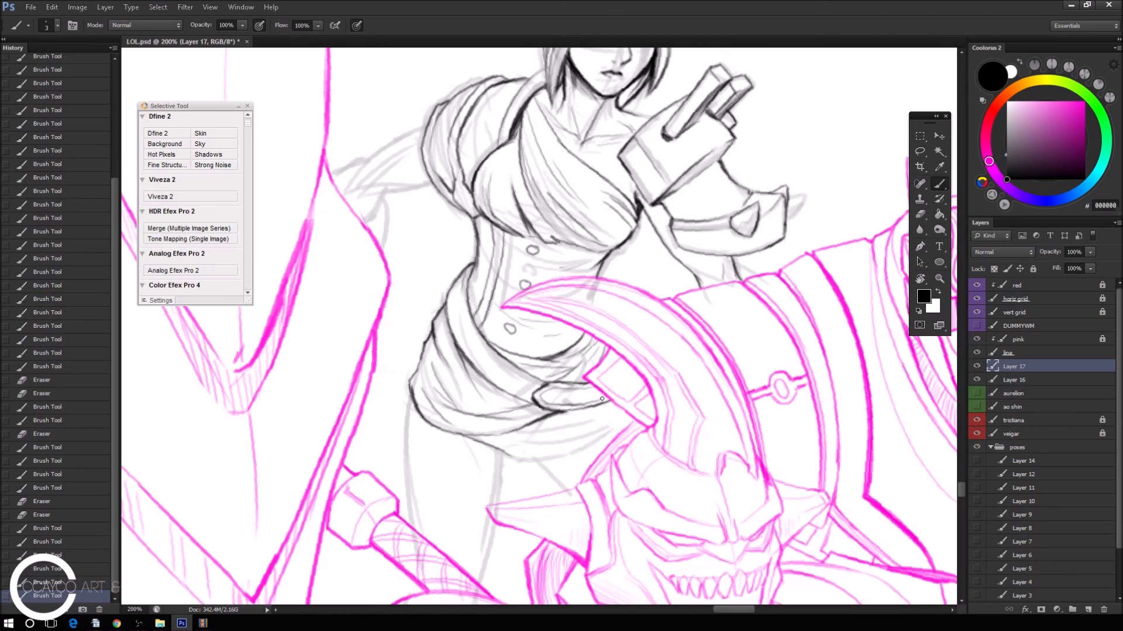
drag(539, 369, 543, 366)
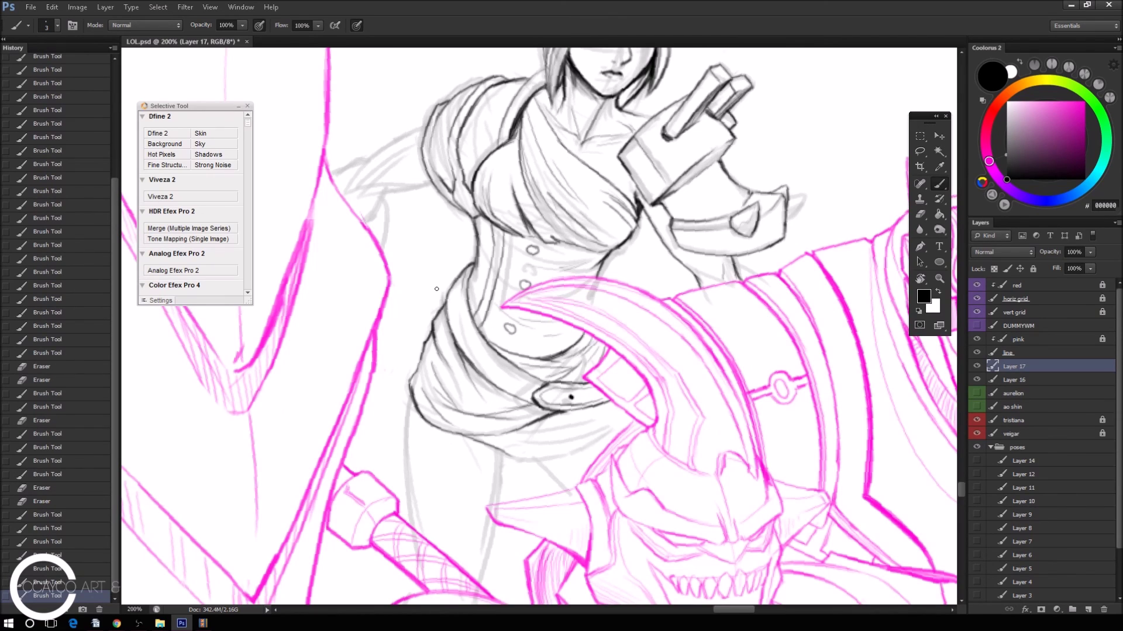
click(513, 381)
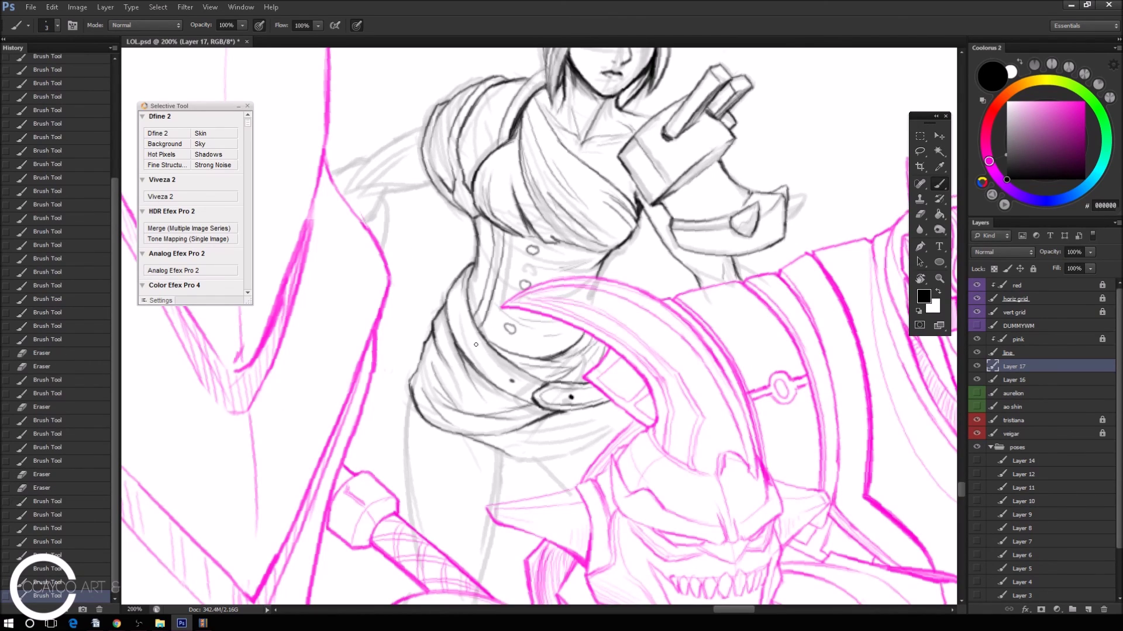
click(456, 308)
click(471, 343)
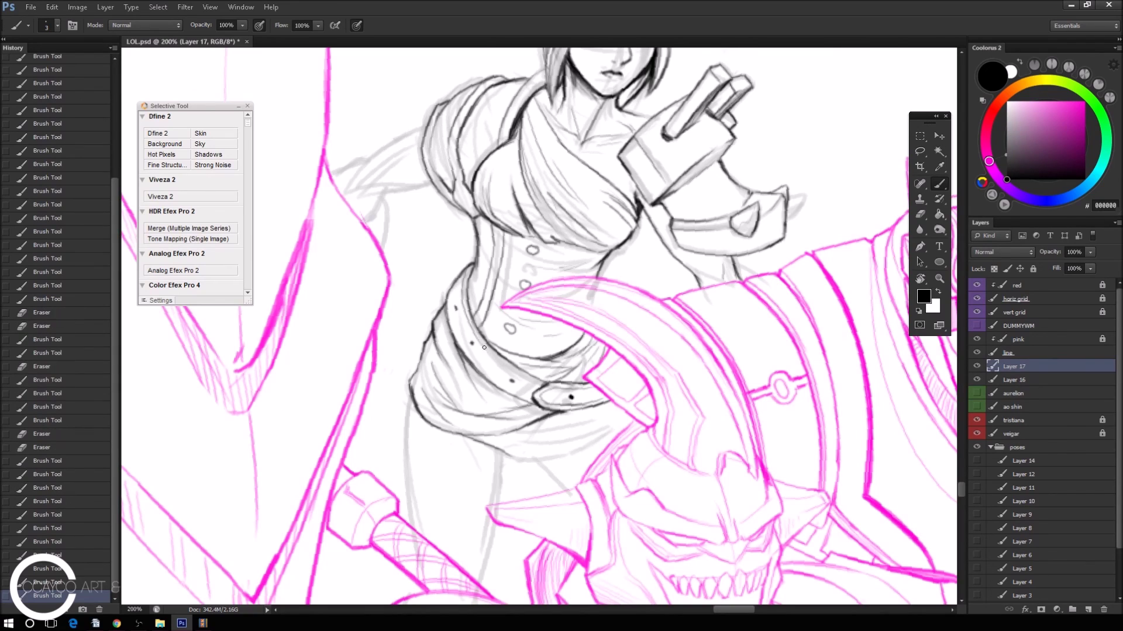
click(531, 384)
click(456, 308)
click(471, 344)
click(456, 308)
click(471, 344)
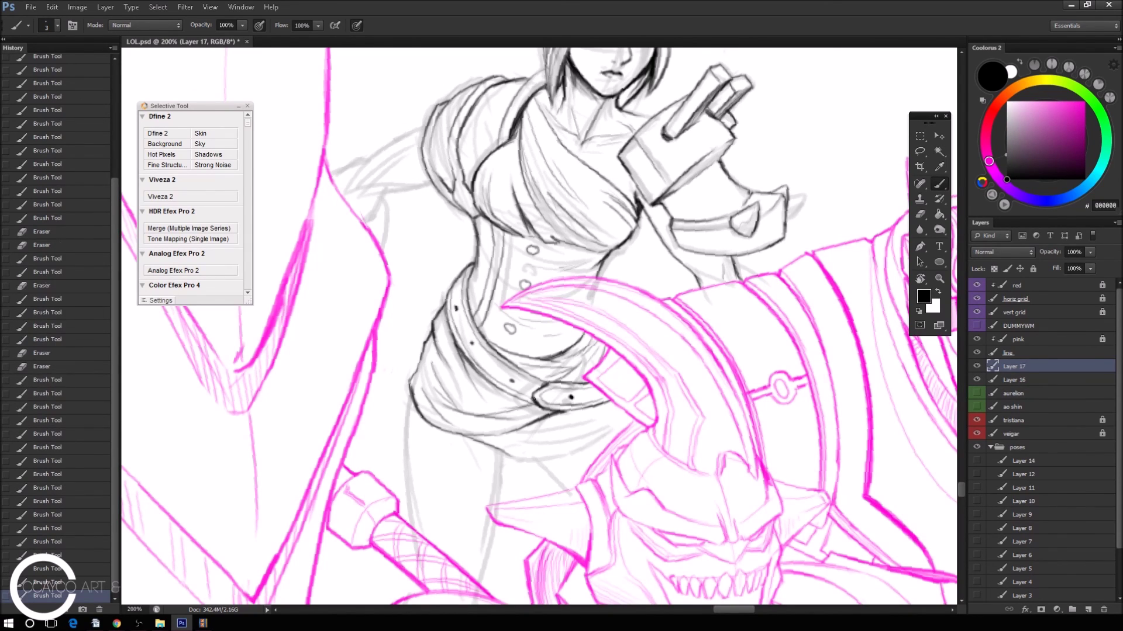
Add small ink marks along the belt and erase a stray one.
click(531, 382)
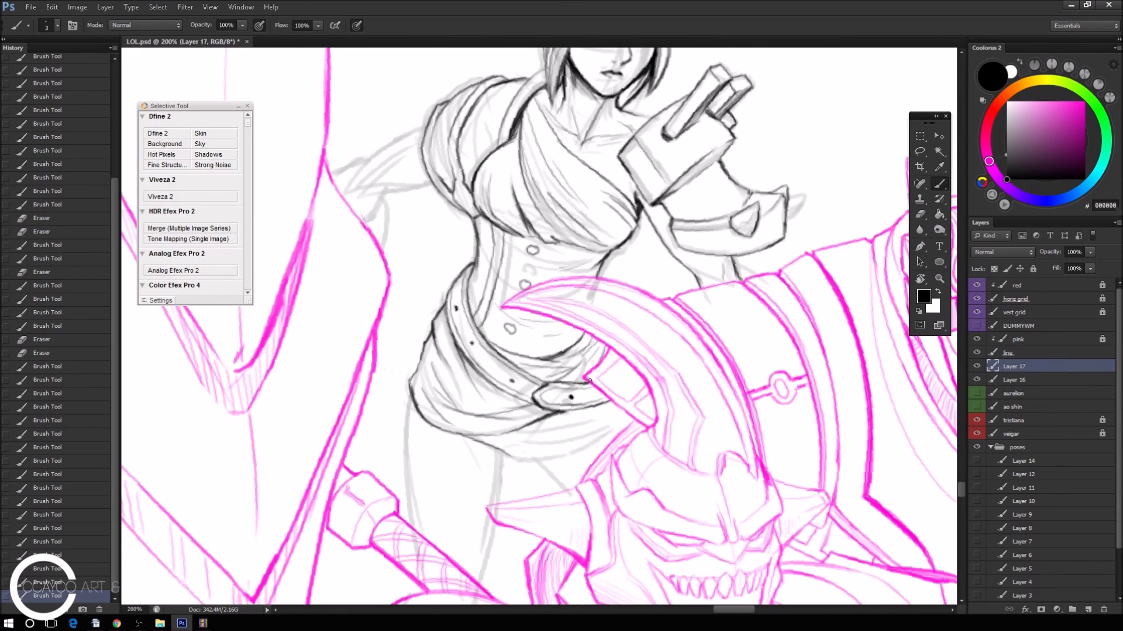
click(595, 381)
key(e)
key(b)
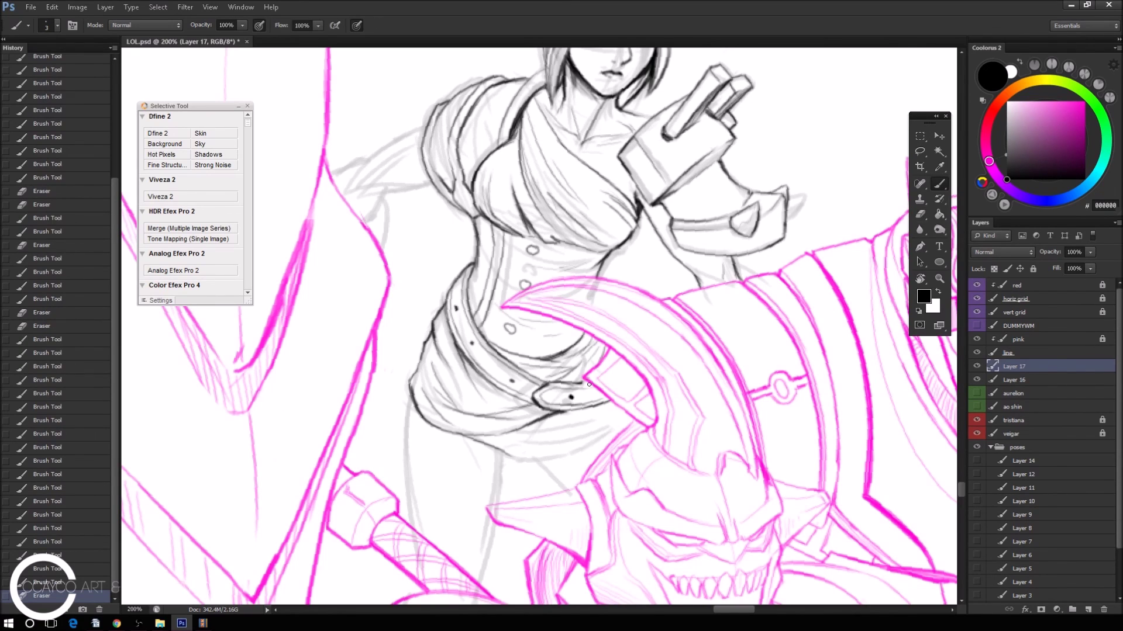
click(582, 381)
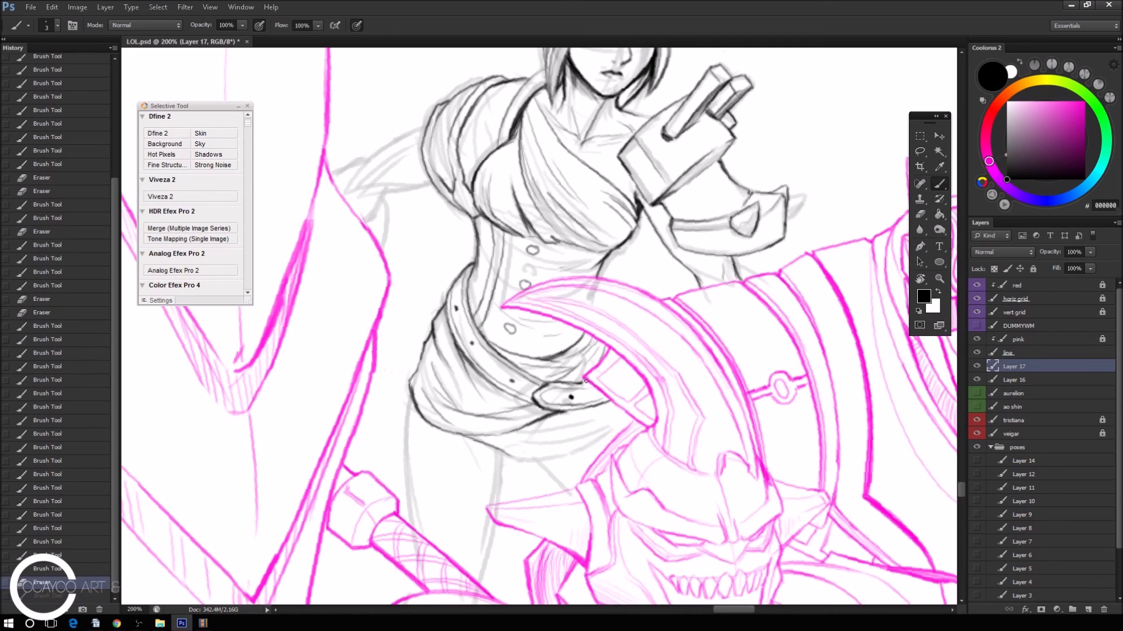
key(e)
click(590, 383)
key(b)
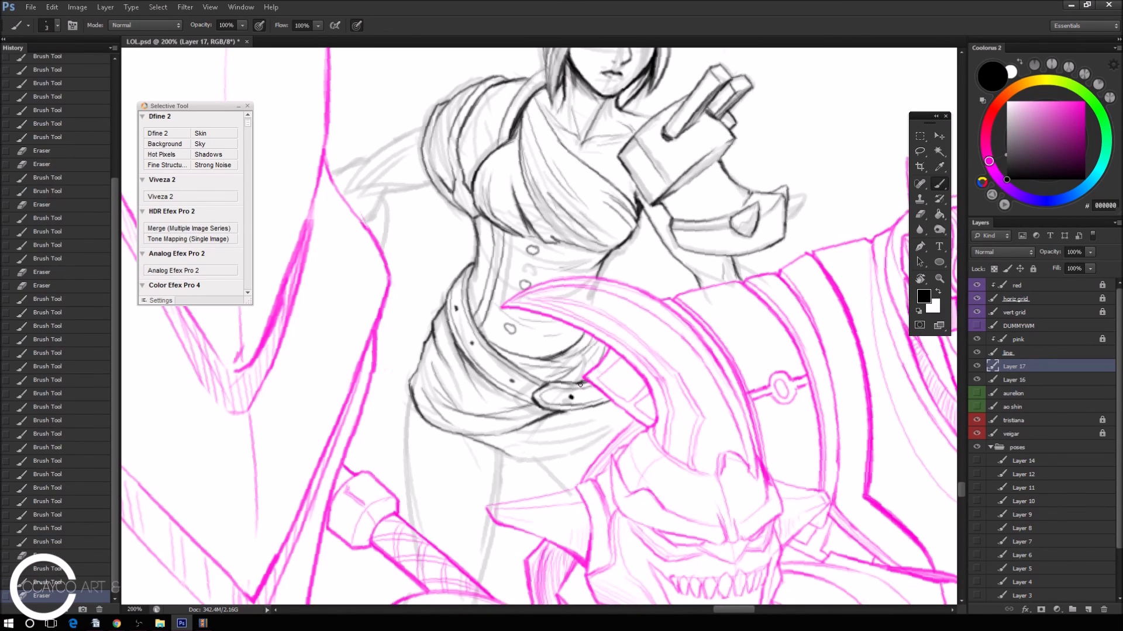
Touch up the belt marks, erase two strays, and ink strokes along the lower belt edge.
click(590, 379)
click(585, 380)
key(e)
click(594, 380)
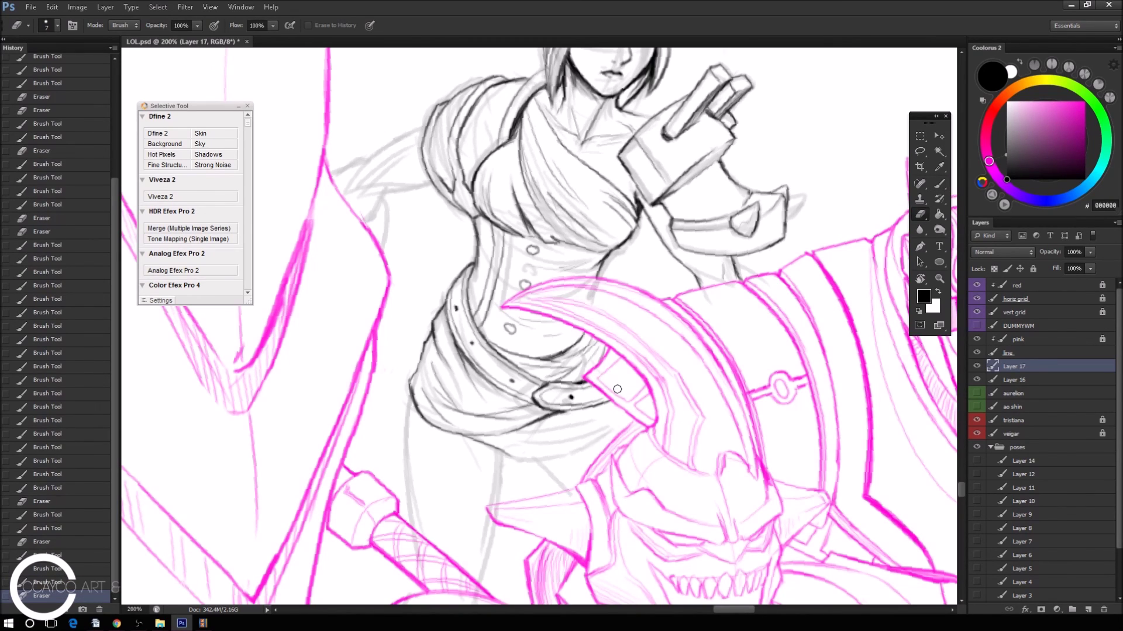
click(613, 376)
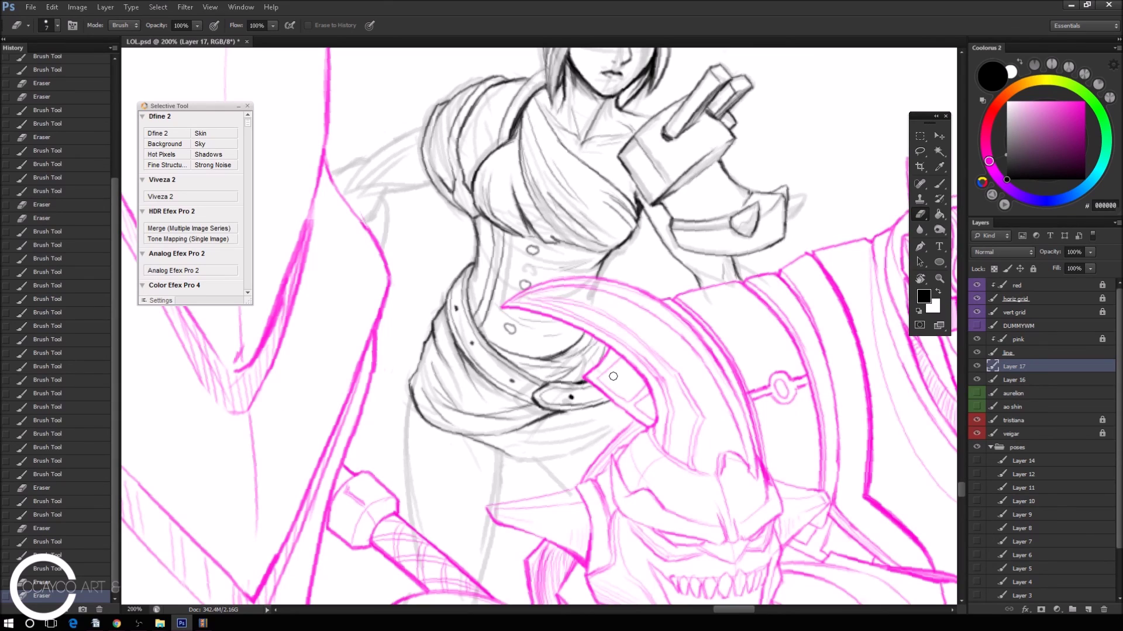
key(b)
mouse_move(507, 433)
mouse_down()
mouse_move(626, 403)
mouse_move(583, 423)
mouse_up()
Restroke the belt's lower edge, undoing misplaced strokes.
key(e)
key(b)
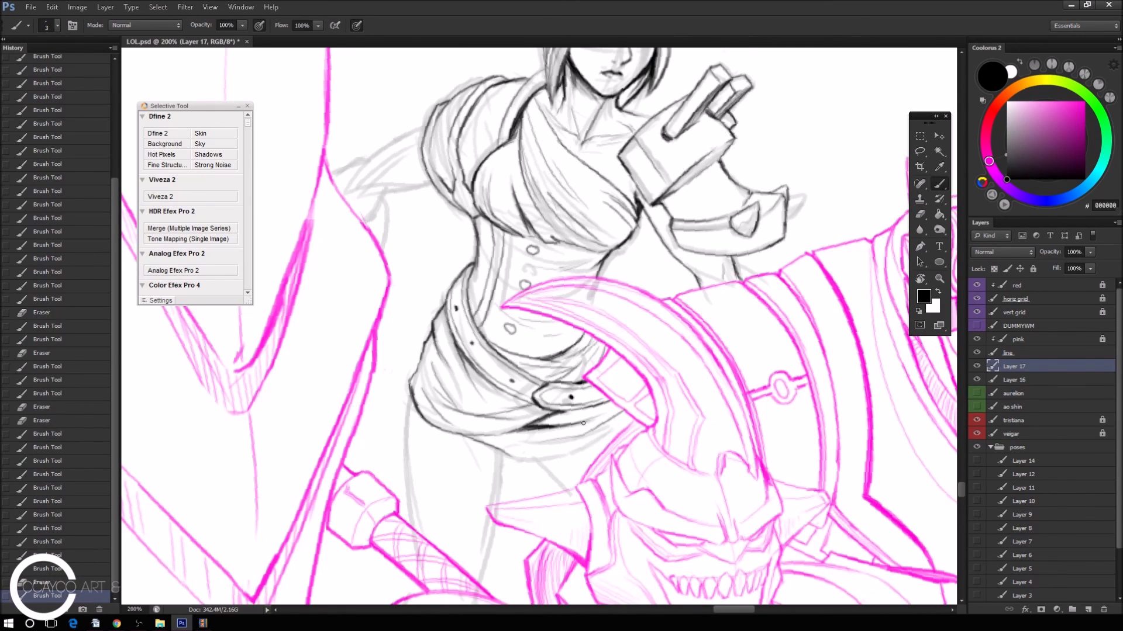
mouse_move(517, 446)
mouse_down()
mouse_move(560, 439)
mouse_move(535, 461)
mouse_up()
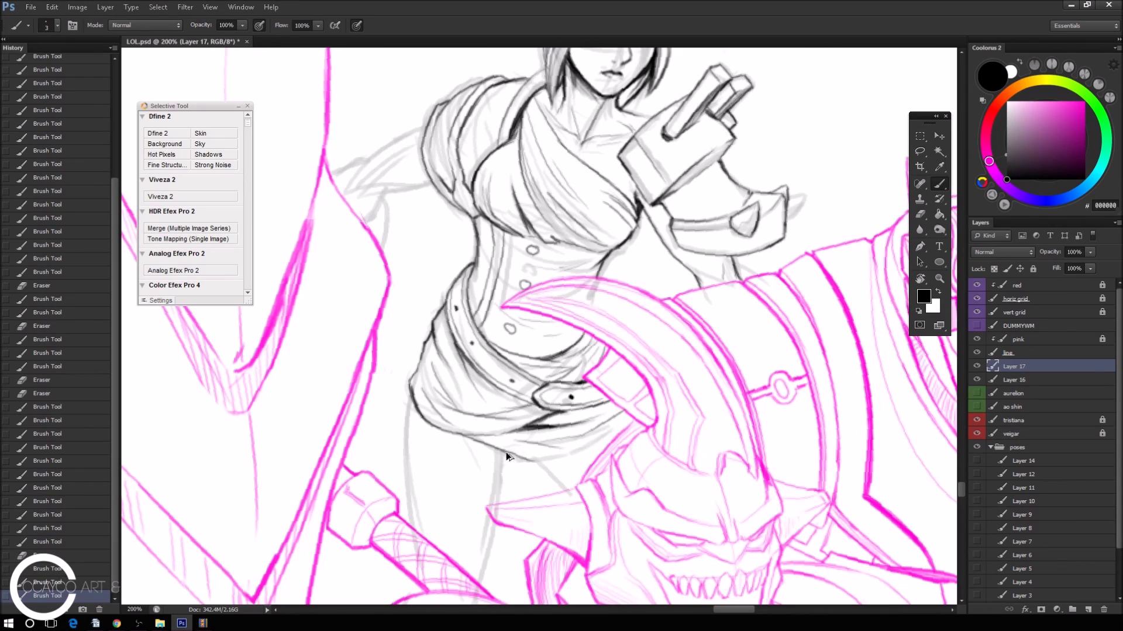
key(ctrl+z)
key(ctrl+z)
drag(532, 463, 636, 433)
drag(512, 459, 574, 447)
key(ctrl+z)
key(ctrl+z)
drag(504, 462, 613, 443)
mouse_move(544, 462)
mouse_down()
mouse_move(614, 443)
mouse_move(536, 446)
mouse_move(582, 438)
mouse_up()
key(e)
key(b)
key(ctrl+z)
Add dark strokes under the belt, erasing part of them.
mouse_move(643, 417)
mouse_down()
mouse_move(608, 438)
mouse_move(638, 395)
mouse_up()
key(e)
key(b)
mouse_move(571, 496)
mouse_down()
mouse_move(550, 465)
mouse_move(564, 439)
mouse_move(550, 434)
mouse_move(568, 496)
mouse_up()
key(e)
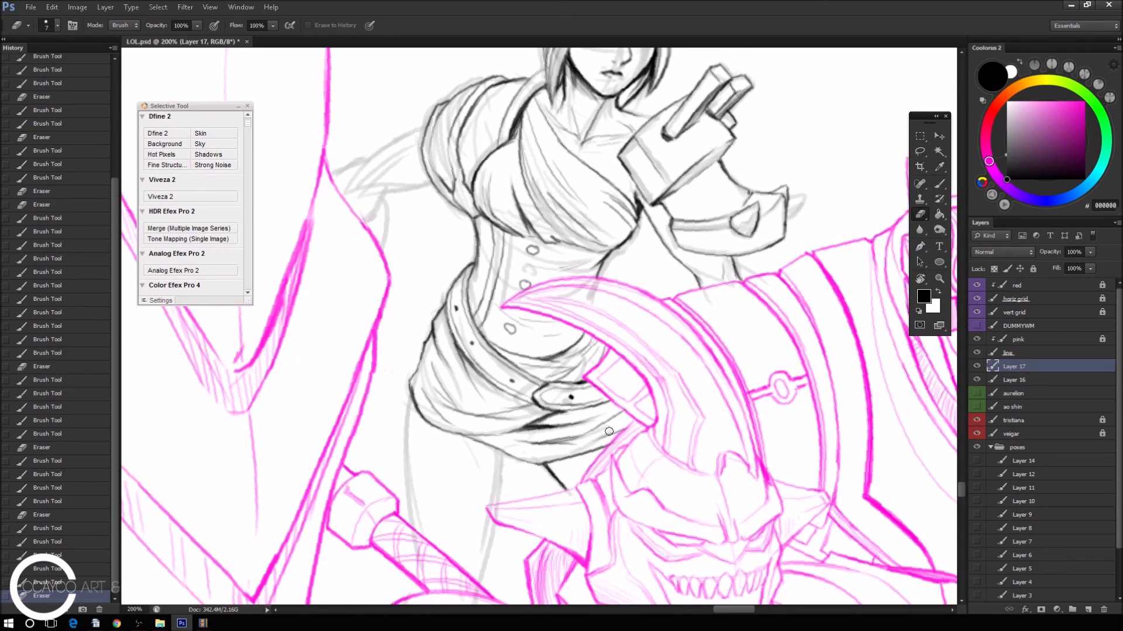
key(b)
Draw the two long leg lines below the skirt, redrawing the misdrawn second line.
mouse_move(410, 388)
mouse_down()
mouse_move(417, 560)
mouse_move(422, 529)
mouse_up()
key(e)
key(b)
key(e)
mouse_move(502, 450)
mouse_down()
mouse_move(474, 349)
mouse_move(462, 508)
mouse_up()
key(b)
key(ctrl+z)
drag(477, 350, 450, 510)
key(ctrl+z)
drag(476, 350, 459, 511)
key(e)
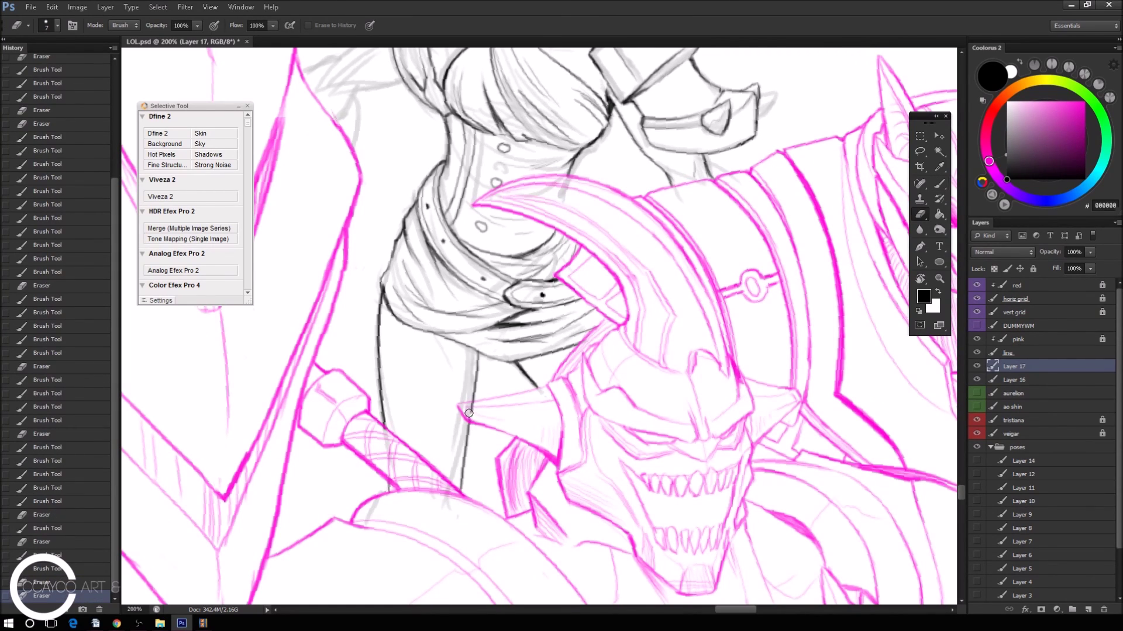
Check the whole figure at 200%, then darken the skirt's lower edge and leg line.
key(ctrl+minus)
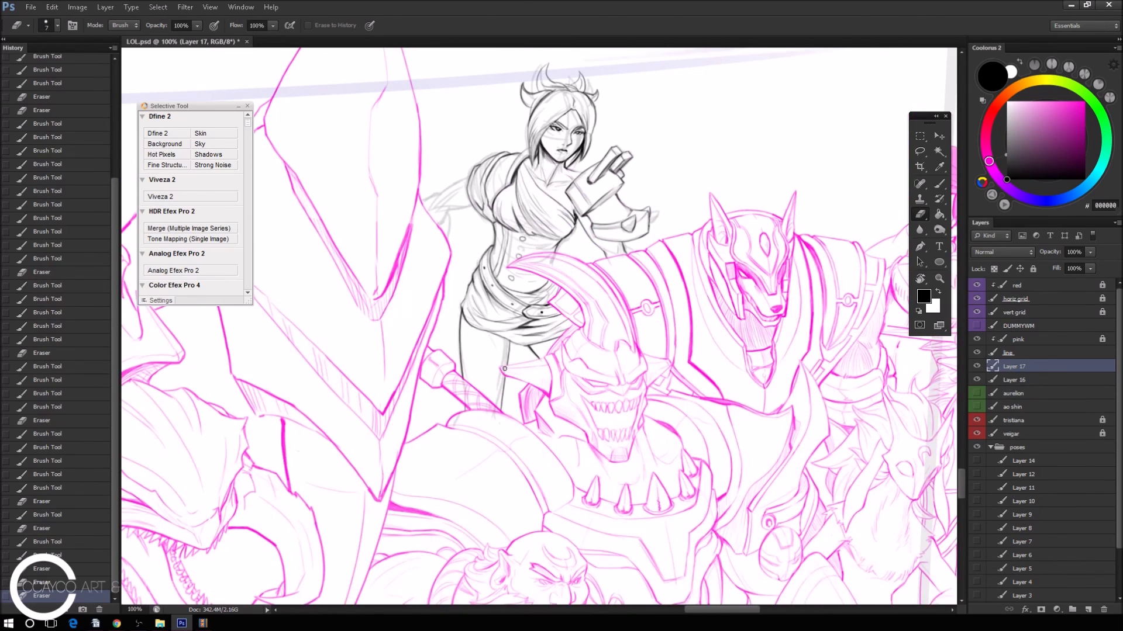
key(ctrl+plus)
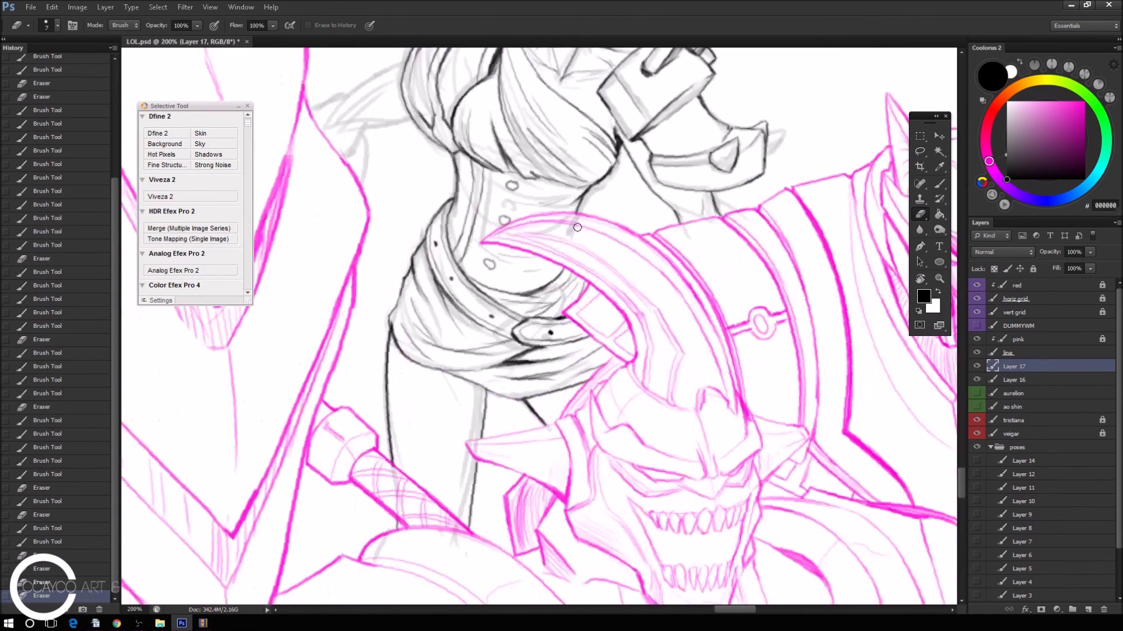
mouse_move(481, 463)
mouse_down()
mouse_move(470, 529)
mouse_move(481, 463)
mouse_up()
key(b)
mouse_move(484, 405)
mouse_down()
mouse_move(482, 436)
mouse_move(483, 410)
mouse_up()
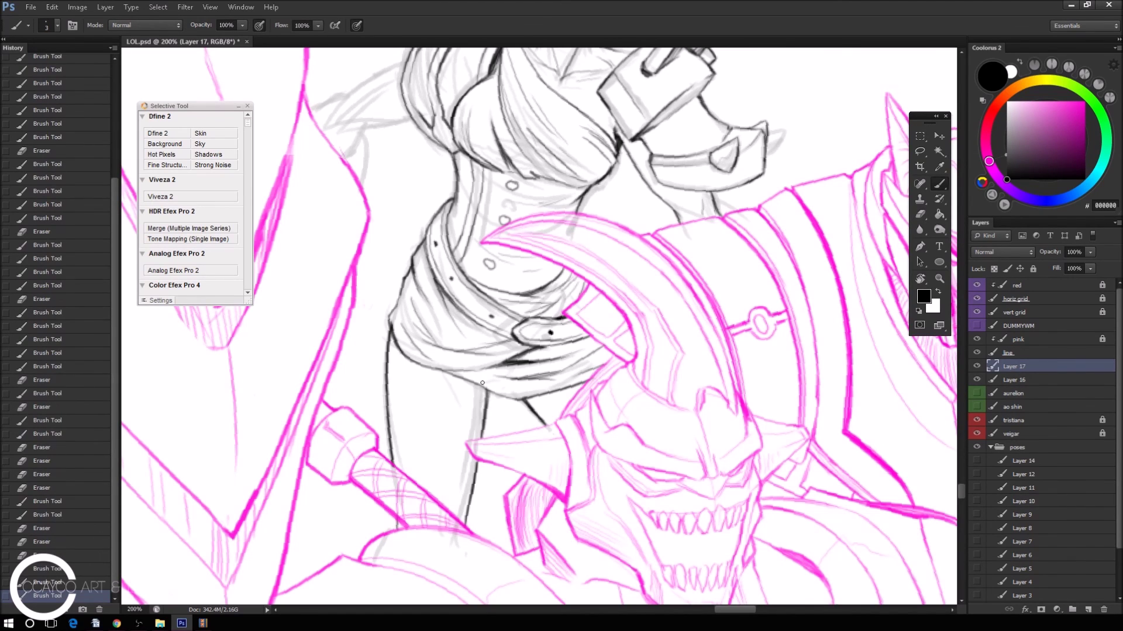
click(498, 397)
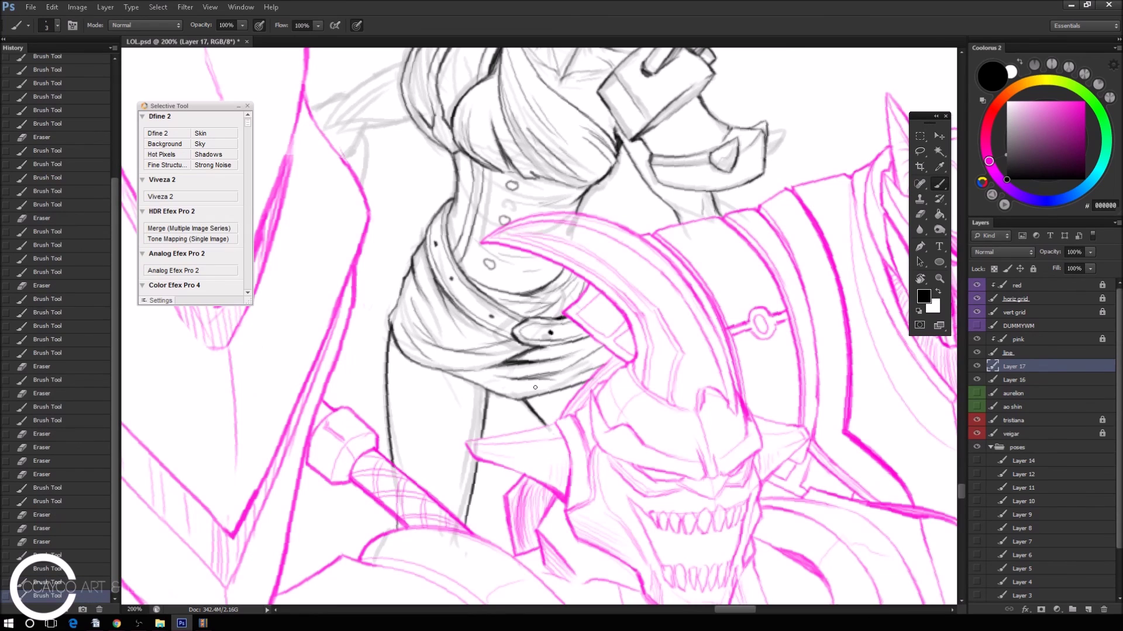
drag(624, 213, 672, 295)
drag(614, 206, 687, 333)
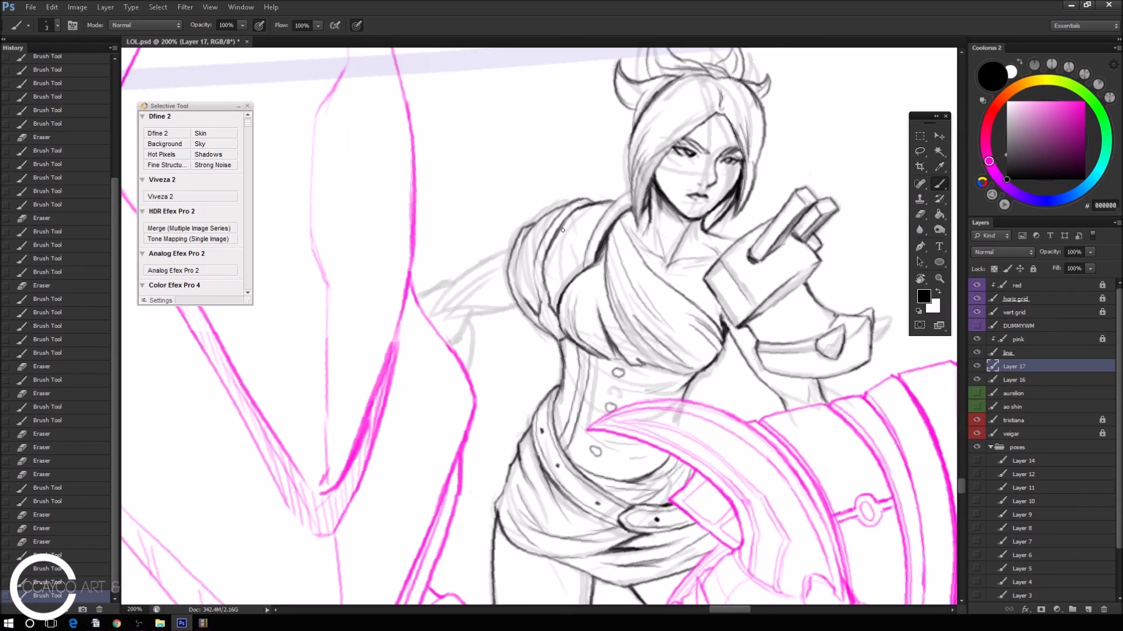
Ink the shoulder and reaching back-arm outlines on Layer 17, redoing strokes that missed.
drag(511, 260, 456, 298)
mouse_move(517, 319)
mouse_down()
mouse_move(468, 331)
mouse_move(497, 325)
mouse_move(479, 328)
mouse_up()
key(ctrl+z)
drag(497, 280, 454, 318)
key(ctrl+z)
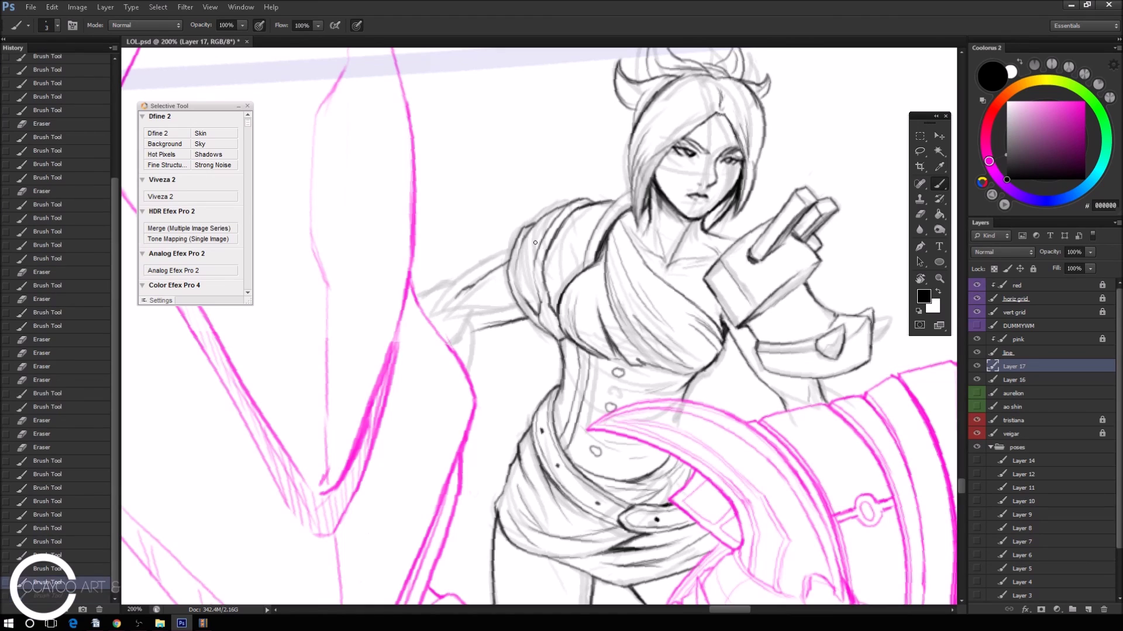
key(ctrl+z)
drag(477, 328, 502, 320)
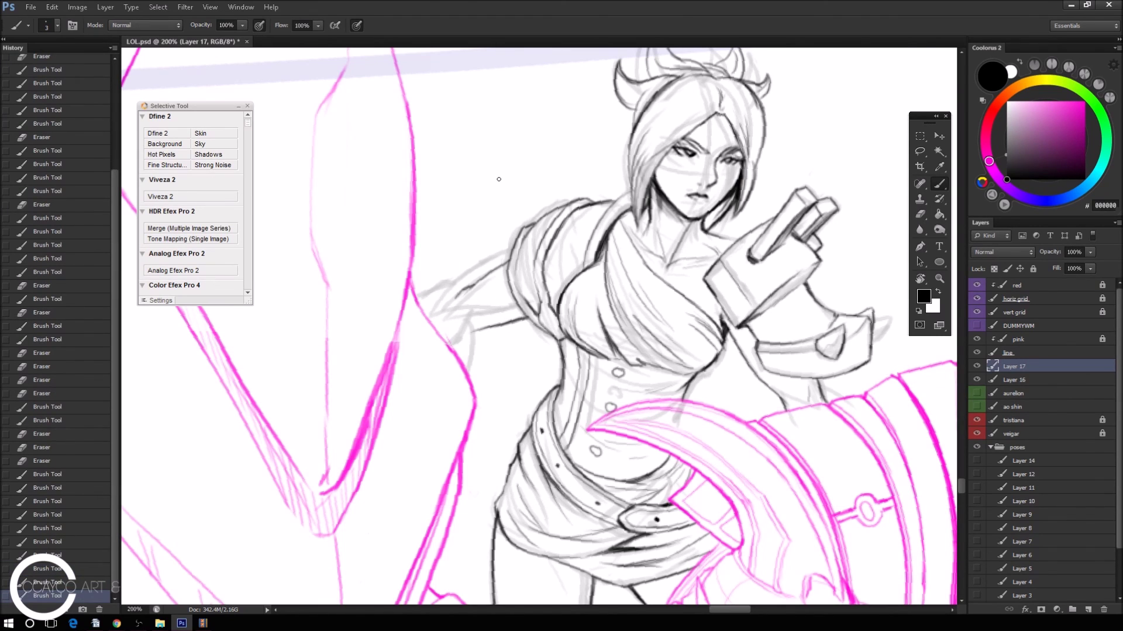
drag(466, 314, 488, 302)
Refine the shoulder line: redraw the arm stroke and erase a stray piece of sketch line.
key(ctrl+z)
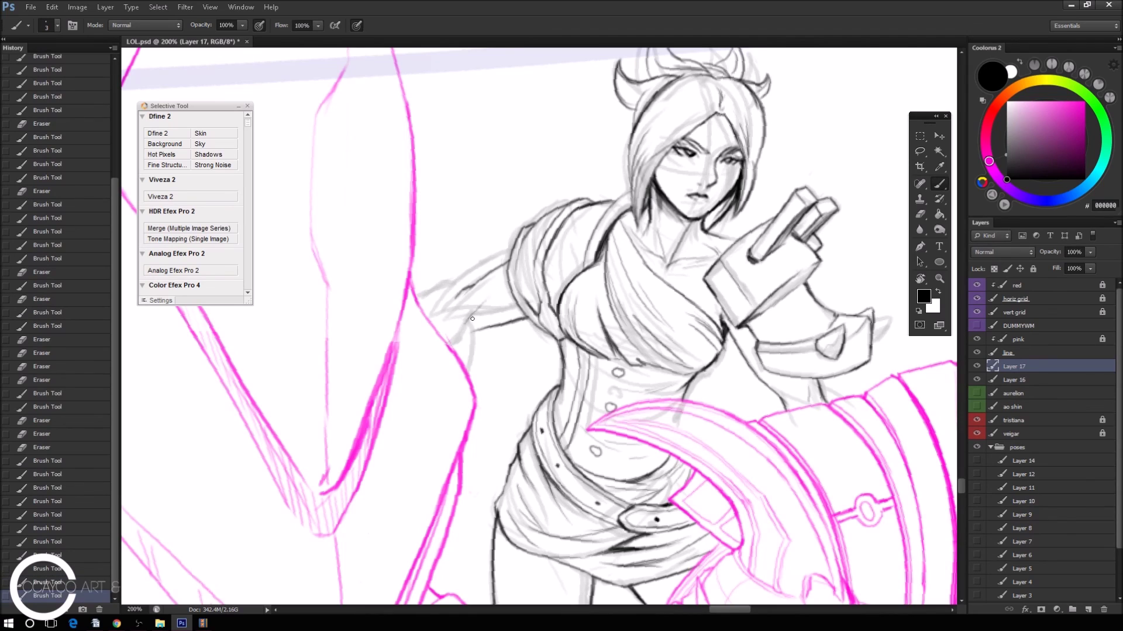
key(ctrl+z)
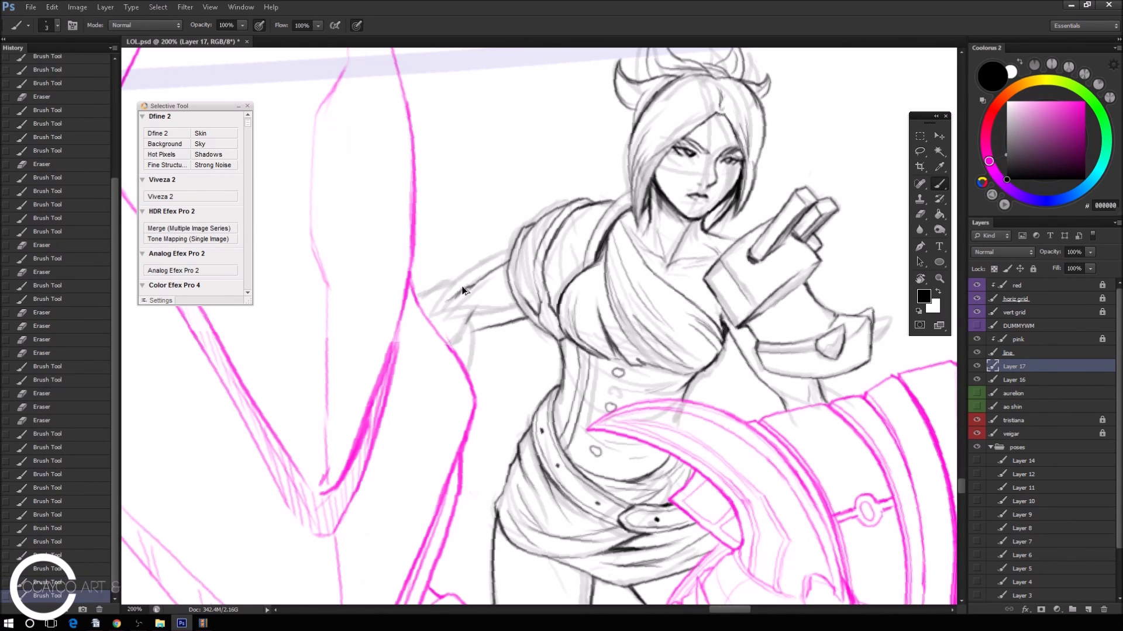
mouse_move(459, 289)
mouse_down()
mouse_move(449, 301)
mouse_move(499, 268)
mouse_up()
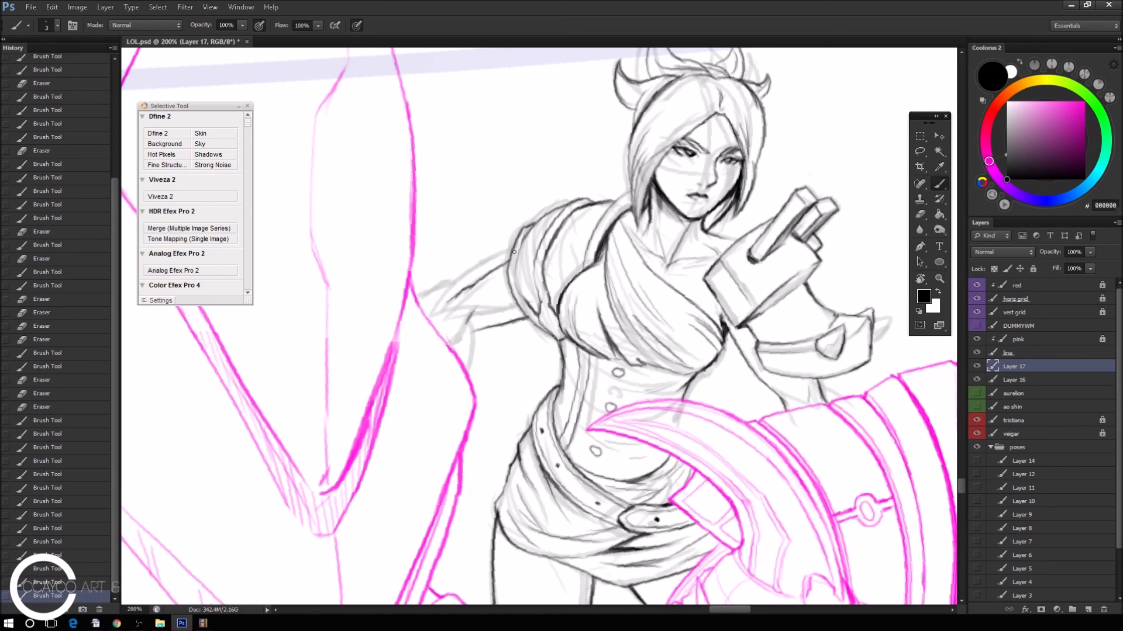
key(e)
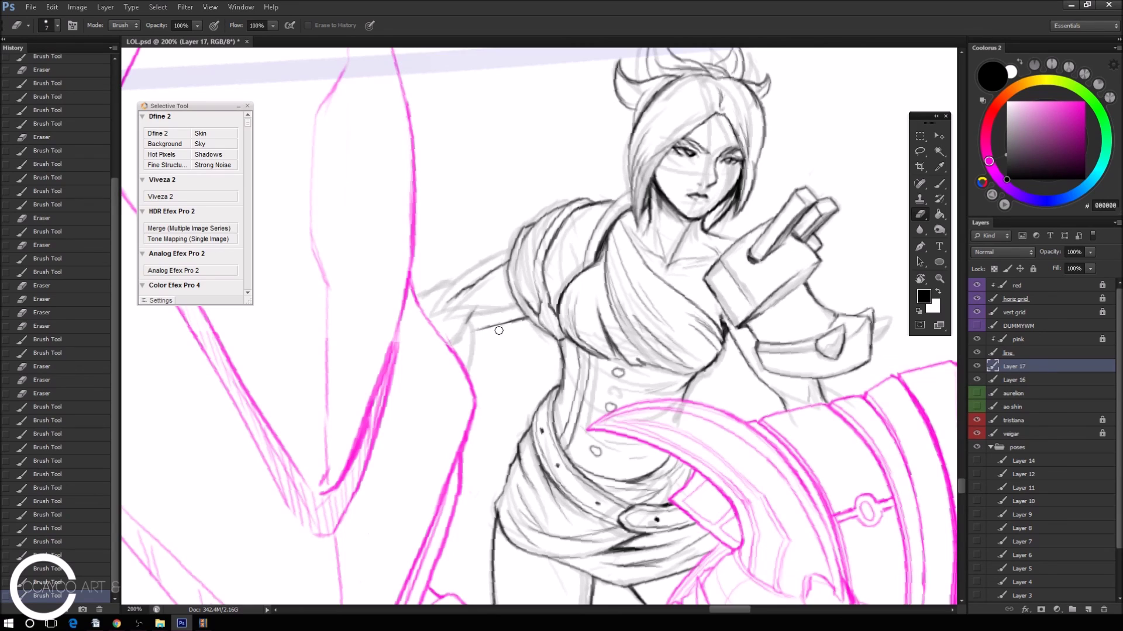
mouse_move(485, 333)
mouse_down()
mouse_move(523, 321)
mouse_move(470, 331)
mouse_up()
key(b)
key(b)
key(ctrl+z)
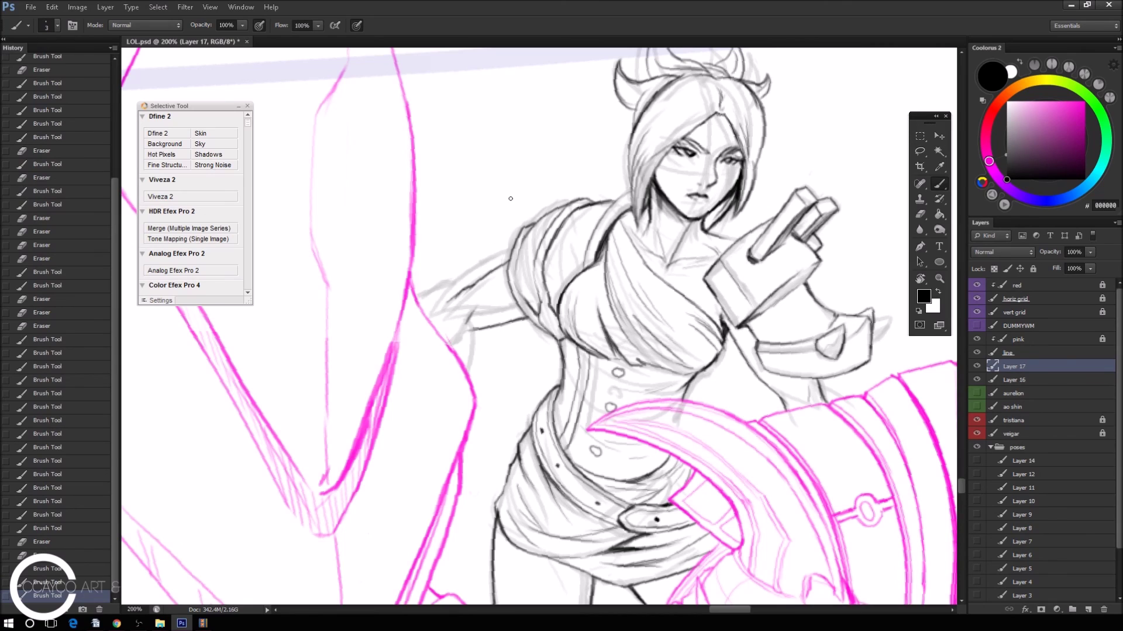
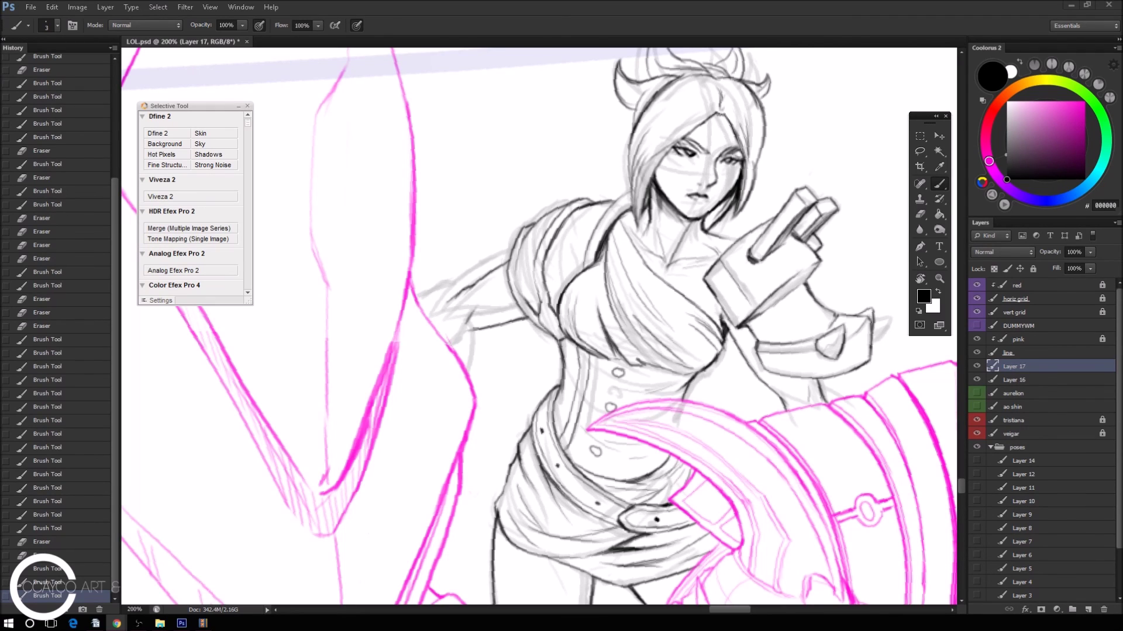
Sketch short pencil strokes along the arm edge and redraw the upper arm's edge line.
click(537, 26)
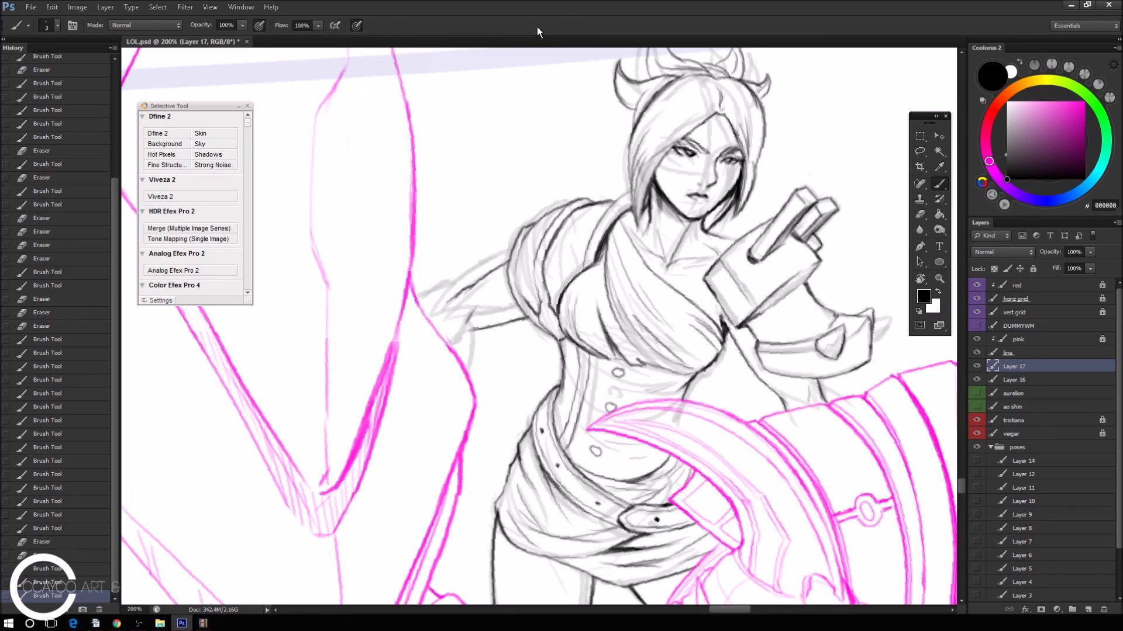
mouse_move(475, 329)
mouse_down()
mouse_move(446, 307)
mouse_move(447, 293)
mouse_up()
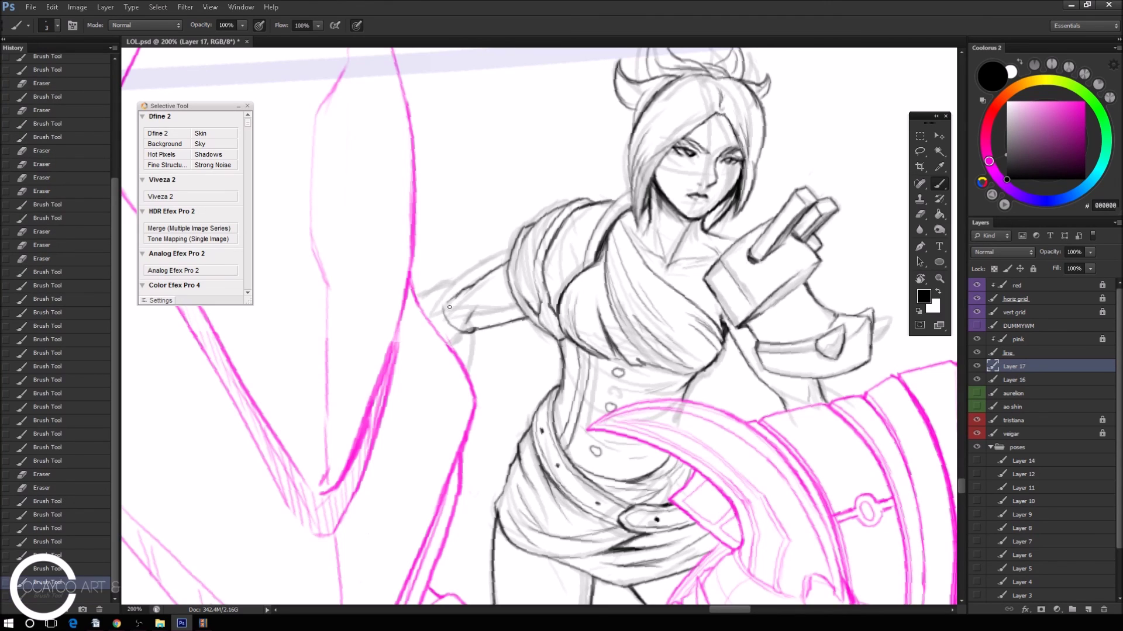
mouse_move(462, 332)
mouse_down()
mouse_move(450, 295)
mouse_move(439, 297)
mouse_move(446, 318)
mouse_up()
key(e)
key(b)
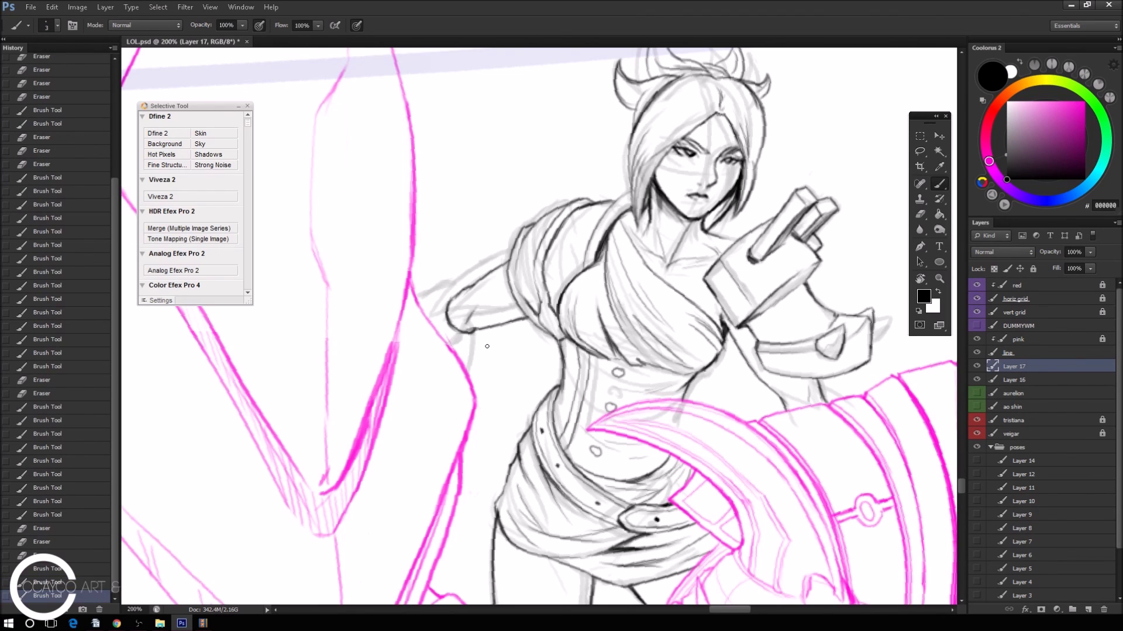
drag(475, 253, 414, 268)
key(ctrl+z)
Undo stray strokes and sketch lines along the lower arm beside the waist.
key(ctrl+z)
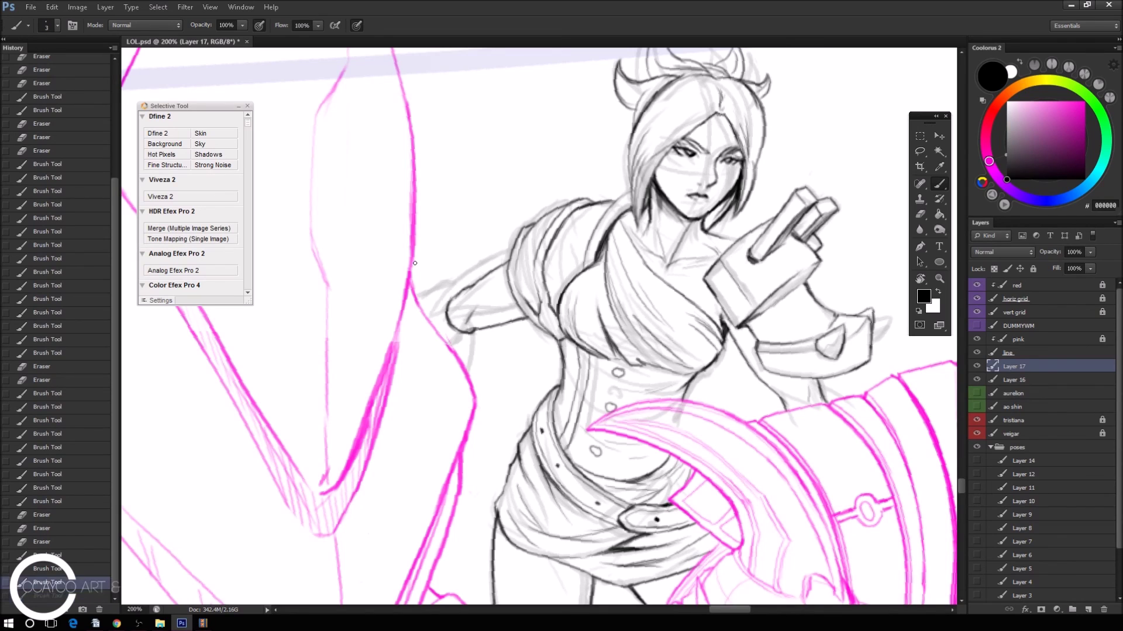
mouse_move(416, 254)
mouse_down()
mouse_move(486, 270)
mouse_move(414, 253)
mouse_move(459, 259)
mouse_move(488, 278)
mouse_move(481, 259)
mouse_up()
key(ctrl+z)
key(e)
key(b)
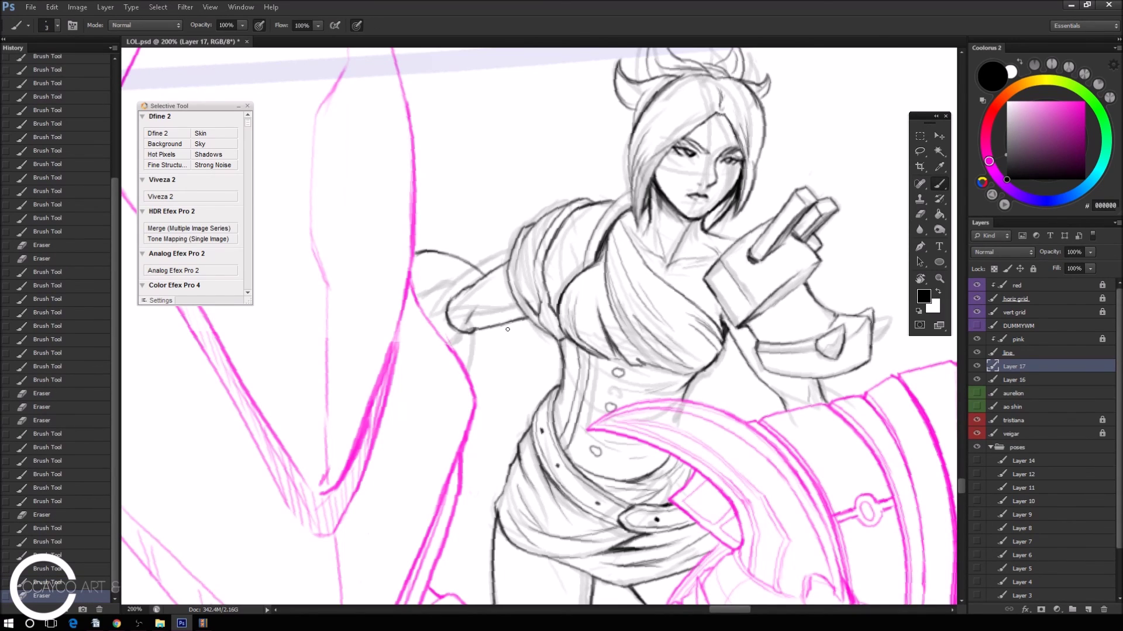
drag(512, 325, 492, 409)
key(ctrl+z)
drag(475, 409, 506, 373)
drag(512, 330, 503, 387)
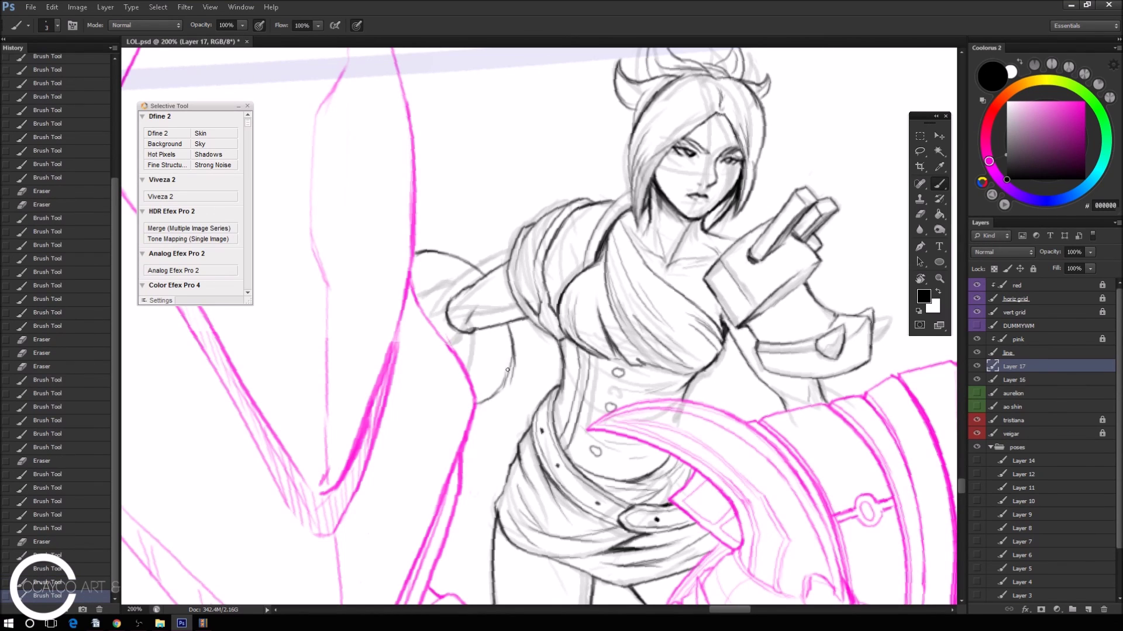
key(e)
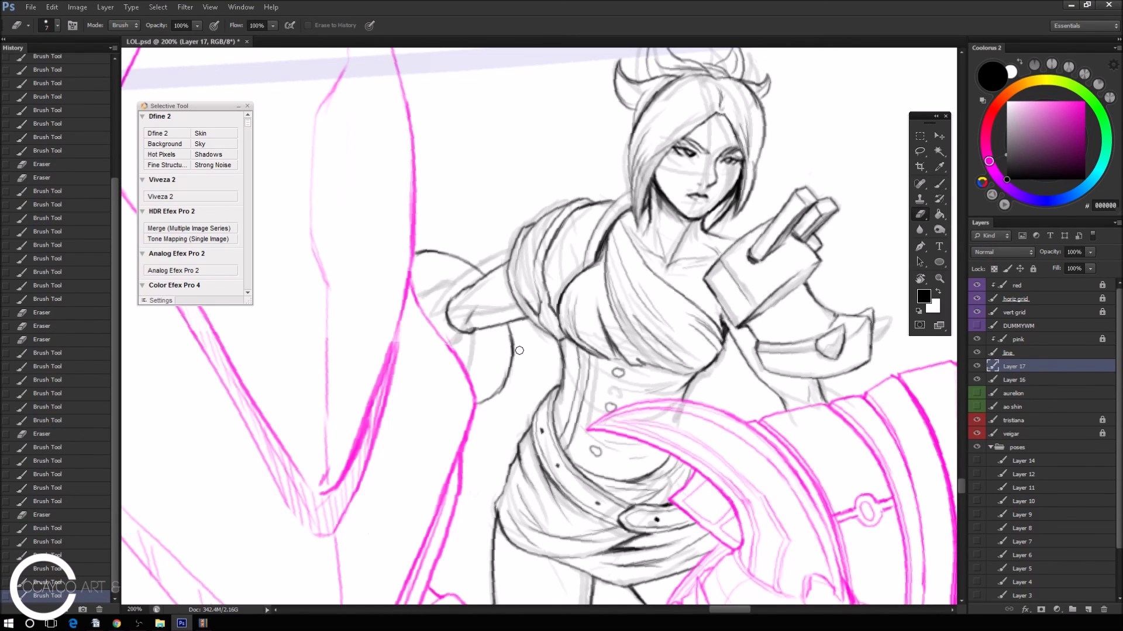
Add short pencil strokes along the arm edge near the waist and upper arm.
key(b)
drag(499, 403, 507, 357)
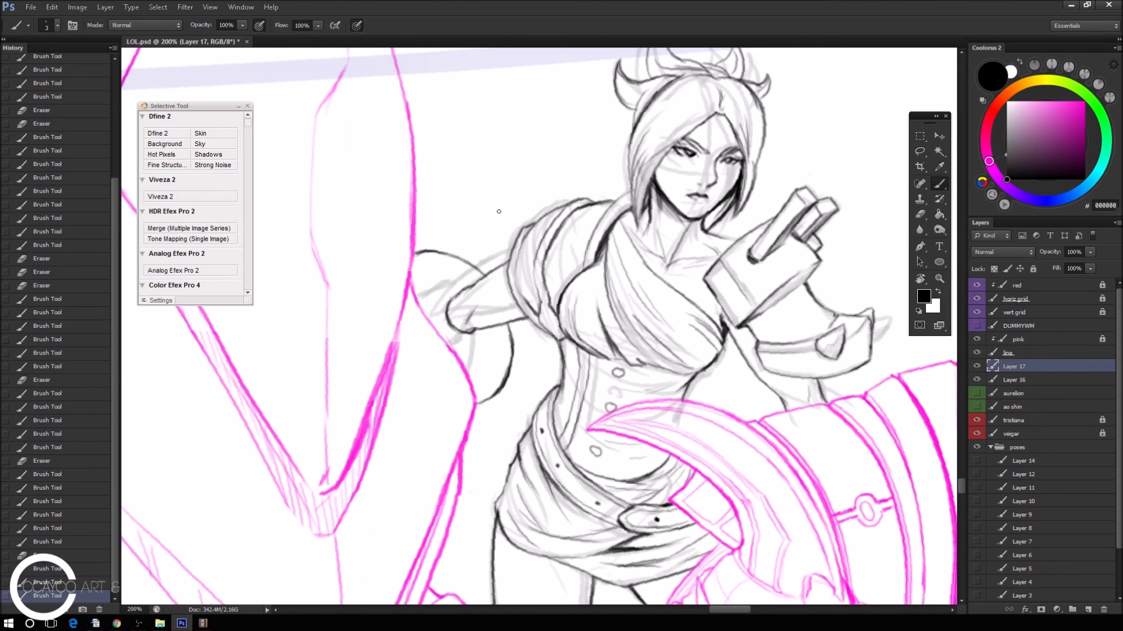
drag(451, 334, 449, 295)
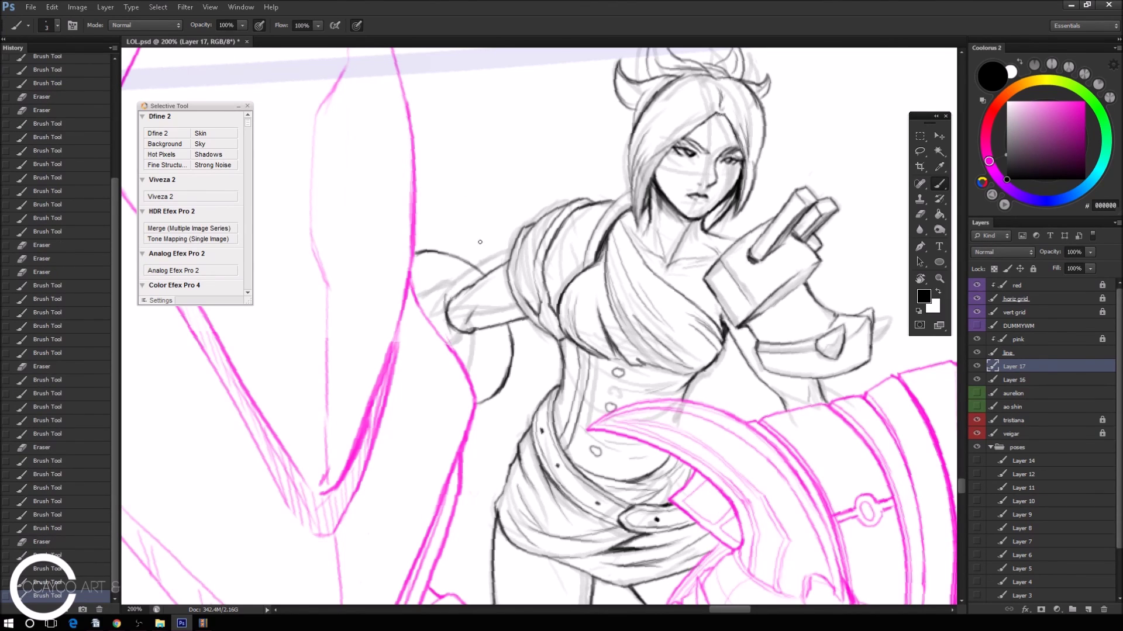
drag(433, 275, 468, 316)
mouse_move(489, 367)
mouse_down()
mouse_move(490, 338)
mouse_move(468, 377)
mouse_move(478, 374)
mouse_up()
drag(490, 328, 470, 376)
mouse_move(428, 276)
mouse_down()
mouse_move(414, 287)
mouse_move(430, 286)
mouse_up()
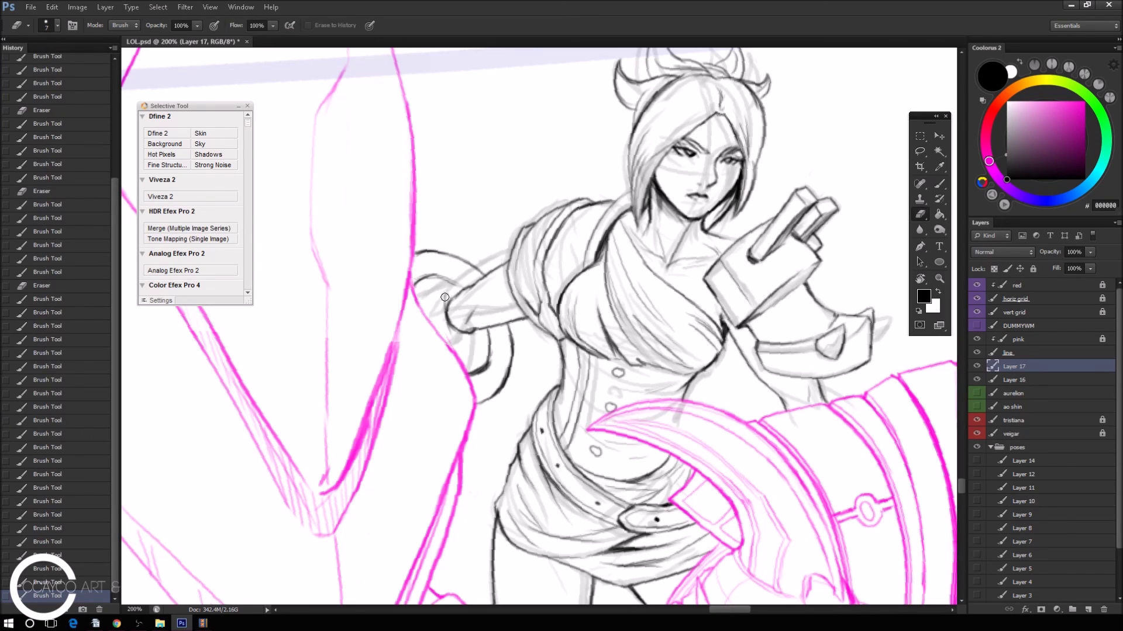
Hatch dark shading under the upper arm and lighten it with the eraser.
drag(426, 322, 461, 288)
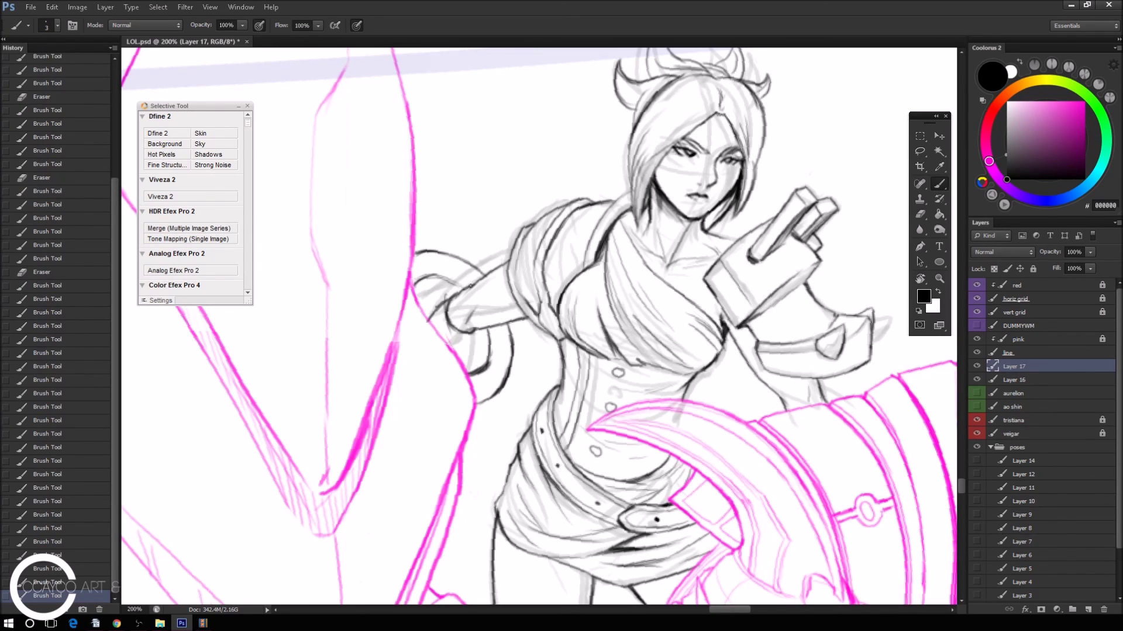
mouse_move(473, 333)
mouse_down()
mouse_move(454, 351)
mouse_move(484, 350)
mouse_move(481, 368)
mouse_up()
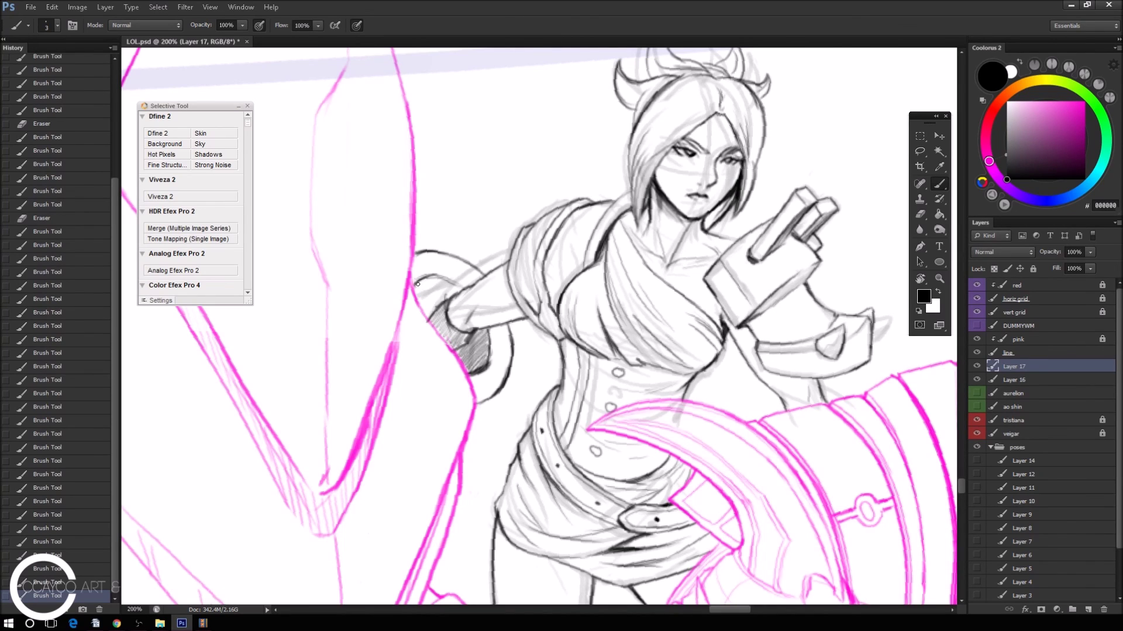
mouse_move(430, 276)
mouse_down()
mouse_move(449, 289)
mouse_move(430, 304)
mouse_move(453, 333)
mouse_move(458, 290)
mouse_move(490, 343)
mouse_up()
key(e)
key(b)
scroll(494, 328, down, 2)
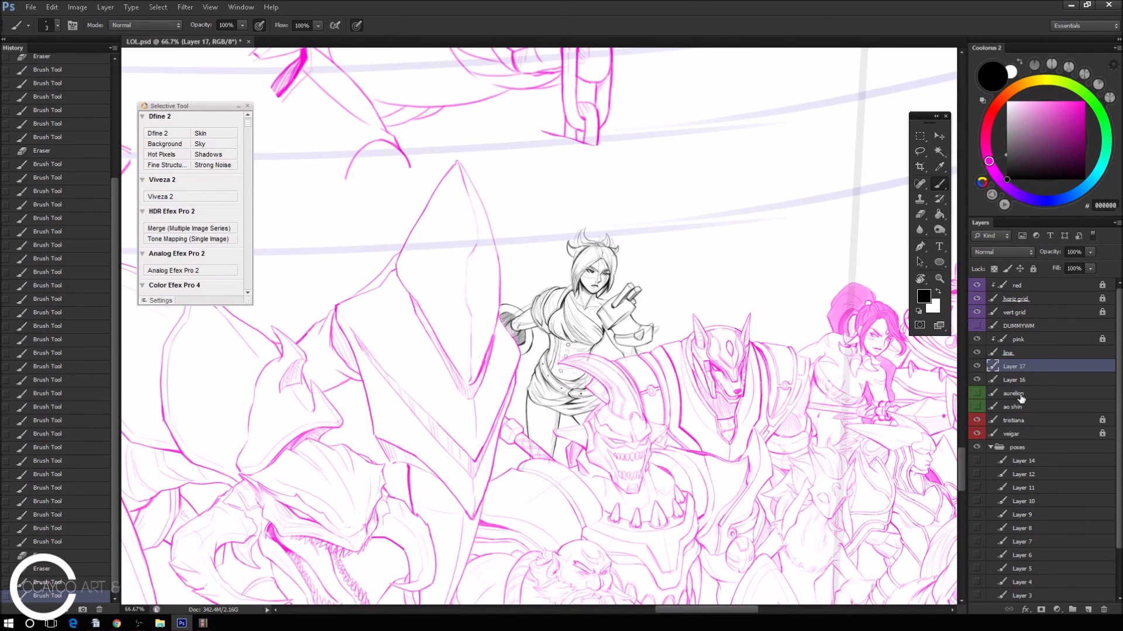
Delete Layer 16 and make Layer 17 the working layer again.
click(1029, 380)
key(Delete)
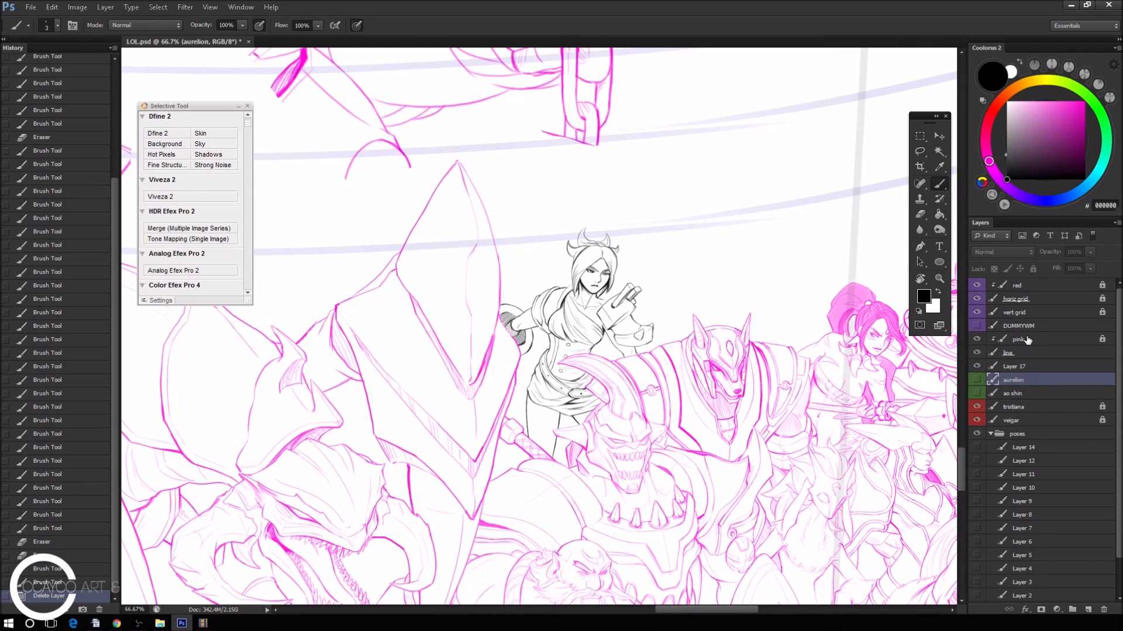
click(1018, 366)
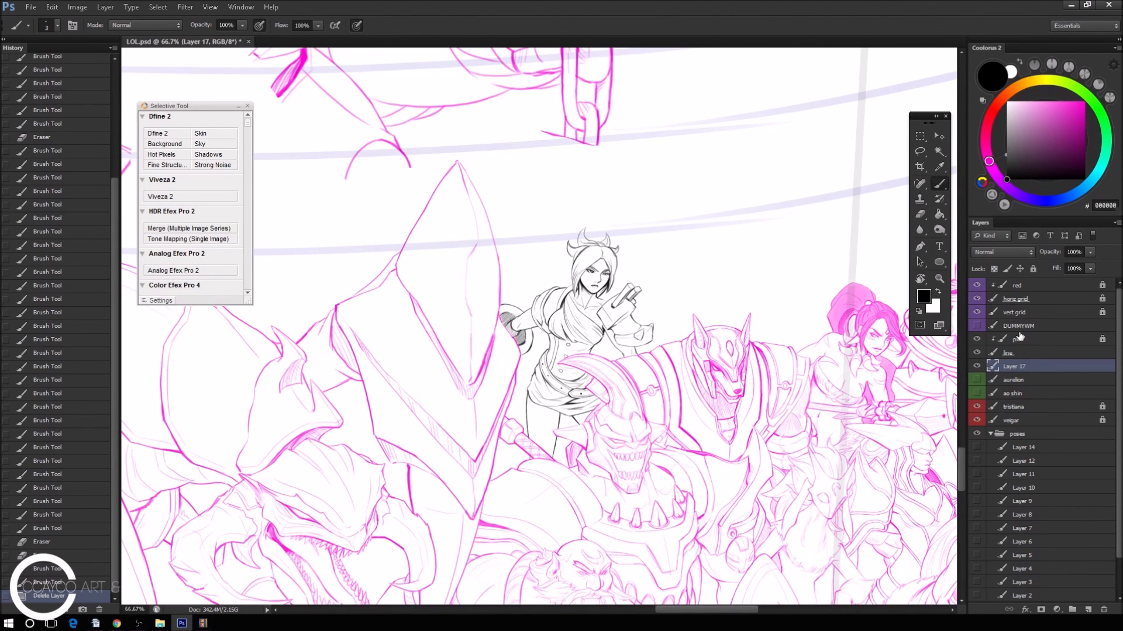
Zoom and pan around the character's face and figure to check the drawing.
key(ctrl+plus)
drag(827, 403, 710, 414)
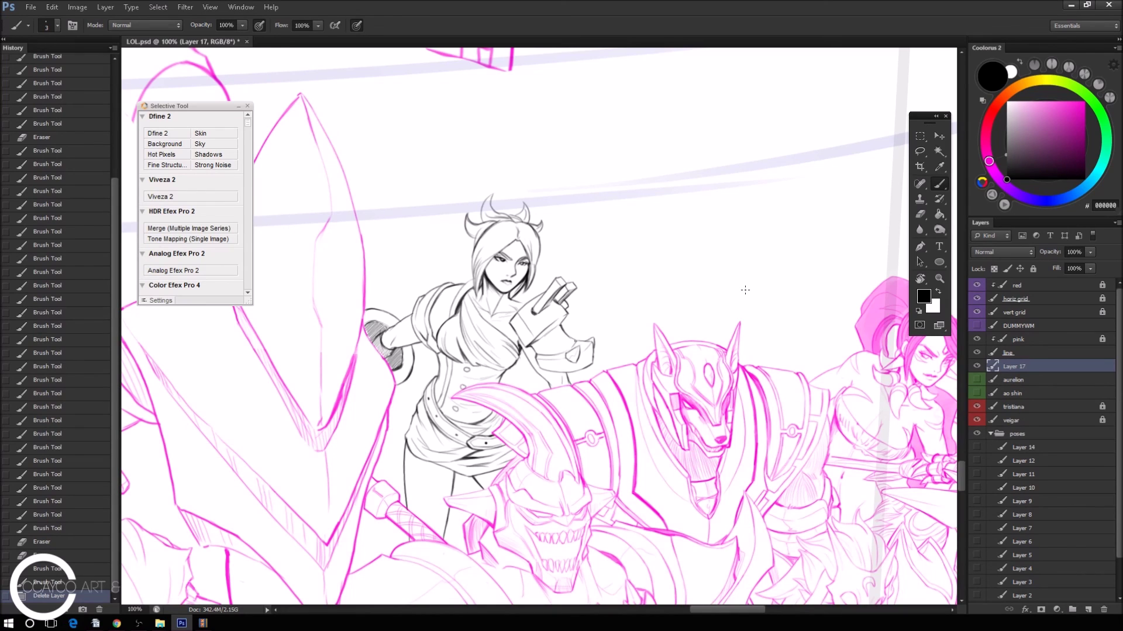
key(ctrl+plus)
key(ctrl+plus)
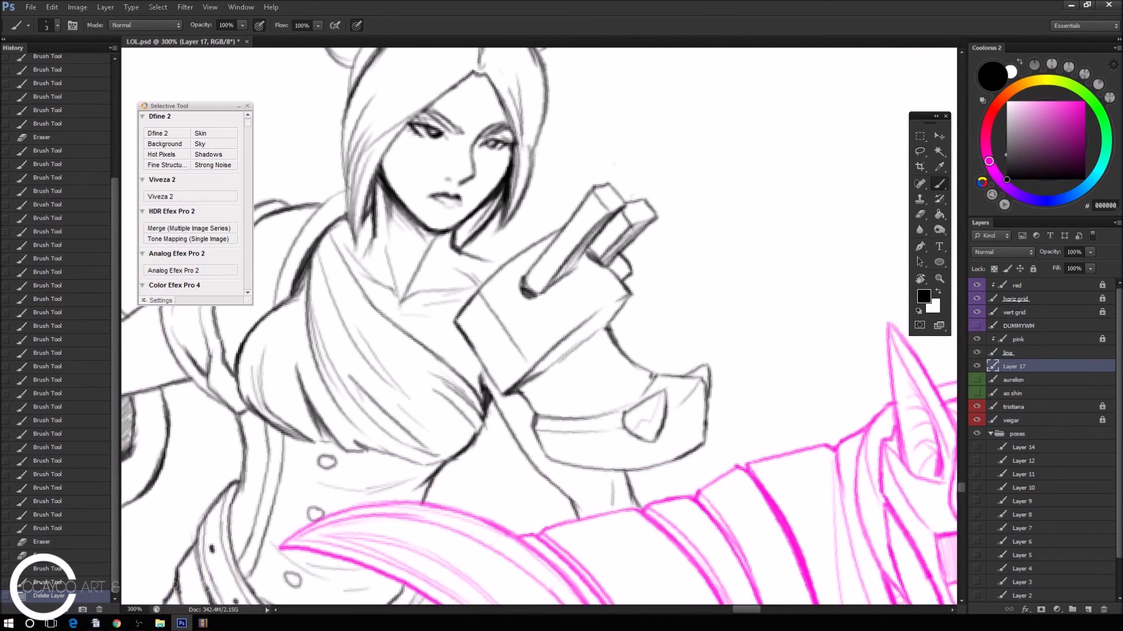
key(ctrl+minus)
key(ctrl+minus)
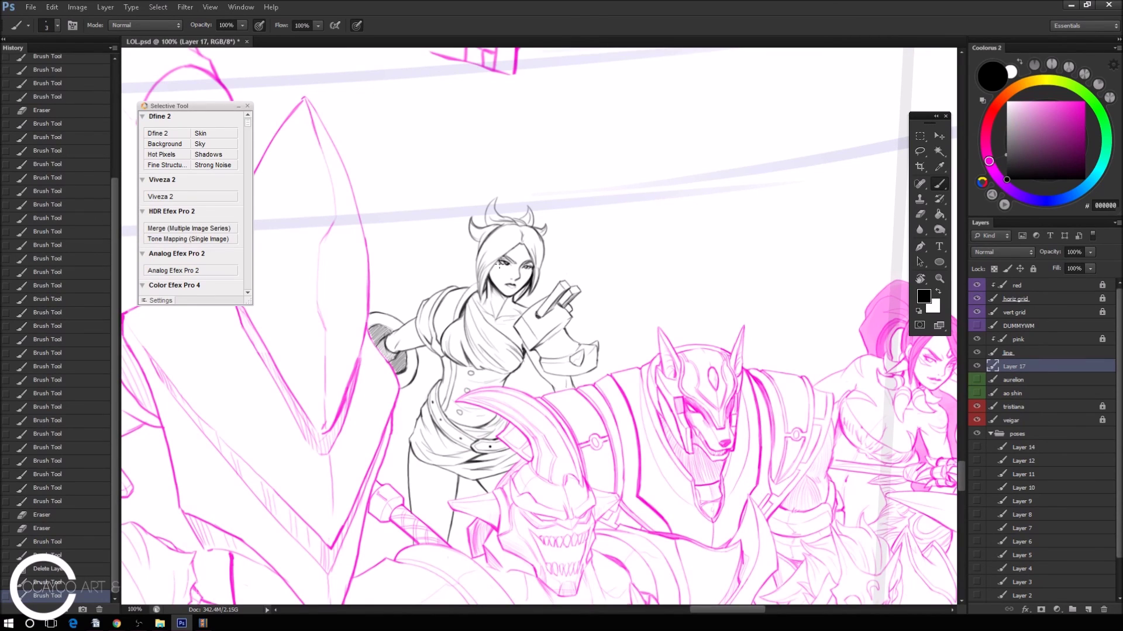
key(alt+Tab)
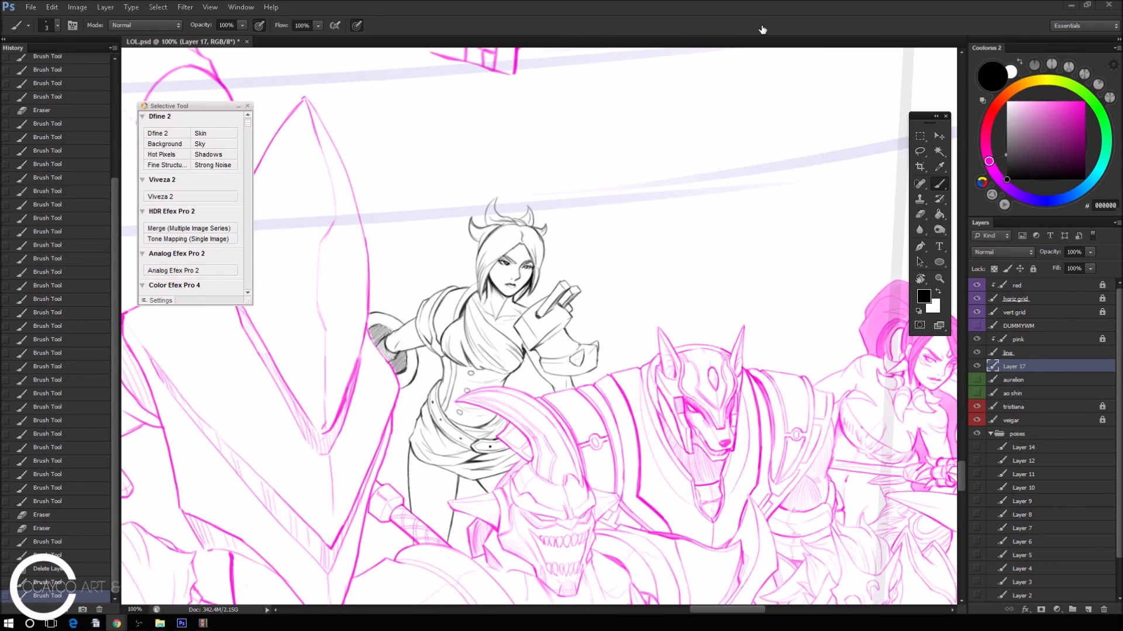
Redraw the hair lines near the parting and refine the left eyebrow.
key(ctrl+plus)
key(ctrl+plus)
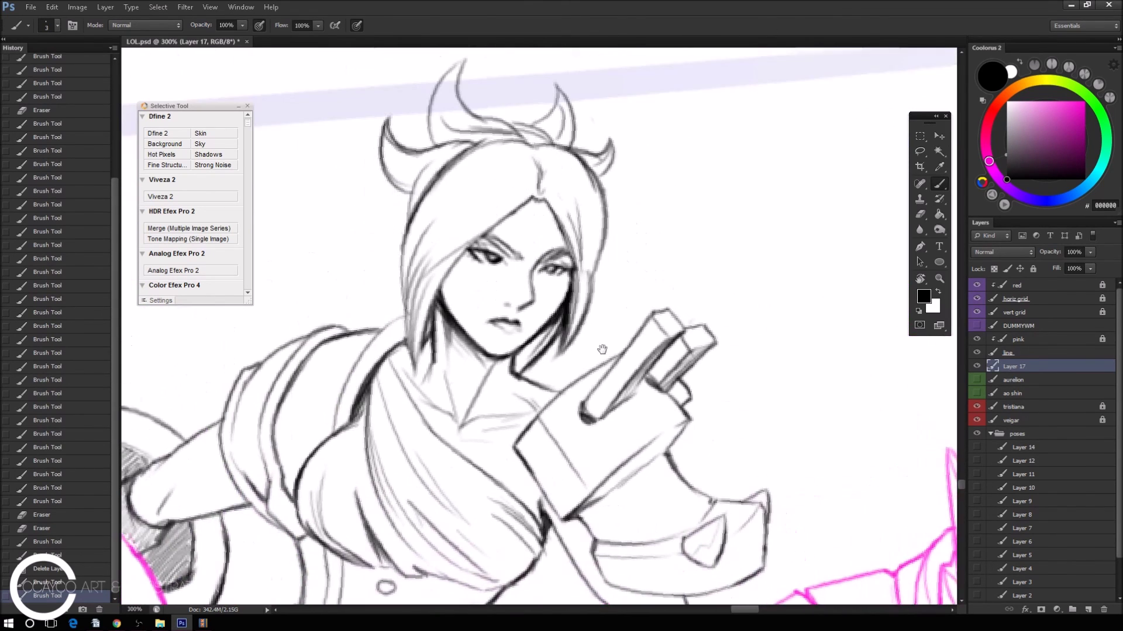
drag(602, 349, 626, 399)
drag(559, 219, 571, 255)
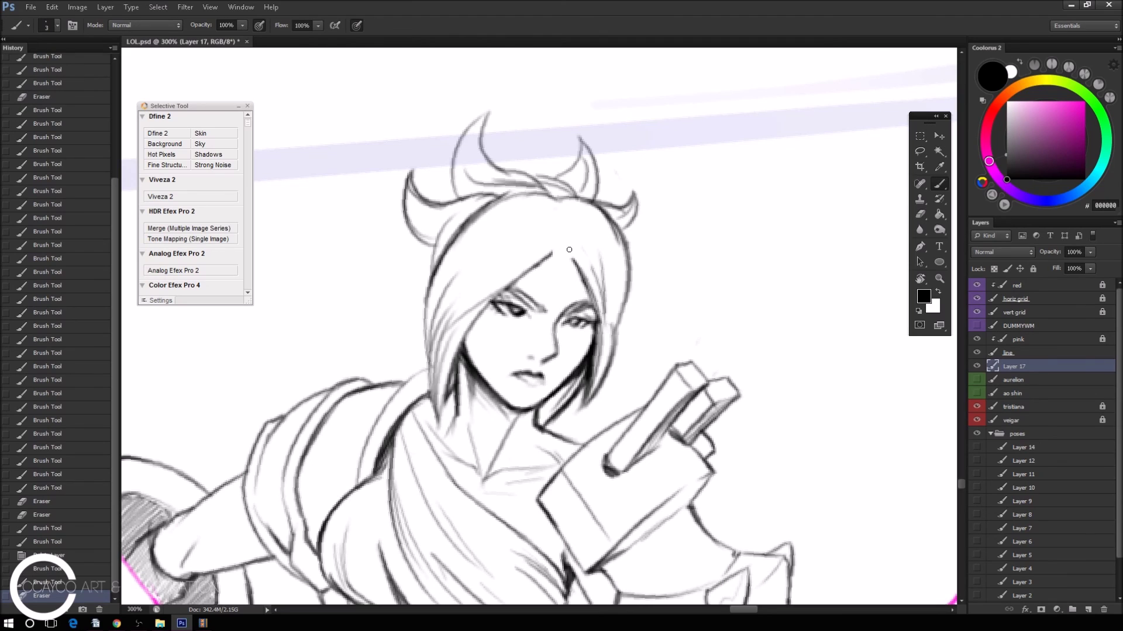
mouse_move(567, 257)
mouse_down()
mouse_move(583, 282)
mouse_move(567, 260)
mouse_up()
drag(491, 300, 526, 292)
mouse_move(497, 295)
mouse_down()
mouse_move(514, 290)
mouse_move(462, 321)
mouse_move(451, 365)
mouse_up()
key(e)
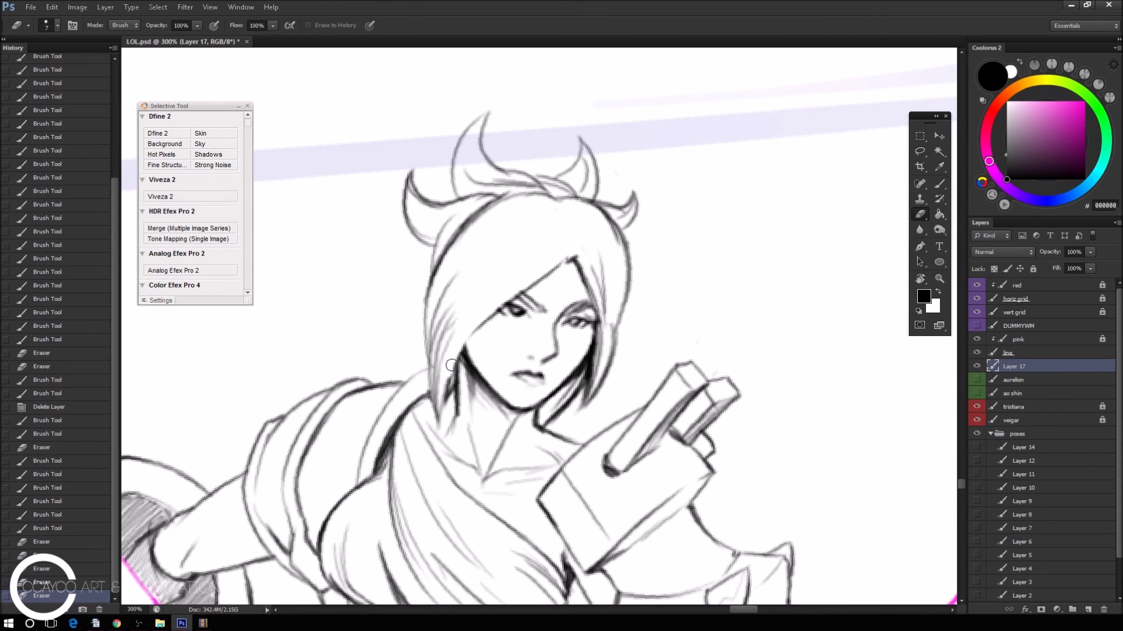
key(b)
Add hair strand strokes, erase stray marks near the hair, and zoom back out.
drag(576, 257, 552, 269)
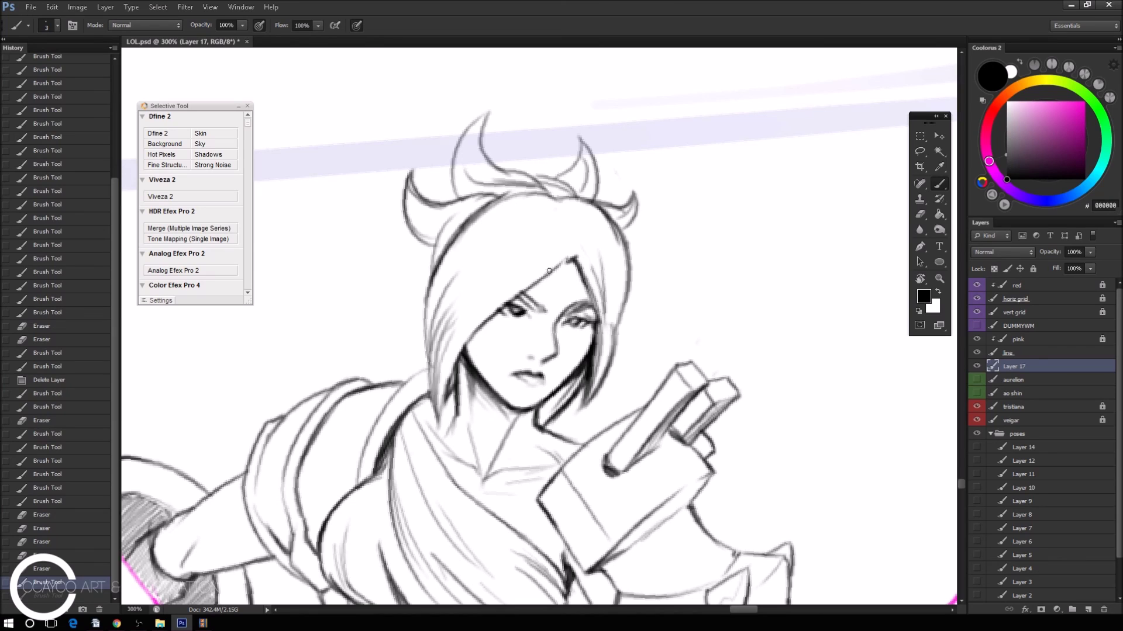
drag(488, 323, 466, 349)
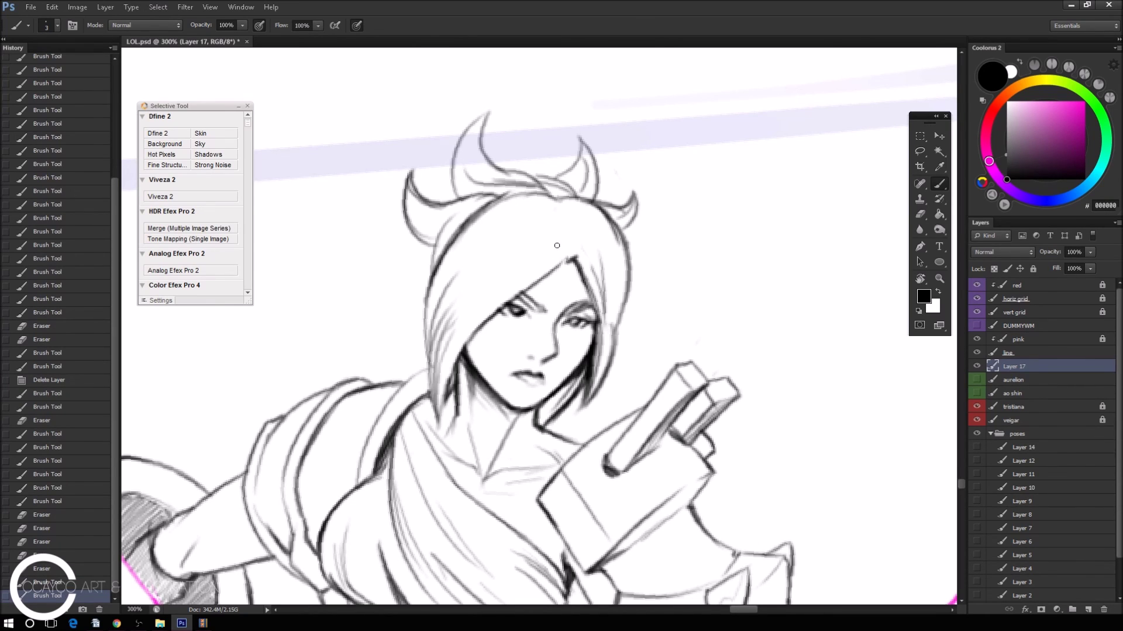
key(e)
drag(533, 261, 476, 316)
mouse_move(518, 281)
mouse_down()
mouse_move(495, 306)
mouse_move(526, 272)
mouse_move(576, 267)
mouse_up()
key(b)
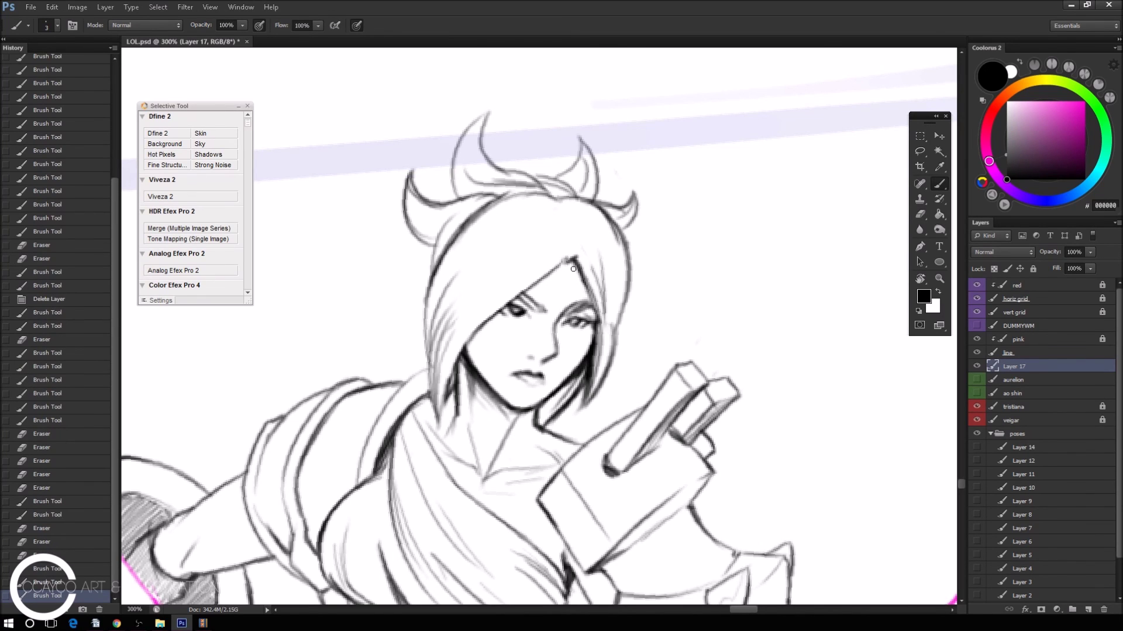
scroll(564, 322, down, 1)
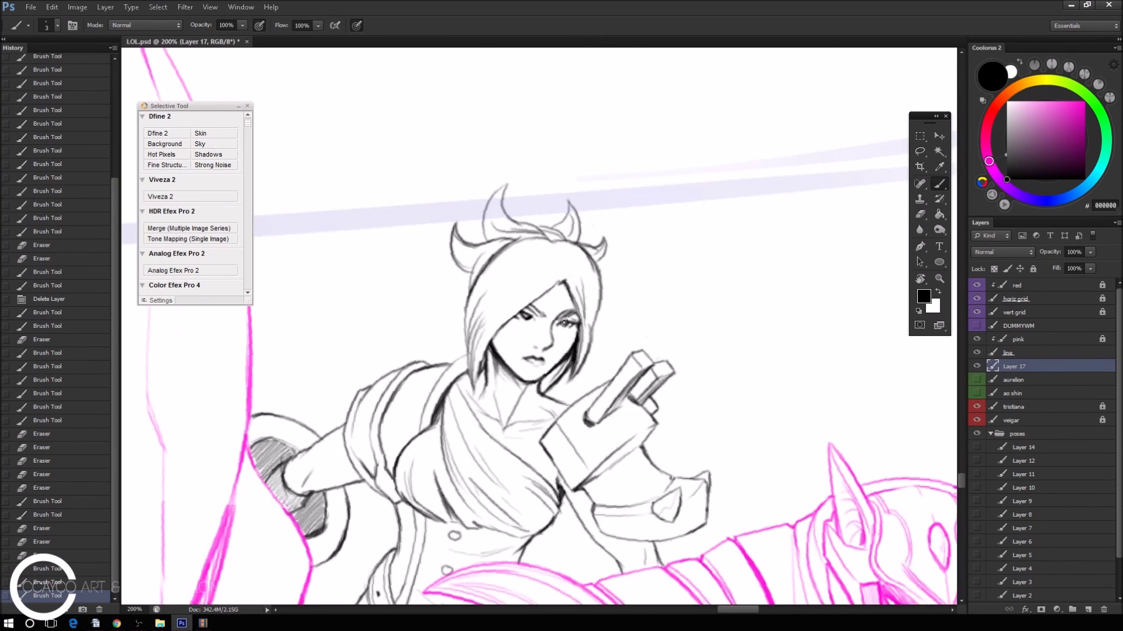
scroll(563, 322, down, 1)
scroll(563, 322, down, 1)
scroll(564, 322, down, 2)
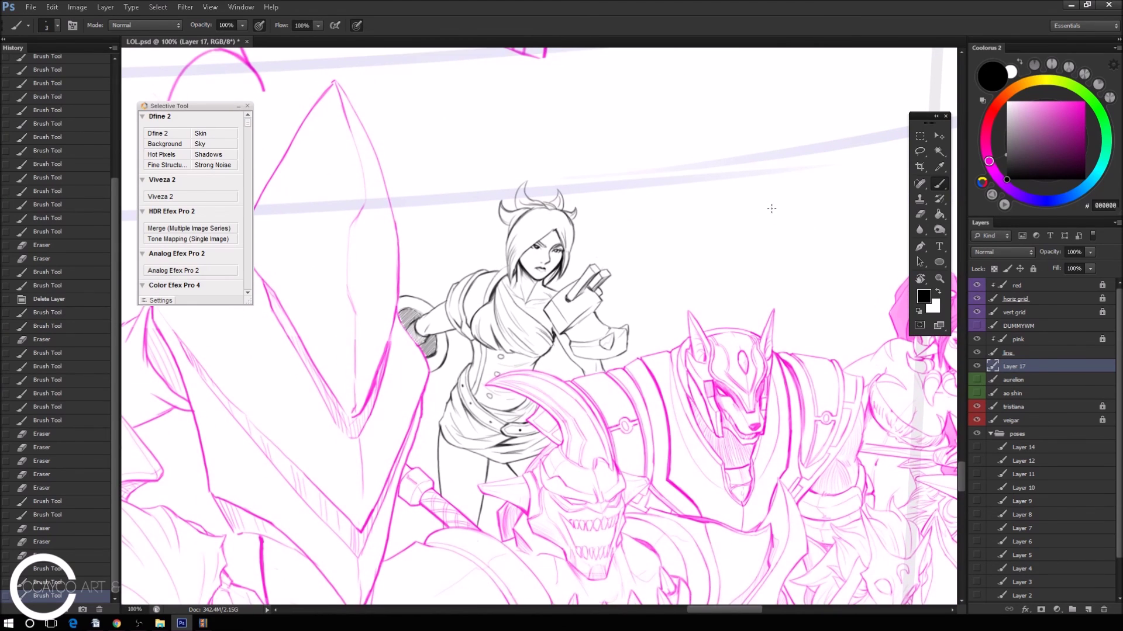
key(ctrl+t)
drag(394, 357, 878, 396)
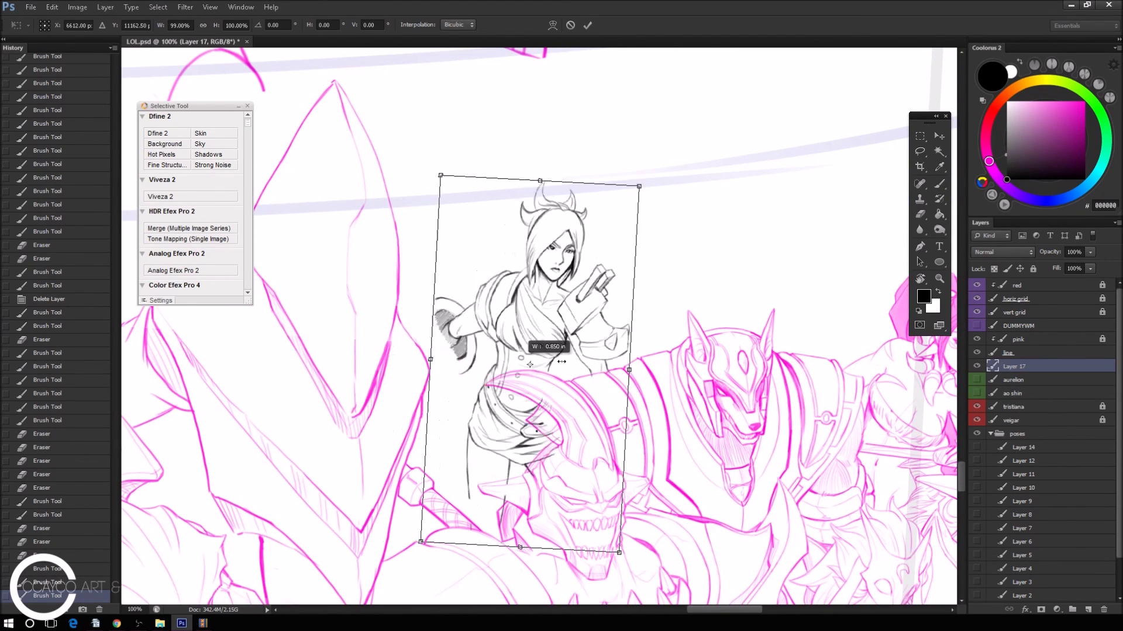
drag(748, 374, 510, 238)
key(Return)
key(b)
key(ctrl+z)
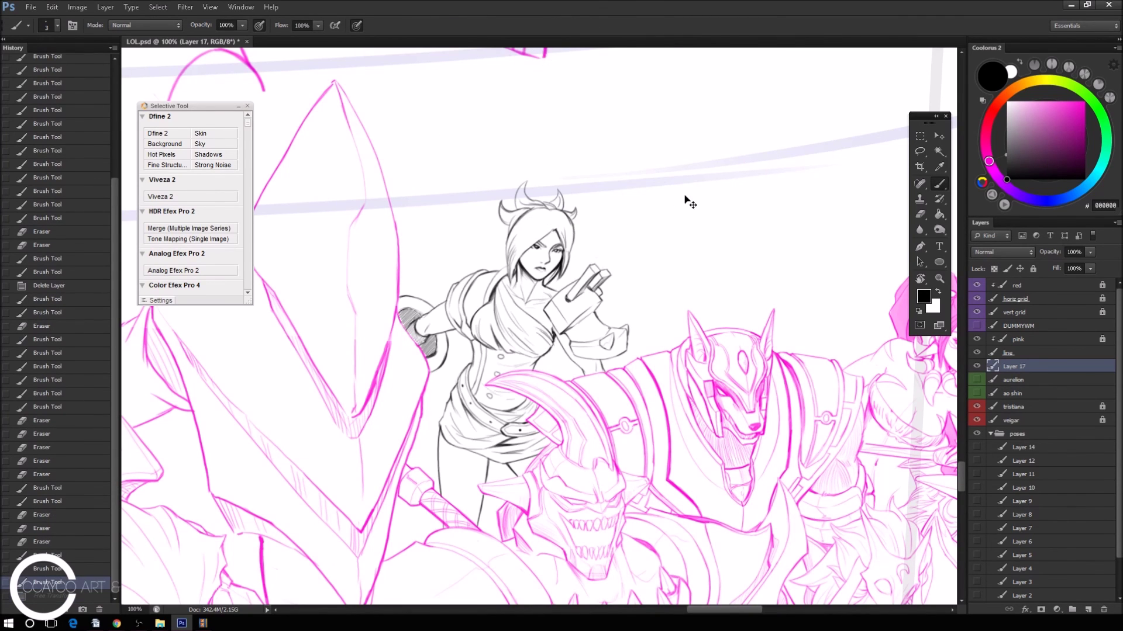
key(ctrl+plus)
drag(704, 206, 740, 334)
drag(615, 224, 642, 272)
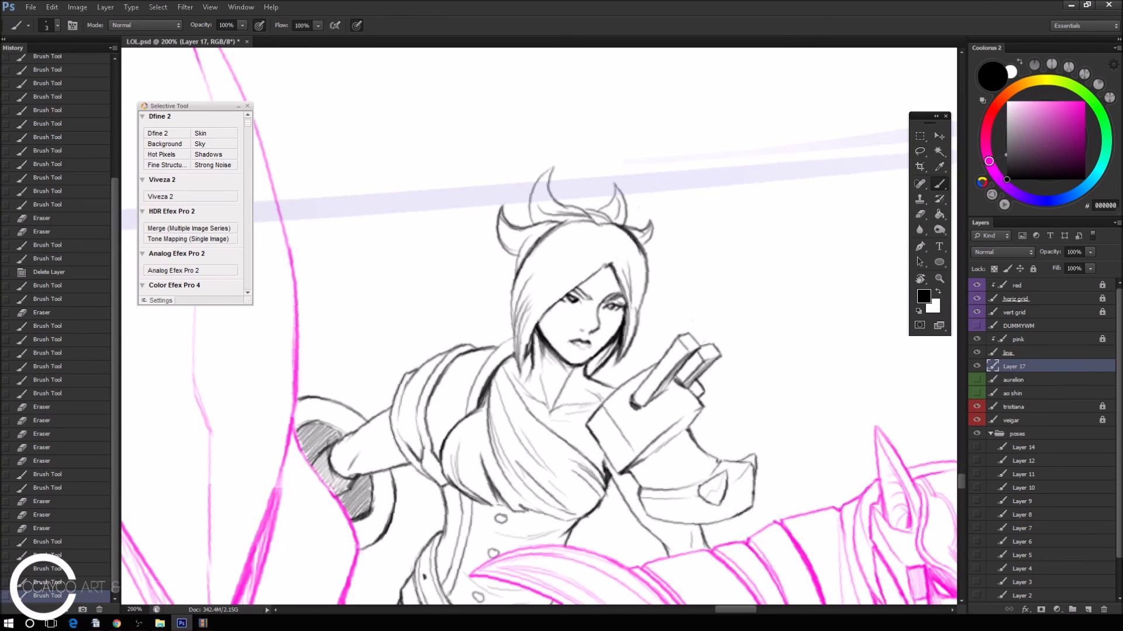
Touch up and partly erase the hair lines at the top of the head.
drag(542, 238, 554, 225)
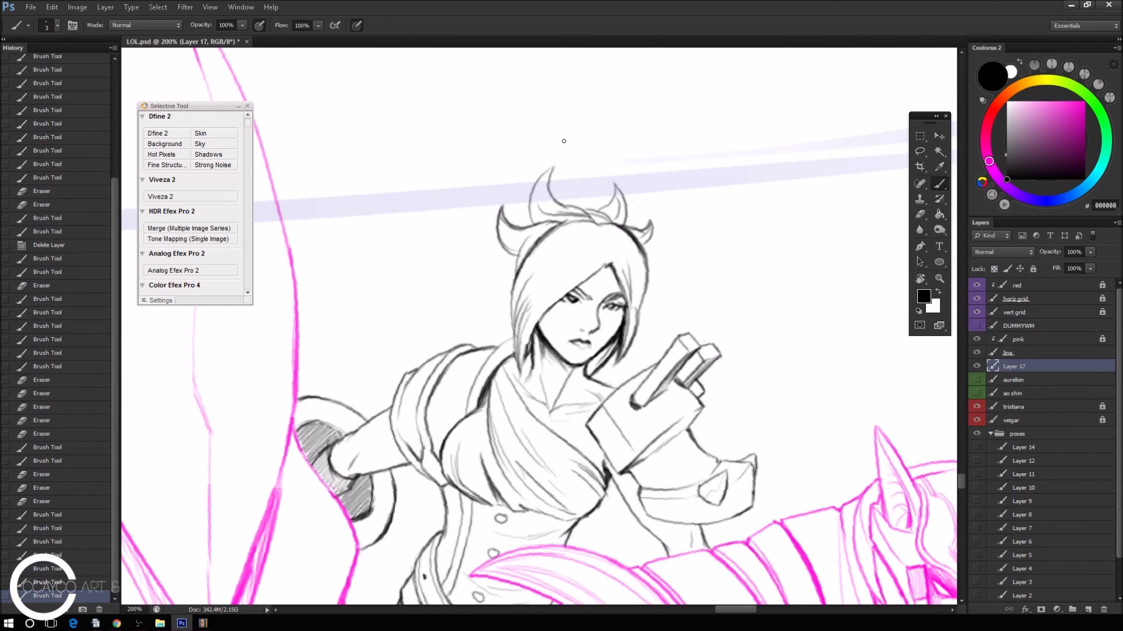
key(e)
drag(521, 281, 557, 232)
key(b)
Redraw the hair's left and right outlines, then save LOL.psd.
mouse_move(608, 222)
mouse_down()
mouse_move(597, 241)
mouse_move(608, 242)
mouse_up()
drag(513, 310, 526, 247)
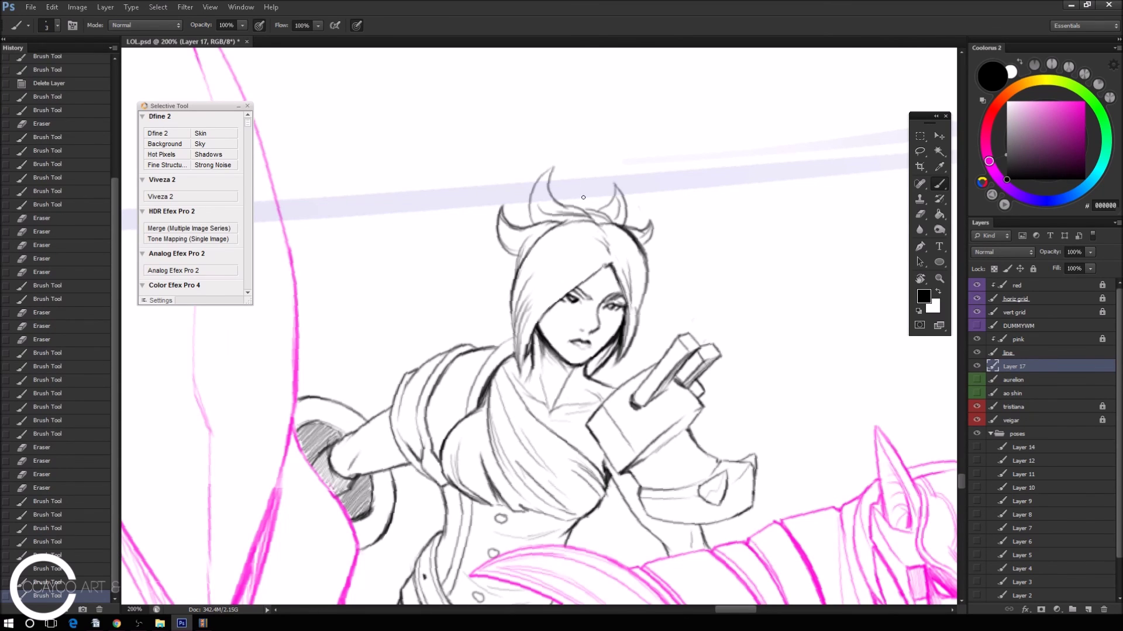
drag(643, 240, 634, 286)
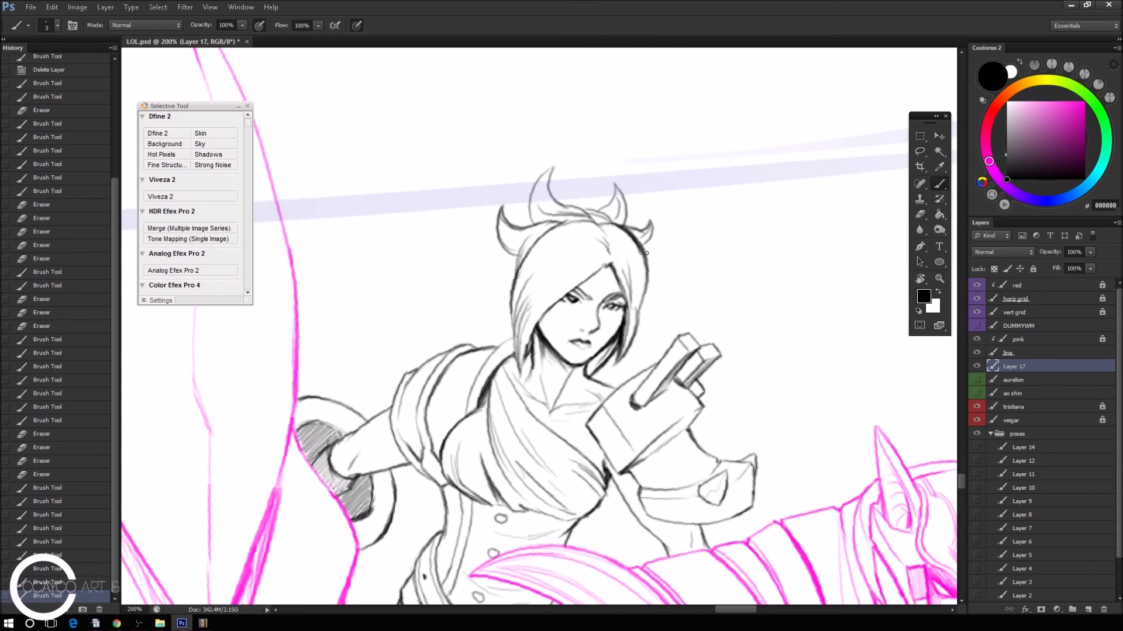
key(e)
mouse_move(648, 248)
mouse_down()
mouse_move(652, 268)
mouse_move(638, 241)
mouse_move(632, 325)
mouse_up()
key(b)
key(ctrl+s)
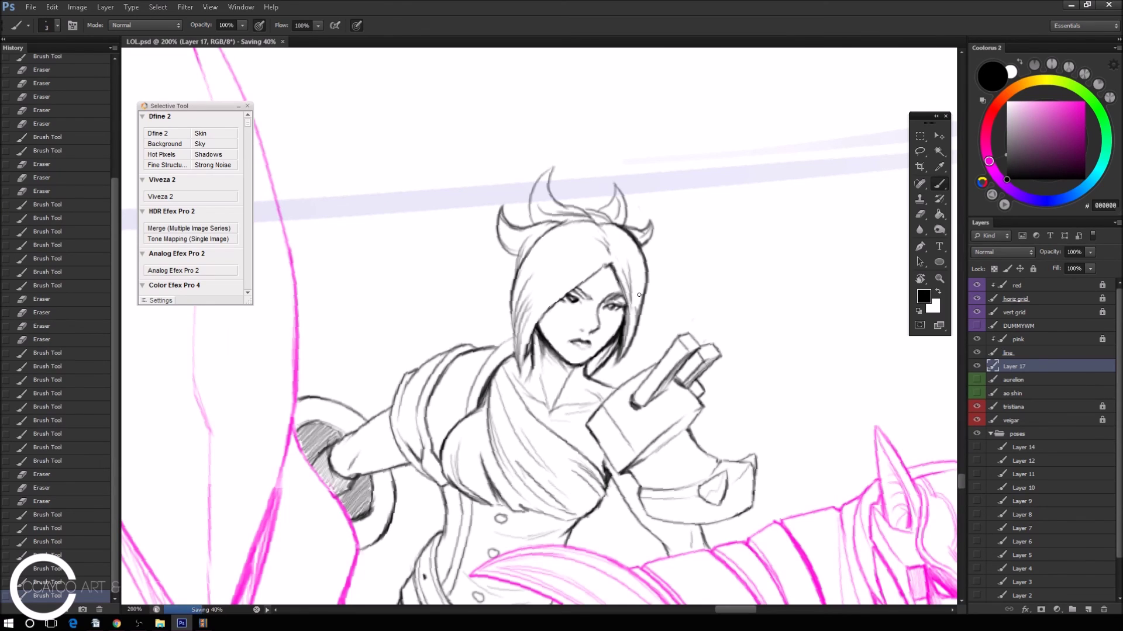
Release the pink clipping, merge Layer 17 into line, and clip pink onto line.
click(976, 339)
click(1021, 340)
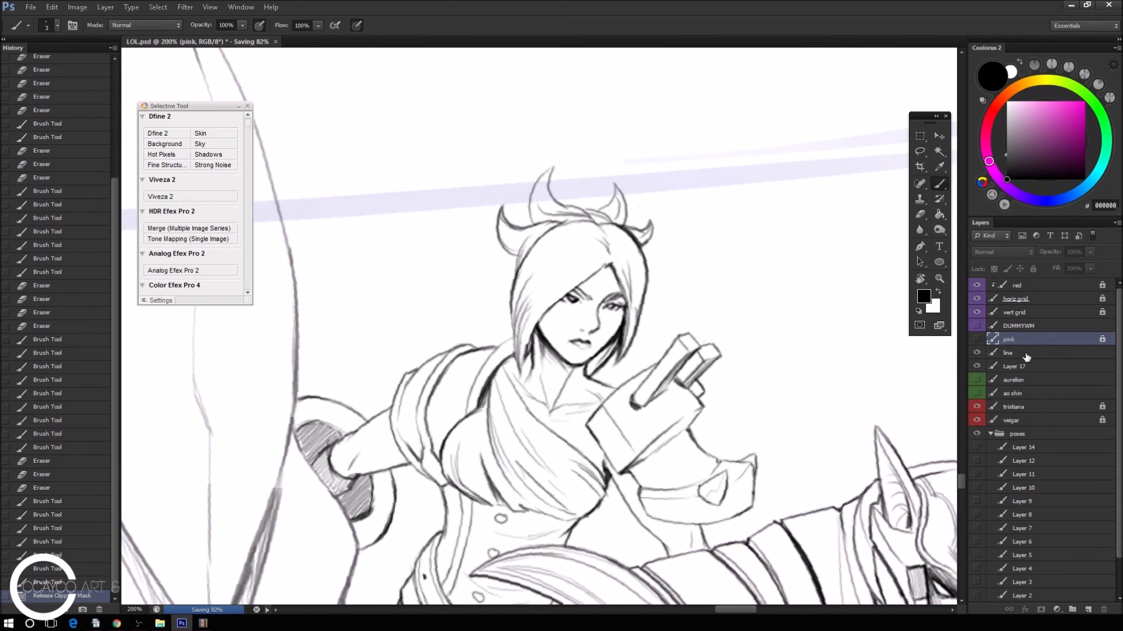
shift+click(1024, 366)
key(ctrl+e)
alt+click(1007, 344)
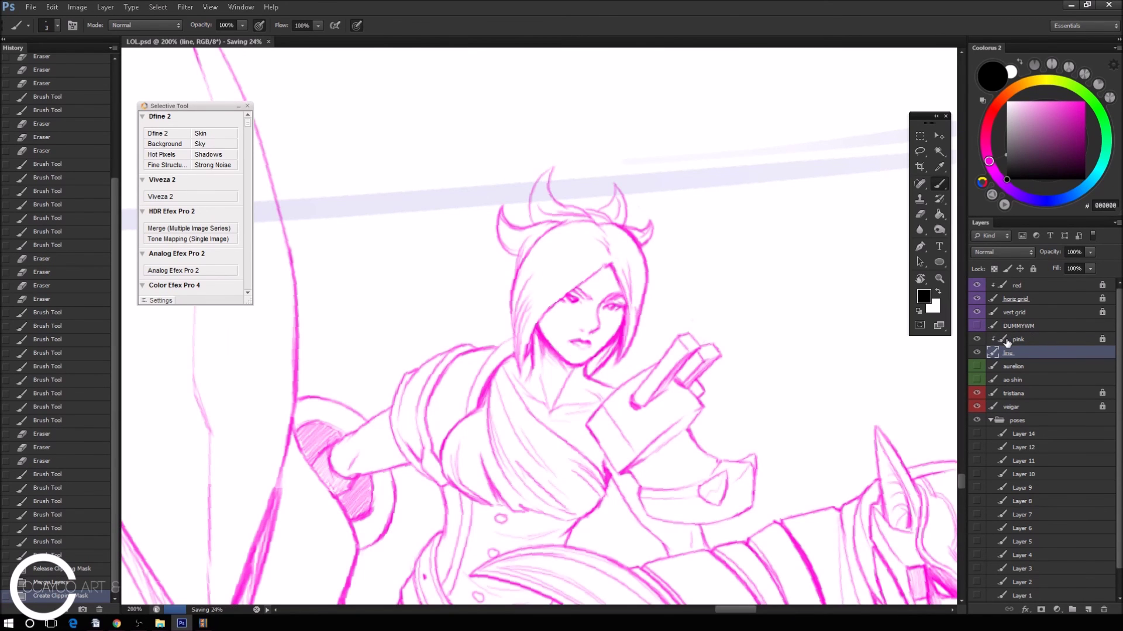
Zoom out and pan to view the other pink champion sketches.
key(ctrl+minus)
mouse_move(824, 444)
mouse_down()
mouse_move(725, 421)
mouse_move(687, 485)
mouse_up()
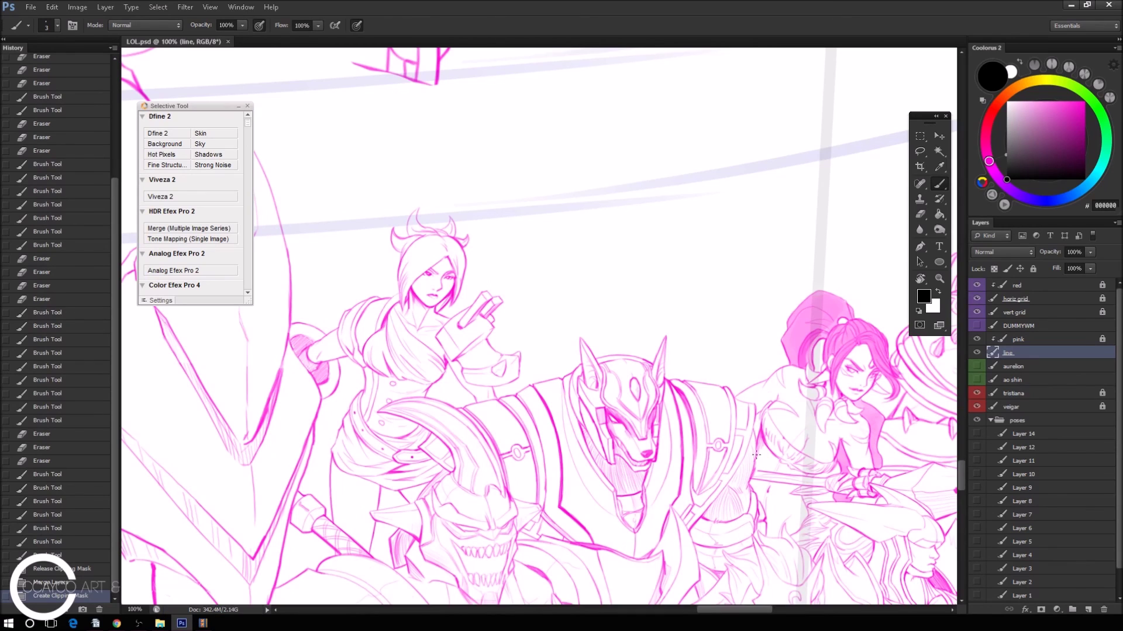
key(alt+Tab)
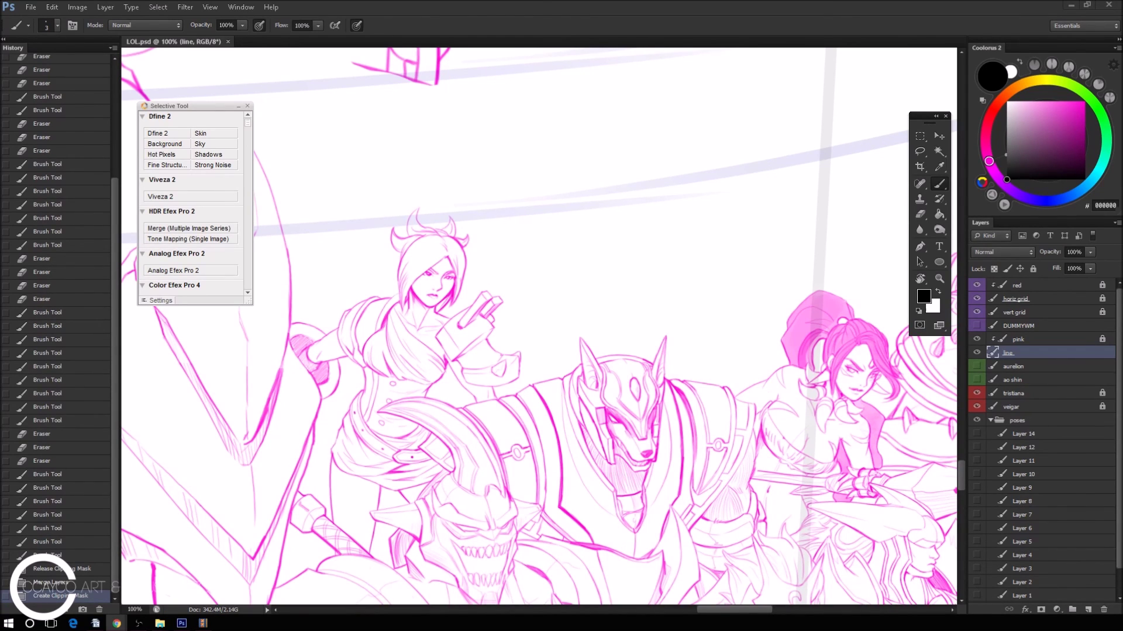